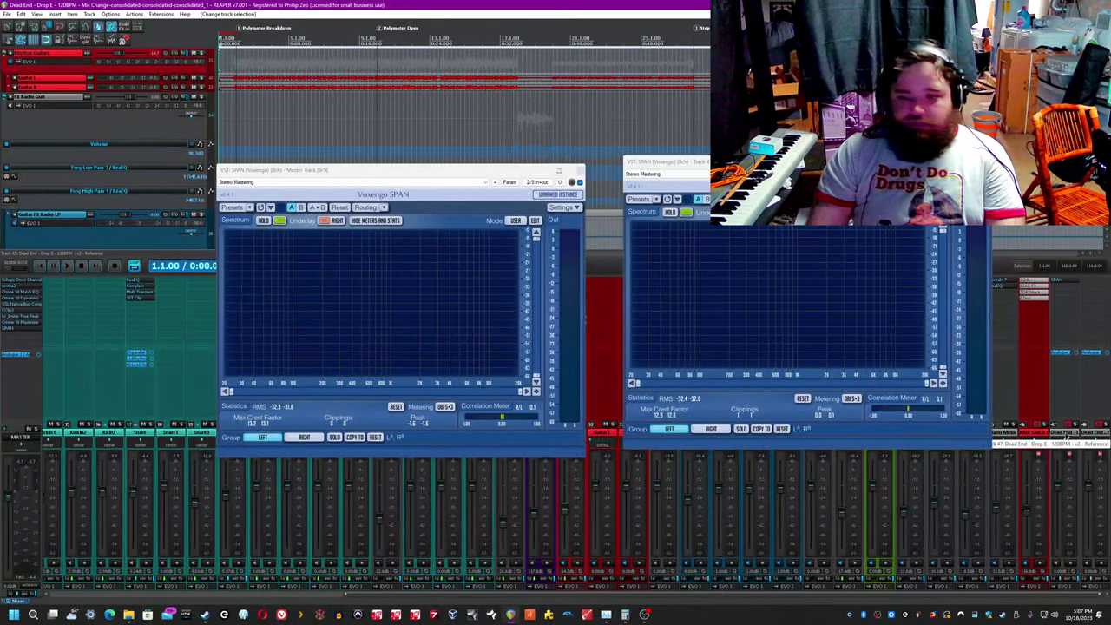
Step: Solo the "Dead End - Drop E - 120BPM - v2 - Reference" track
left_click(1066, 434)
left_click(1075, 425)
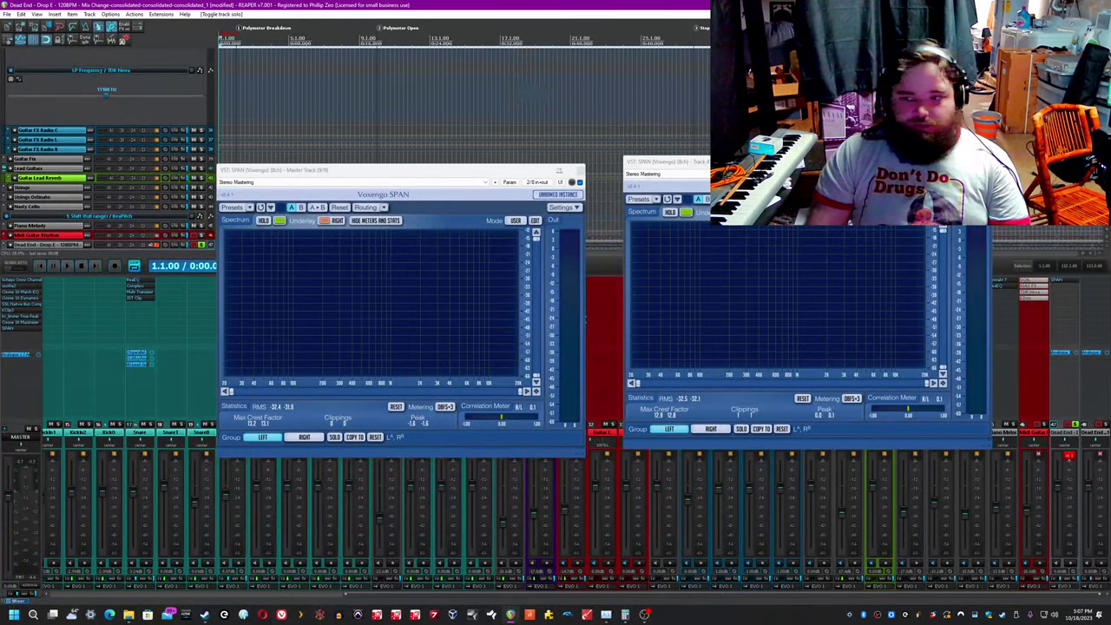
scroll(585, 320, "down", 2)
Step: Move the reference and master SPAN analyzer windows lower, side by side below the timeline, and save the project
left_click_drag(662, 164, 652, 271)
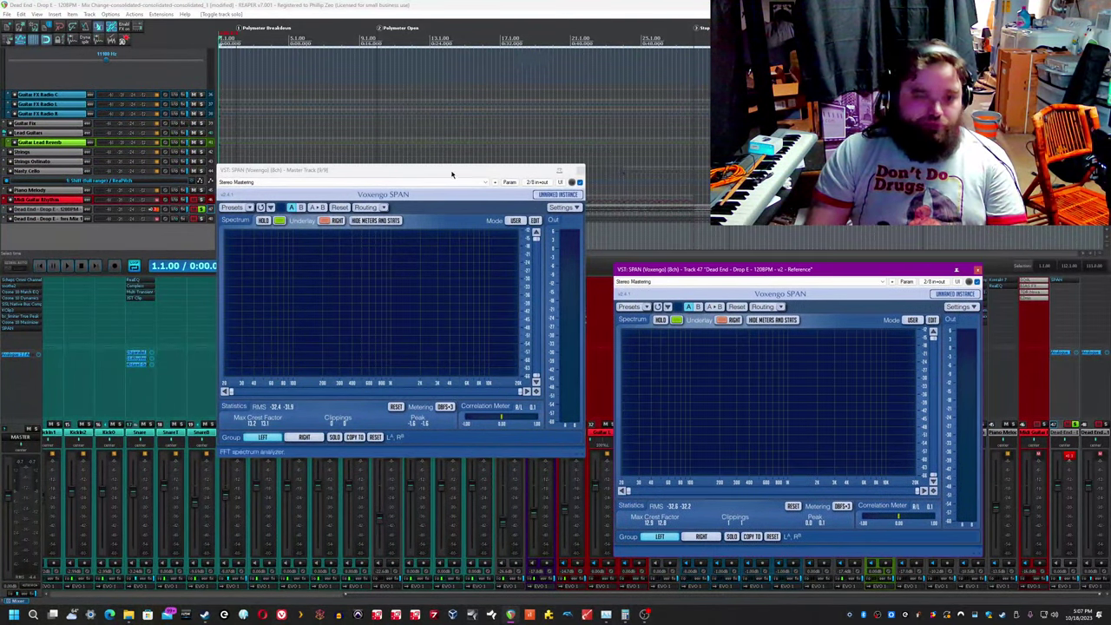
left_click_drag(404, 176, 373, 230)
left_click(328, 5)
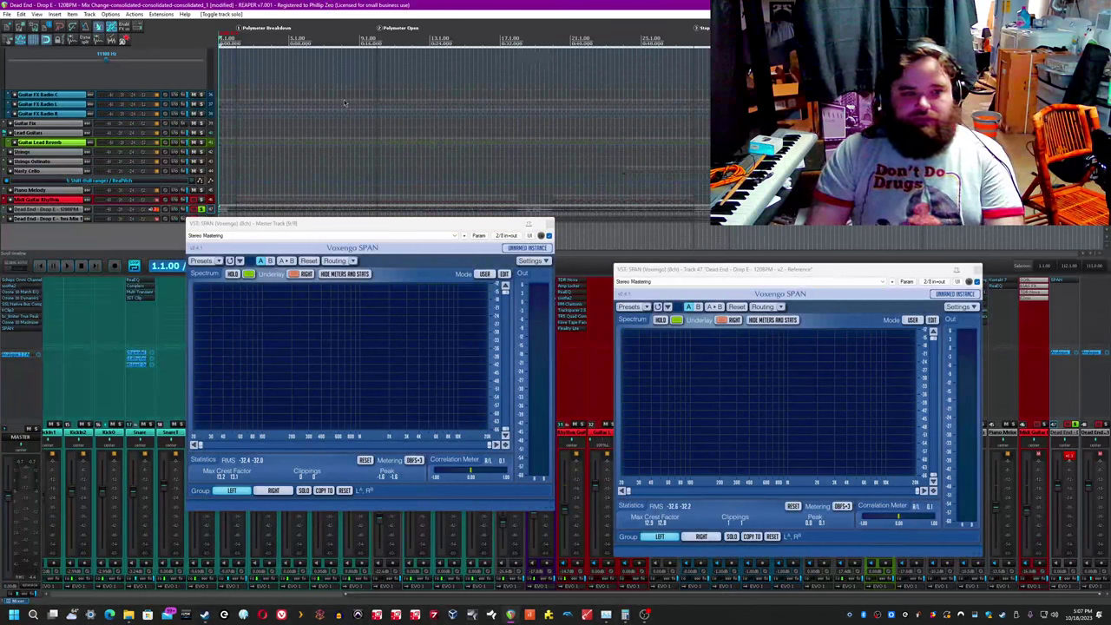
key("ctrl+s")
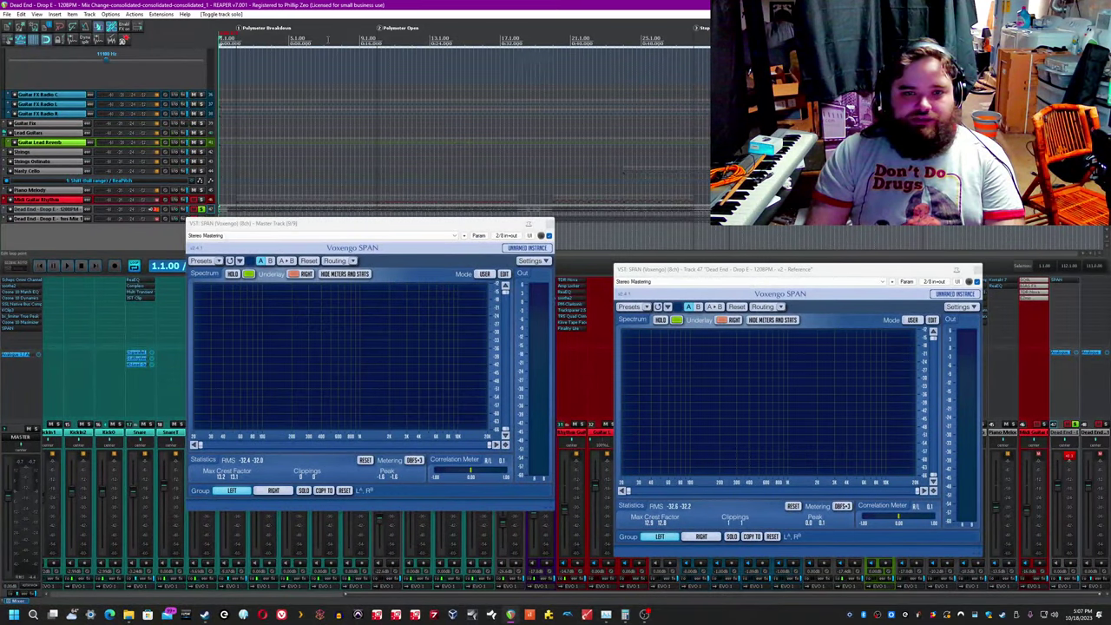
Step: Set the time selection over the Polymeter Breakdown section and play the soloed reference from its start
left_click_drag(237, 43, 377, 44)
key("space")
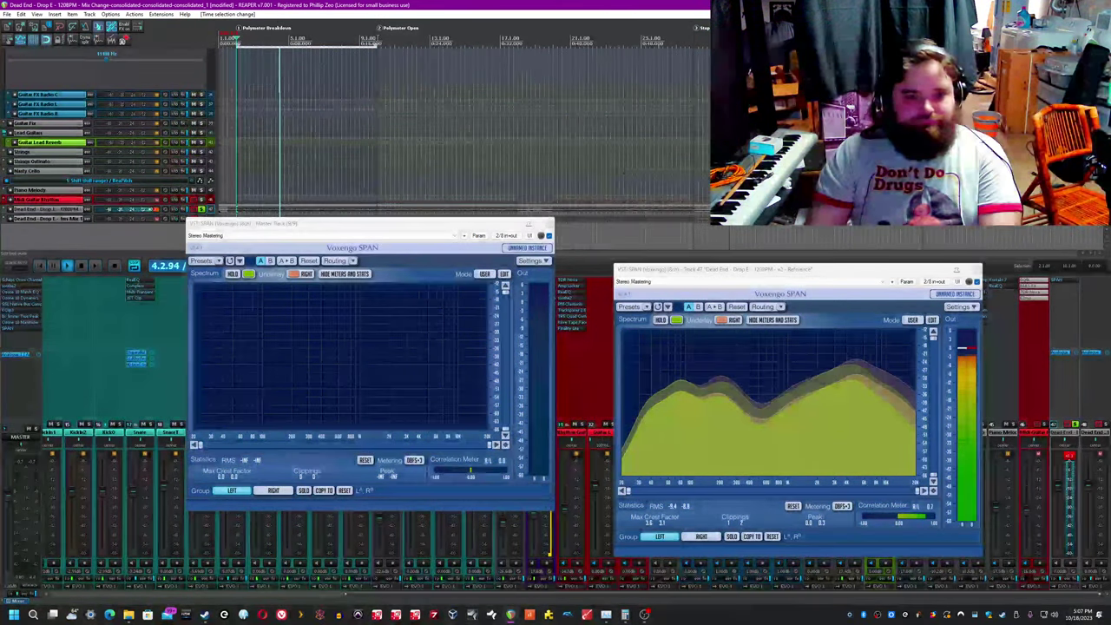
Step: Audition the reference from the Polymeter Open, Stop, Breakdown 2 - Mosh Call and Chorus 1 markers, ending with playback stopped
left_click(378, 33)
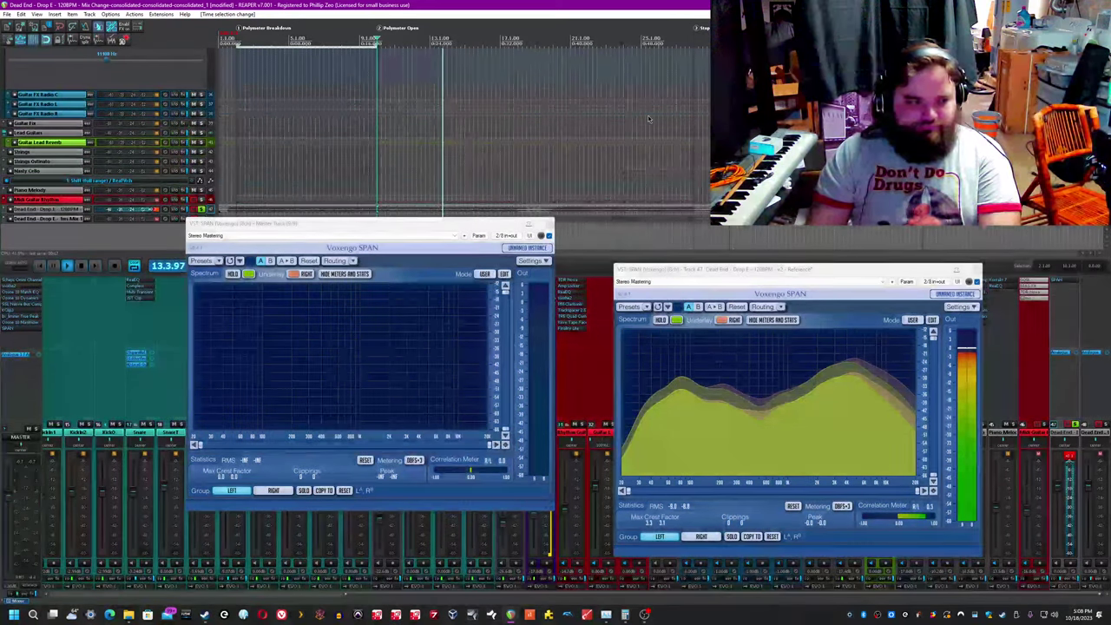
key("]")
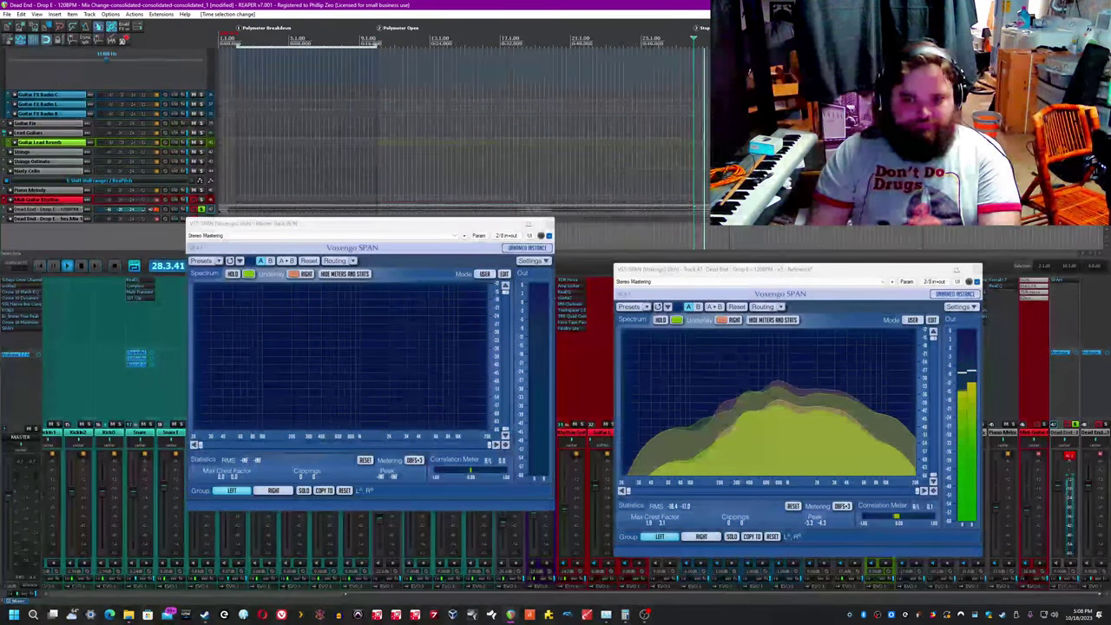
scroll(657, 120, "up", 3)
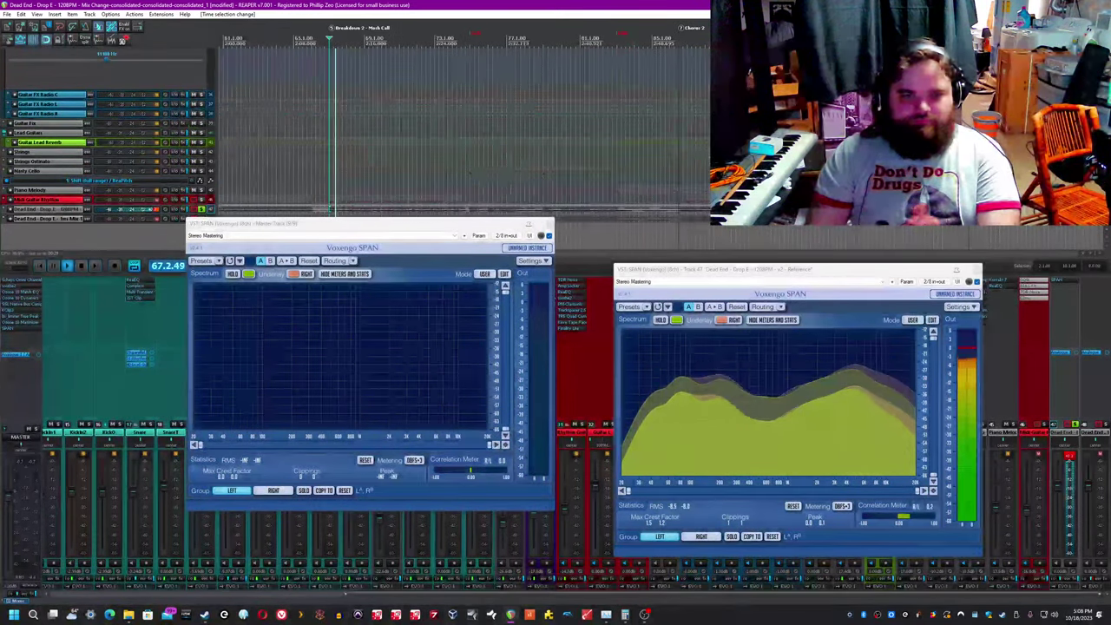
scroll(464, 131, "down", 2)
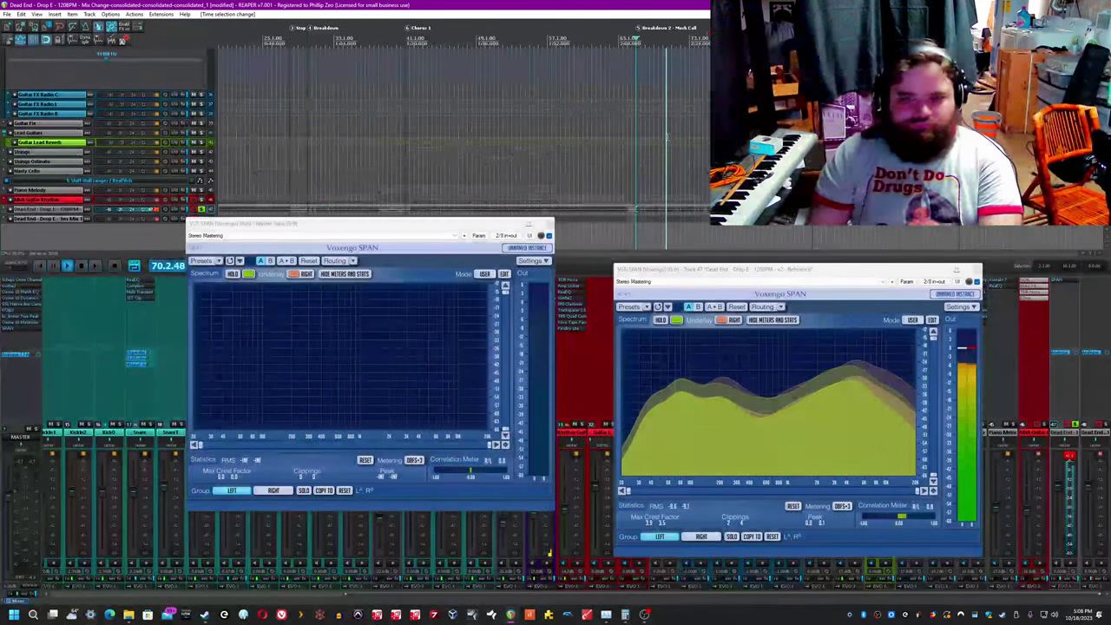
key("6")
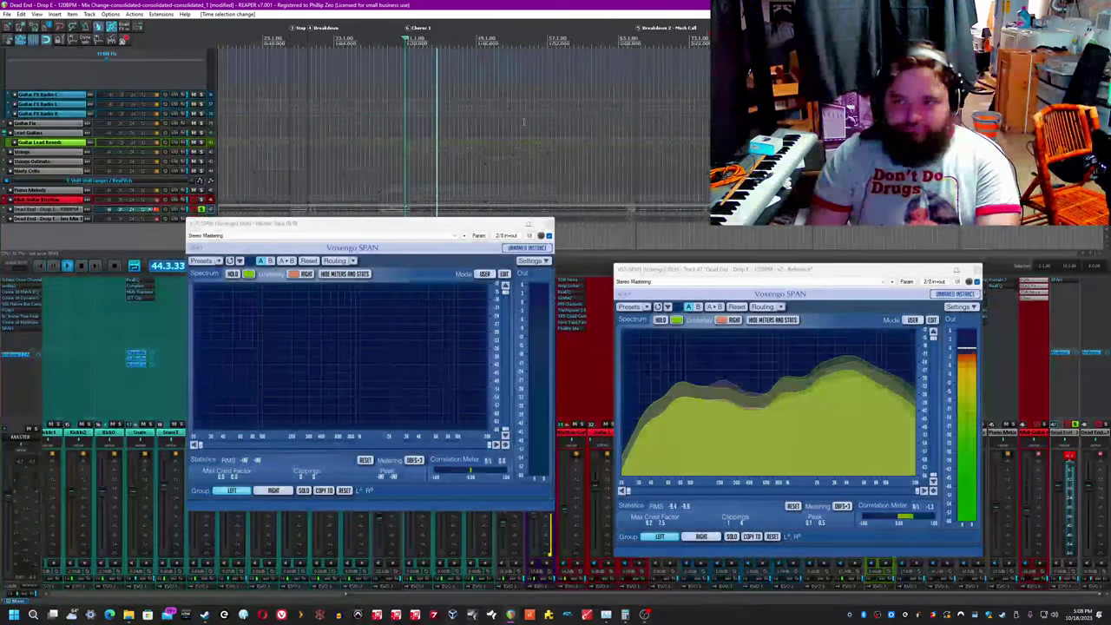
key("space")
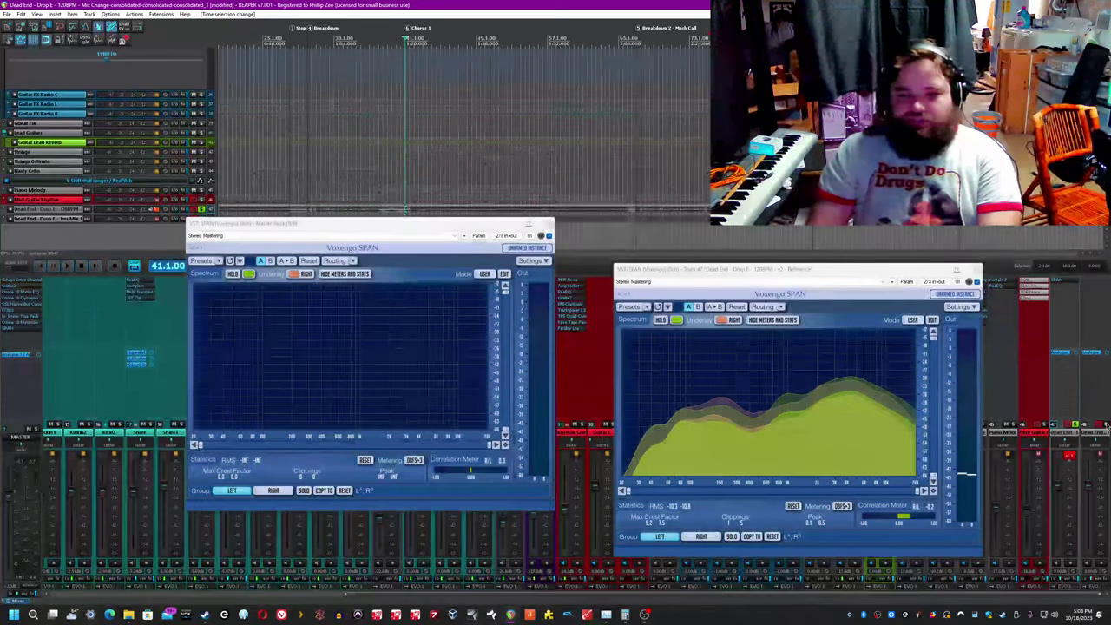
Step: Unsolo the reference track and play the full mix from the Polymeter Breakdown marker
left_click(1075, 425)
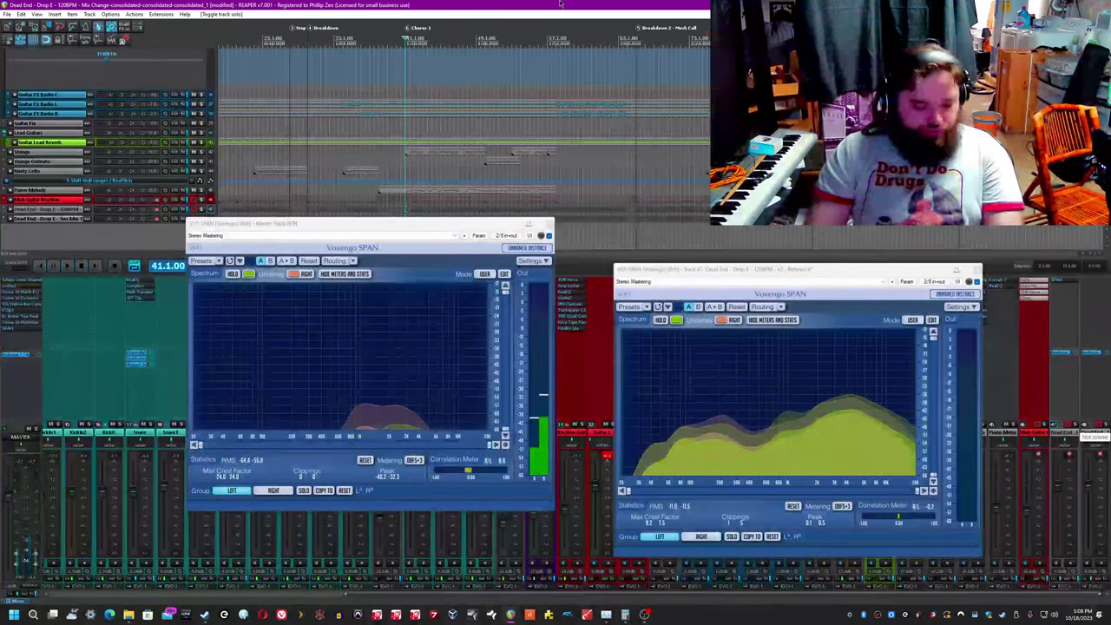
key("1")
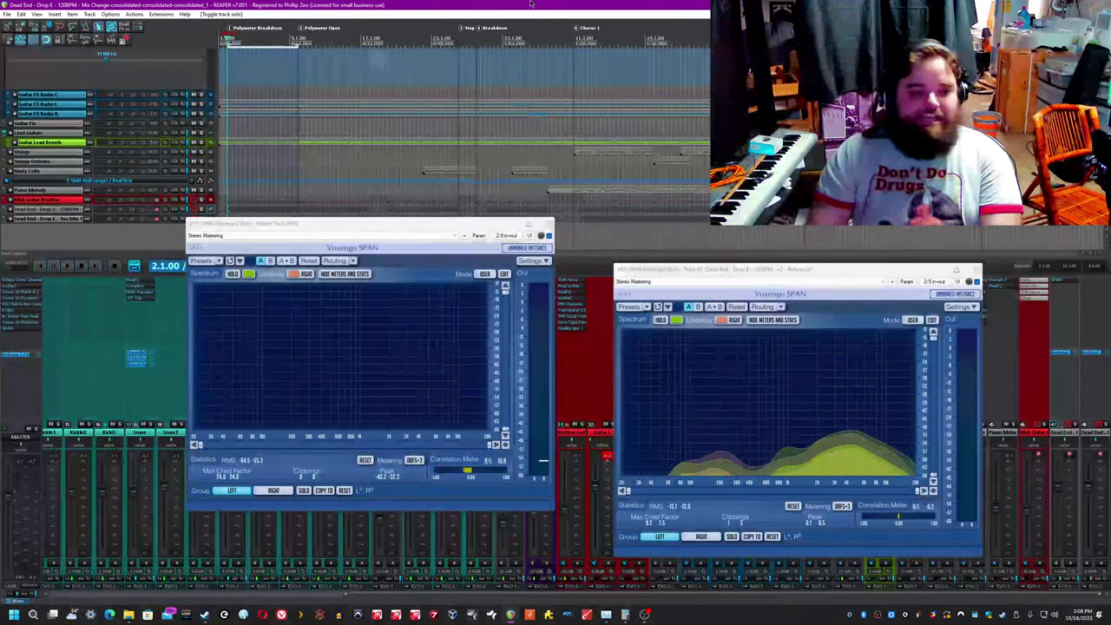
key("space")
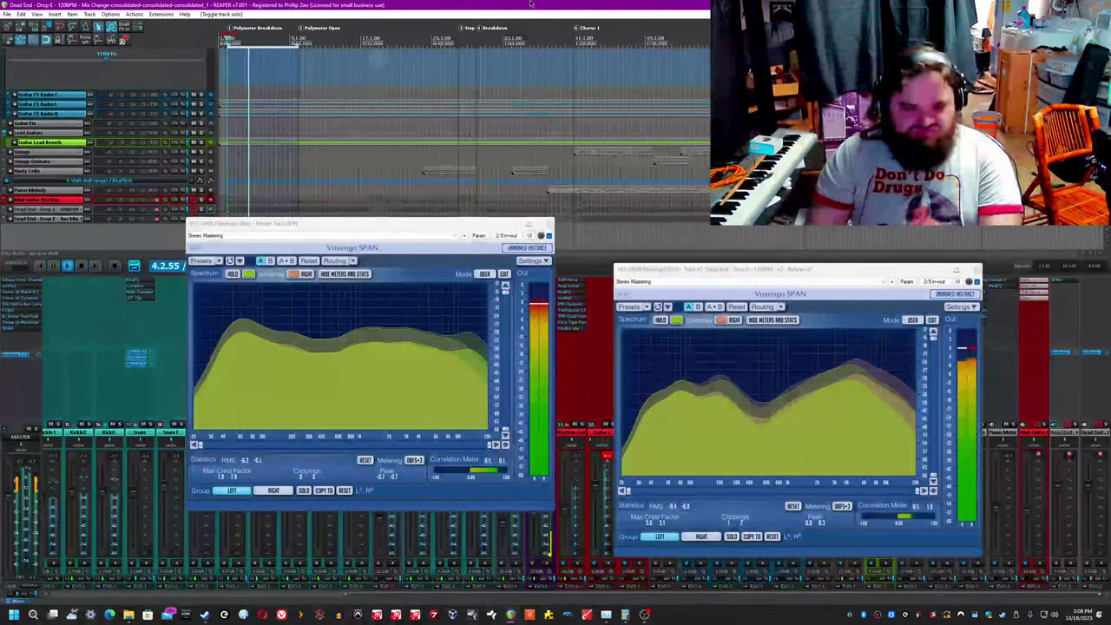
Step: Audition the mix from the Polymeter Open, Stop, Breakdown 2 - Mosh Call and Chorus 1 markers
key("plus")
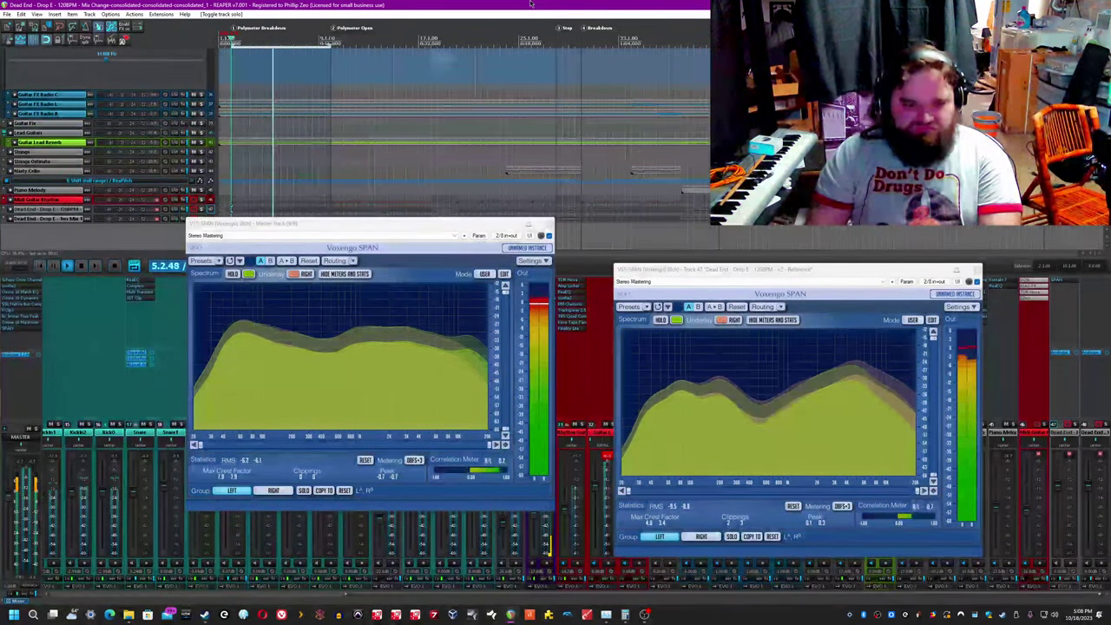
key("minus")
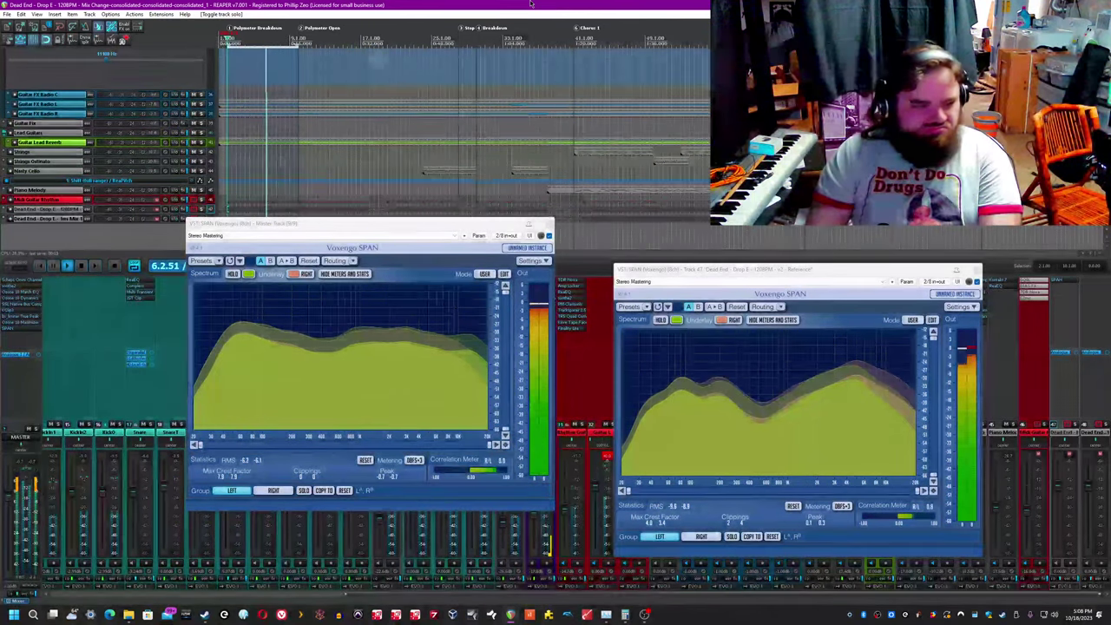
key("2")
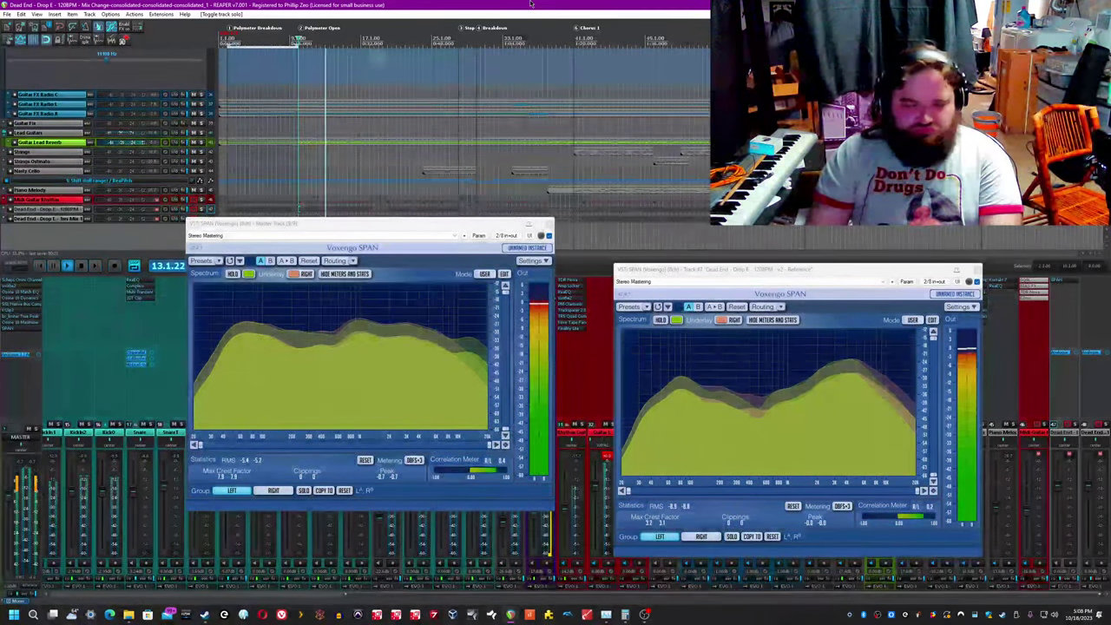
key("3")
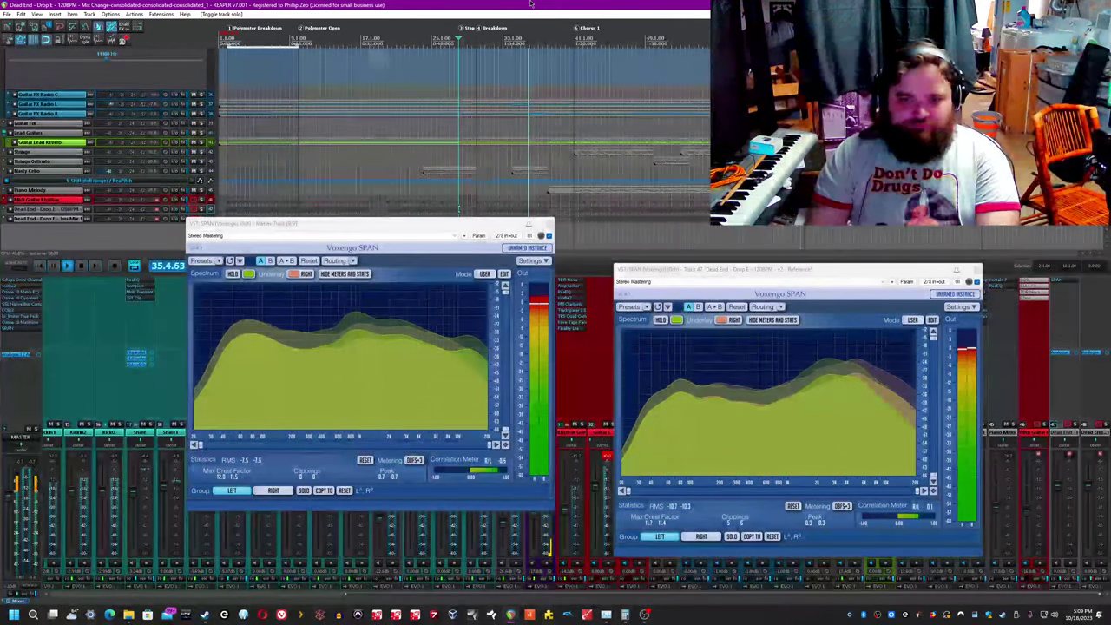
key("7")
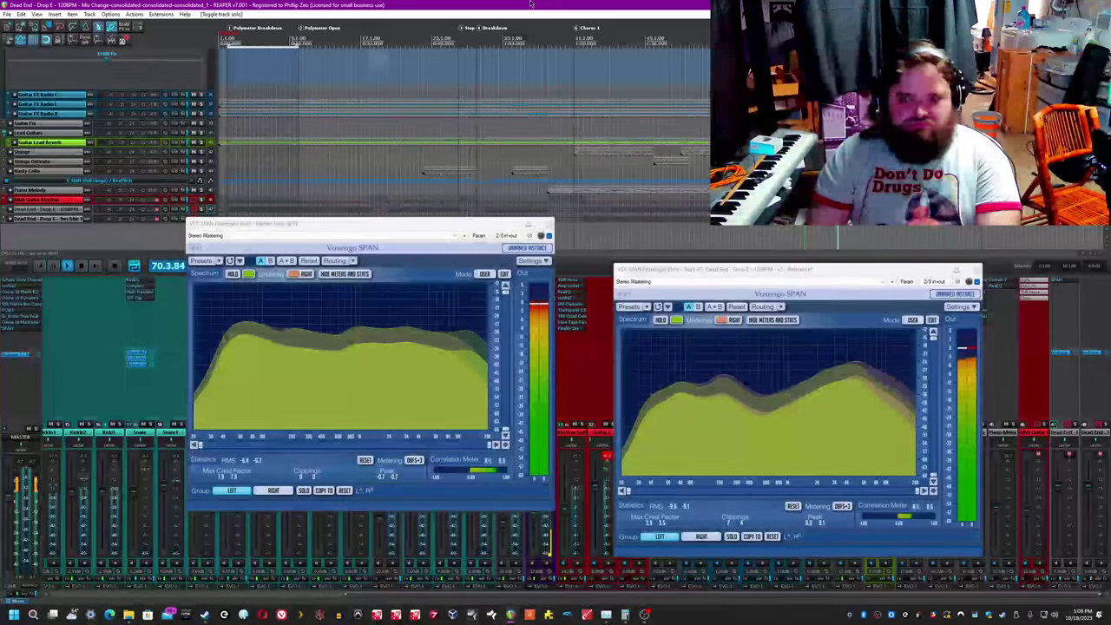
key("6")
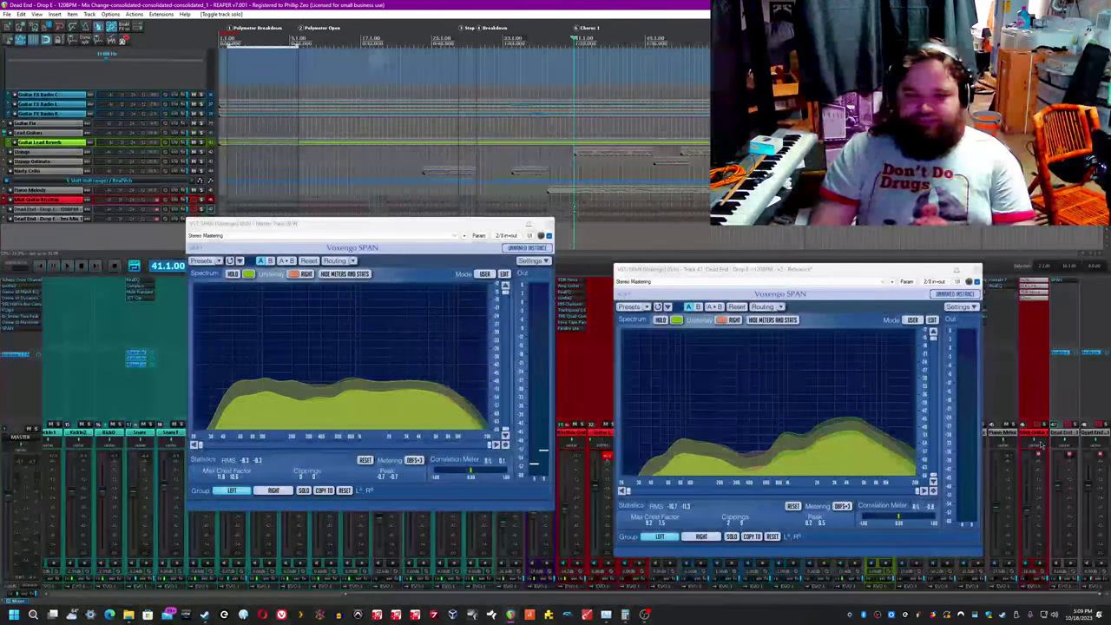
Step: Play Chorus 1 and compare the master spectrum with the reference track's spectrum
key("space")
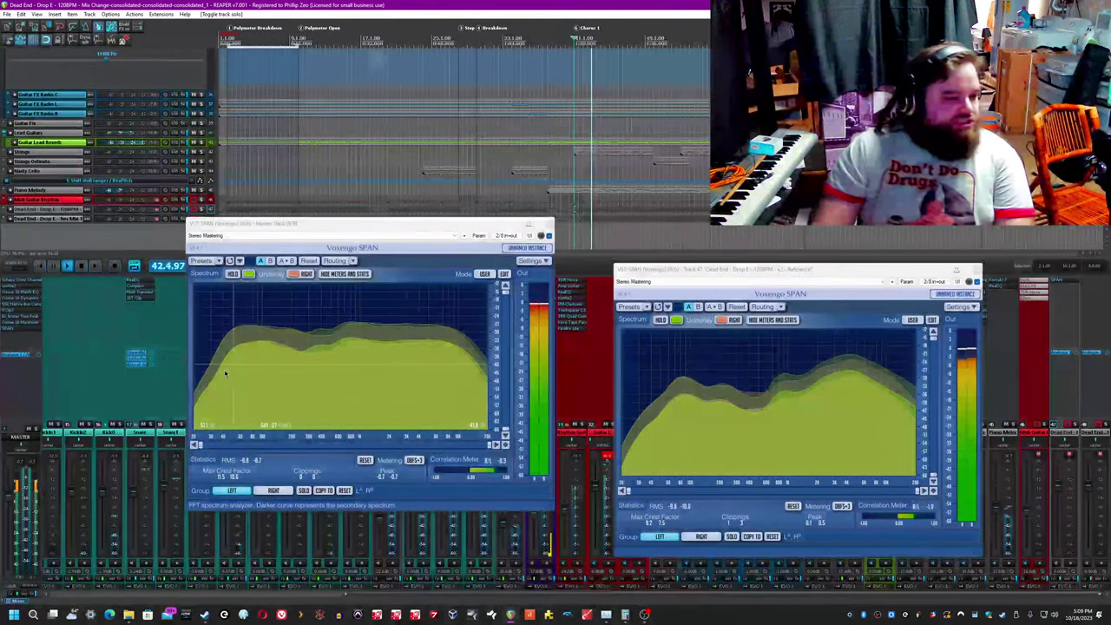
left_click(1075, 425)
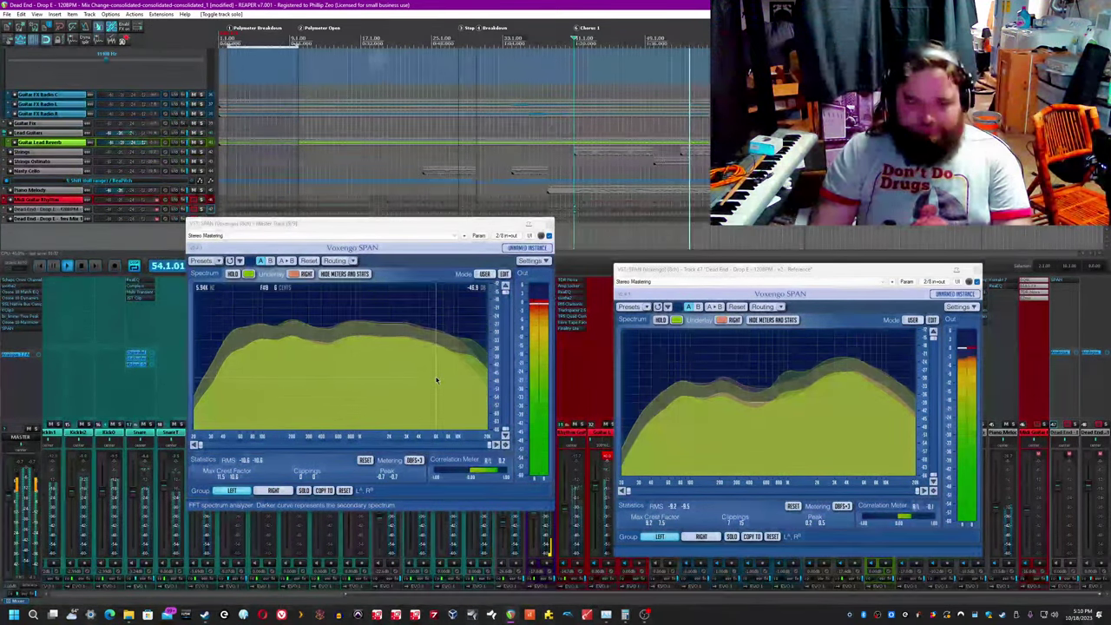
key("space")
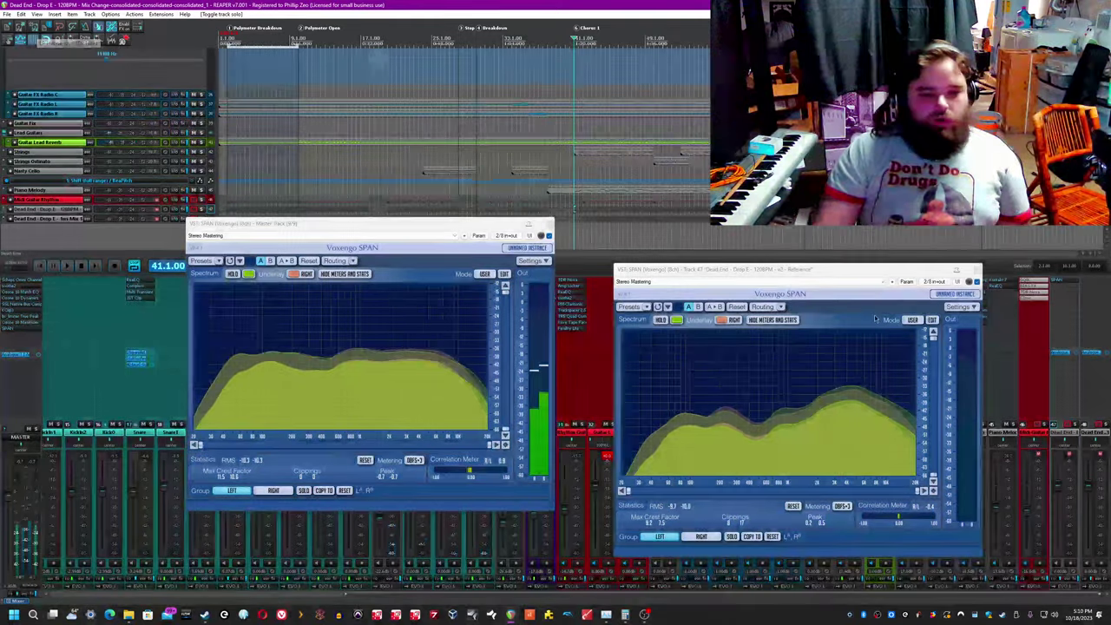
Step: Close the reference track's SPAN window and move the master track's SPAN window clear of the first mixer channels
left_click_drag(946, 275, 941, 282)
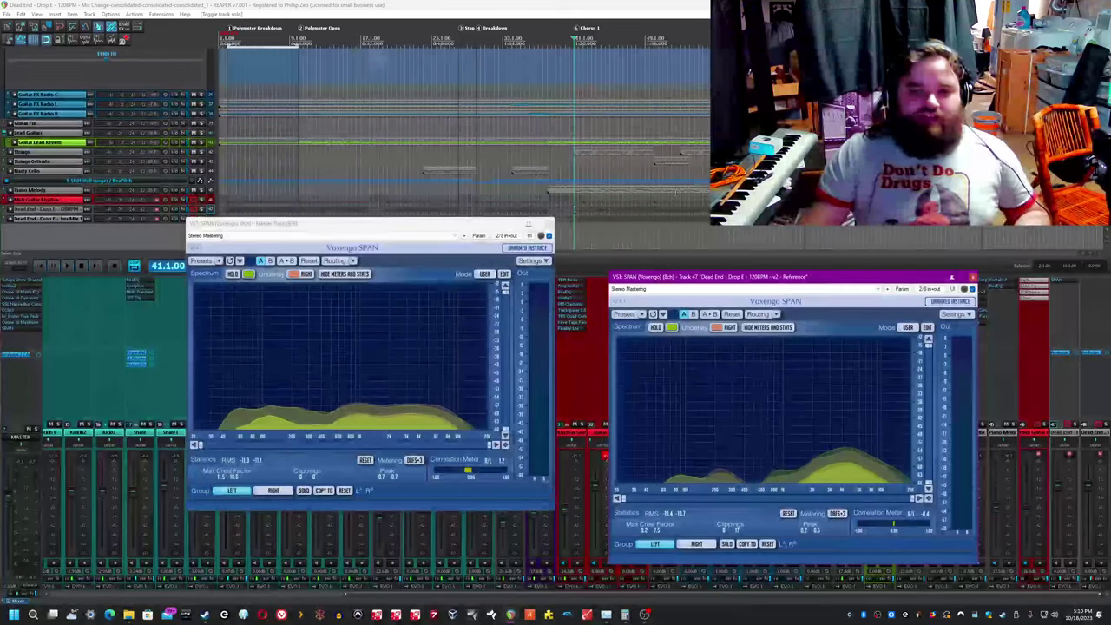
left_click(974, 277)
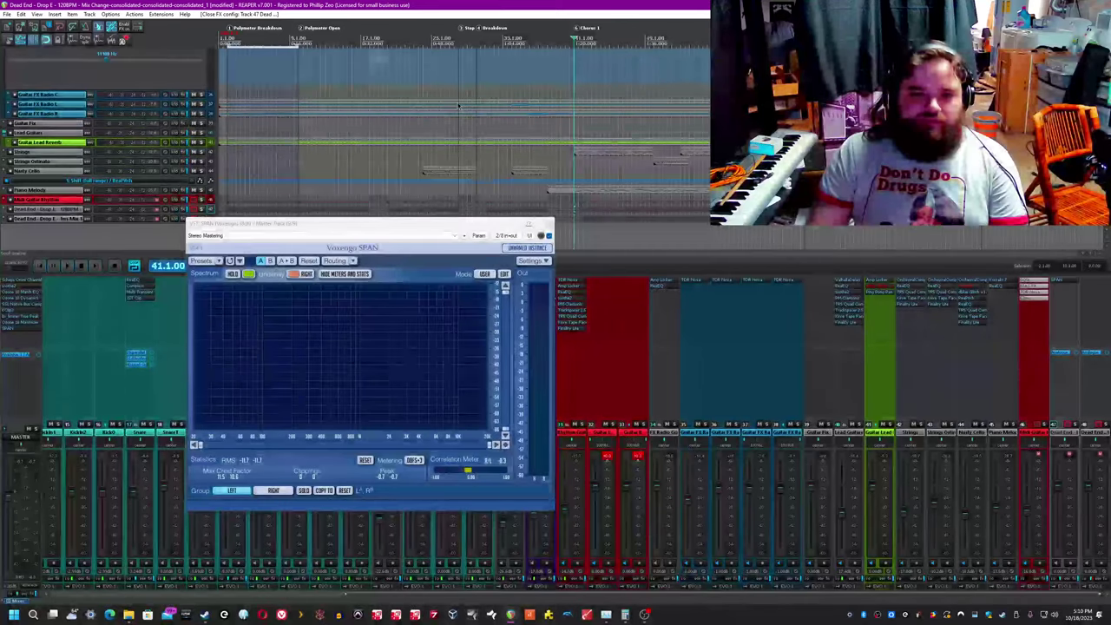
left_click_drag(442, 224, 564, 302)
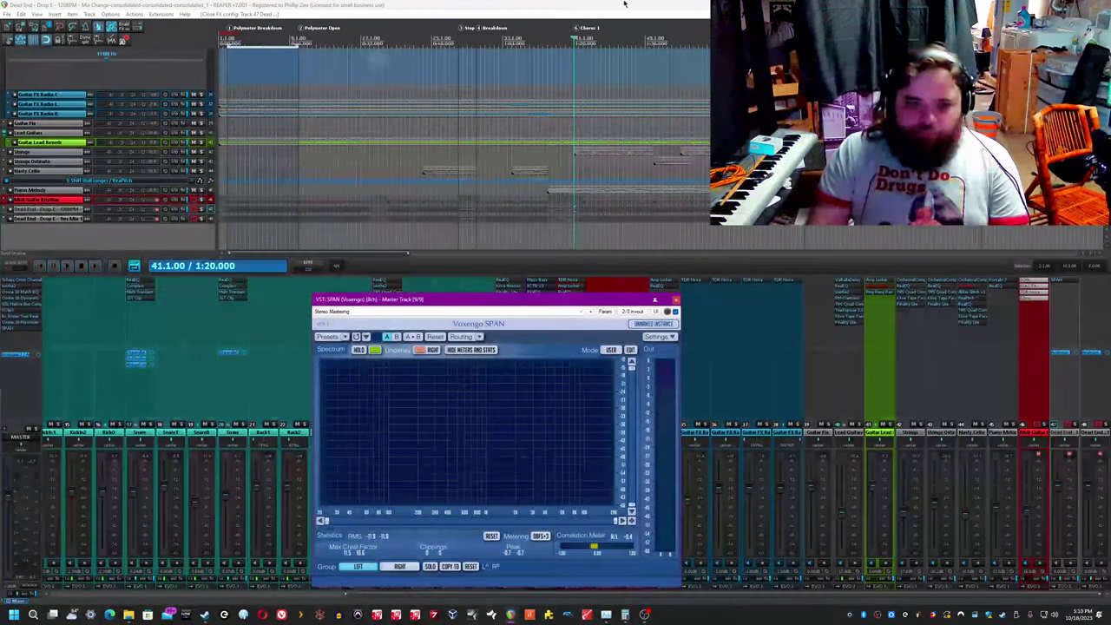
left_click(620, 152)
left_click(655, 298)
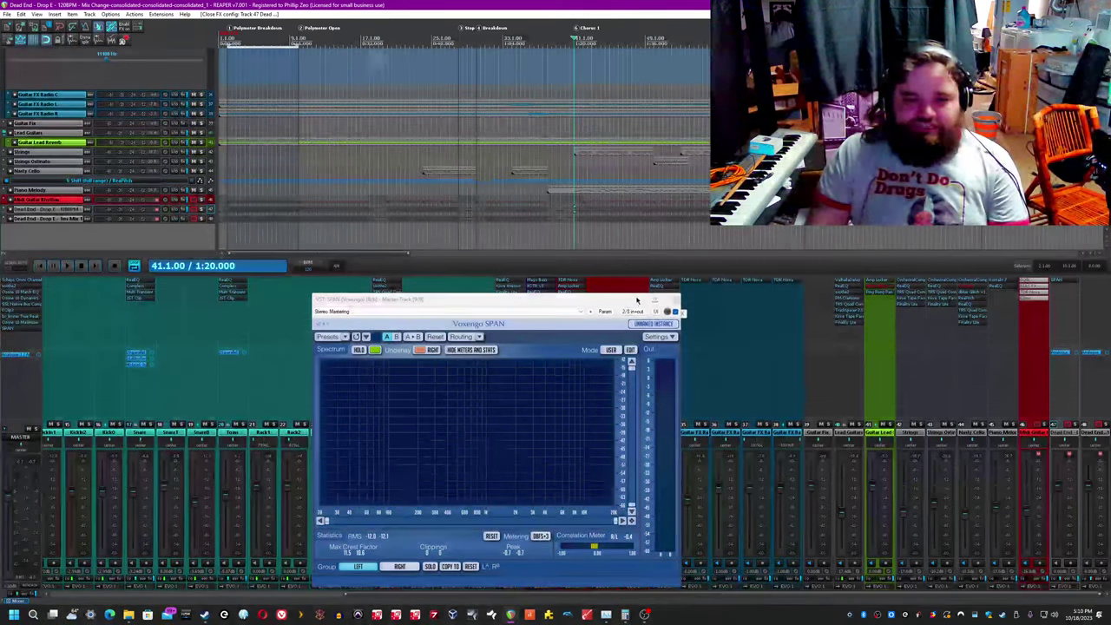
left_click_drag(654, 298, 1046, 284)
Step: Select the first Counterkit Drums track in the mixer and bypass the master track's effects
left_click_drag(425, 594, 62, 573)
left_click(57, 431)
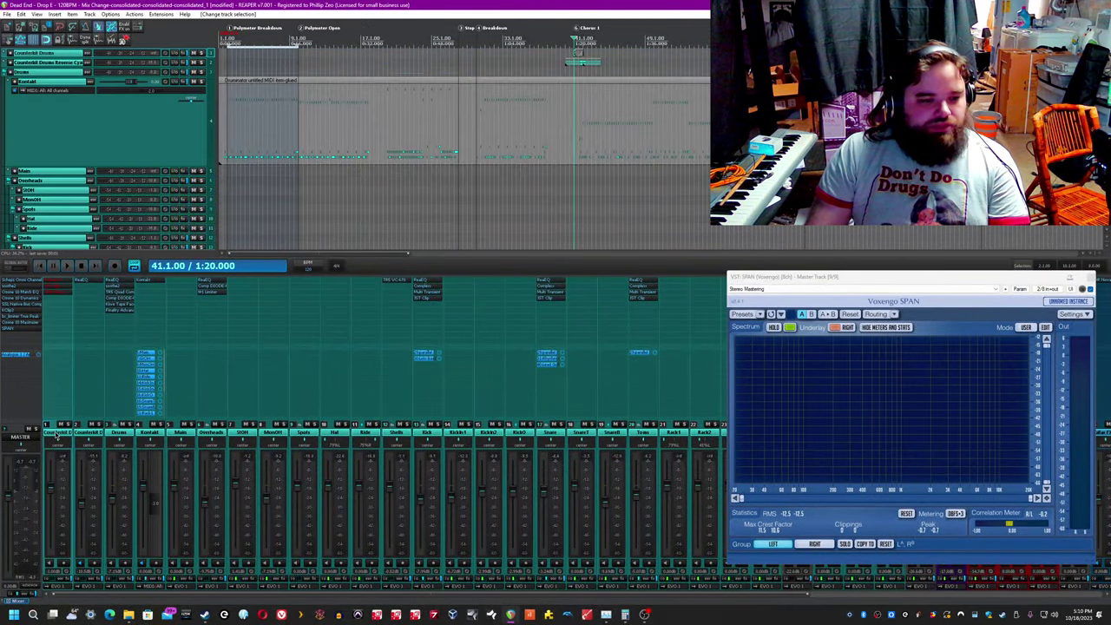
left_click(35, 594)
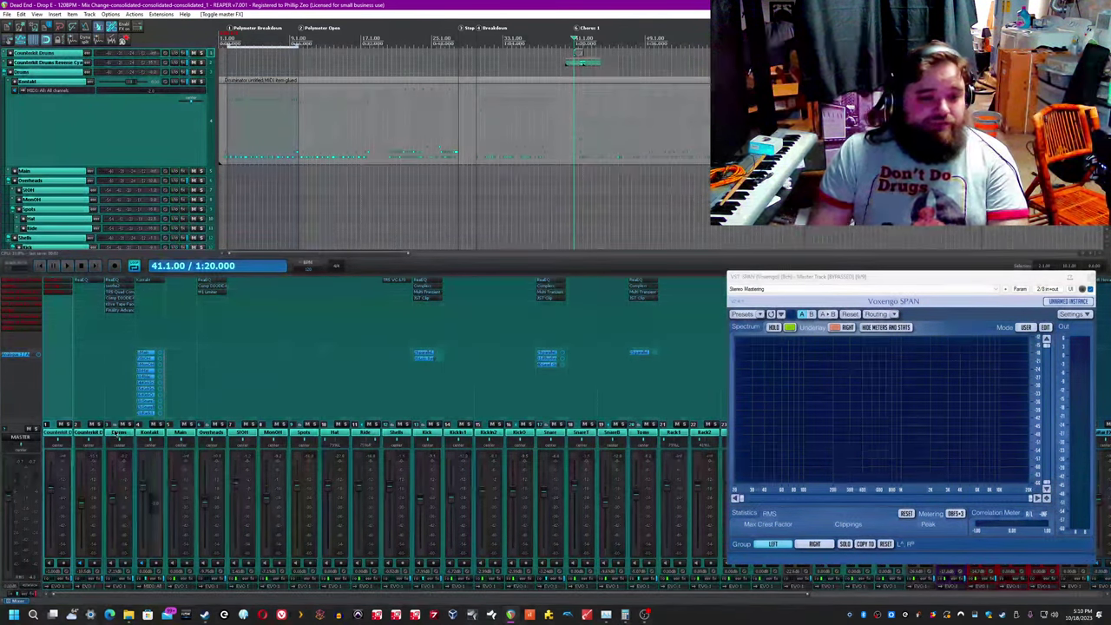
Step: Open the Kontakt track's instrument, look through its drum libraries around the loaded Beau Burchell kit, and close it
left_click(170, 425)
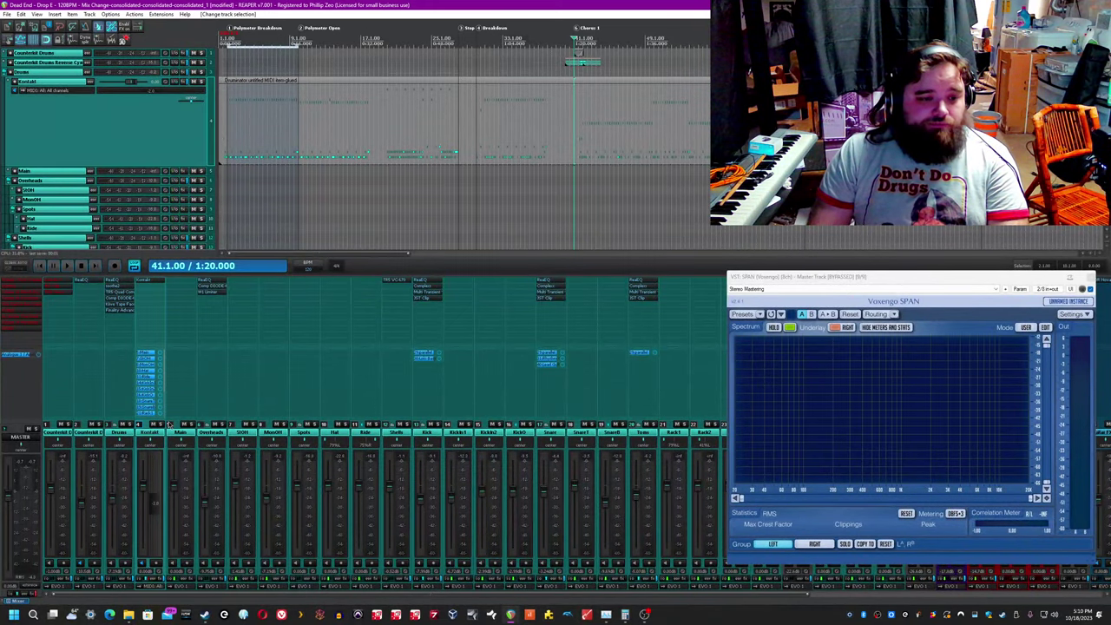
left_click(148, 279)
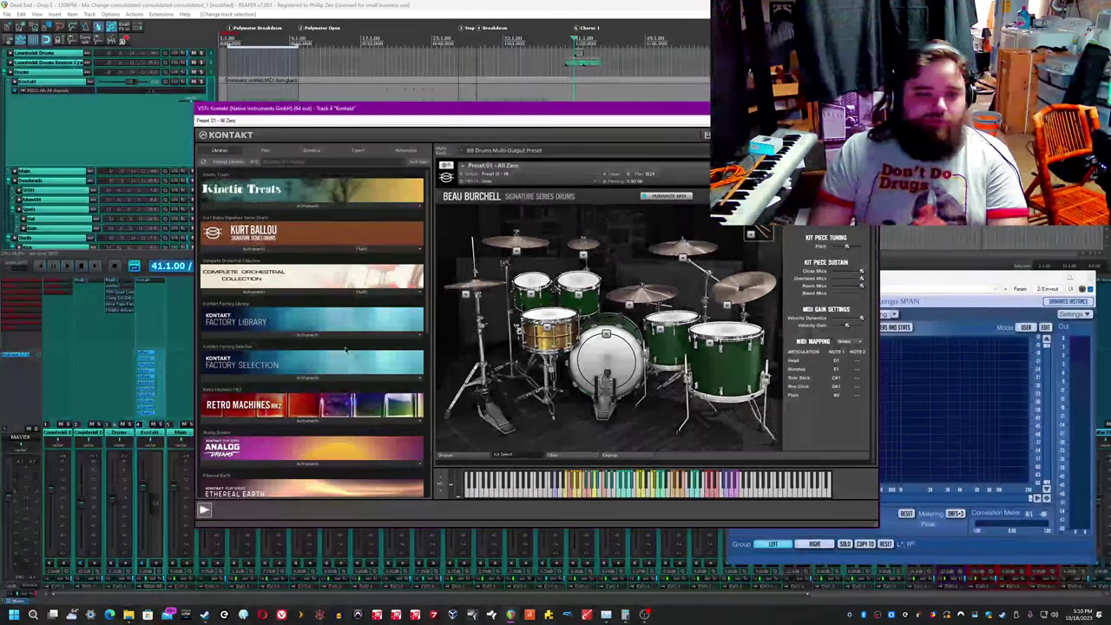
scroll(340, 301, "down", 8)
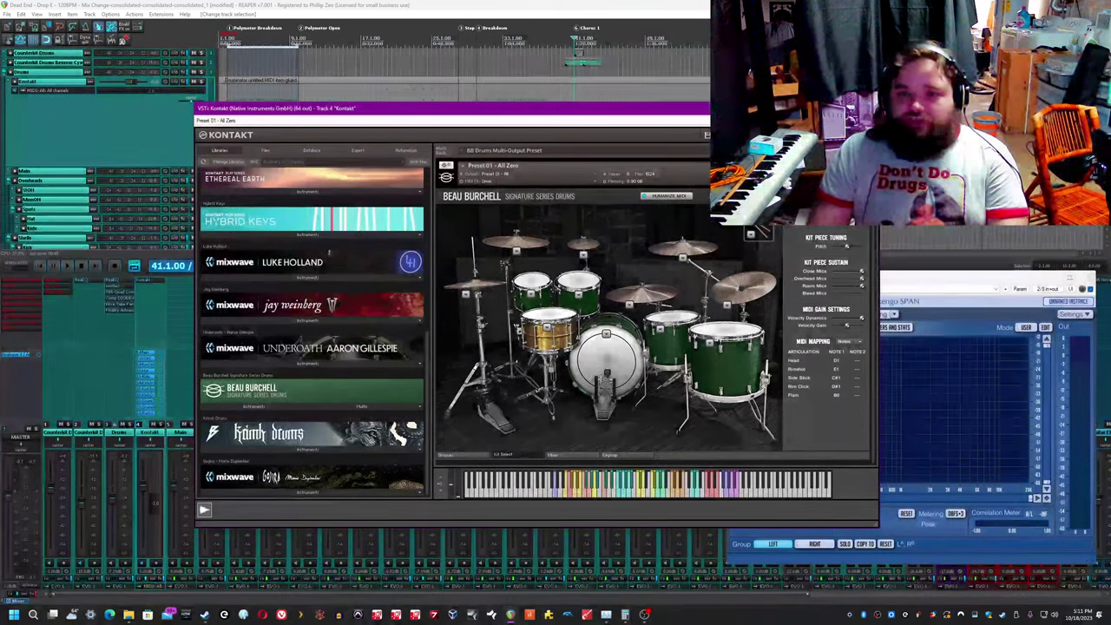
left_click(866, 108)
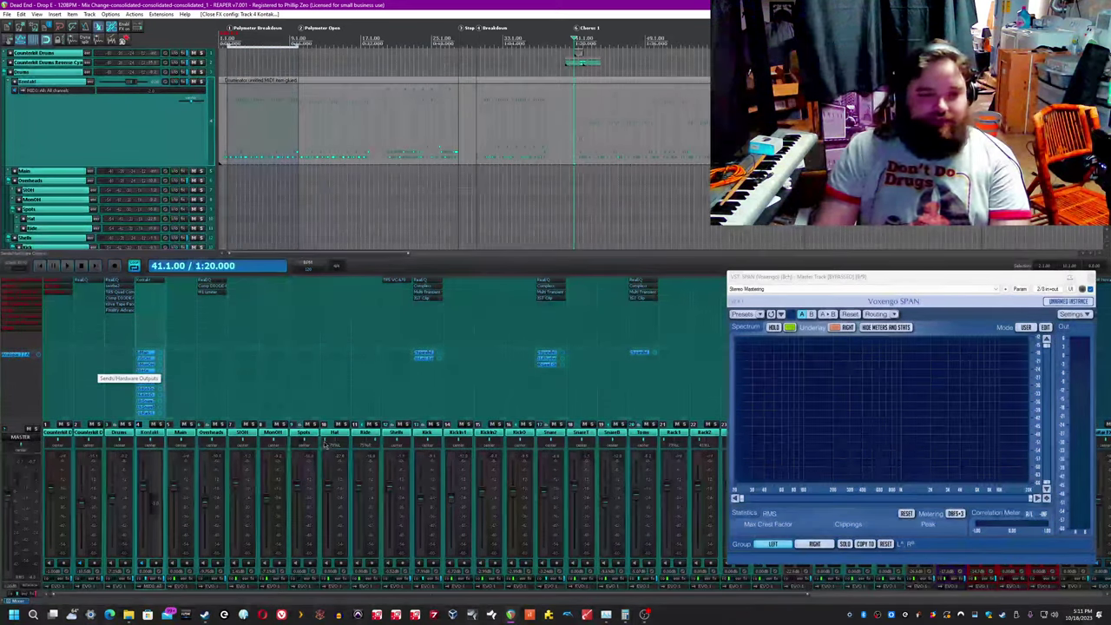
Step: Select the Drums track and toggle its mute on and back off
left_click(122, 432)
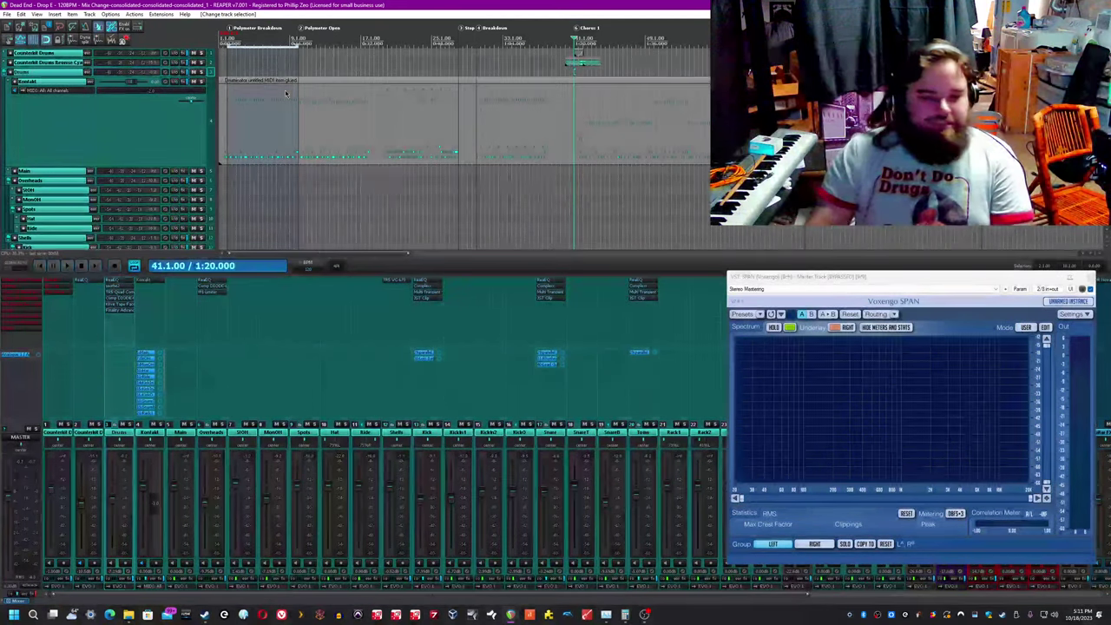
left_click(124, 425)
left_click(124, 424)
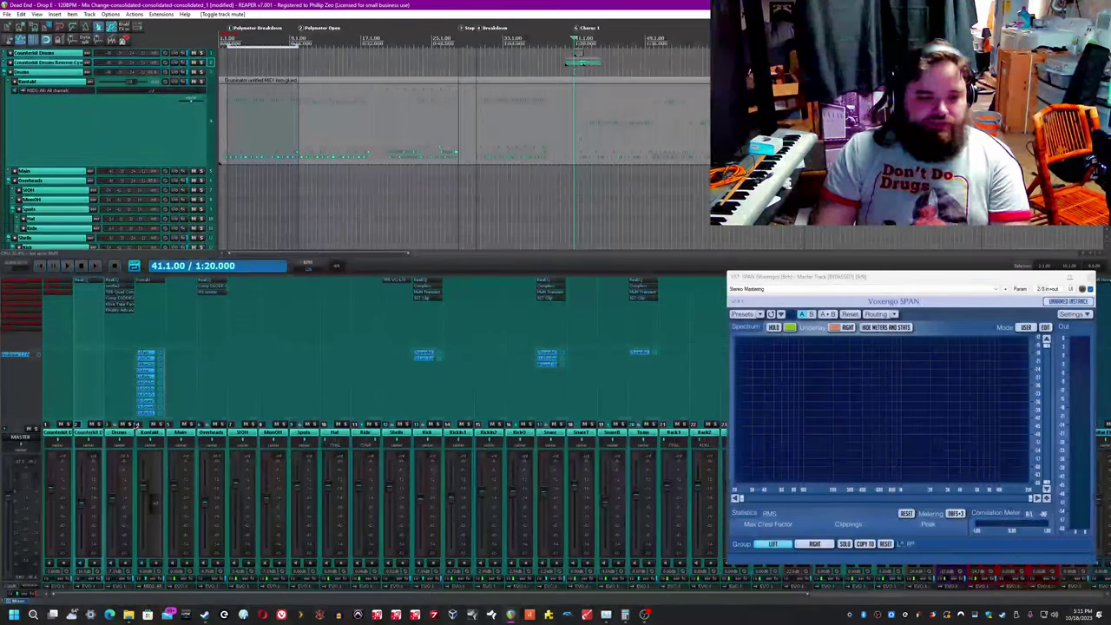
Step: Solo the Drums track, then open the Kontakt track's instrument and place its window clear of the first mixer channels
left_click(149, 433)
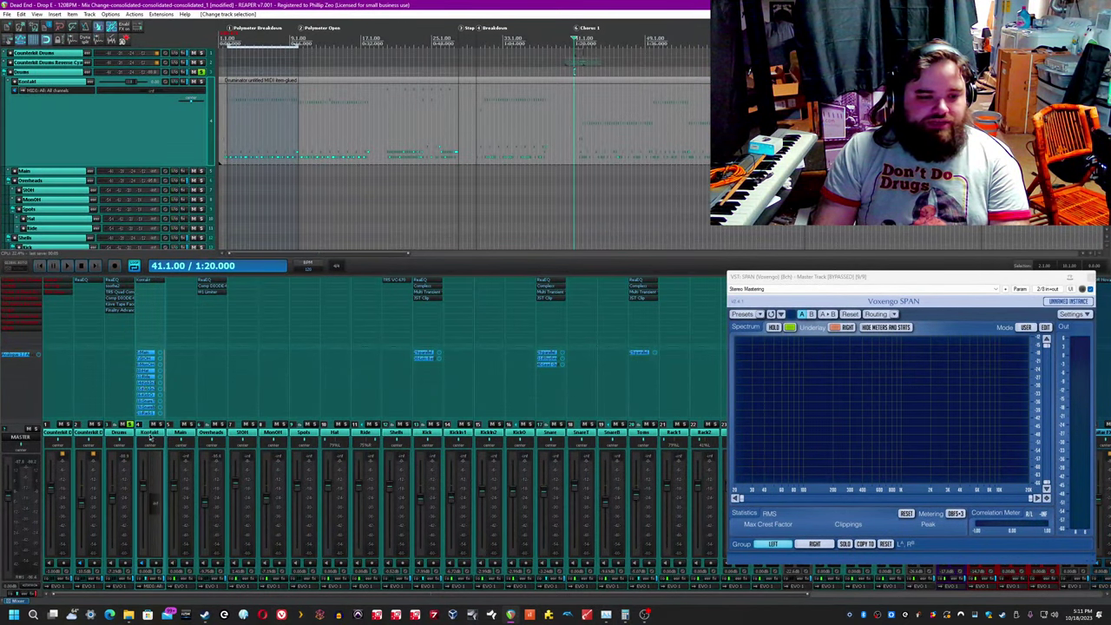
left_click(148, 280)
left_click_drag(265, 113, 438, 165)
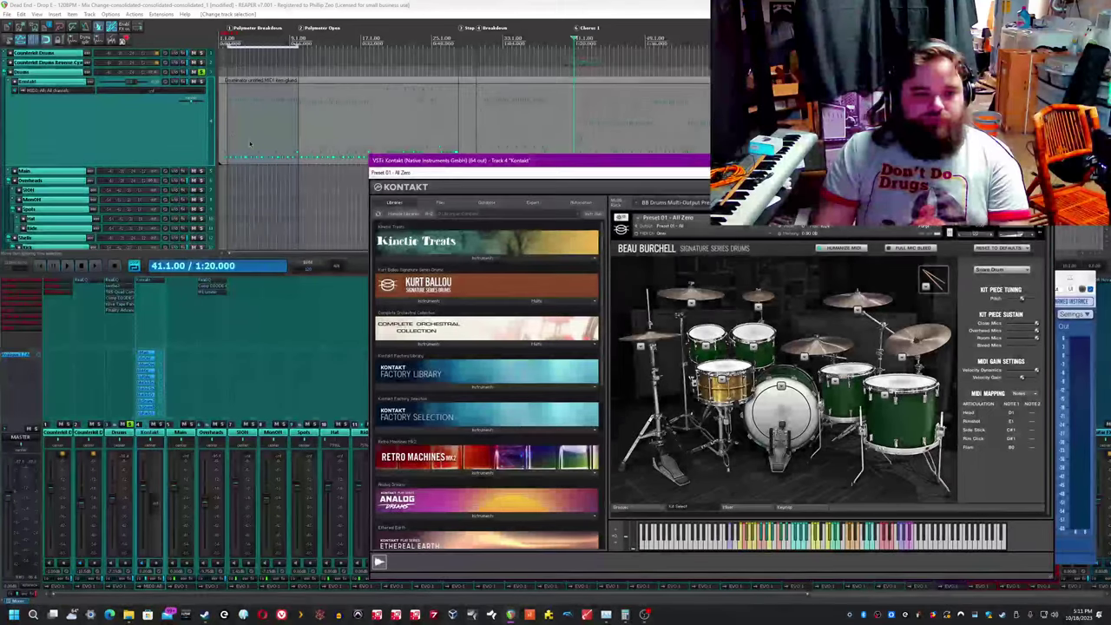
Step: Check the available kick, snare and rack tom choices in the Beau Burchell kit without changing them
left_click(784, 395)
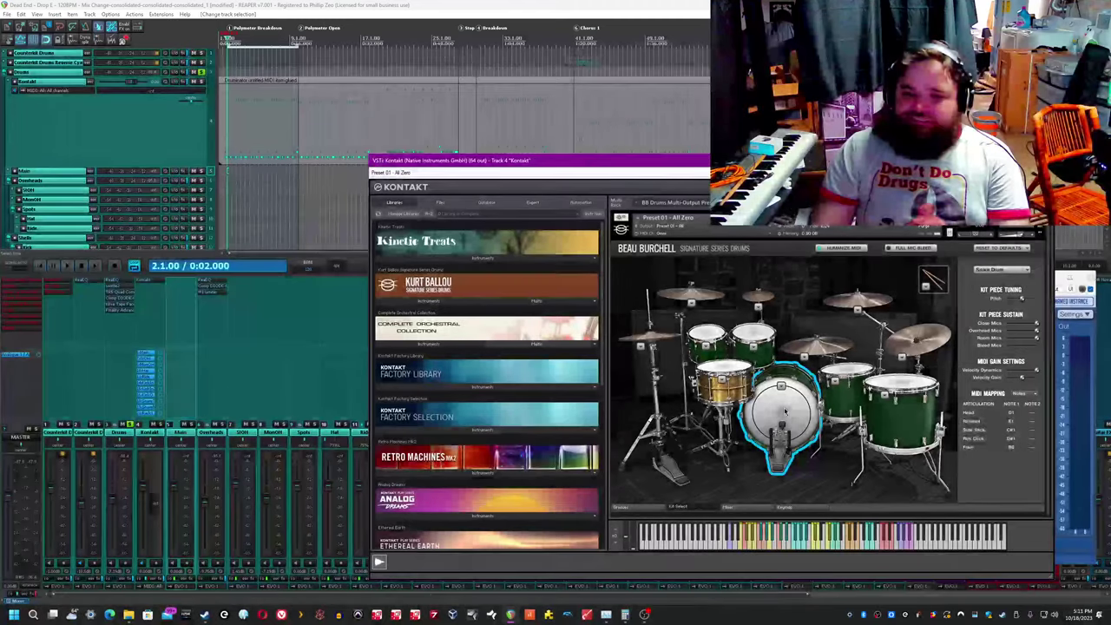
left_click(781, 390)
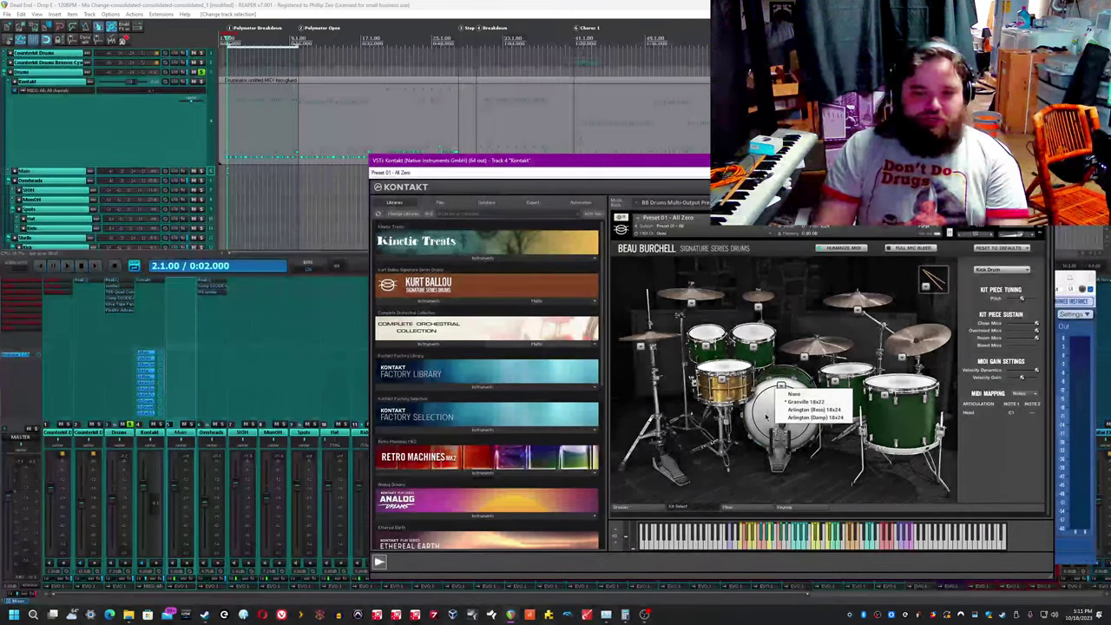
left_click(766, 417)
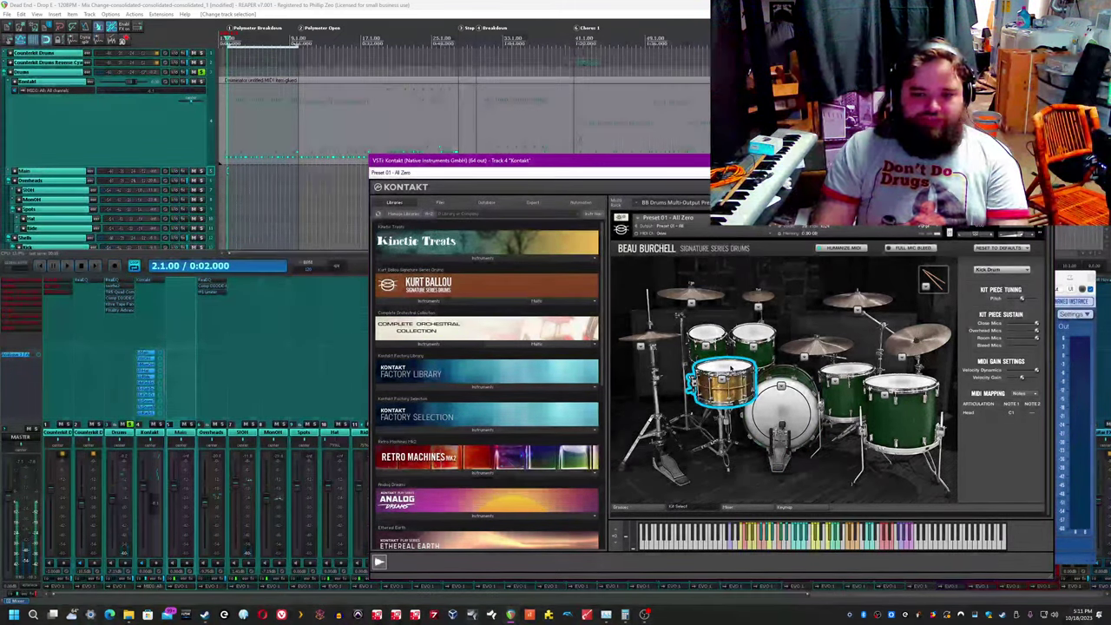
left_click(723, 382)
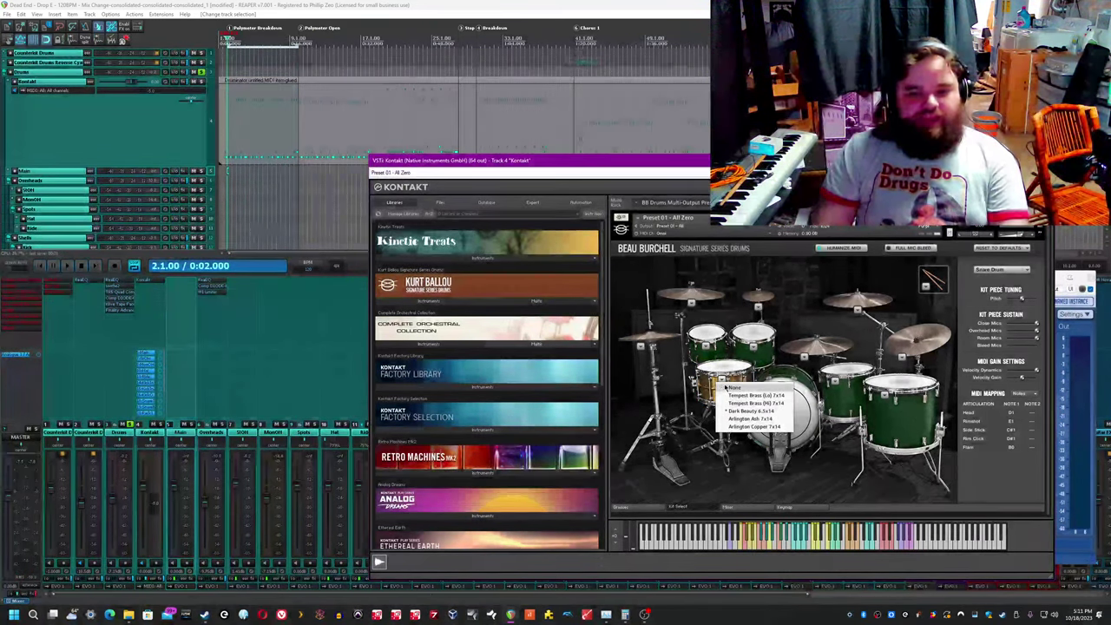
left_click(700, 347)
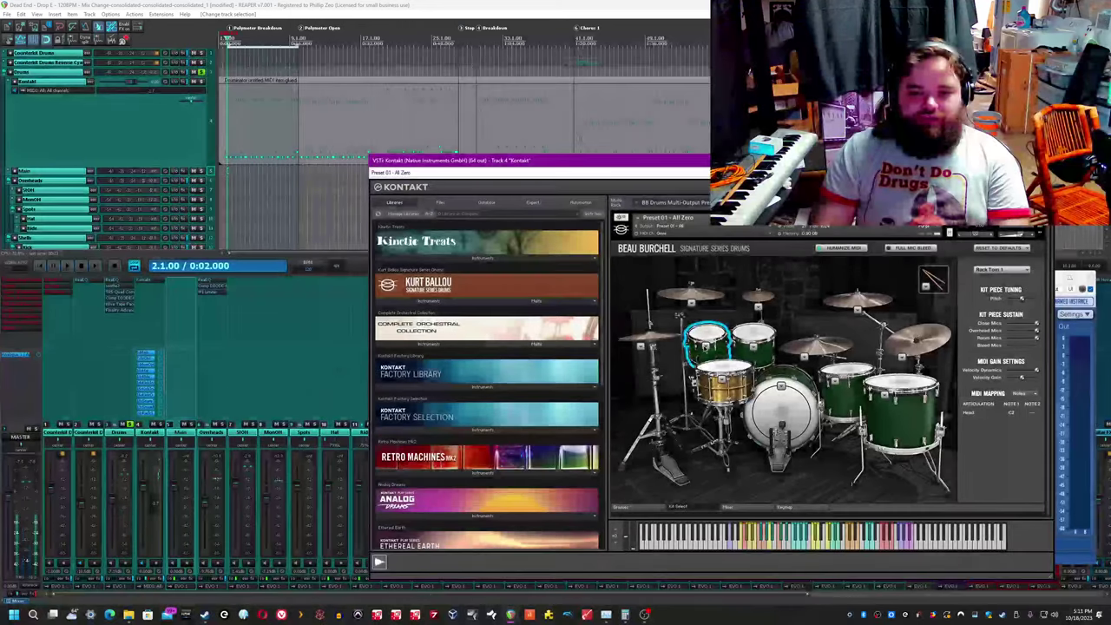
left_click(705, 347)
left_click(752, 346)
left_click(753, 346)
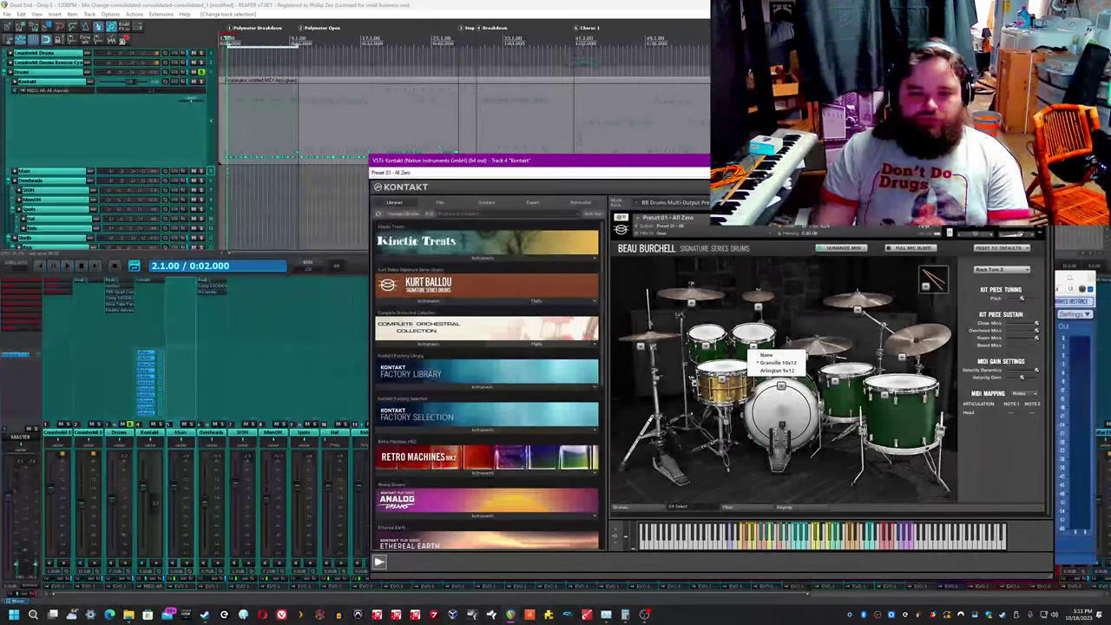
left_click(774, 318)
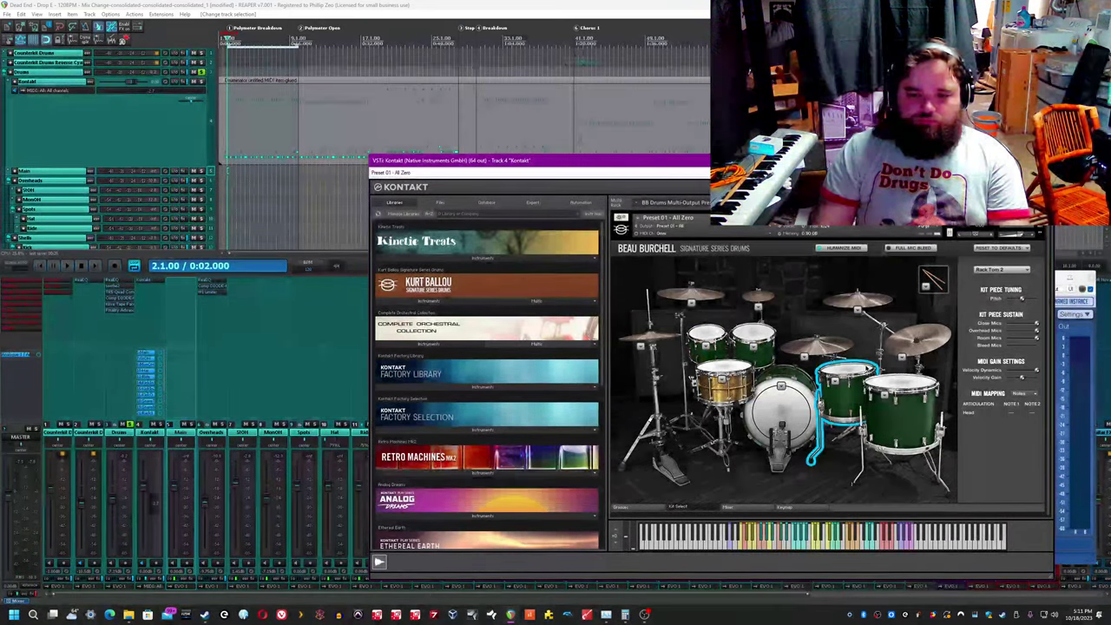
Step: Check the floor tom and the available china, crash, splash and hi-hat choices in the kit without changing them
left_click(871, 399)
left_click(905, 345)
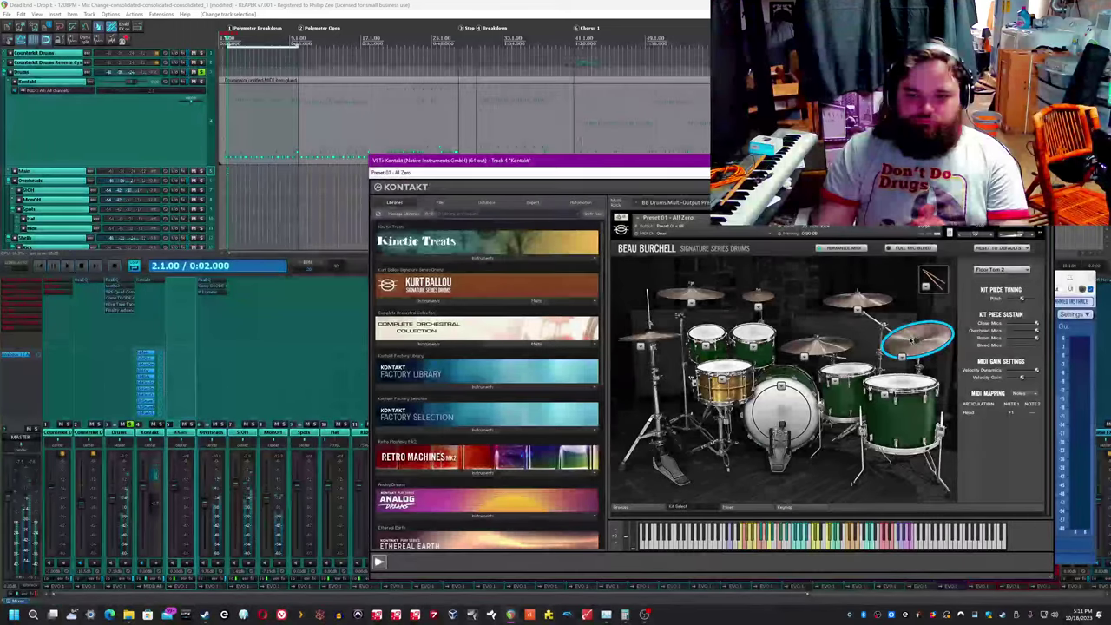
left_click(904, 352)
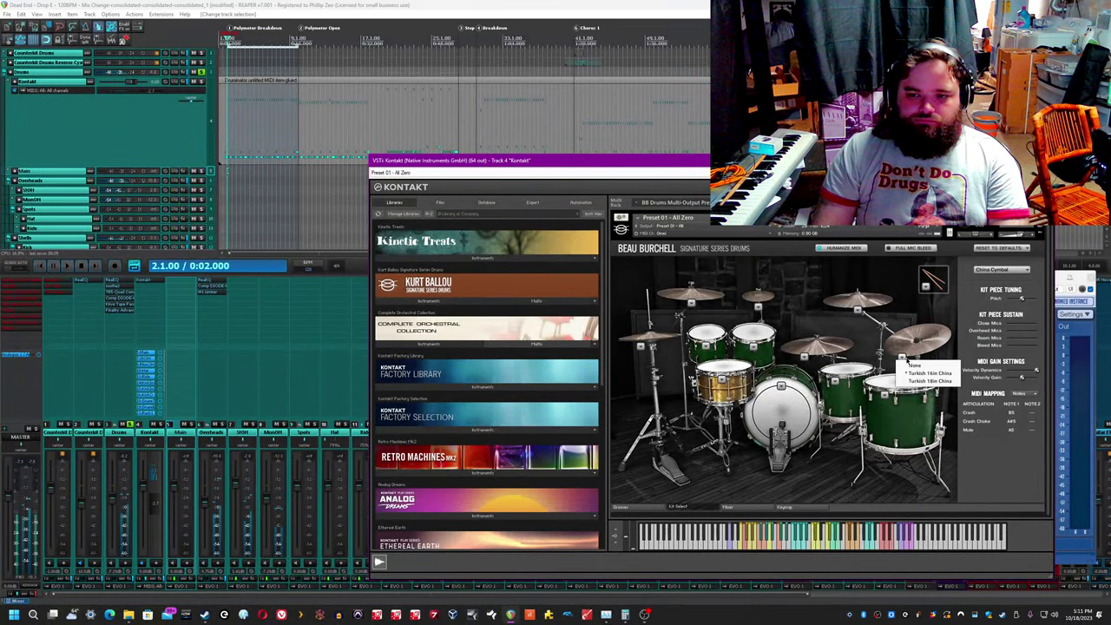
left_click(851, 323)
left_click(856, 309)
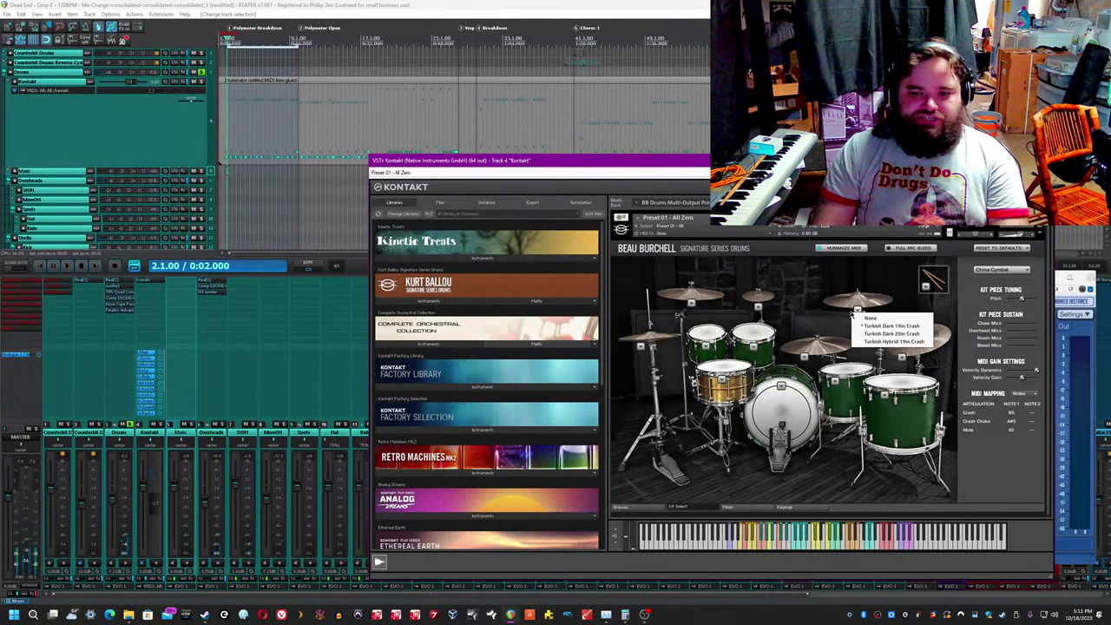
left_click(797, 314)
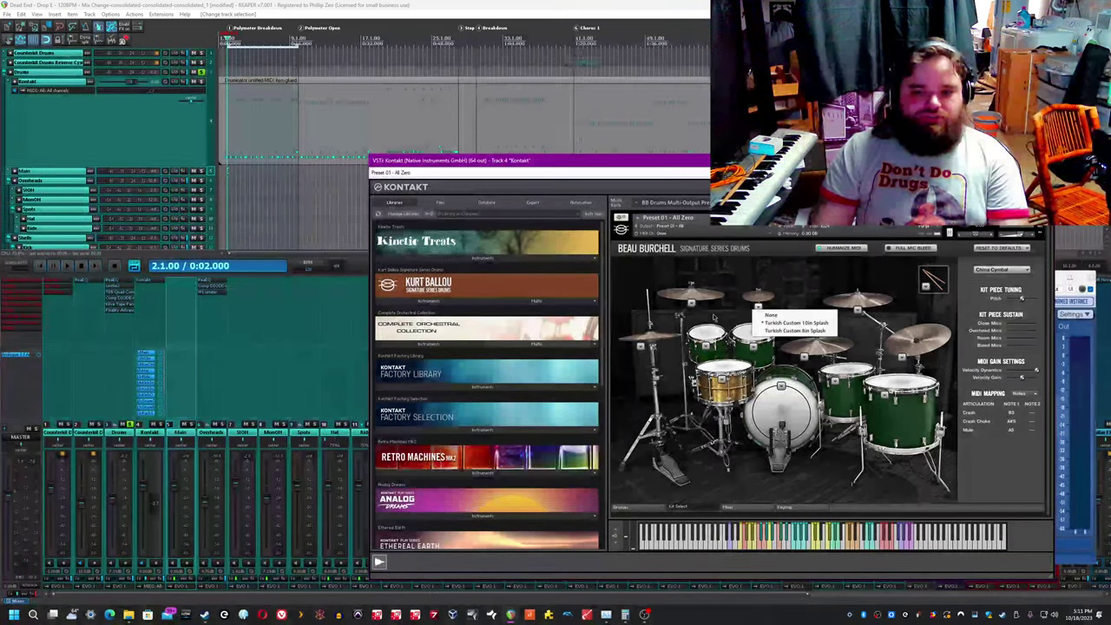
left_click(692, 303)
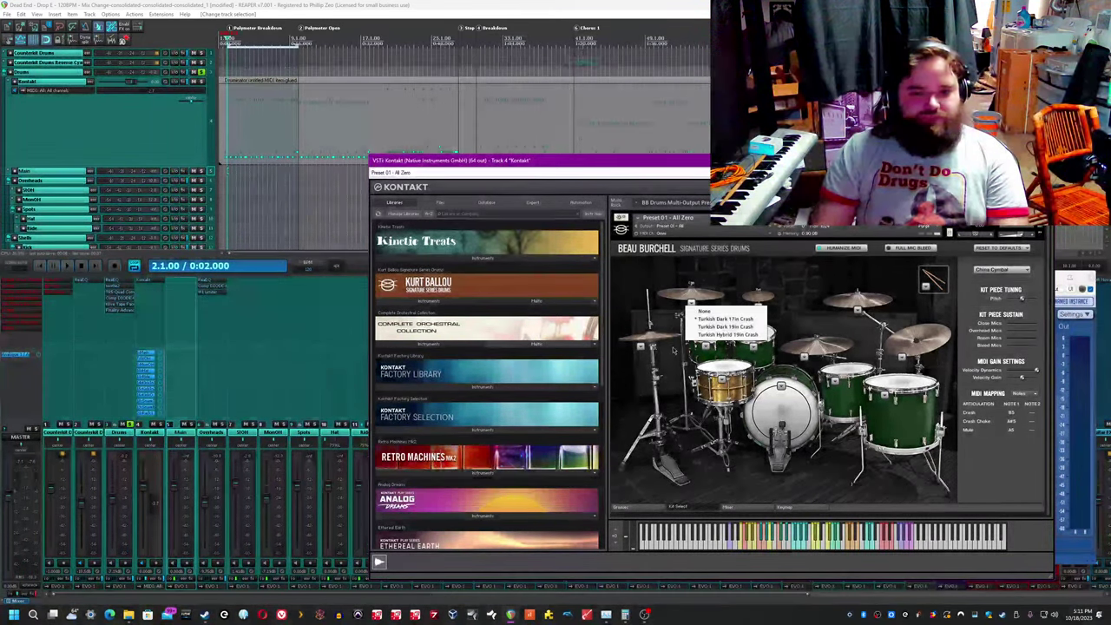
left_click(643, 347)
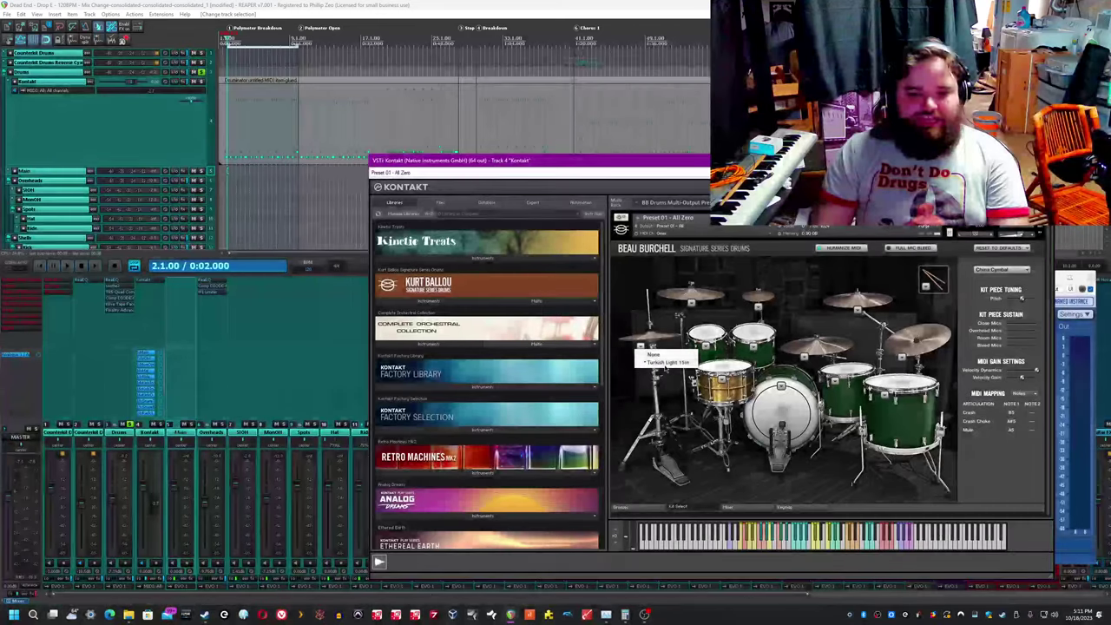
left_click(670, 408)
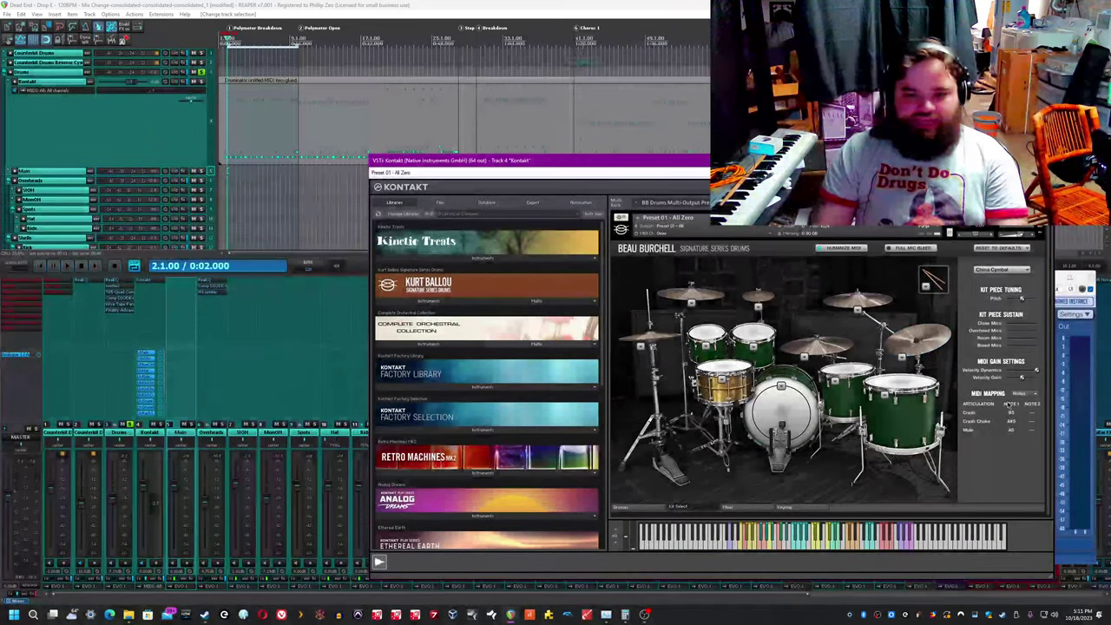
Step: Close the Kontakt instrument window and save the project
left_click(587, 4)
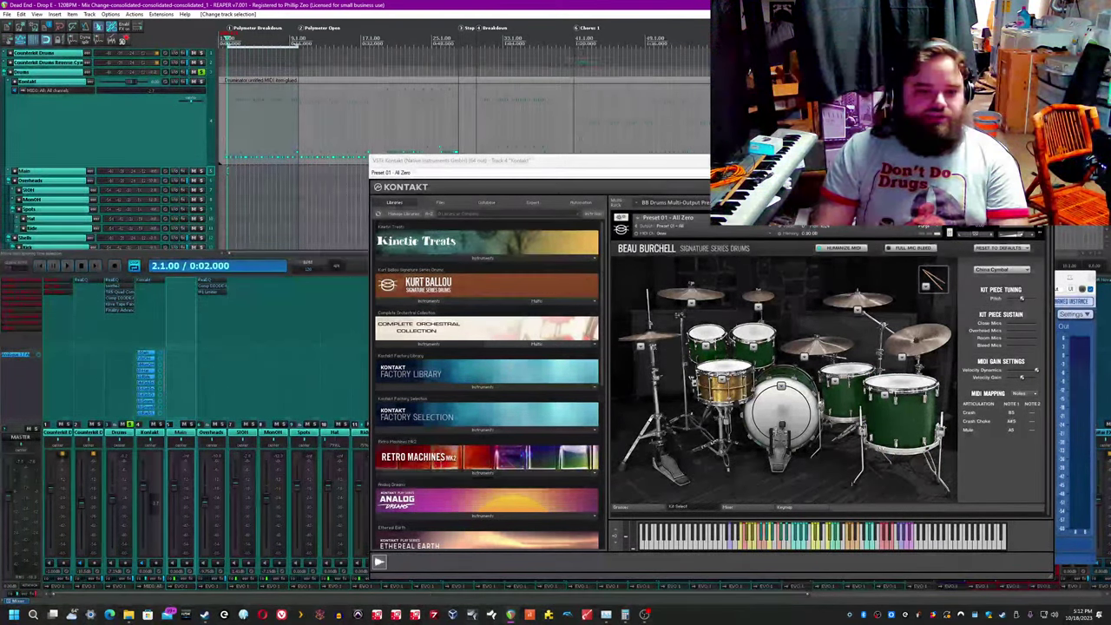
left_click(1042, 161)
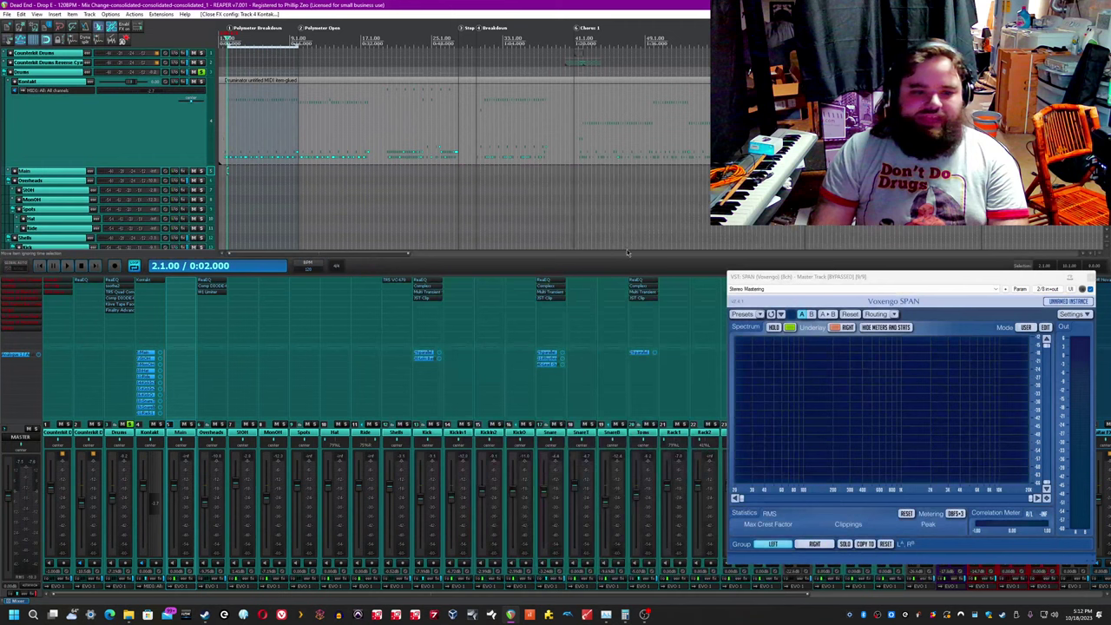
left_click(234, 436)
key("ctrl+s")
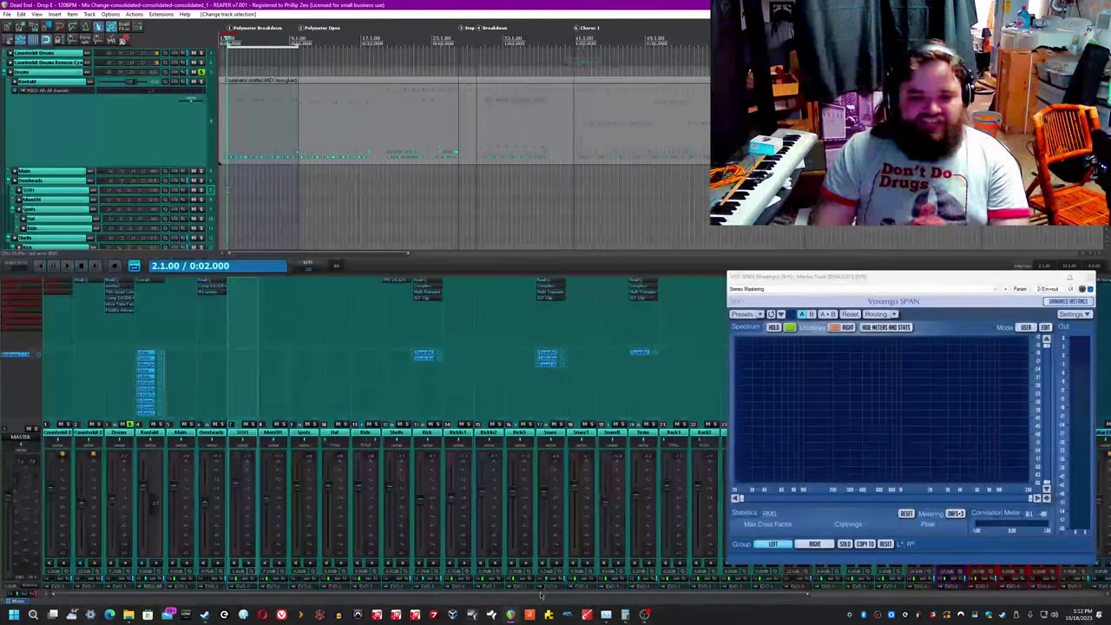
Step: Look across the mixer's remaining channels, return to the drum channels, and move the SPAN window clear of them
left_click_drag(546, 597, 649, 597)
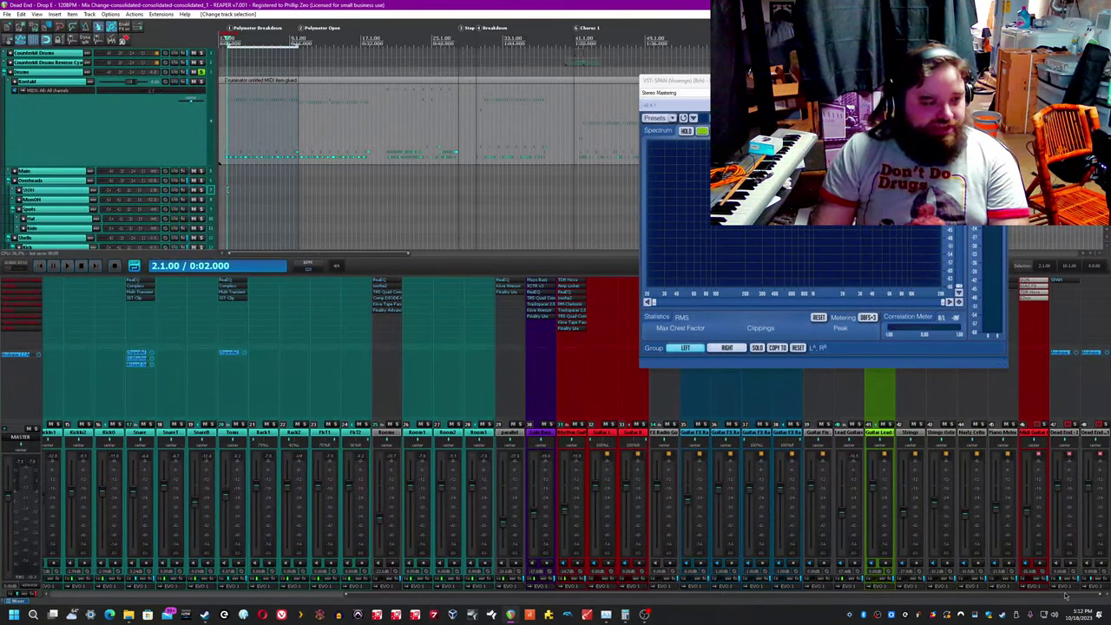
scroll(1003, 598, "left", 2)
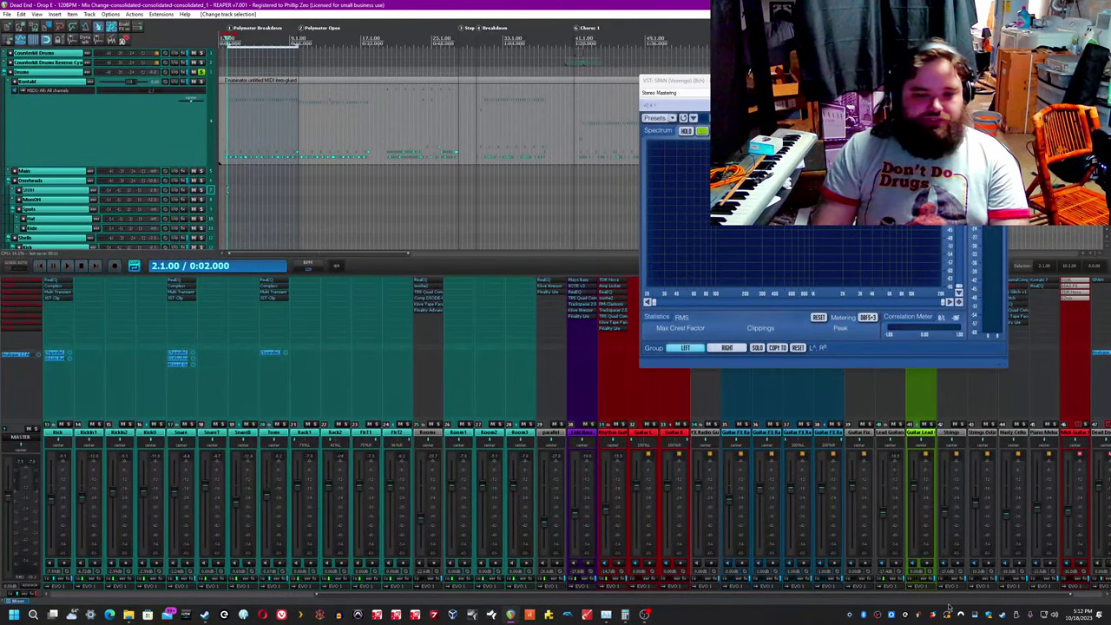
scroll(949, 608, "left", 3)
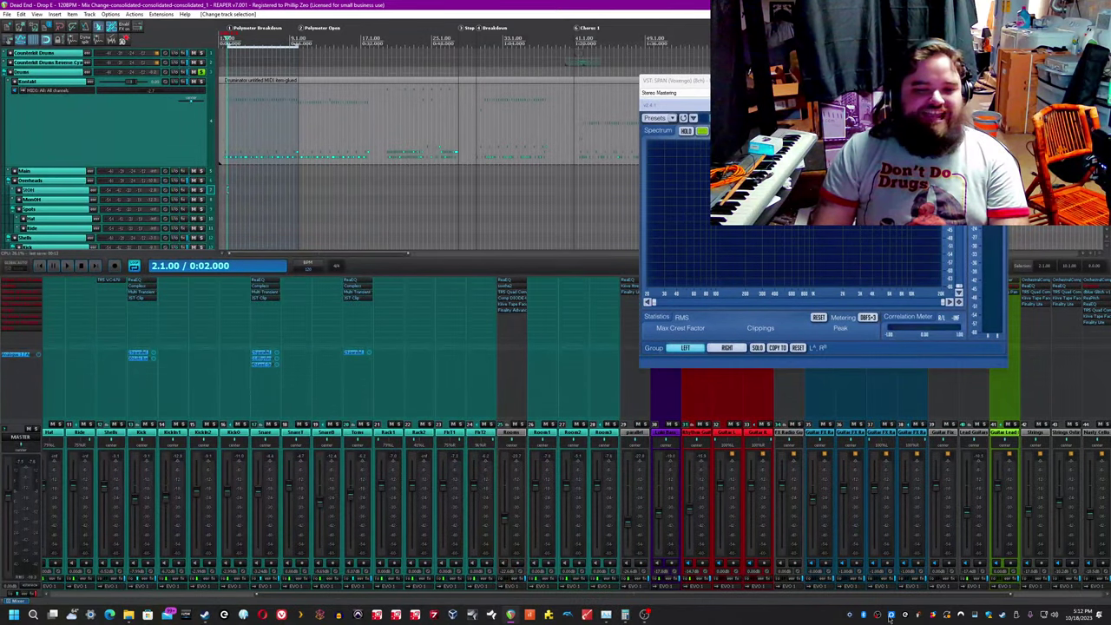
scroll(889, 615, "left", 8)
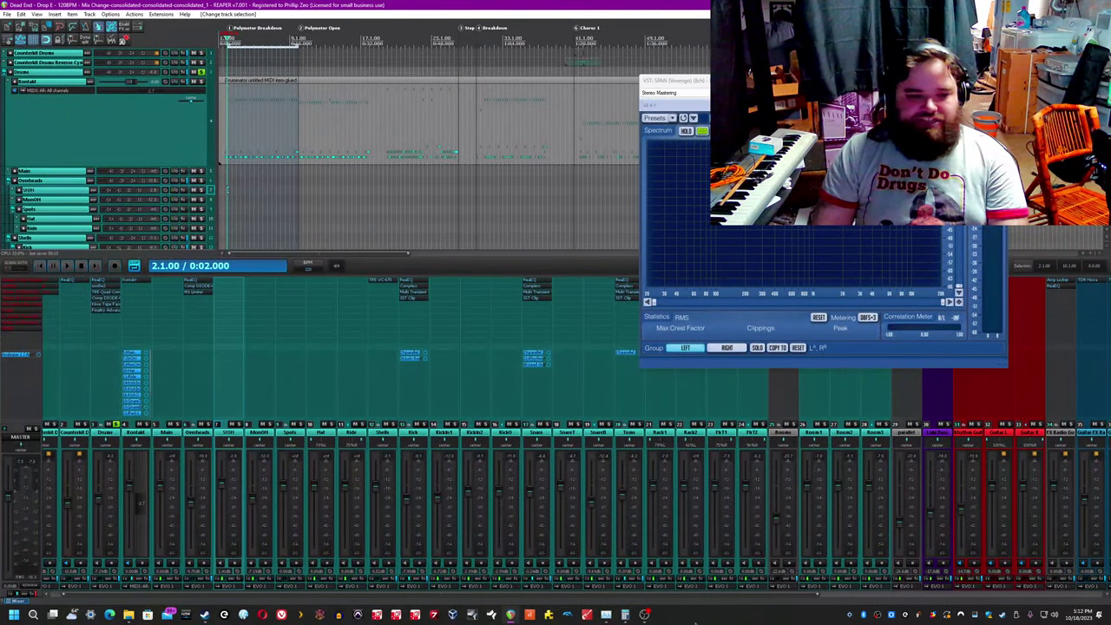
left_click_drag(781, 80, 897, 310)
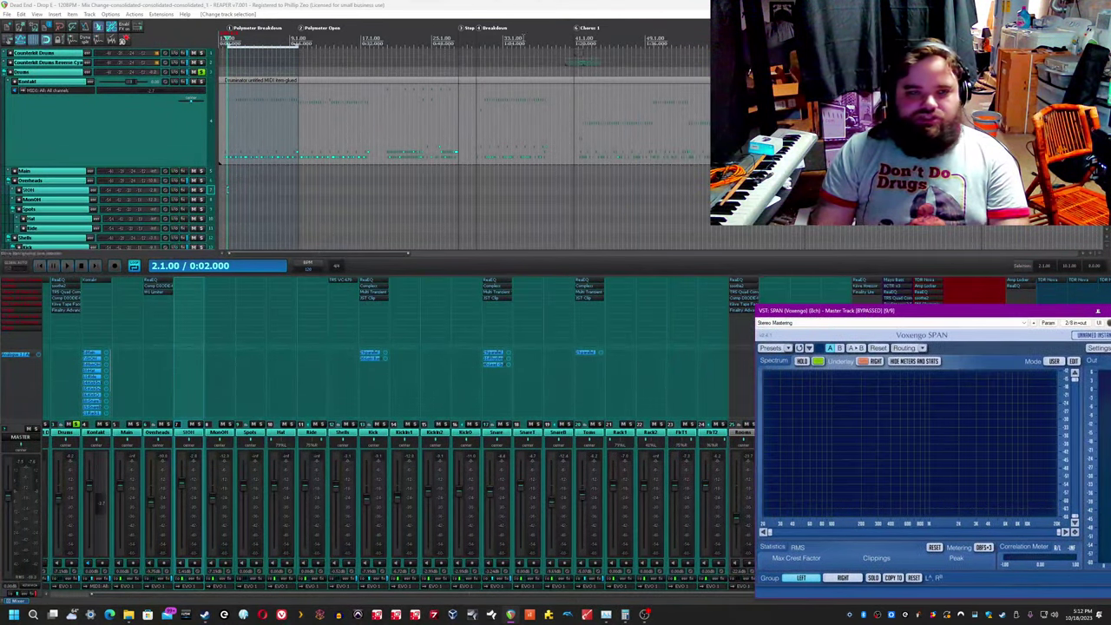
left_click(312, 4)
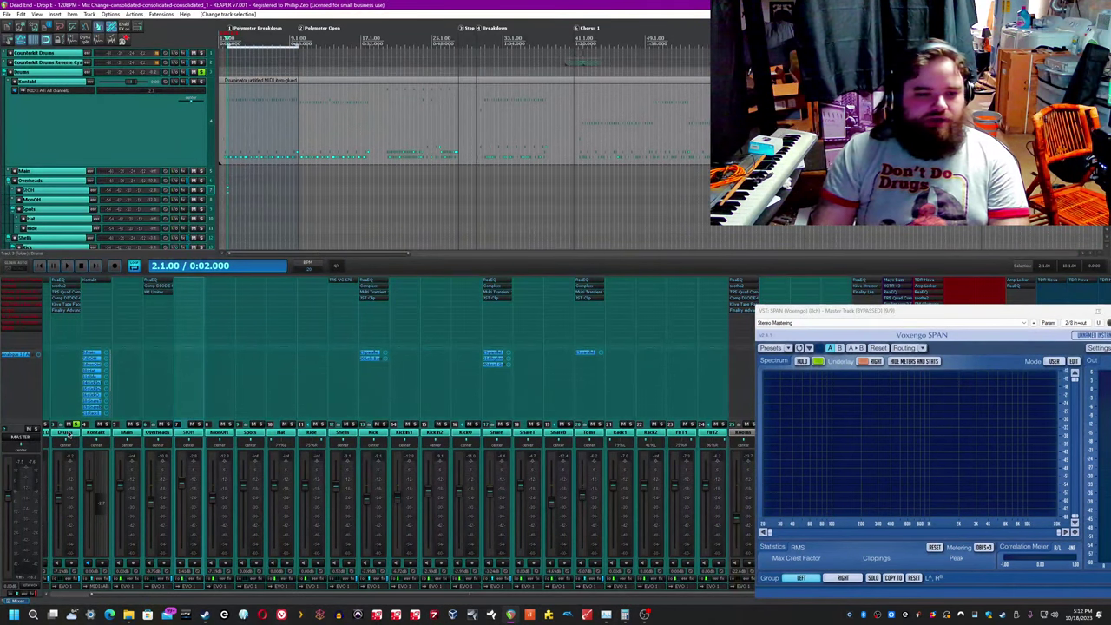
Step: Play the Polymeter Breakdown section and solo the Overheads track
scroll(366, 152, "down", 3)
scroll(365, 152, "up", 3)
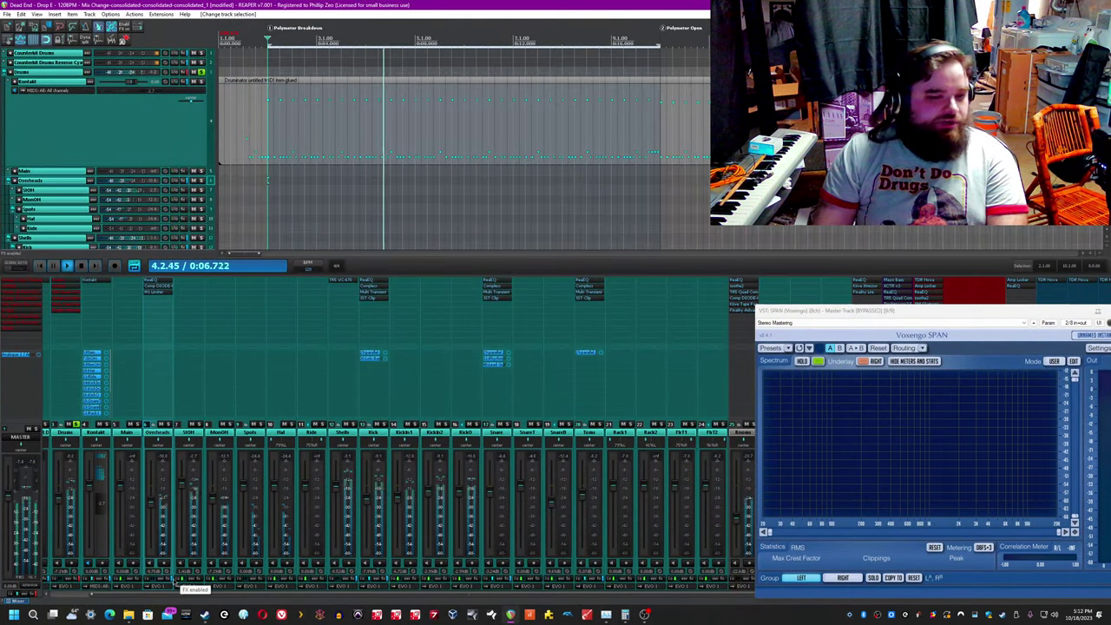
left_click(166, 433)
left_click(168, 424)
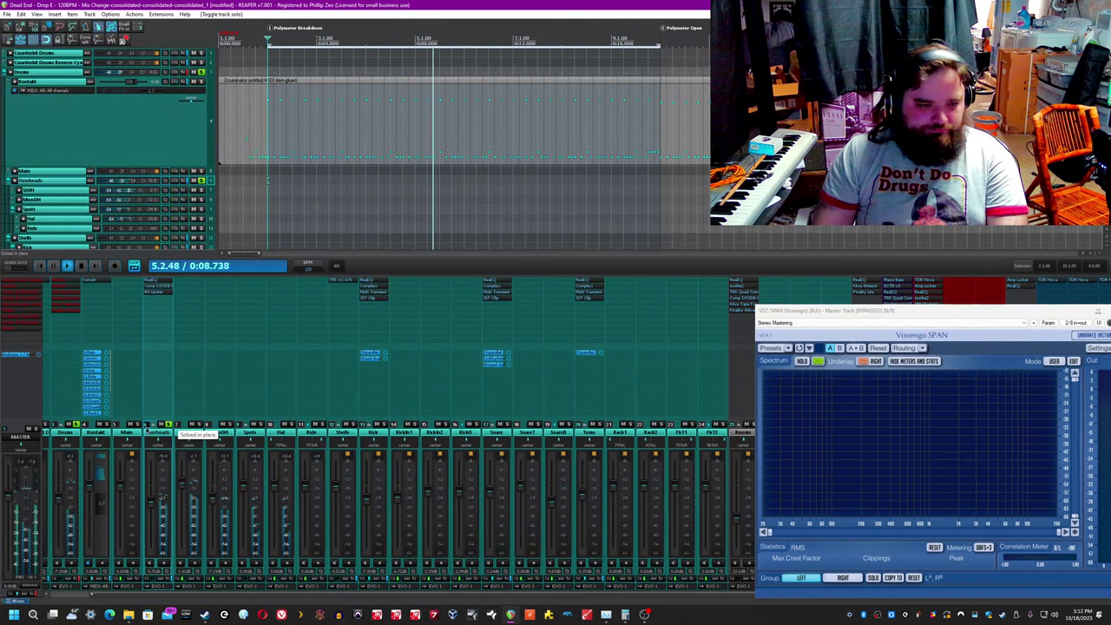
Step: Open the Overheads track's effects chain, show its ReaEQ inside the chain window, and move the window clear of the track list
left_click(155, 281)
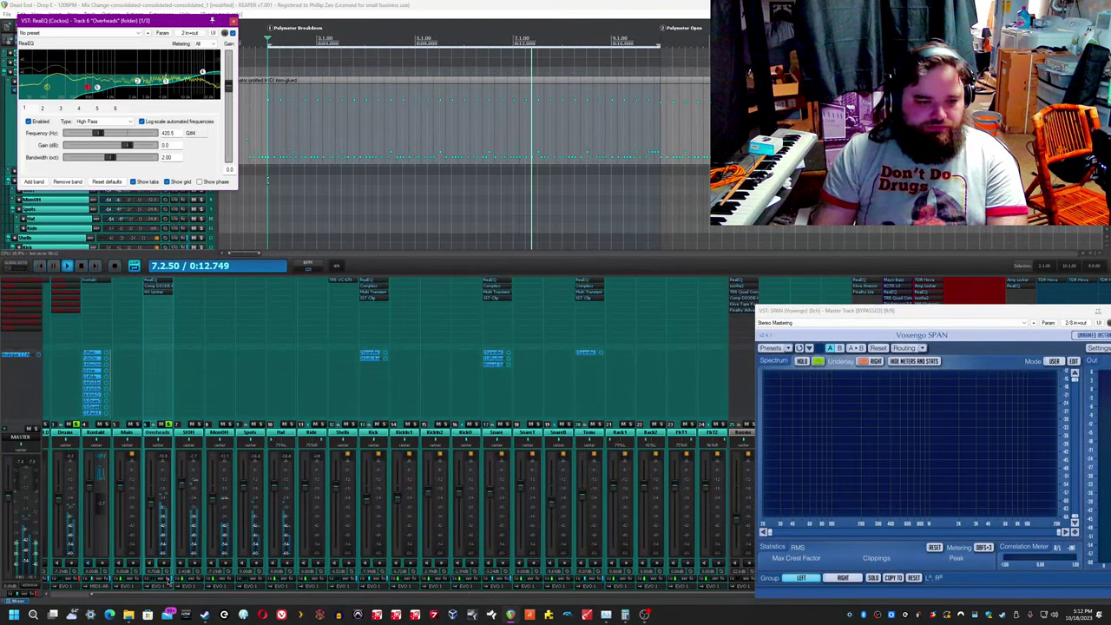
left_click(157, 577)
double_click(84, 55)
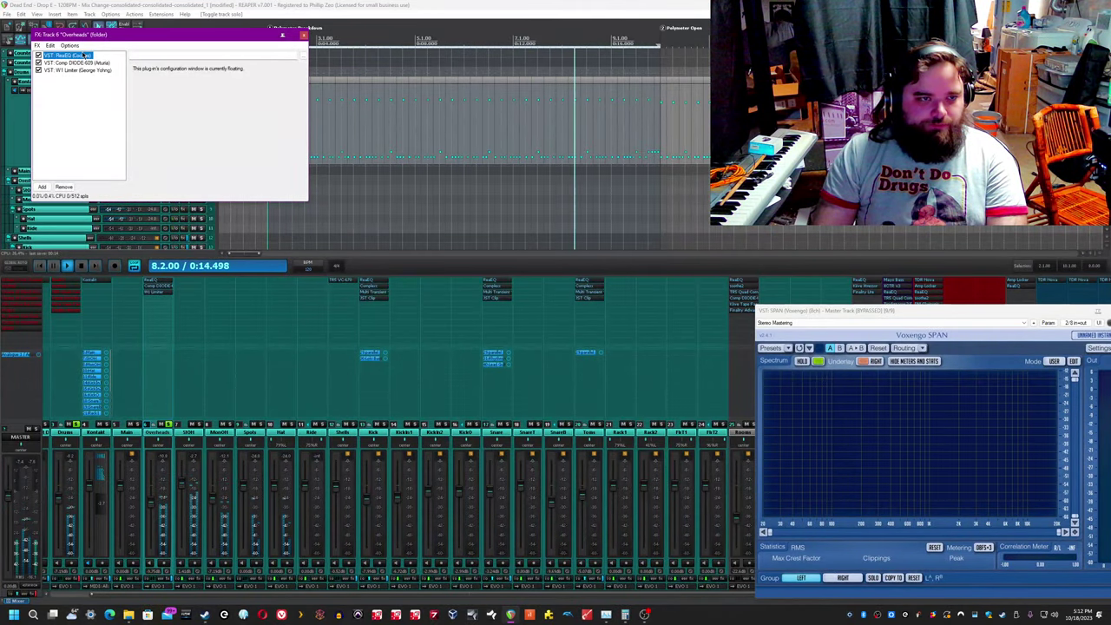
left_click_drag(116, 34, 244, 102)
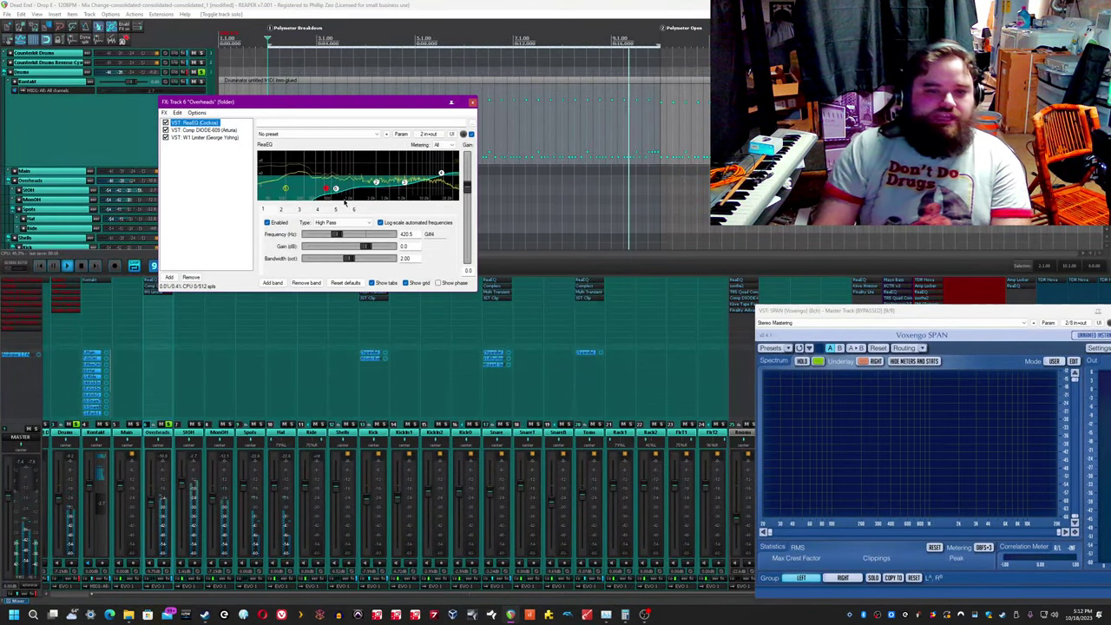
Step: Bypass the W1 Limiter, Comp DIODE-609 and ReaEQ on the Overheads track and move the effects window over the mixer
left_click(184, 130)
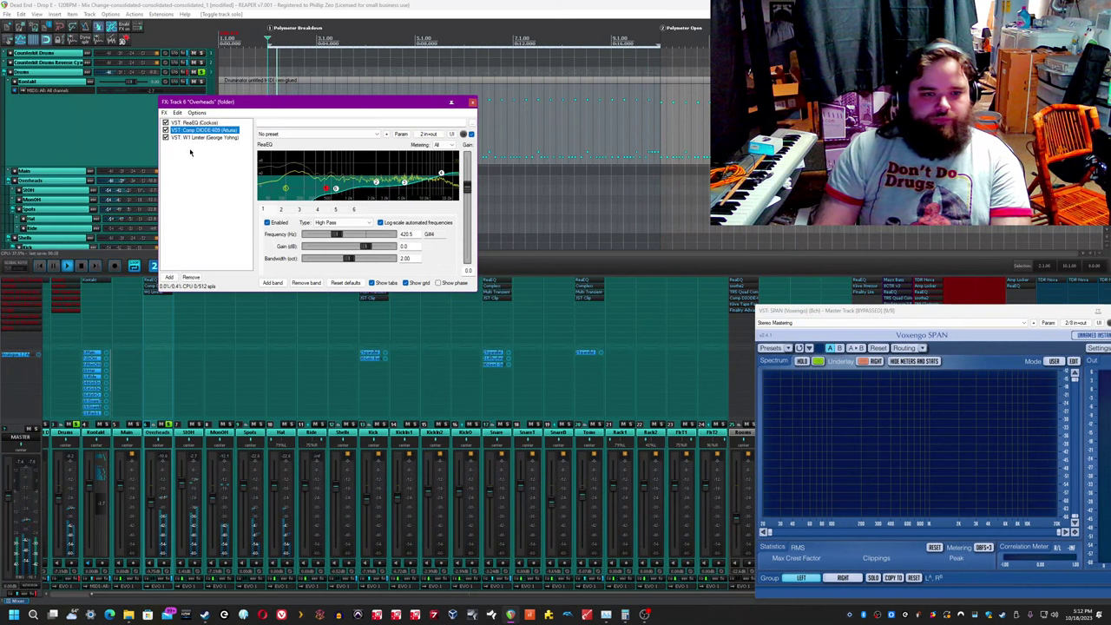
left_click(207, 138)
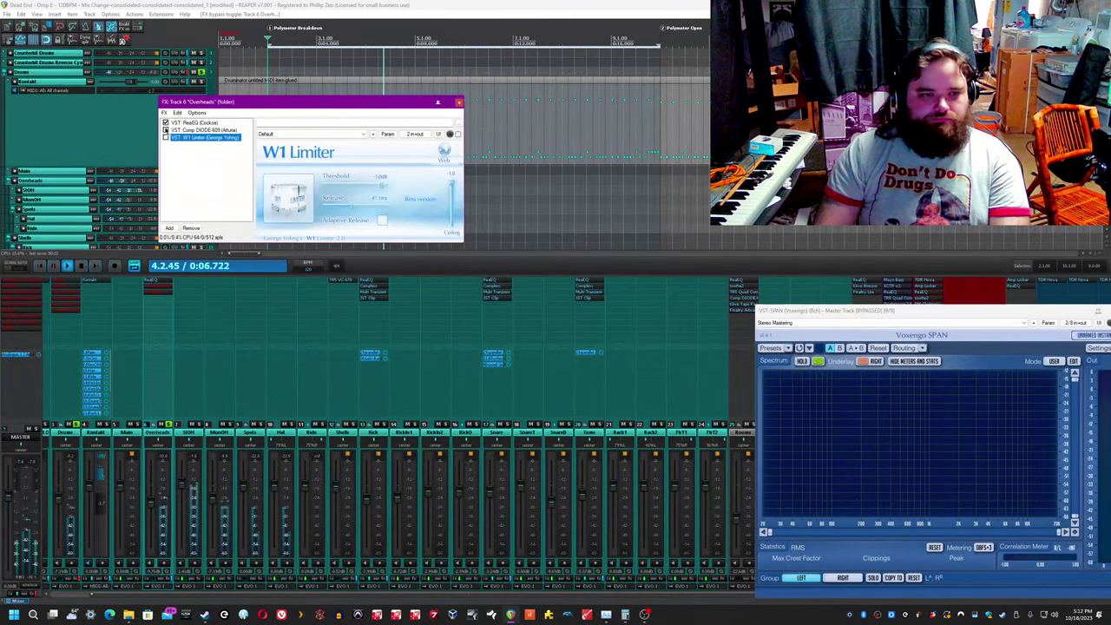
left_click(200, 124)
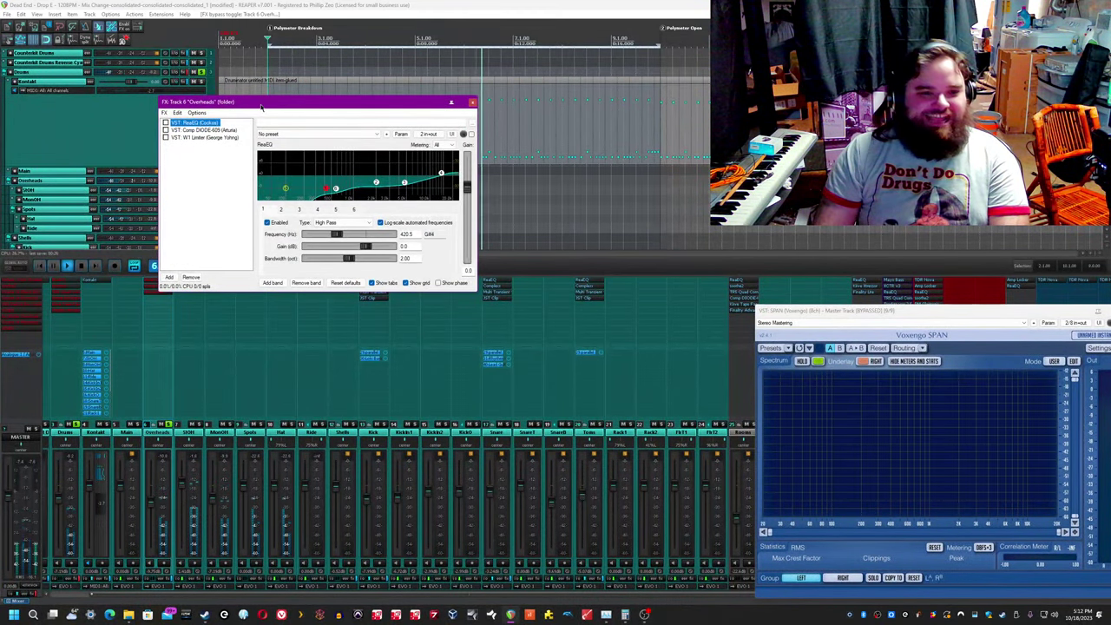
left_click_drag(261, 106, 377, 261)
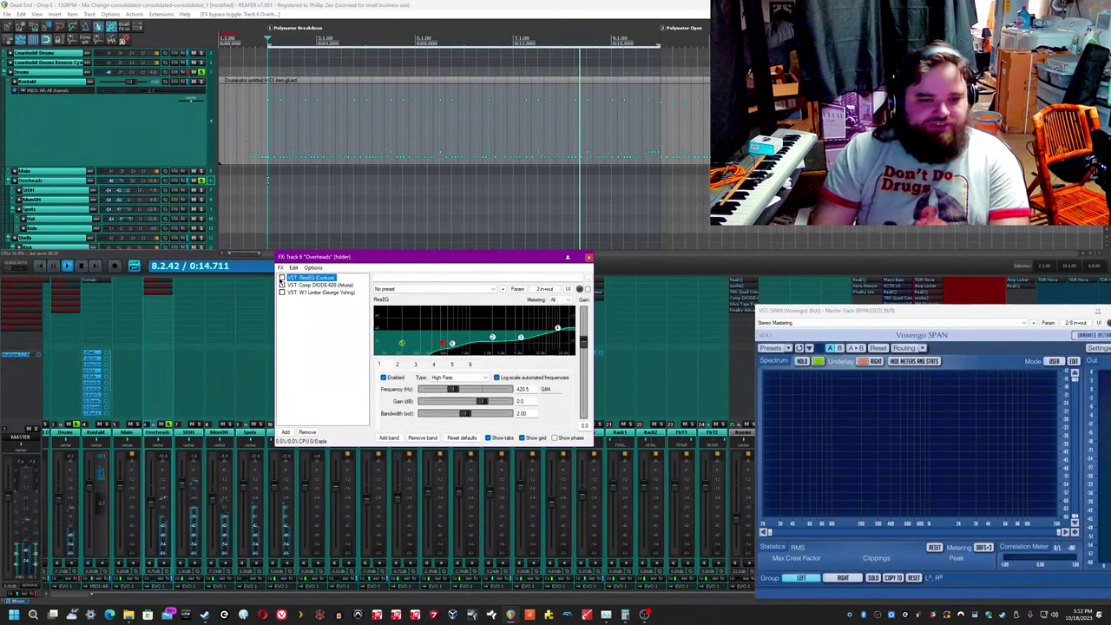
left_click(291, 294)
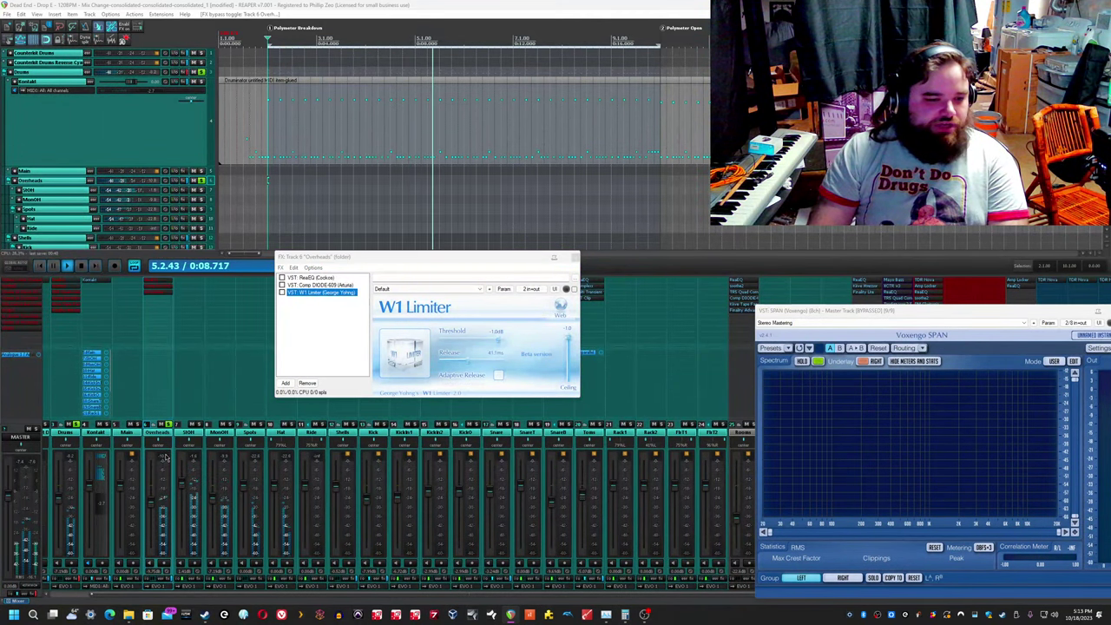
Step: Re-enable the W1 Limiter, Comp DIODE-609 and ReaEQ one after another on the Overheads track
left_click(172, 483)
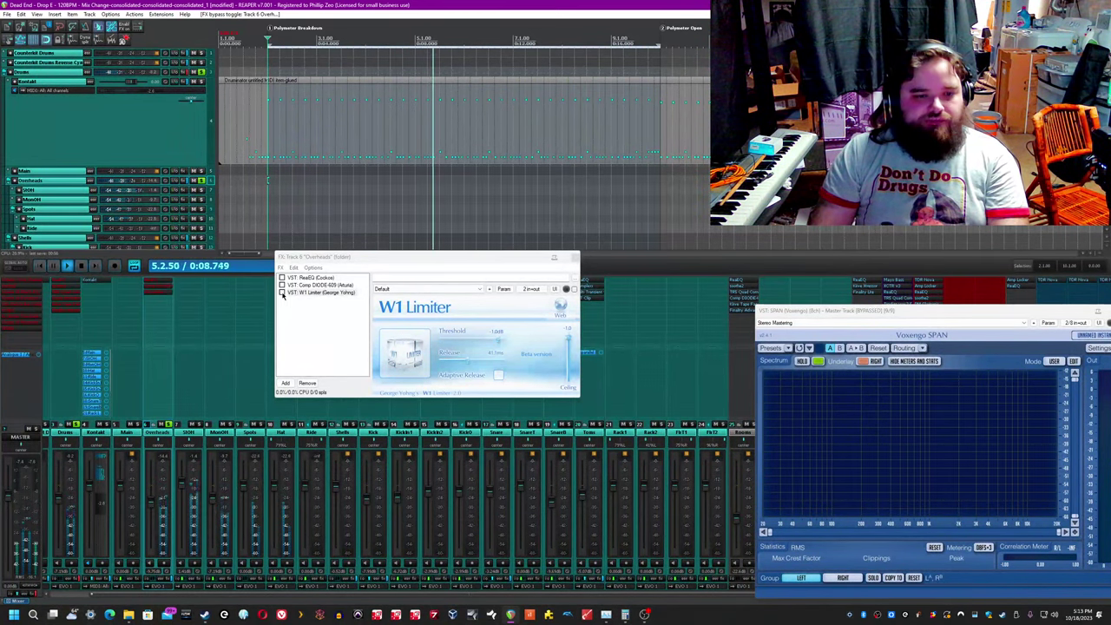
left_click(282, 293)
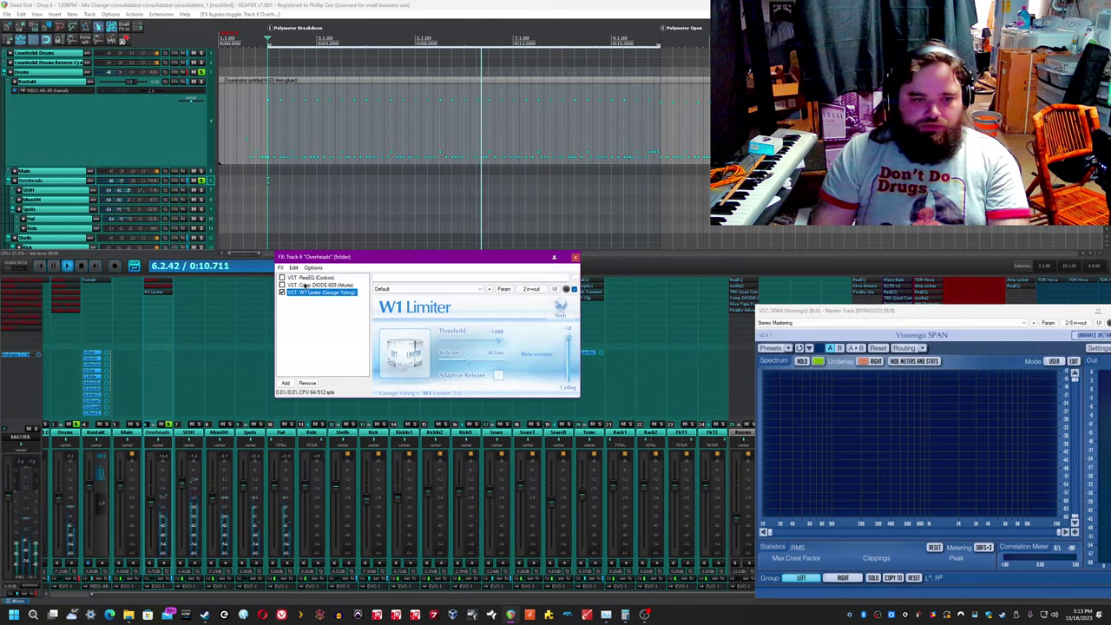
left_click(304, 286)
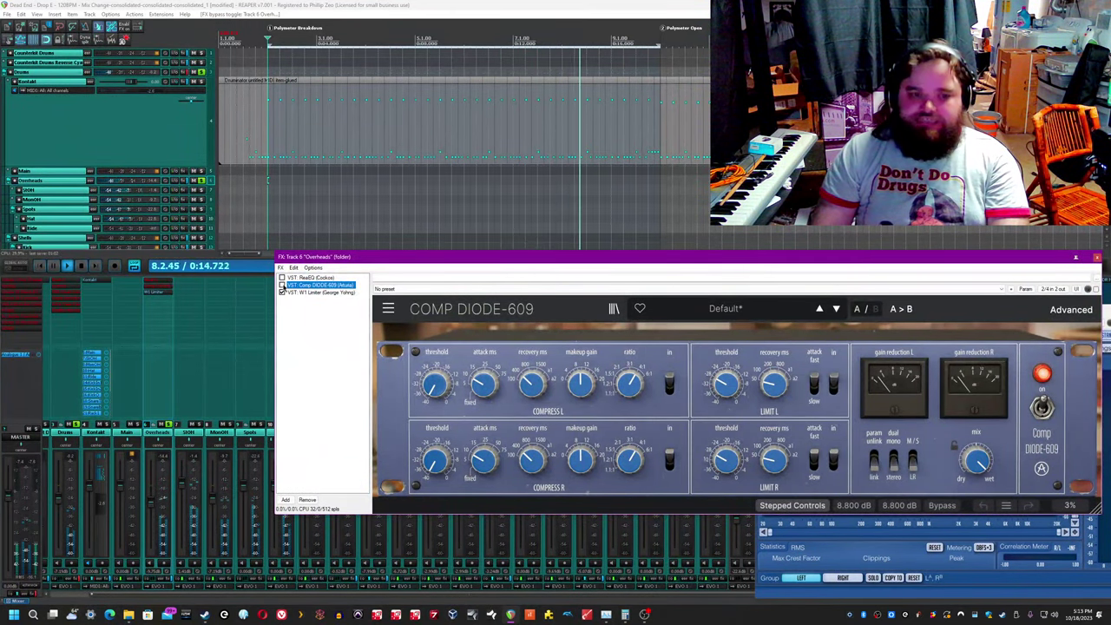
left_click(281, 284)
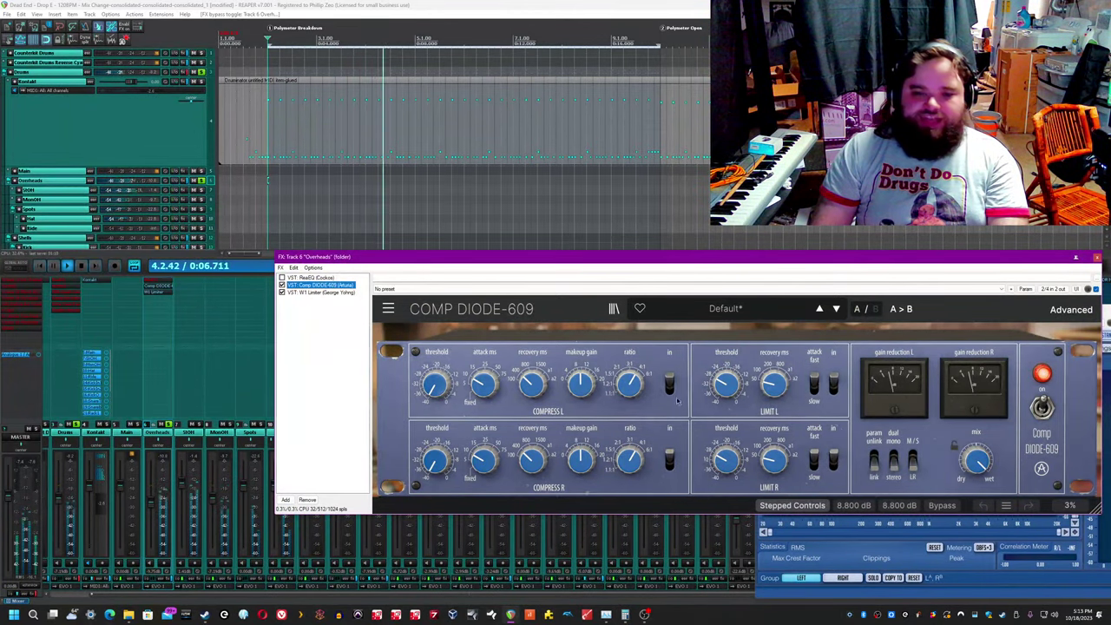
left_click(301, 277)
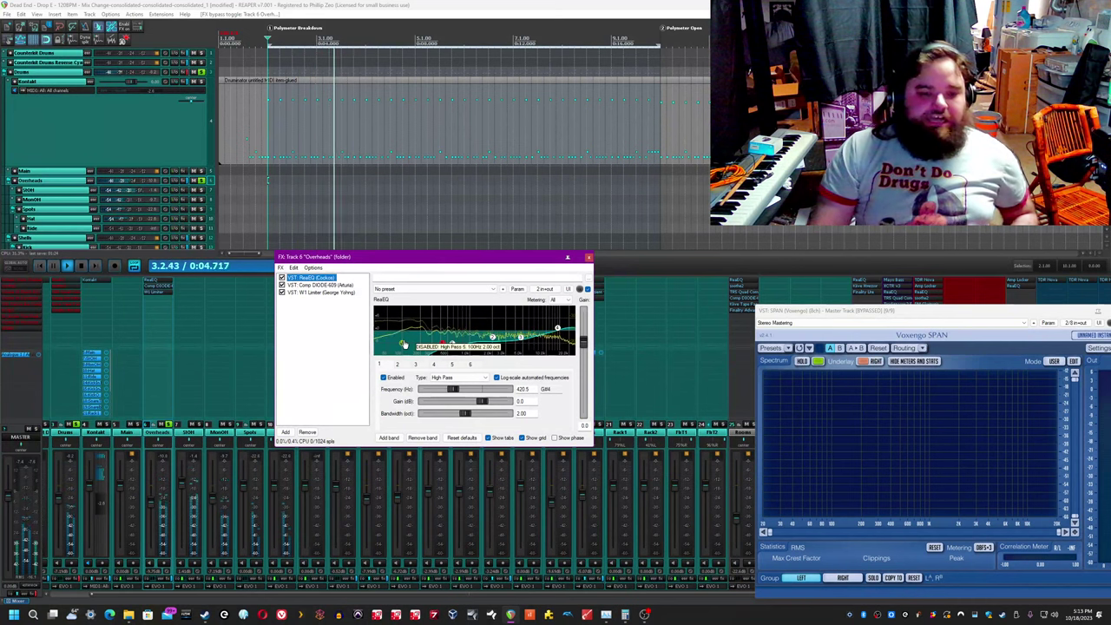
Step: Go through the Overheads ReaEQ's bands, examining the low-mid, mid and upper-mid cuts and the high shelf
mouse_move(443, 344)
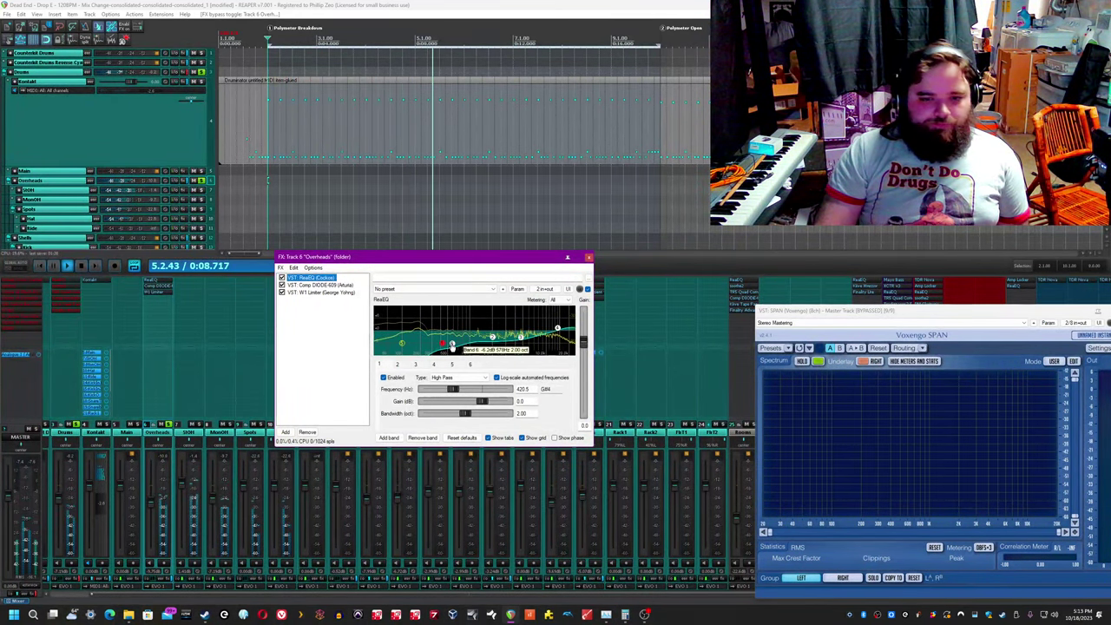
left_click(452, 345)
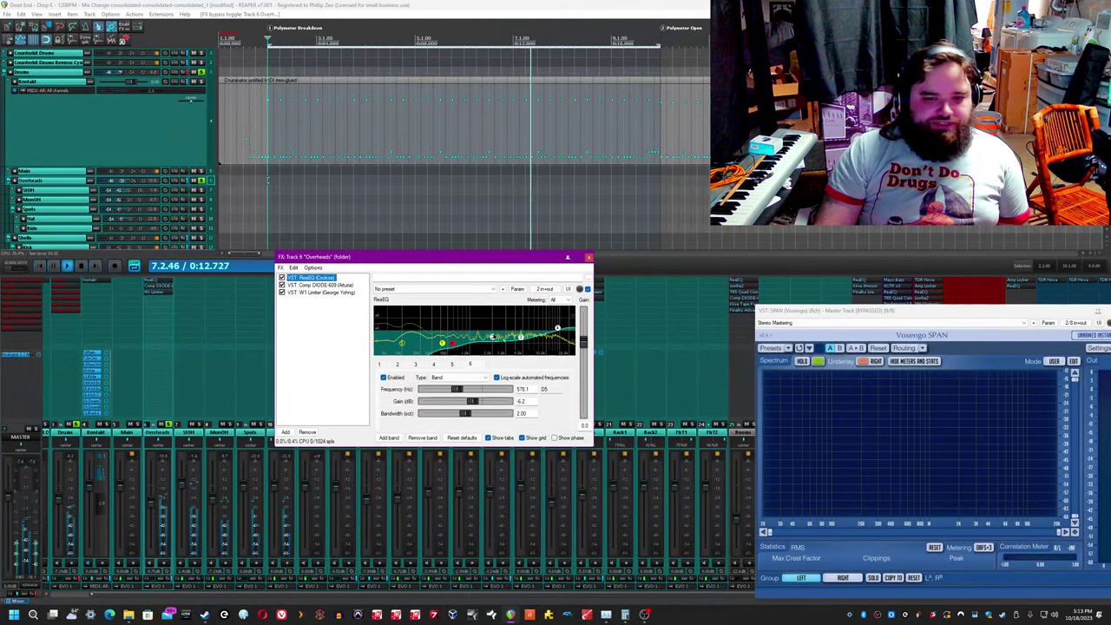
left_click(493, 337)
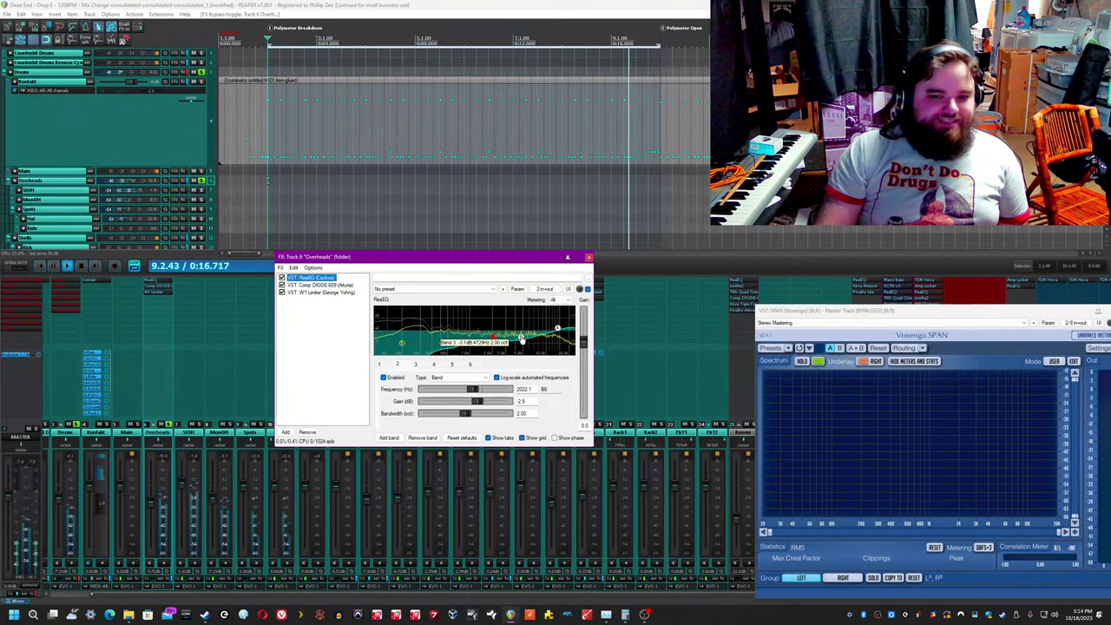
left_click(521, 339)
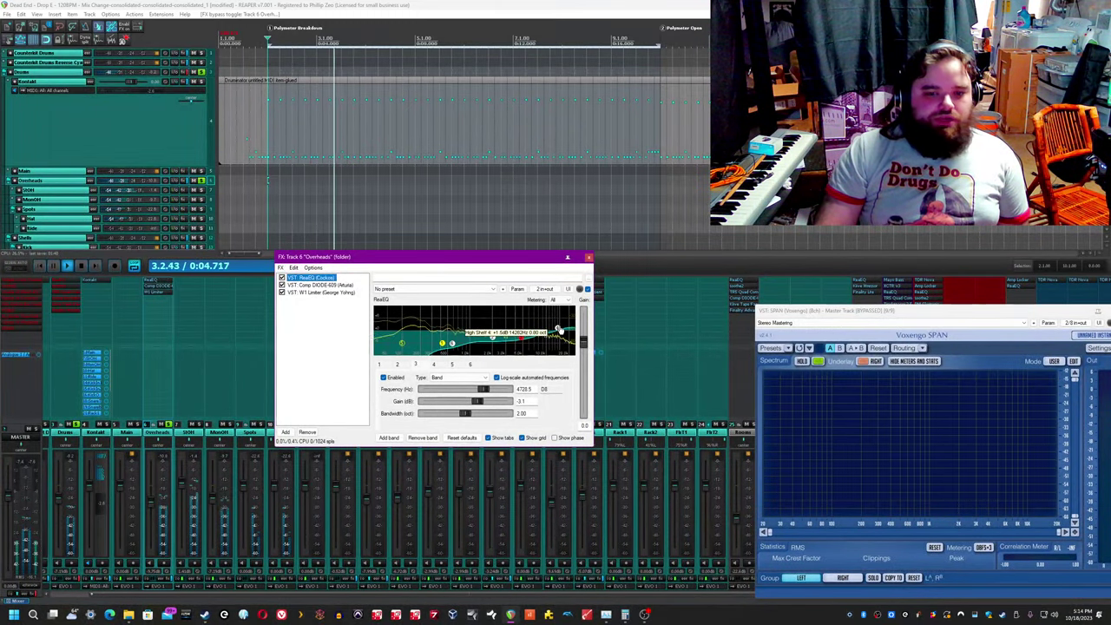
left_click(560, 330)
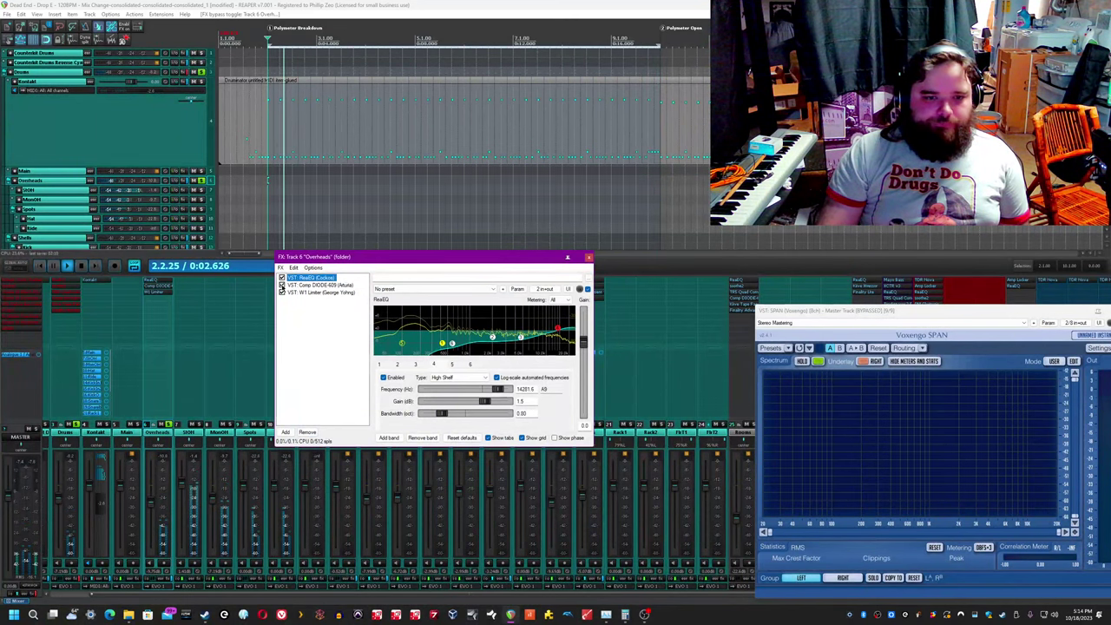
Step: Show the Overheads' Comp DIODE-609 and examine its attack, recovery and makeup gain settings
left_click(320, 285)
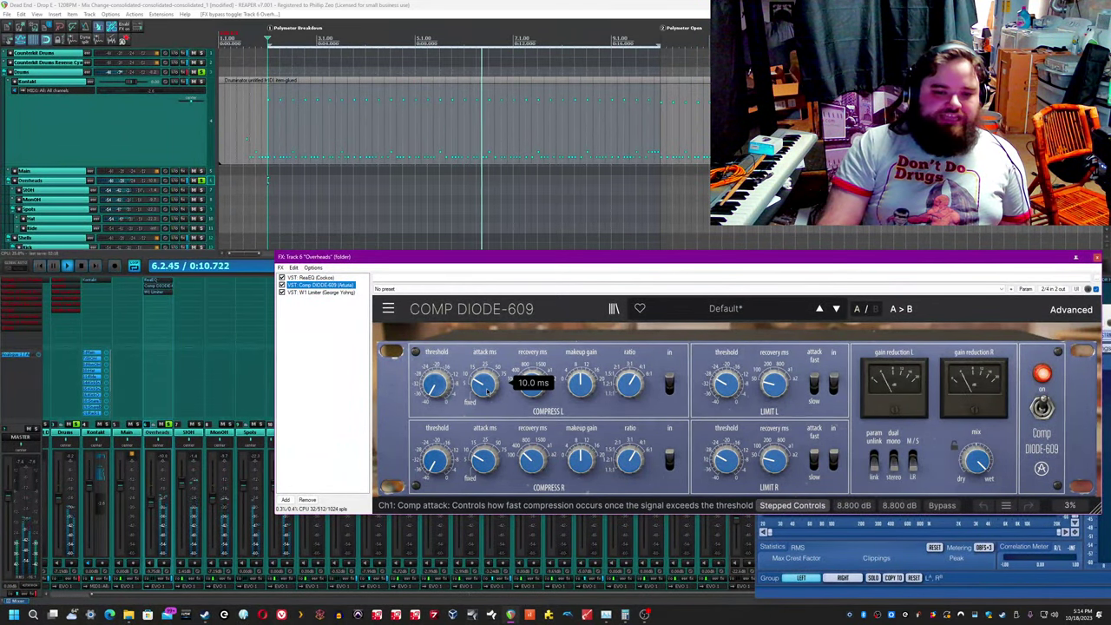
mouse_move(530, 395)
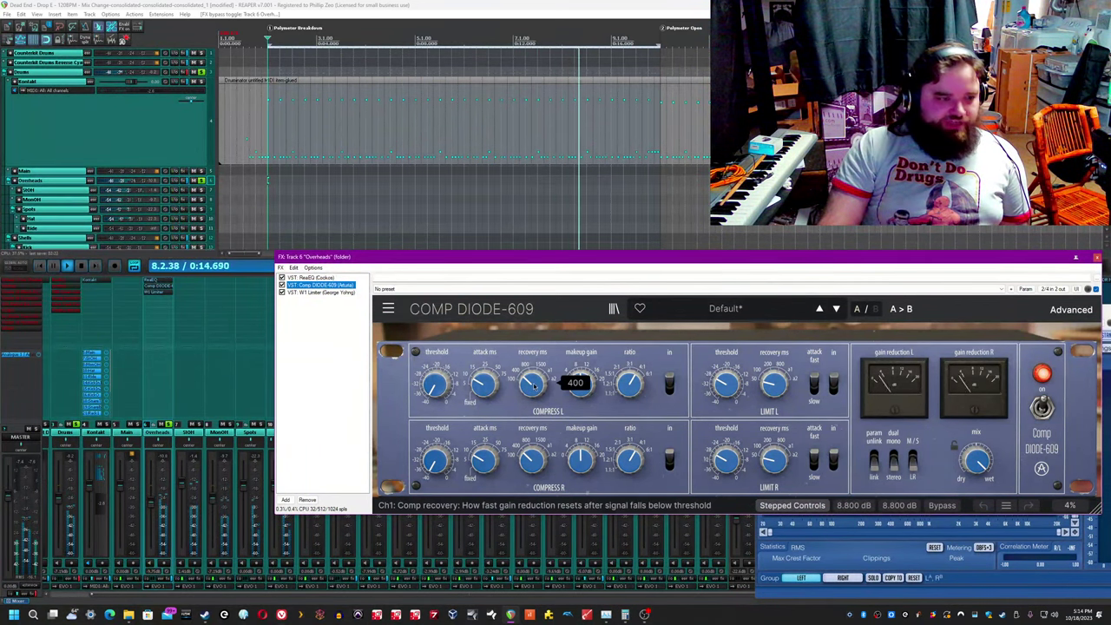
mouse_move(491, 391)
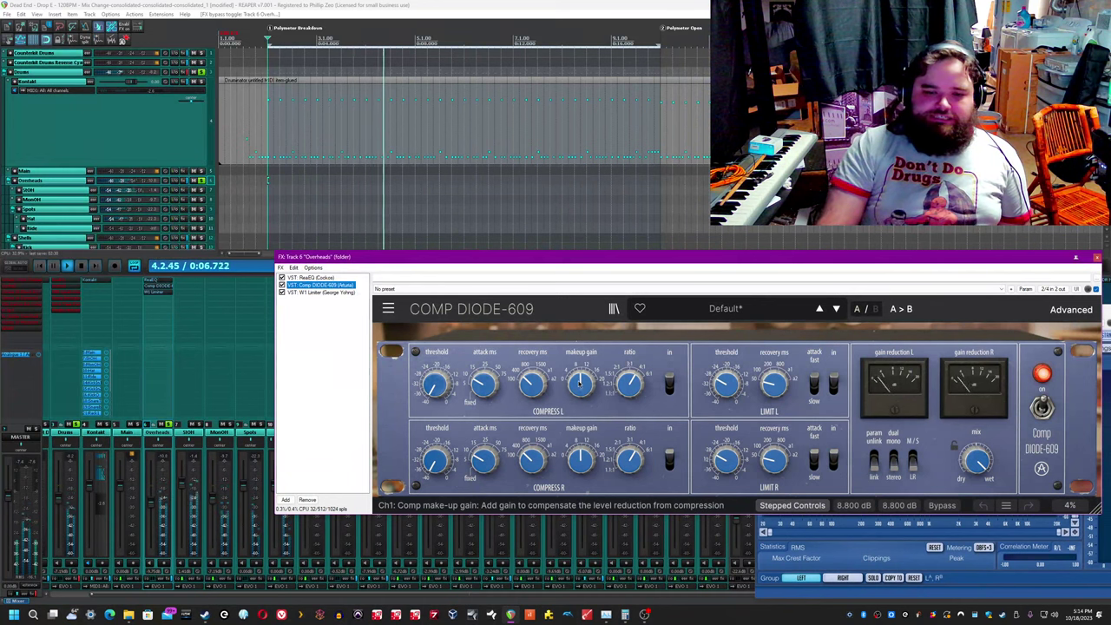
mouse_move(580, 383)
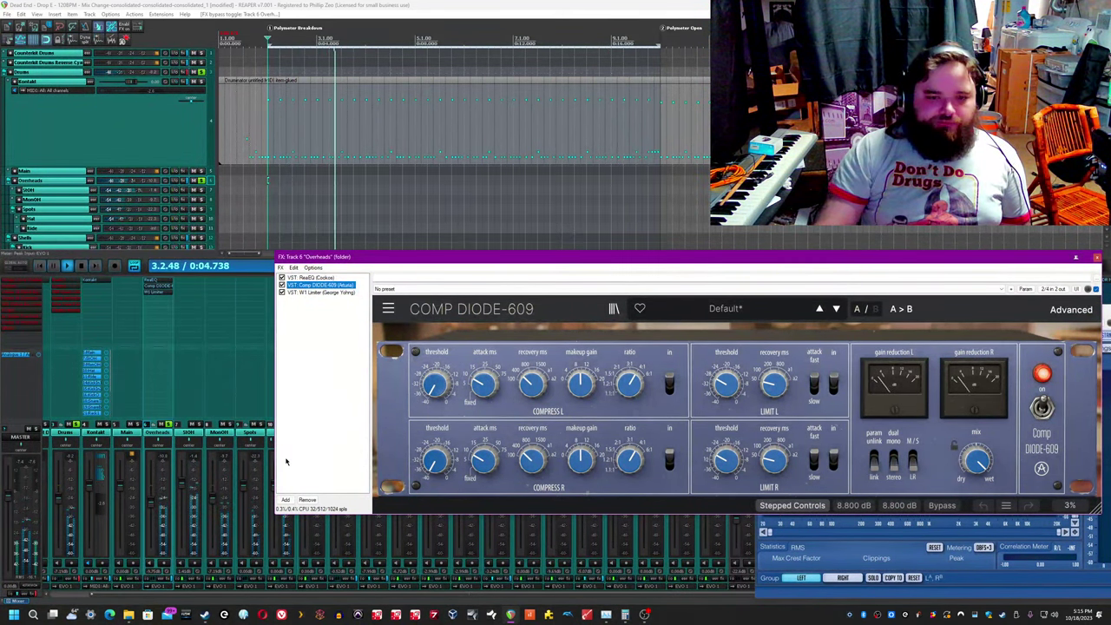
Step: Close the Overheads effects window and compare the track with its whole effects chain bypassed and active
left_click(1099, 259)
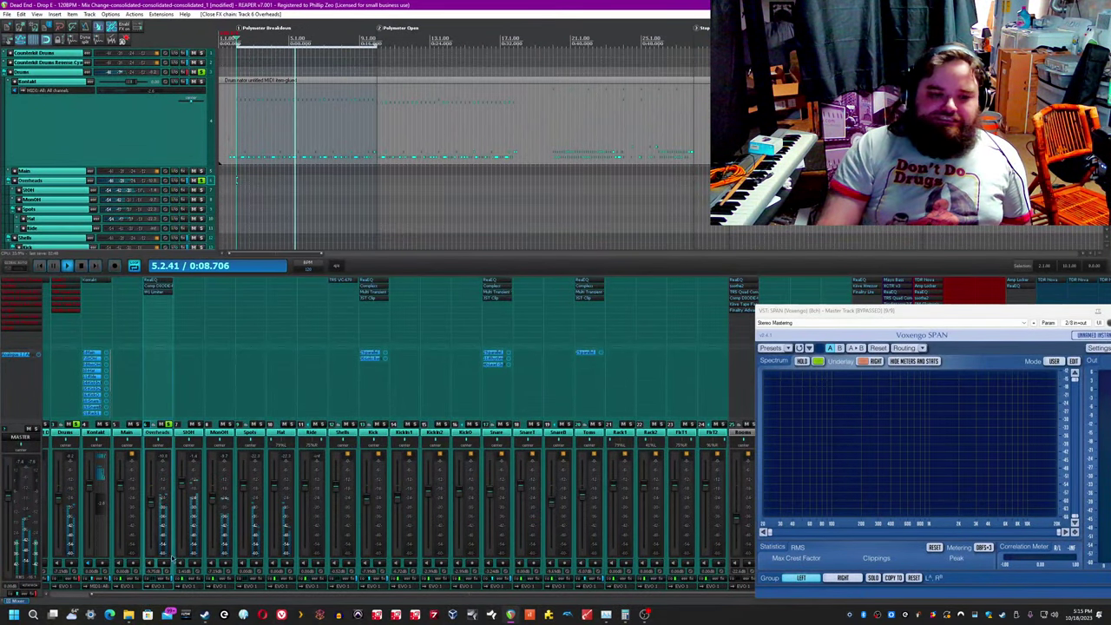
left_click(179, 587)
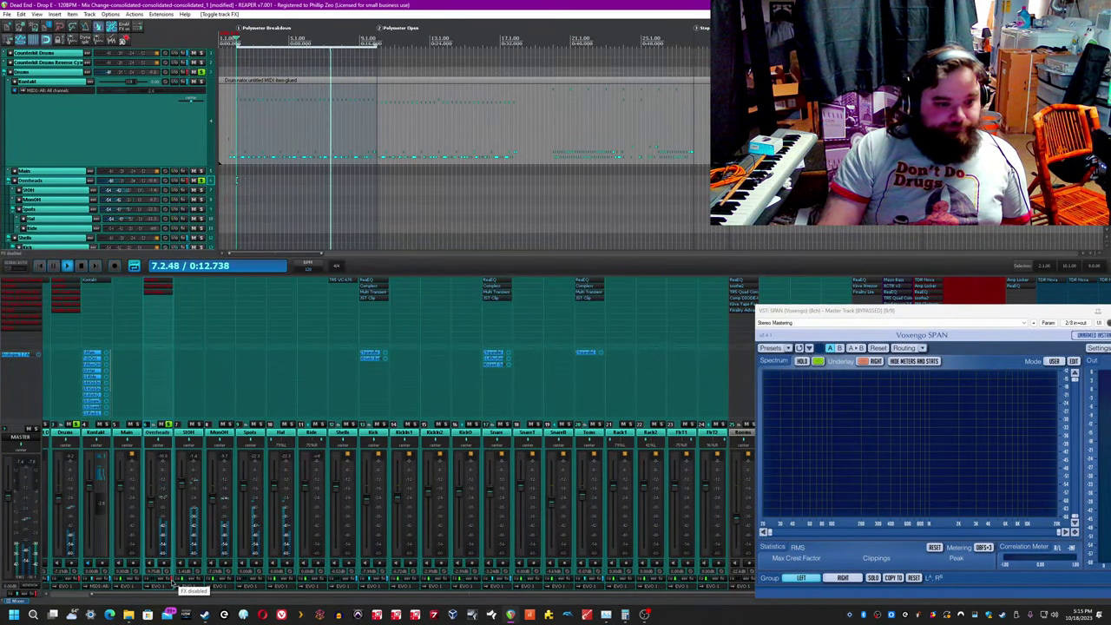
left_click(180, 587)
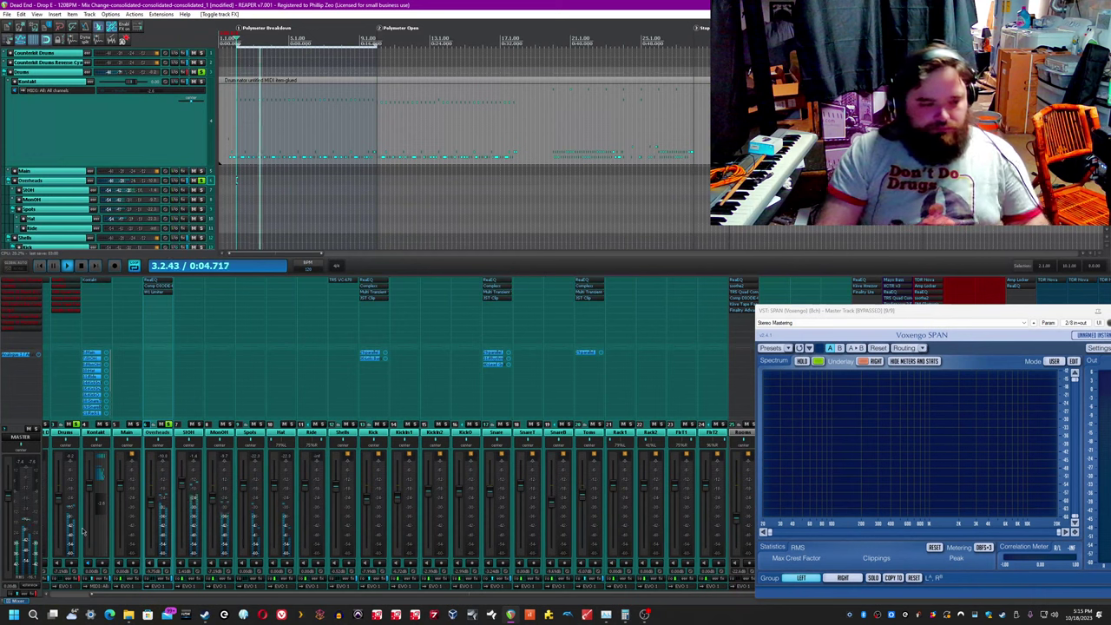
Step: Stop playback and reactivate SPAN on the master track
key("space")
key("ctrl+z")
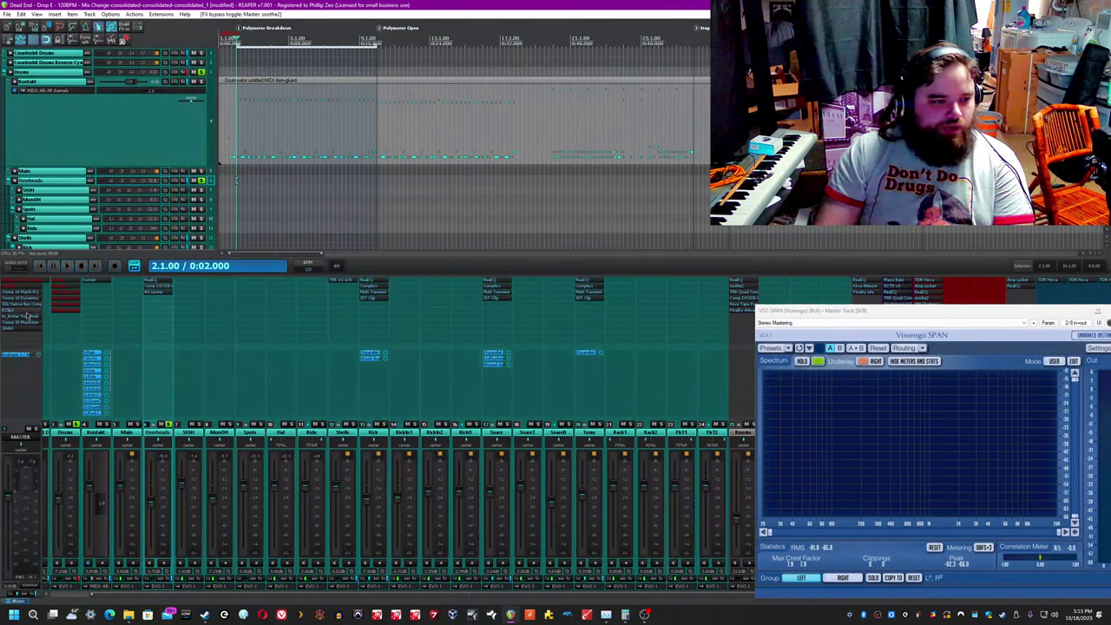
Step: Go through the Shells, Kick, Snare and Toms tracks in the mixer, selecting each in turn
left_click(351, 439)
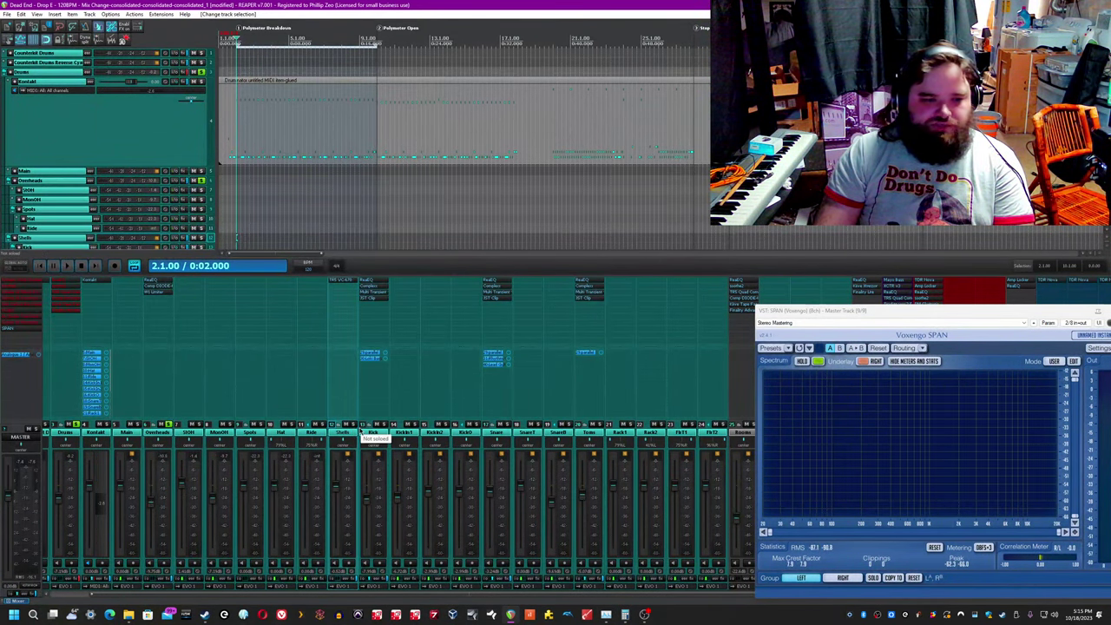
left_click(371, 439)
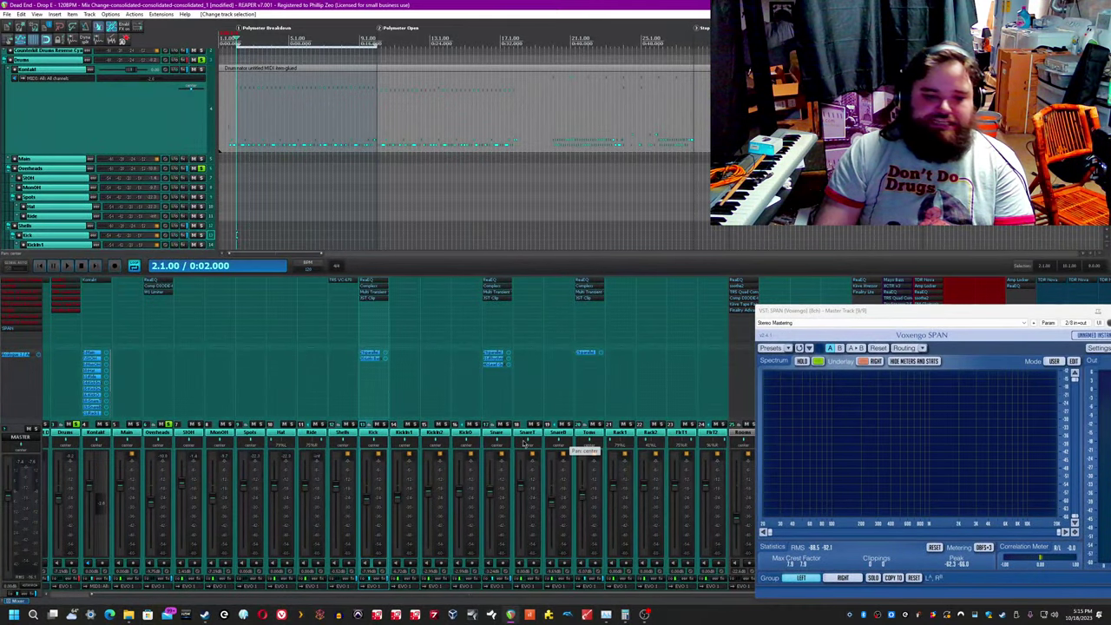
left_click(500, 439)
left_click(589, 439)
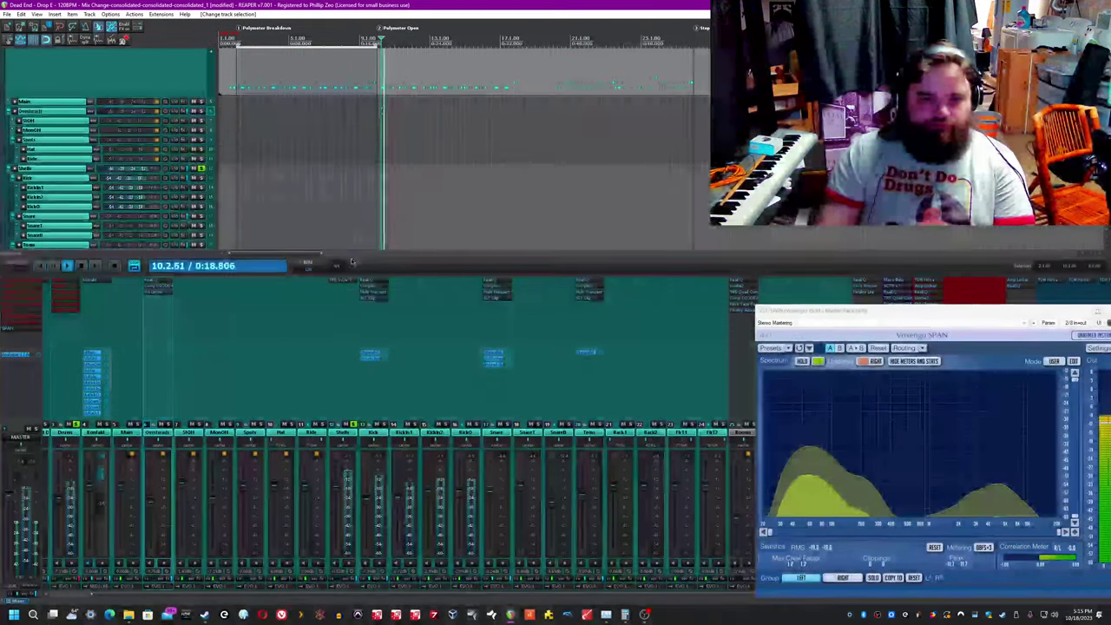
Step: Open the TR5 VC-670 compressor on the Shells track, move its window over the mixer, and examine its controls
left_click(342, 279)
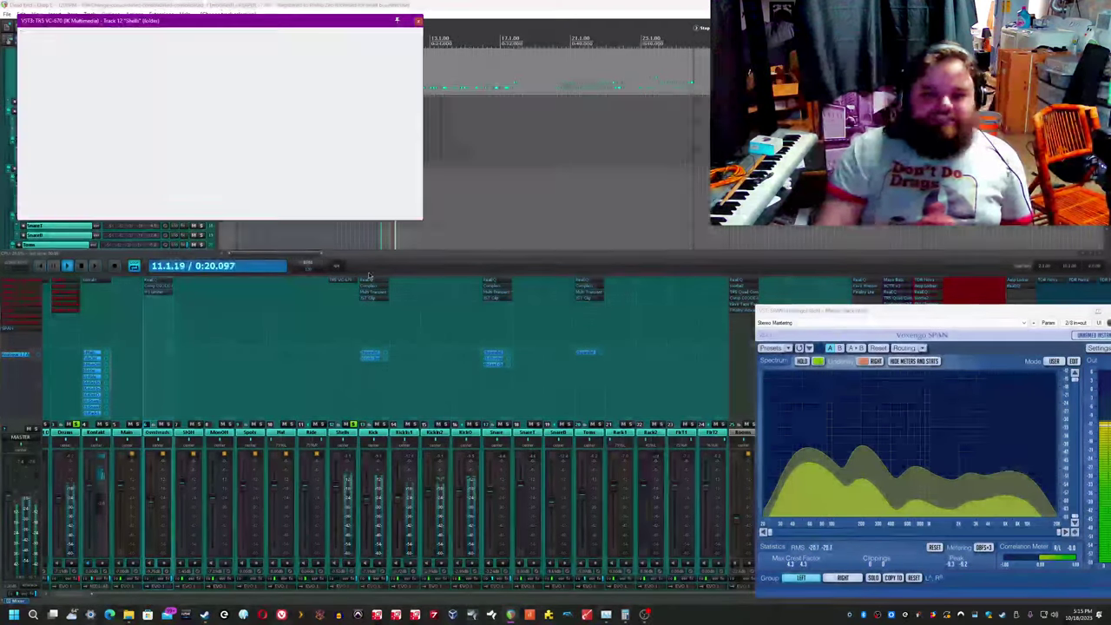
left_click_drag(332, 19, 457, 185)
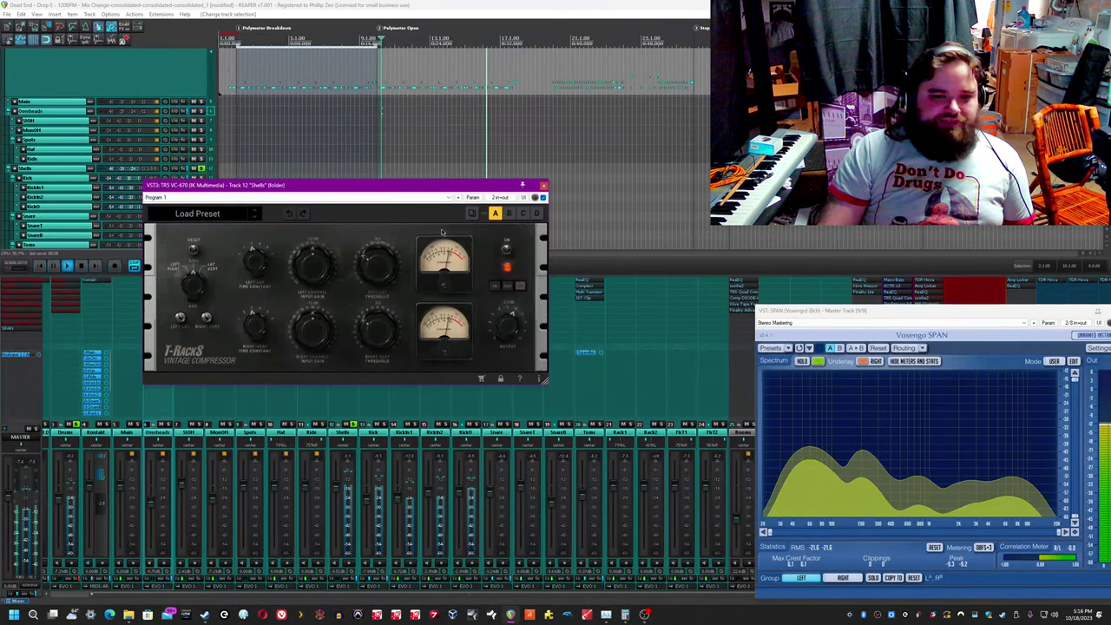
left_click(256, 266)
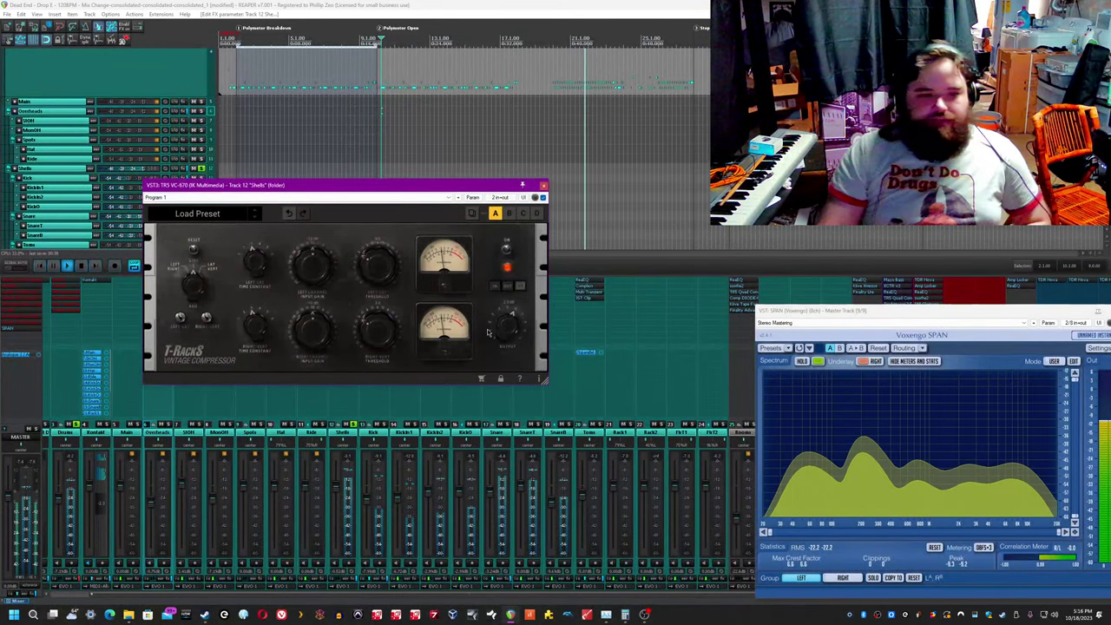
Step: Compare the Shells track with the VC-670 bypassed and active, and close the compressor window
left_click(543, 198)
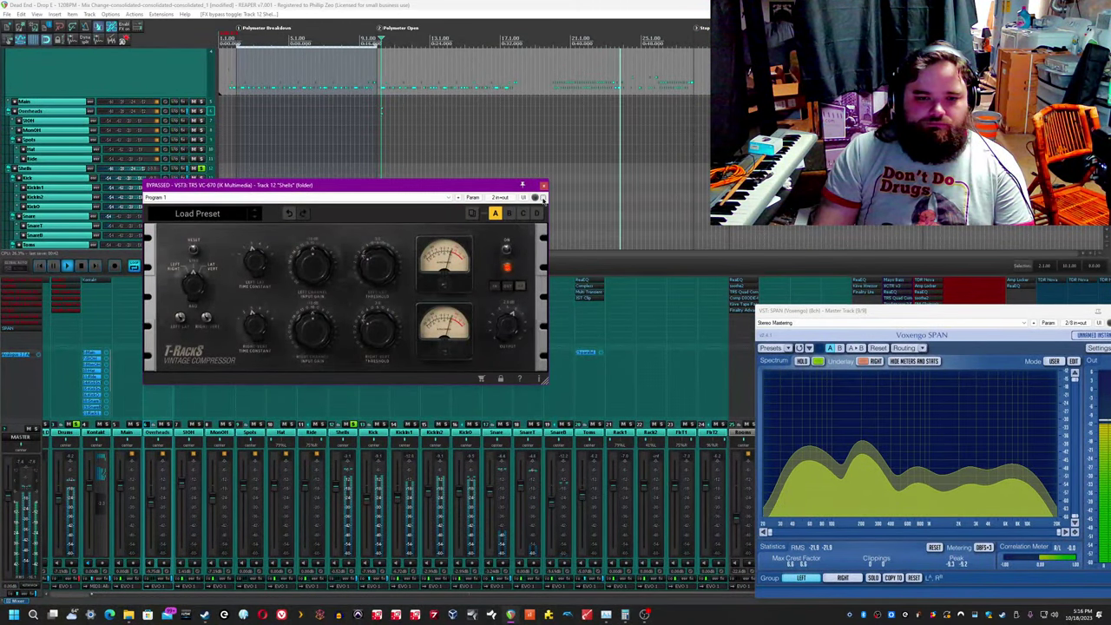
left_click(543, 198)
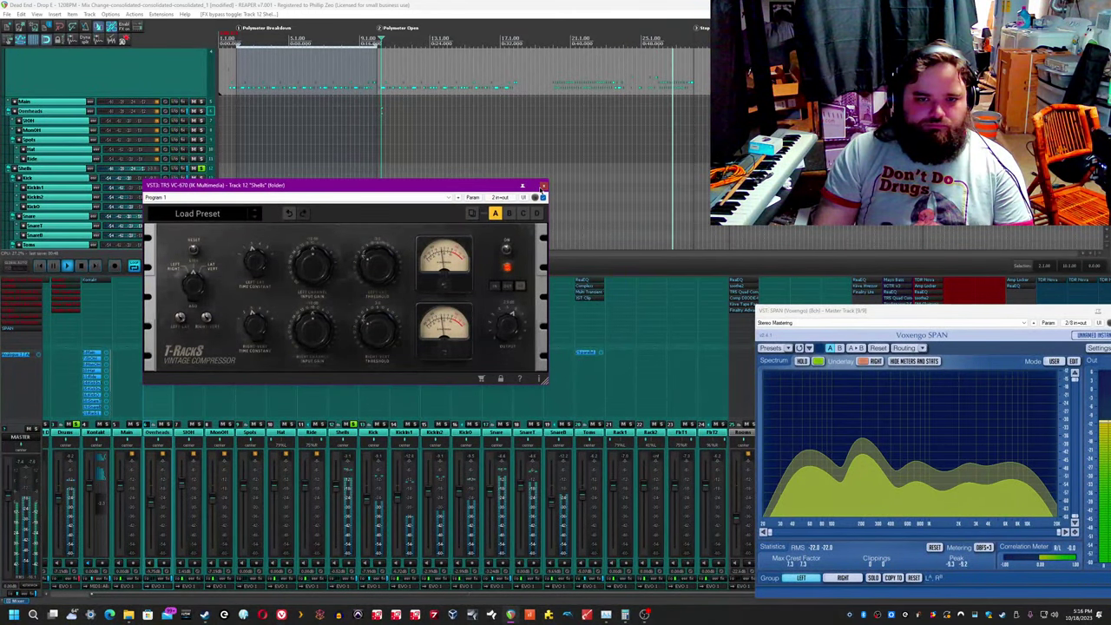
left_click(542, 187)
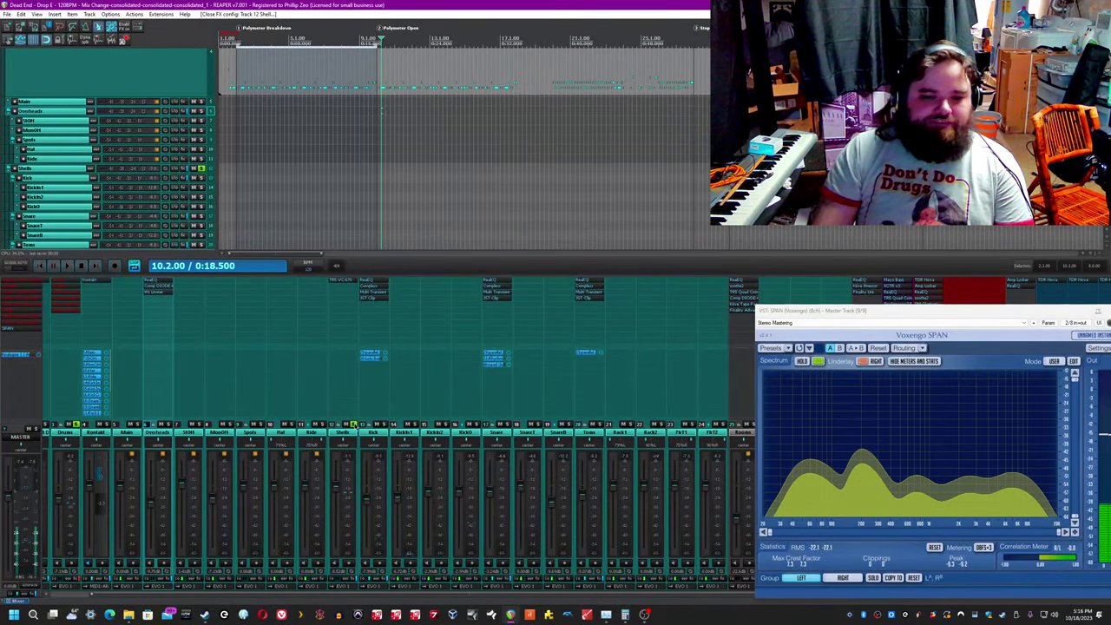
Step: Switch the solo from the Shells track to the Kick track and play from the Polymeter Open section
left_click(354, 425)
left_click(383, 424)
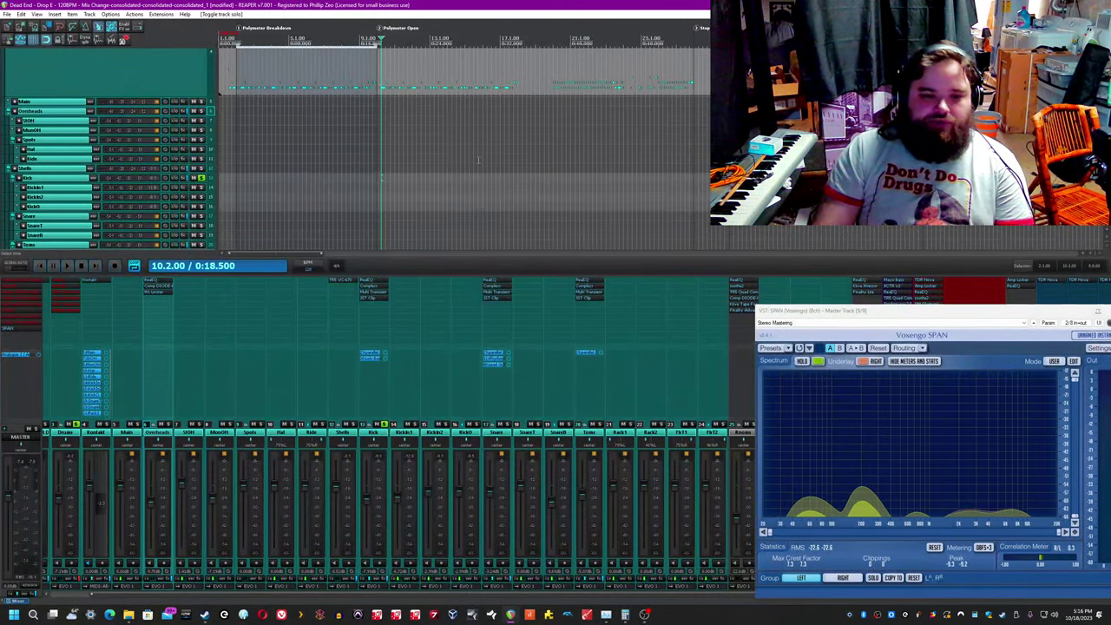
key("space")
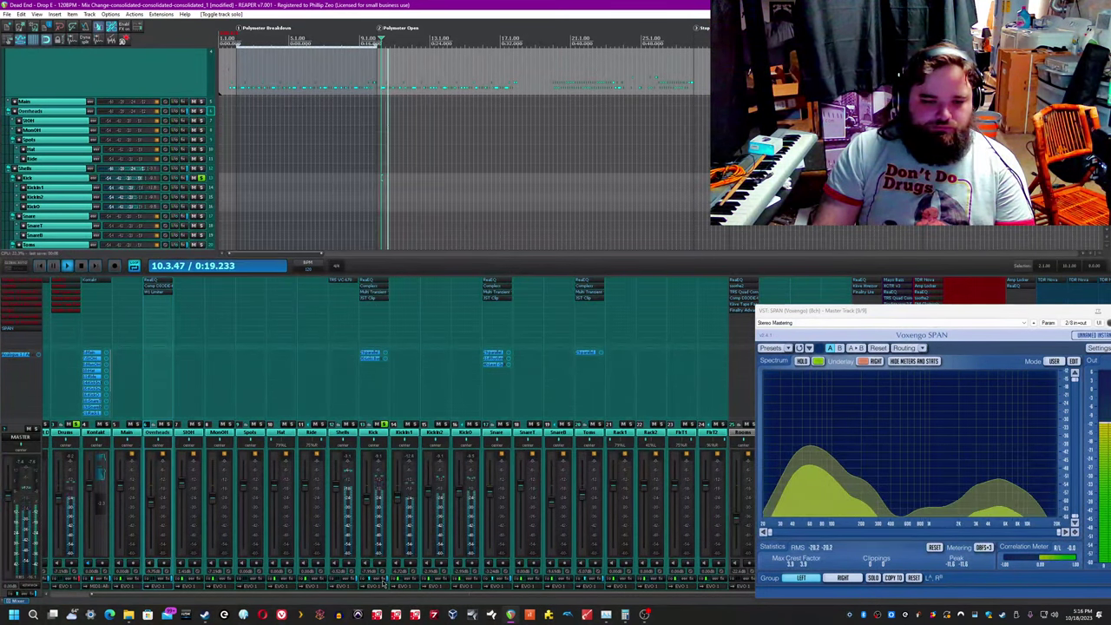
Step: Open the Kick track's effects chain and move its window over the mixer
left_click(182, 178)
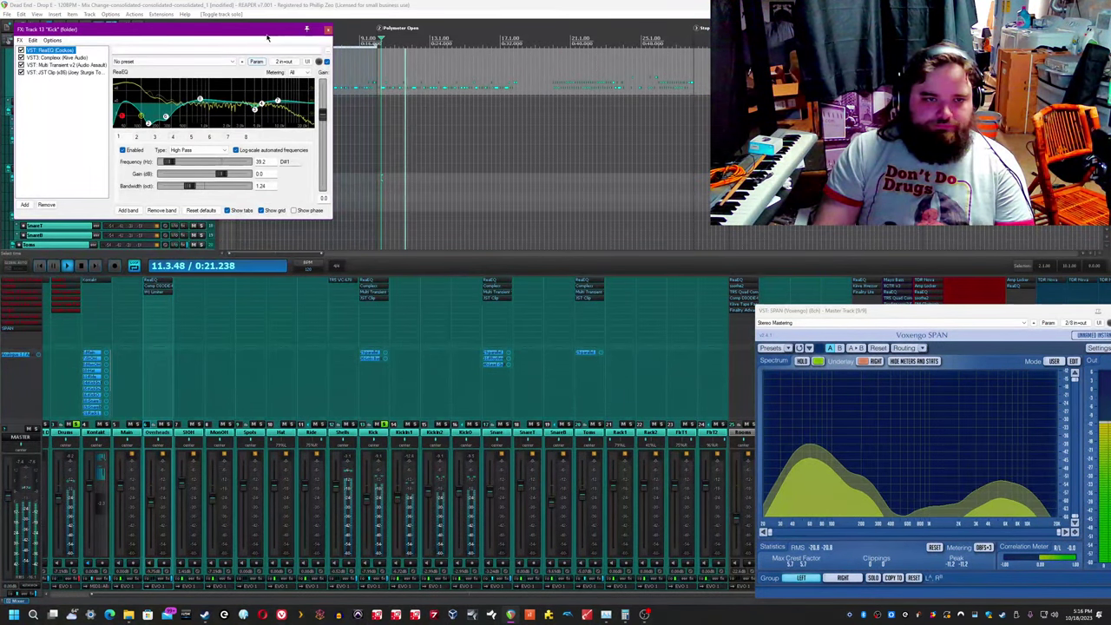
left_click_drag(269, 31, 497, 265)
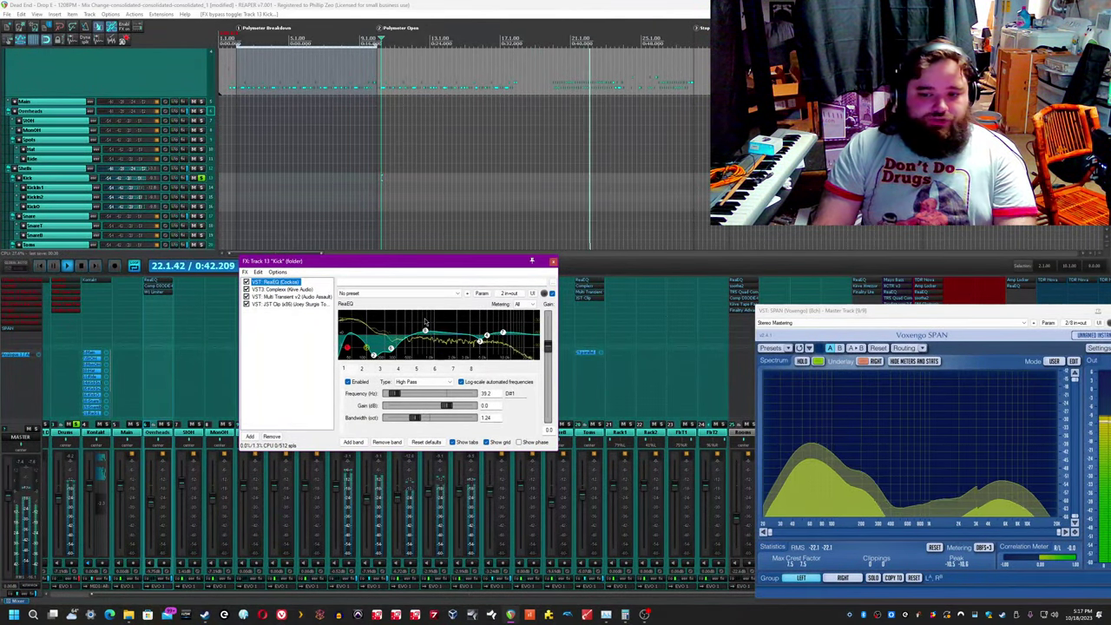
Step: Compare the Kick ReaEQ's 760 Hz boost switched off and on, making a time selection from about bar 20 to bar 28
left_click(425, 331)
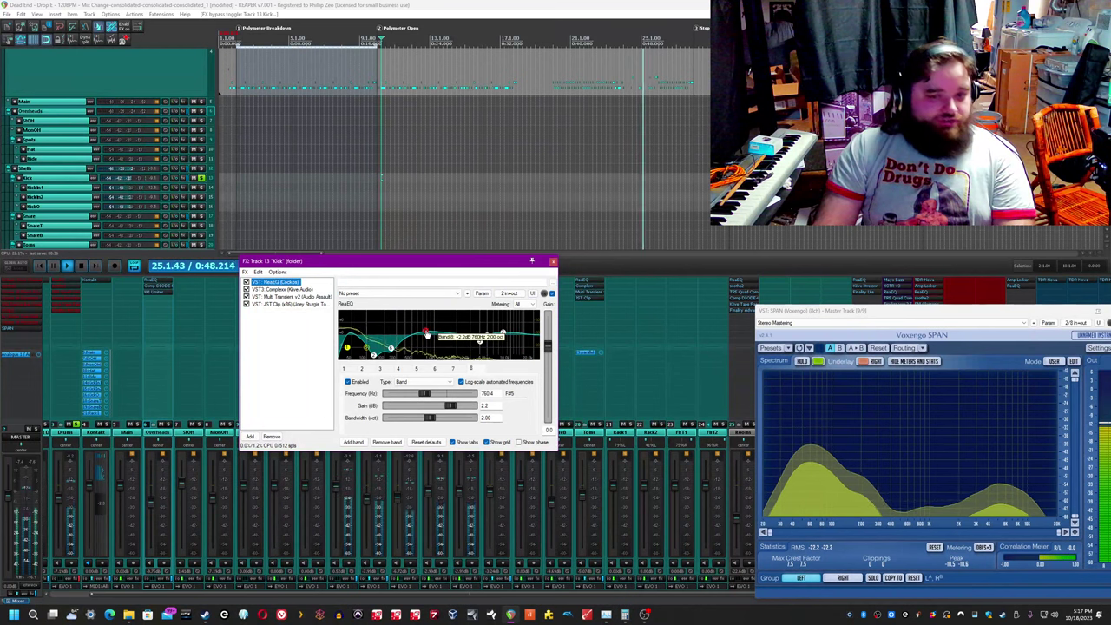
left_click(347, 383)
left_click(558, 122)
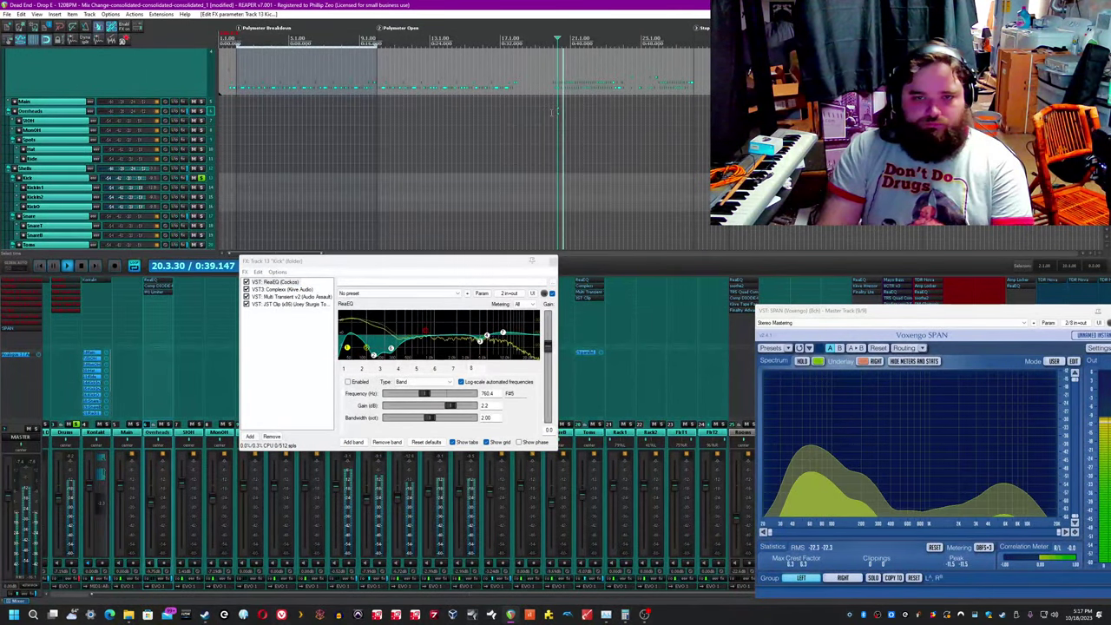
left_click_drag(555, 123, 693, 124)
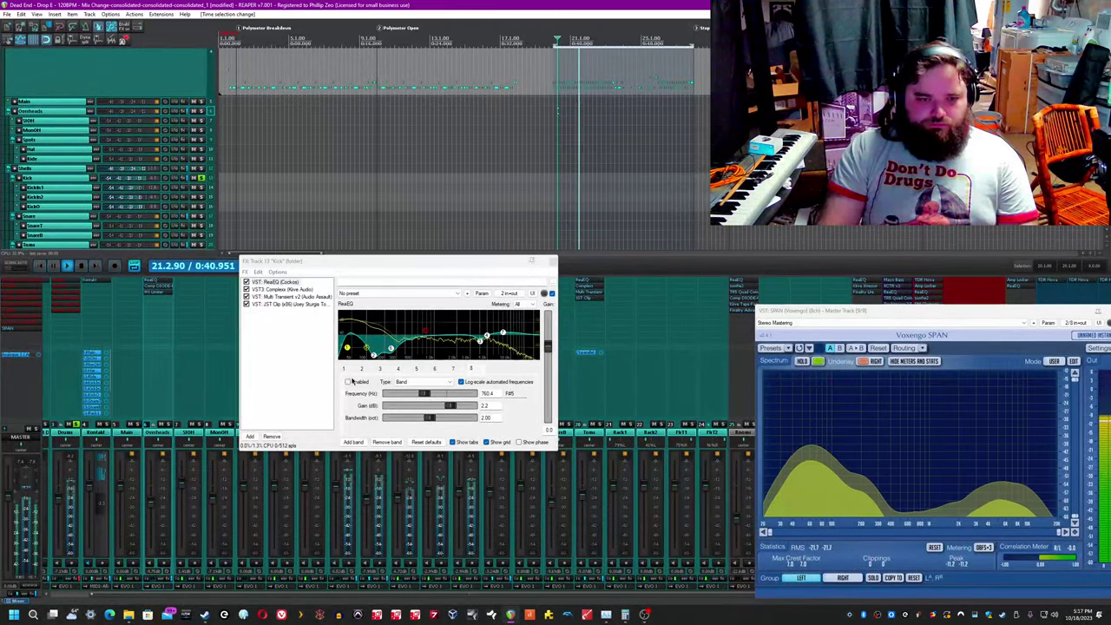
left_click(348, 383)
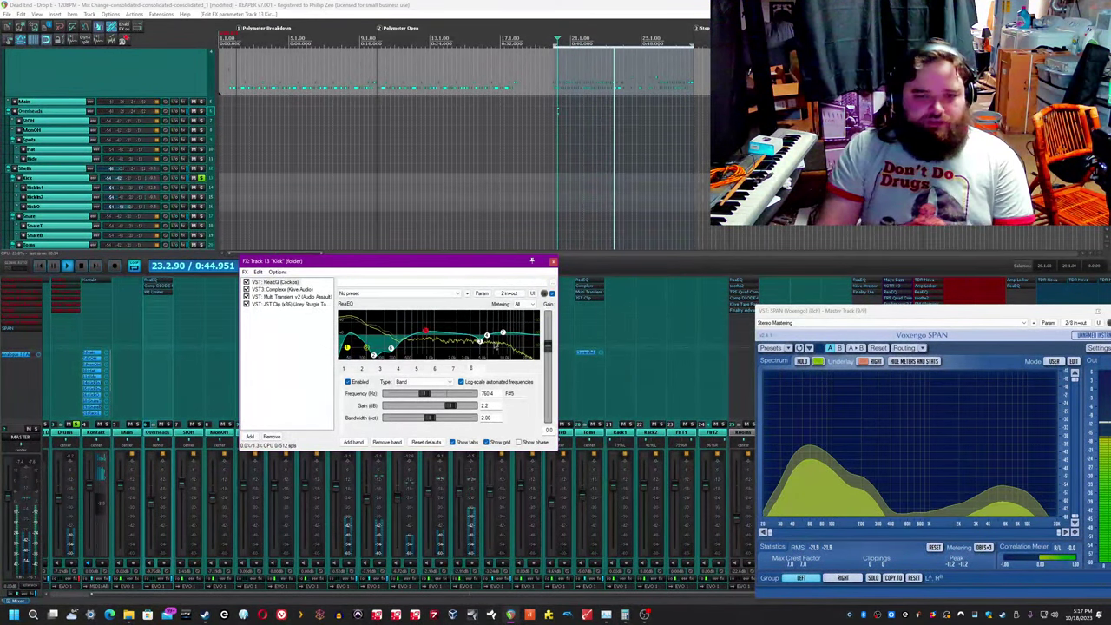
Step: Compare the Kick ReaEQ's roughly 4 kHz cut and 8.1 kHz boost by switching each band off and on
left_click(483, 347)
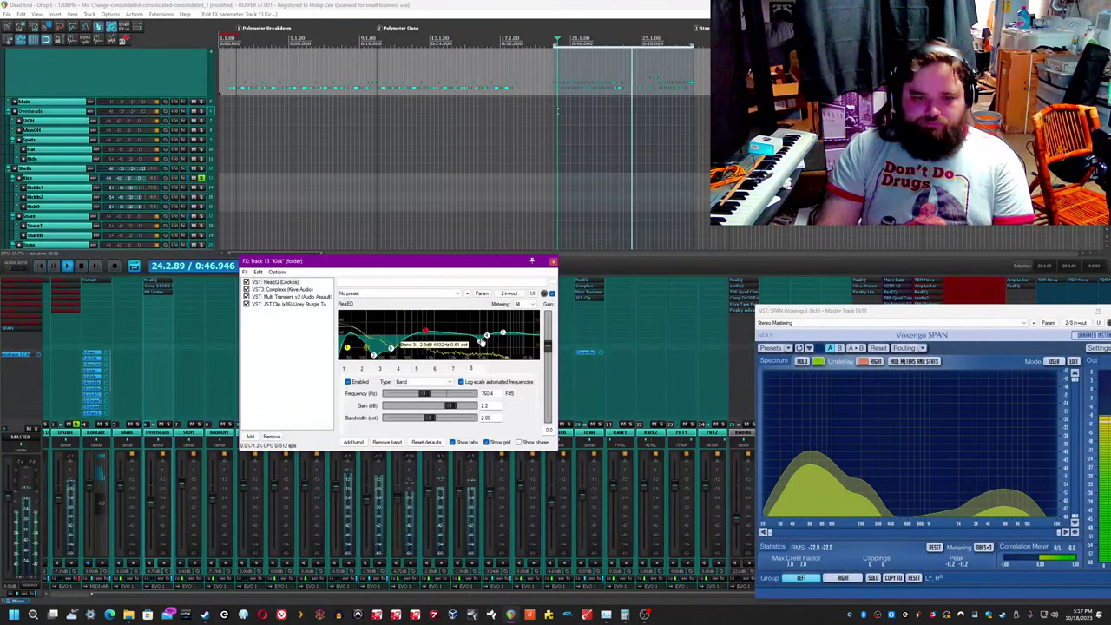
left_click(349, 384)
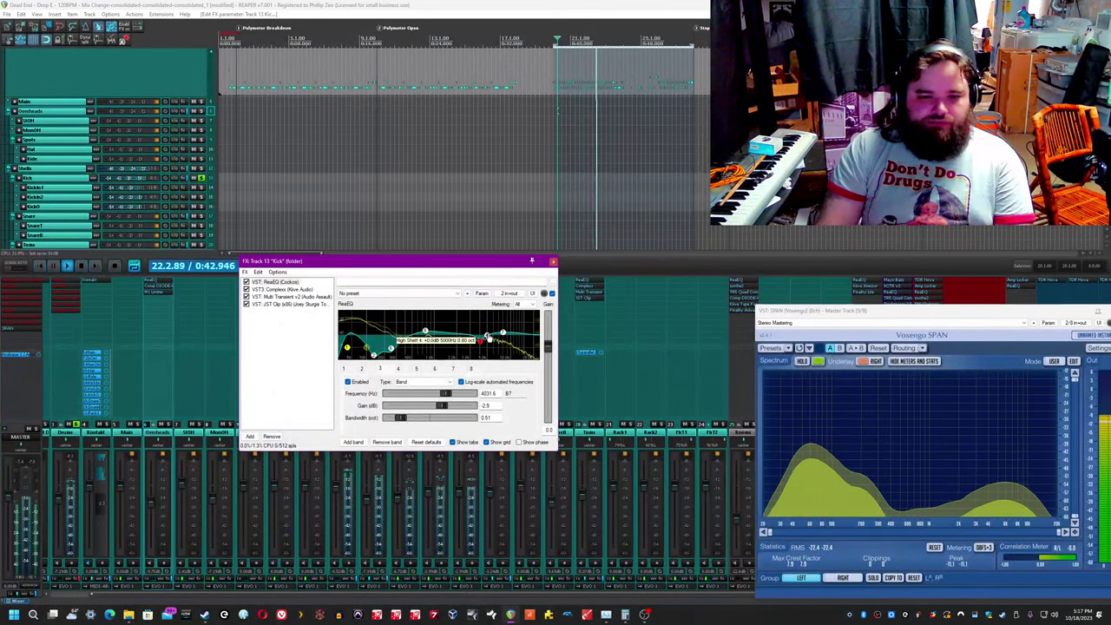
left_click(503, 335)
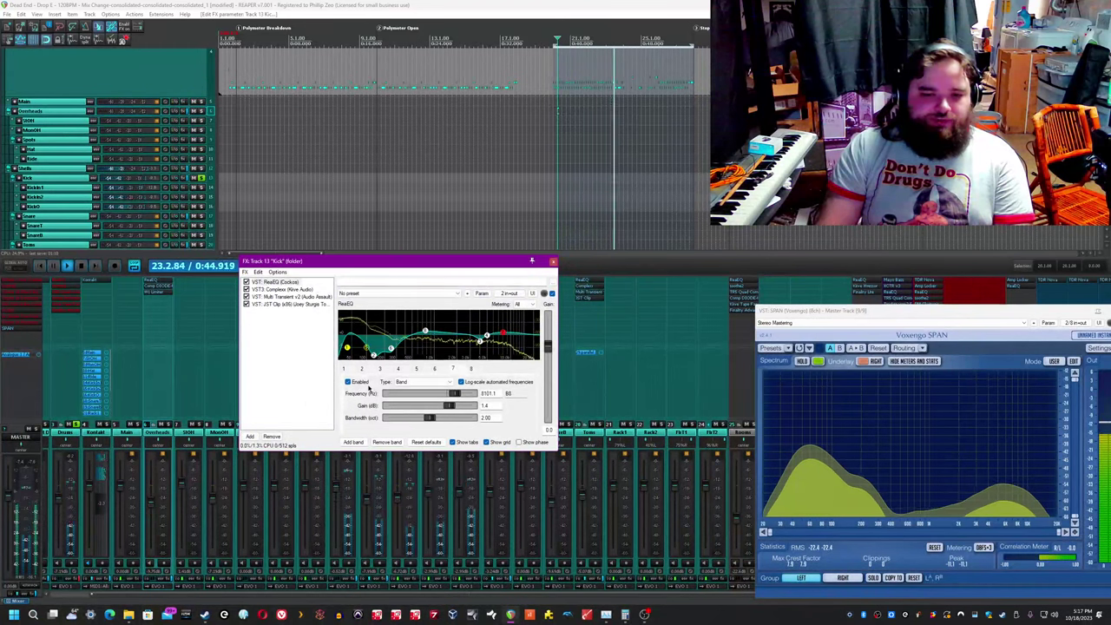
left_click(347, 382)
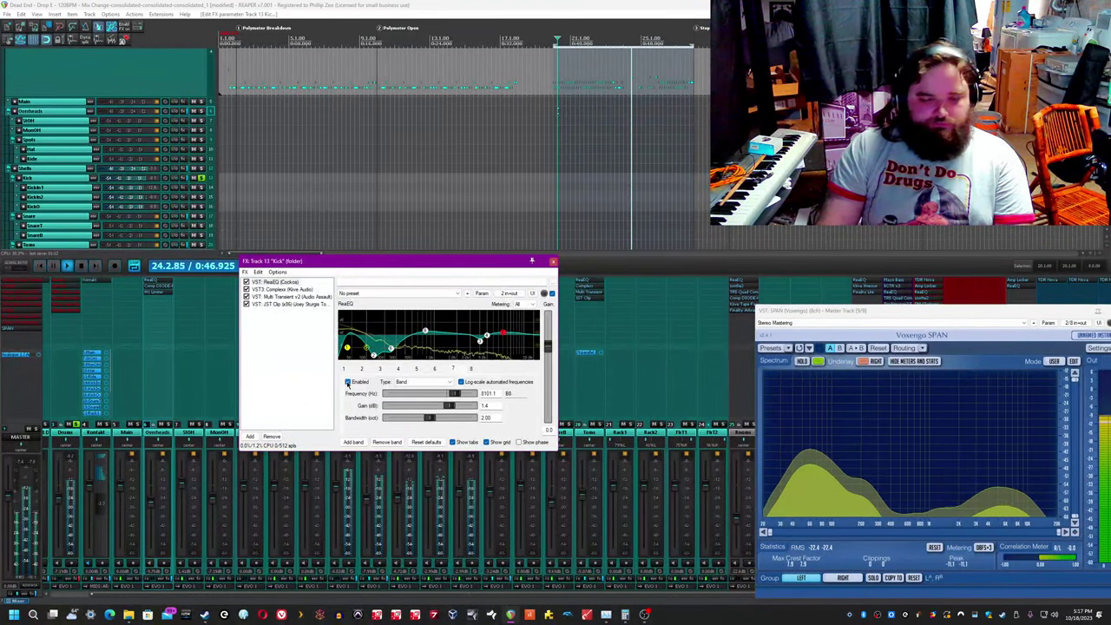
left_click(347, 382)
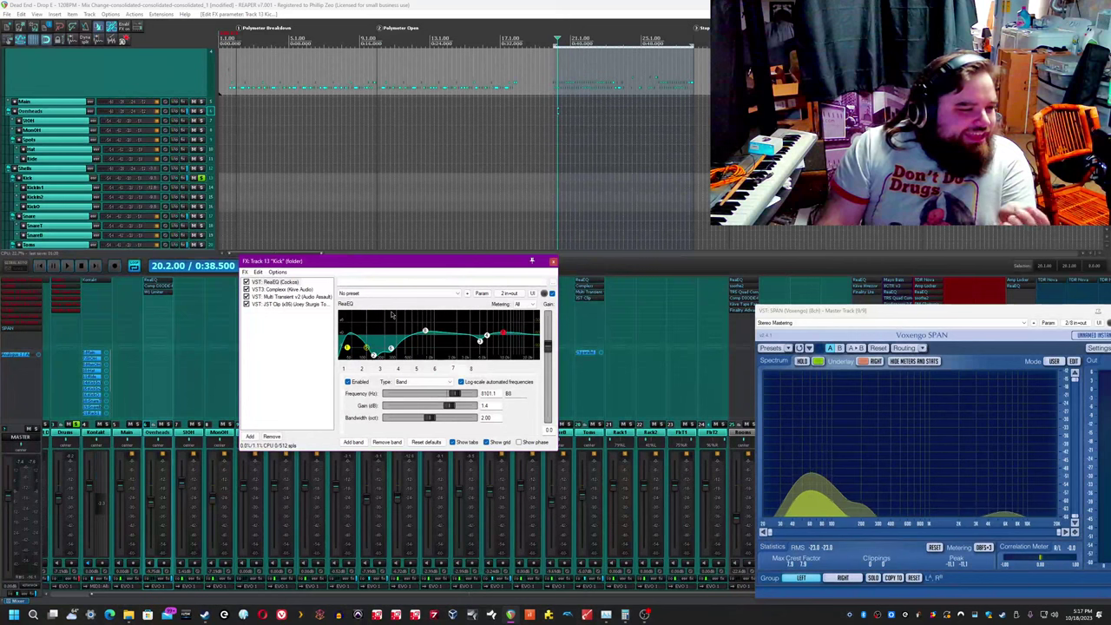
Step: Show the Complexx limiter from the Kick chain, reposition its window and play from about bar 20
left_click(286, 289)
left_click_drag(543, 263, 321, 202)
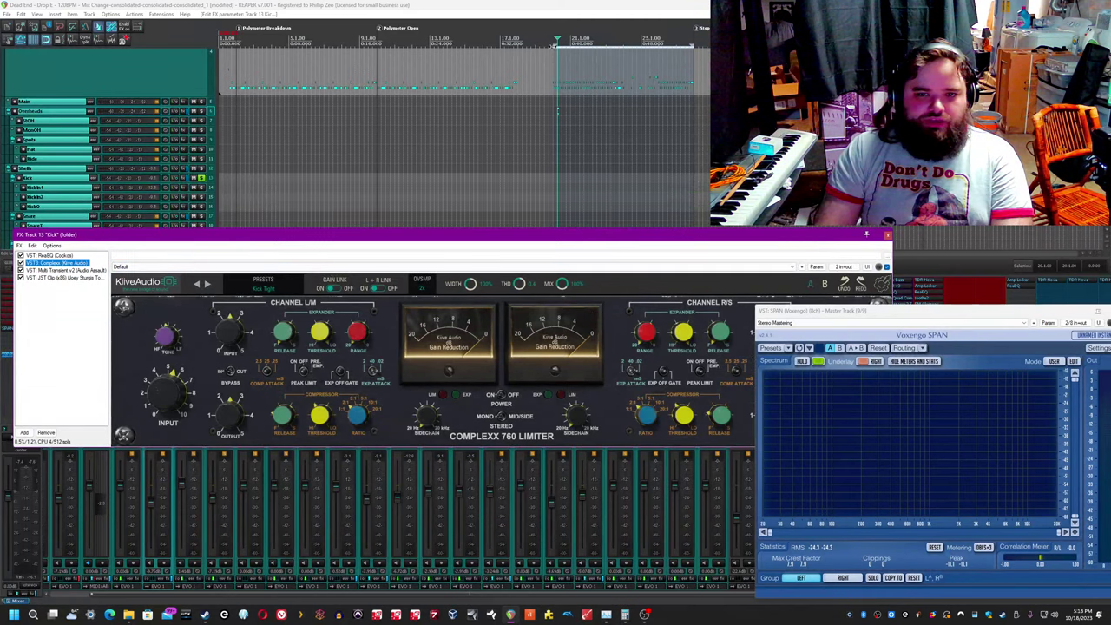
left_click(554, 40)
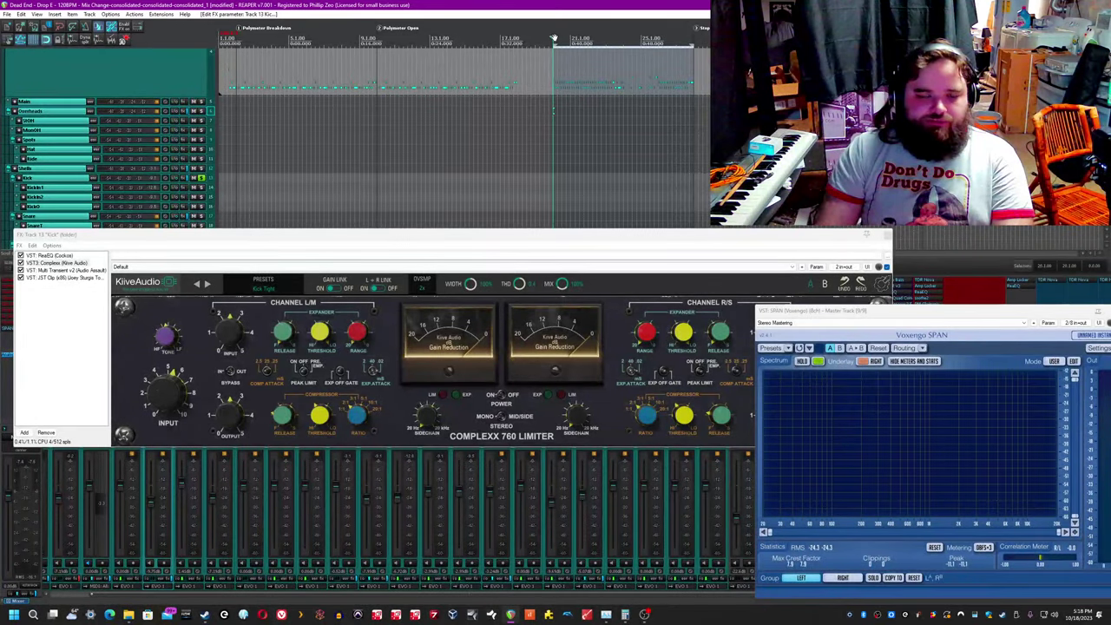
key("space")
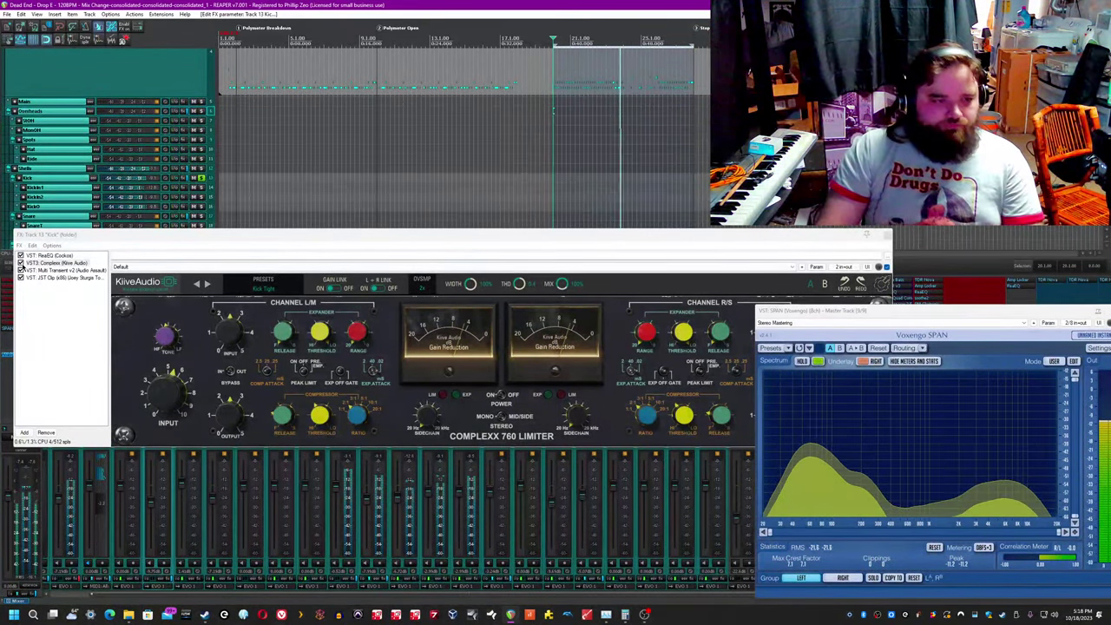
Step: Compare the Kick track with Complexx bypassed and active, inspecting the limiter's compressor release setting
left_click(20, 262)
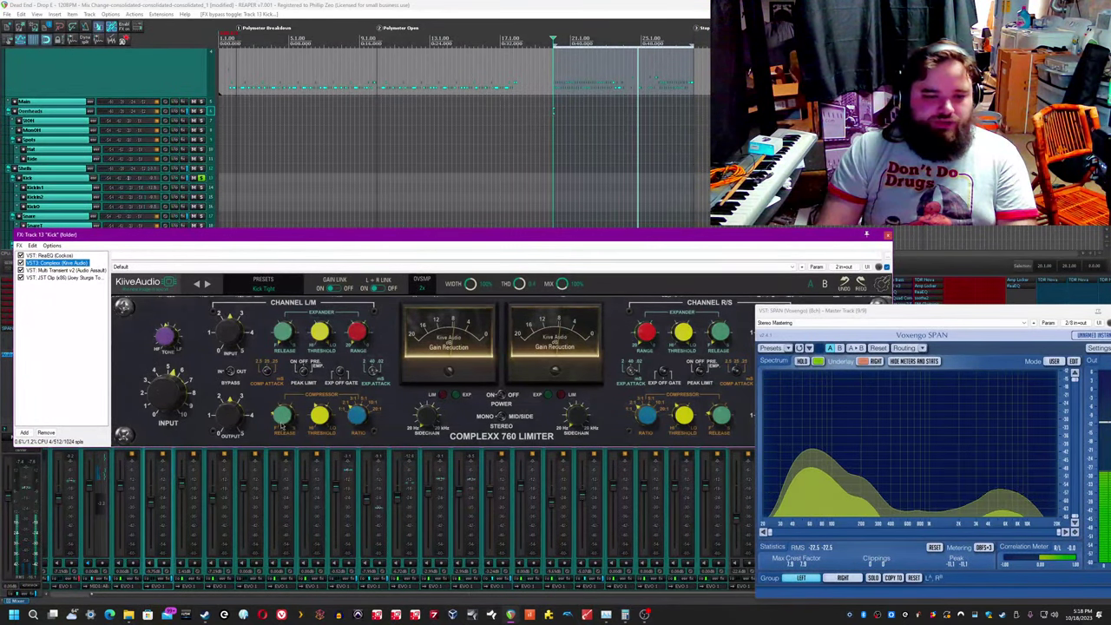
left_click(286, 426)
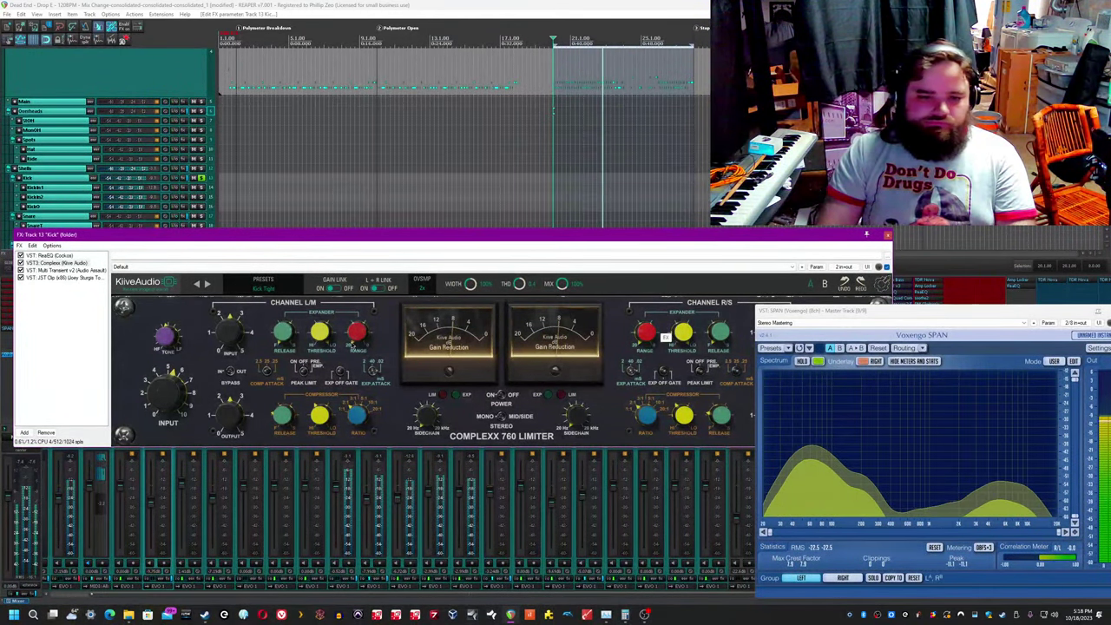
left_click(21, 263)
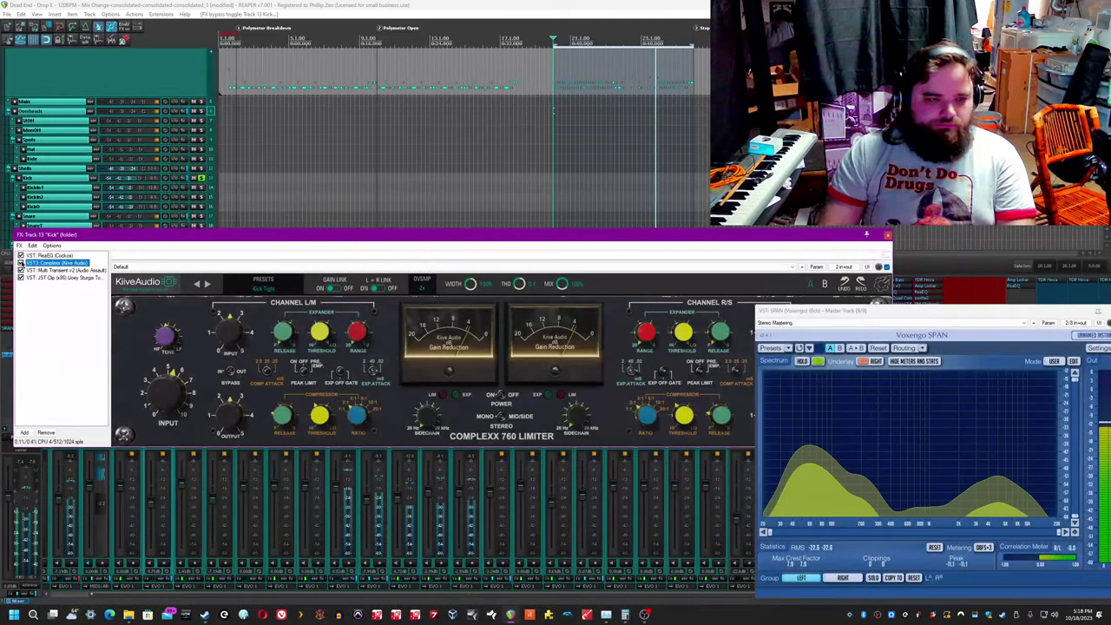
Step: Show the Kick chain's Multi Transient and examine its crossover points and per-band attack, sustain and clip settings
left_click(39, 271)
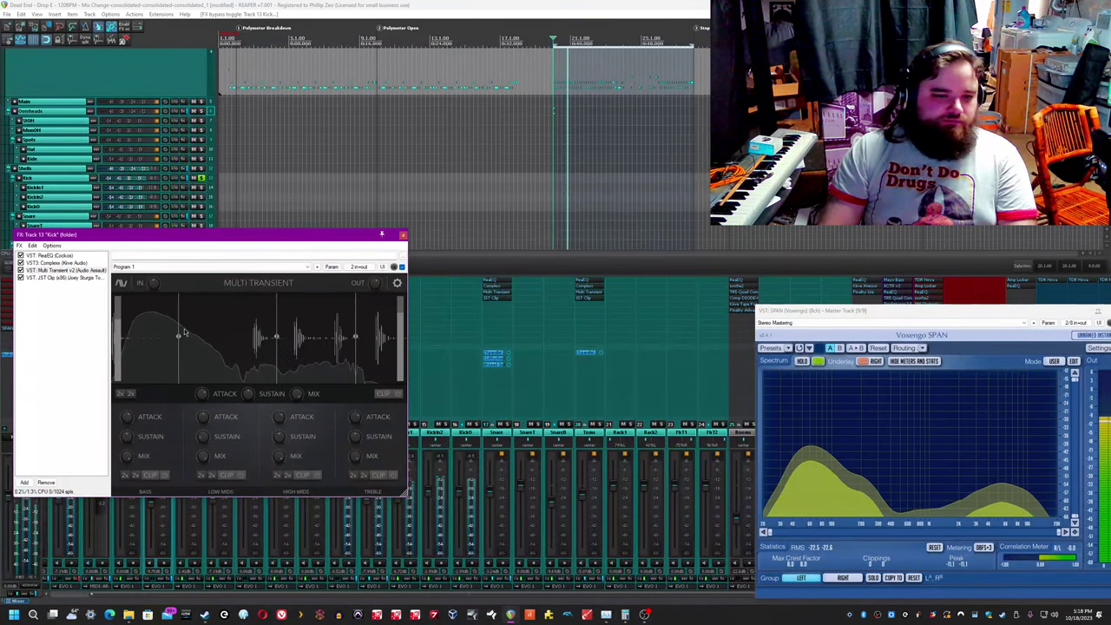
left_click_drag(179, 335, 179, 335)
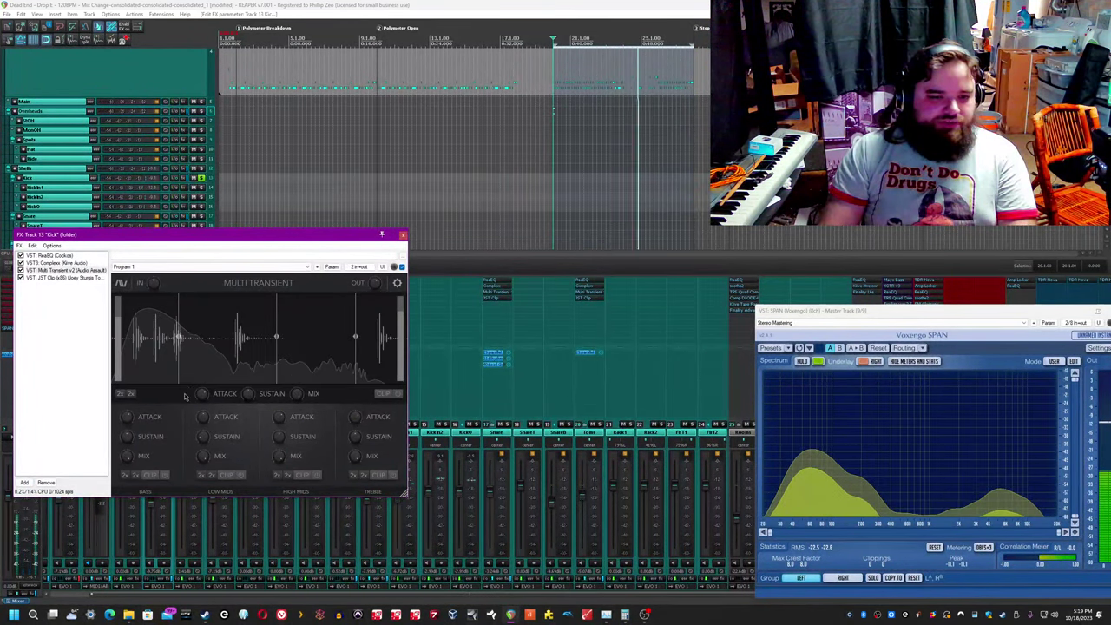
left_click_drag(204, 437, 206, 441)
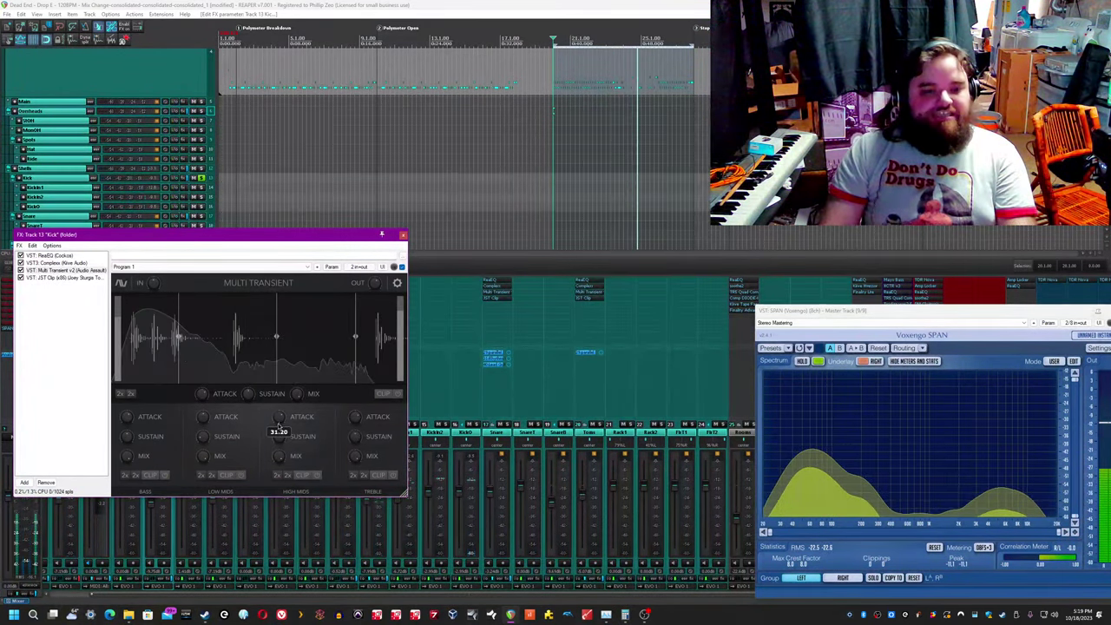
mouse_move(202, 394)
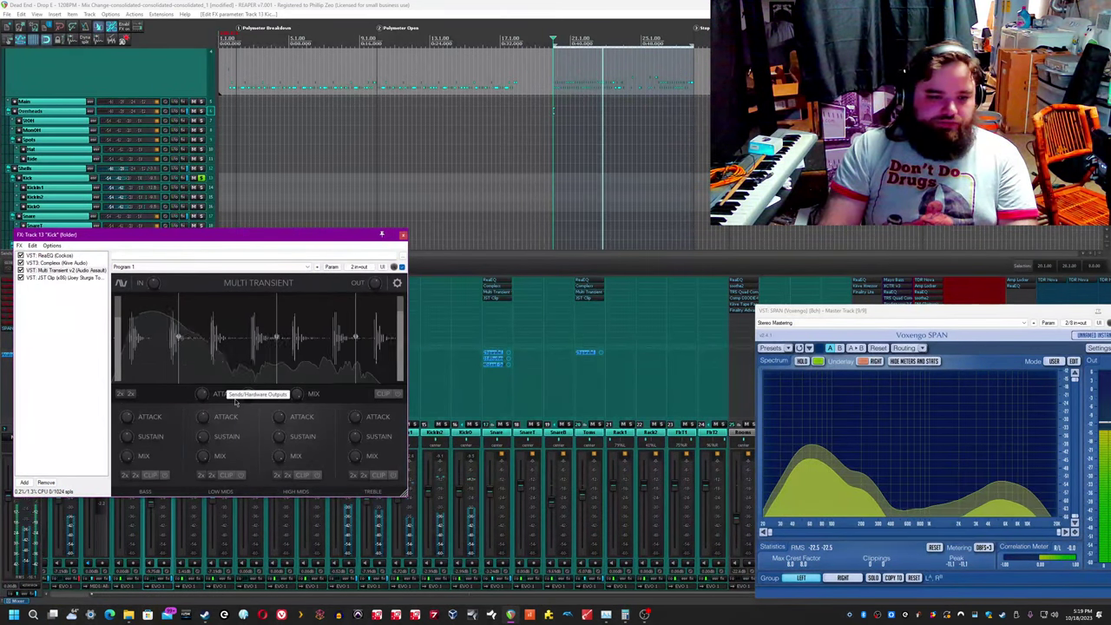
mouse_move(128, 419)
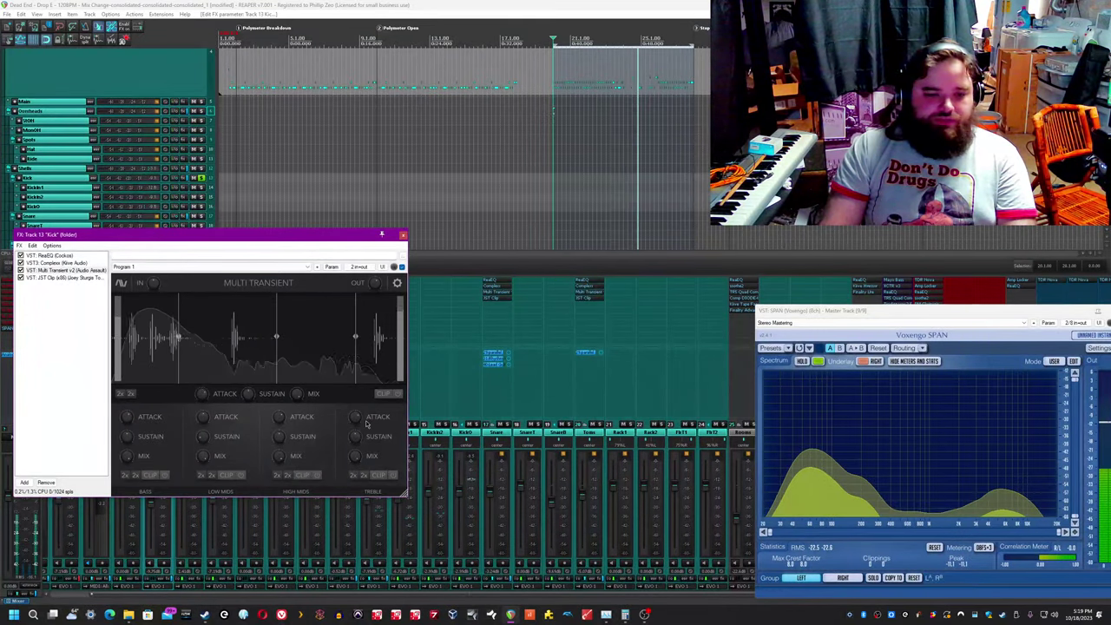
mouse_move(357, 422)
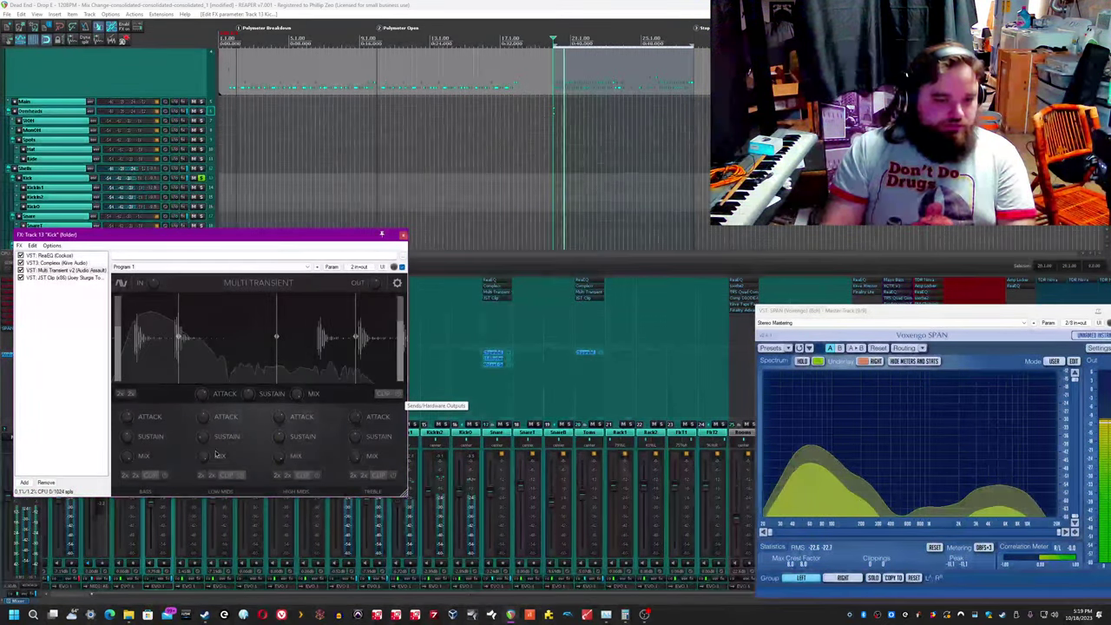
left_click(164, 477)
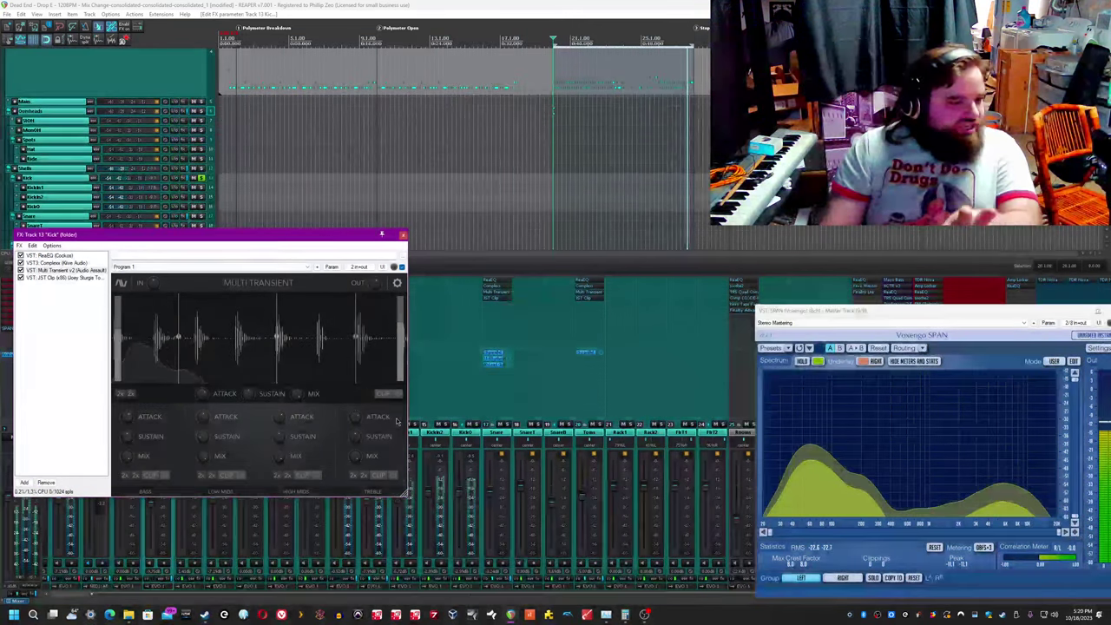
Step: Show the Kick chain's JST Clip and compare the track with the clipper bypassed and active
left_click(83, 277)
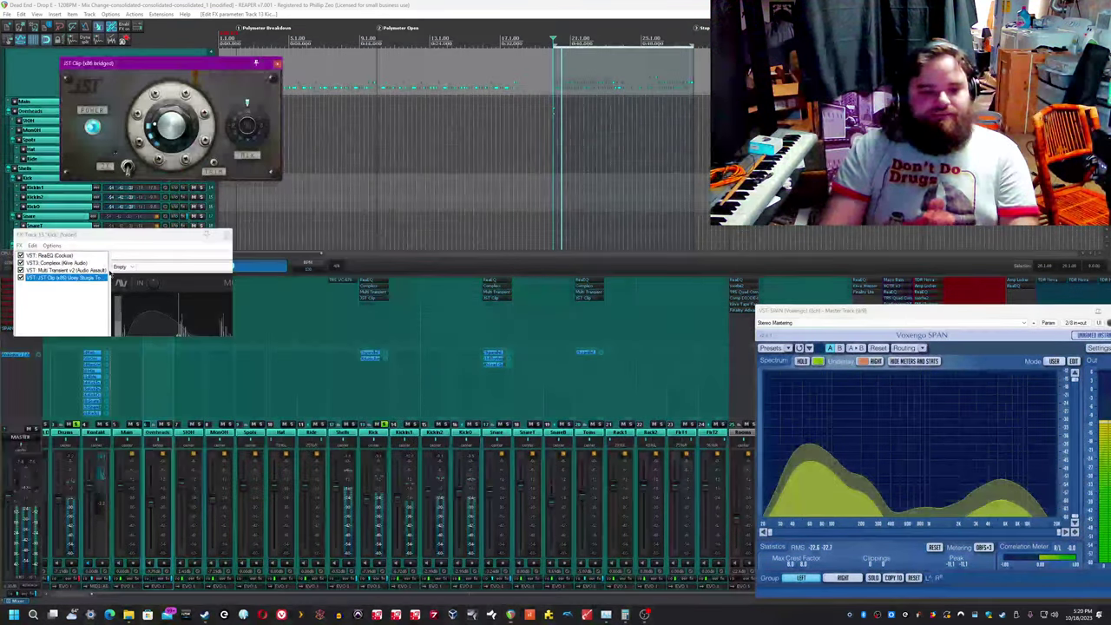
left_click(43, 279)
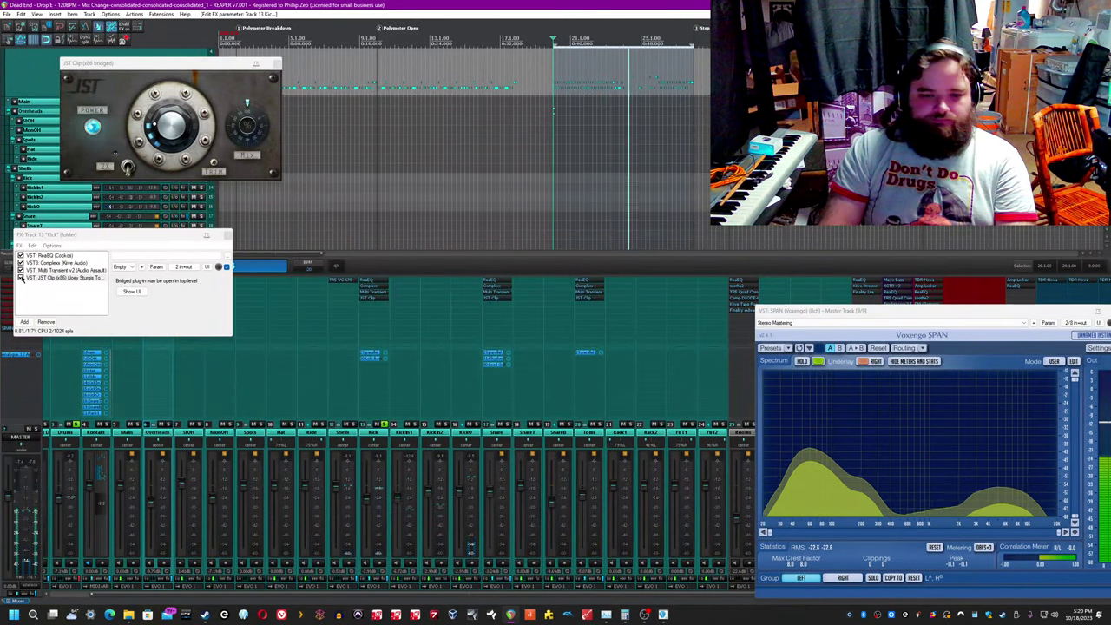
left_click(21, 278)
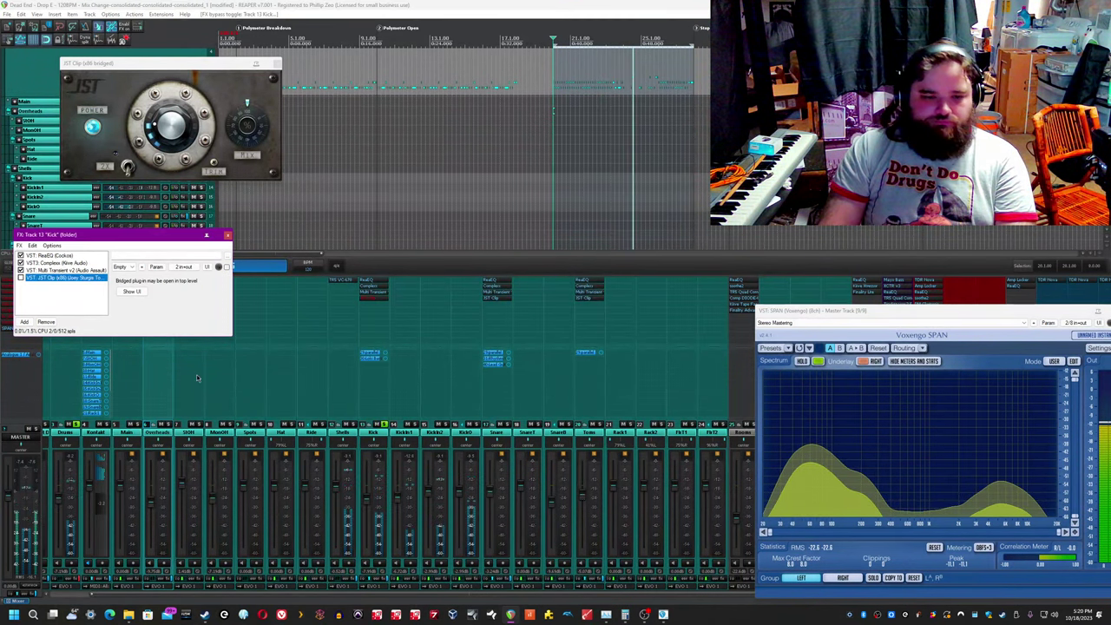
left_click(380, 462)
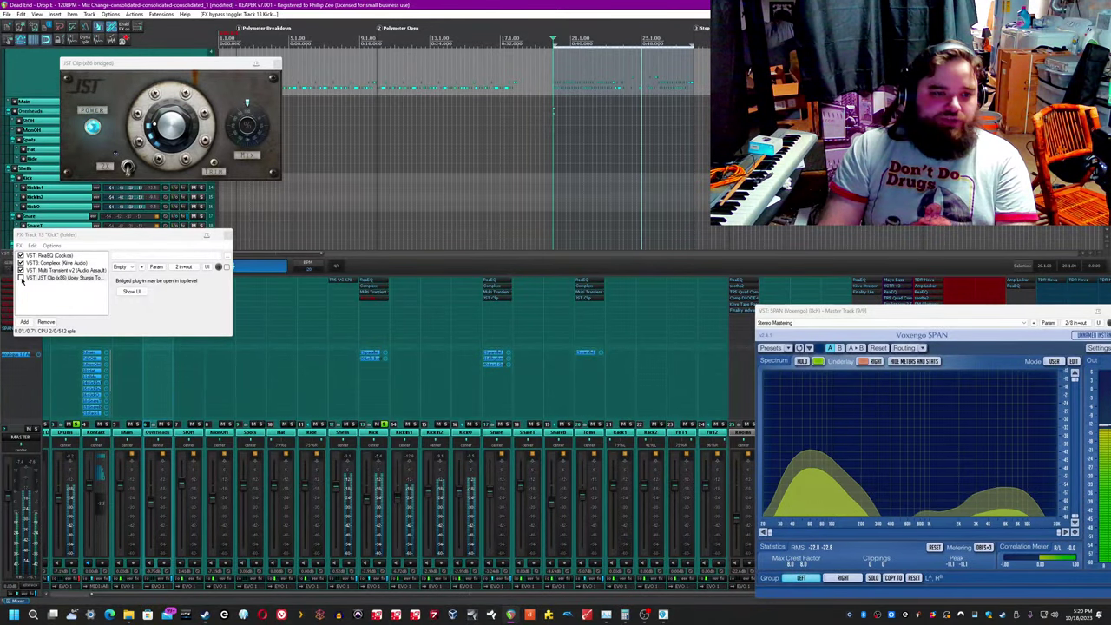
left_click(23, 278)
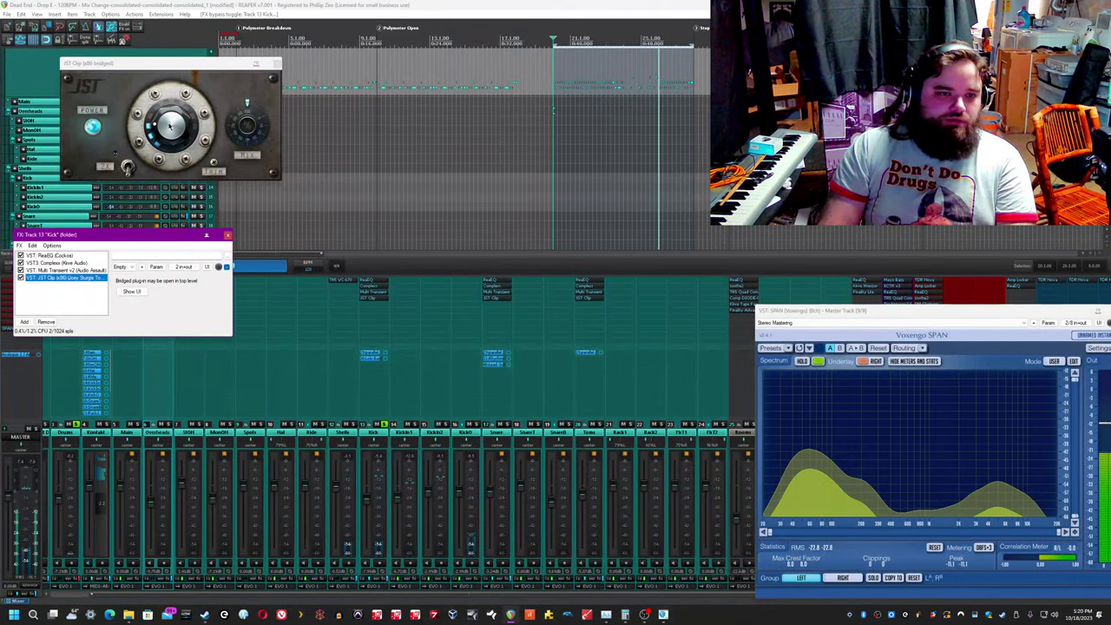
left_click(171, 127)
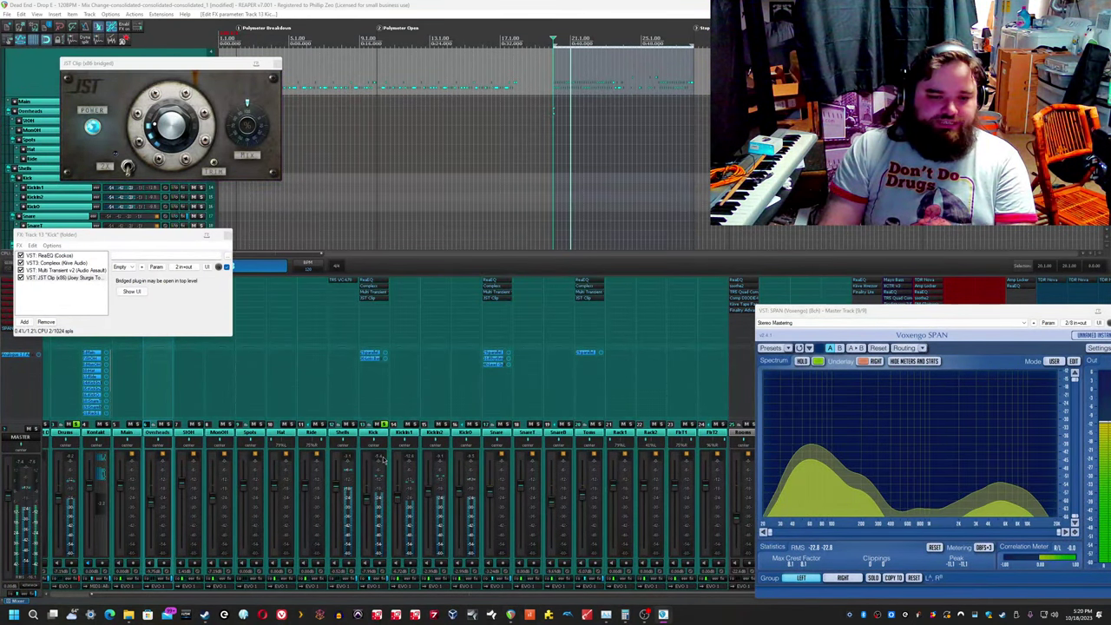
left_click(804, 460)
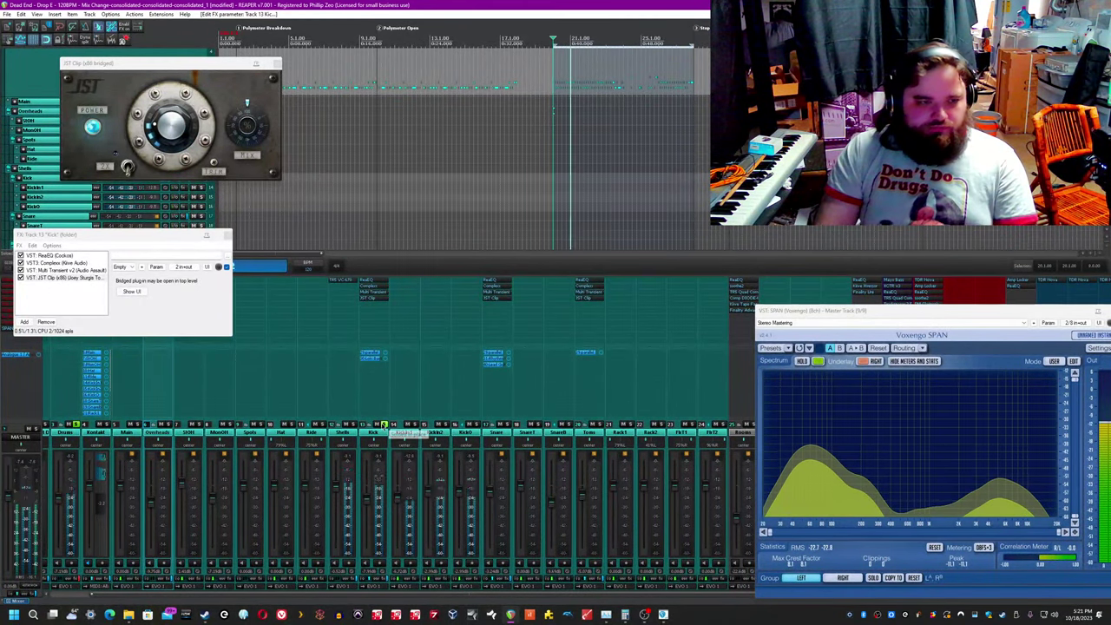
left_click(21, 277)
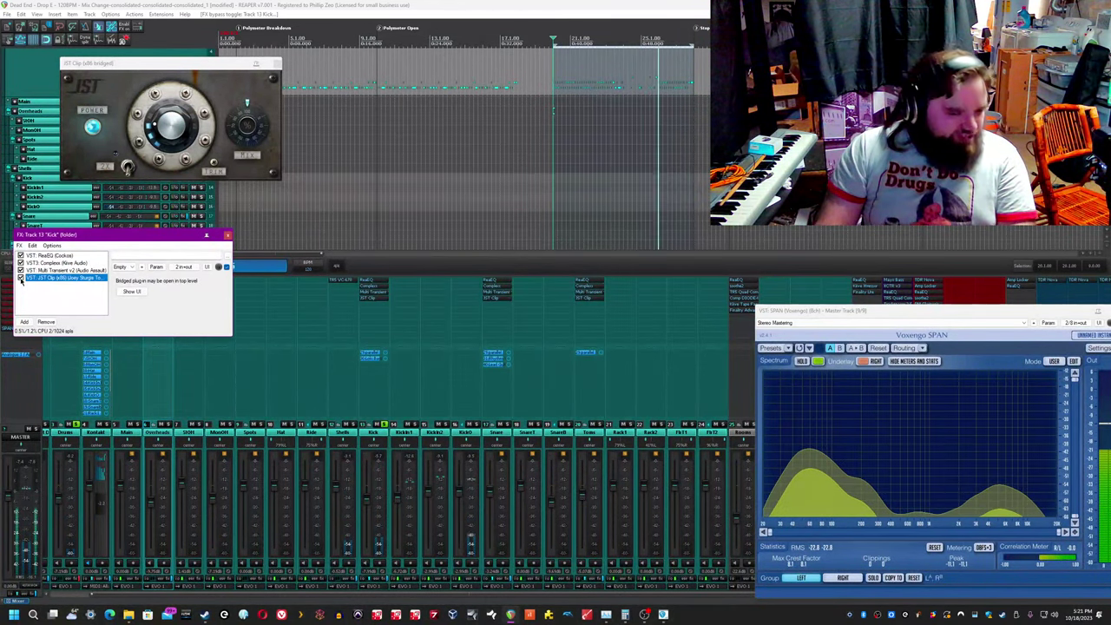
Step: Select the Kick track and compare it with its entire effects chain bypassed and active
left_click(389, 426)
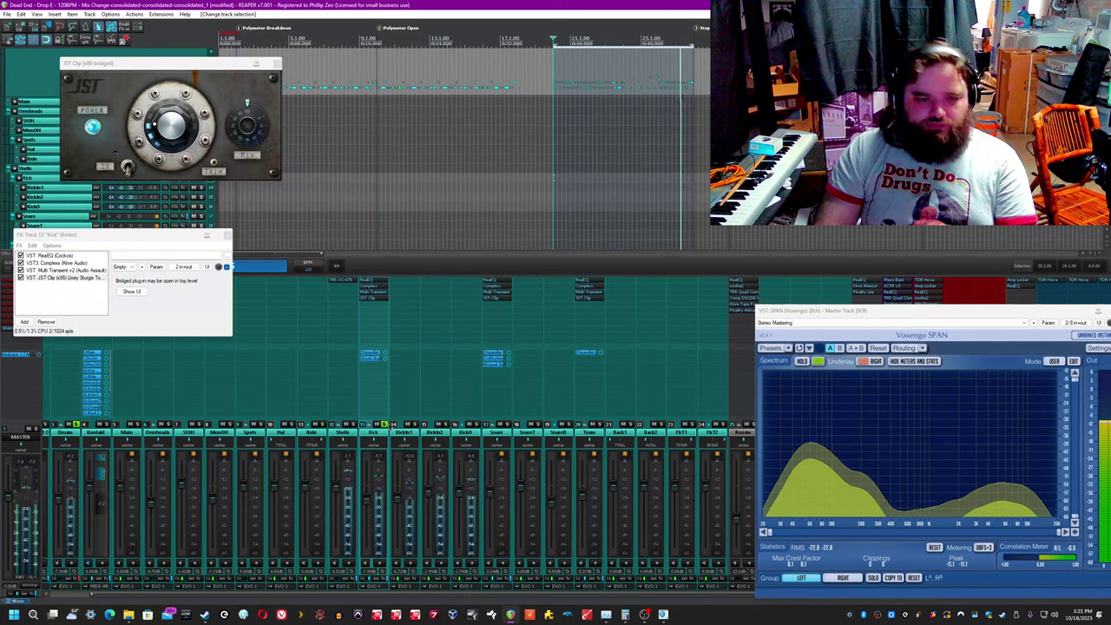
left_click(388, 580)
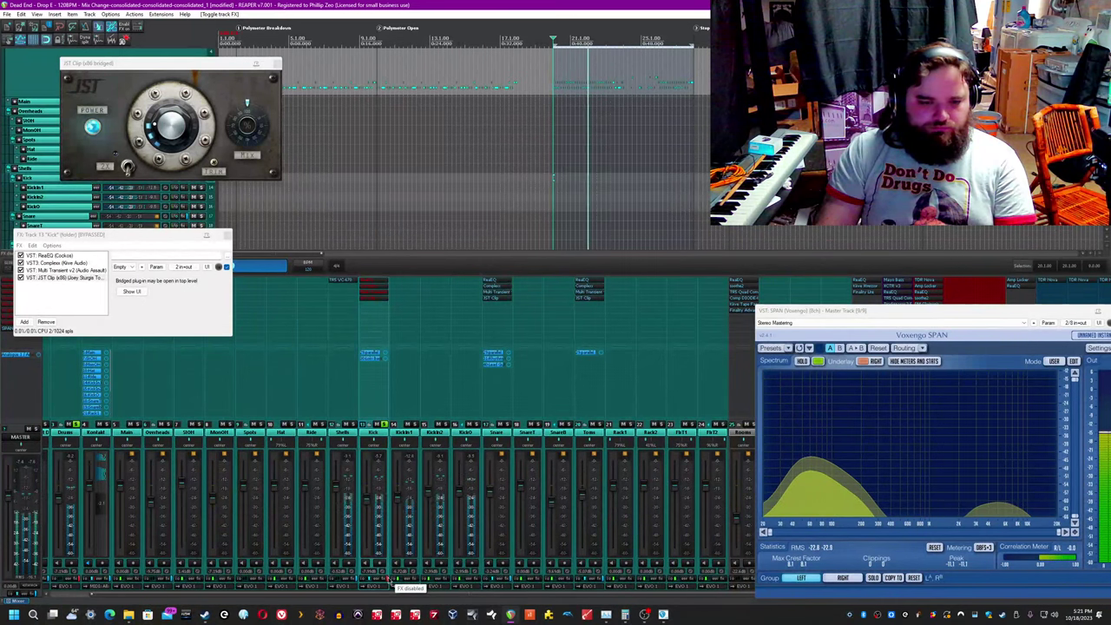
left_click(390, 580)
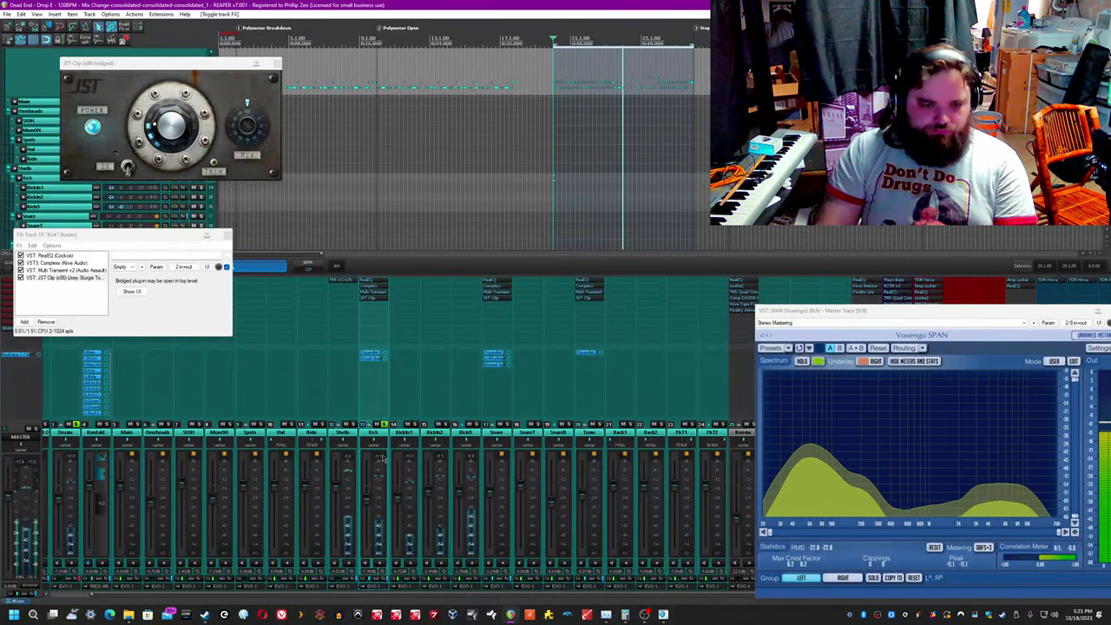
Step: Stop playback, switch the solo from the Kick track to the Snare track and play the selected section
key("space")
left_click(384, 425)
left_click(508, 424)
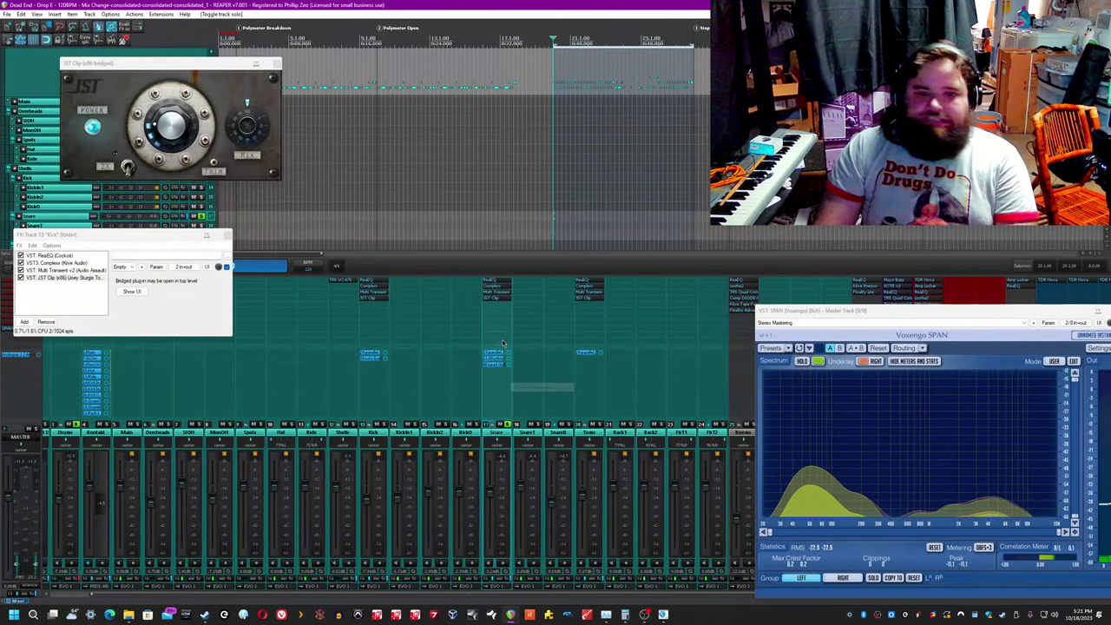
key("space")
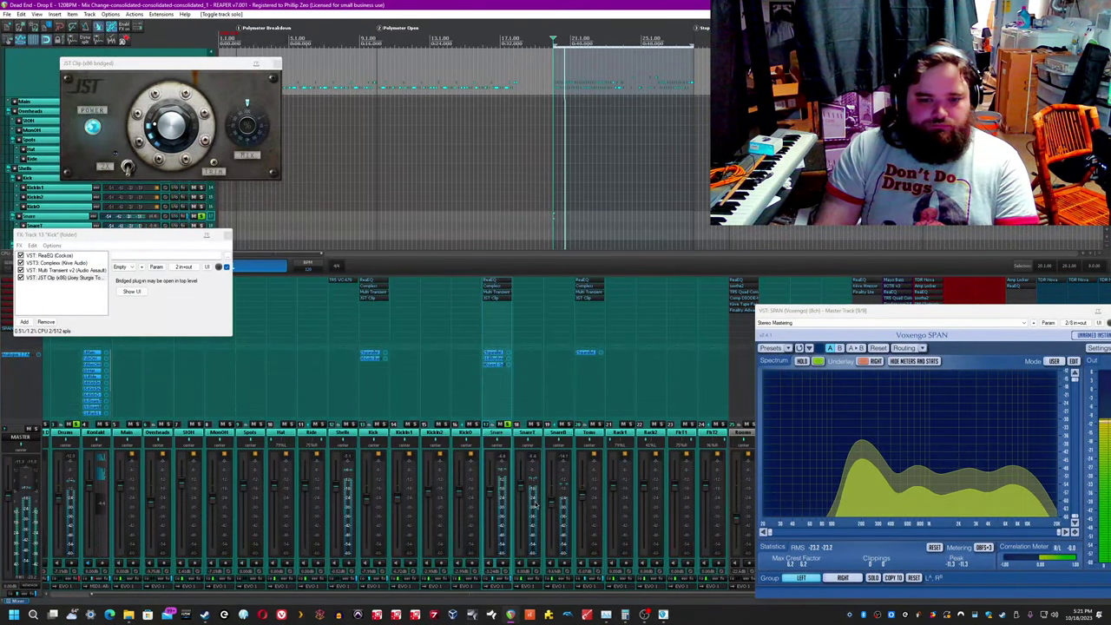
Step: Close the JST Clip and Kick effects windows, and open the Snare track's effects chain over the mixer
left_click(271, 169)
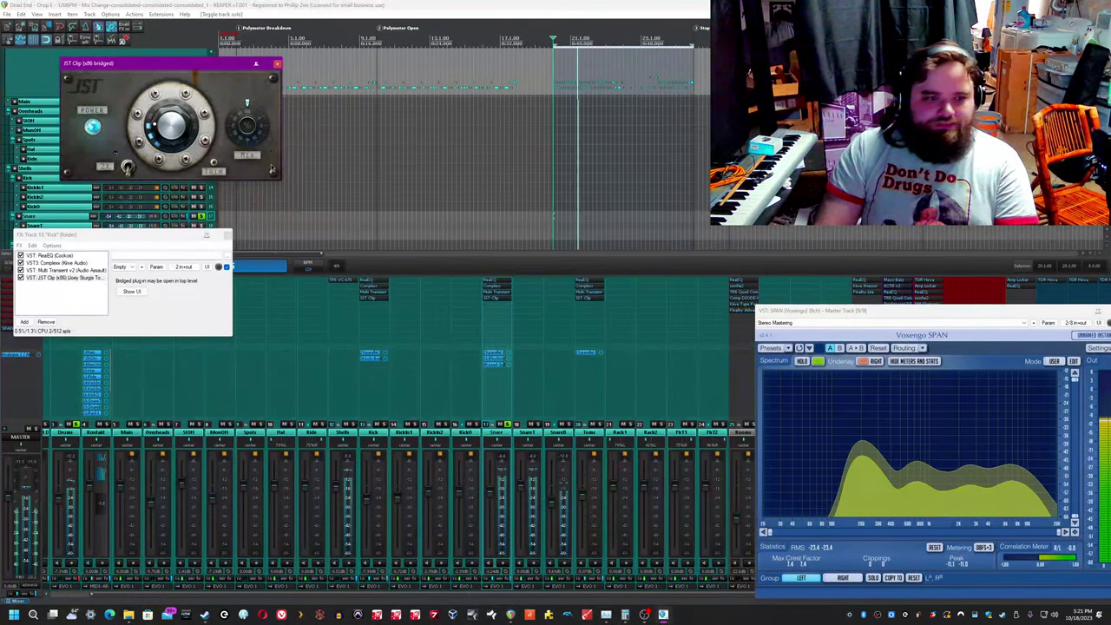
left_click(277, 63)
left_click(226, 235)
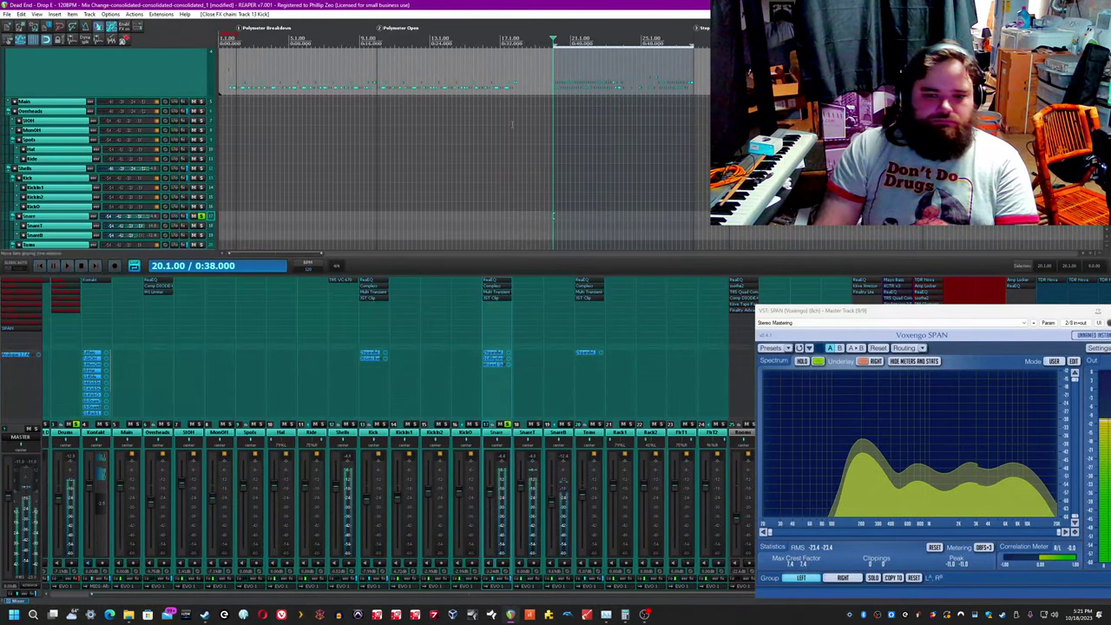
left_click(506, 579)
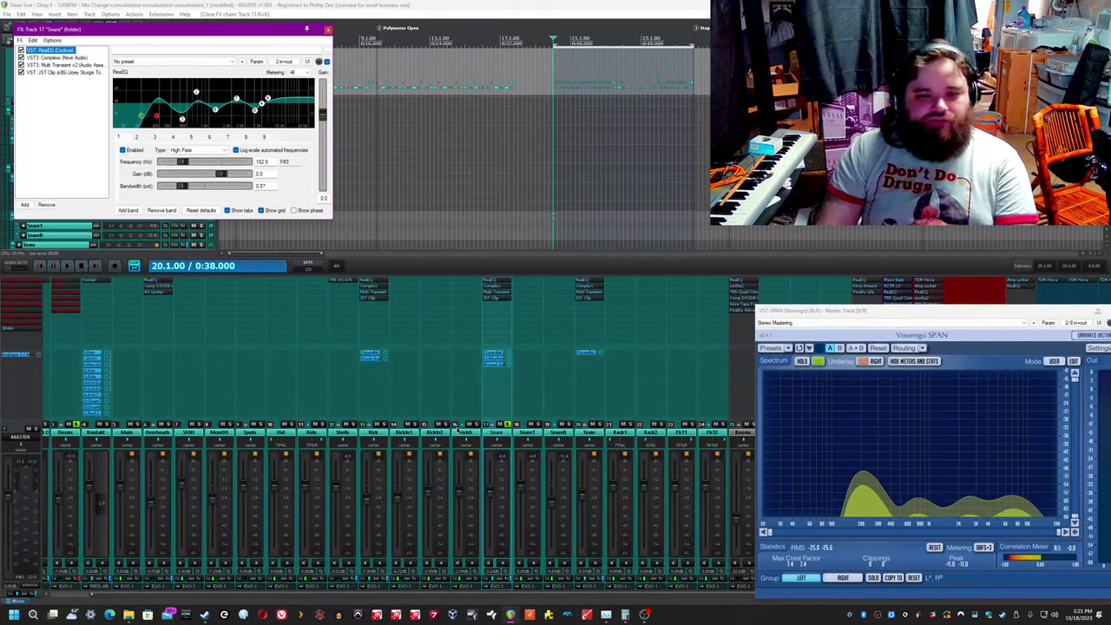
left_click_drag(299, 31, 461, 354)
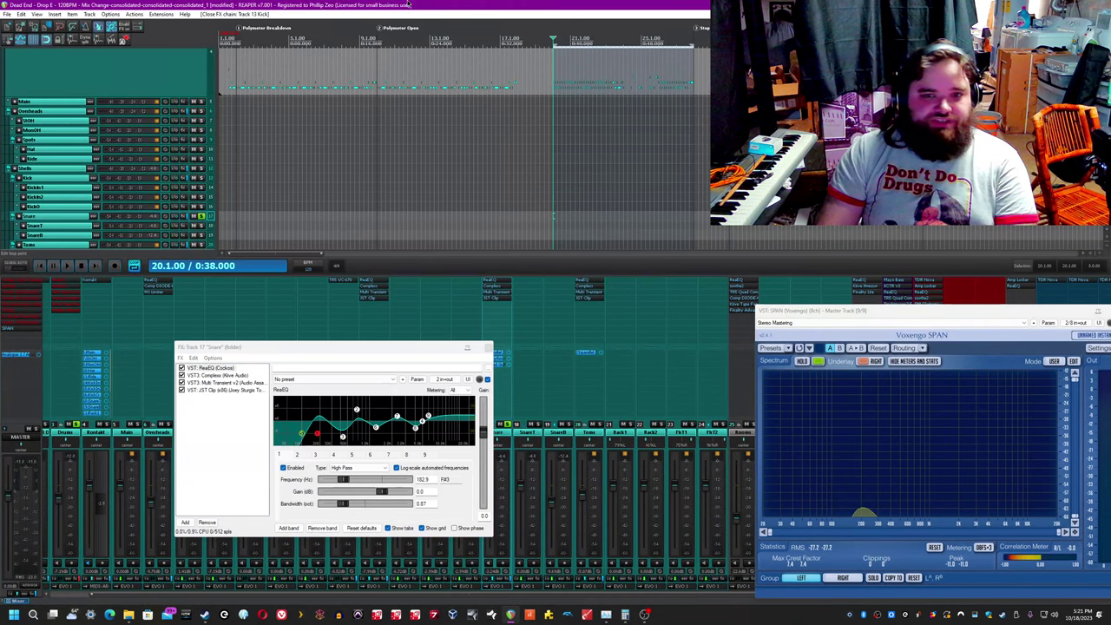
Step: Reposition the Snare effects window over the mixer, and compare the track with its ReaEQ bypassed and active during playback
left_click_drag(386, 352, 402, 345)
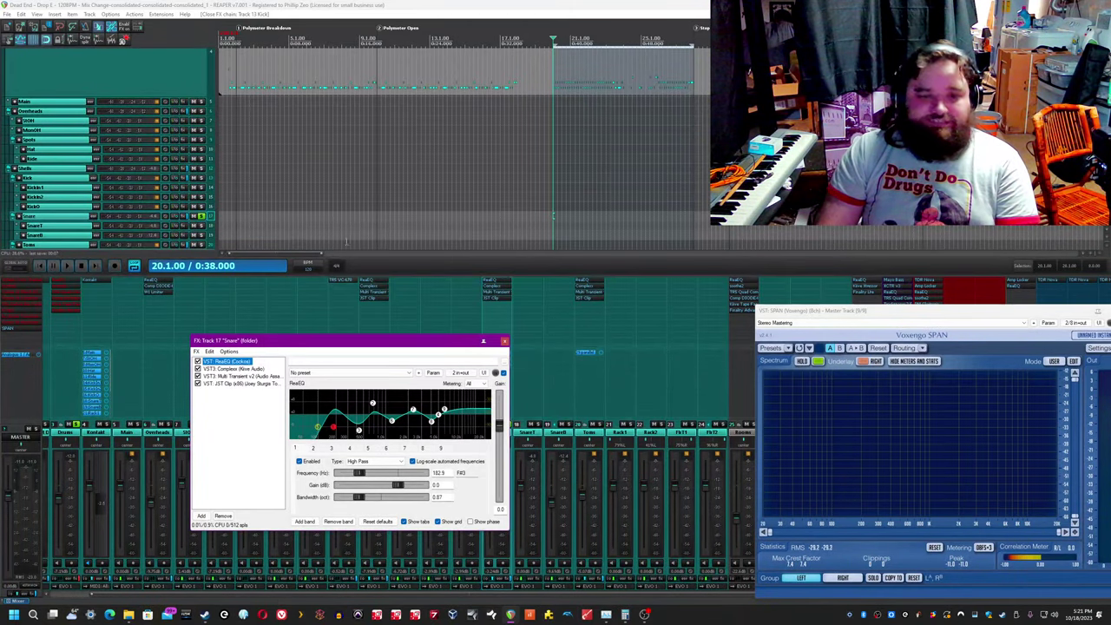
left_click(328, 158)
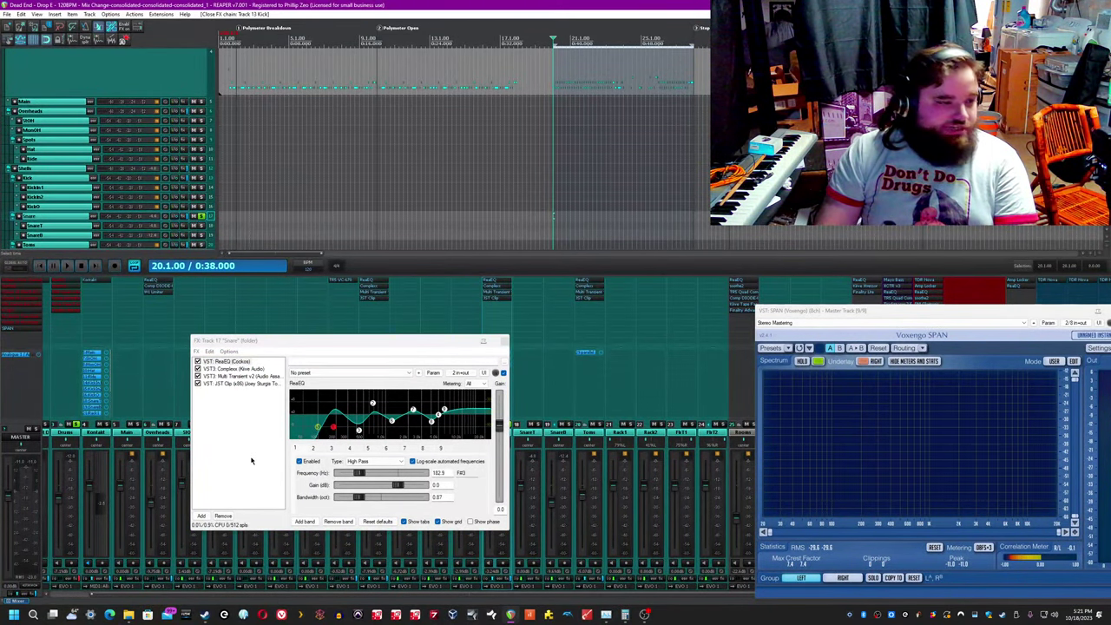
left_click(280, 445)
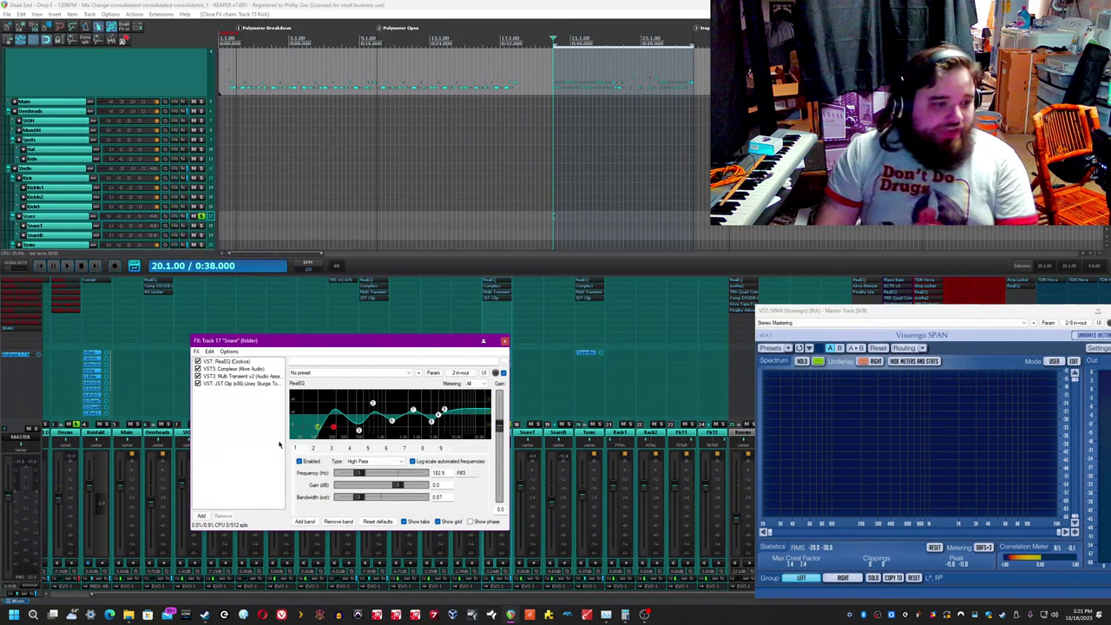
left_click(358, 5)
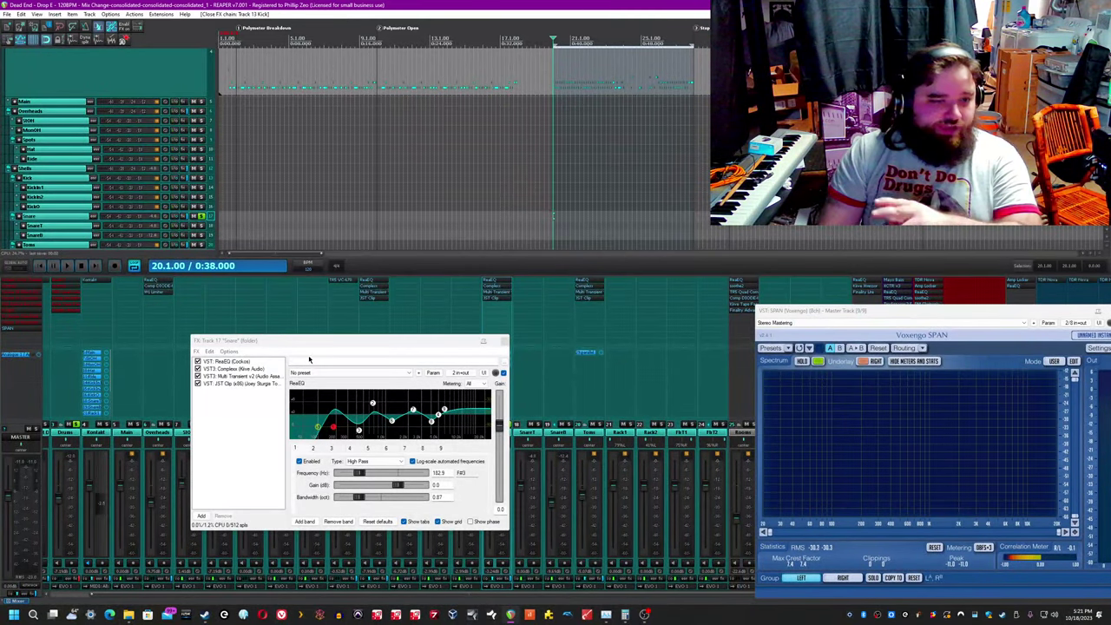
left_click_drag(292, 341, 294, 350)
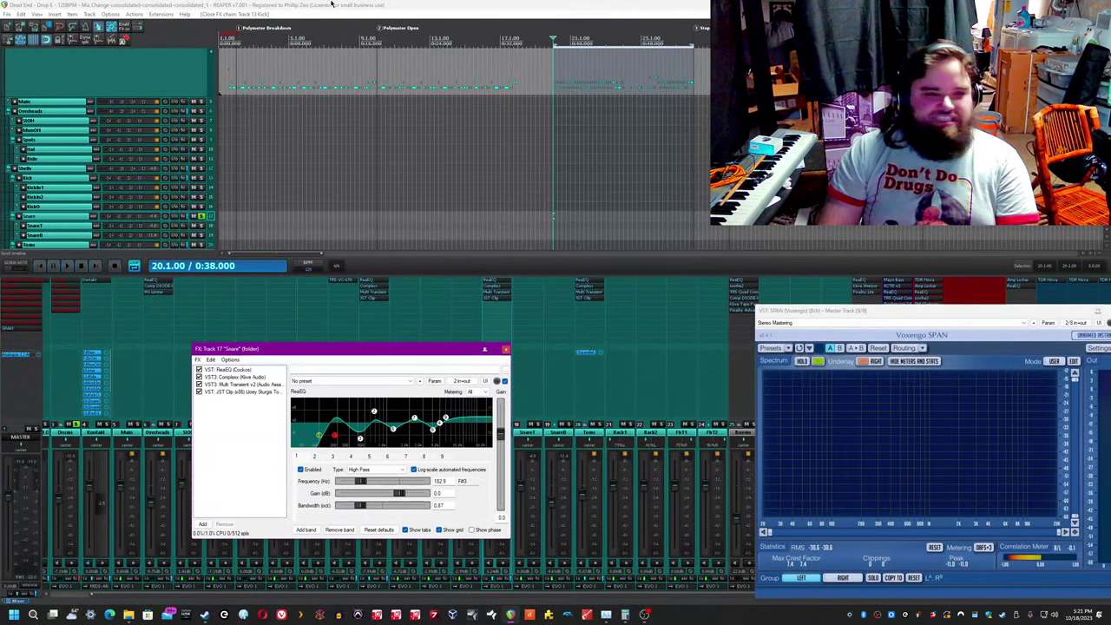
left_click(332, 5)
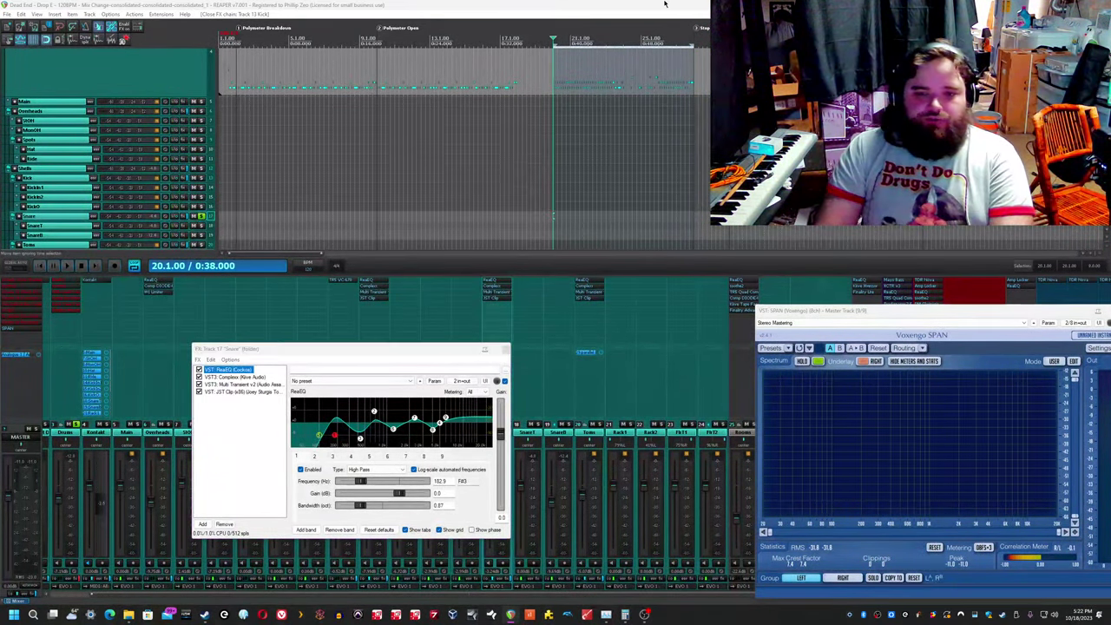
key("space")
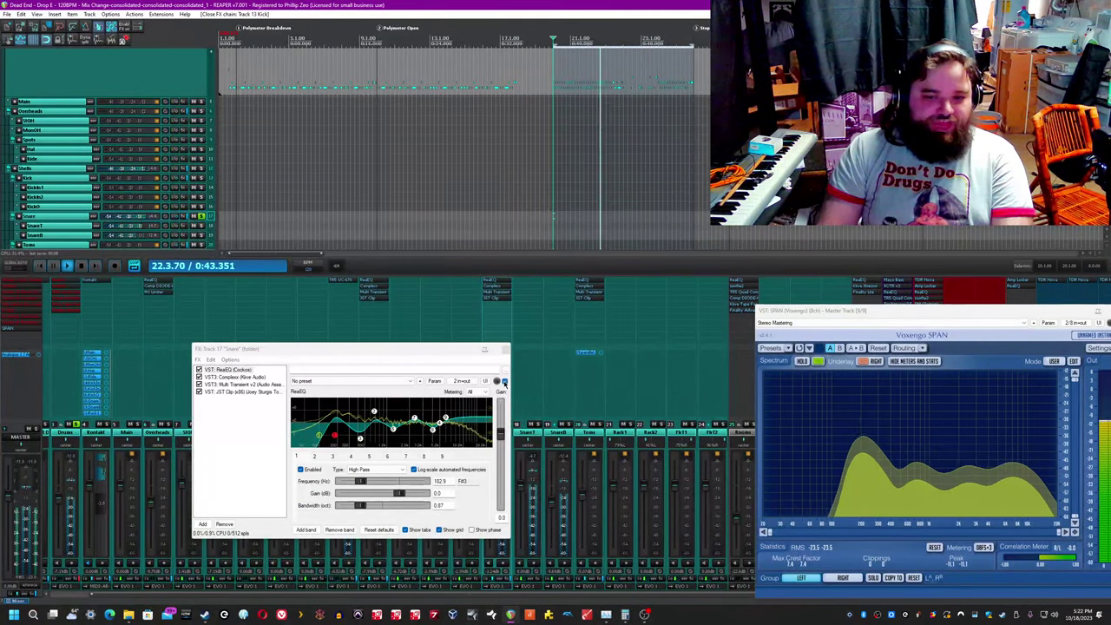
left_click(505, 382)
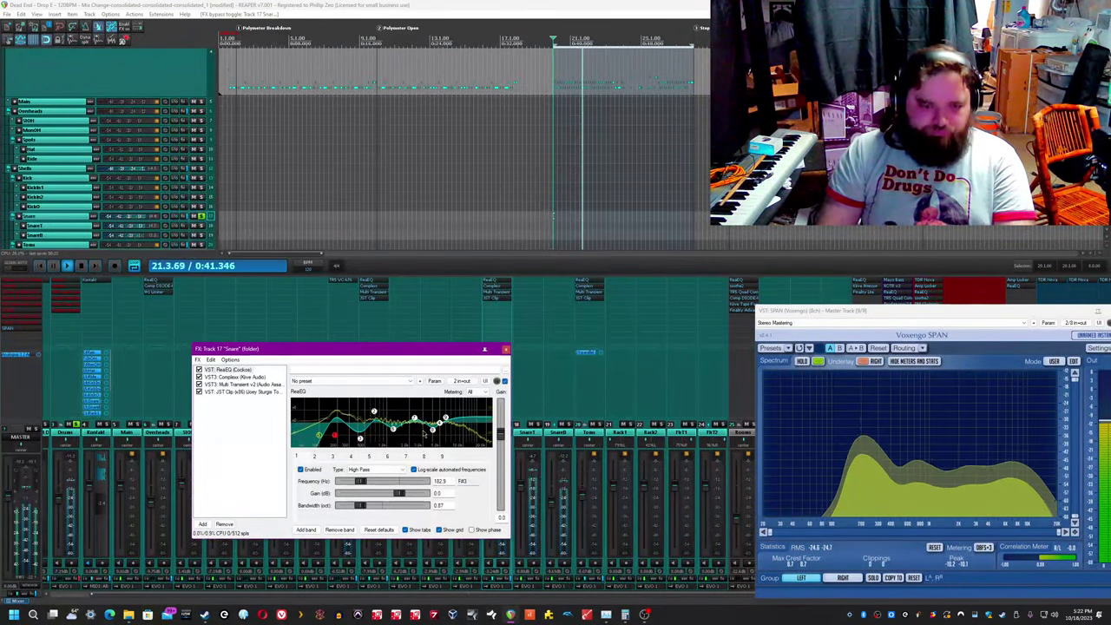
key("space")
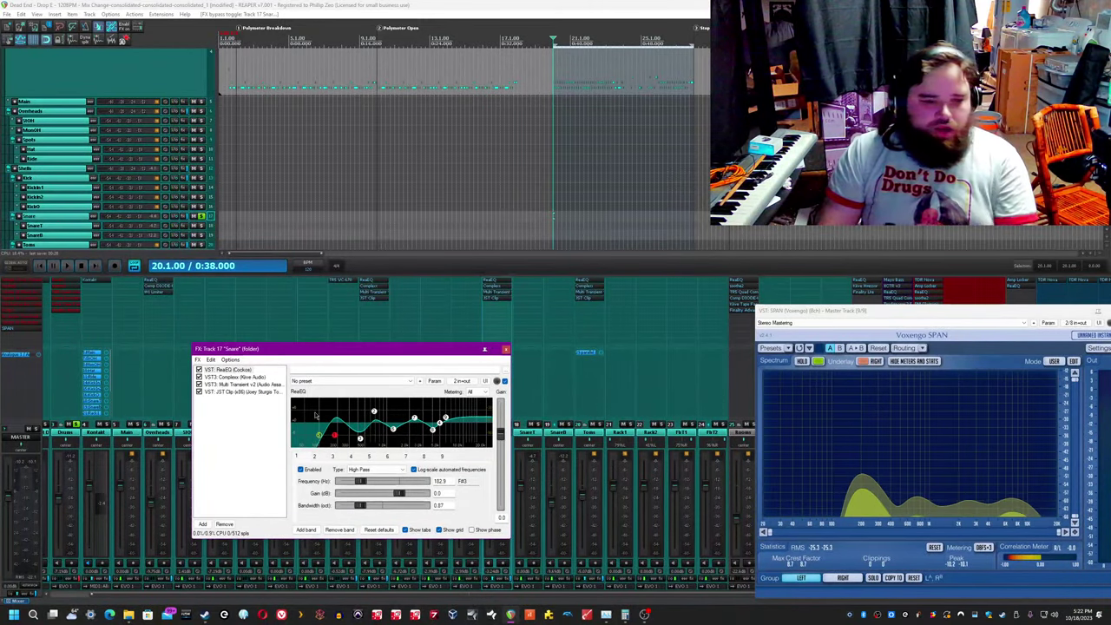
Step: Audition the Snare's ReaEQ with all bands flipped, restore the original curve, and stop playback
left_click(409, 80)
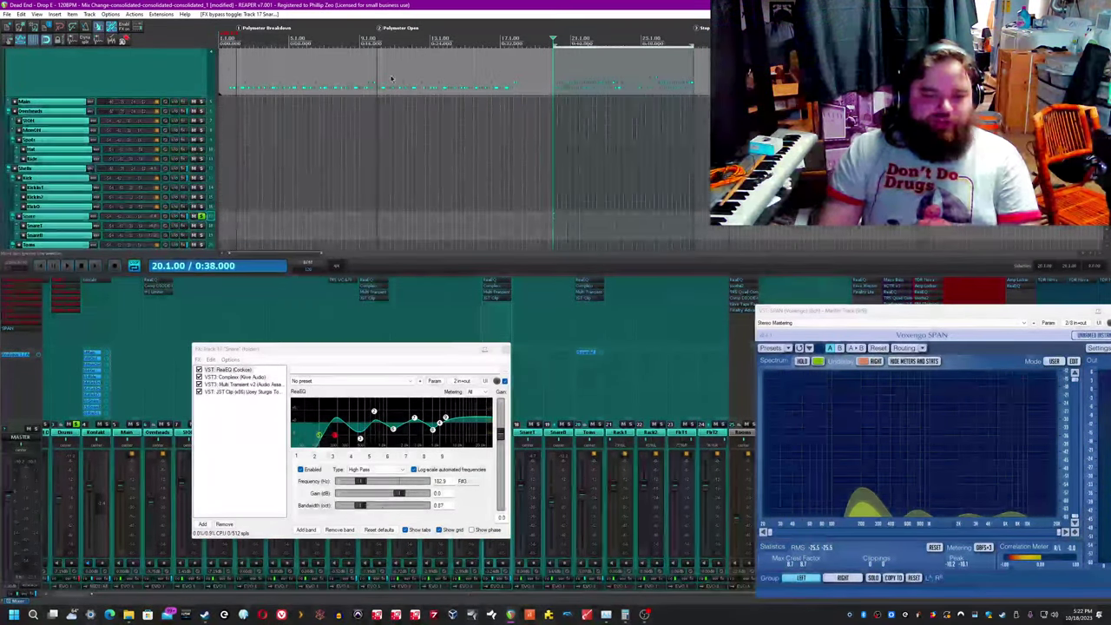
left_click(358, 409)
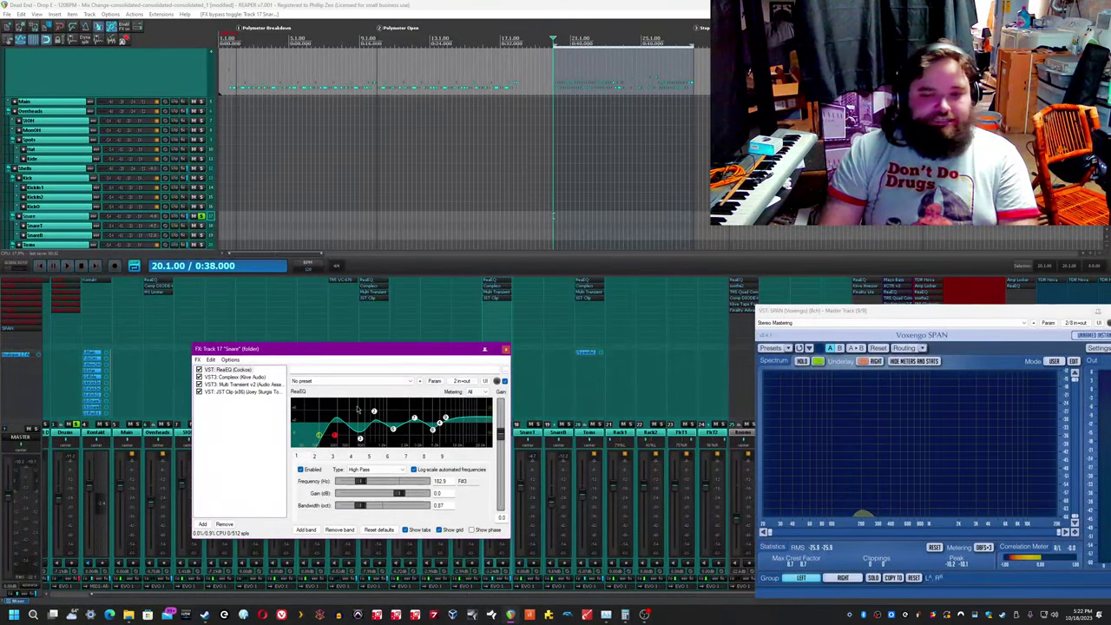
key("space")
right_click(356, 410)
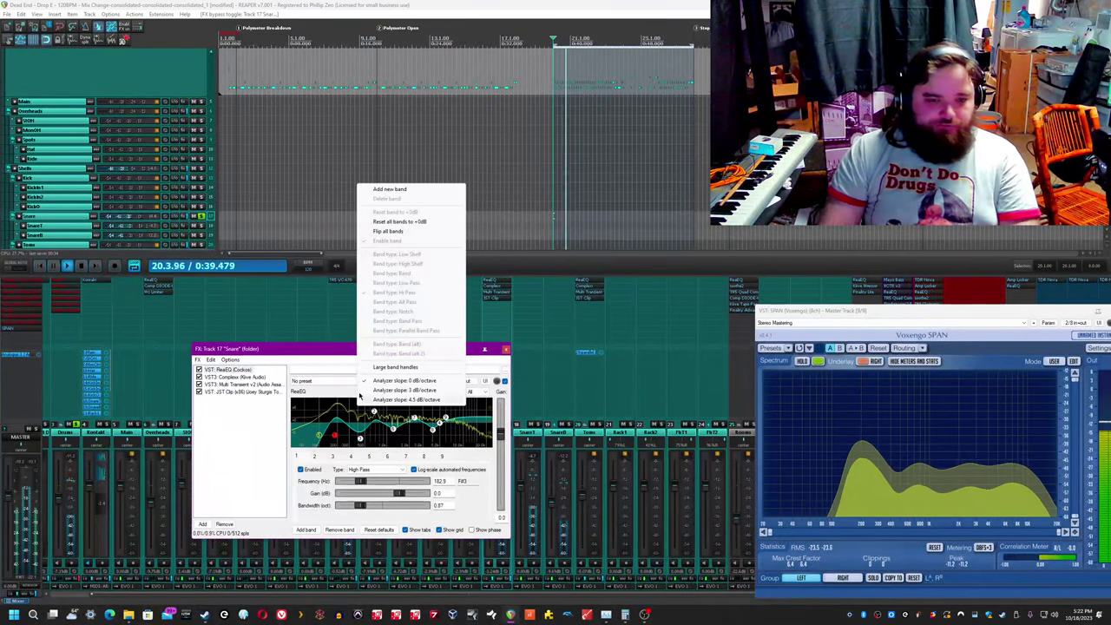
left_click(401, 232)
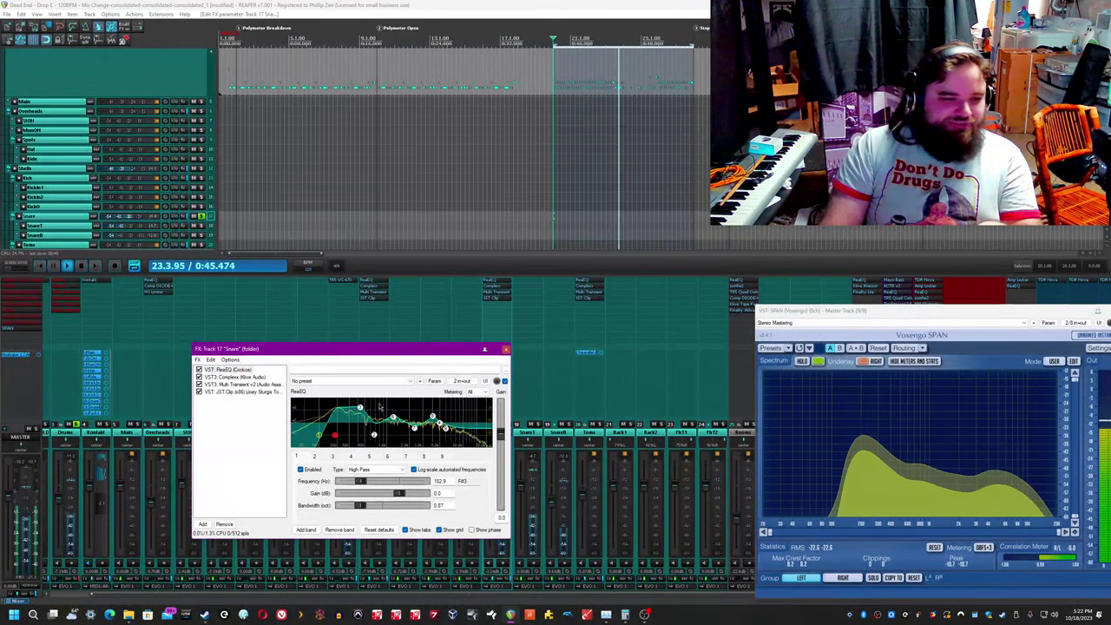
right_click(379, 406)
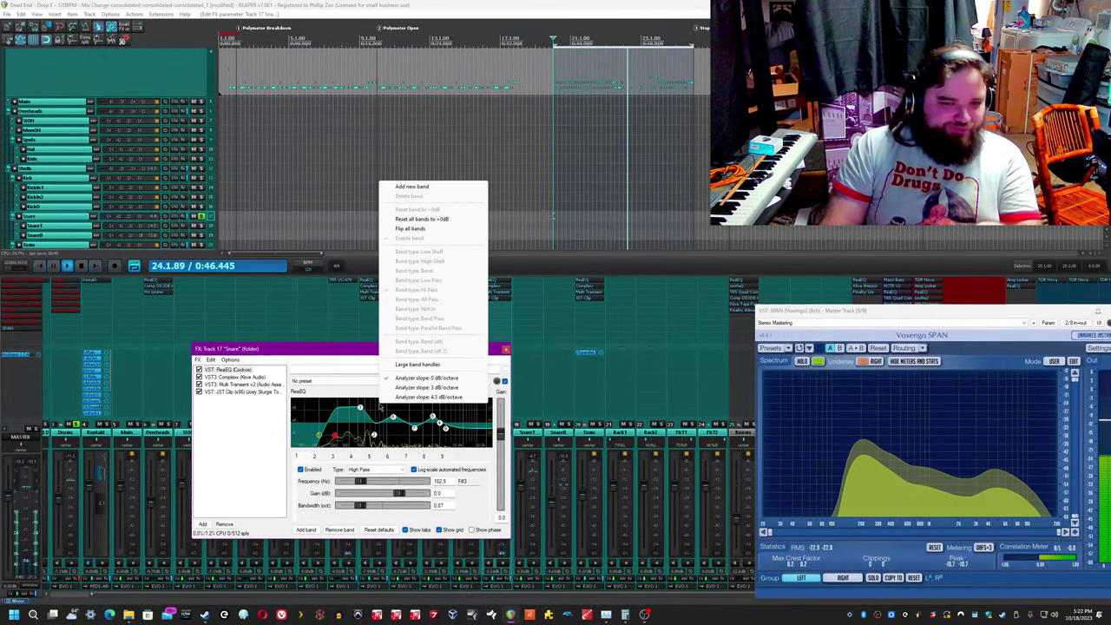
left_click(418, 229)
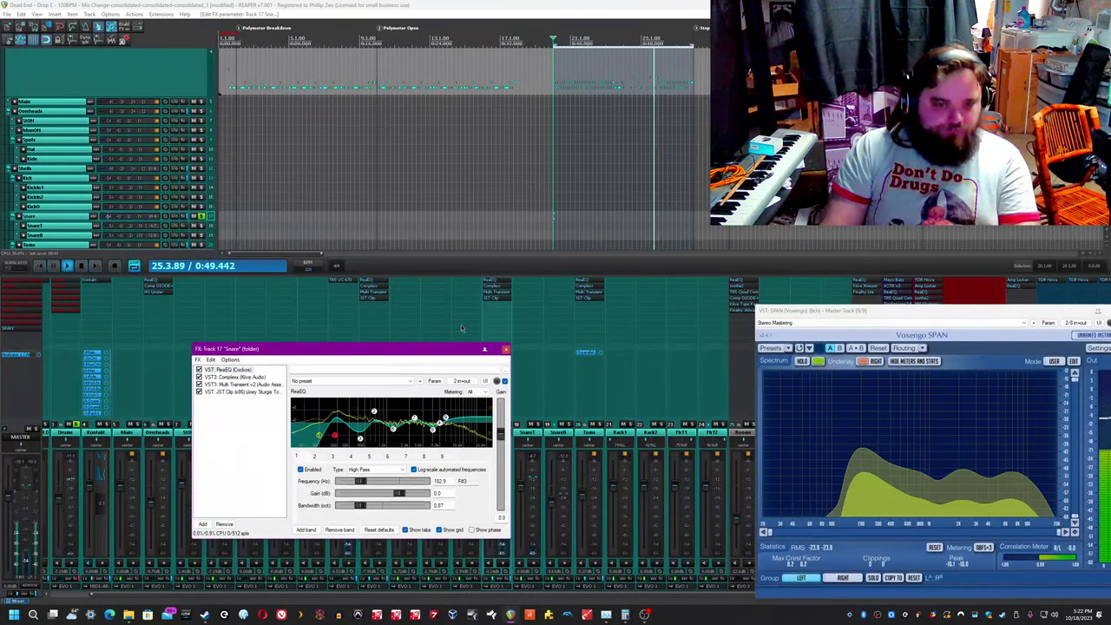
left_click(449, 4)
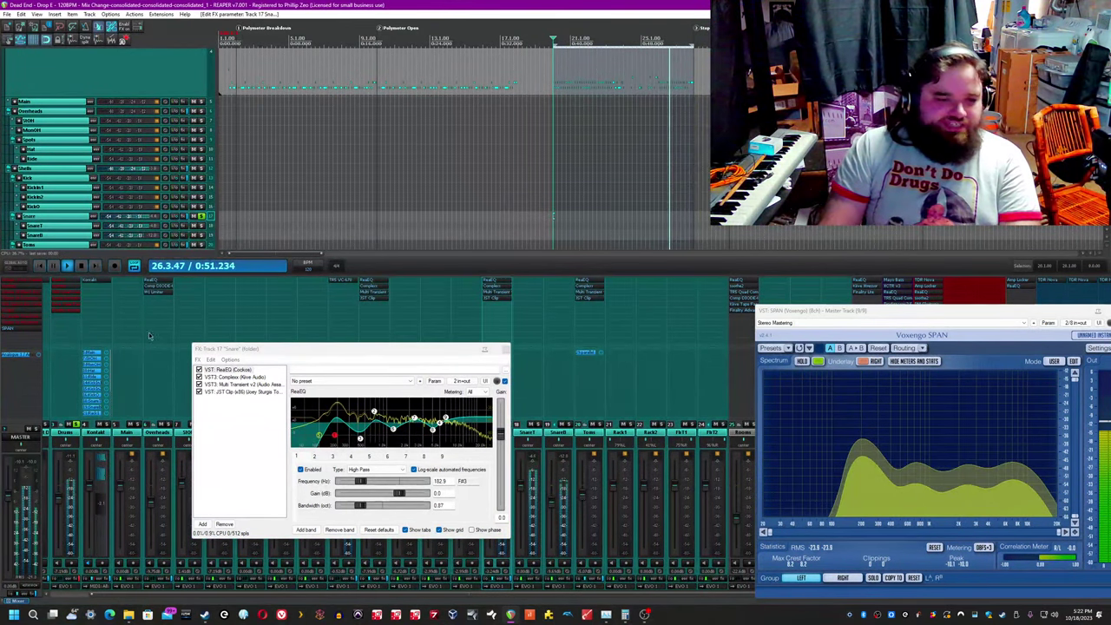
key("space")
Step: Show the Complexx limiter in the Snare chain, fit its window over the mixer, and play the selected section
left_click(218, 377)
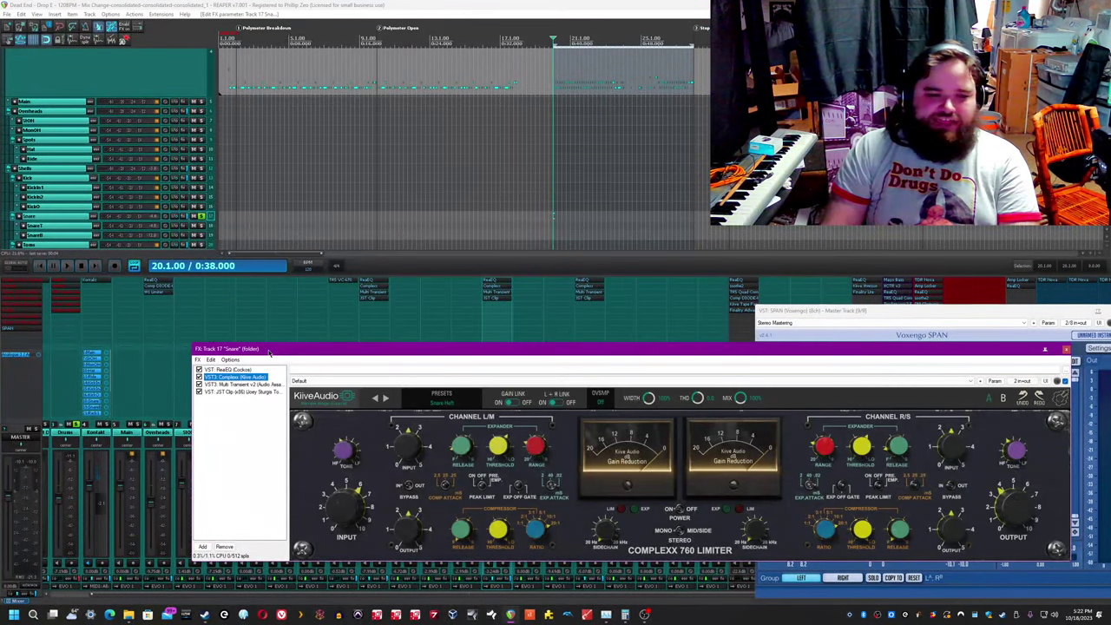
left_click_drag(269, 353, 233, 330)
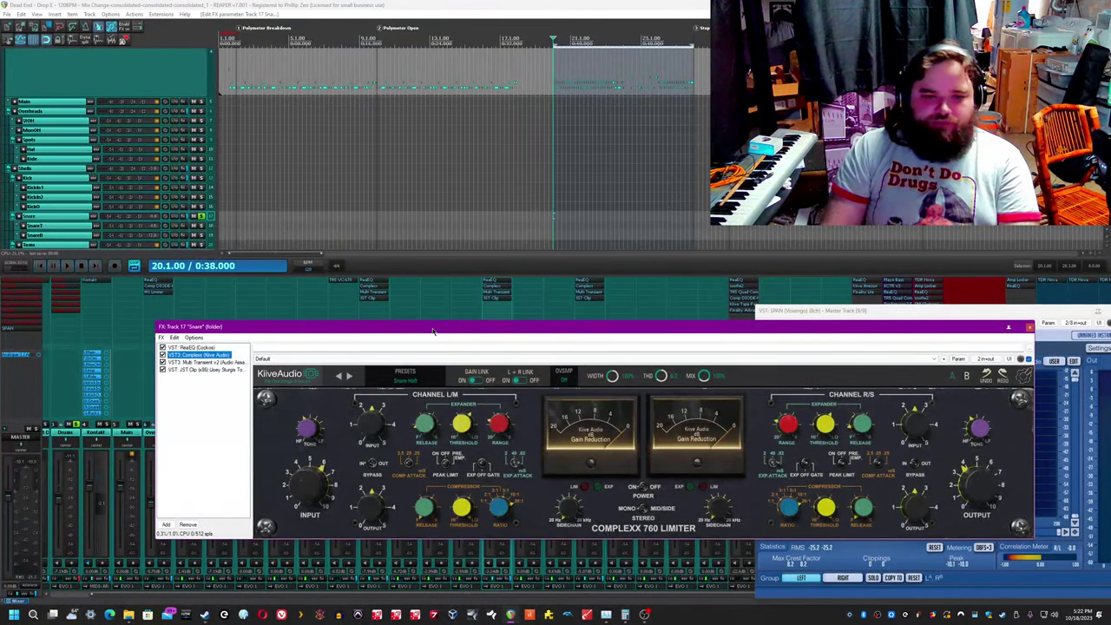
left_click_drag(436, 332, 303, 331)
key("space")
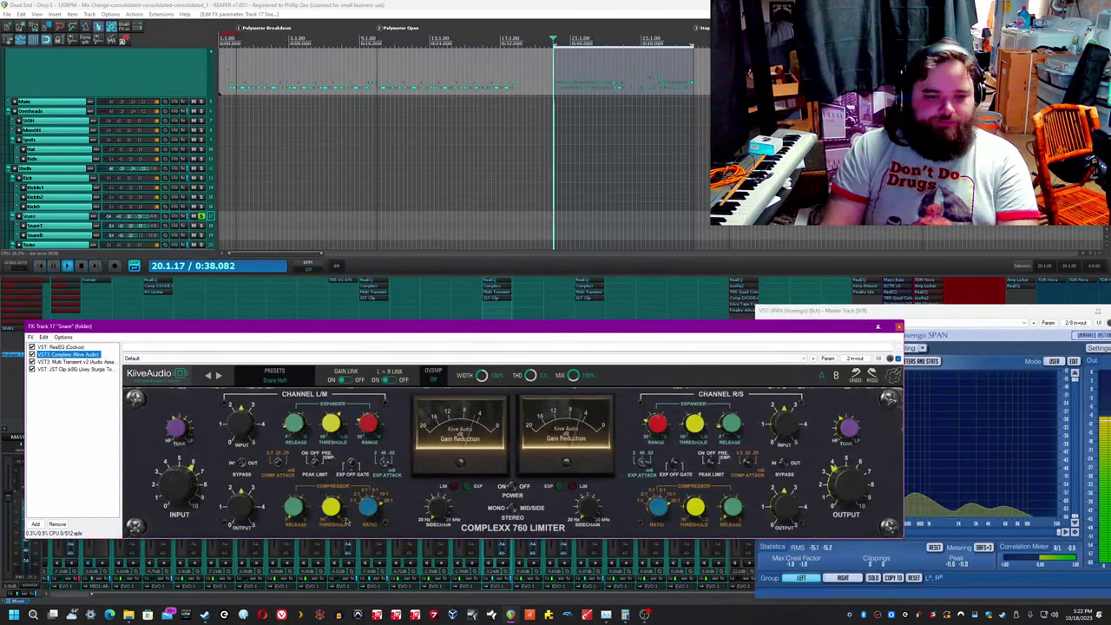
Step: Try the Complexx channel L/M compressor release at 175.75 ms and 25.00 ms, playing the Snare section
left_click_drag(293, 512, 290, 519)
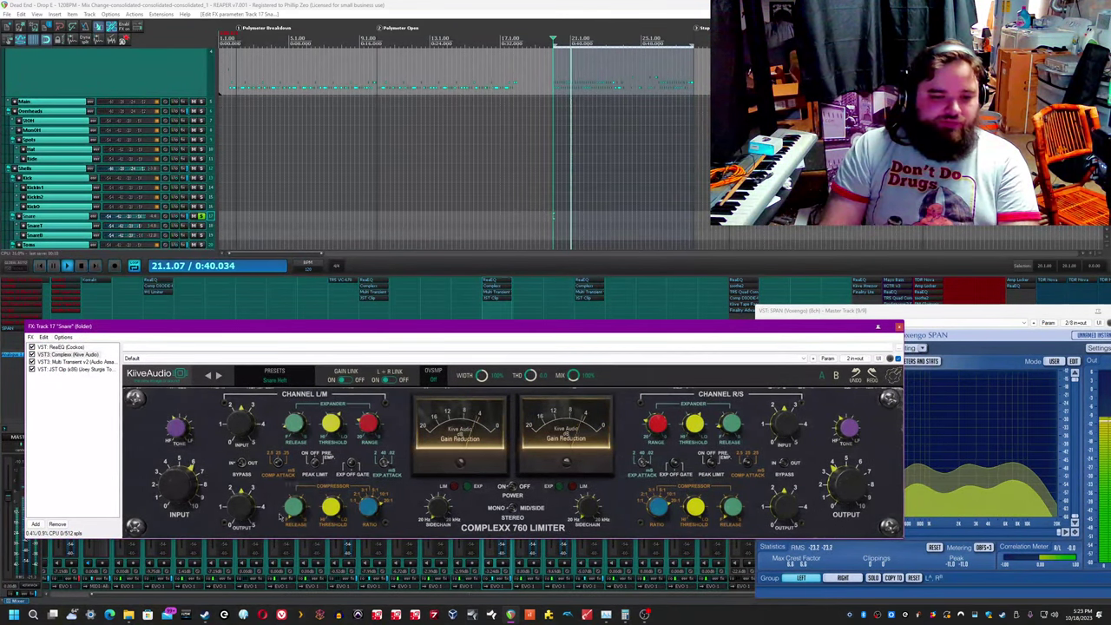
mouse_move(293, 514)
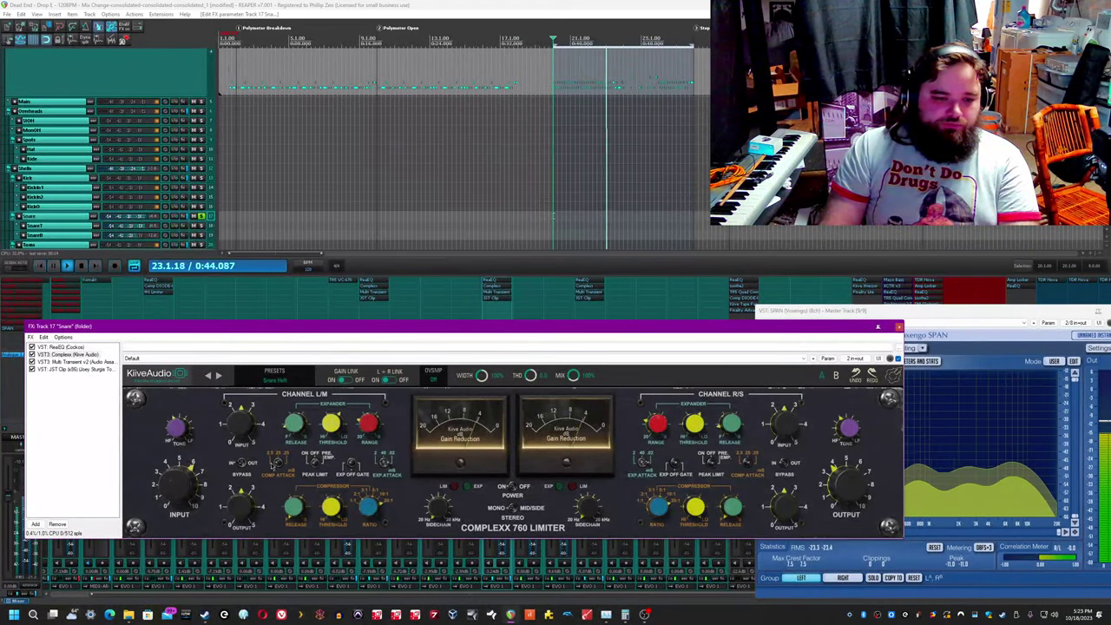
key("space")
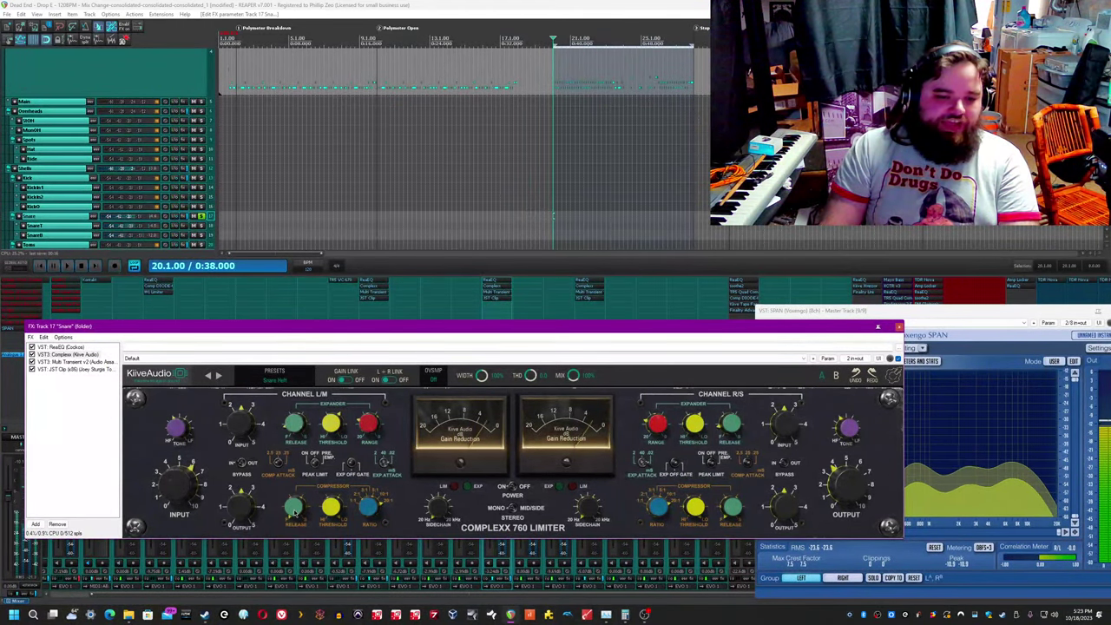
left_click_drag(295, 483, 297, 475)
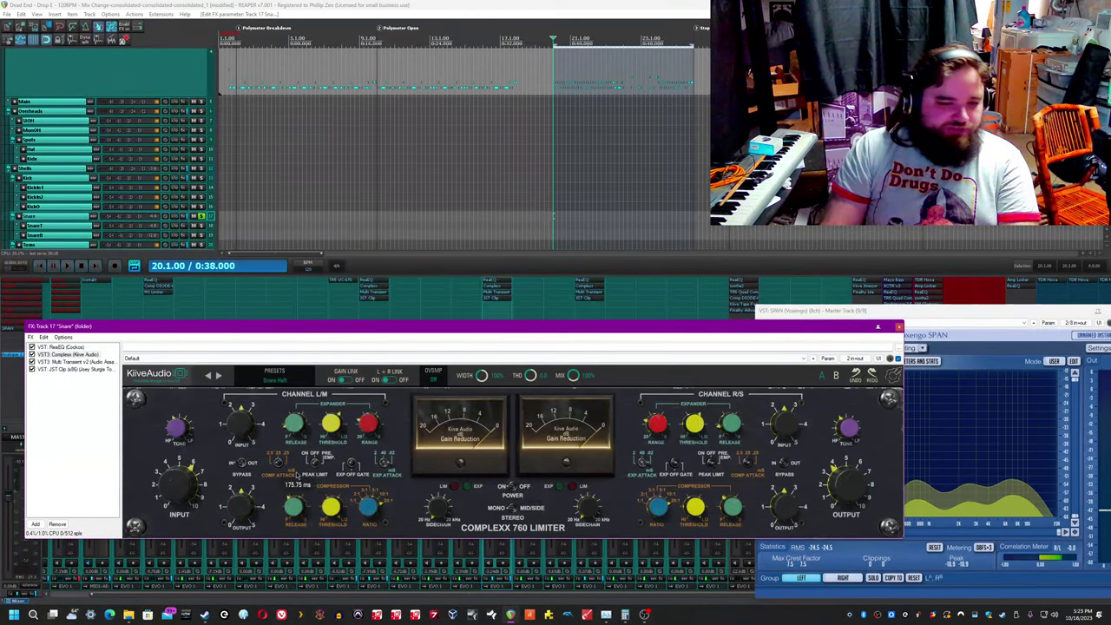
key("space")
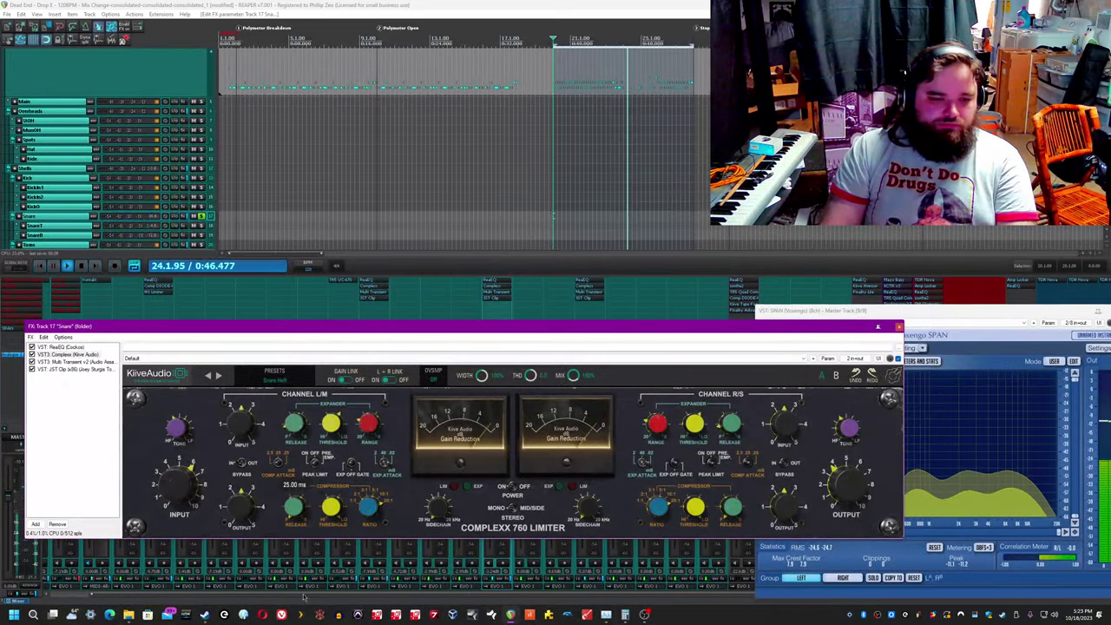
left_click(617, 4)
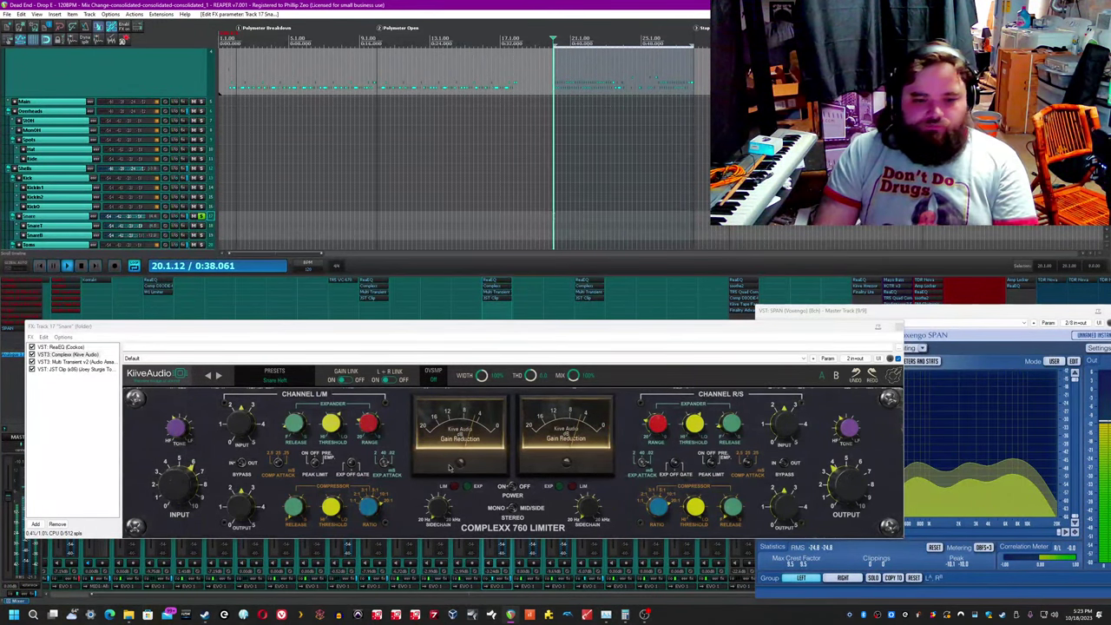
Step: Examine the Complexx channel L/M compressor ratio and tone controls, and save the project
left_click(377, 506)
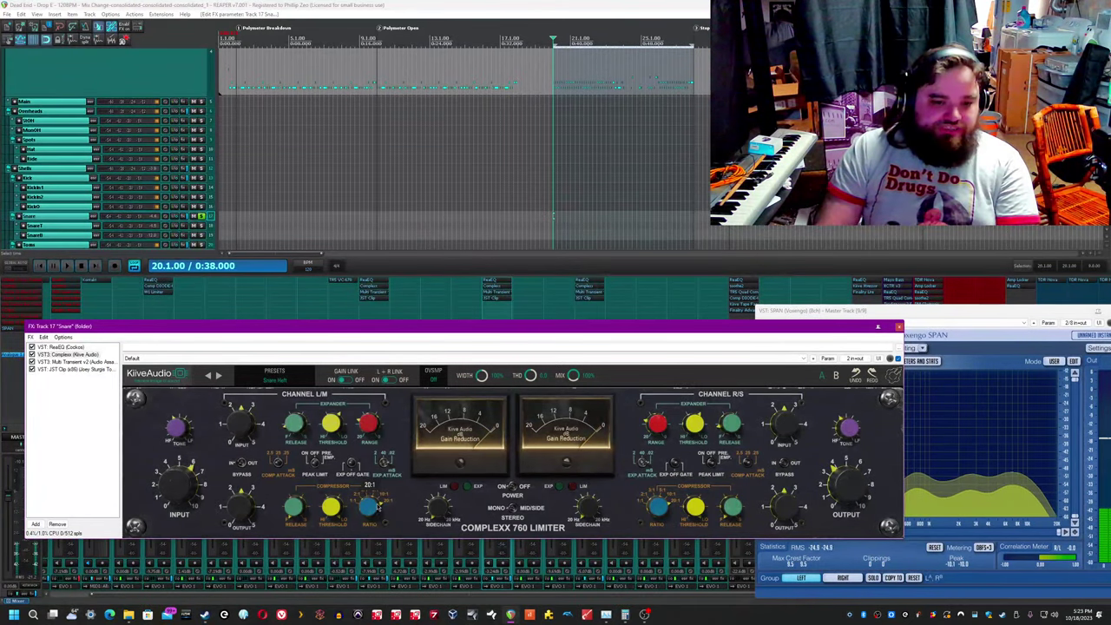
left_click(516, 4)
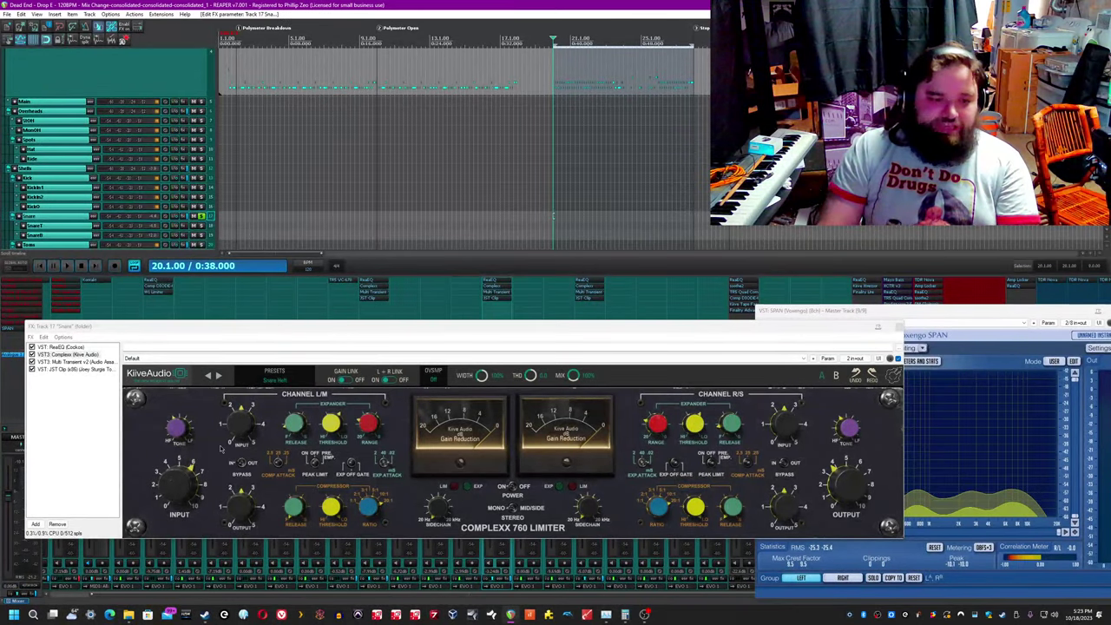
left_click(182, 433)
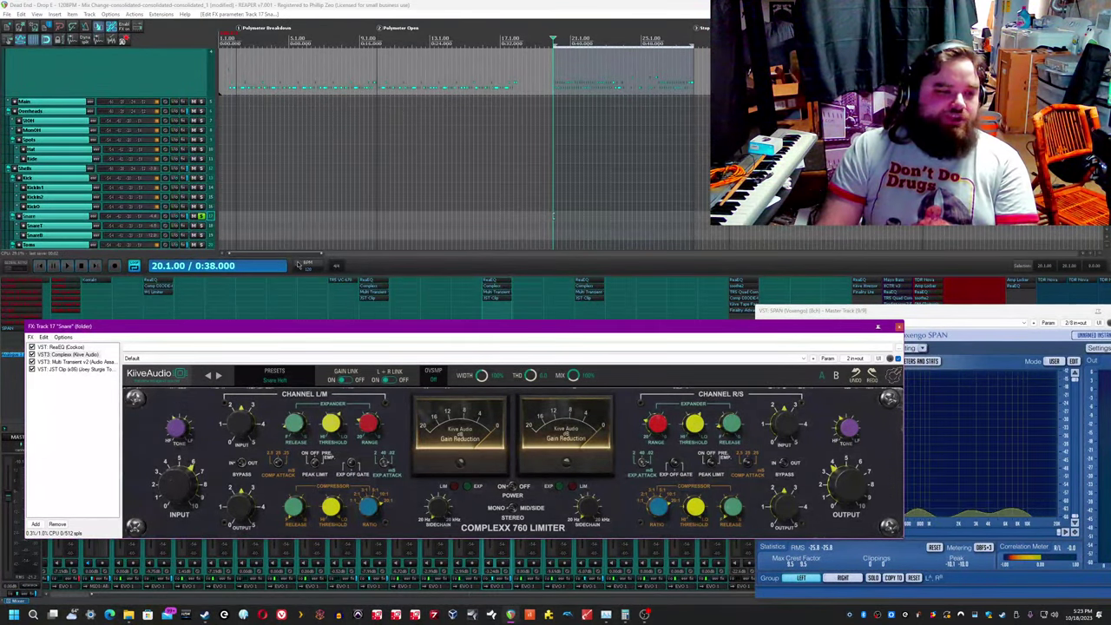
left_click(430, 5)
key("ctrl+s")
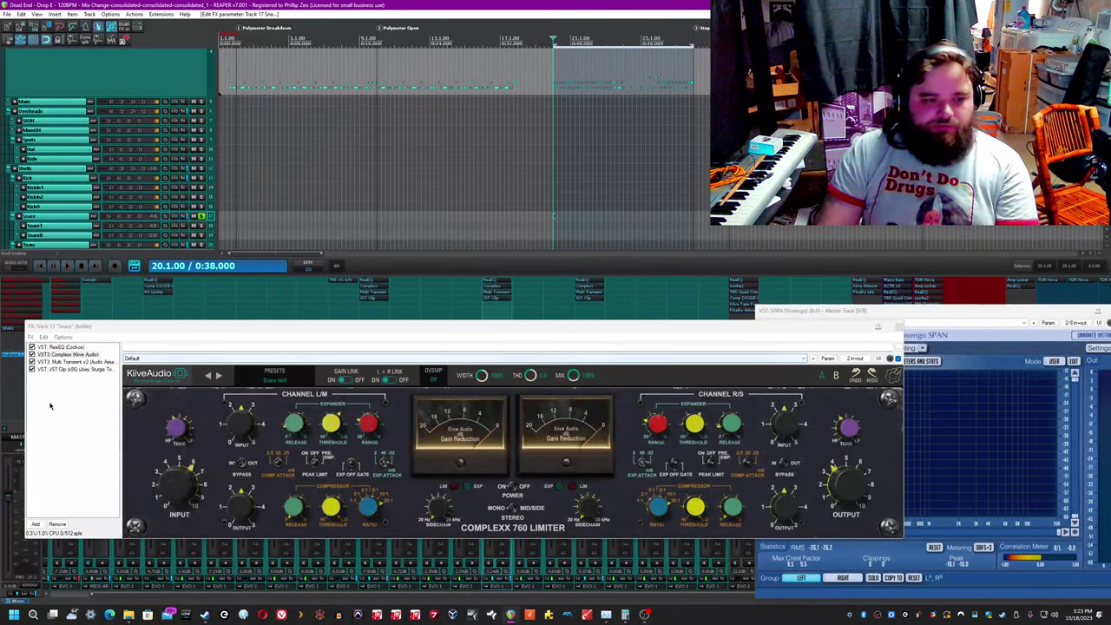
Step: Play the selected section and compare the Snare track with the Complexx limiter bypassed and active
key("space")
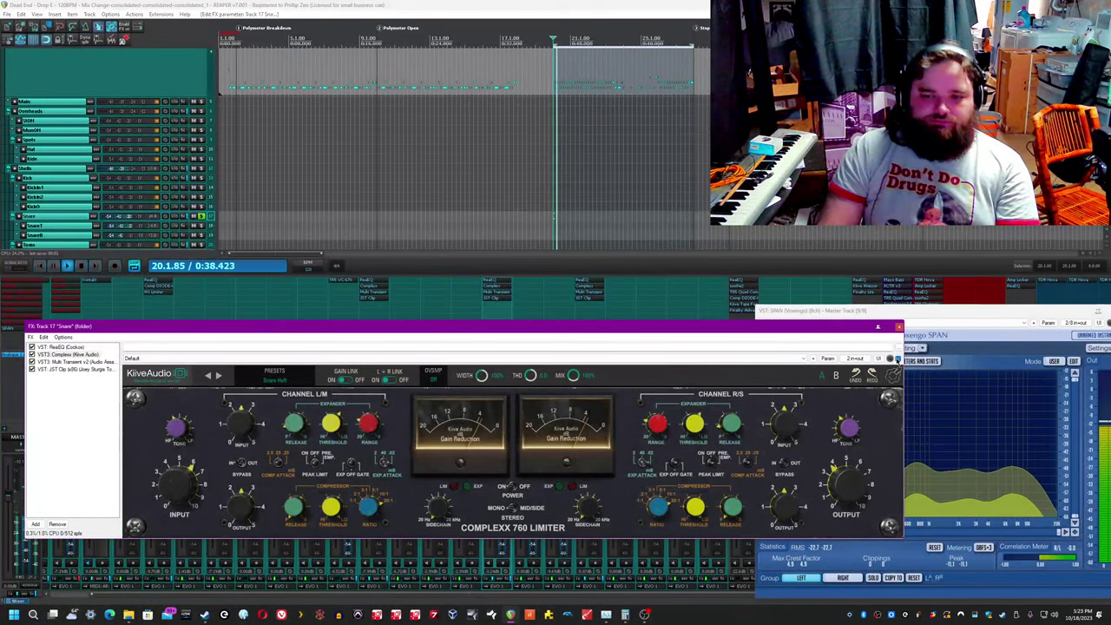
left_click(898, 358)
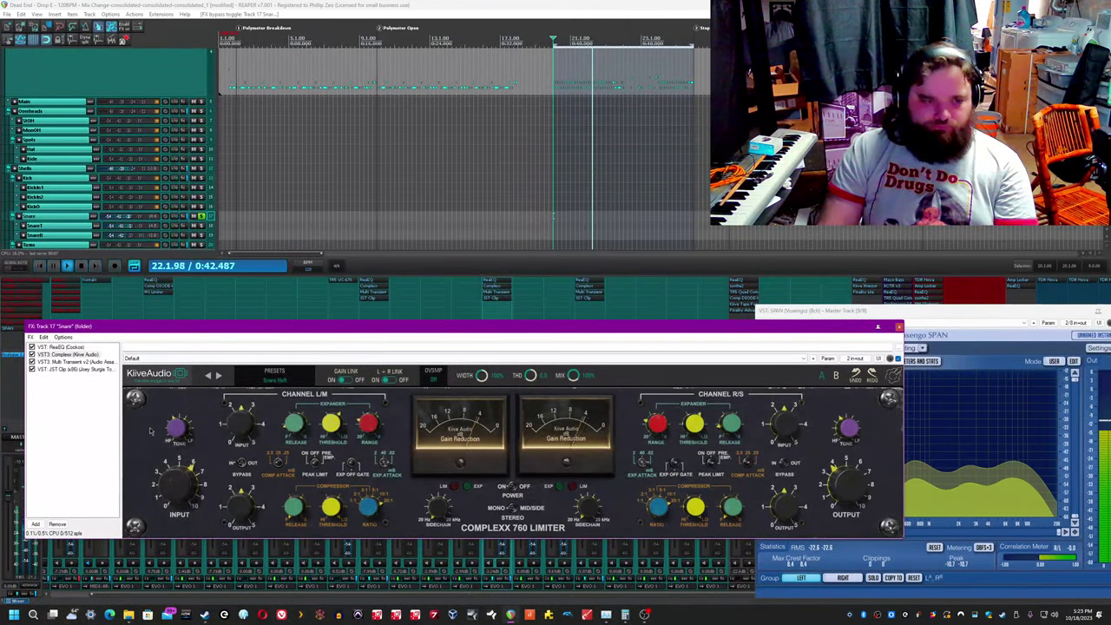
key("space")
Step: Show Multi Transient in the Snare chain, save the project, and position its window over the mixer
left_click(76, 362)
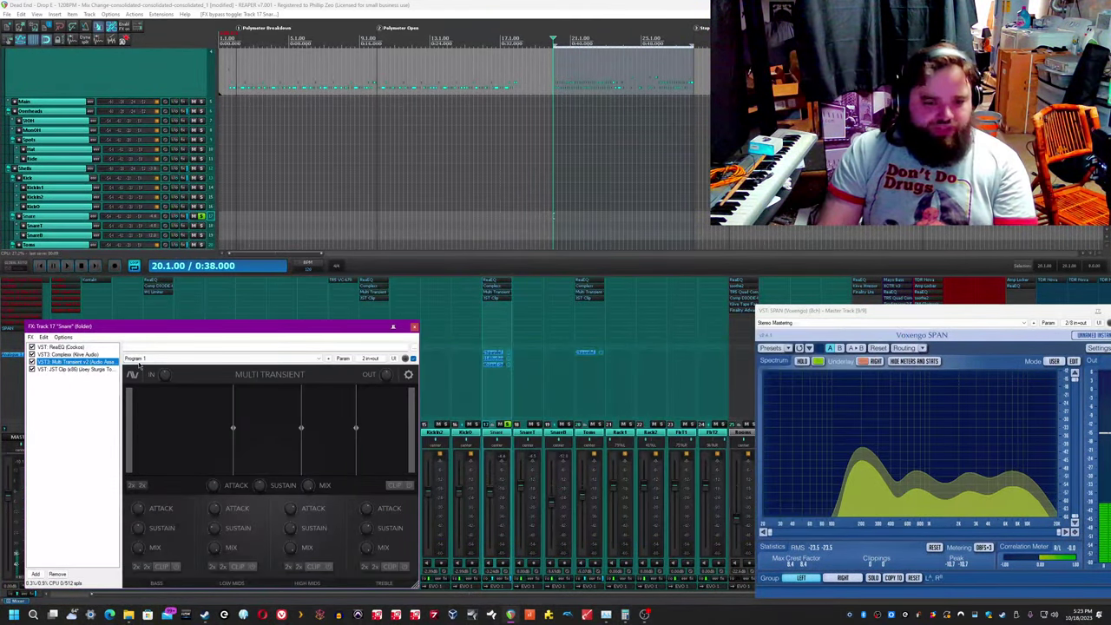
left_click(479, 4)
key("ctrl+s")
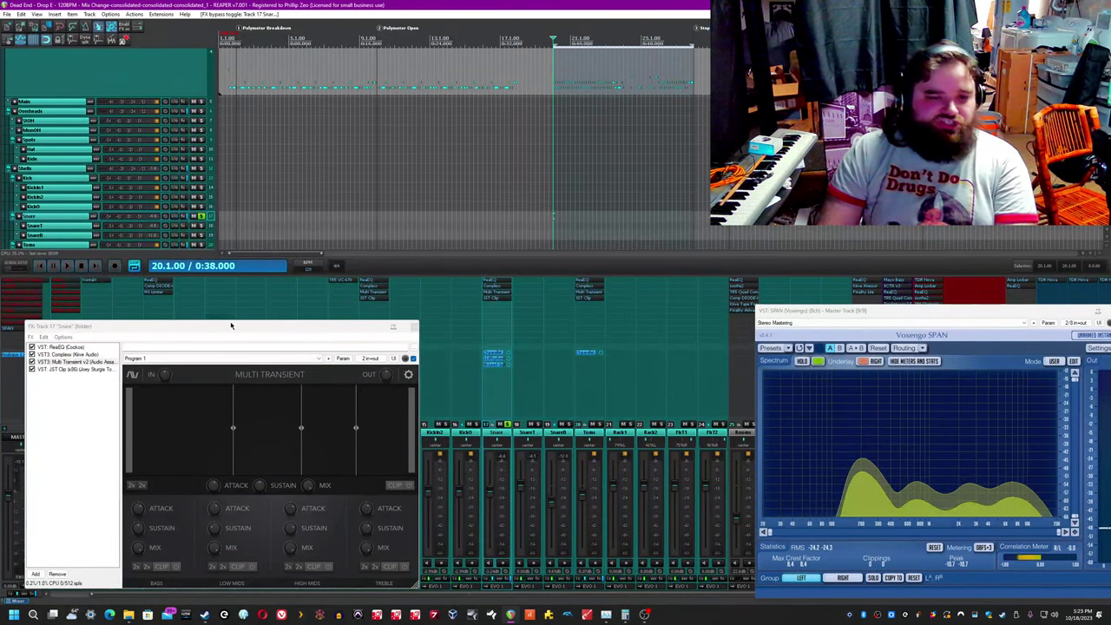
left_click_drag(231, 326, 401, 286)
Step: Play the selected section and examine Multi Transient's crossover points and low-mids attack, sustain and mix settings on the Snare
key("space")
key("space")
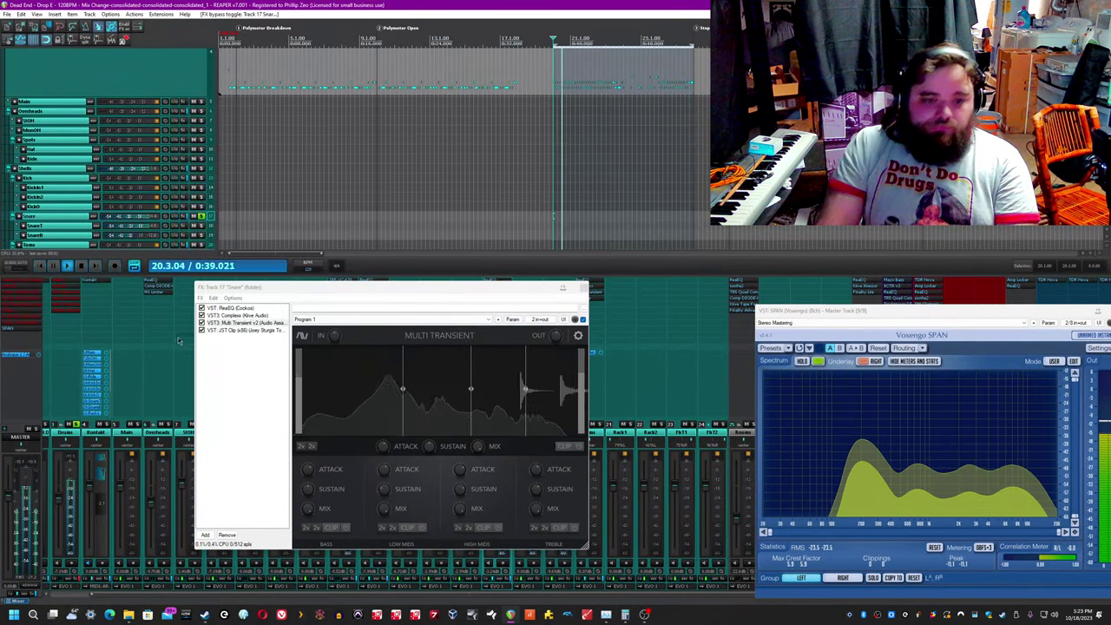
mouse_move(386, 451)
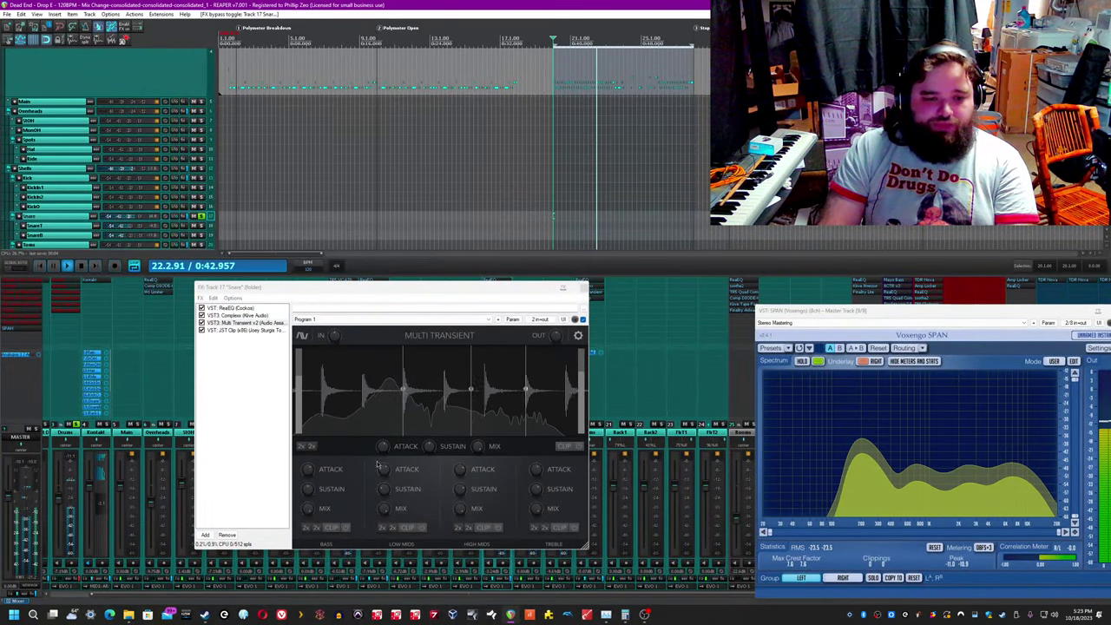
key("space")
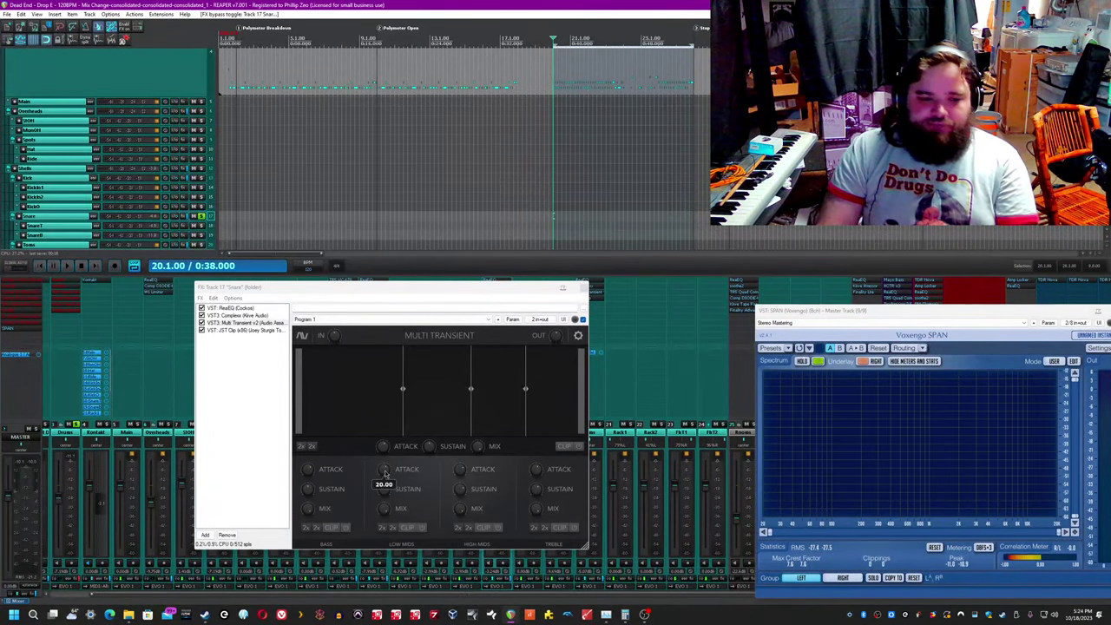
mouse_move(381, 471)
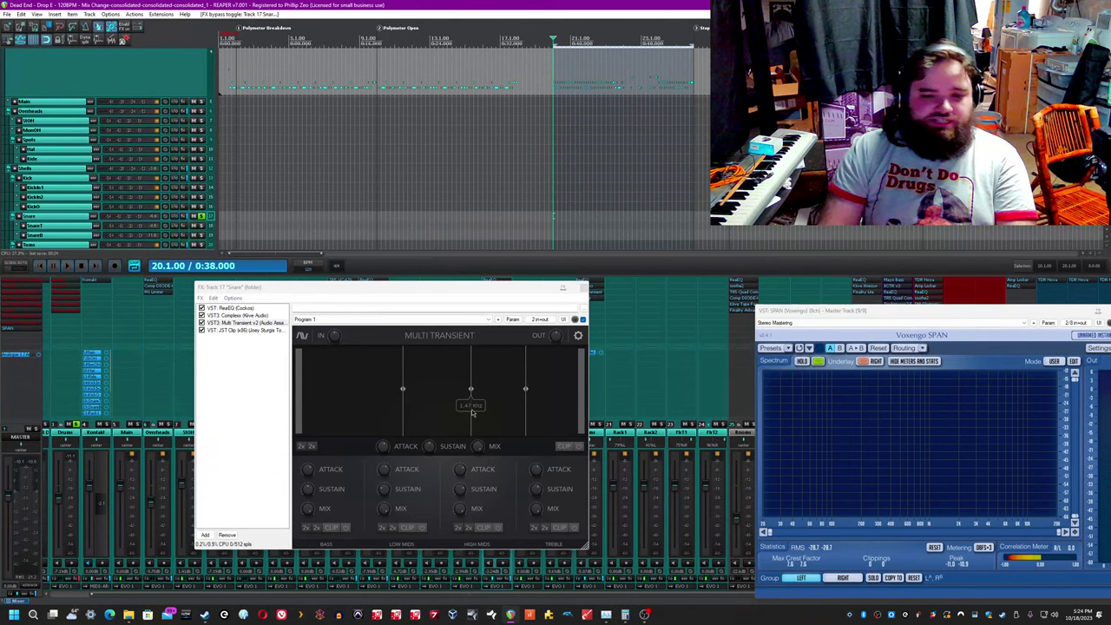
mouse_move(379, 505)
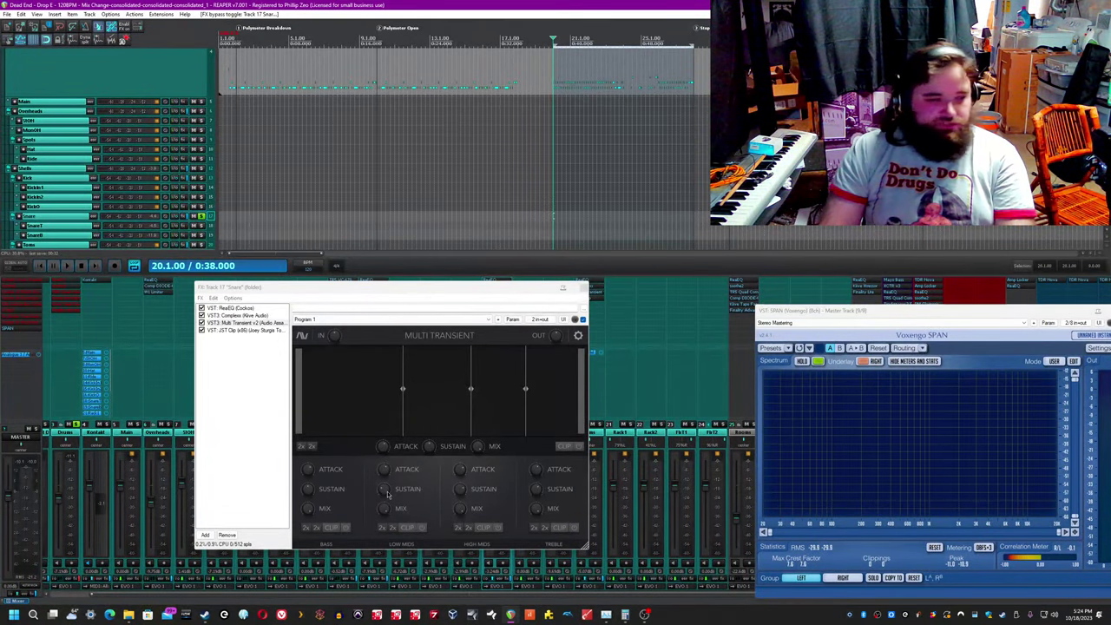
Step: Try different low-mids sustain amounts in the Snare's Multi Transient, including 40.80, while playing the selected section
key("space")
left_click_drag(387, 495, 404, 446)
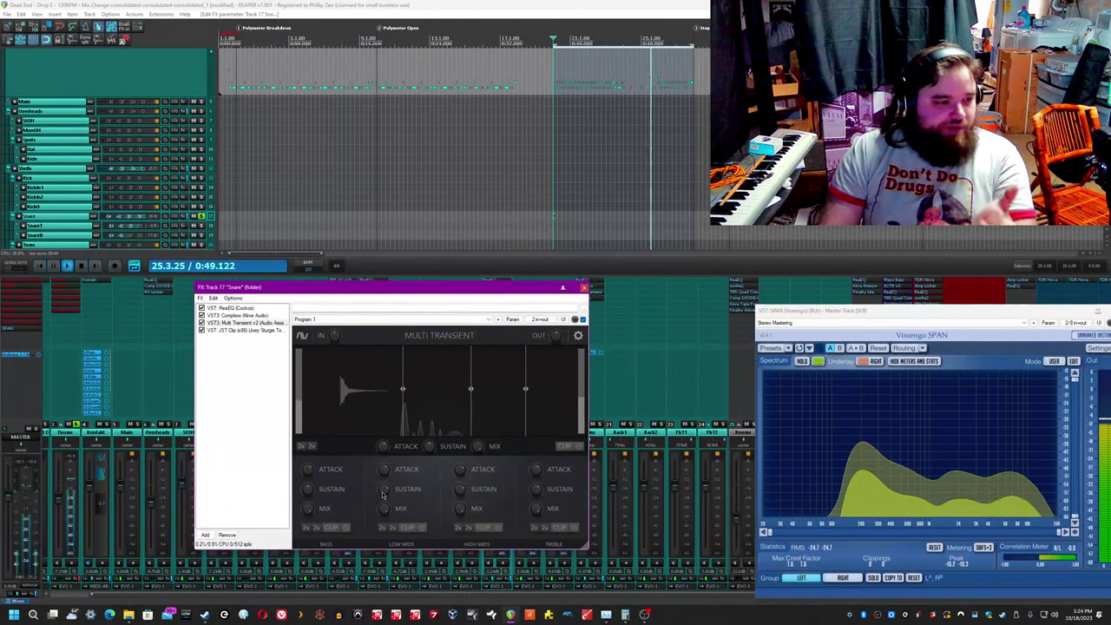
mouse_move(388, 493)
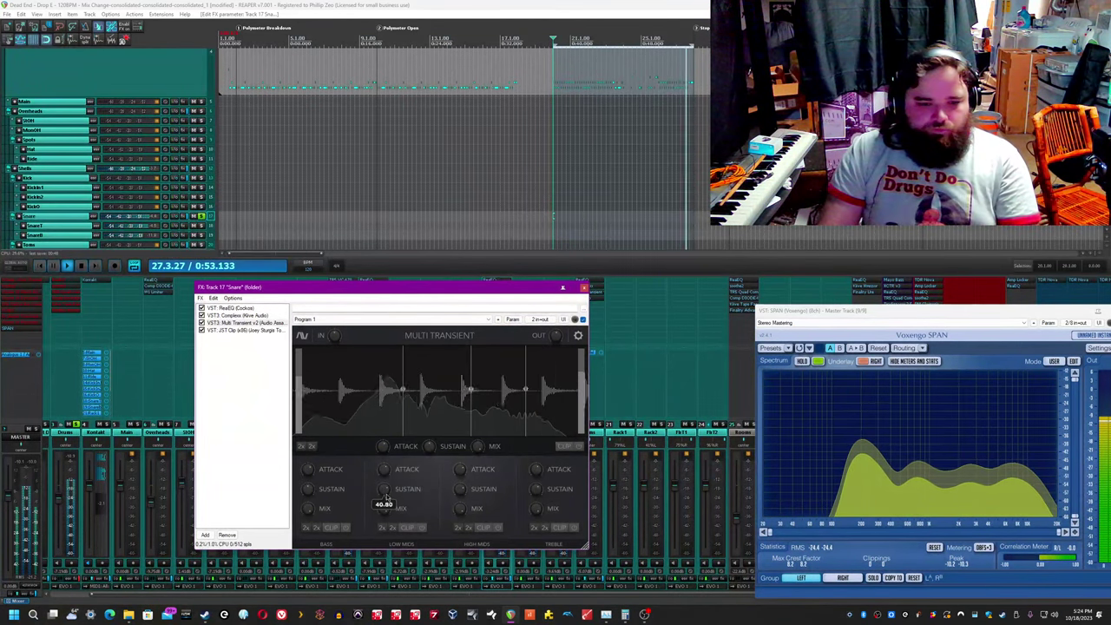
left_click_drag(380, 528, 376, 544)
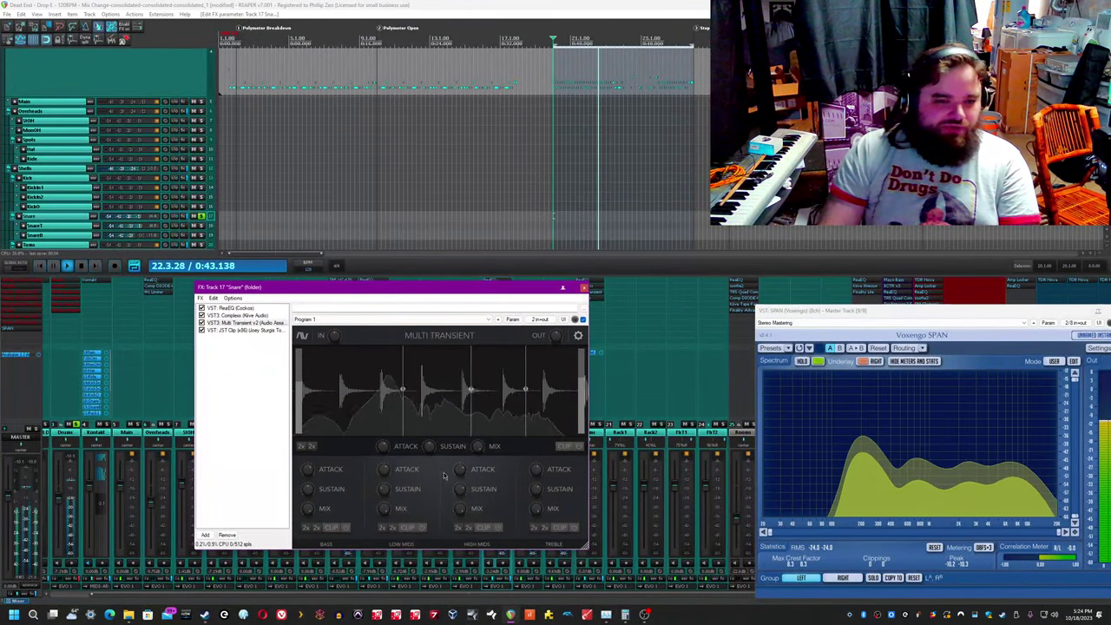
left_click(529, 4)
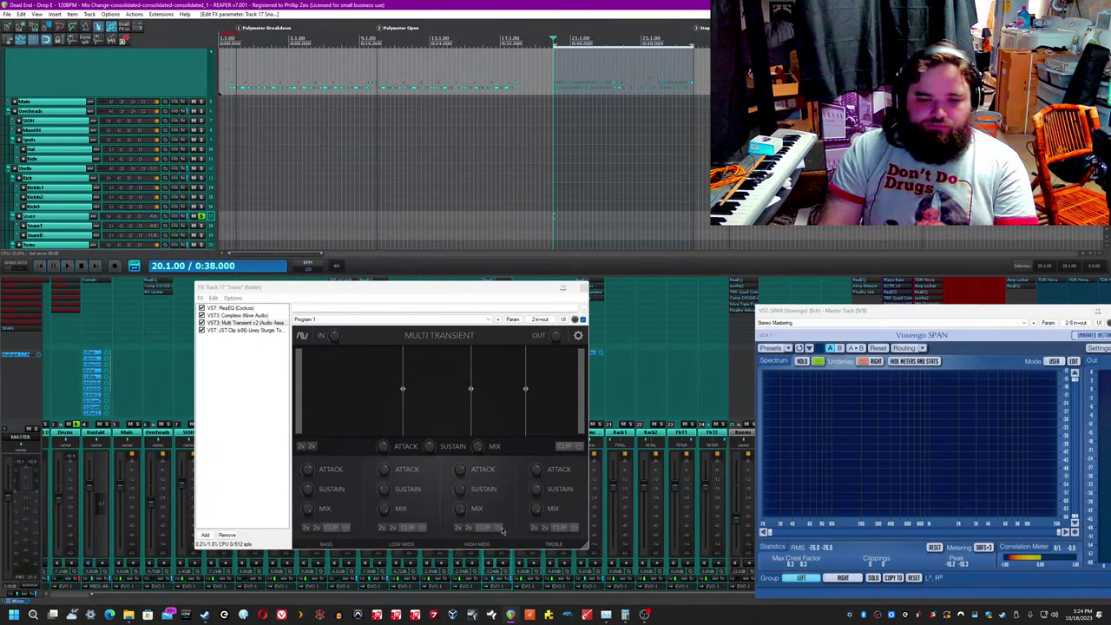
Step: Examine Multi Transient's high-mids and treble controls while playing the Snare section
key("space")
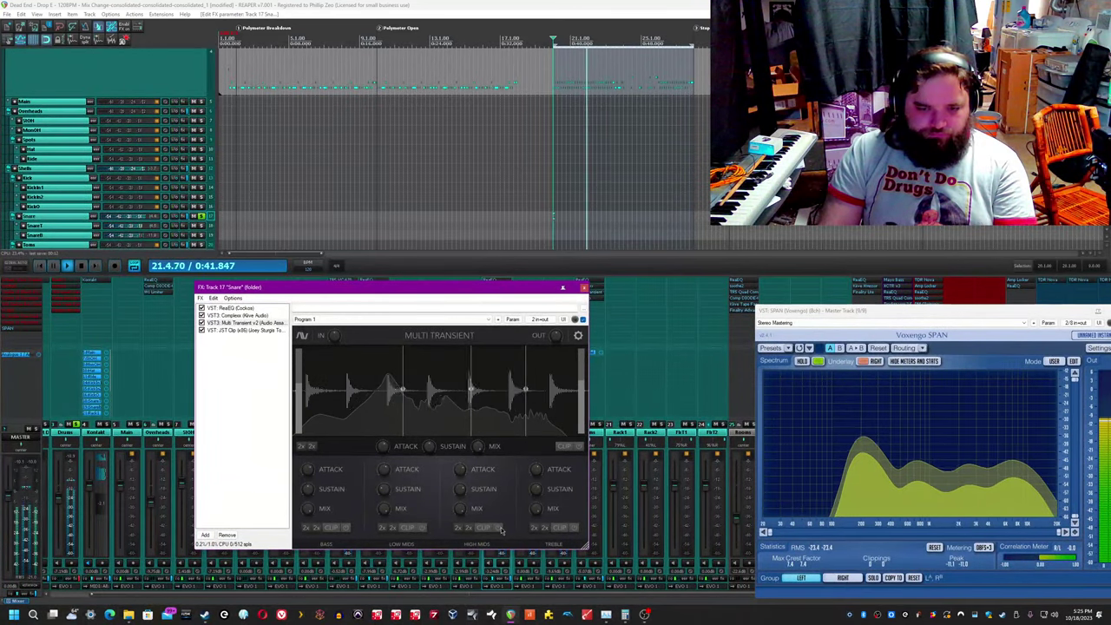
key("space")
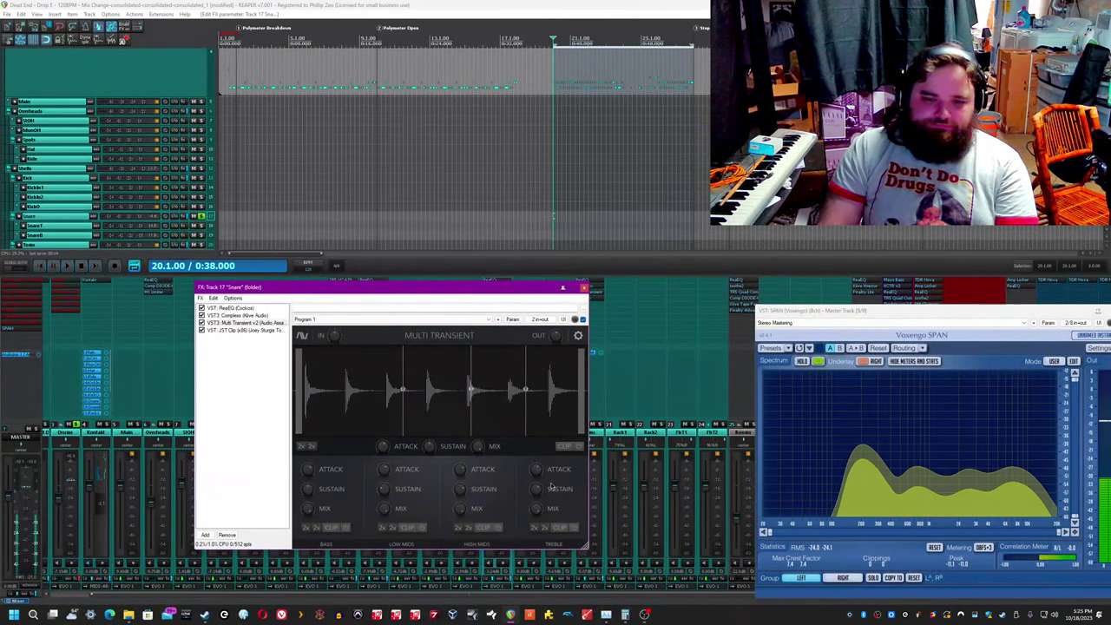
mouse_move(539, 469)
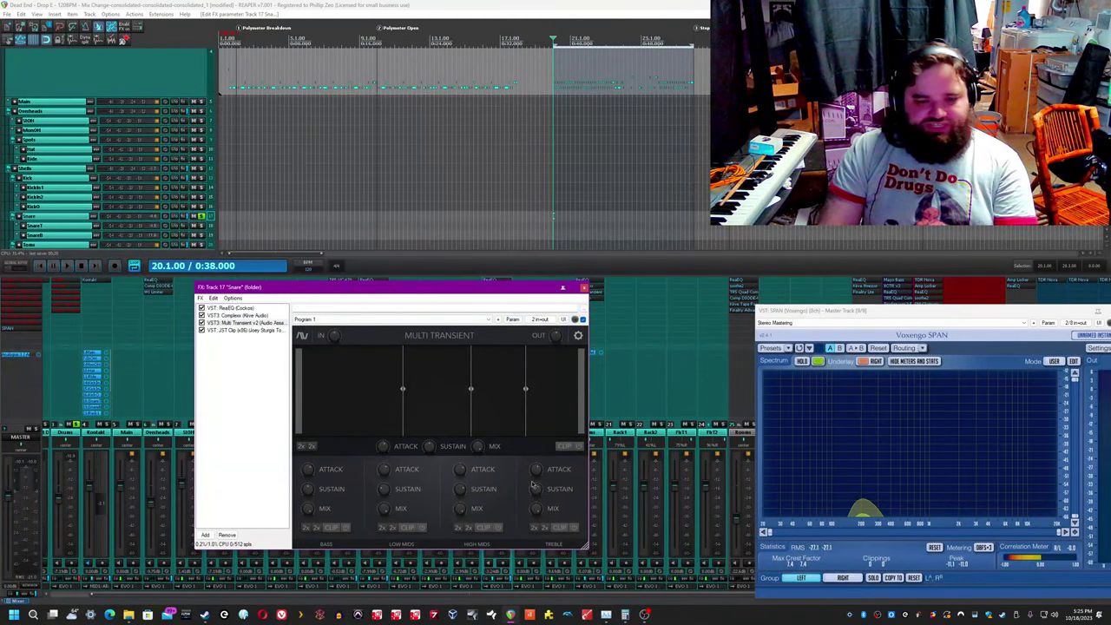
key("space")
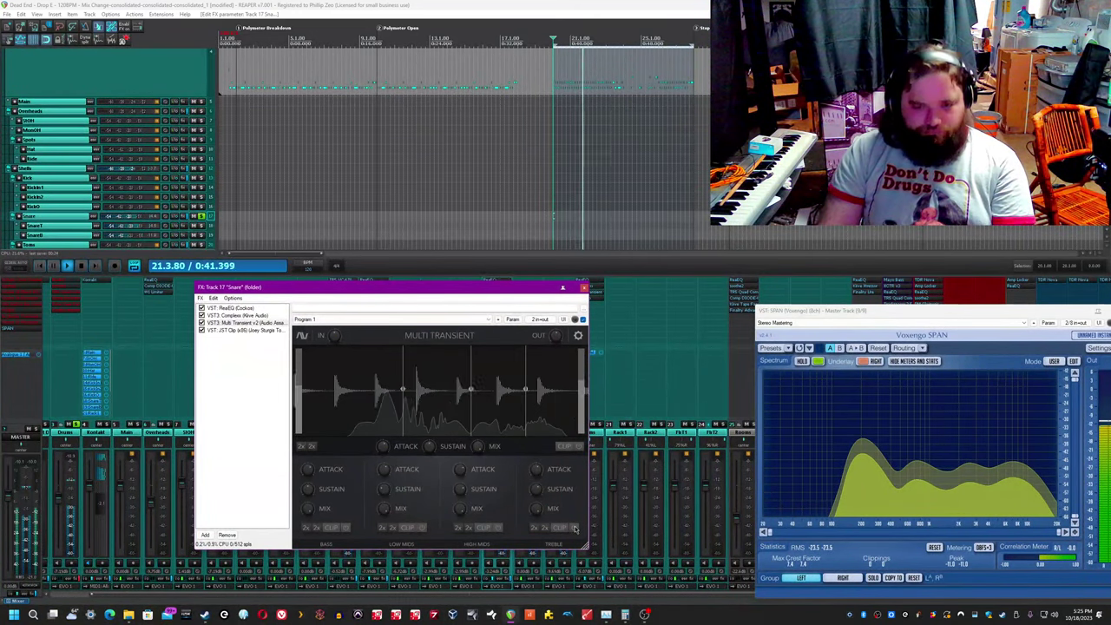
left_click(493, 4)
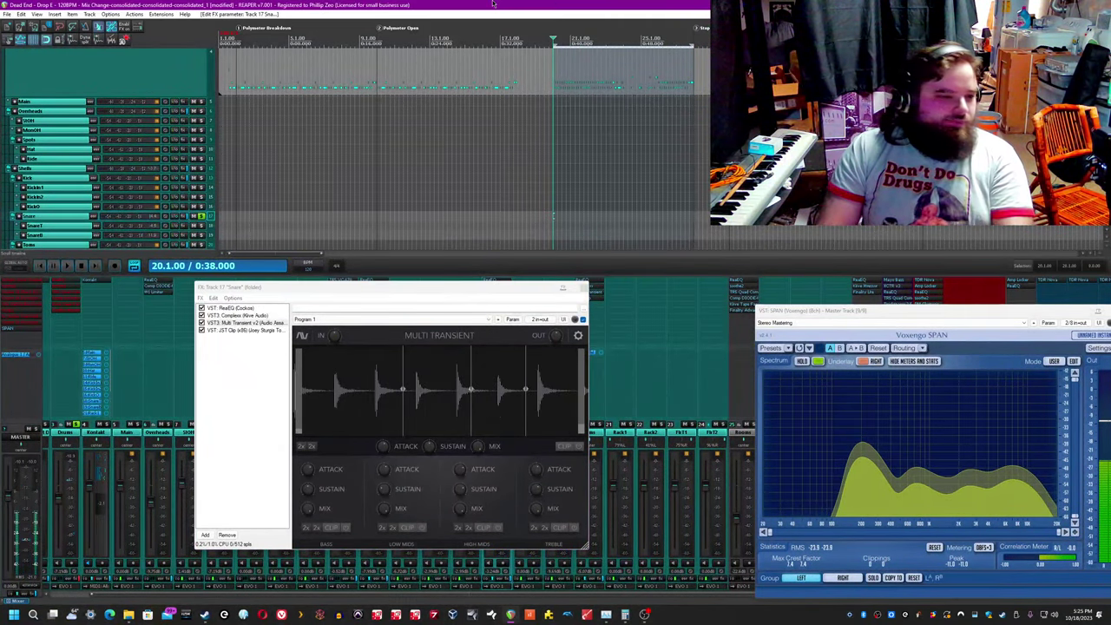
key("space")
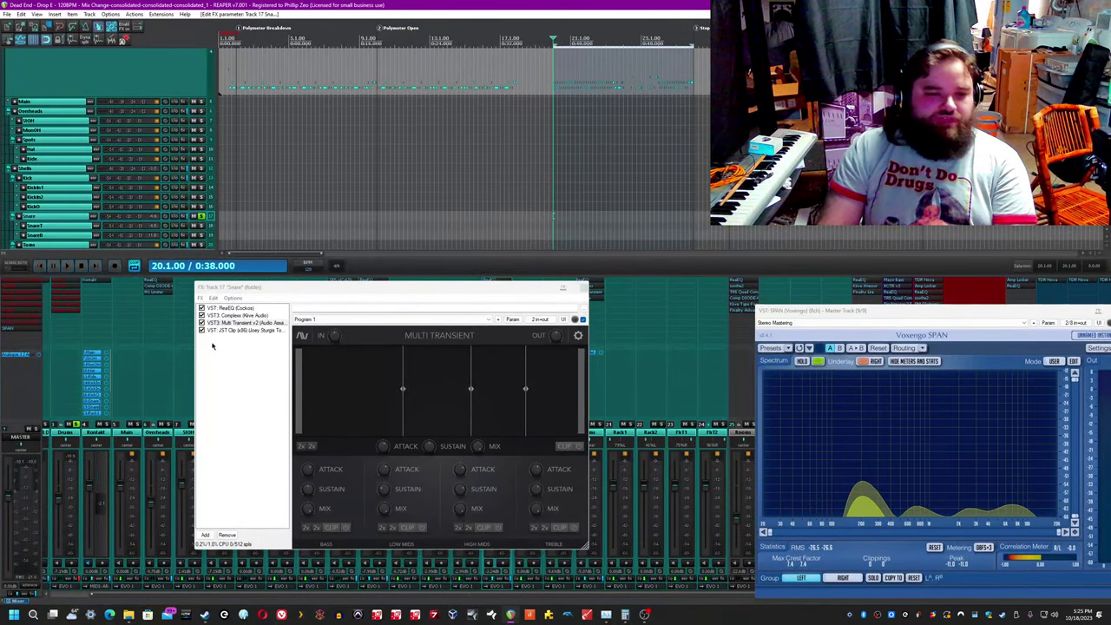
Step: Play the selected section and compare the Snare track with Multi Transient bypassed and active
key("space")
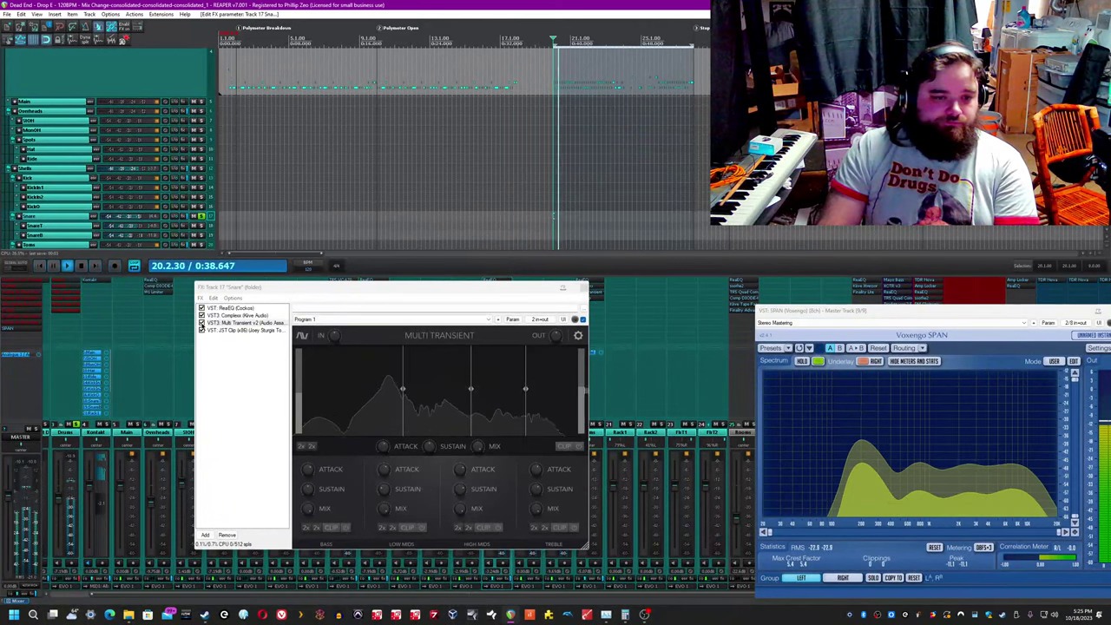
left_click(201, 323)
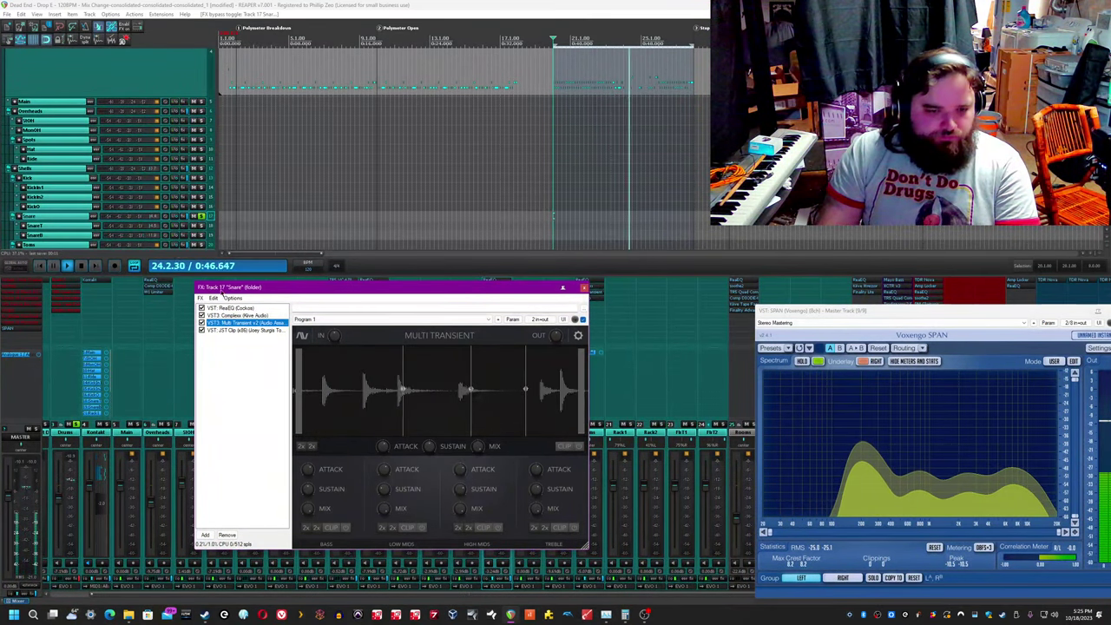
key("space")
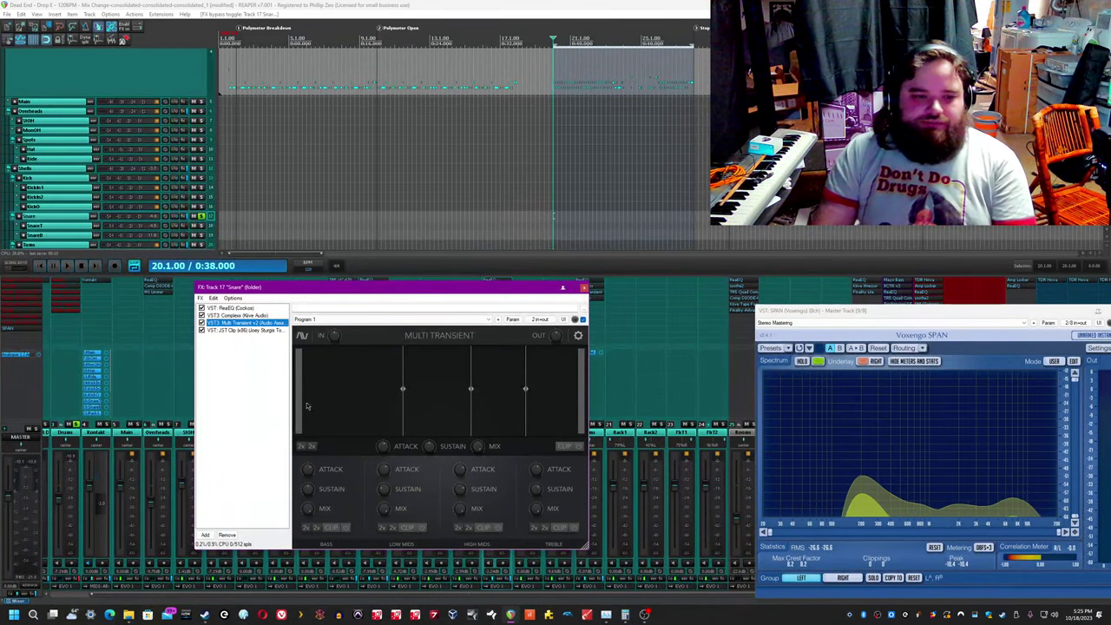
left_click(437, 4)
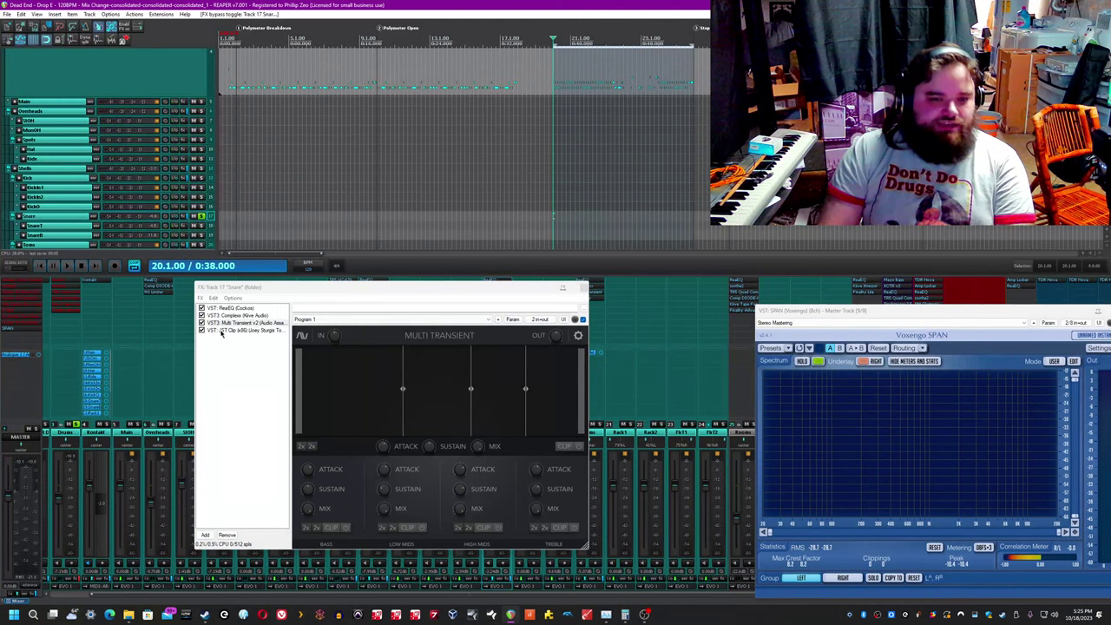
Step: Show JST Clip in the Snare chain, compare the playback with it bypassed and active, and close the effects window
left_click(224, 330)
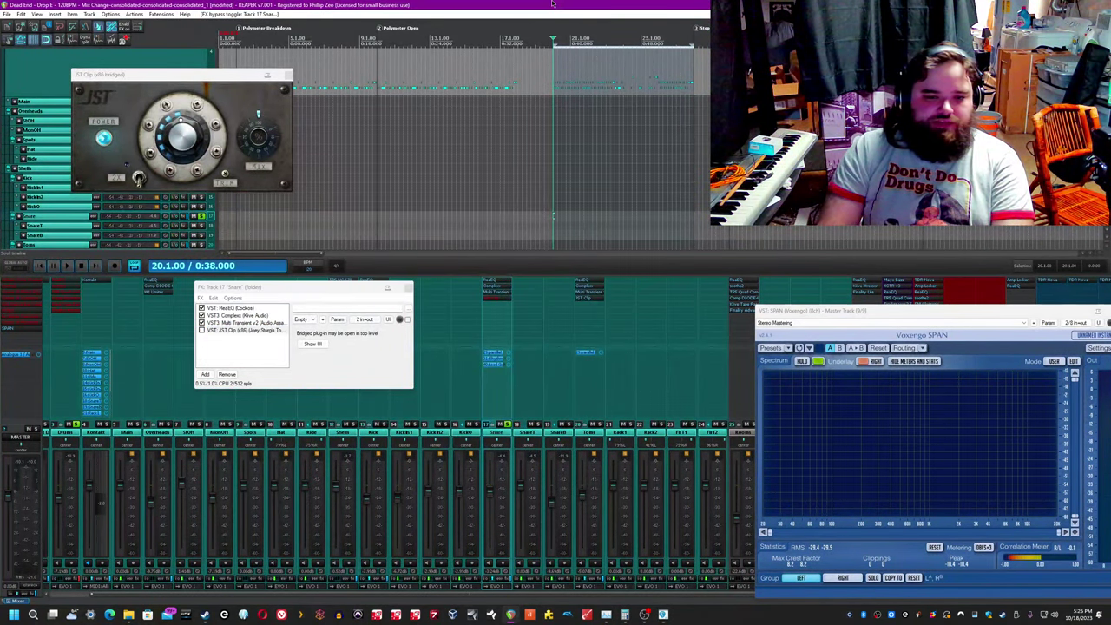
key("space")
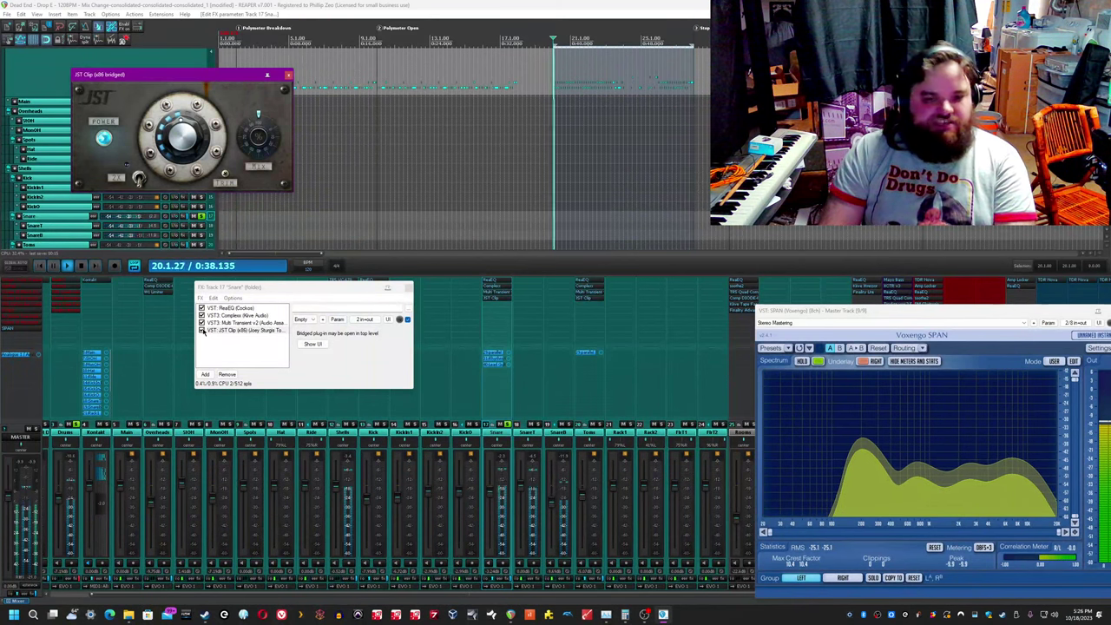
left_click(201, 333)
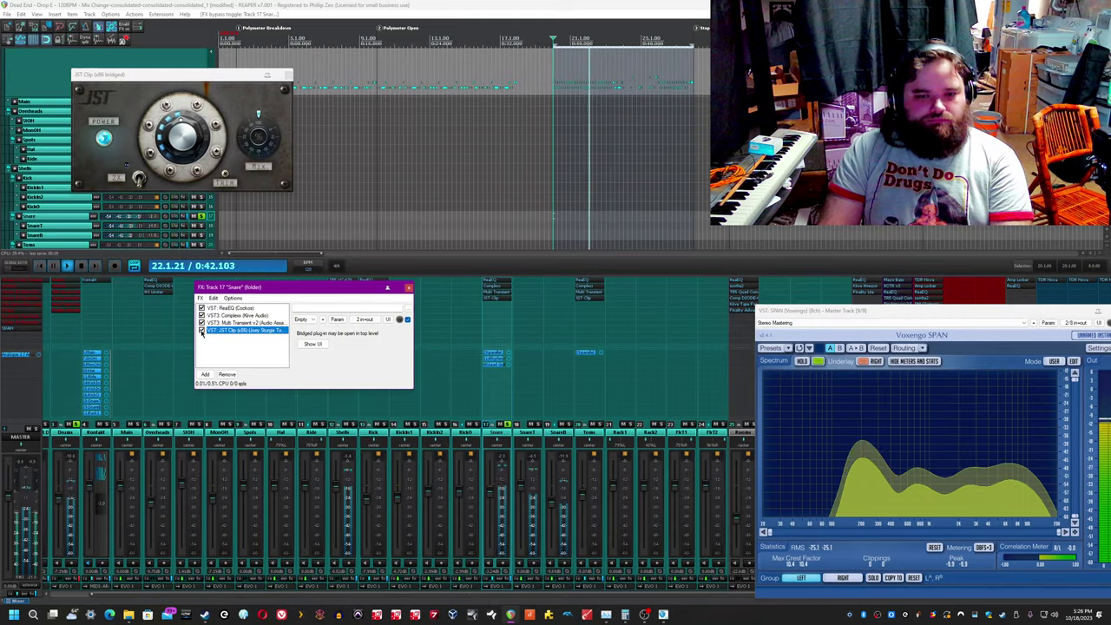
left_click(408, 287)
key("space")
Step: Solo the Toms track instead of the Snare and play its part around bar 41 with the Toms effects window moved below
left_click(508, 423)
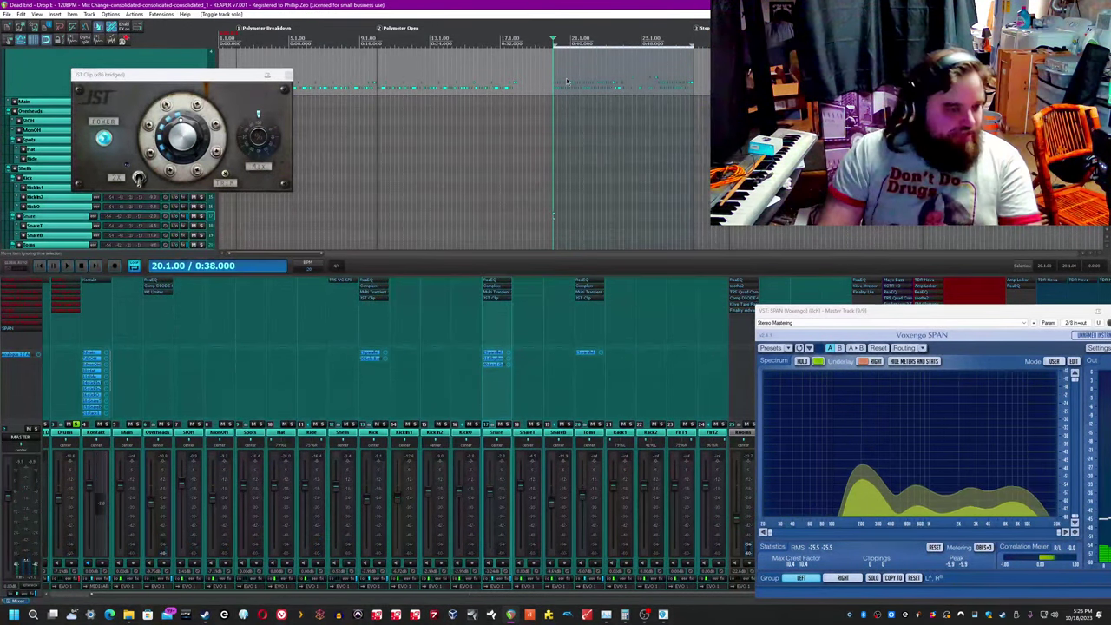
left_click(605, 433)
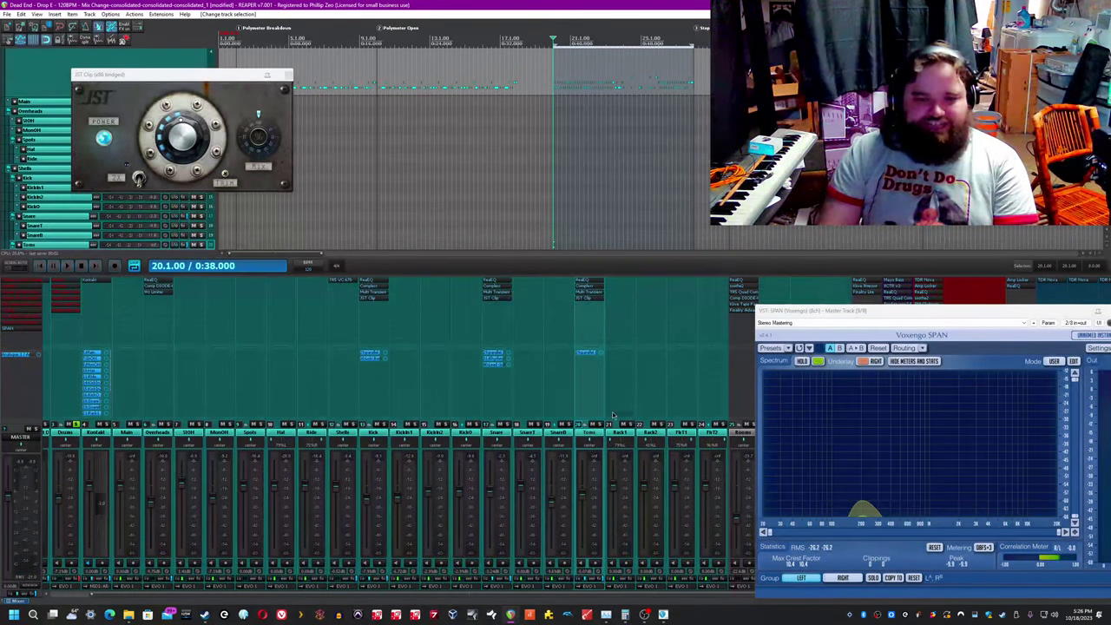
left_click(600, 424)
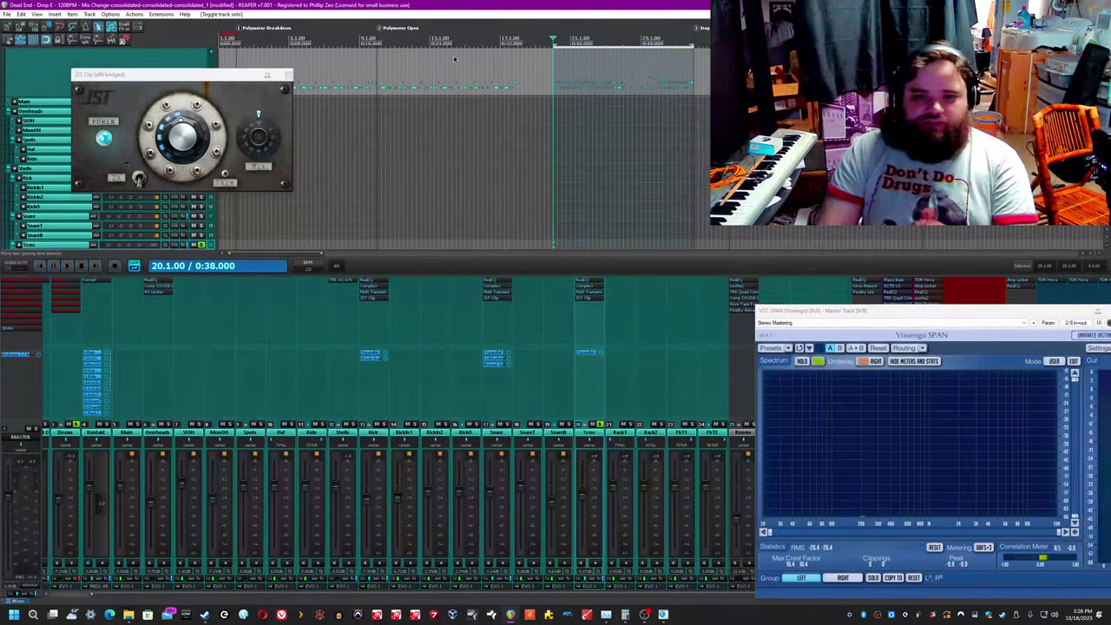
key("space")
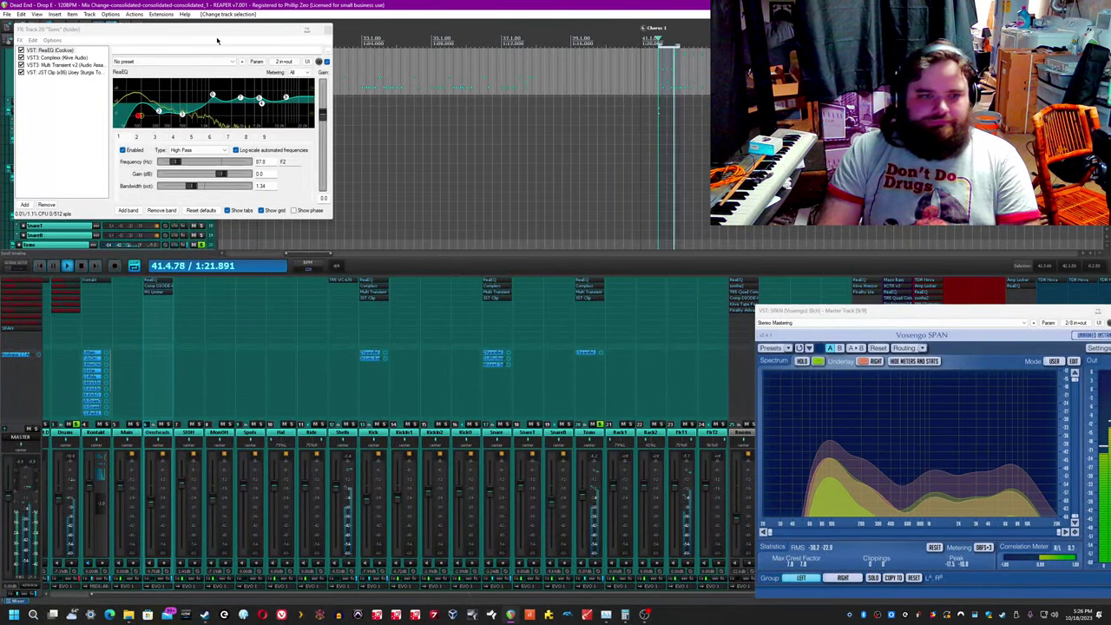
left_click_drag(220, 29, 461, 190)
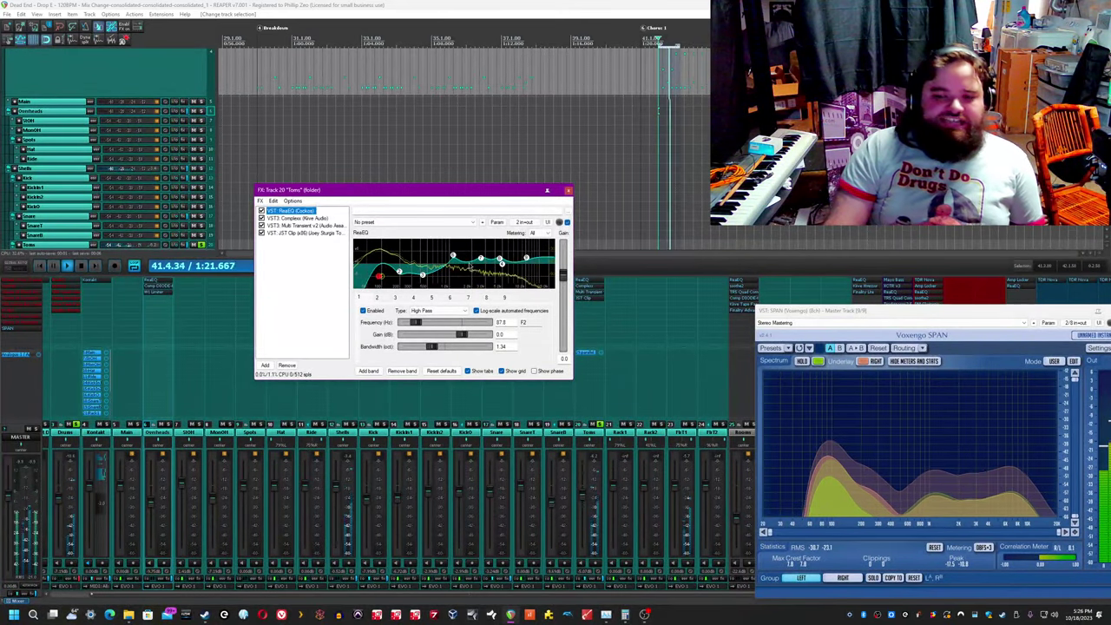
Step: Flip all ReaEQ bands on the Toms track during playback, and flip them back to compare the two curves
right_click(461, 282)
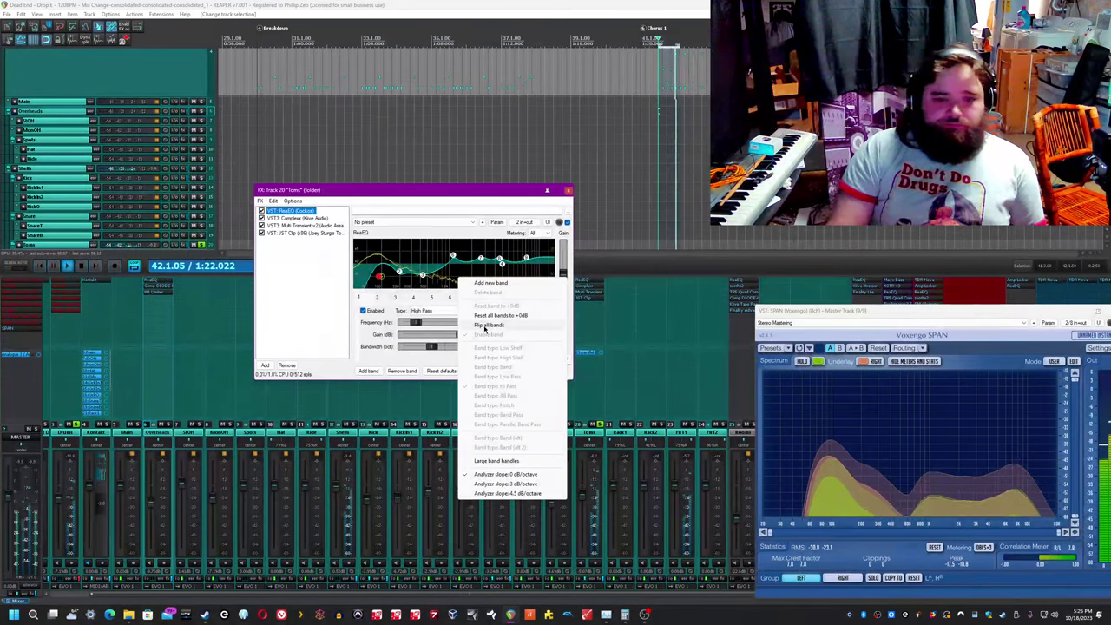
left_click(487, 325)
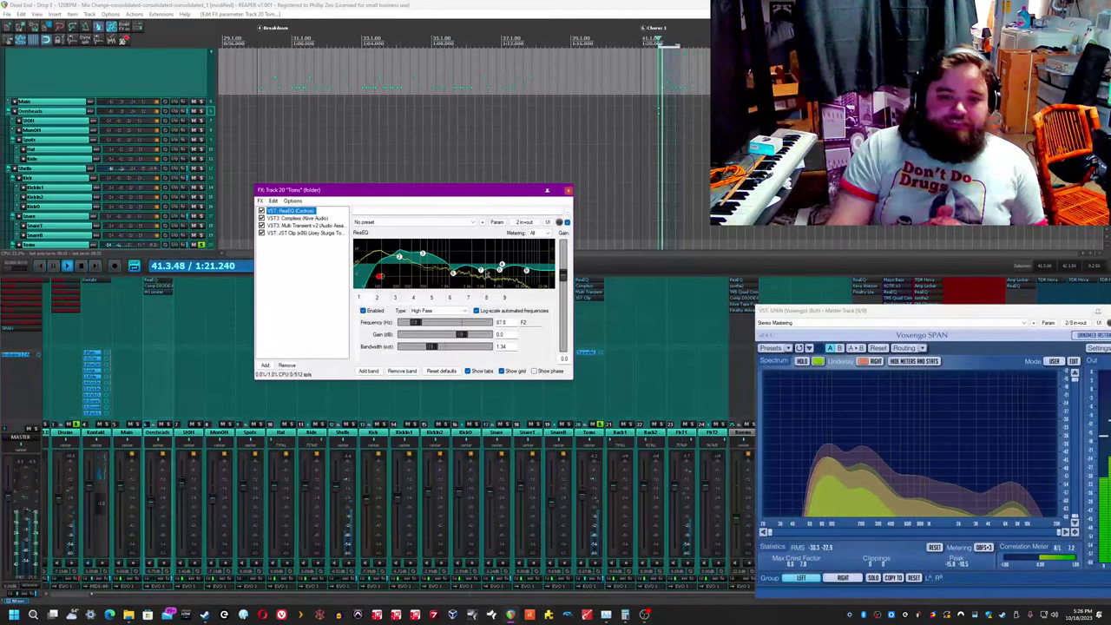
right_click(488, 242)
left_click(537, 287)
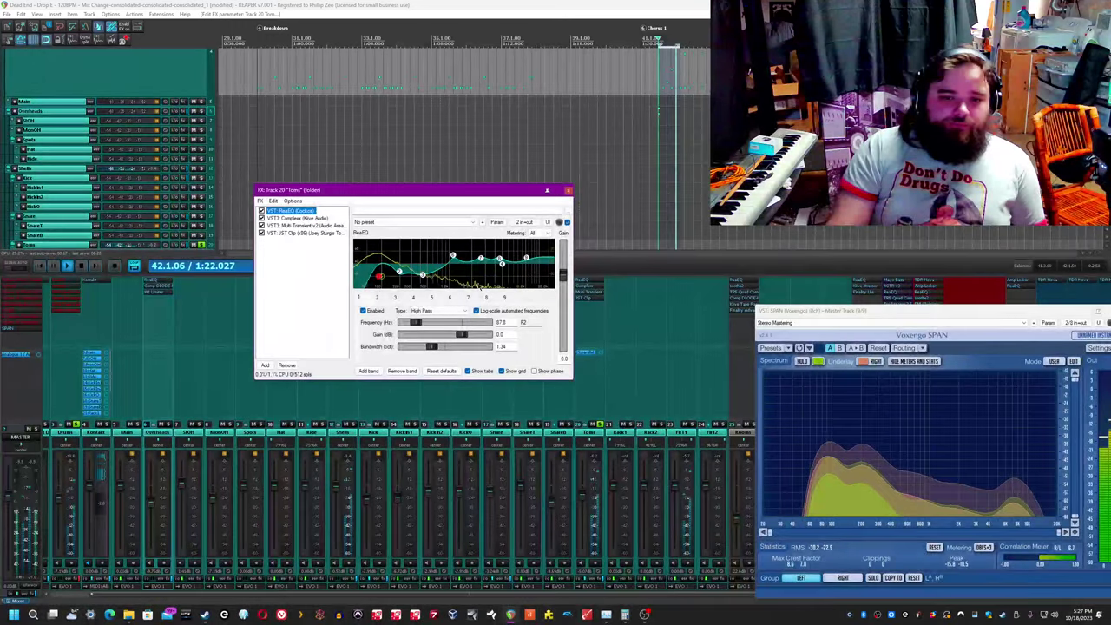
Step: Show Complexx in the Toms chain, examine its channel L/M compressor controls, and compare the Toms with it bypassed and active
left_click(304, 218)
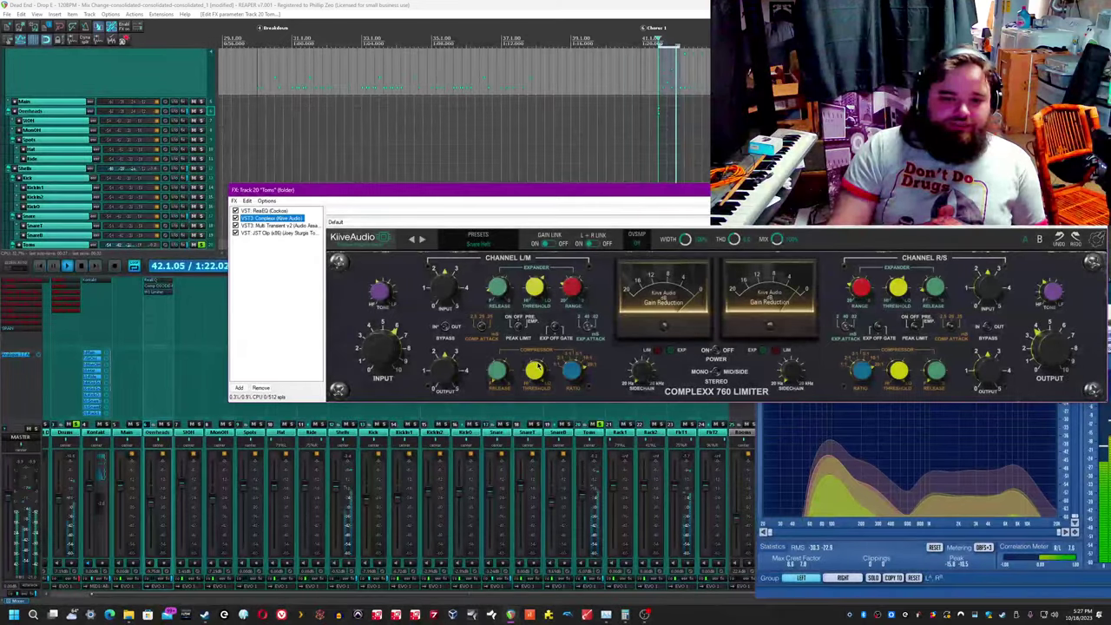
left_click(498, 370)
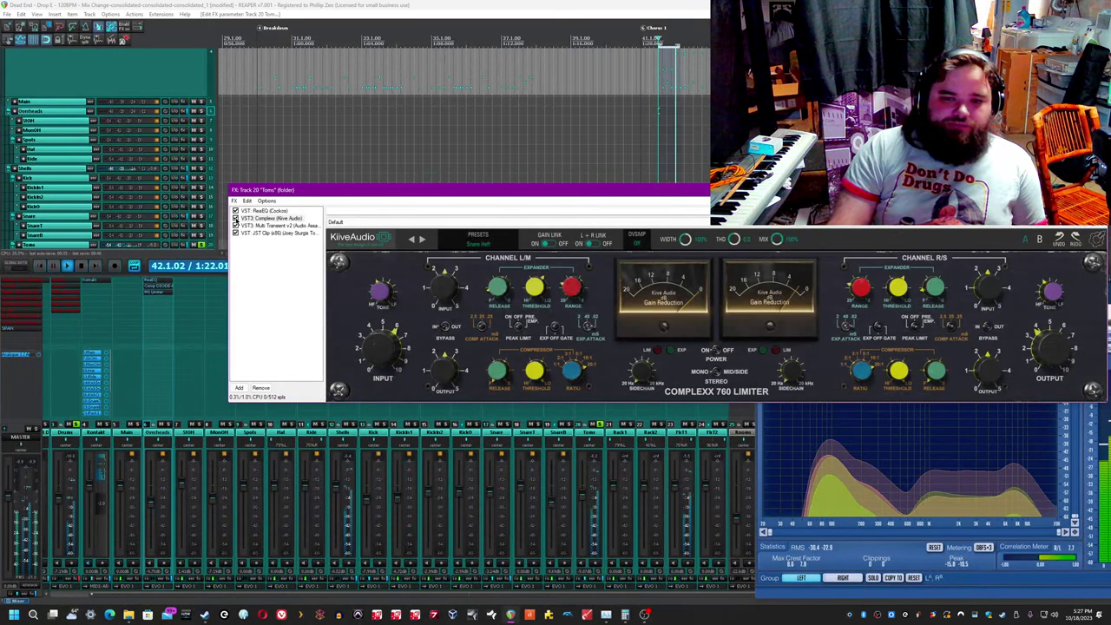
left_click(236, 219)
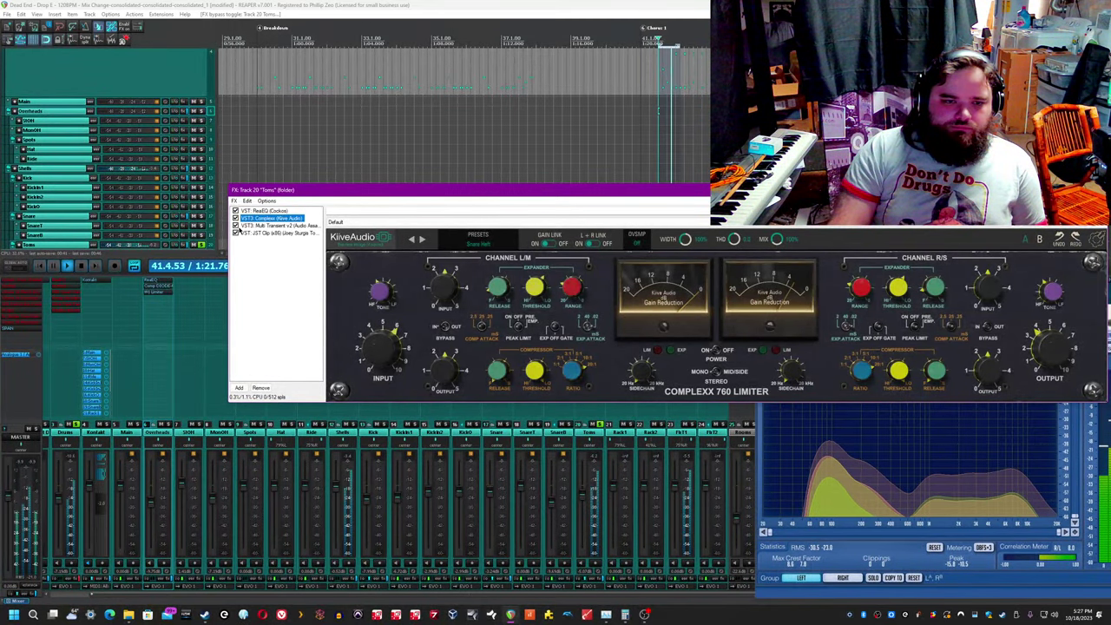
Step: Show Multi Transient in the Toms chain, compare the Toms with it bypassed and active, and bring up JST Clip
left_click(271, 224)
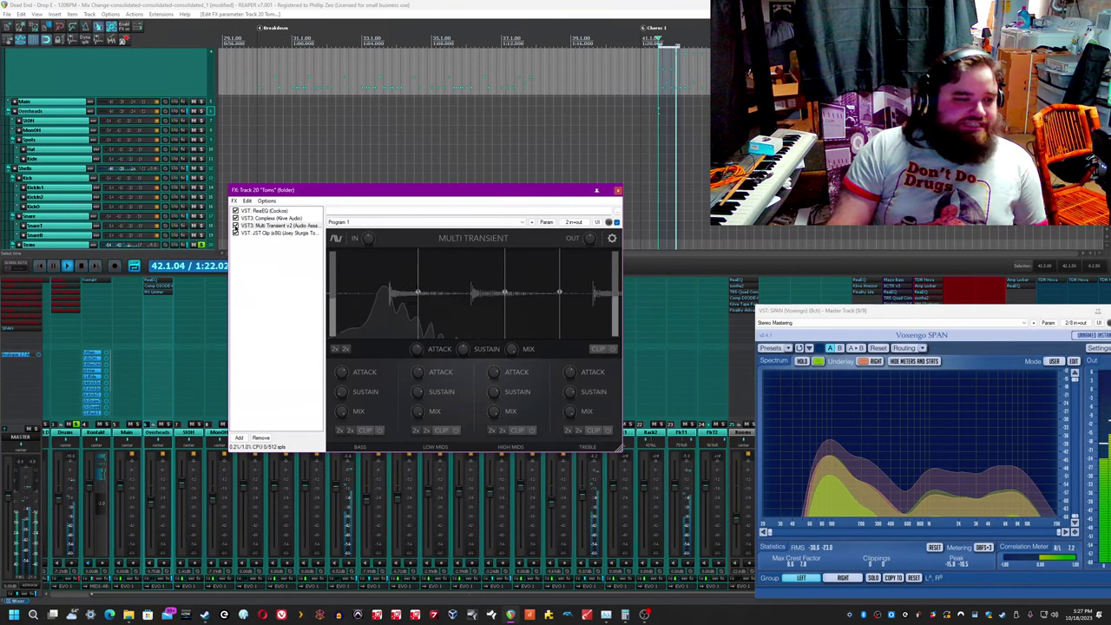
left_click(235, 226)
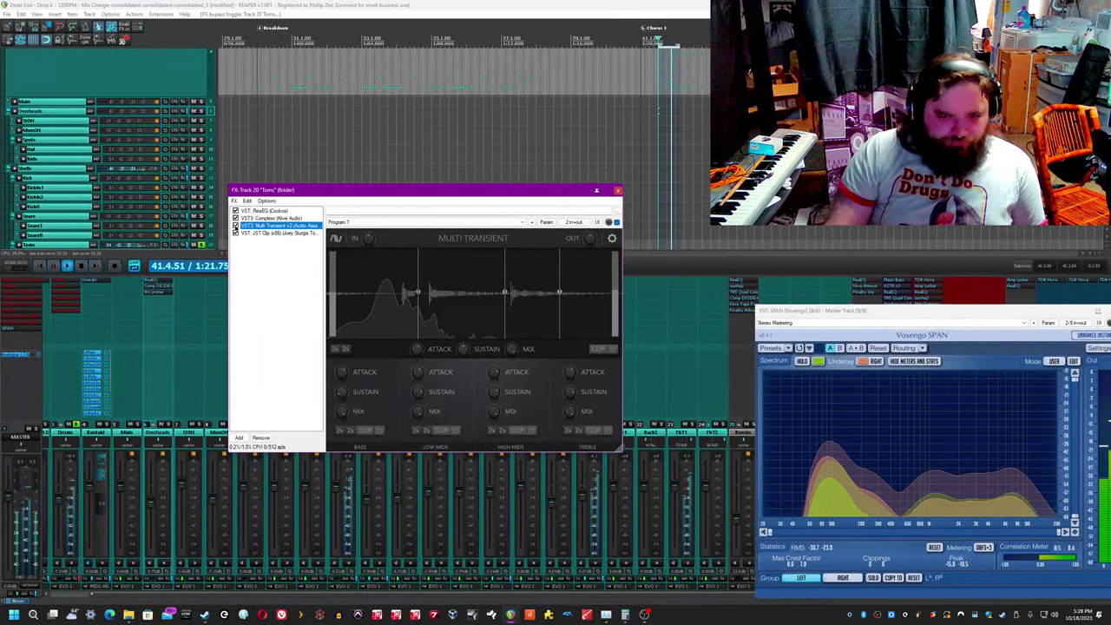
left_click(257, 233)
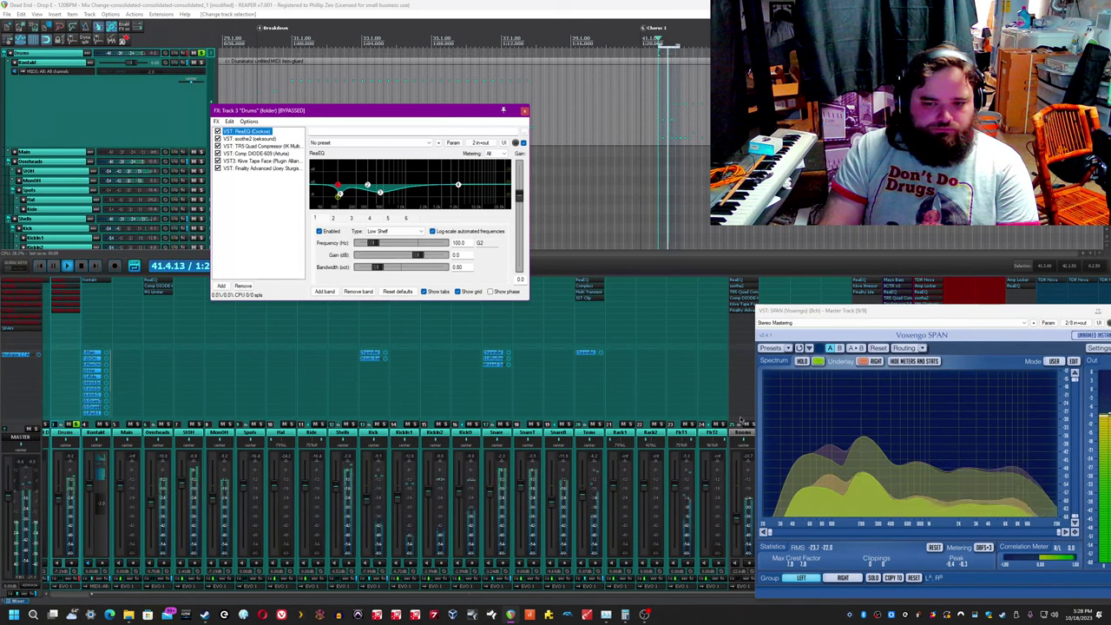
Step: Mute the Rooms track, stop playback, and close the Toms effects and JST Clip windows
left_click(746, 426)
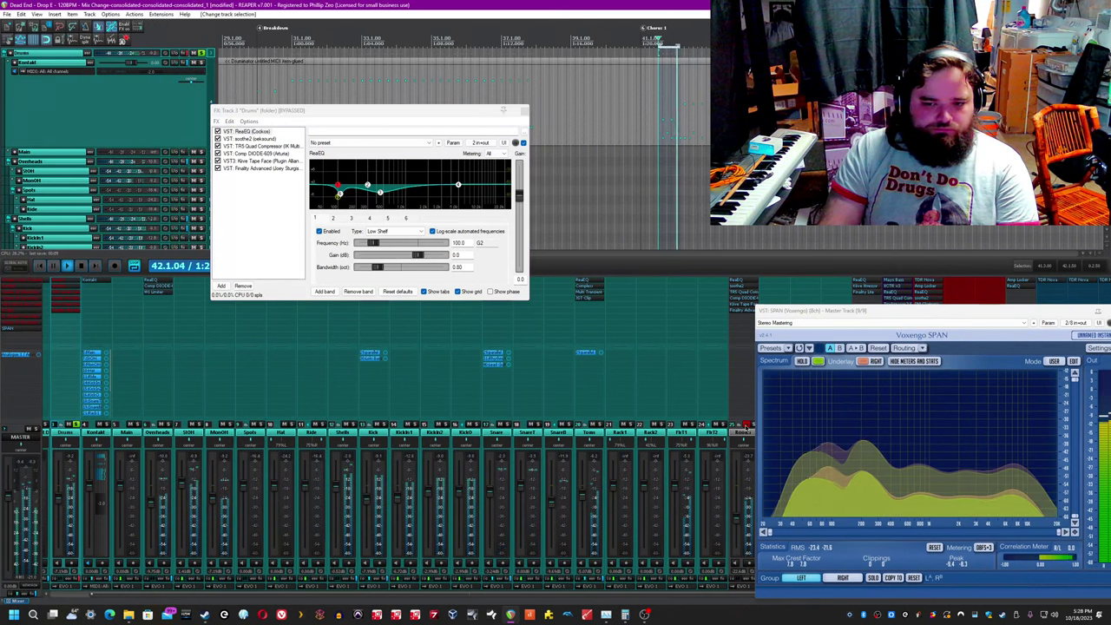
left_click(743, 426)
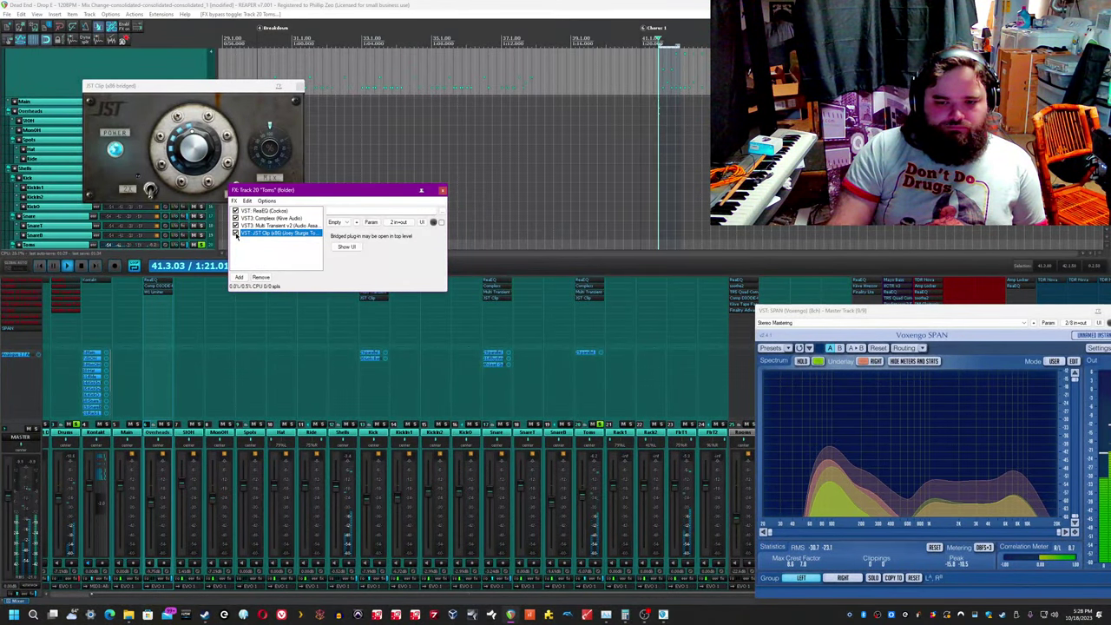
left_click(442, 190)
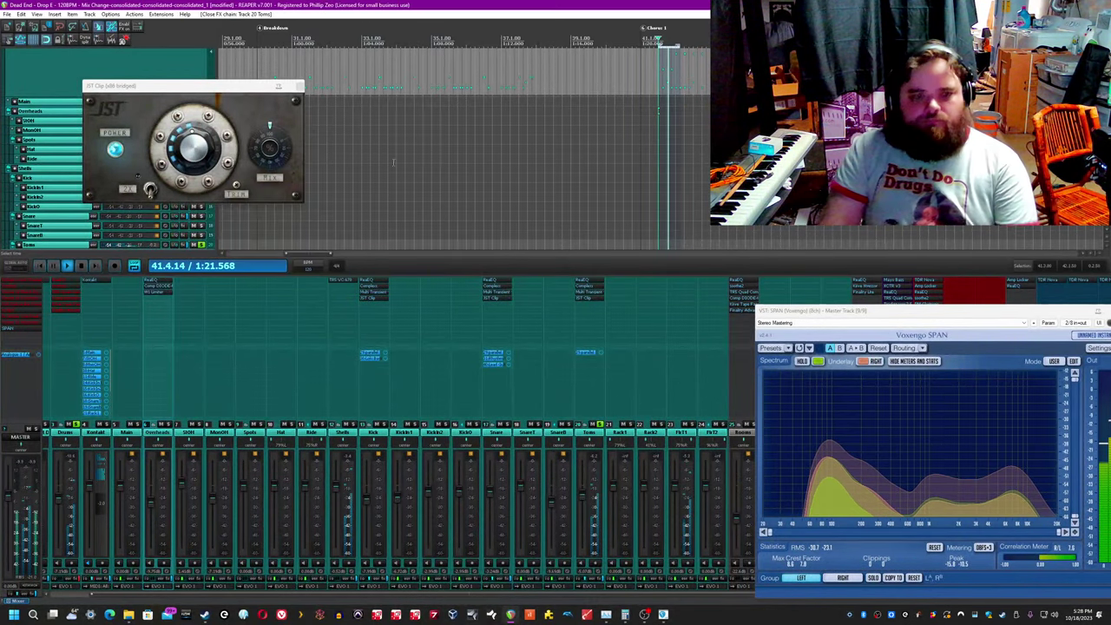
key("space")
left_click(300, 87)
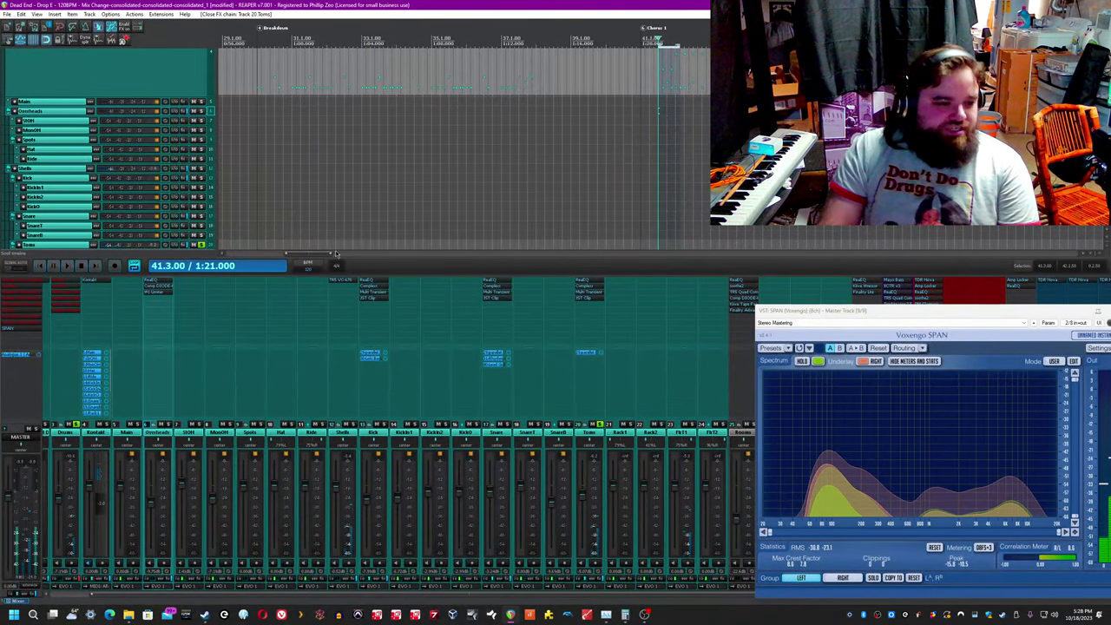
Step: Unsolo the Toms track, then play the soloed Drums folder with its effects chain open
left_click(600, 423)
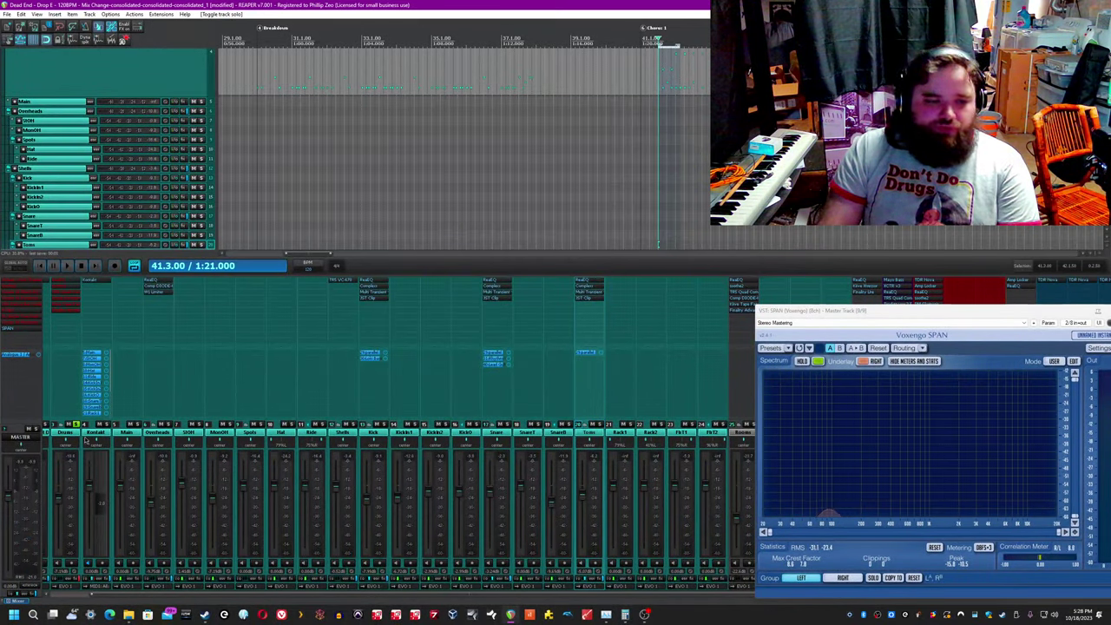
left_click(76, 438)
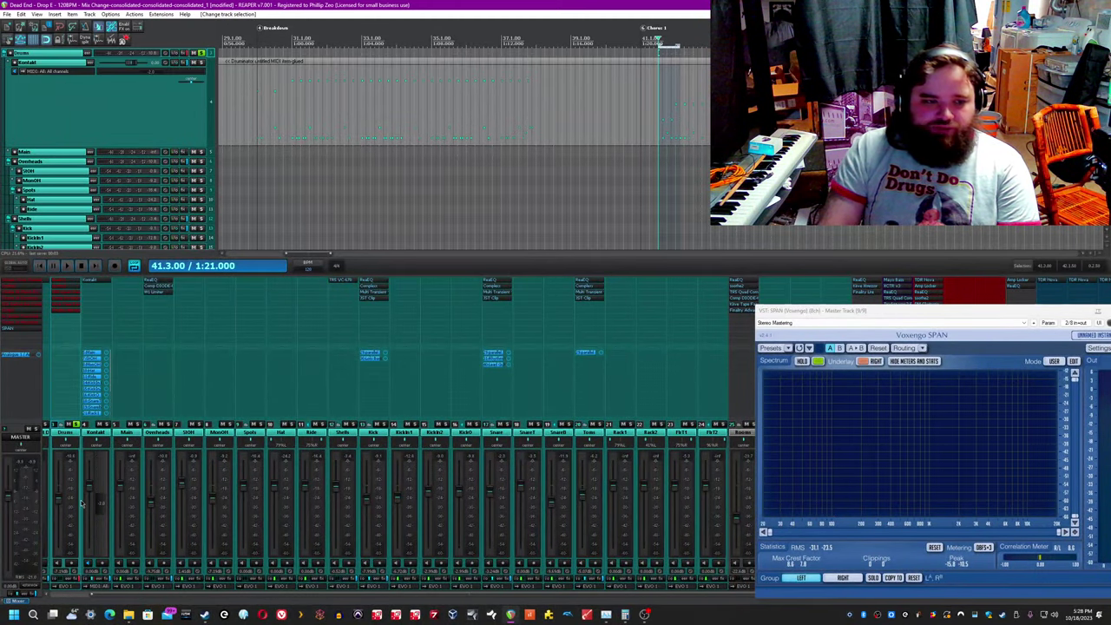
key("space")
left_click(72, 579)
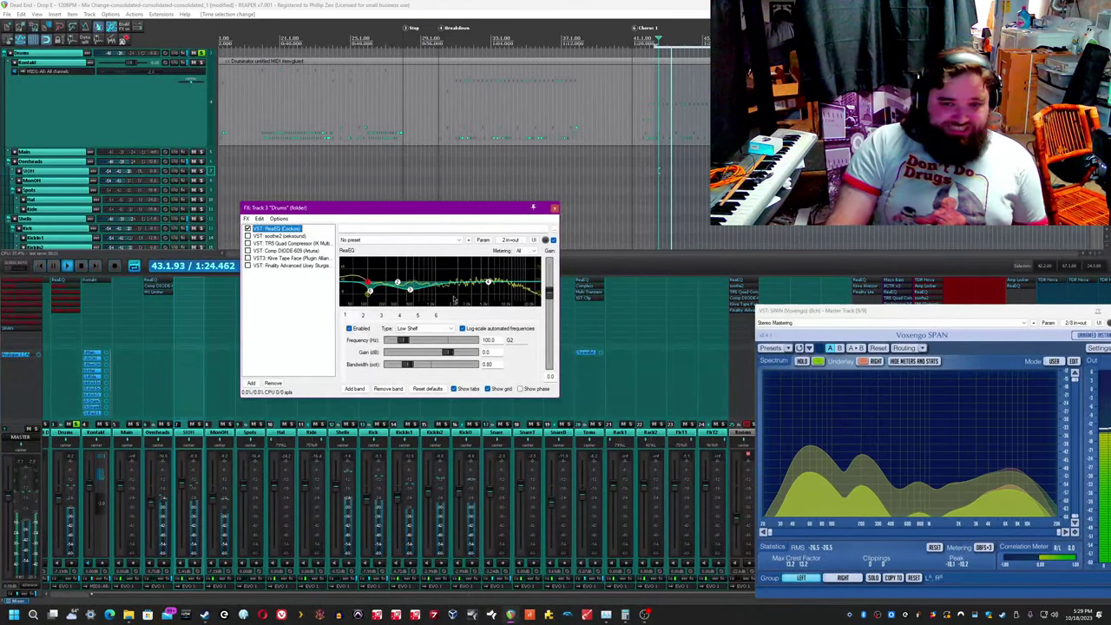
Step: Flip all ReaEQ bands on the Drums folder during playback, and flip them back to compare the two curves
right_click(453, 300)
left_click(469, 313)
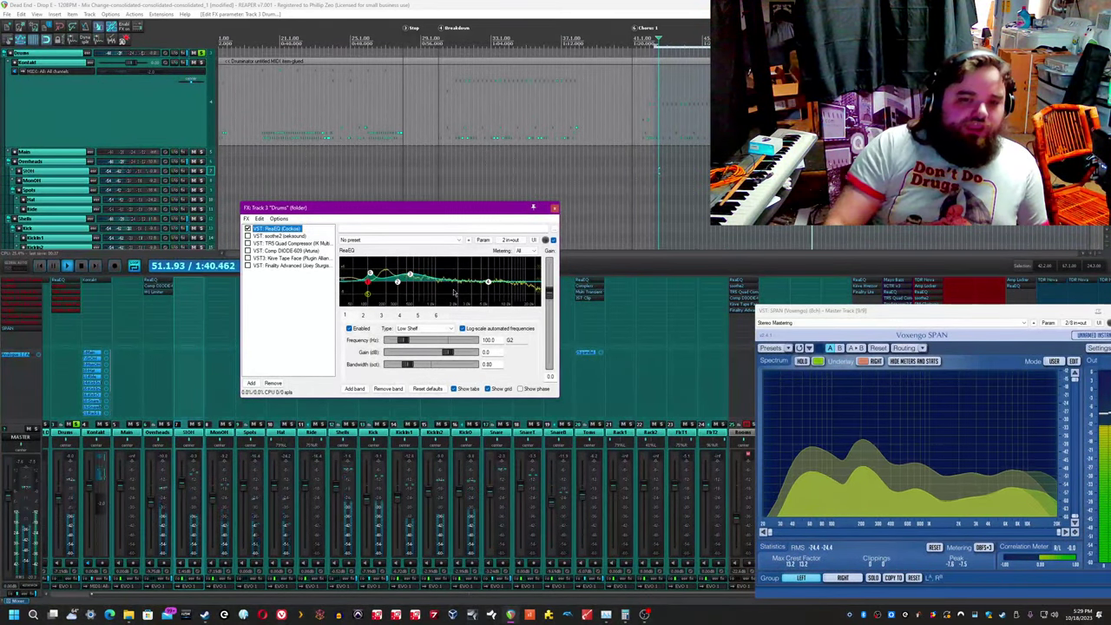
right_click(453, 293)
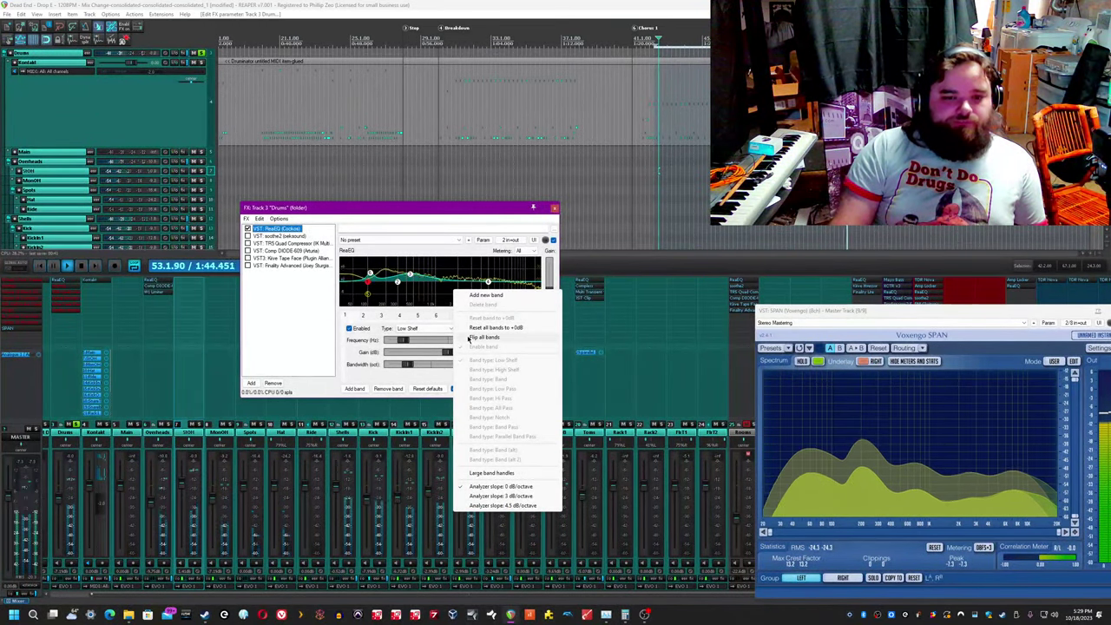
left_click(470, 337)
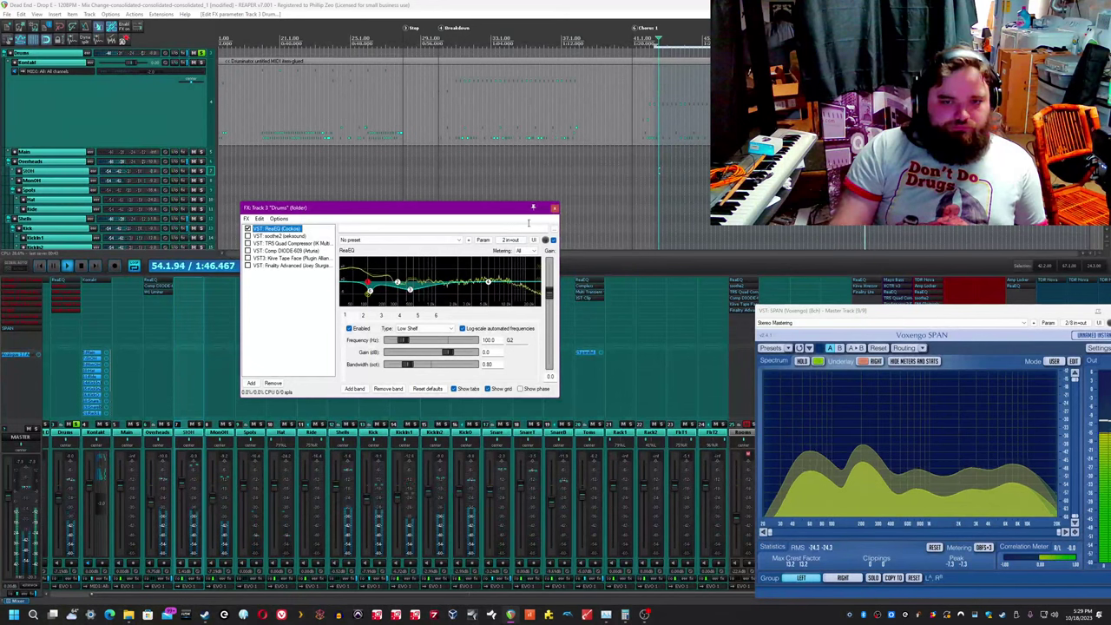
Step: Show soothe2 in the Drums chain, enable it, and move the effects window clear of the mixer
left_click(59, 50)
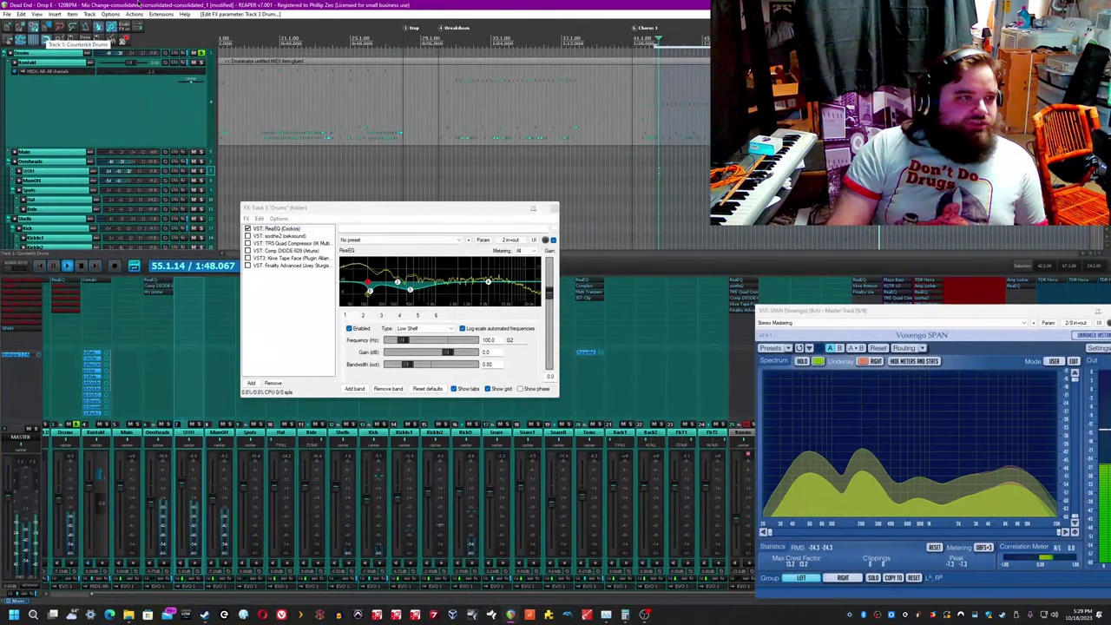
left_click_drag(310, 208, 379, 254)
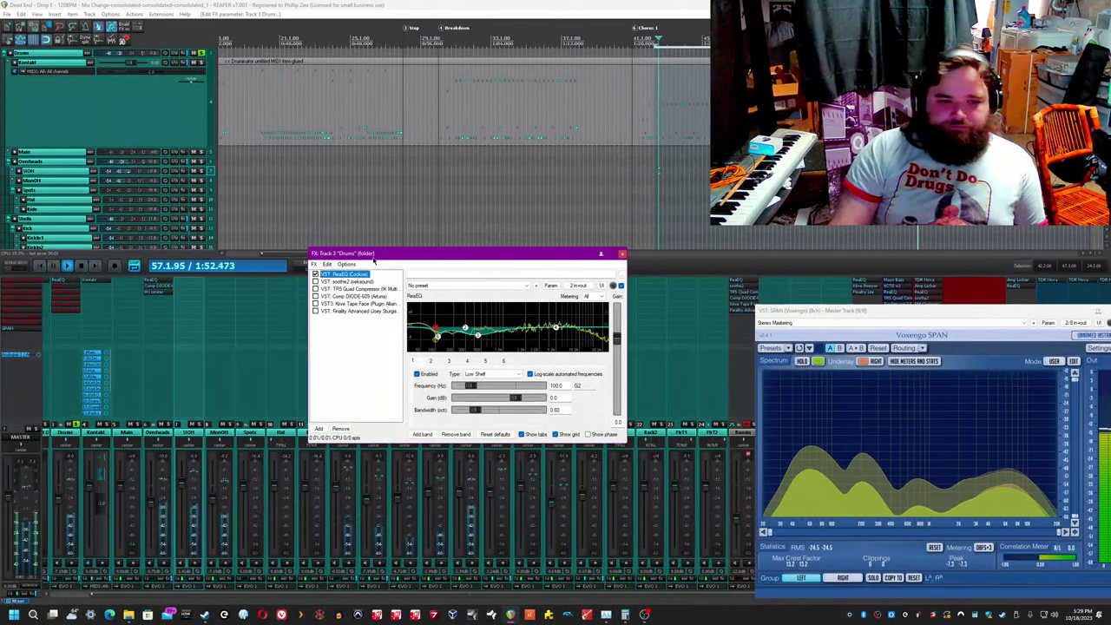
left_click(346, 282)
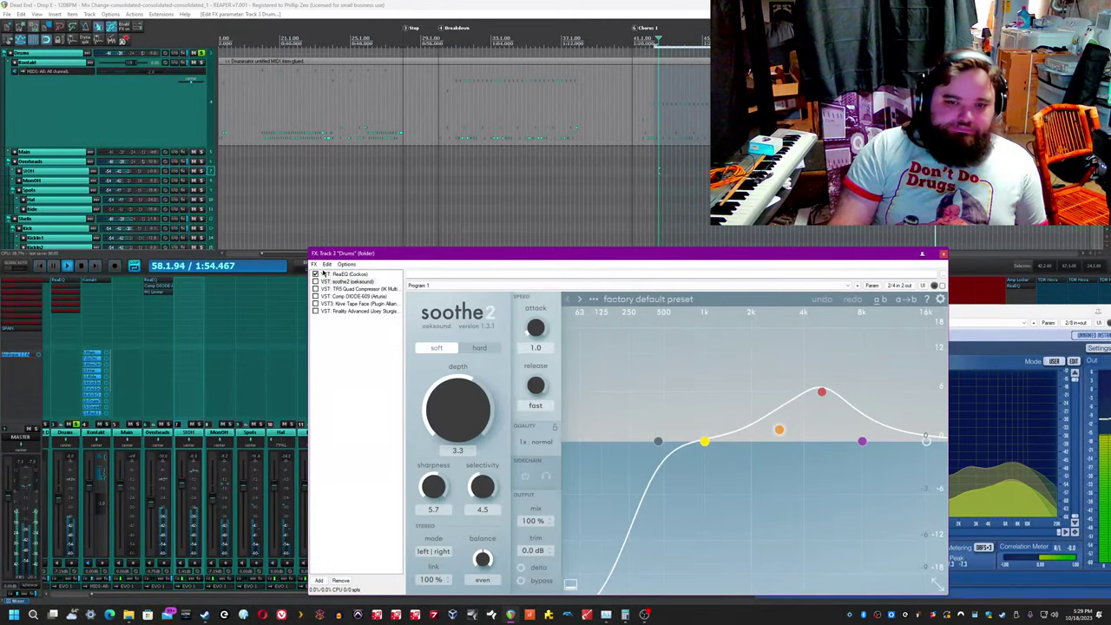
left_click_drag(379, 253, 105, 59)
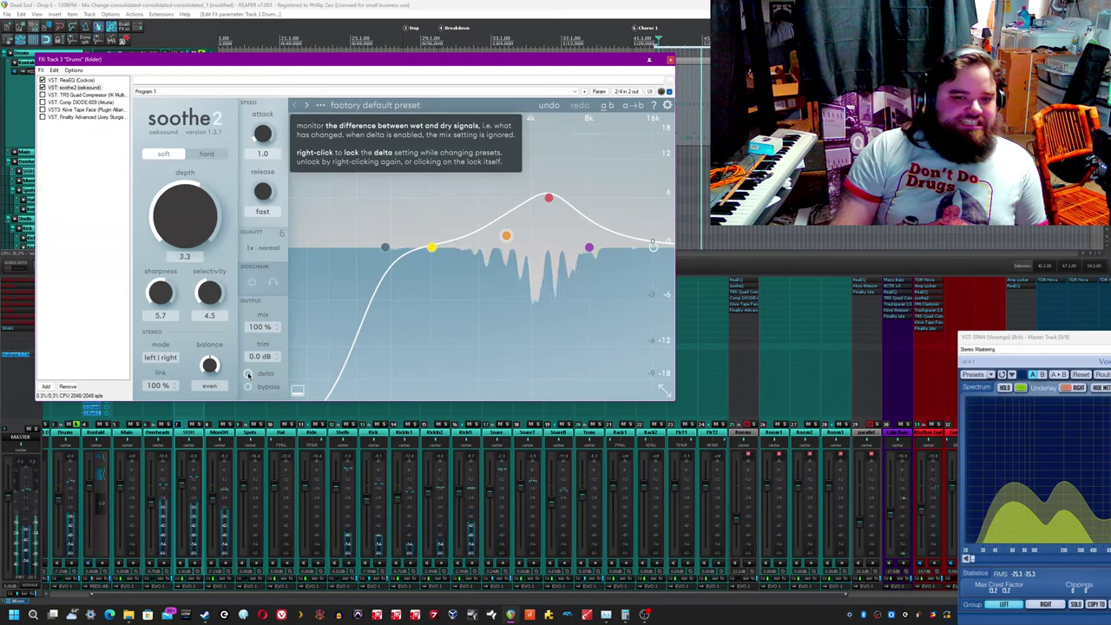
Step: Audition soothe2's delta signal with SPAN moved alongside, and compare the Drums with soothe2 bypassed and active
left_click(248, 374)
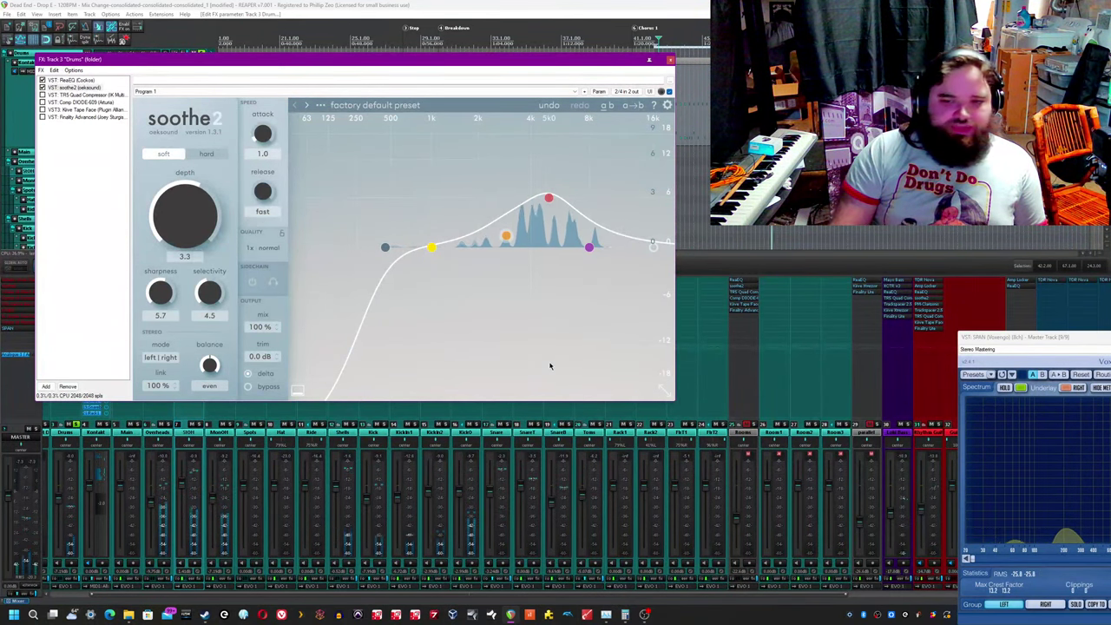
left_click_drag(999, 337, 755, 299)
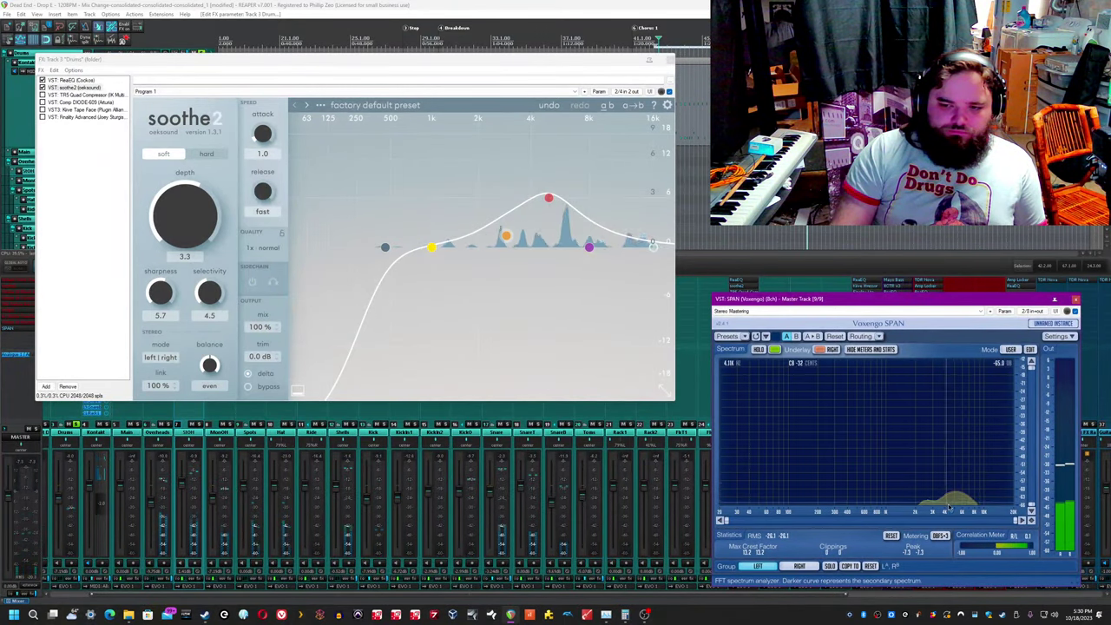
left_click(258, 374)
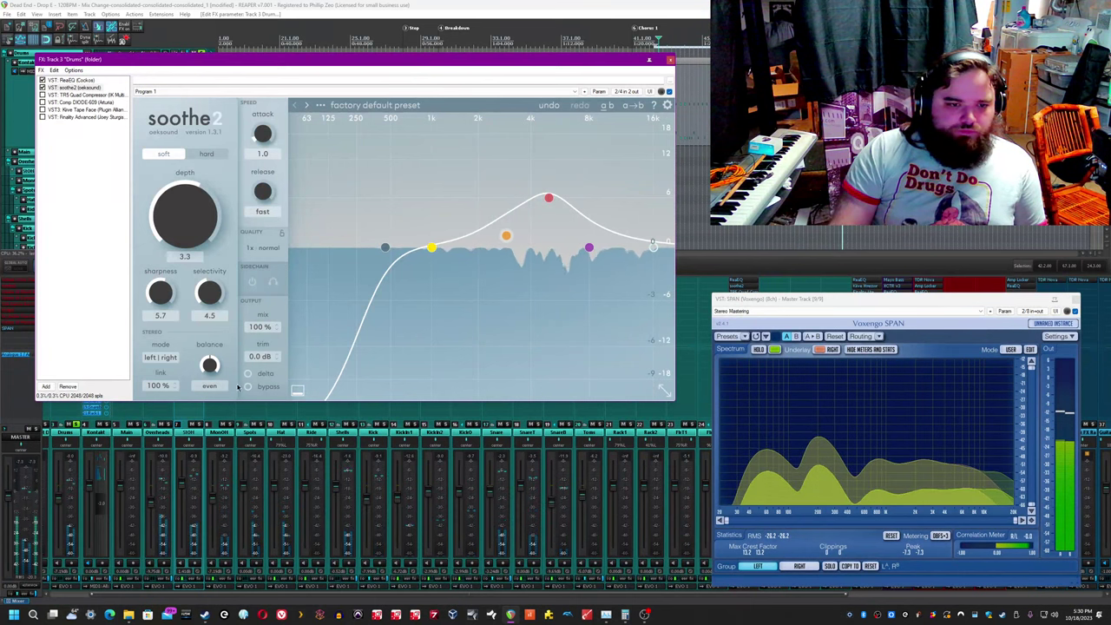
left_click(248, 387)
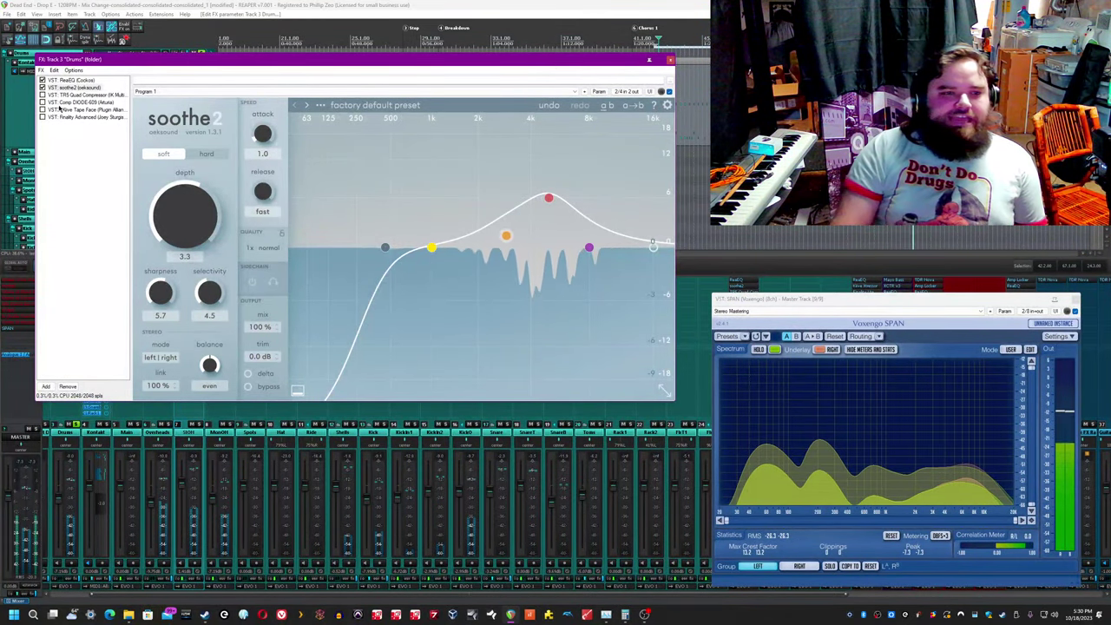
Step: Show and enable TR5 Quad Compressor in the Drums chain, and move its window below the arrangement
left_click(83, 95)
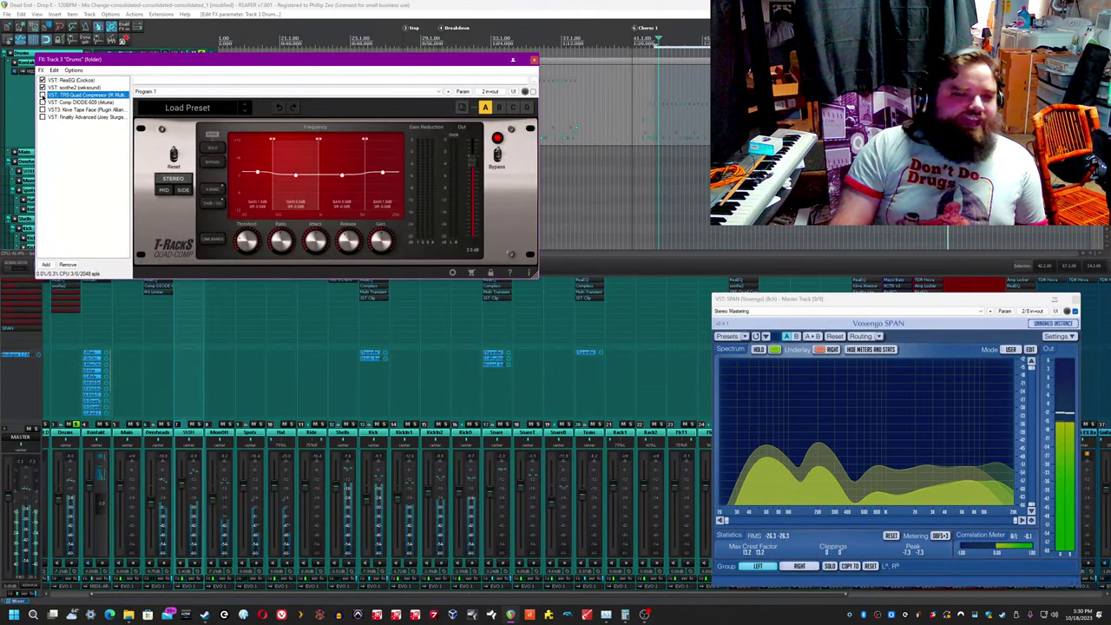
left_click(42, 94)
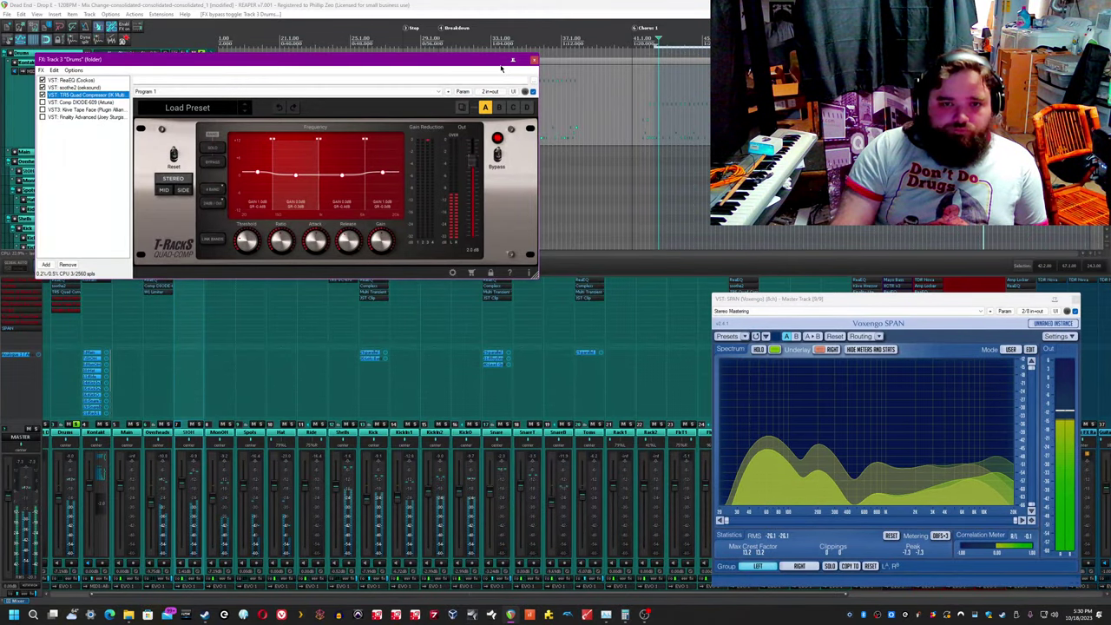
left_click_drag(501, 67, 582, 194)
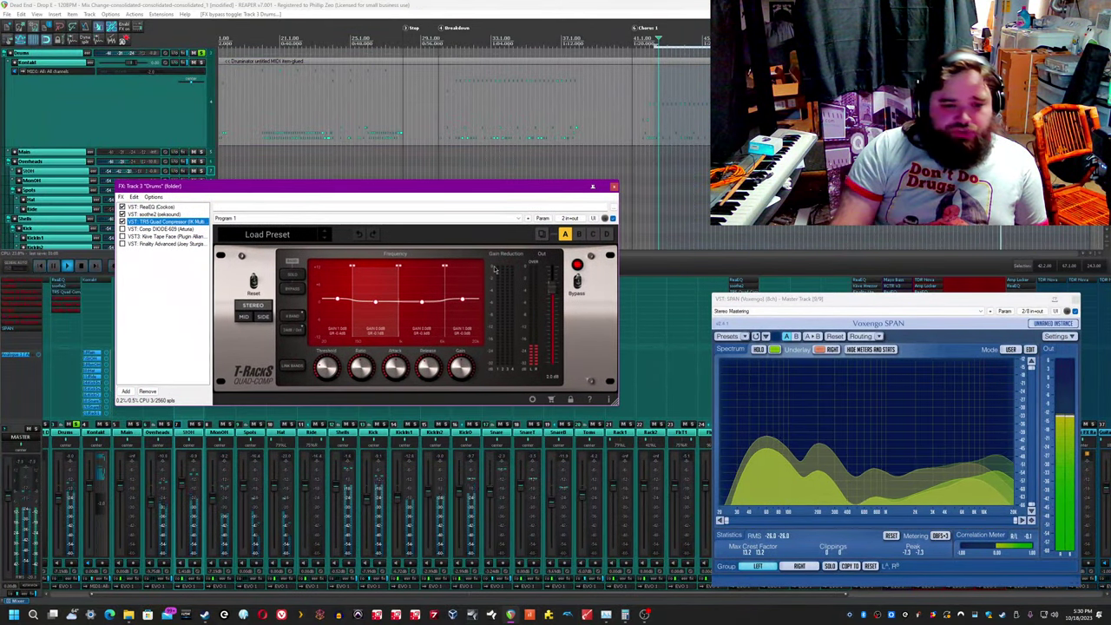
Step: Examine the settings of the Quad Compressor's frequency bands during playback with a wider stretch of the timeline shown
left_click(460, 314)
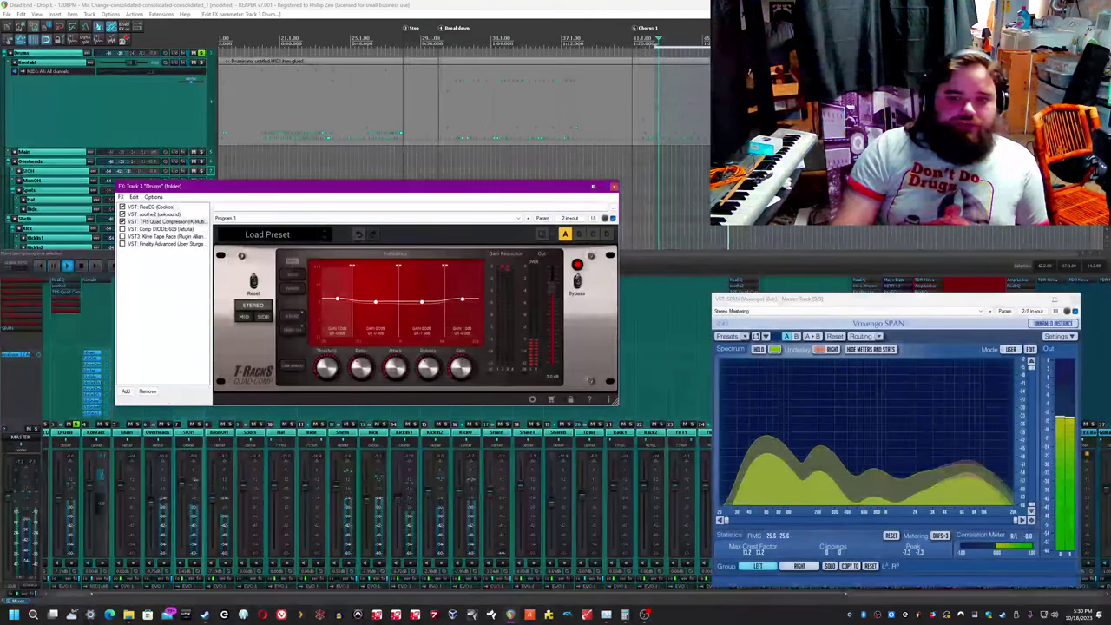
scroll(588, 42, "down", 3)
left_click(588, 42)
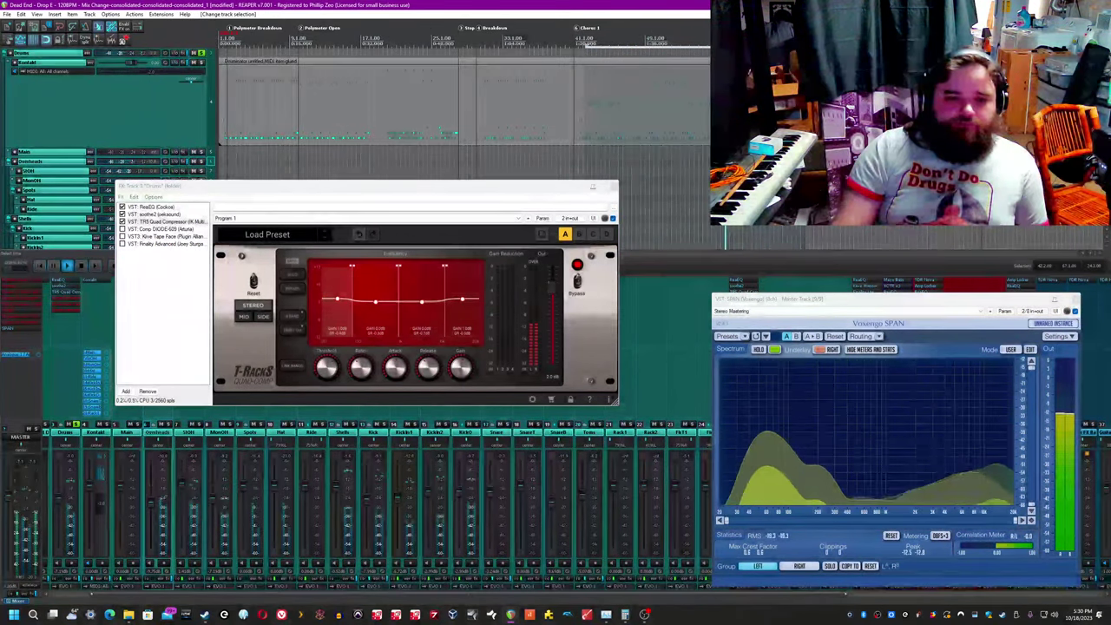
left_click(801, 152)
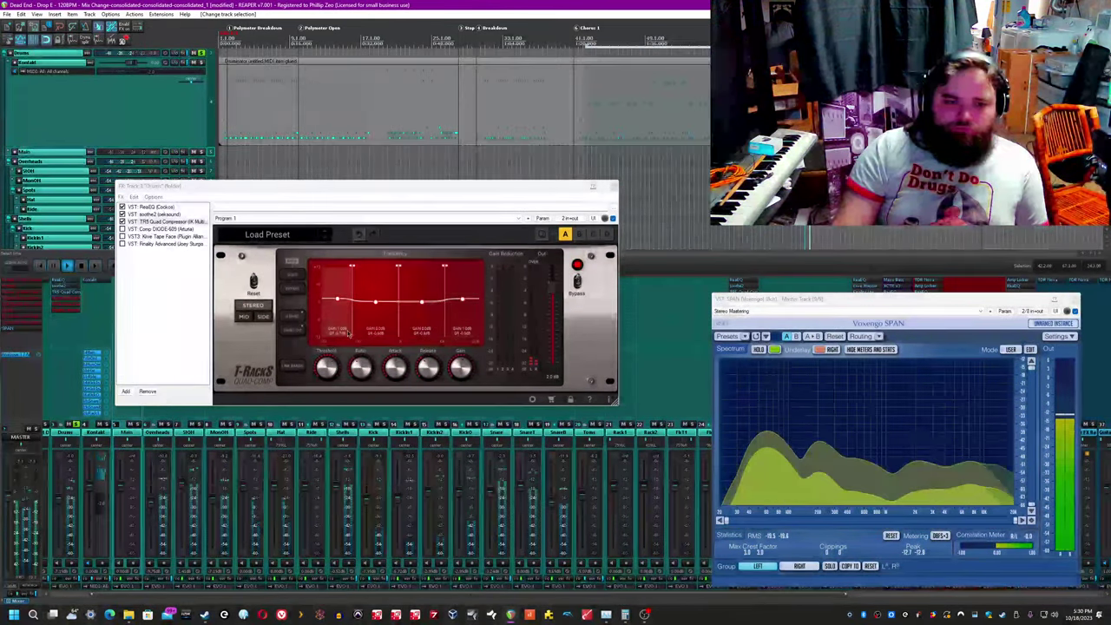
left_click(390, 323)
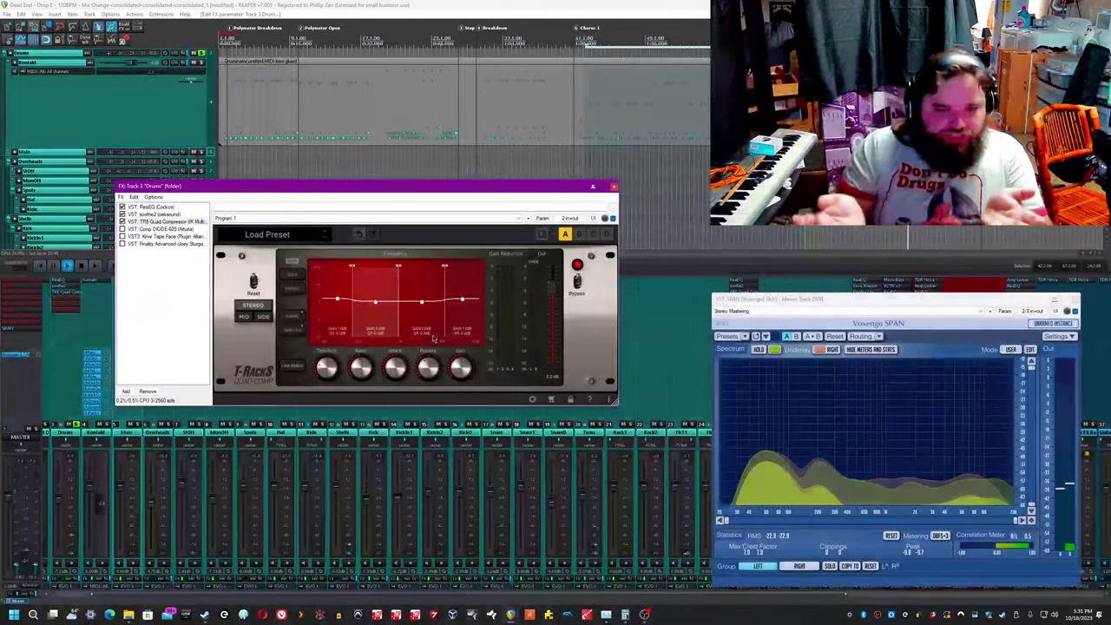
Step: Save the project, and compare the Drums with the Quad Compressor bypassed and active
left_click(406, 5)
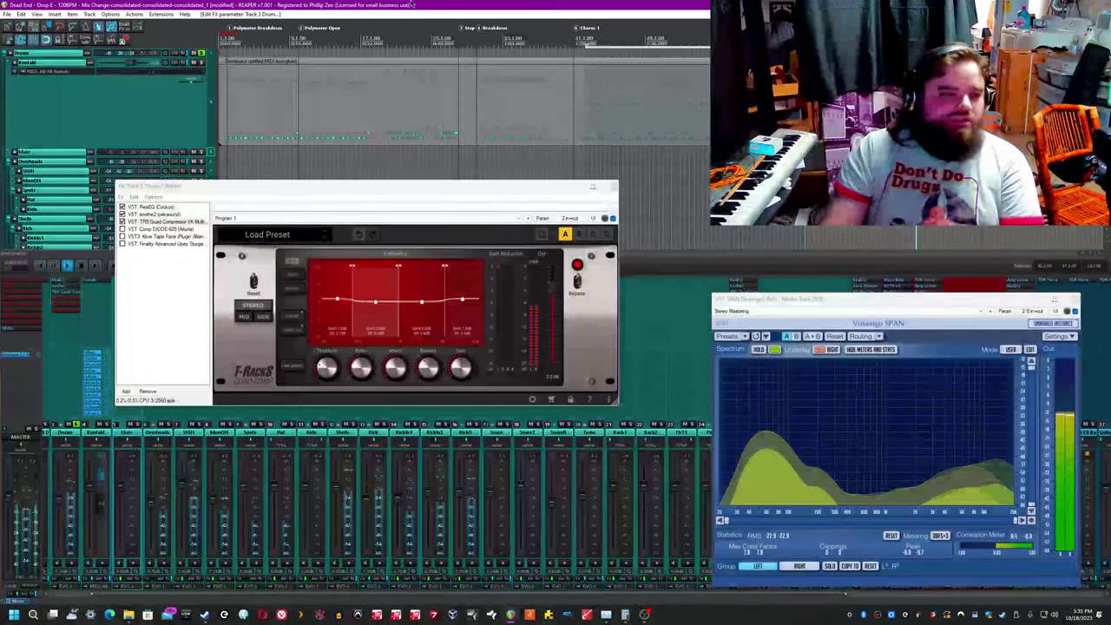
key("ctrl+s")
left_click(570, 190)
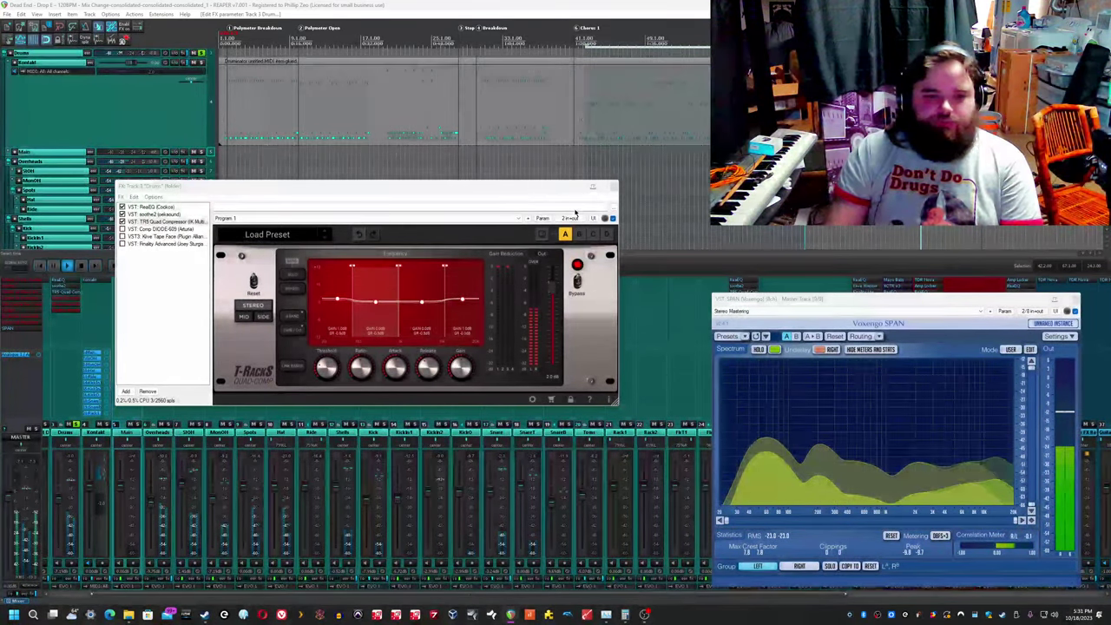
left_click(492, 4)
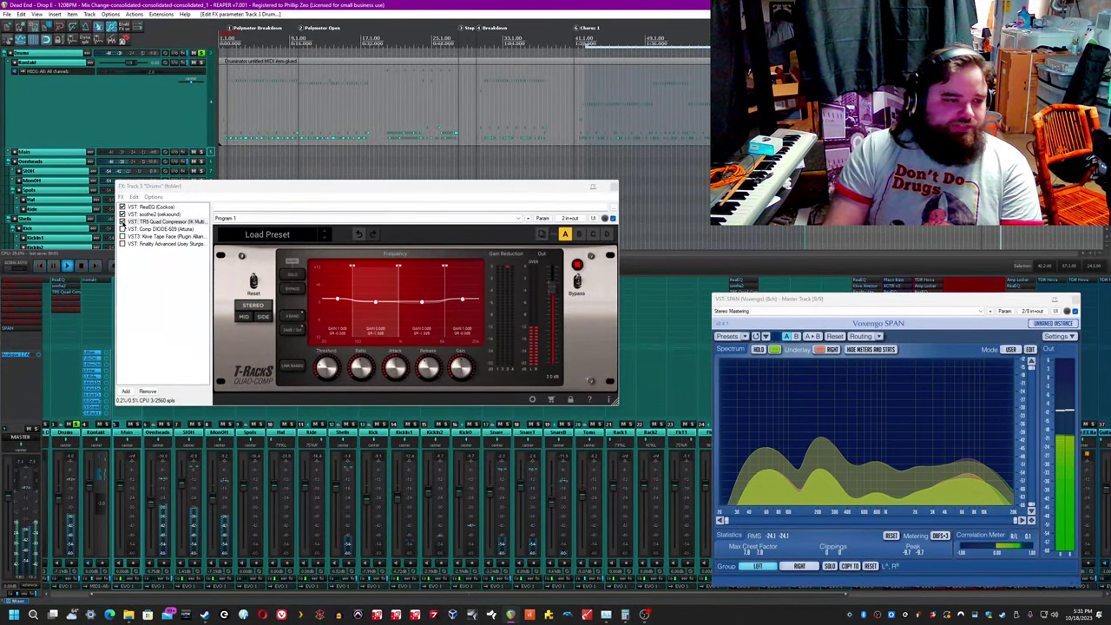
left_click(123, 221)
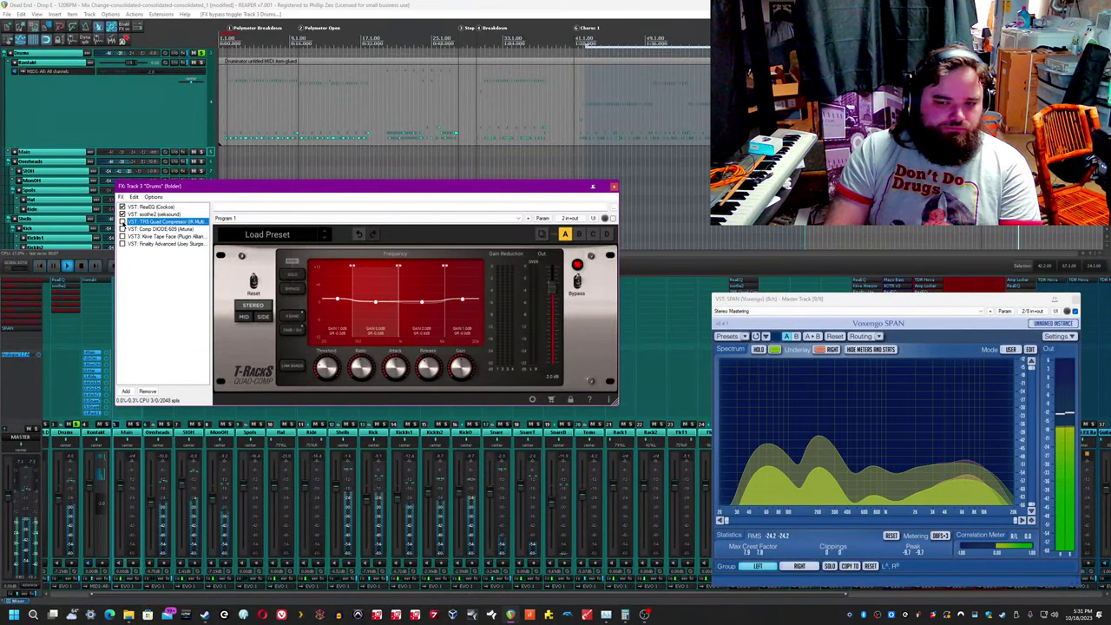
left_click(122, 222)
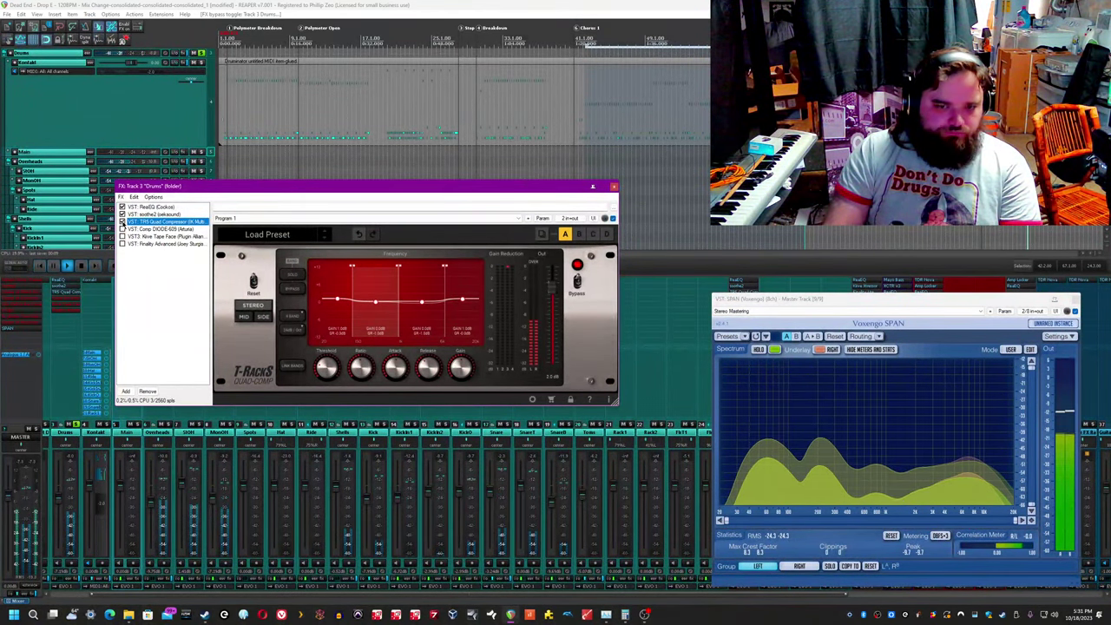
left_click(265, 4)
key("ctrl+s")
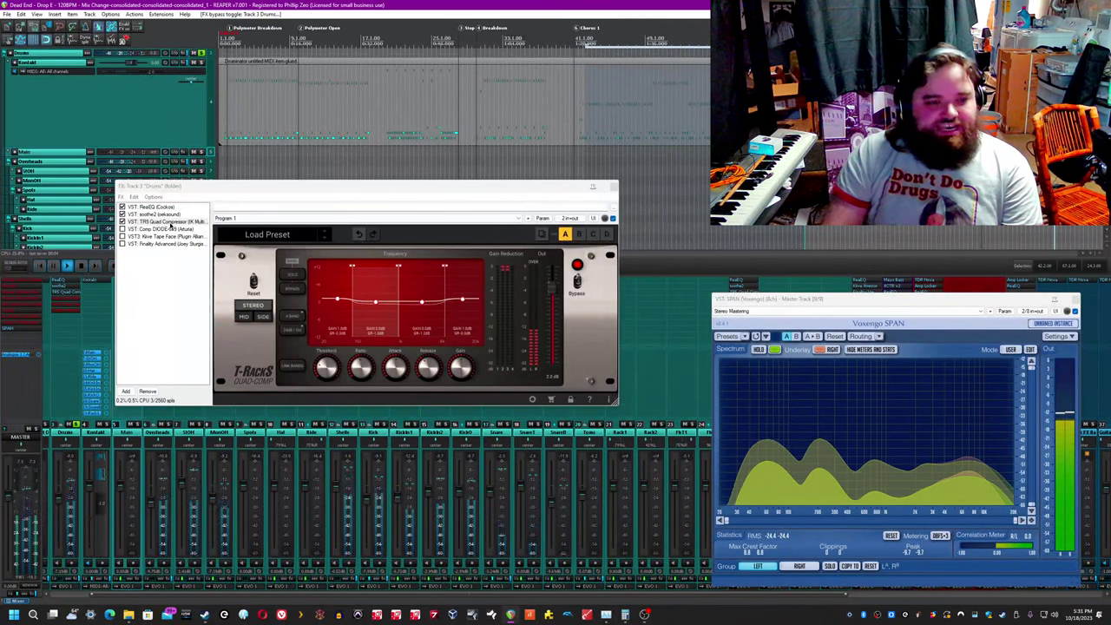
Step: Show and enable Comp DIODE-609 in the Drums chain, and examine its compressor settings during playback
left_click(171, 229)
left_click(165, 229)
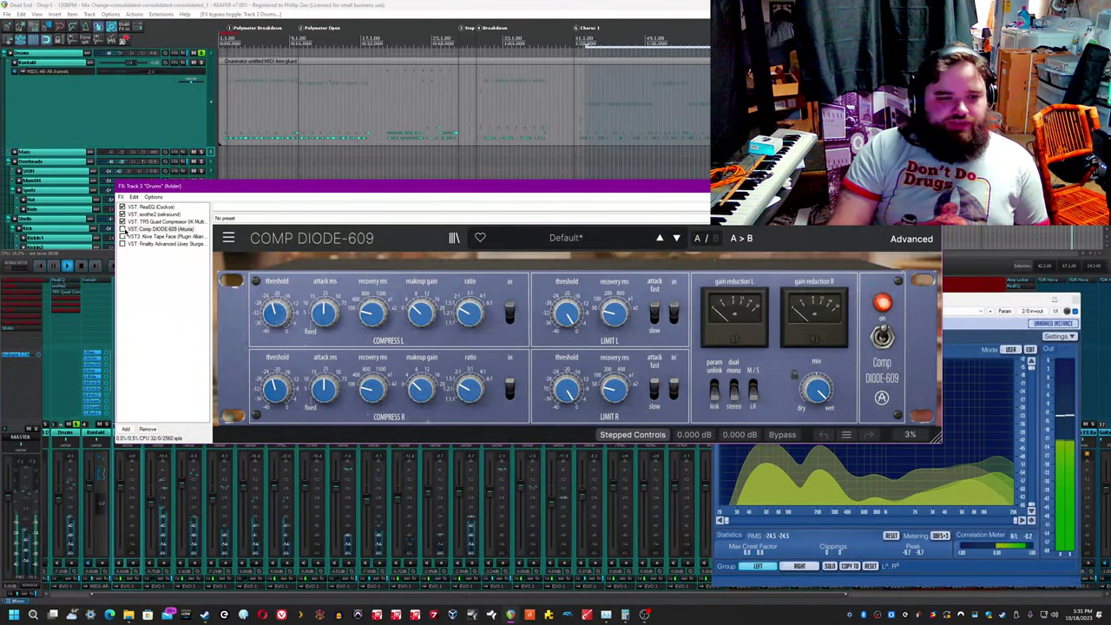
left_click(129, 229)
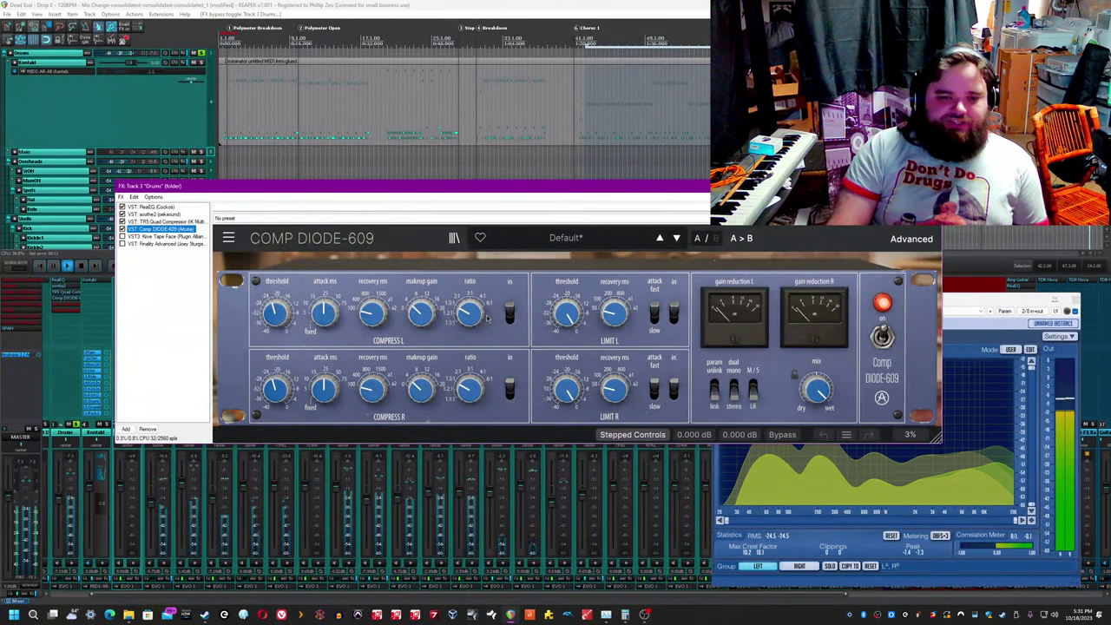
mouse_move(472, 317)
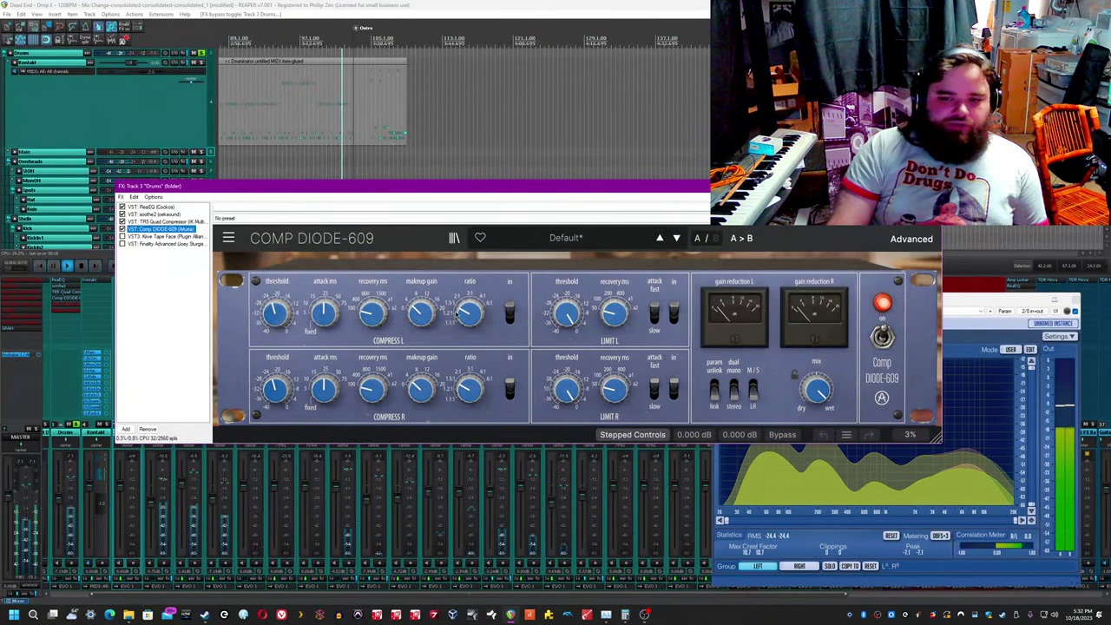
mouse_move(383, 325)
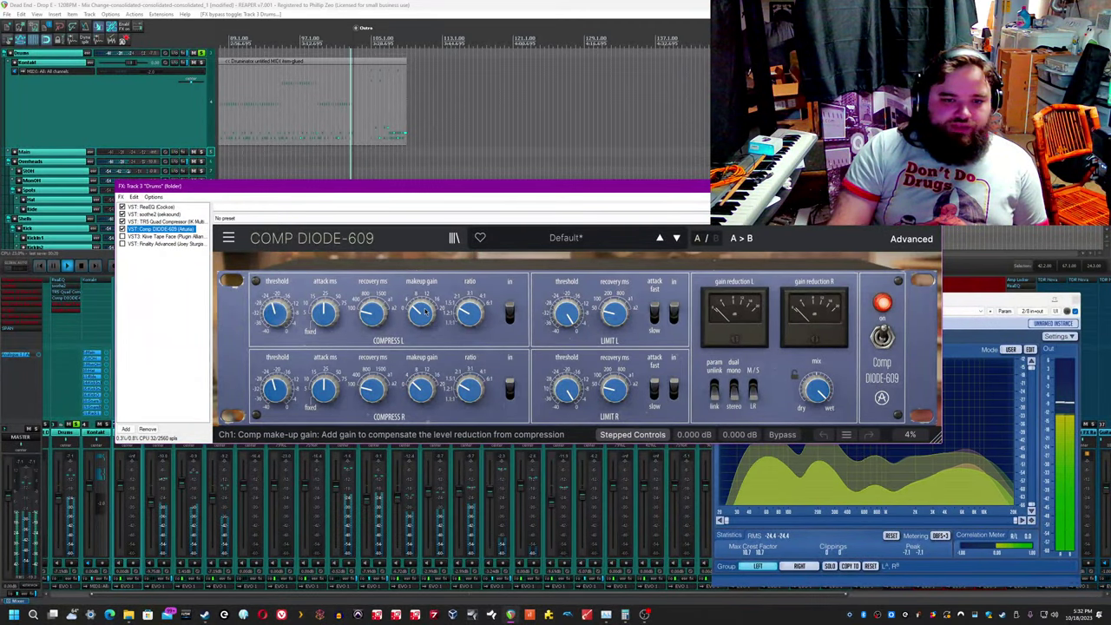
mouse_move(420, 311)
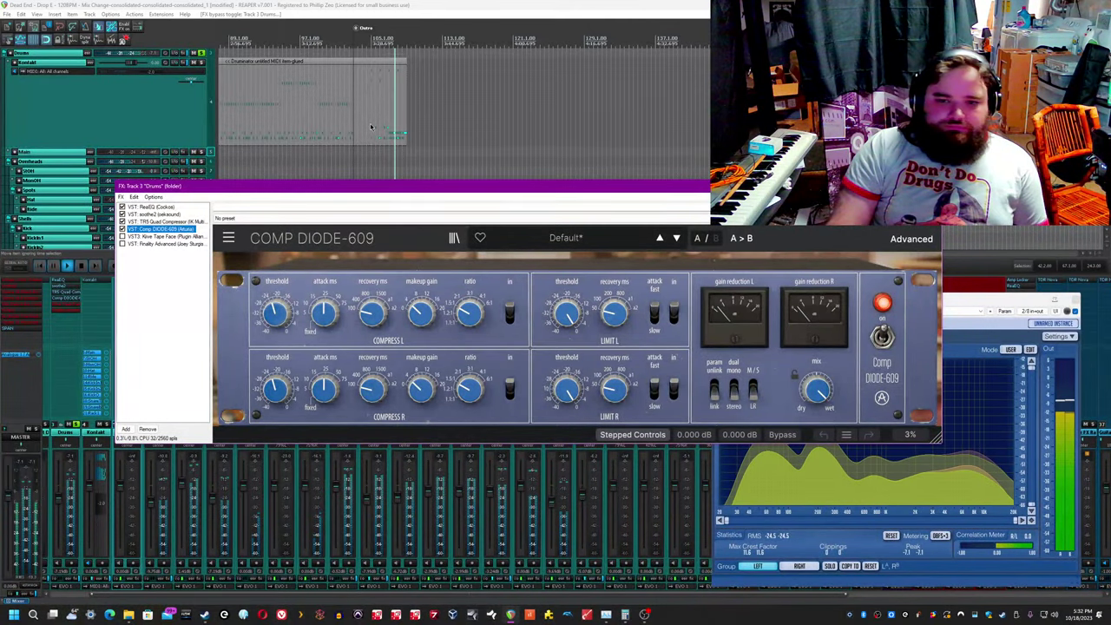
Step: Check Comp DIODE-609's advanced controls while playing from Chorus 1, and compare the Drums with the compressor bypassed and active
scroll(338, 128, "down", 2)
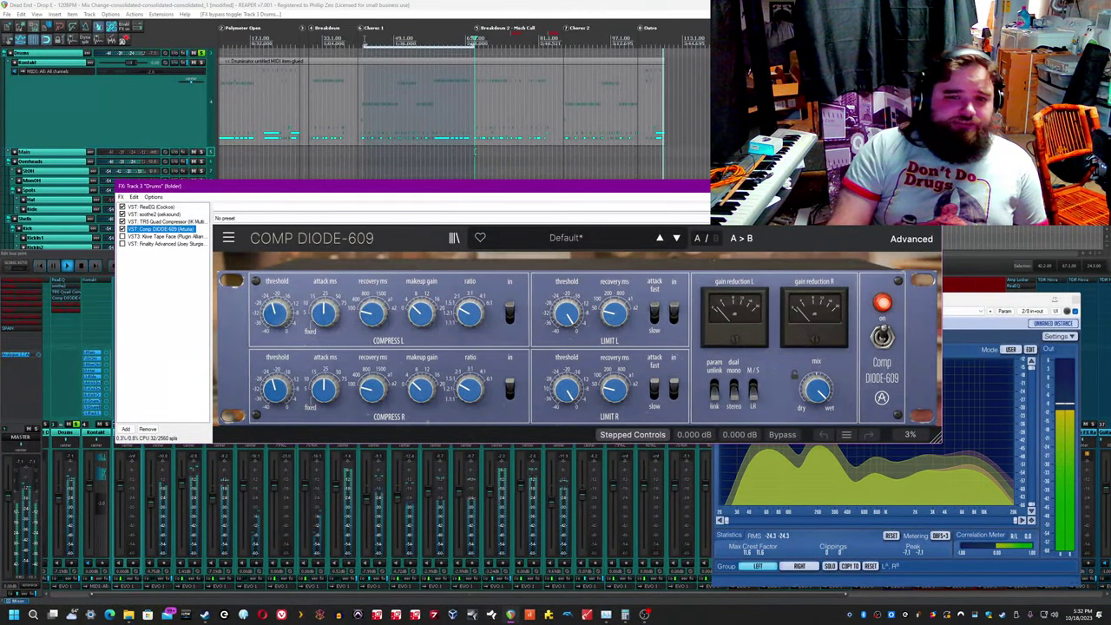
left_click(367, 42)
key("space")
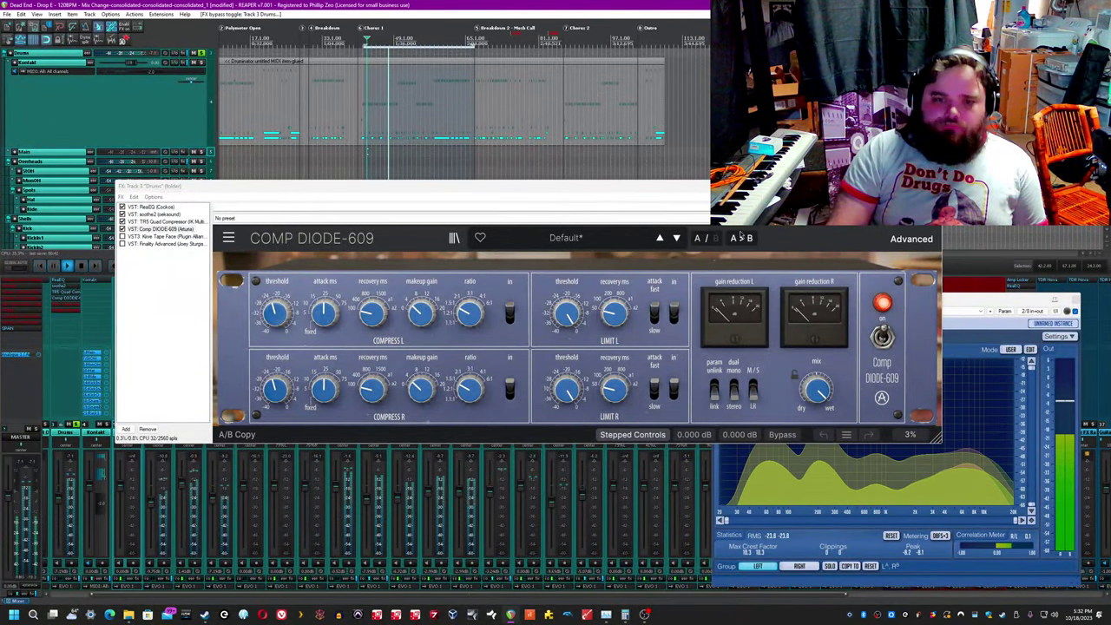
left_click(895, 240)
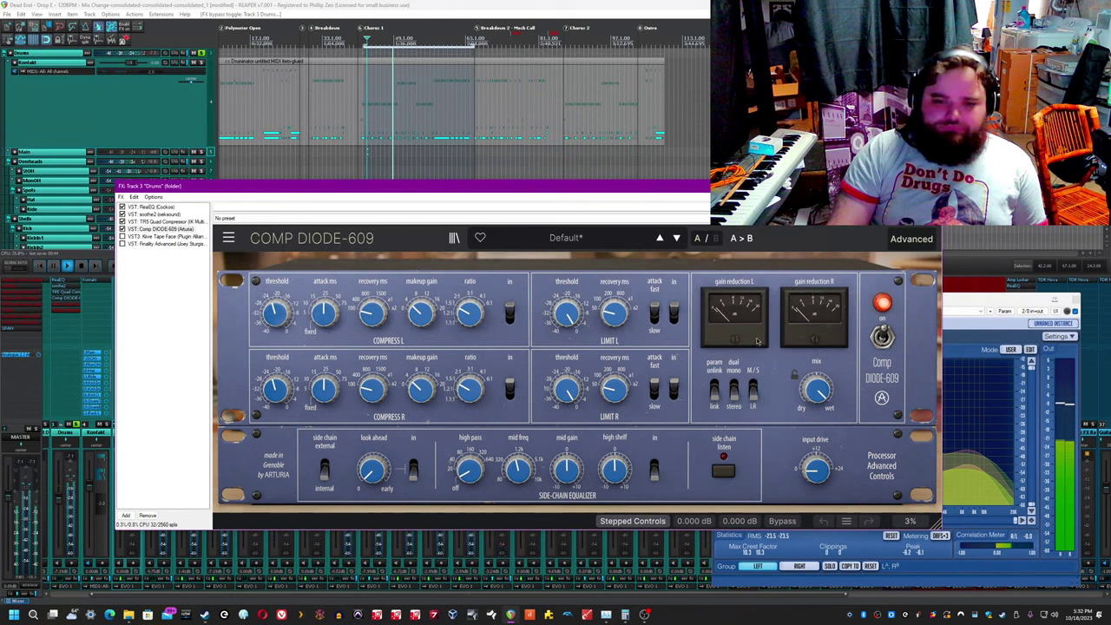
left_click(911, 240)
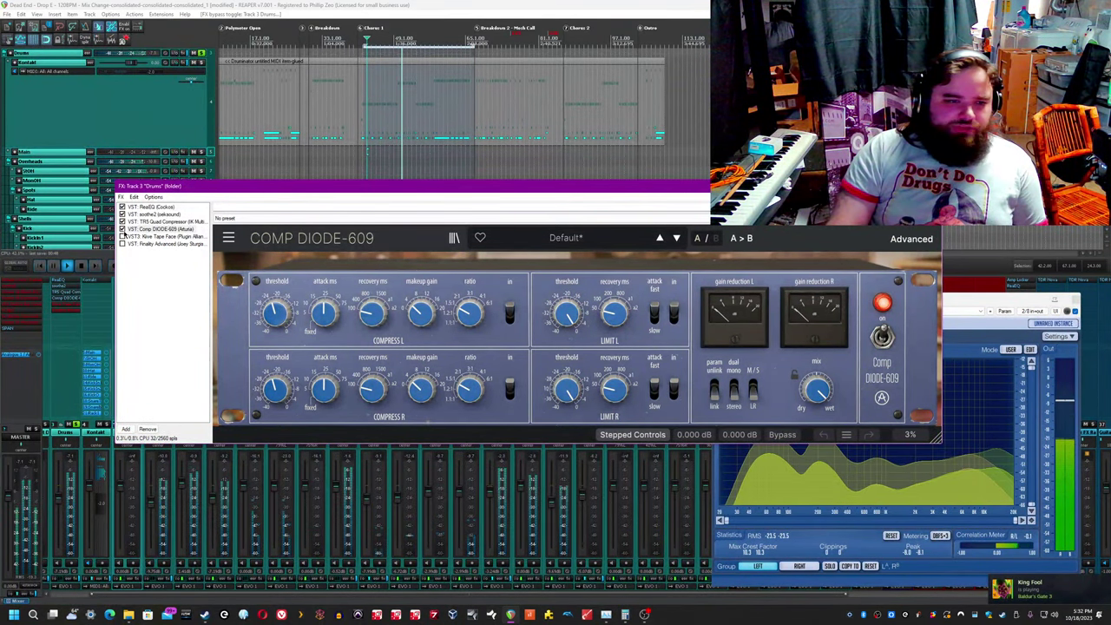
left_click(124, 230)
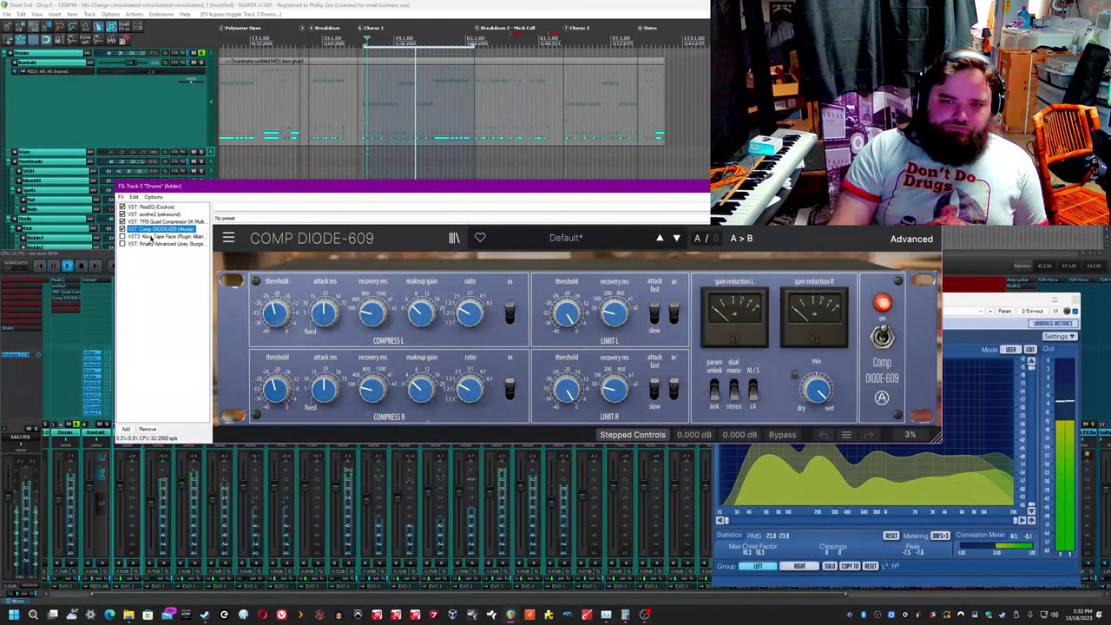
Step: Show Kiive Tape Face in the Drums chain, and enable it after comparing the Drums with and without it
left_click(153, 237)
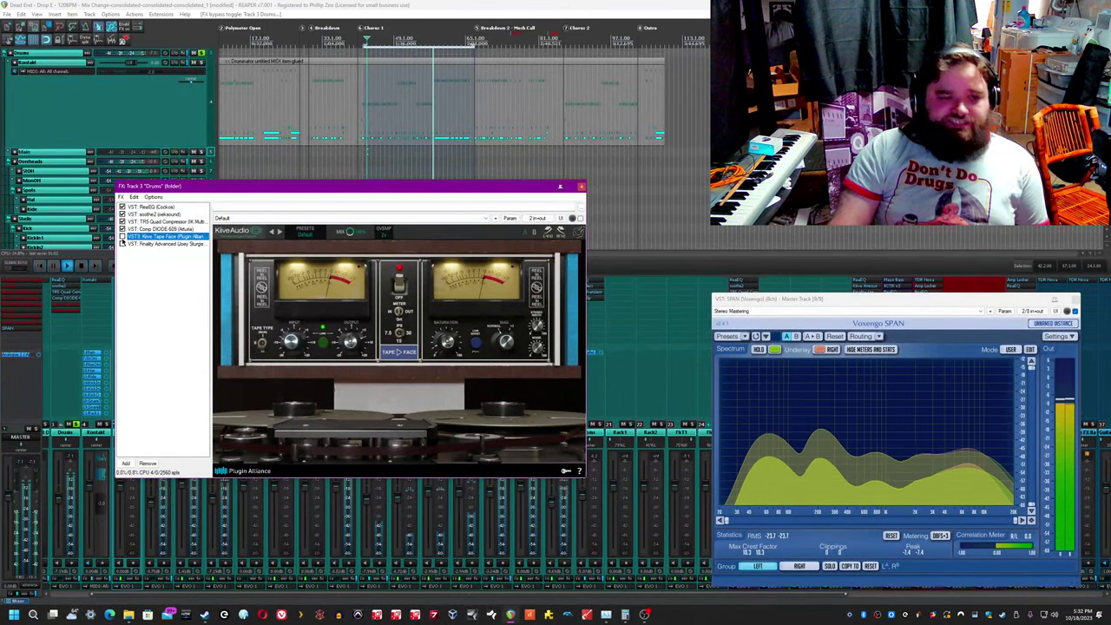
left_click(122, 237)
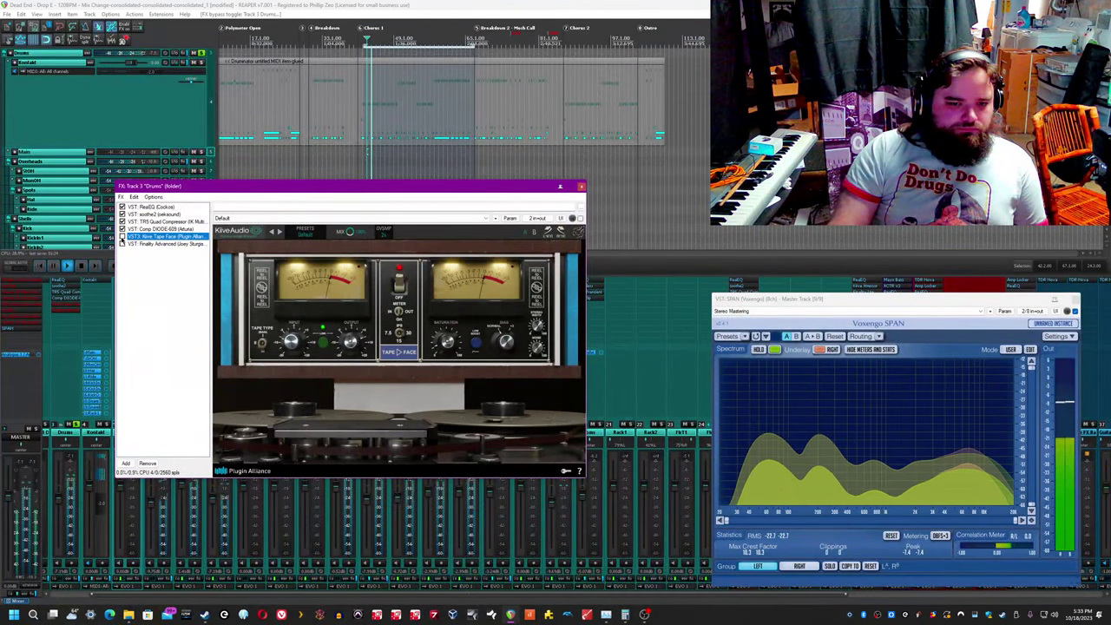
left_click(122, 237)
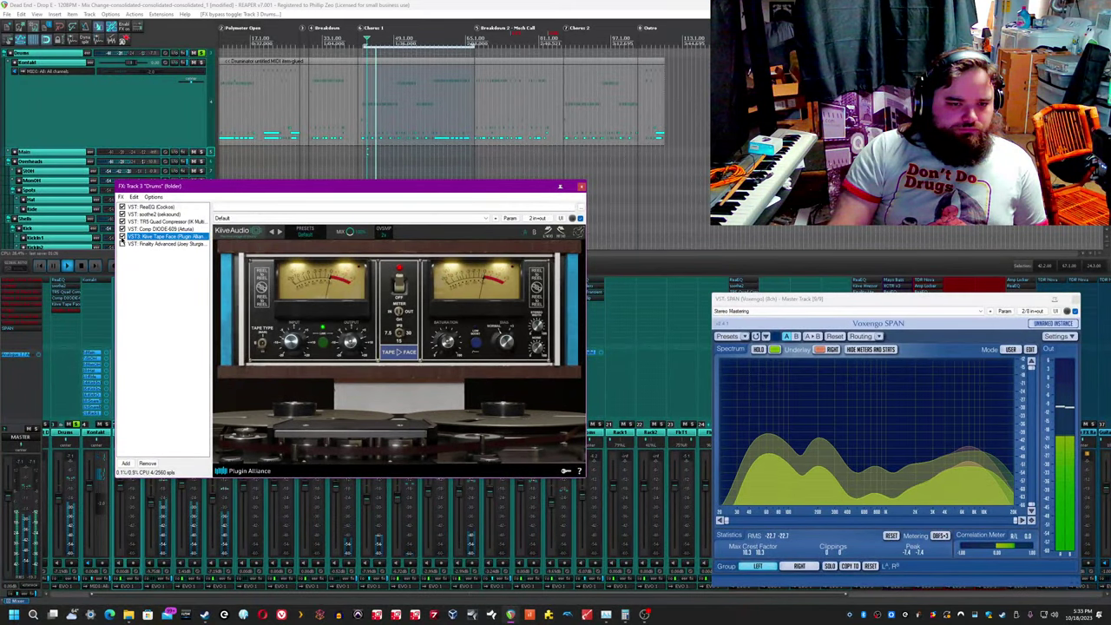
Step: Show and enable Finality Advanced in the Drums chain, examine its settings during playback, and close the chain
left_click(130, 244)
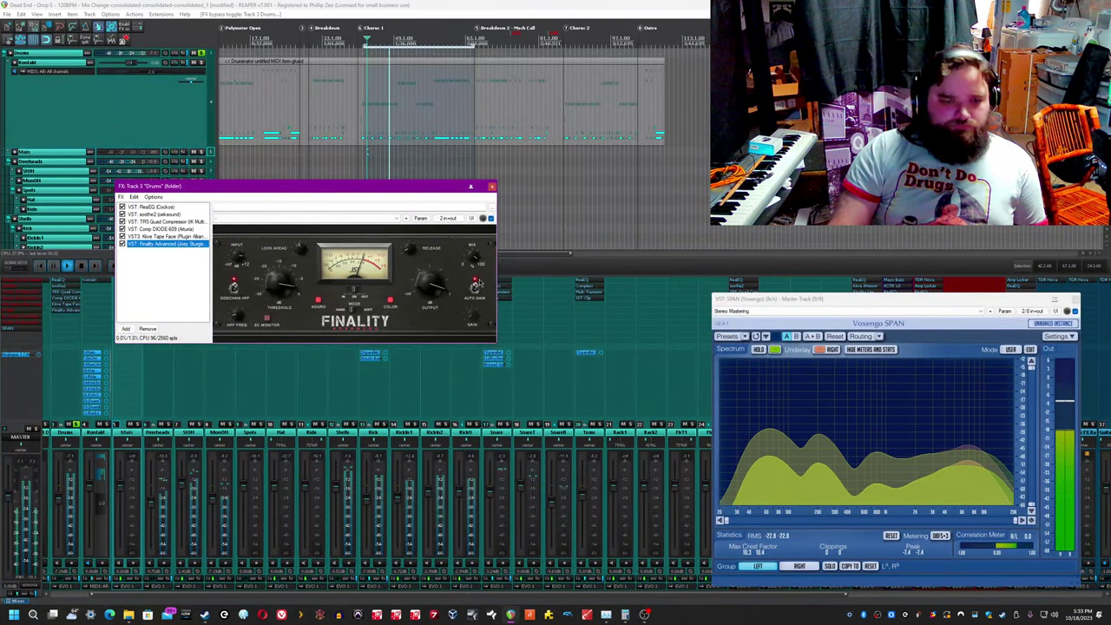
left_click(245, 319)
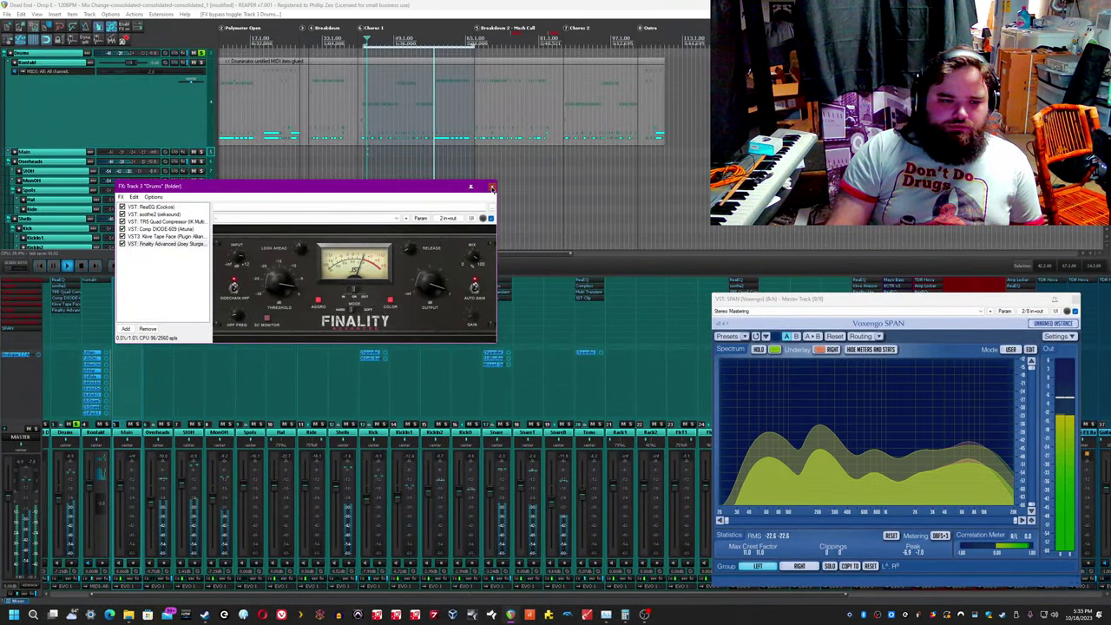
left_click(491, 187)
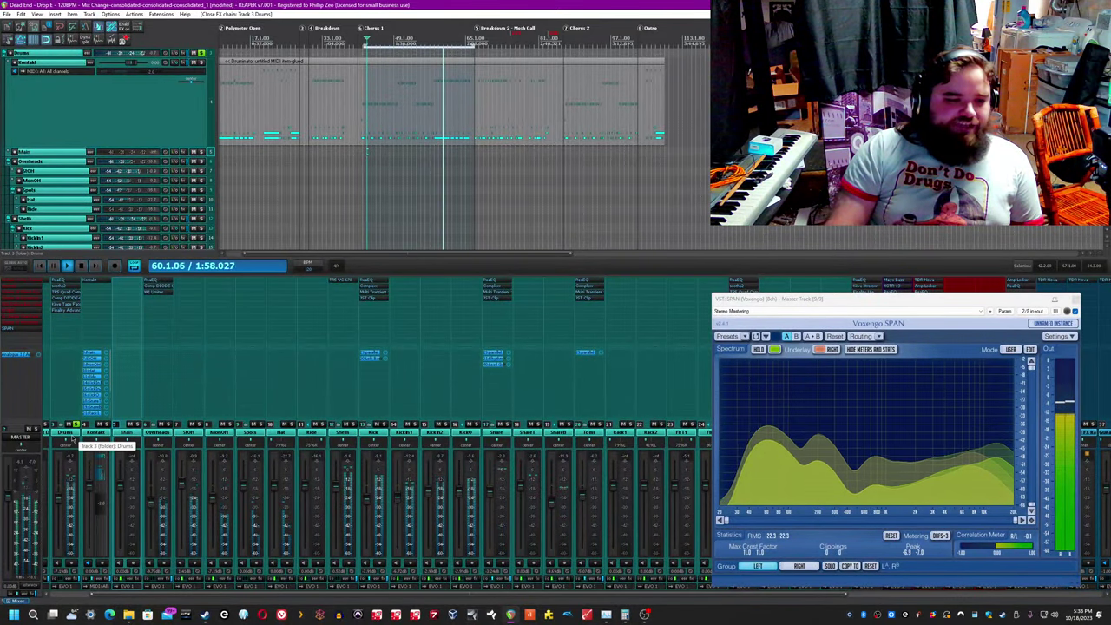
Step: Select the Drums, Overheads, Shells, Kick, Snare and Toms tracks together, and move SPAN aside to uncover more of the mixer
left_click(75, 432)
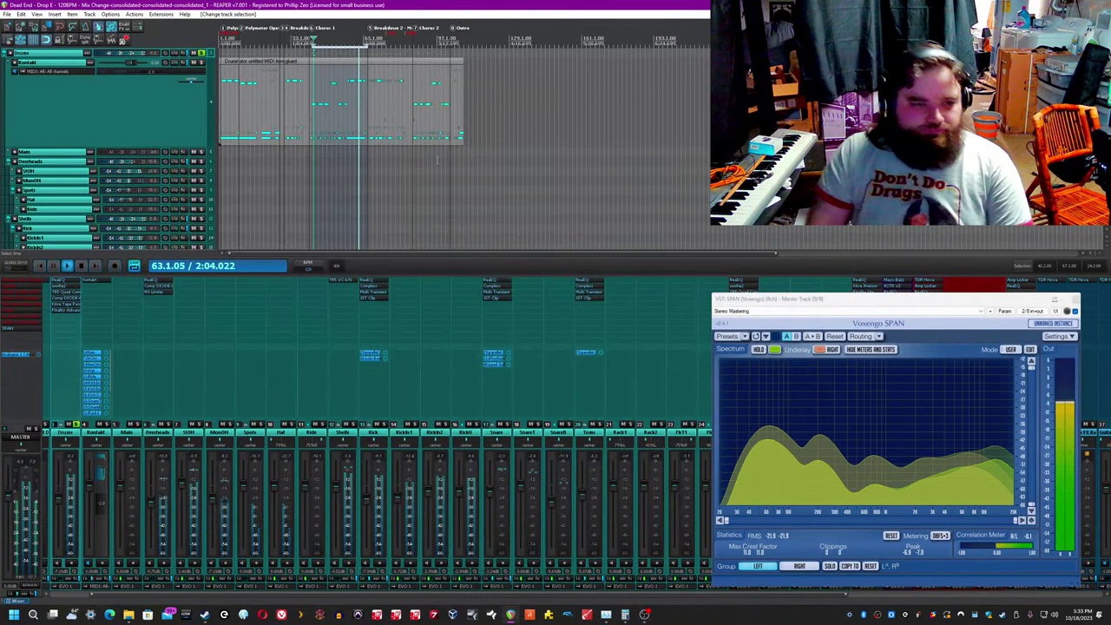
left_click_drag(143, 596, 112, 599)
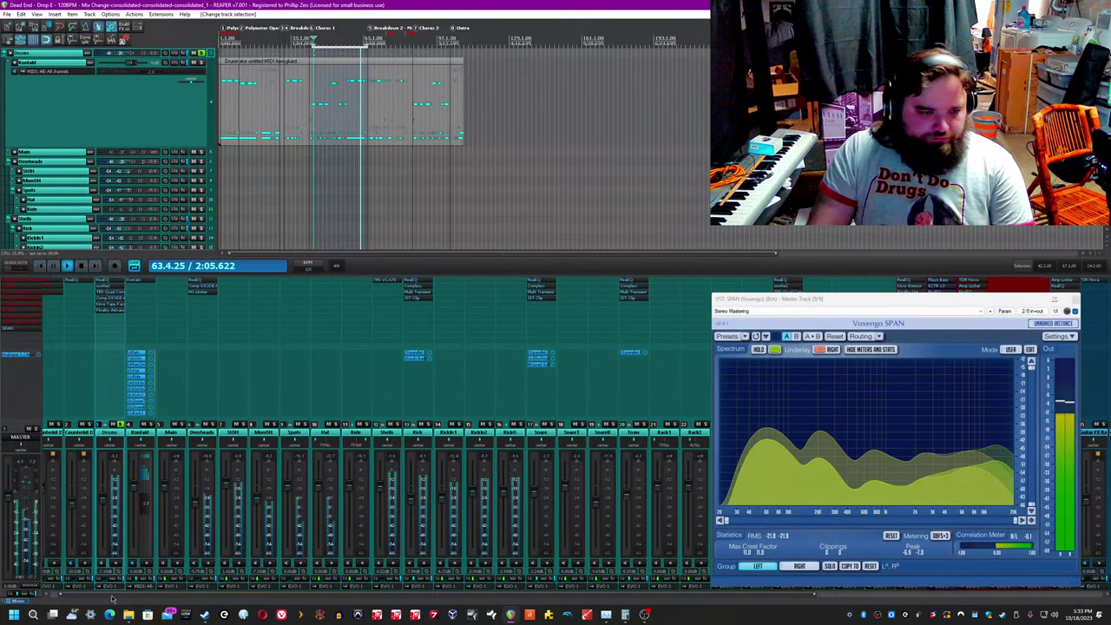
scroll(111, 598, "left", 1)
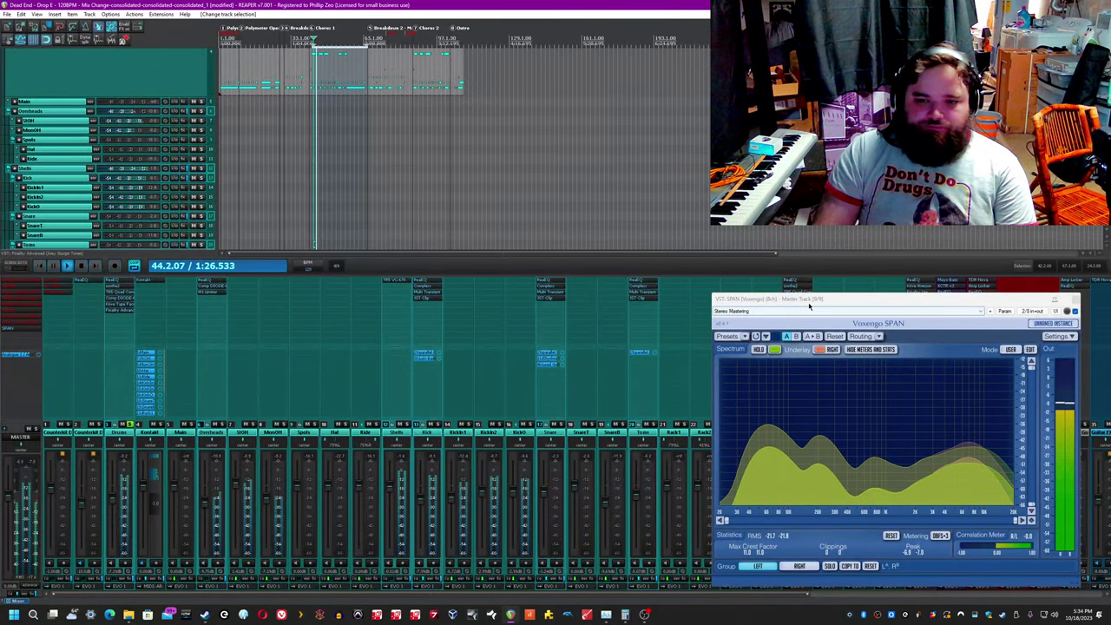
left_click_drag(812, 300, 938, 224)
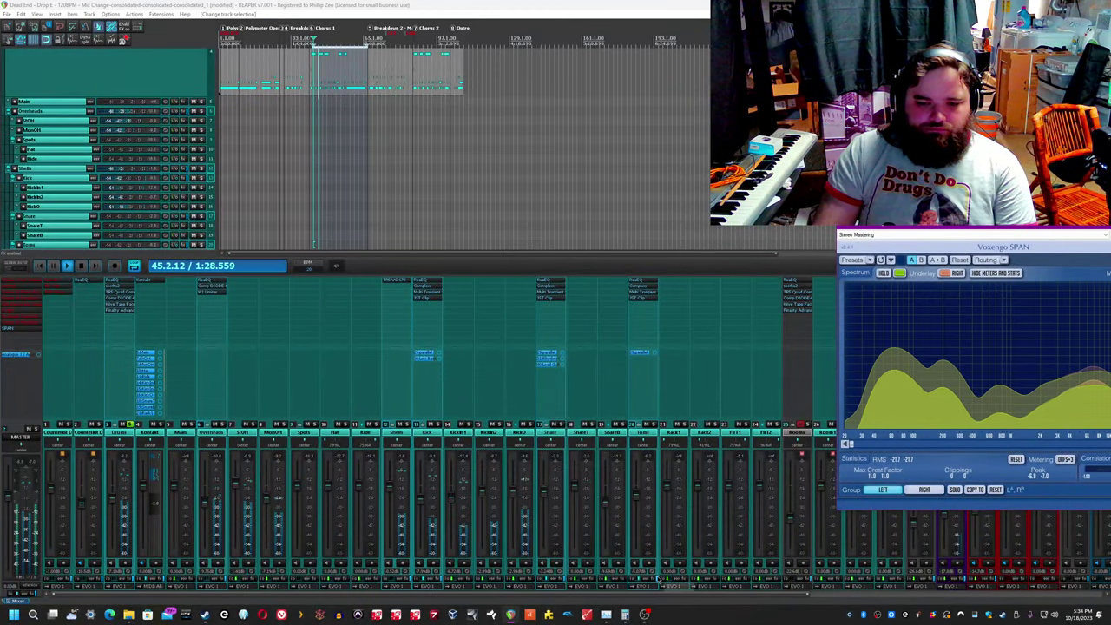
Step: Compare the selected drum tracks with all their effects bypassed and active, and stop playback
left_click(660, 581)
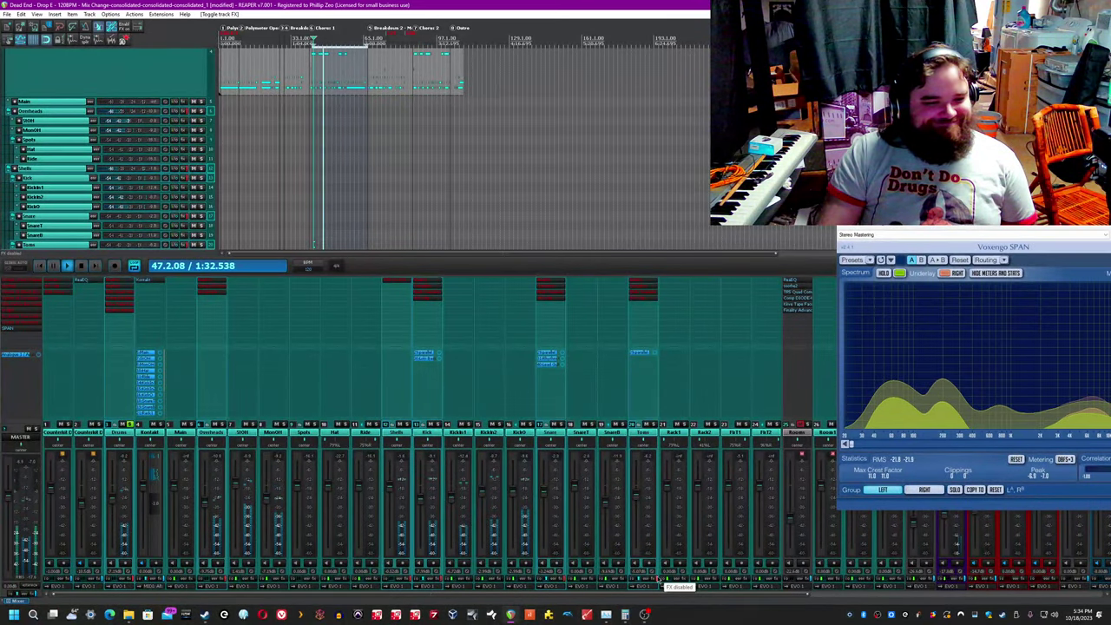
left_click(660, 580)
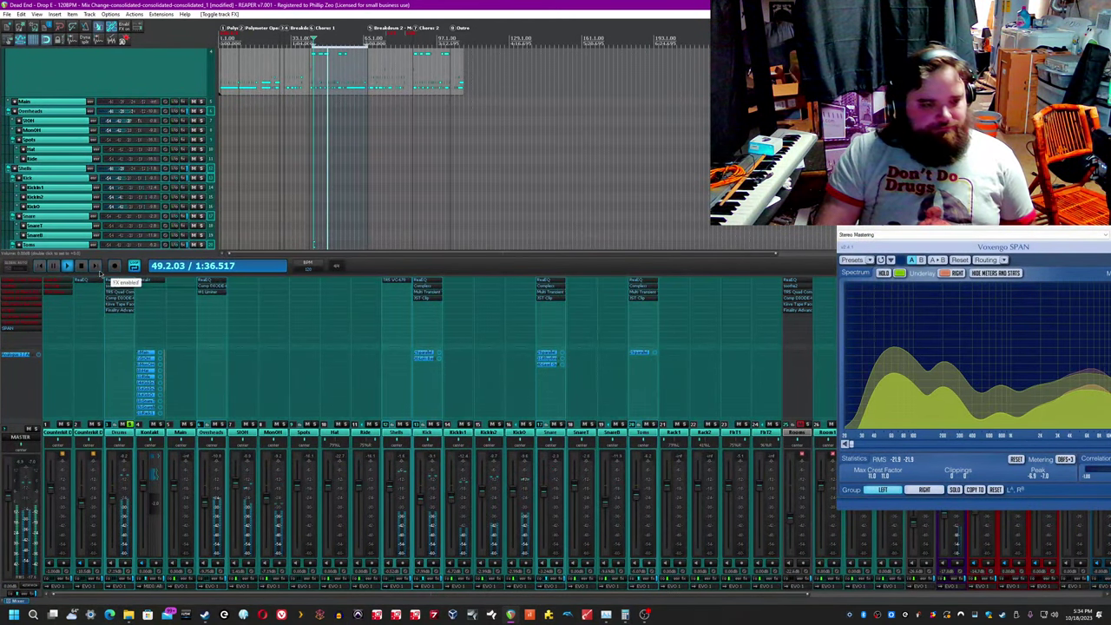
key("space")
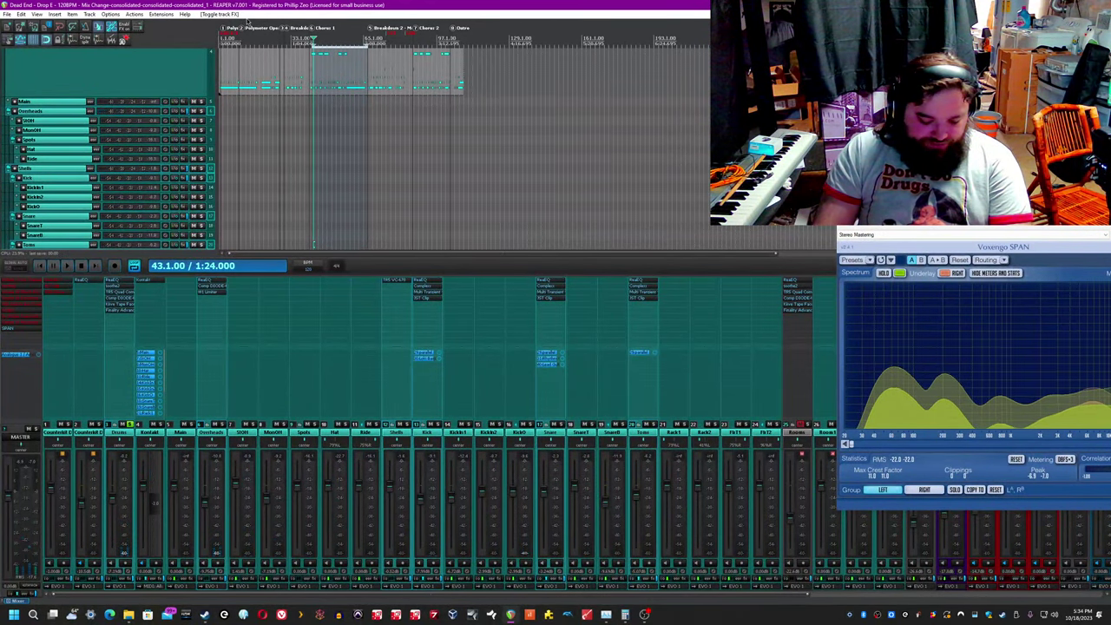
Step: Solo only the Rooms track, and move SPAN further aside to uncover the room and parallel tracks
left_click(793, 431)
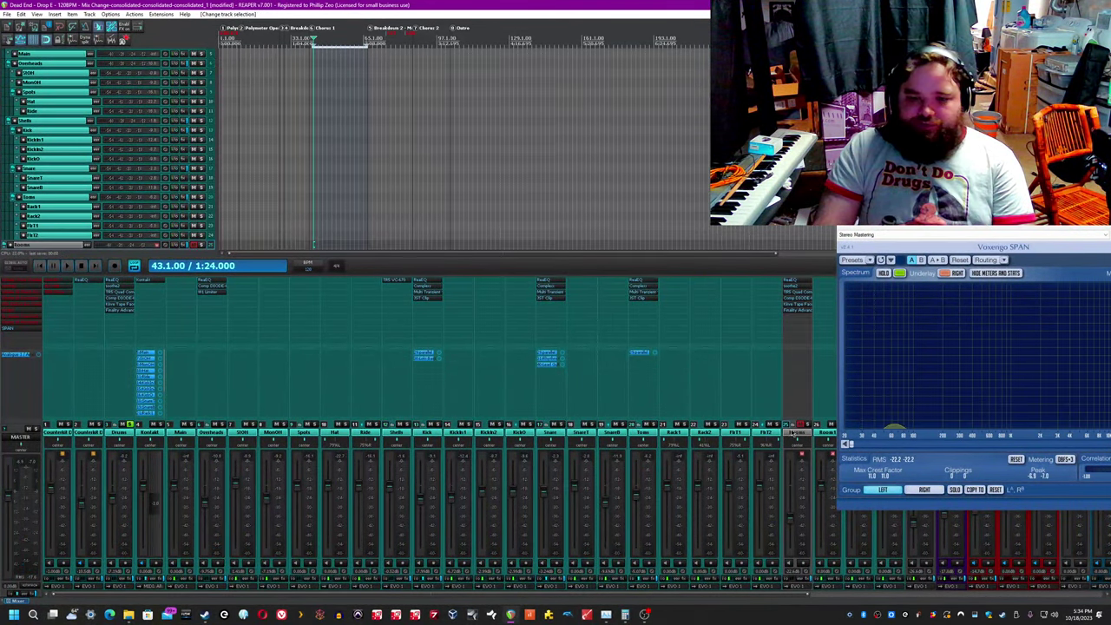
left_click(809, 425, "ctrl+alt")
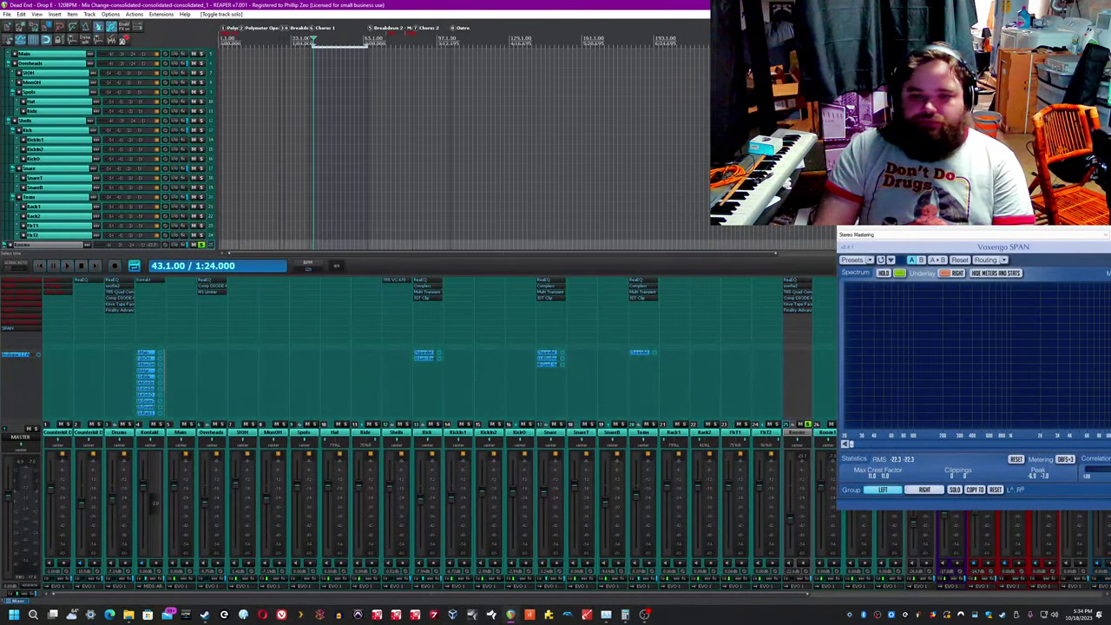
left_click_drag(864, 230, 981, 230)
left_click(615, 3)
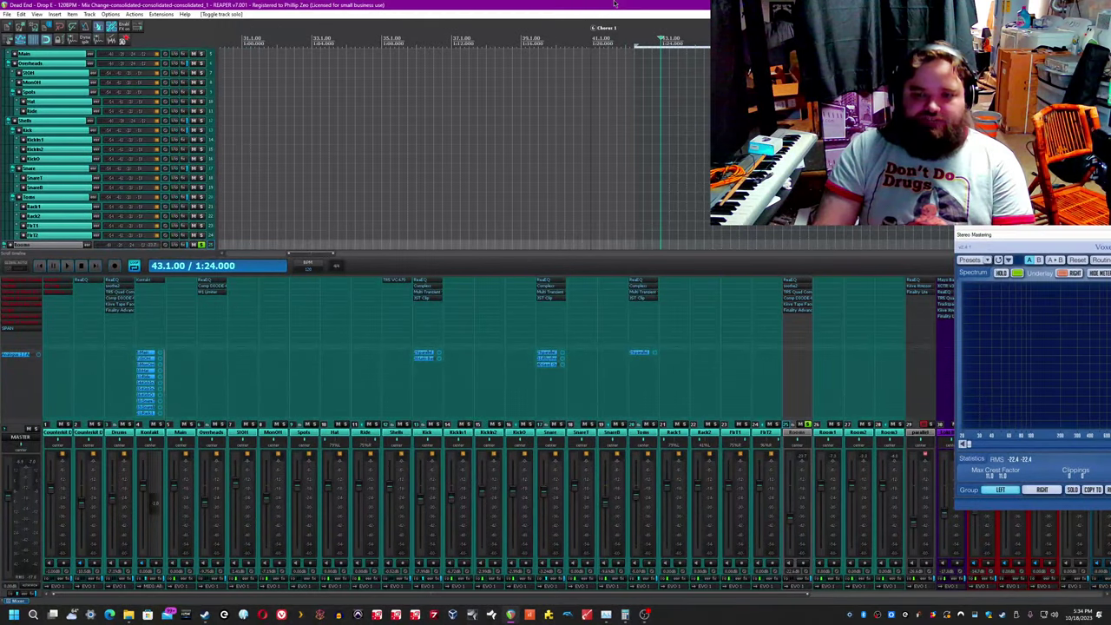
Step: Go through the Room1, Room2, Room3 and parallel tracks, and place the edit cursor at 42.2.00
left_click(829, 432)
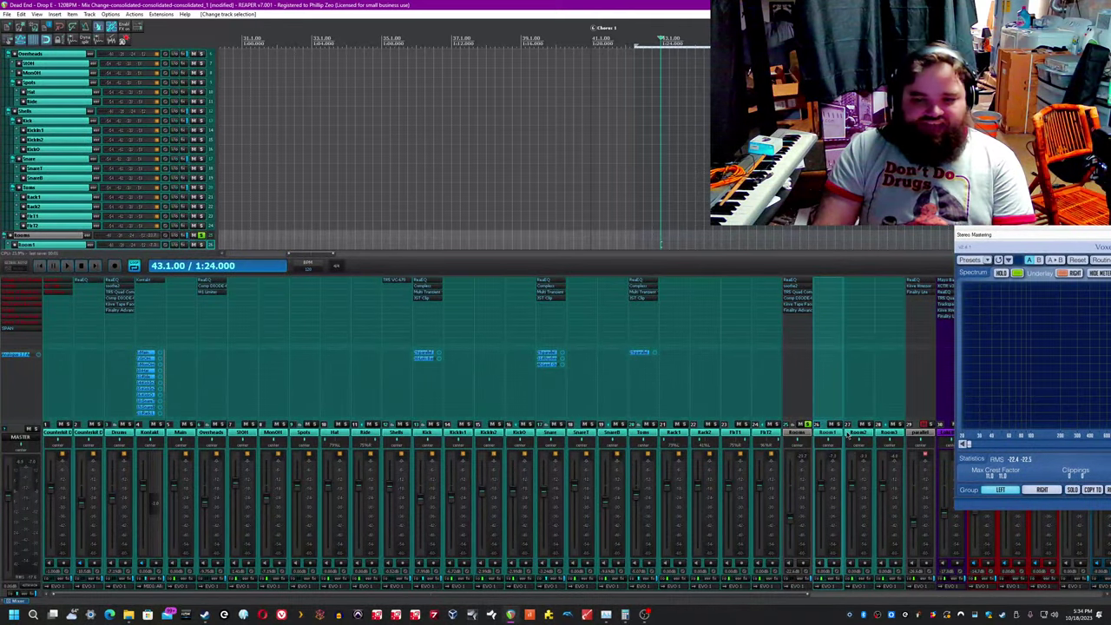
left_click(853, 432)
left_click(894, 433)
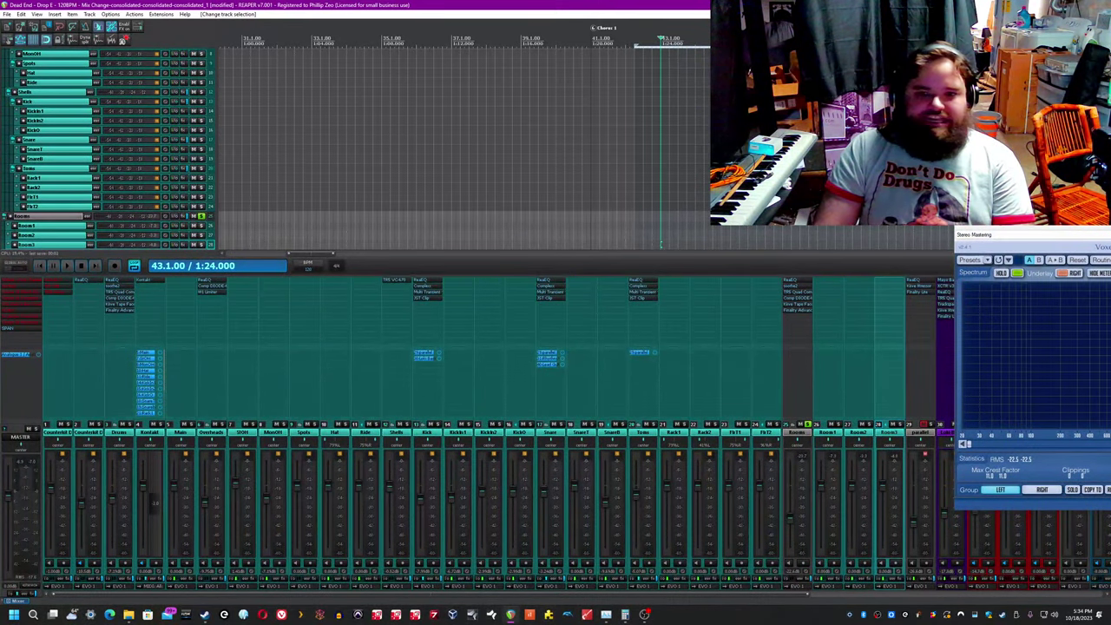
left_click(634, 40)
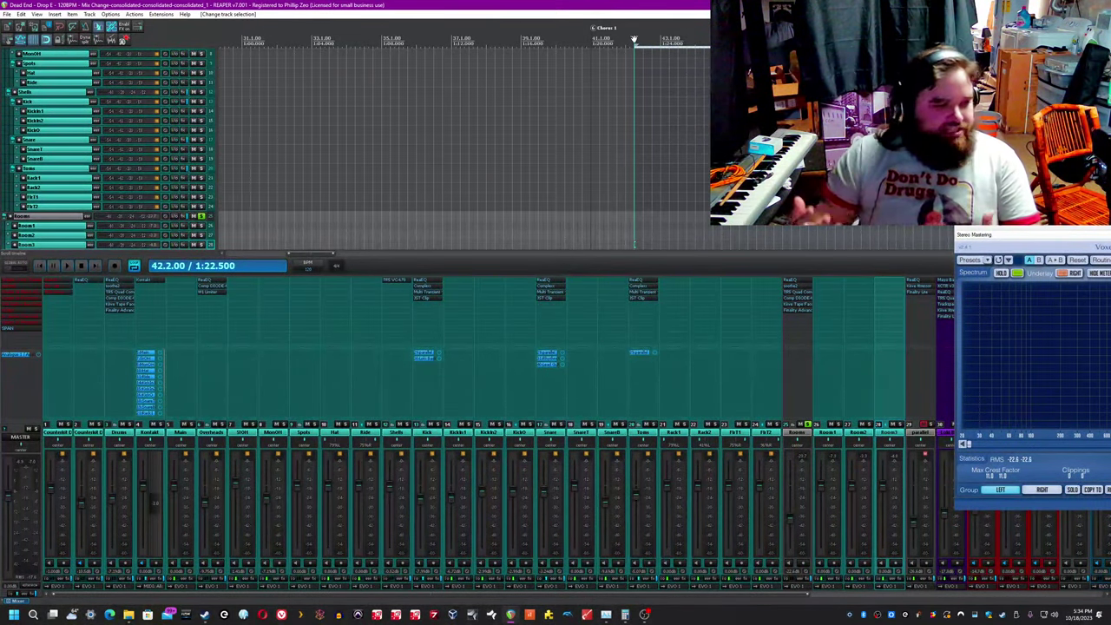
left_click(918, 431)
scroll(441, 162, "down", 5)
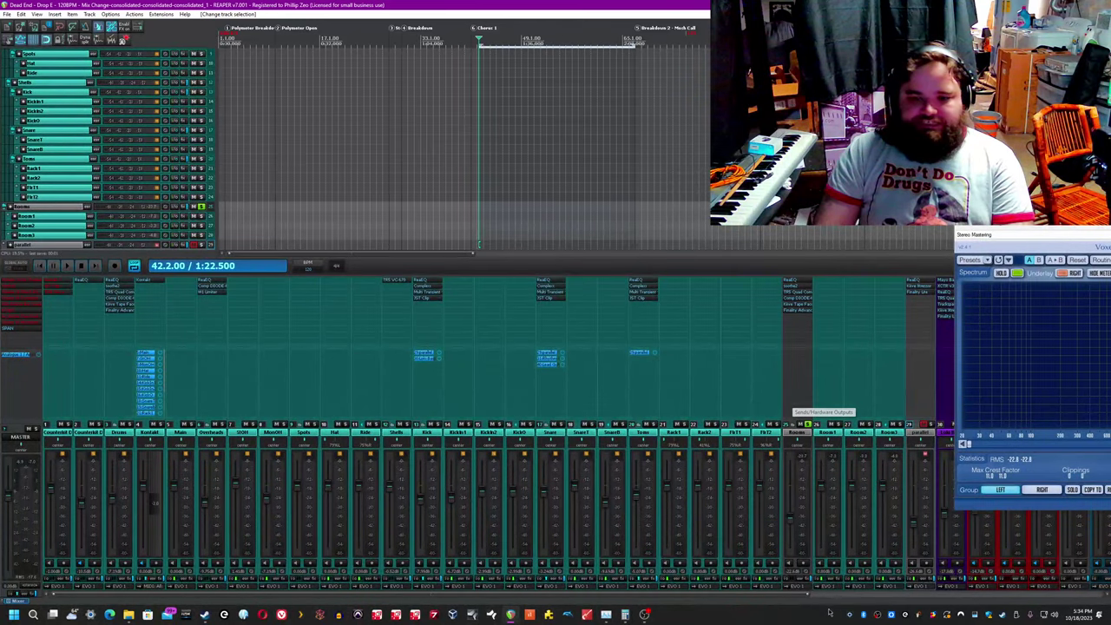
Step: Open the Rooms effects chain below the arrangement, and bypass all of its effects
left_click(806, 580)
left_click_drag(213, 28, 382, 327)
left_click(287, 4)
left_click_drag(229, 434, 195, 351)
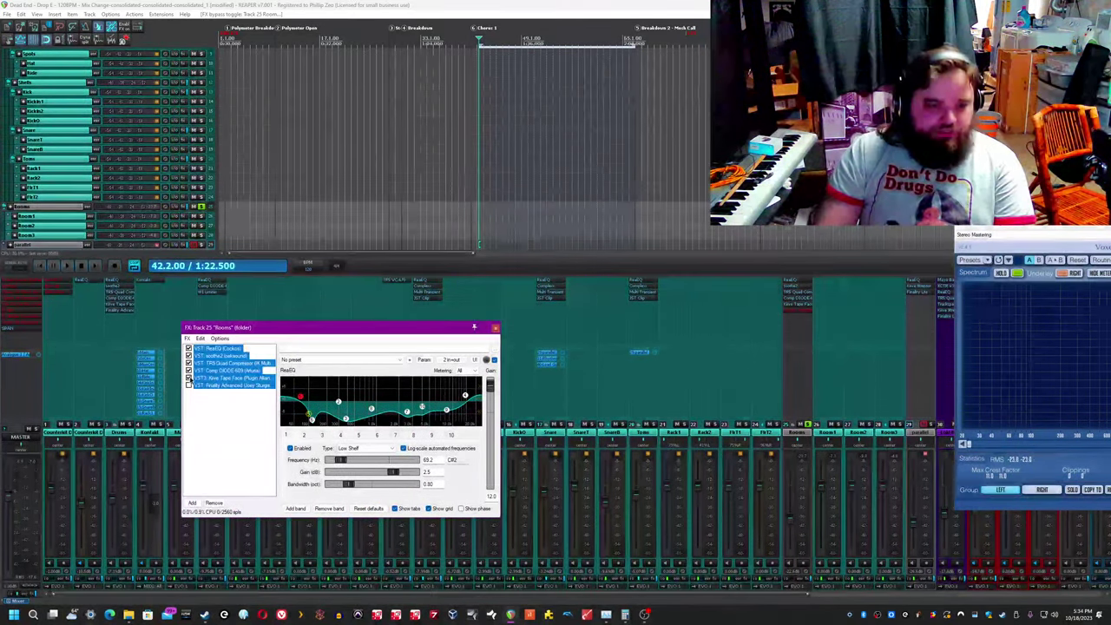
left_click(189, 370)
left_click(376, 14)
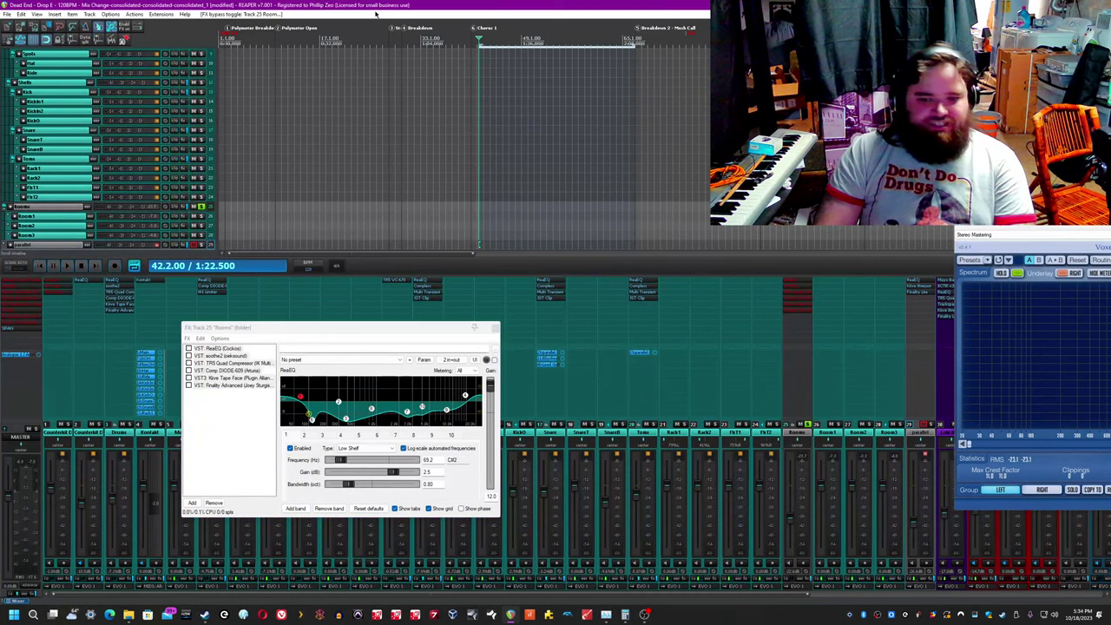
Step: Move the Rooms chain window slightly over the mixer, and play the soloed Rooms from 42.2.00 with the effects bypassed
left_click(493, 322)
left_click(465, 4)
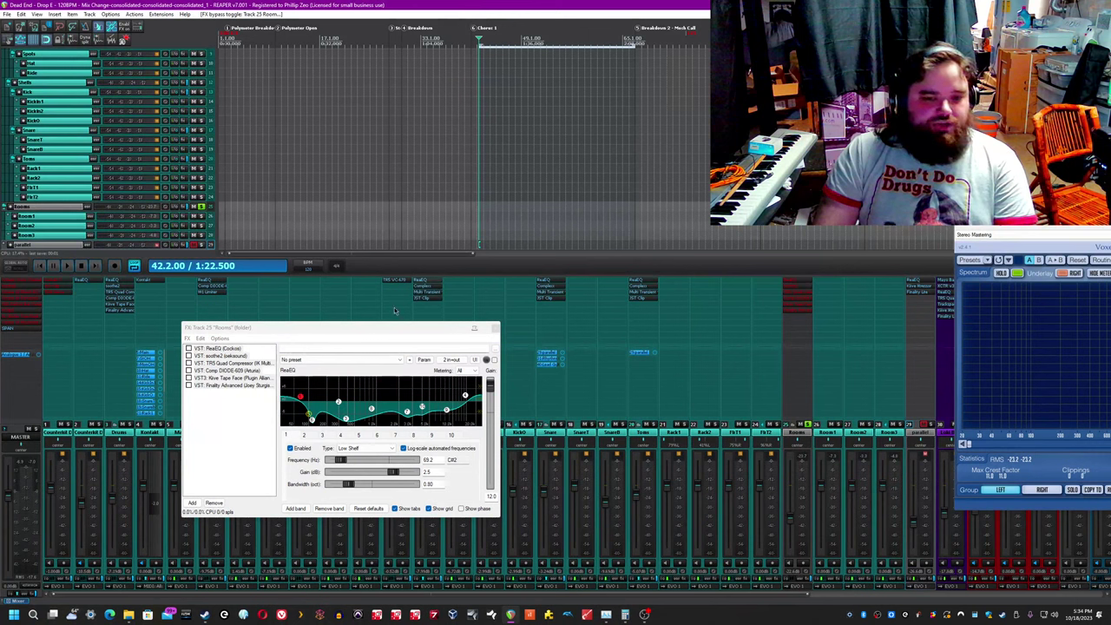
left_click_drag(388, 333, 416, 342)
left_click(424, 16)
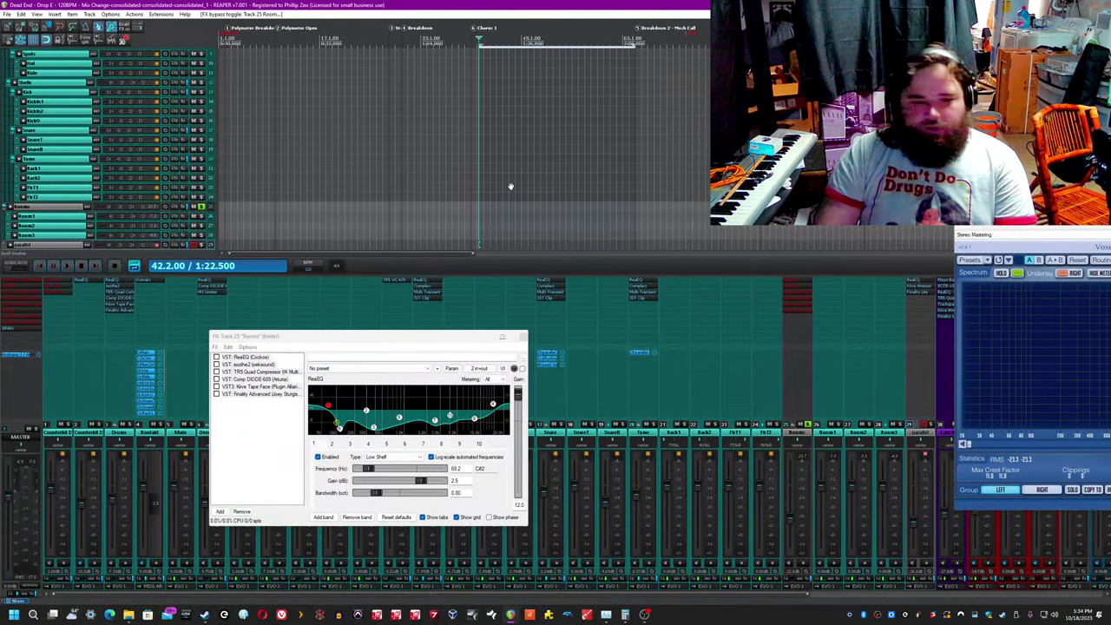
key("space")
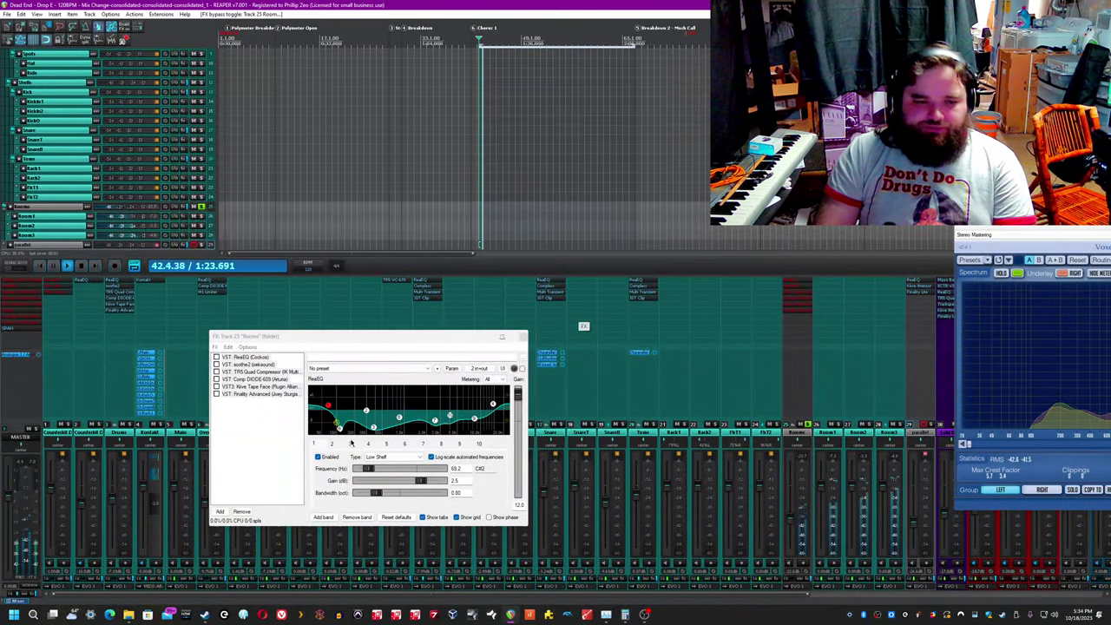
Step: Move SPAN fully into view beside the Rooms effects chain, and enable only ReaEQ on the Rooms track
left_click(254, 461)
left_click(227, 358)
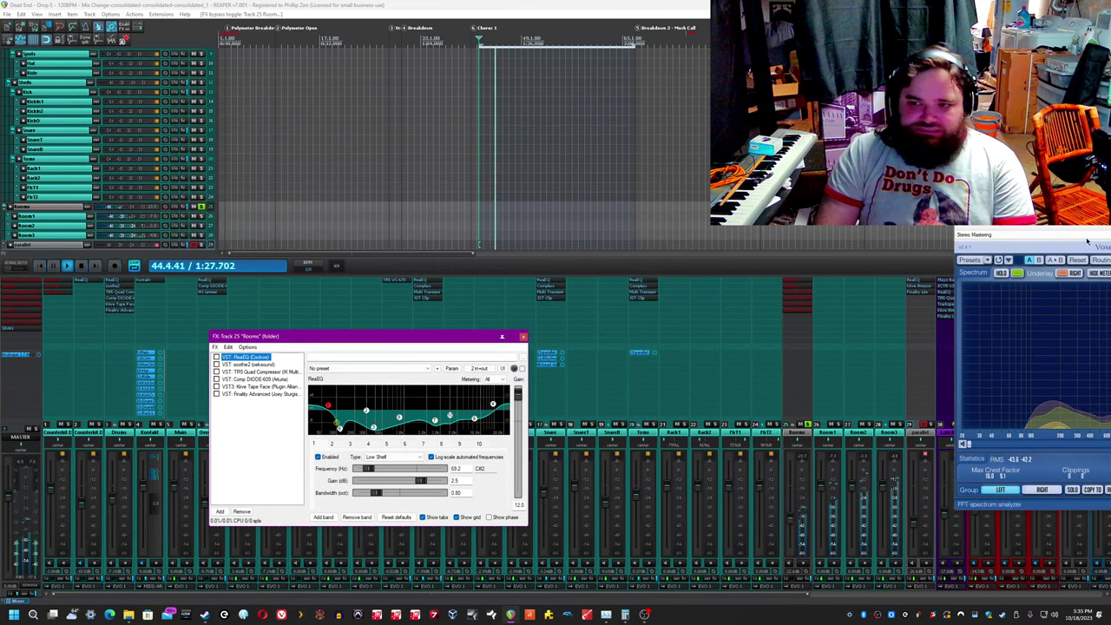
left_click_drag(1089, 223, 868, 284)
left_click_drag(782, 594, 893, 594)
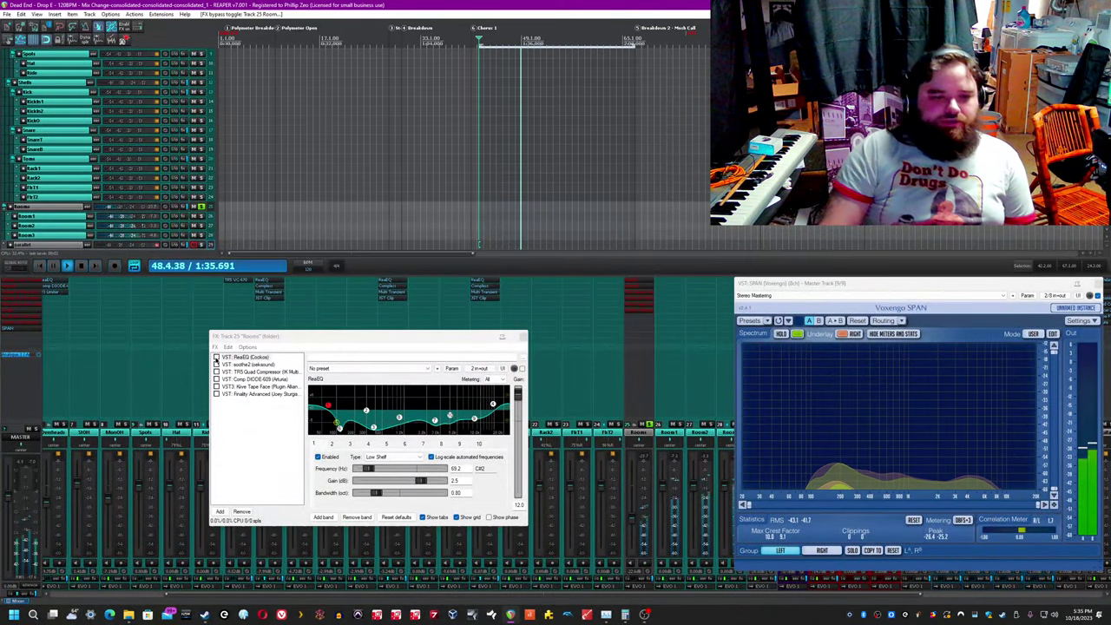
left_click(216, 358)
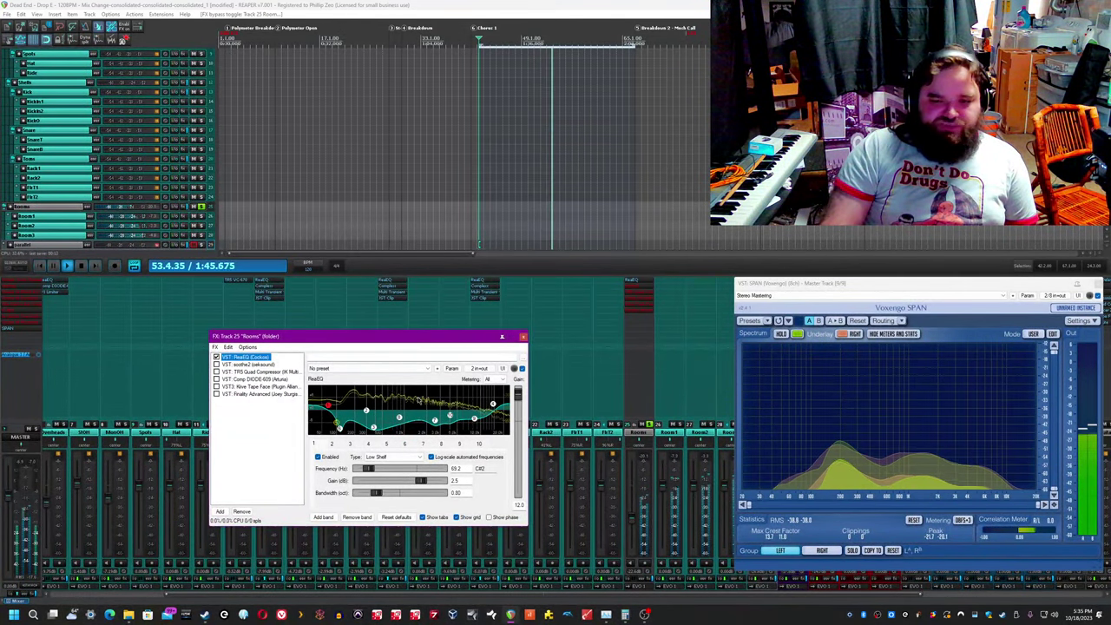
Step: Flip all bands of the Rooms ReaEQ and flip them back, and compare the EQ bypassed and active
right_click(418, 397)
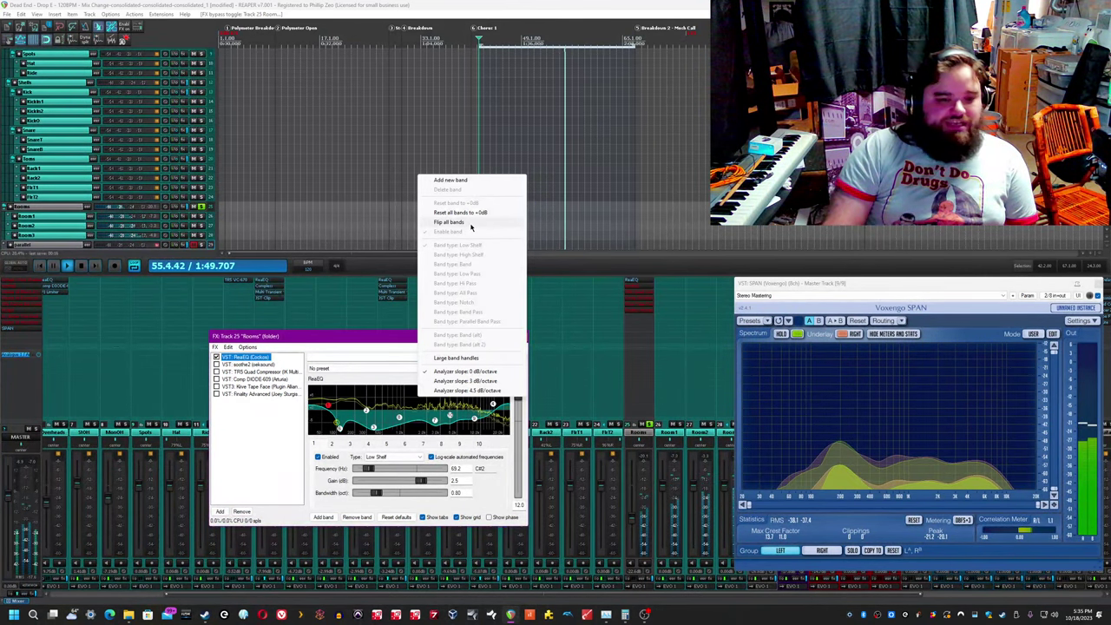
left_click(471, 224)
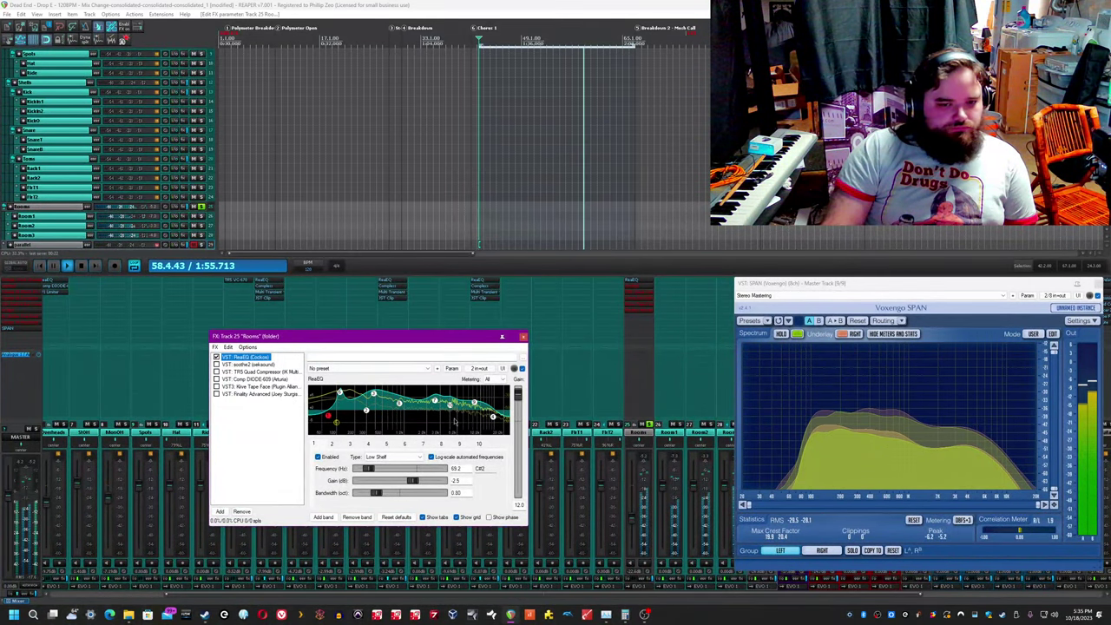
right_click(469, 422)
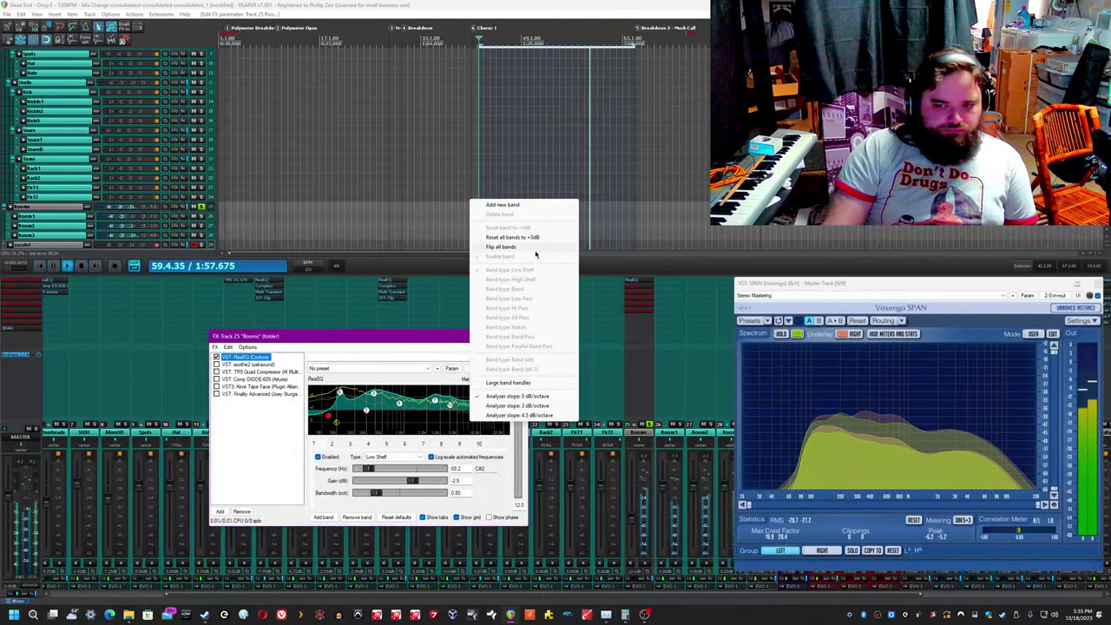
left_click(388, 388)
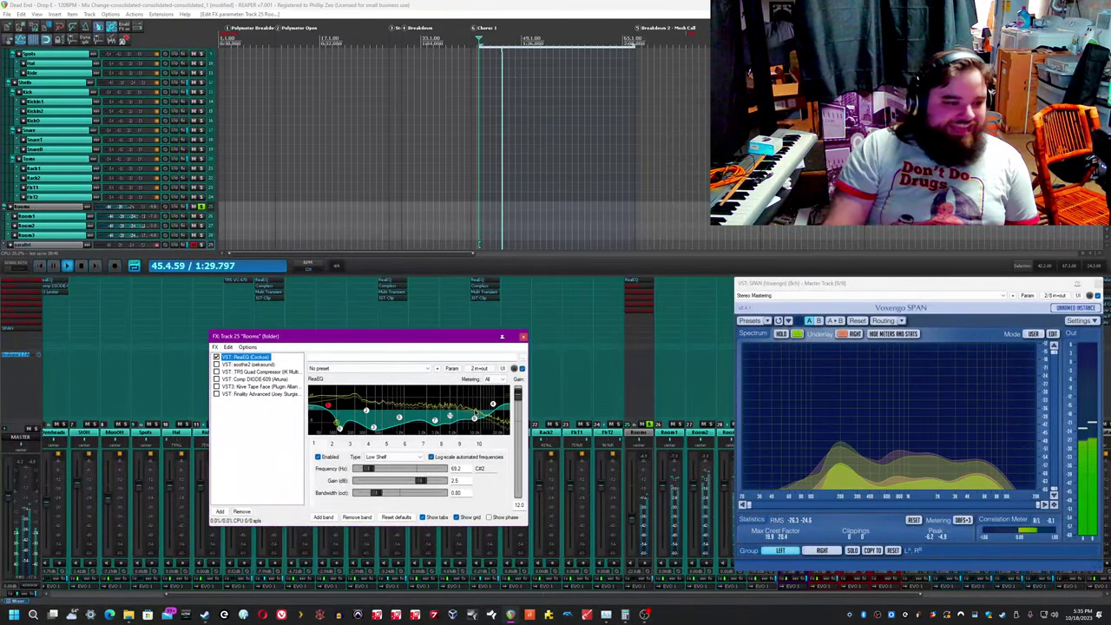
left_click(522, 370)
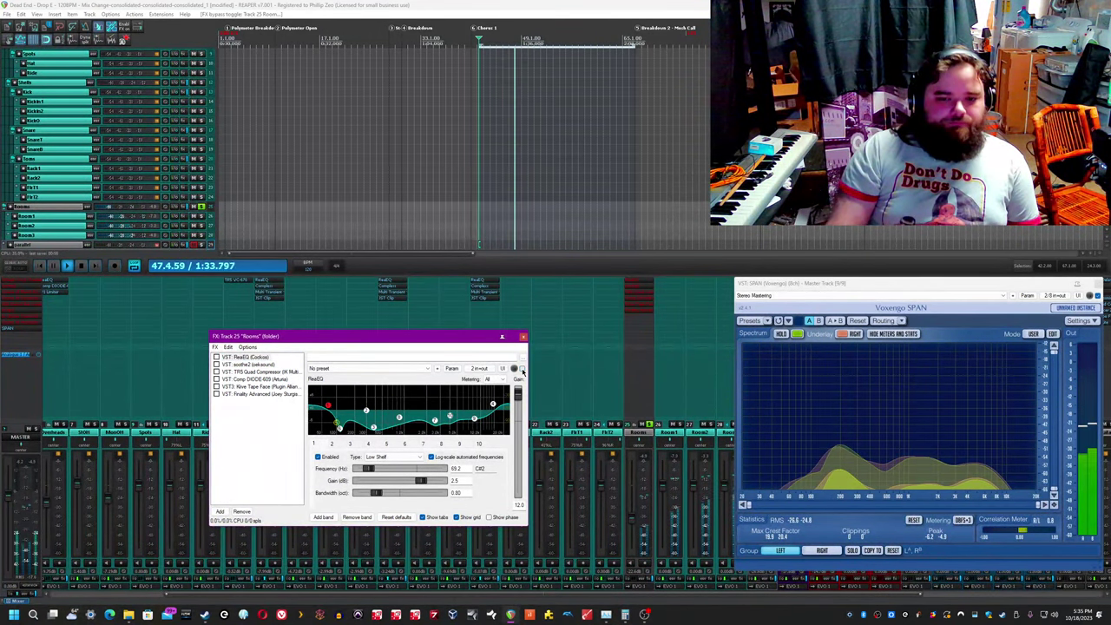
left_click(521, 370)
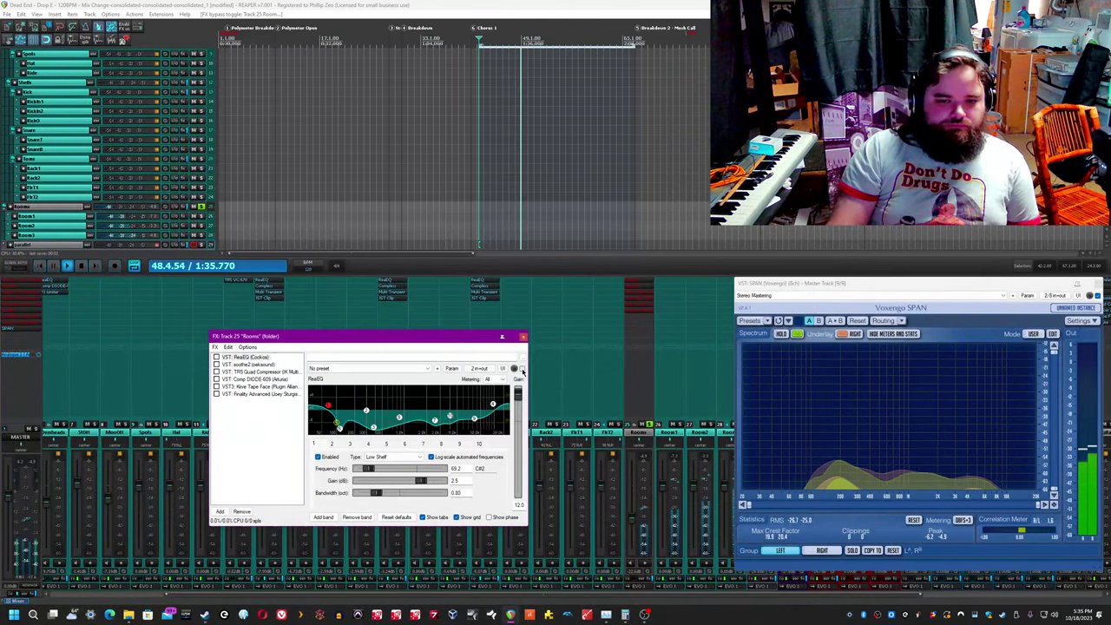
Step: Enable soothe2 in the Rooms chain, move the chain window up, and audition soothe2's delta and bypassed signal
left_click(236, 365)
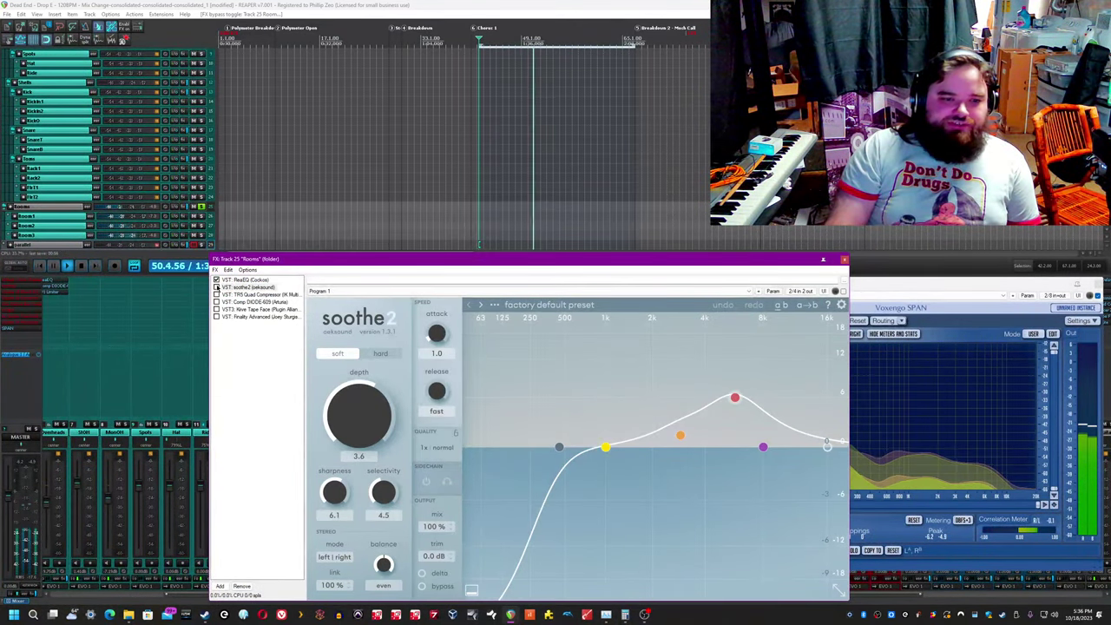
left_click(217, 288)
left_click_drag(281, 259, 245, 182)
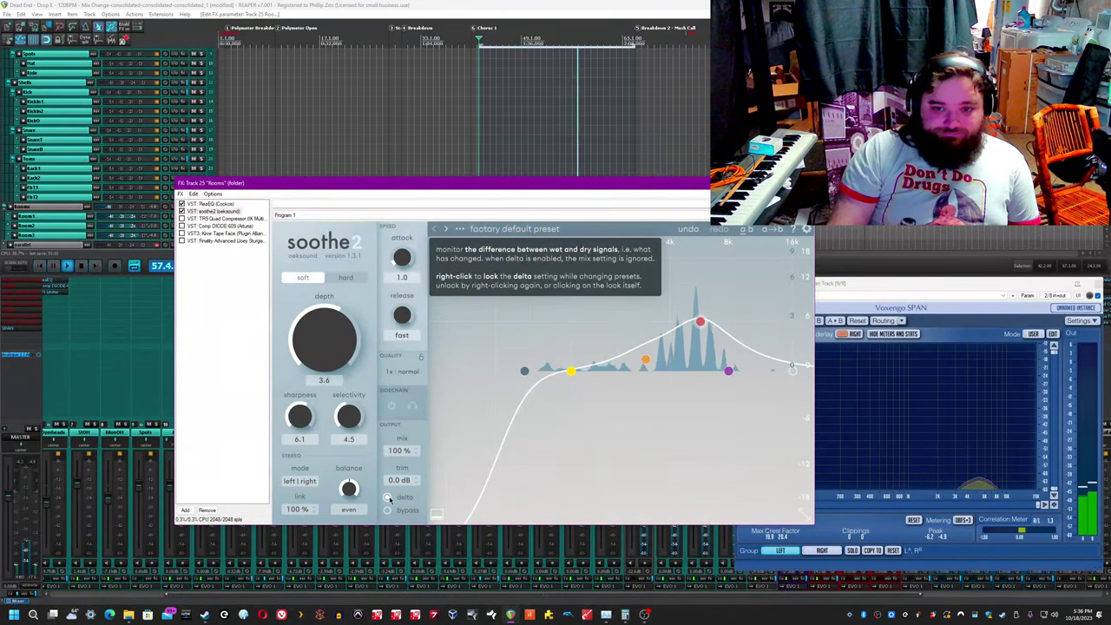
left_click(388, 498)
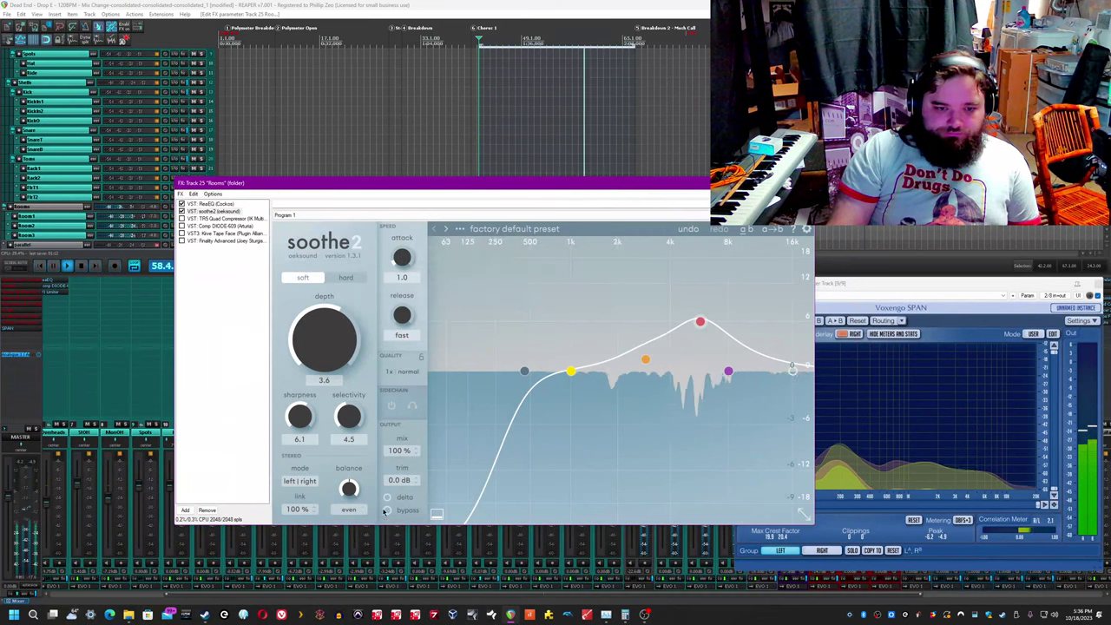
left_click(386, 510)
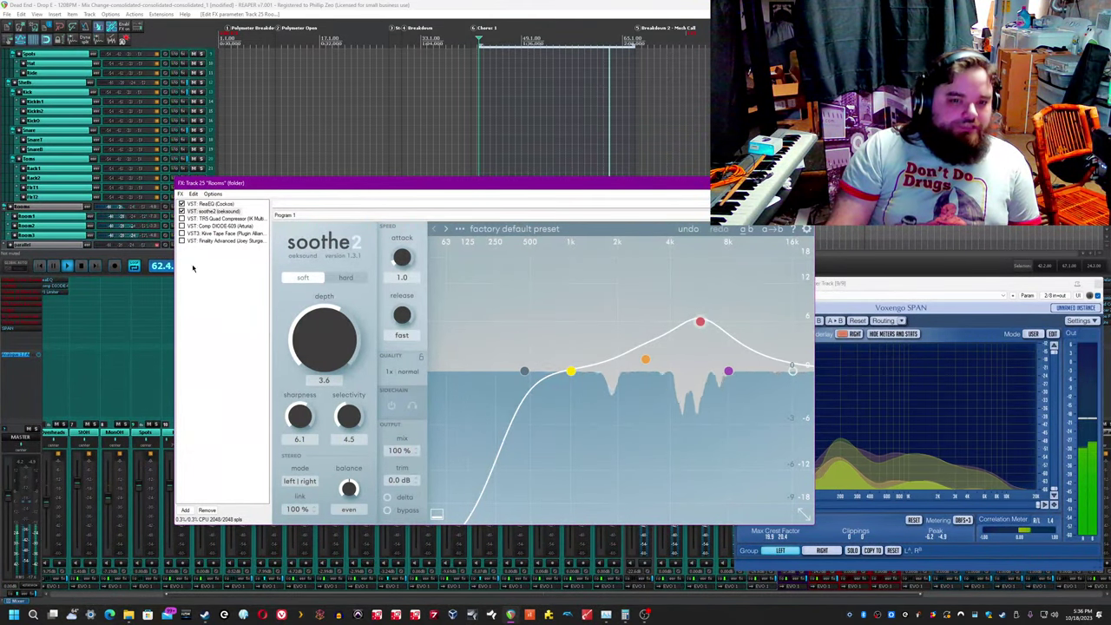
Step: Enable the TR5 Quad Compressor and Comp DIODE-609 in the Rooms chain, comparing each bypassed and active
left_click(216, 218)
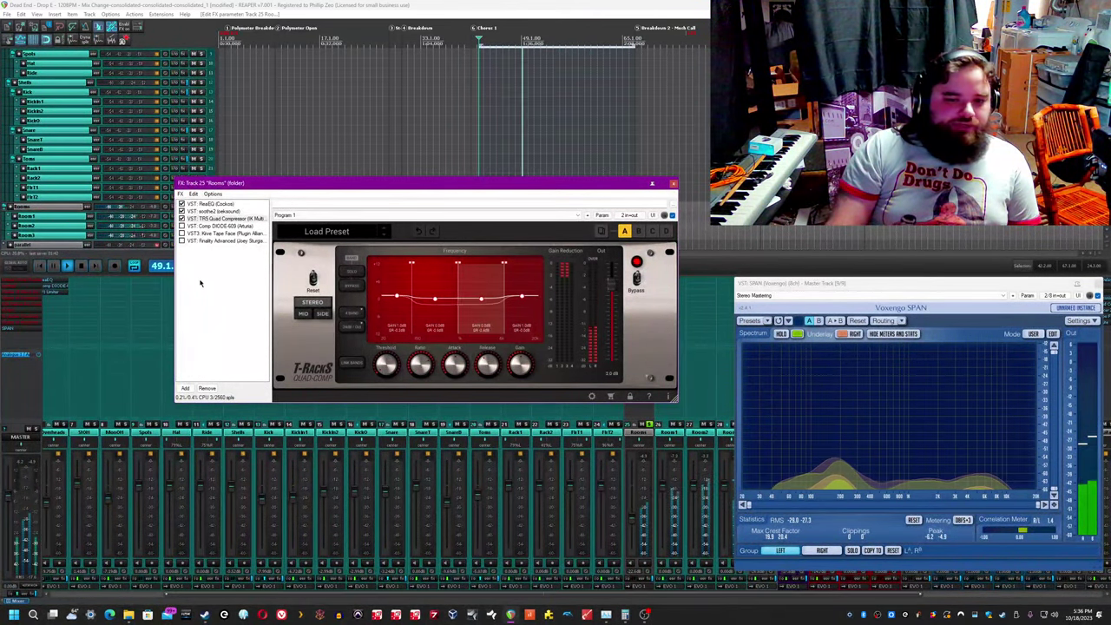
left_click(181, 219)
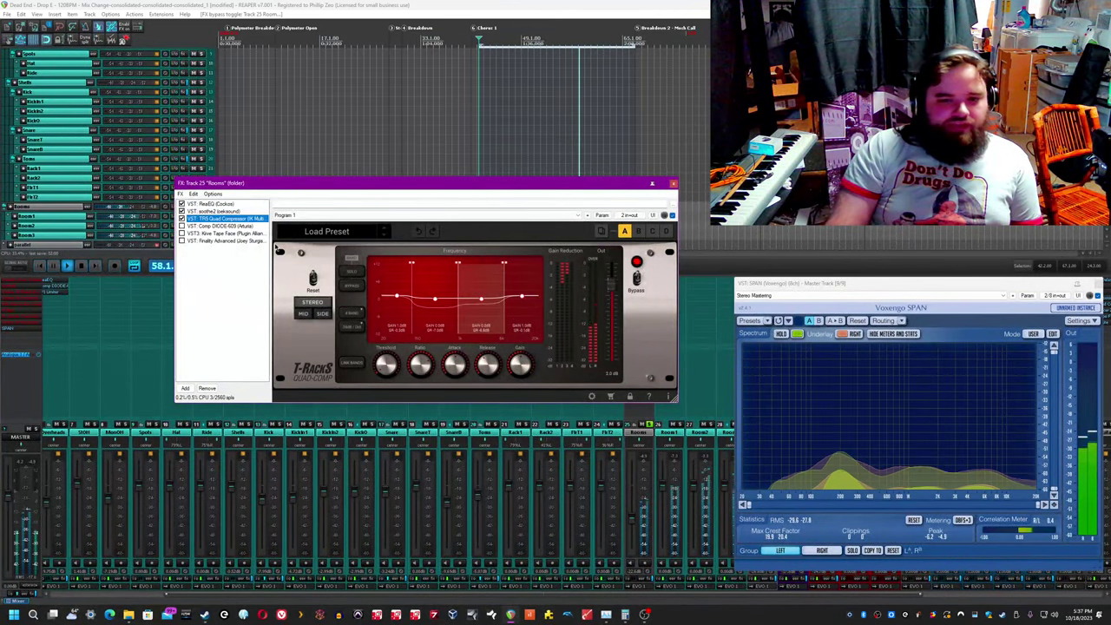
left_click(204, 227)
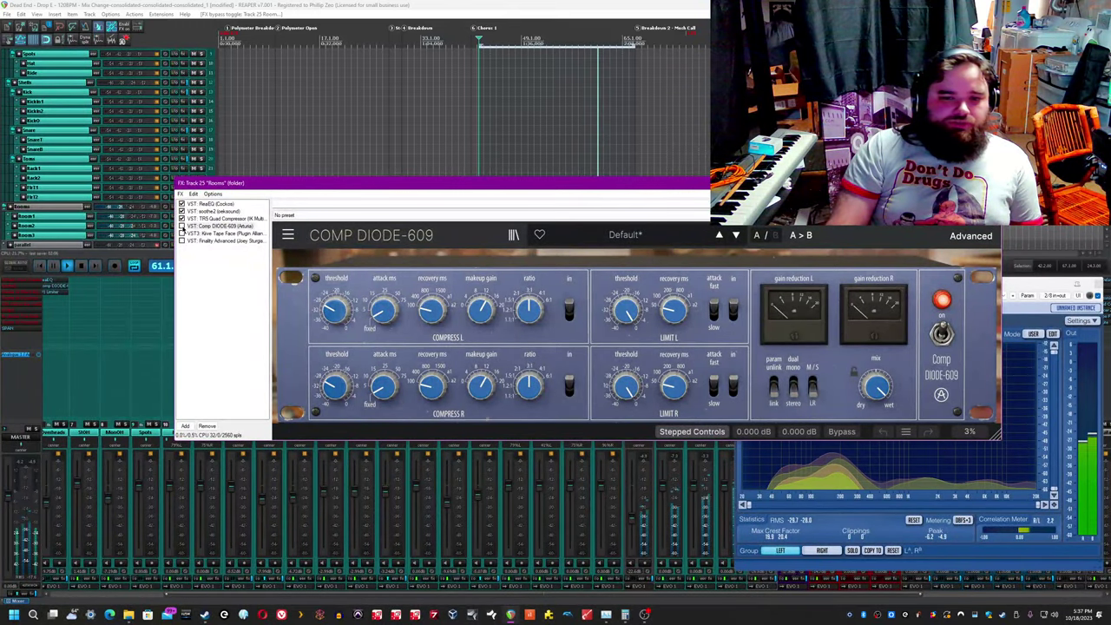
left_click(182, 227)
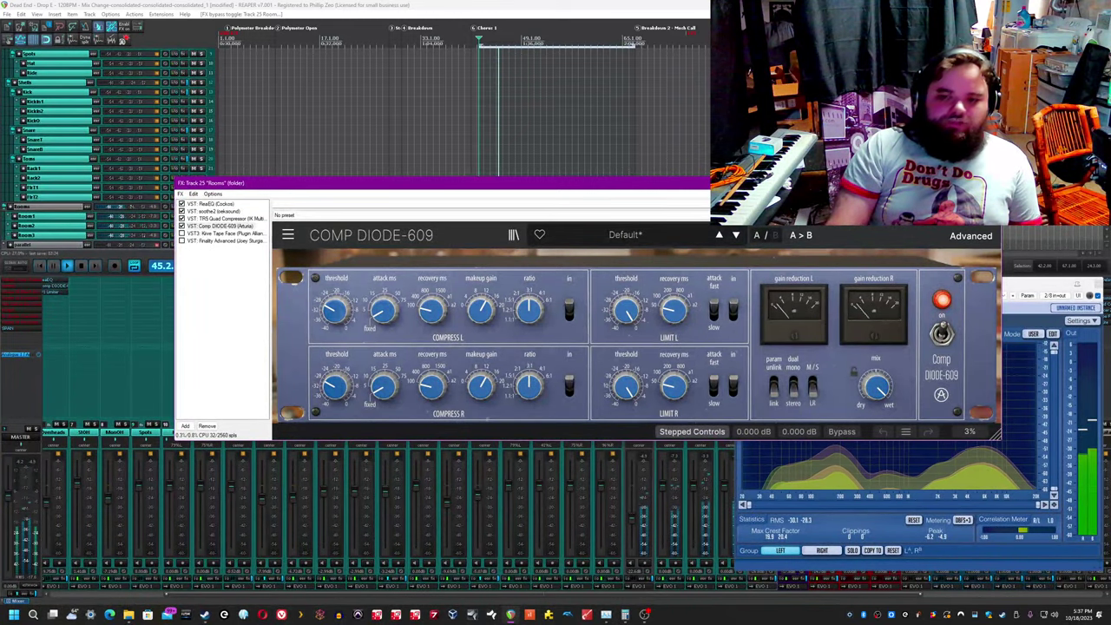
Step: Enable Kiive Tape Face and Finality Advanced in the Rooms chain, and restart playback from 42.2.00
left_click(248, 233)
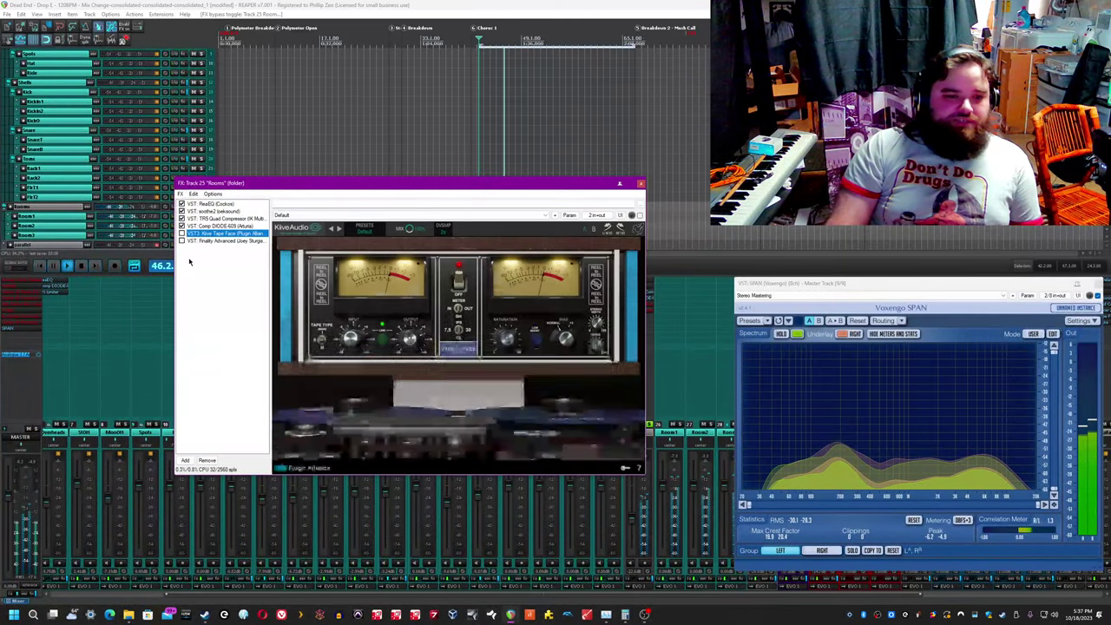
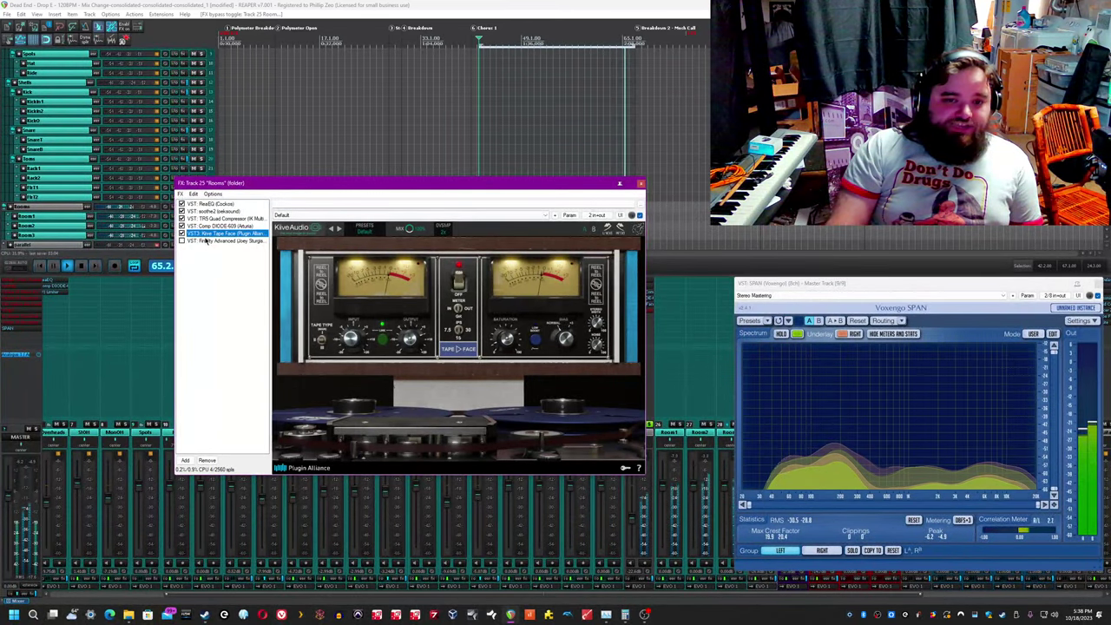
left_click(200, 242)
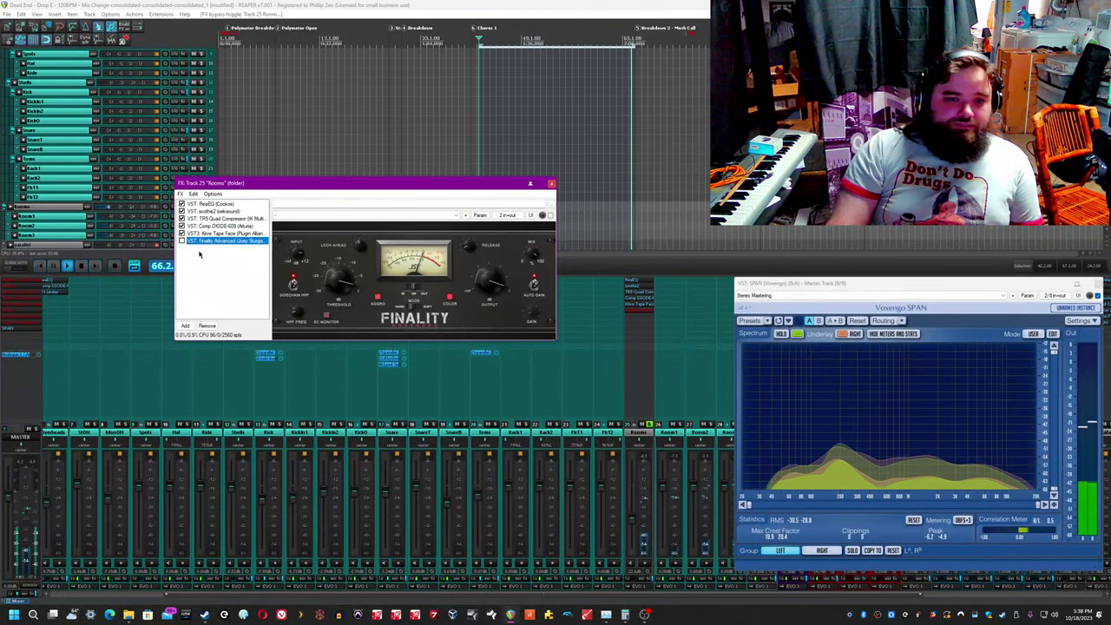
key("space")
key("space")
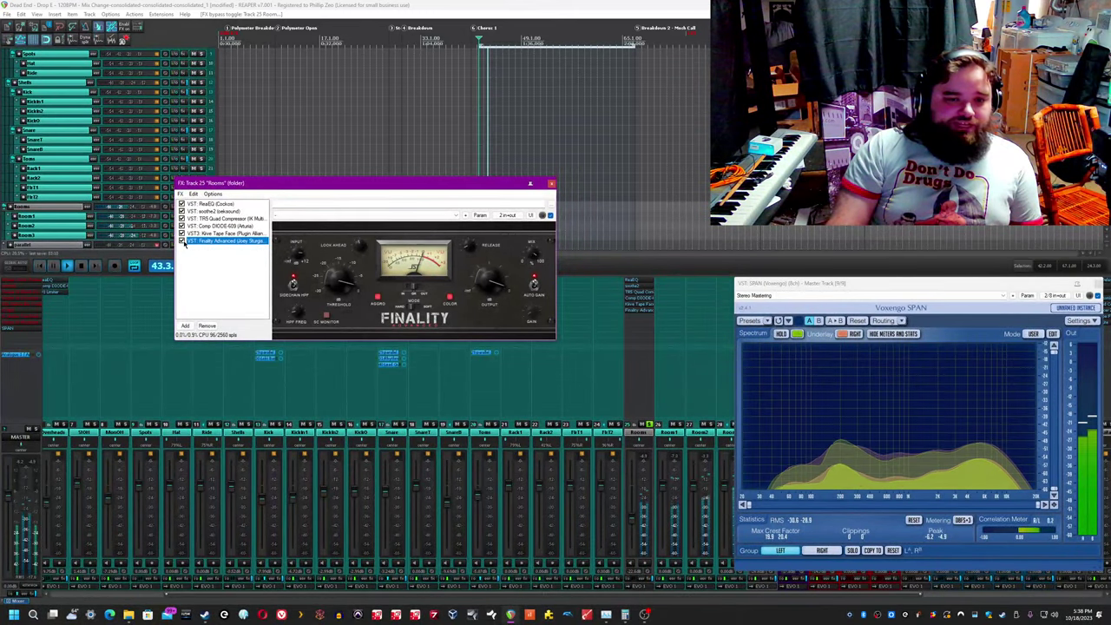
Step: Compare the soloed Rooms track with its whole effects chain bypassed and active
left_click(429, 269)
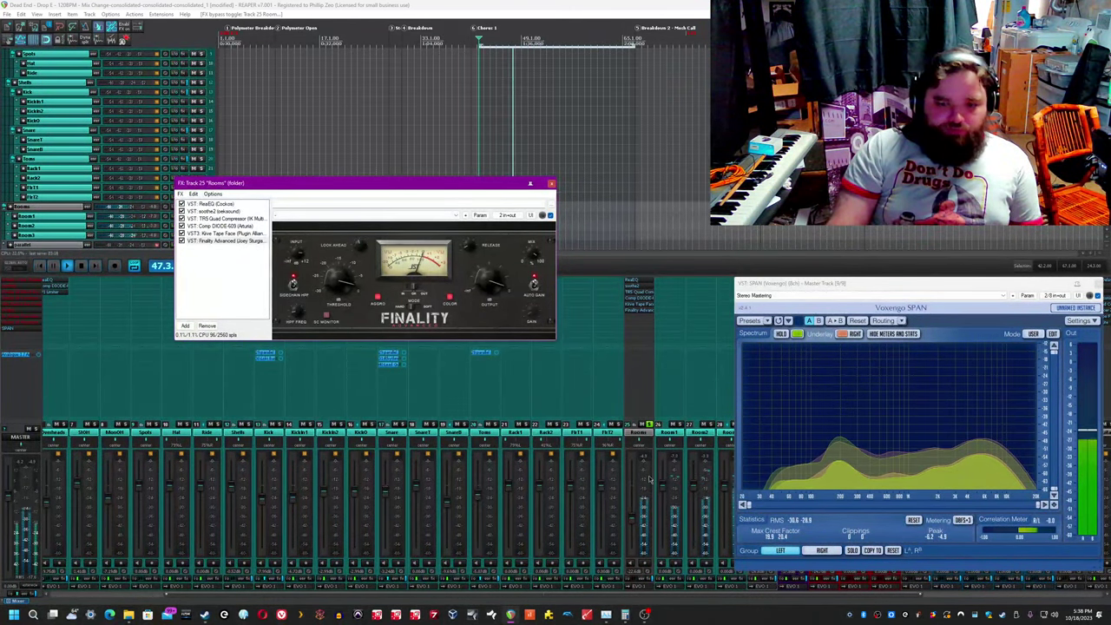
left_click(655, 579)
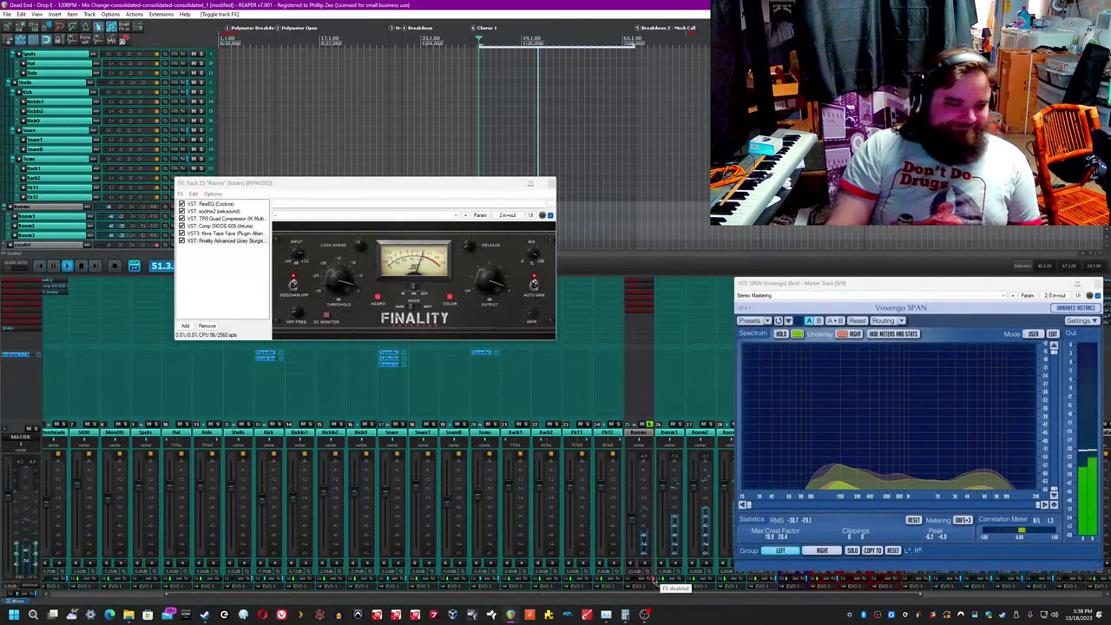
left_click(656, 579)
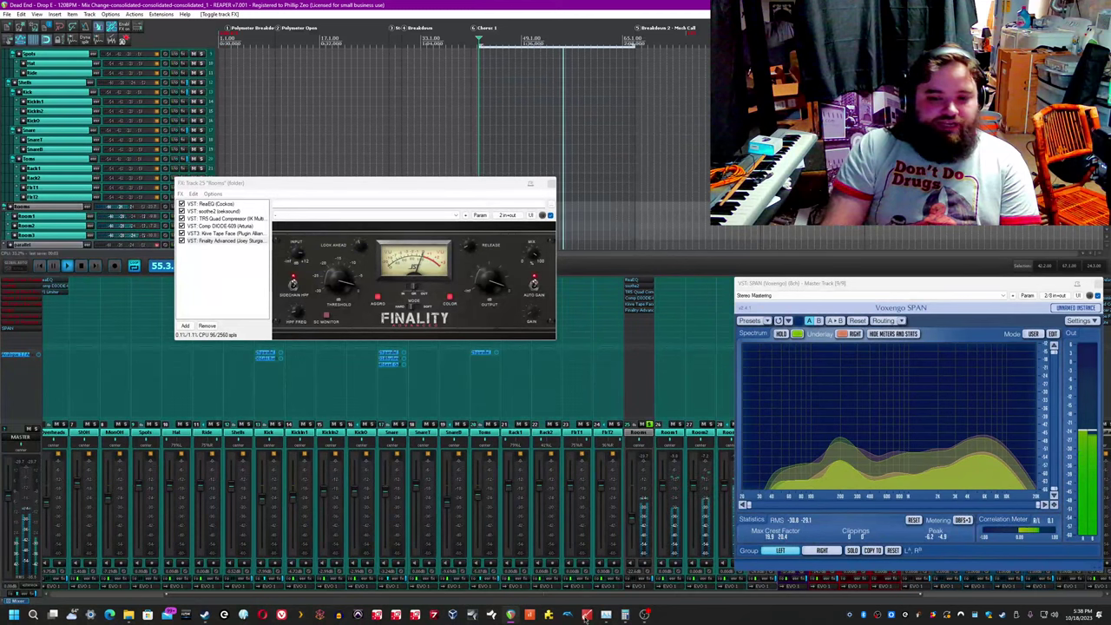
Step: Solo the Drums bus, and compare the full drums with the Rooms track muted and unmuted
left_click_drag(585, 596, 514, 605)
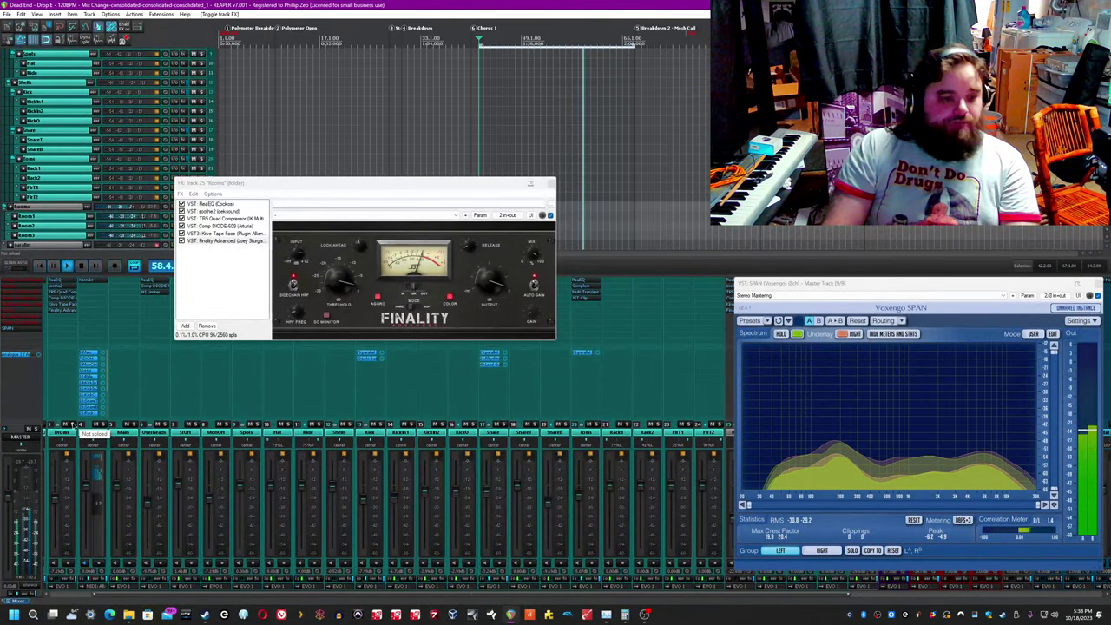
left_click(412, 602)
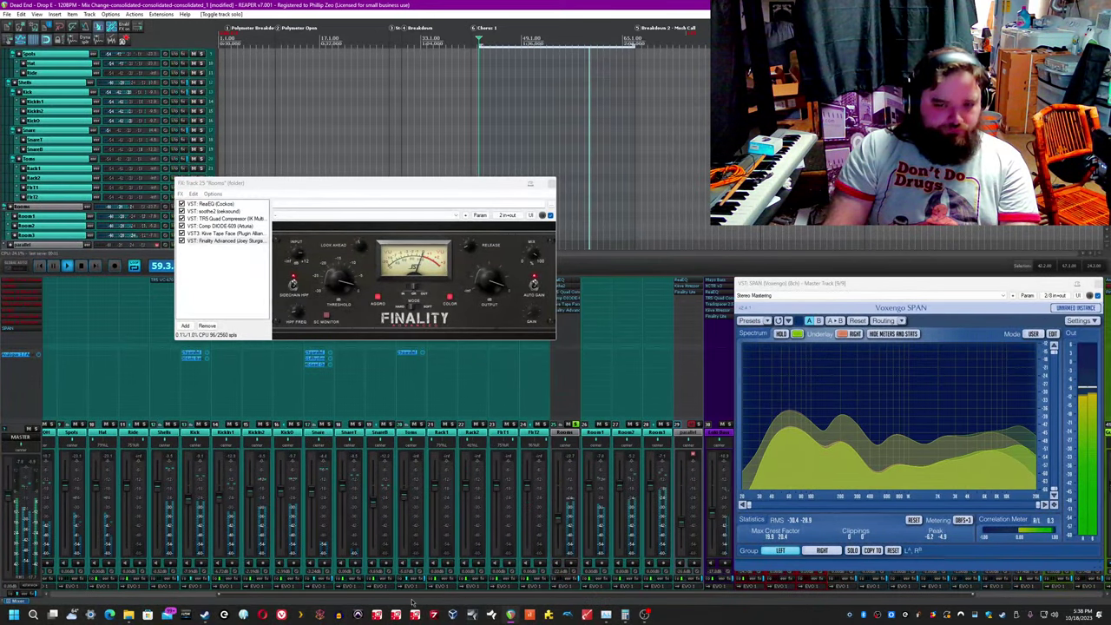
left_click(412, 601)
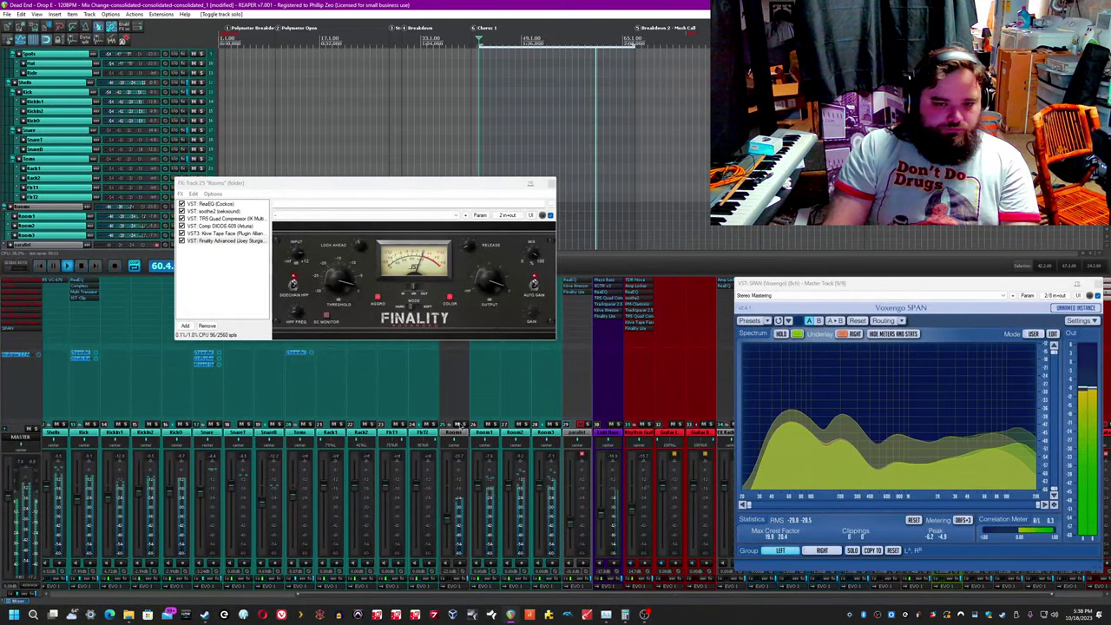
left_click(459, 425)
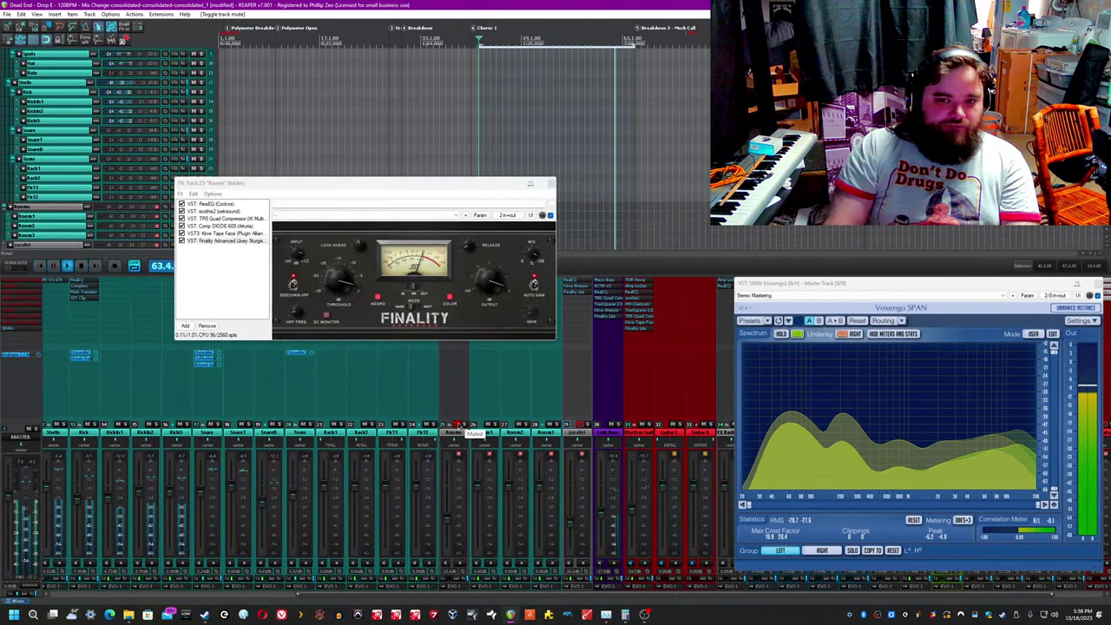
left_click(458, 425)
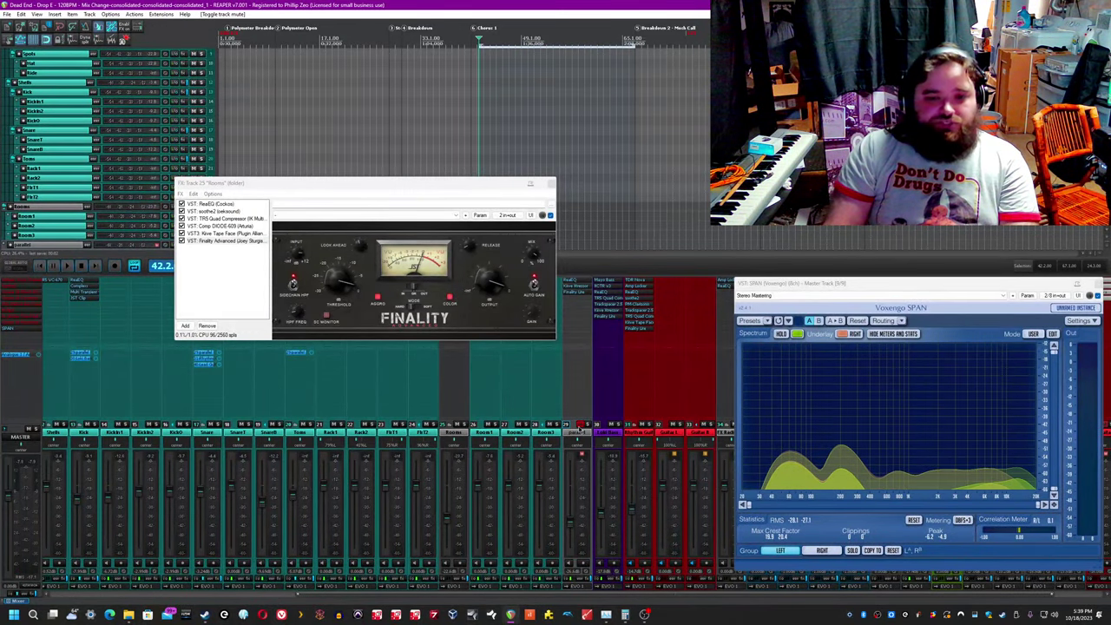
Step: Close the Rooms effects chain, solo only the parallel track, and play it from 42.2.00
key("Escape")
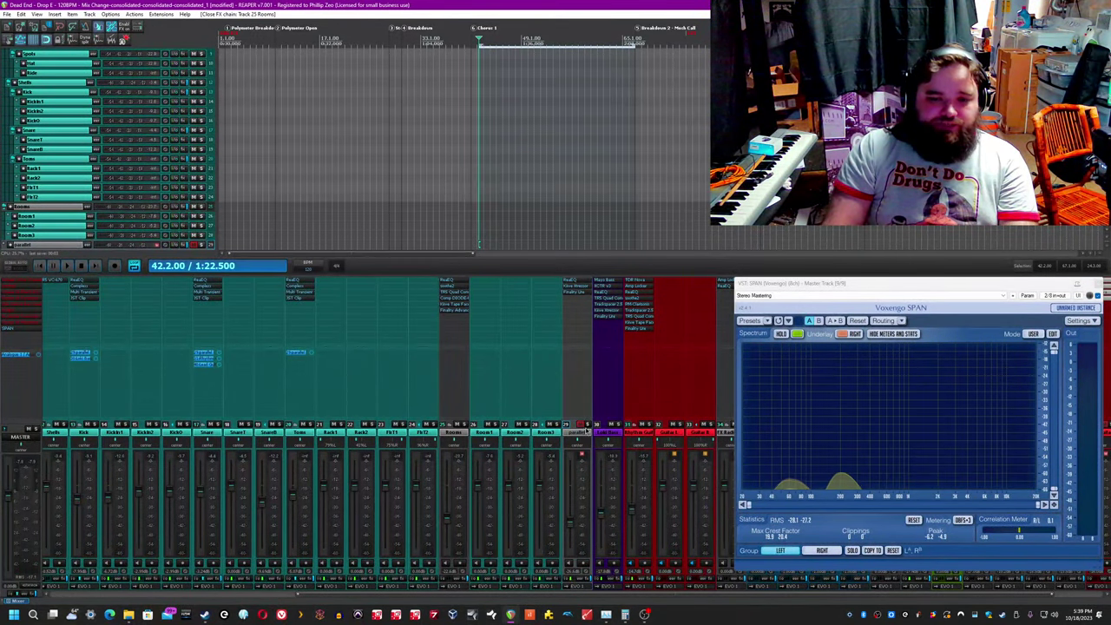
left_click(585, 425)
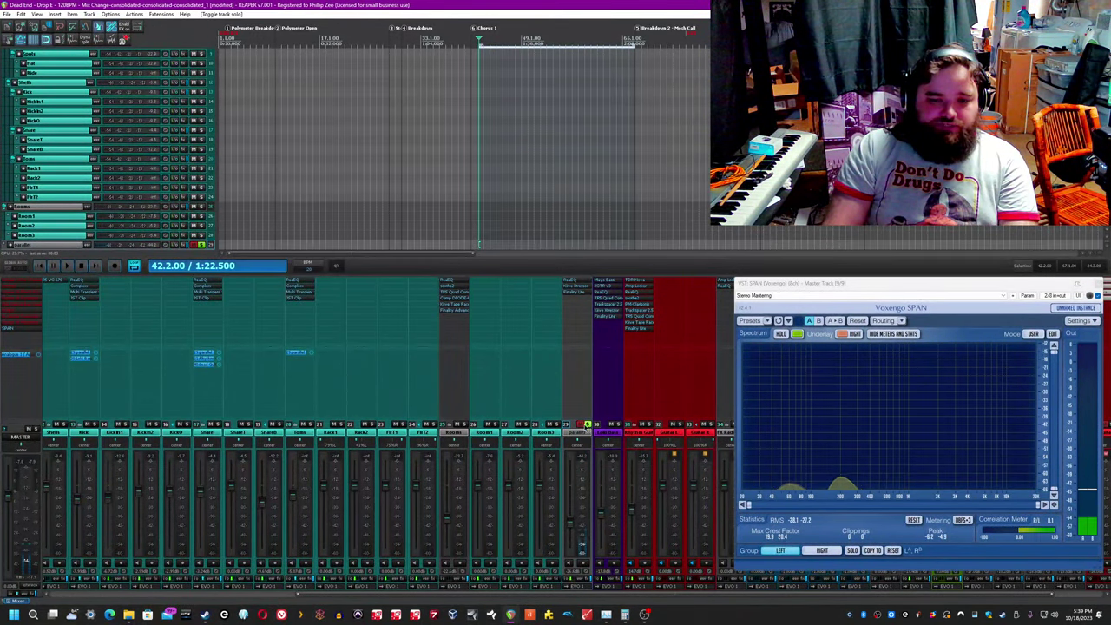
left_click(588, 425, "ctrl+alt")
key("space")
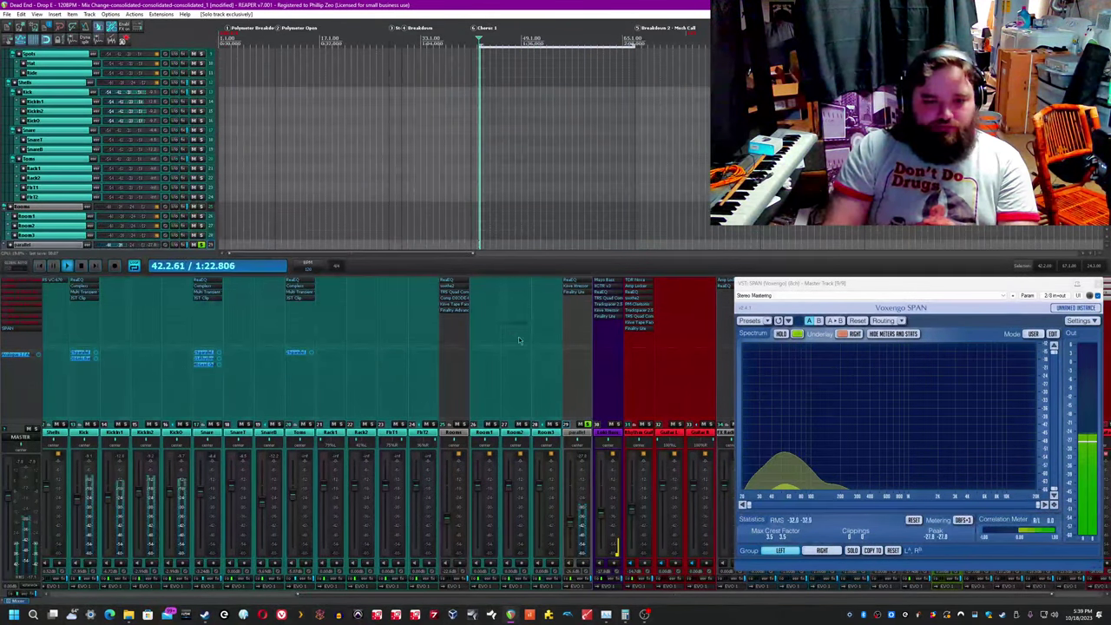
Step: Compare the parallel track with its effects bypassed and active, and open its effects chain
left_click(590, 579)
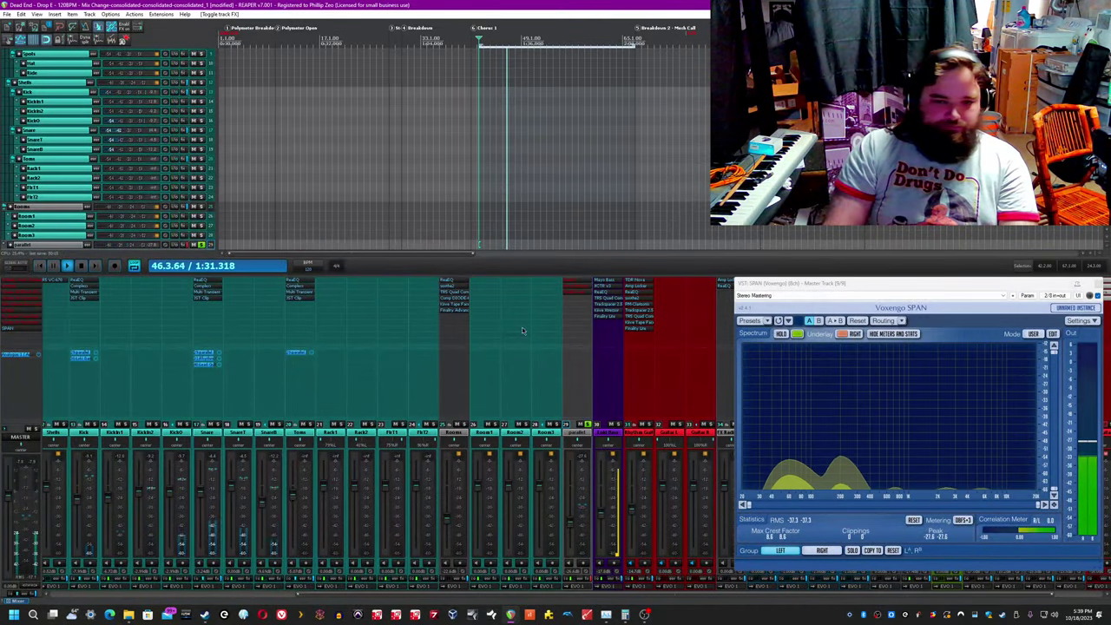
left_click(588, 579)
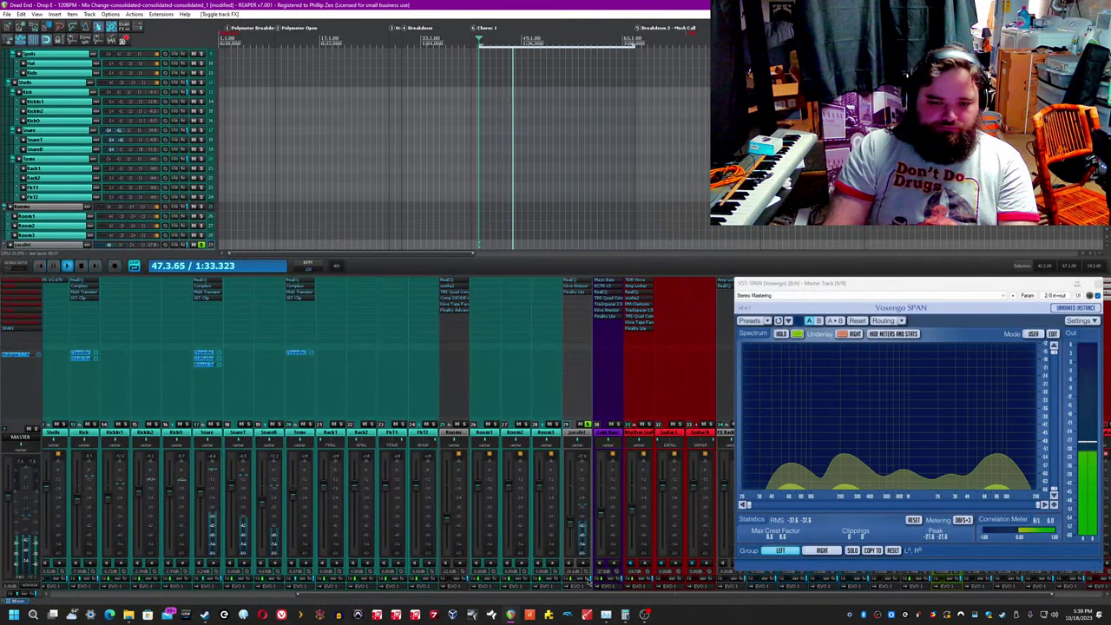
left_click(588, 580)
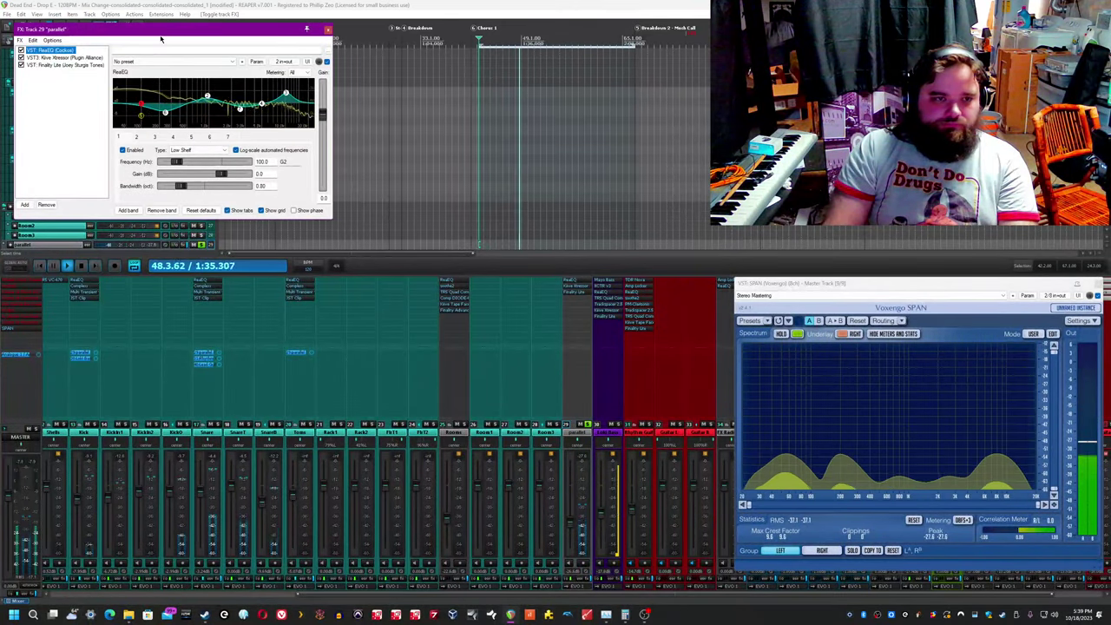
Step: Flip all ReaEQ bands on the parallel track and flip them back to compare the inverted and original curves
left_click_drag(161, 38, 379, 255)
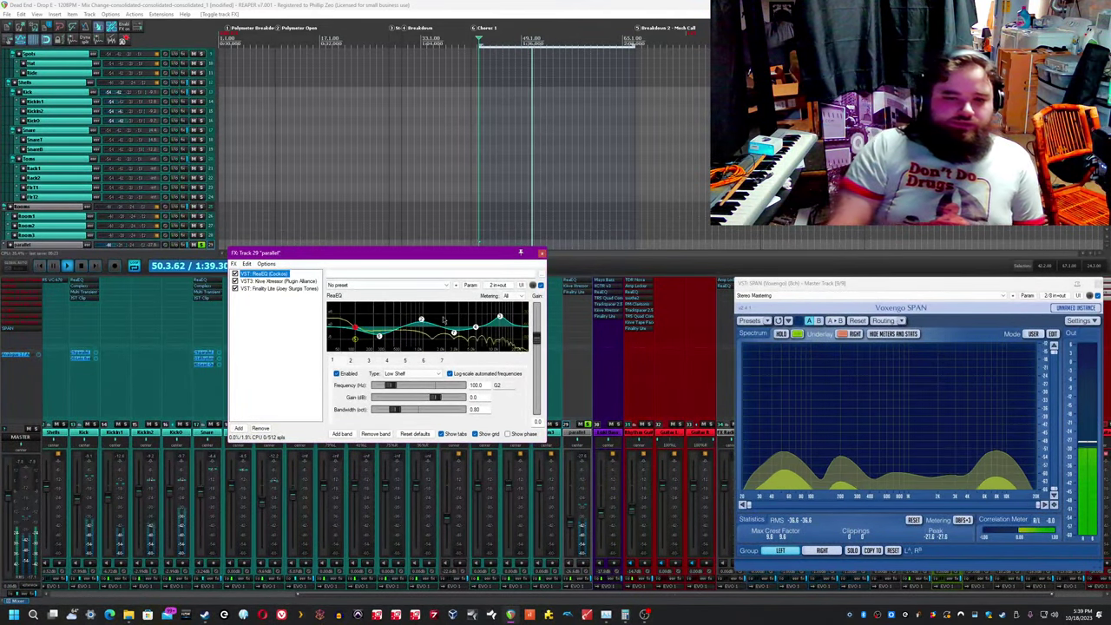
right_click(441, 337)
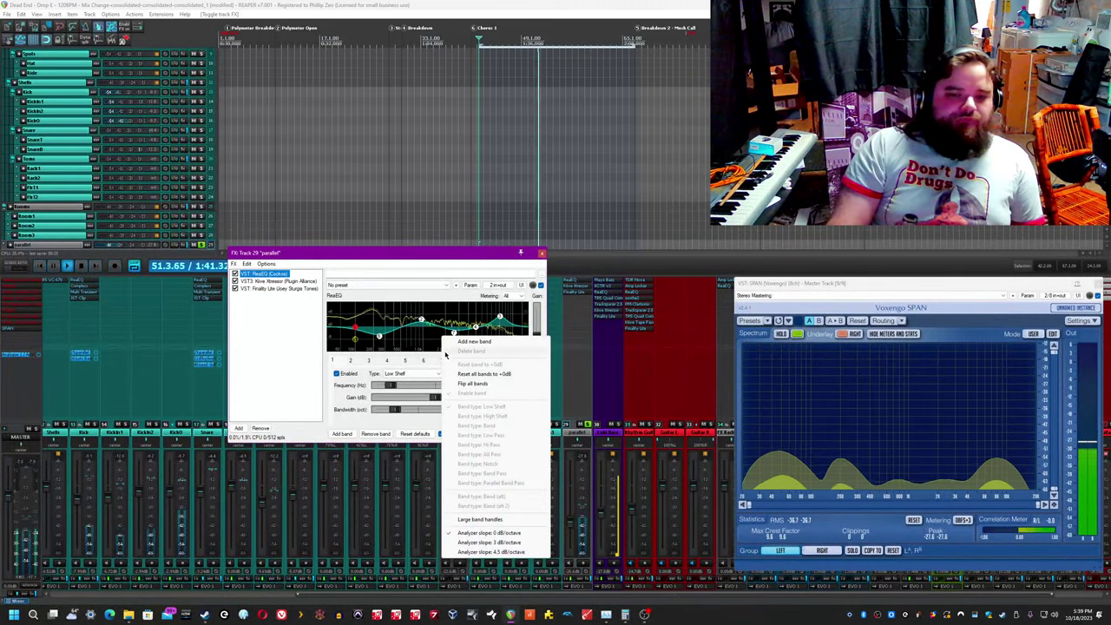
left_click(469, 384)
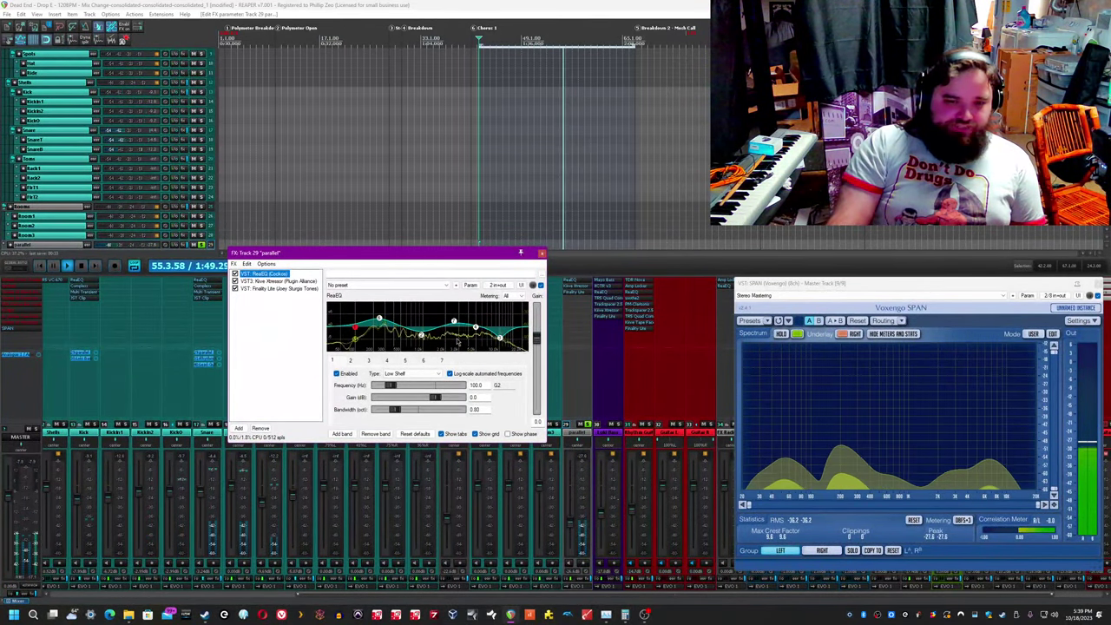
right_click(457, 342)
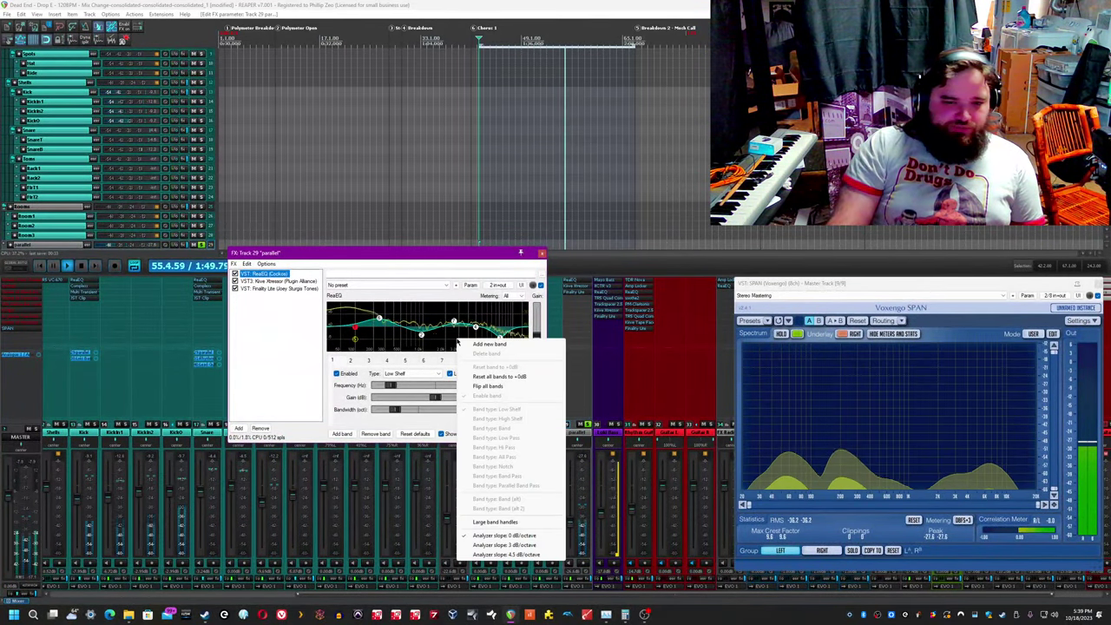
left_click(480, 387)
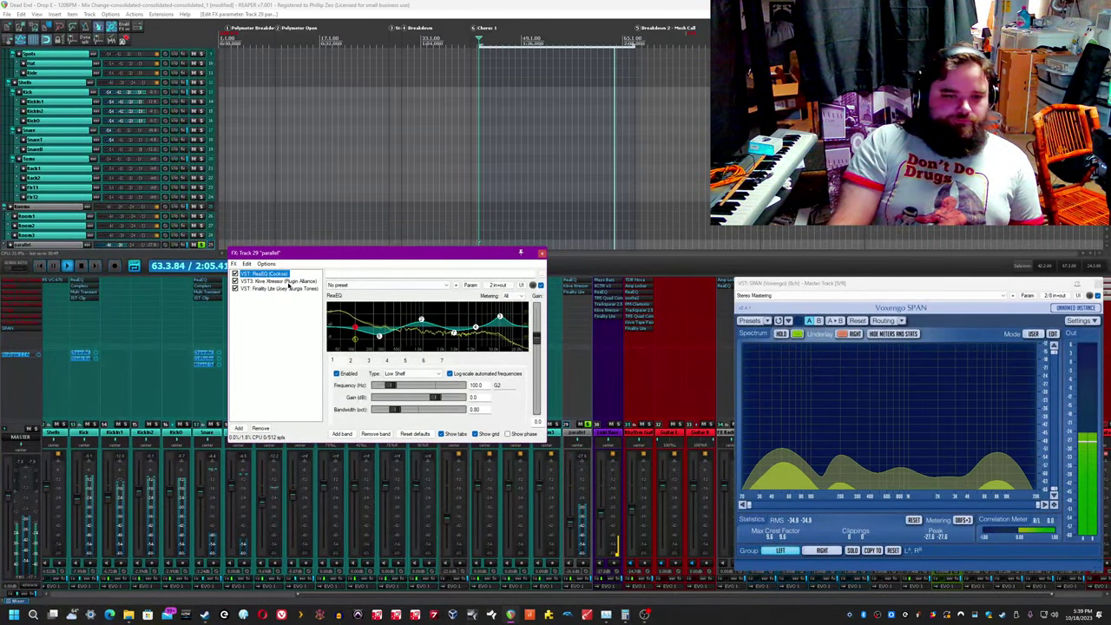
Step: Review the Kiive Xtressor settings on the parallel track, and compare the sound with the compressor bypassed and active
left_click(278, 282)
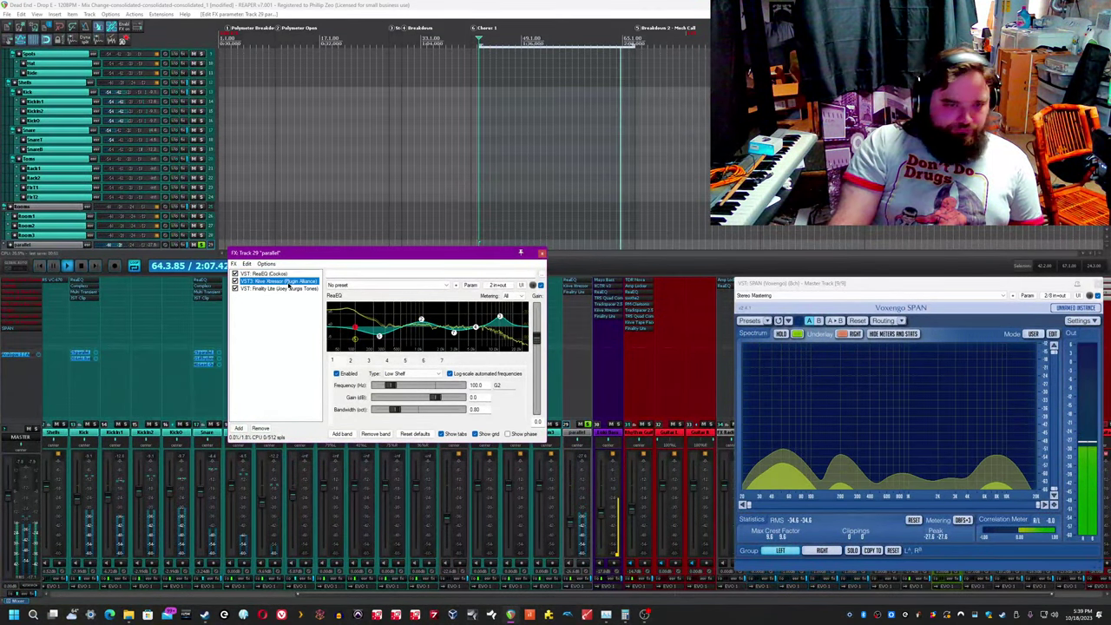
left_click_drag(452, 252, 286, 233)
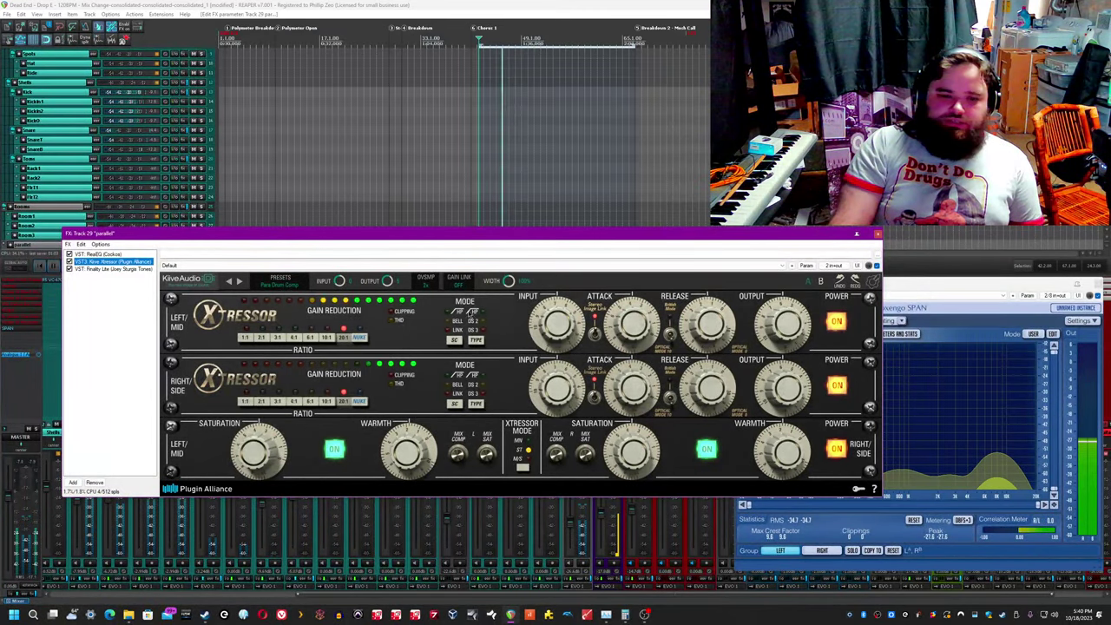
left_click(633, 357)
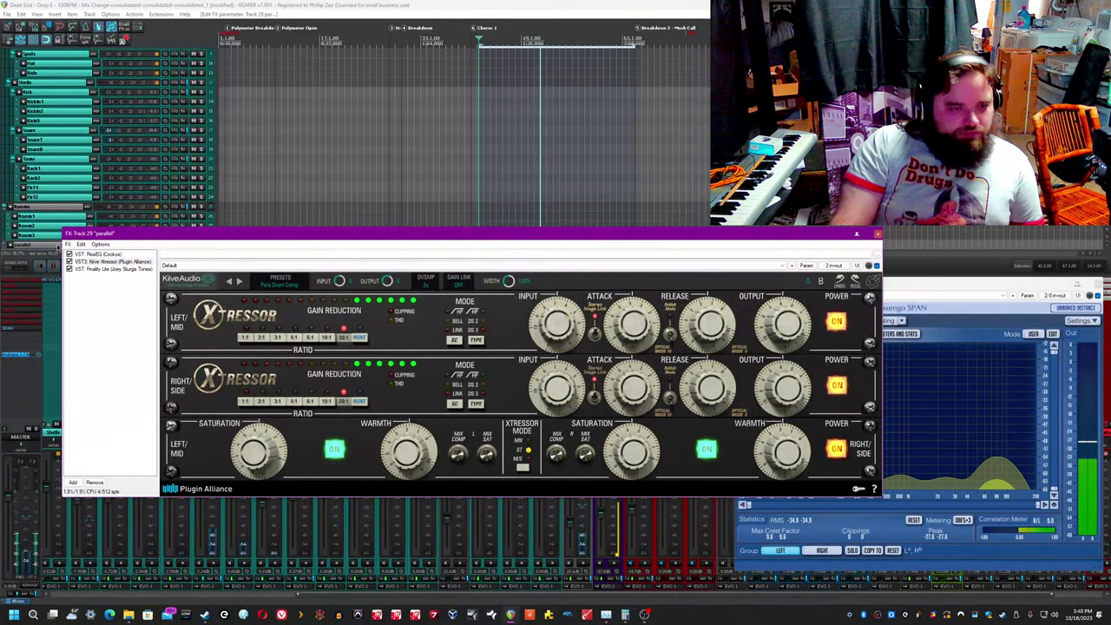
left_click(69, 261)
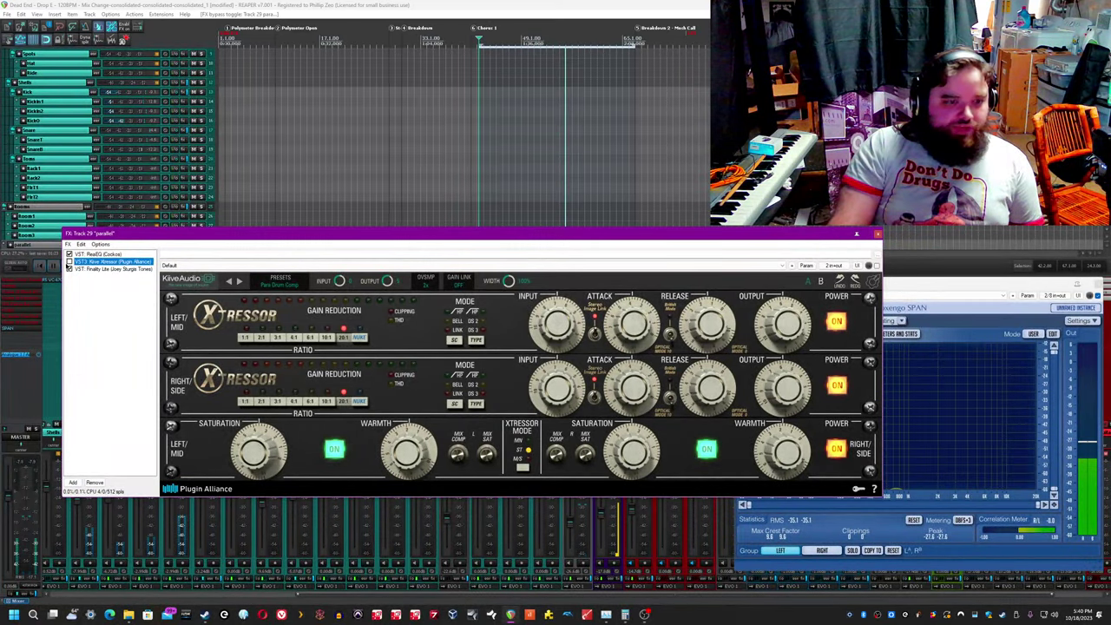
left_click(70, 262)
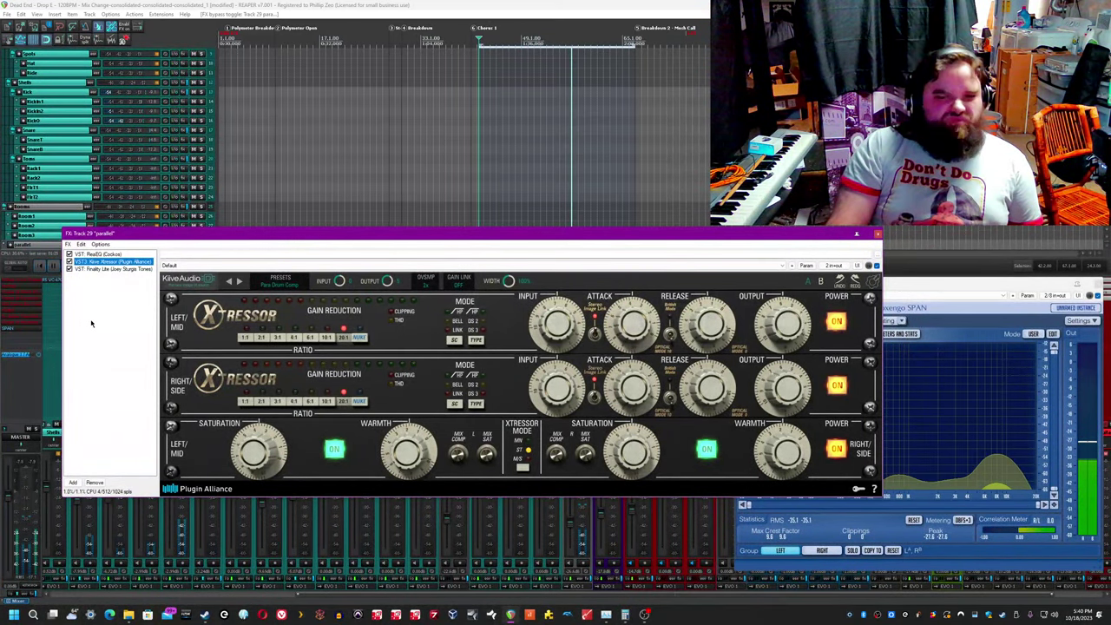
Step: View Finality Lite on the parallel track, and compare the sound with the limiter bypassed and active
left_click(111, 269)
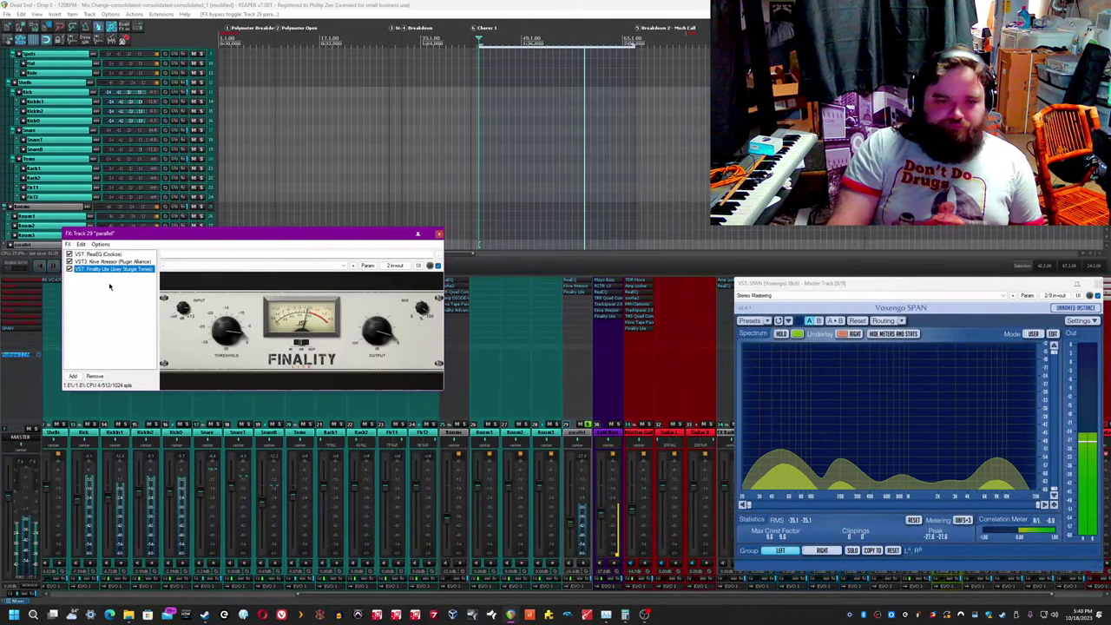
left_click(356, 305)
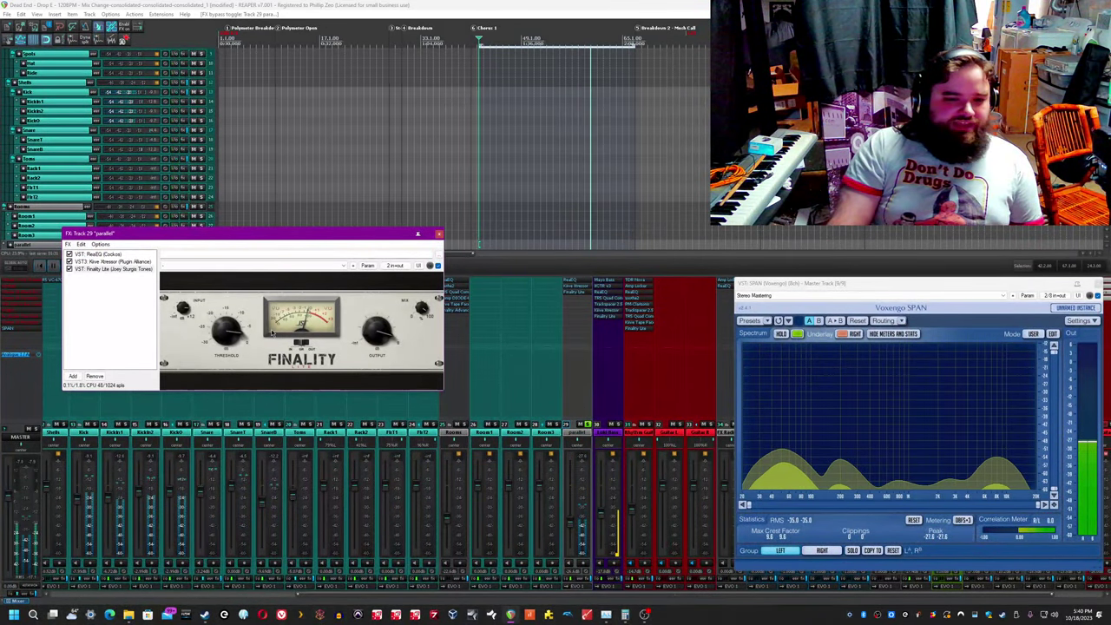
left_click(68, 270)
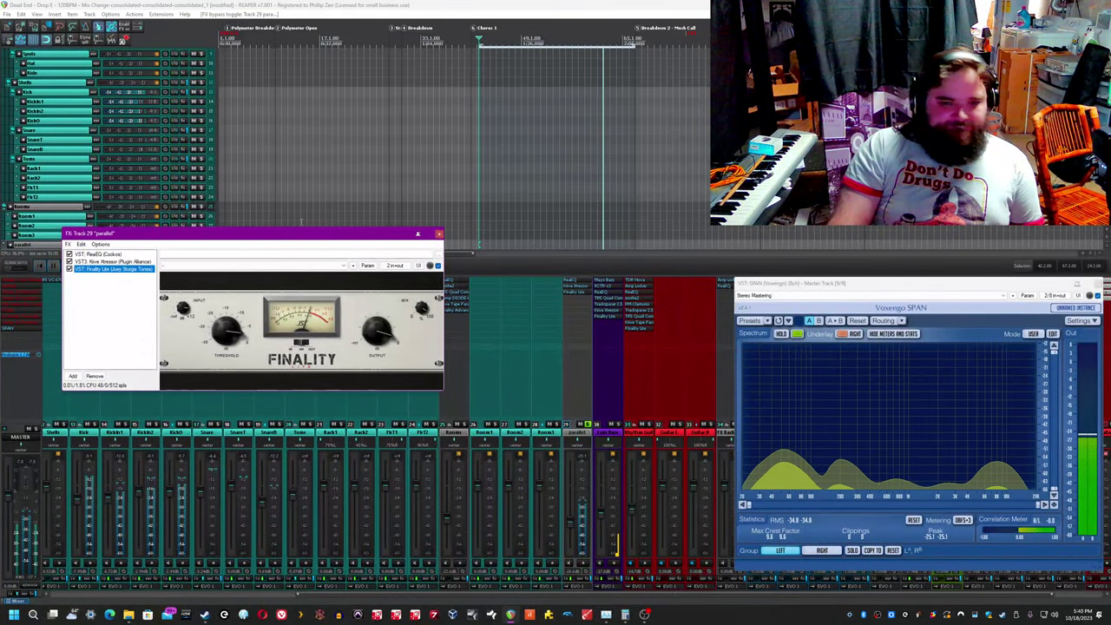
Step: Save the project and close the parallel track's effects chain
left_click(144, 4)
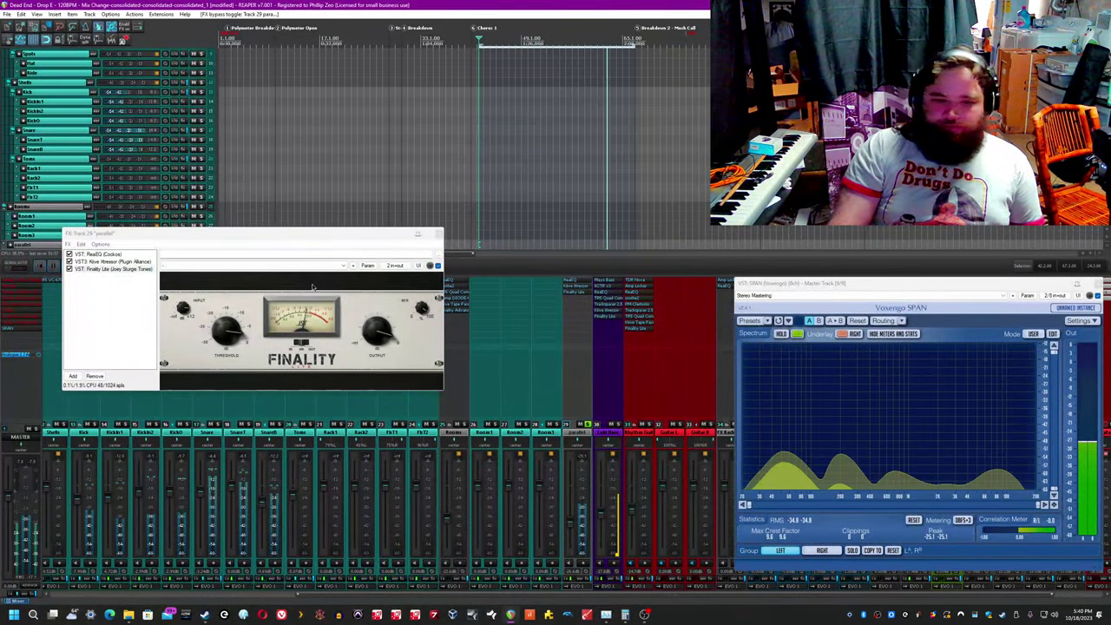
key("ctrl+s")
left_click(438, 233)
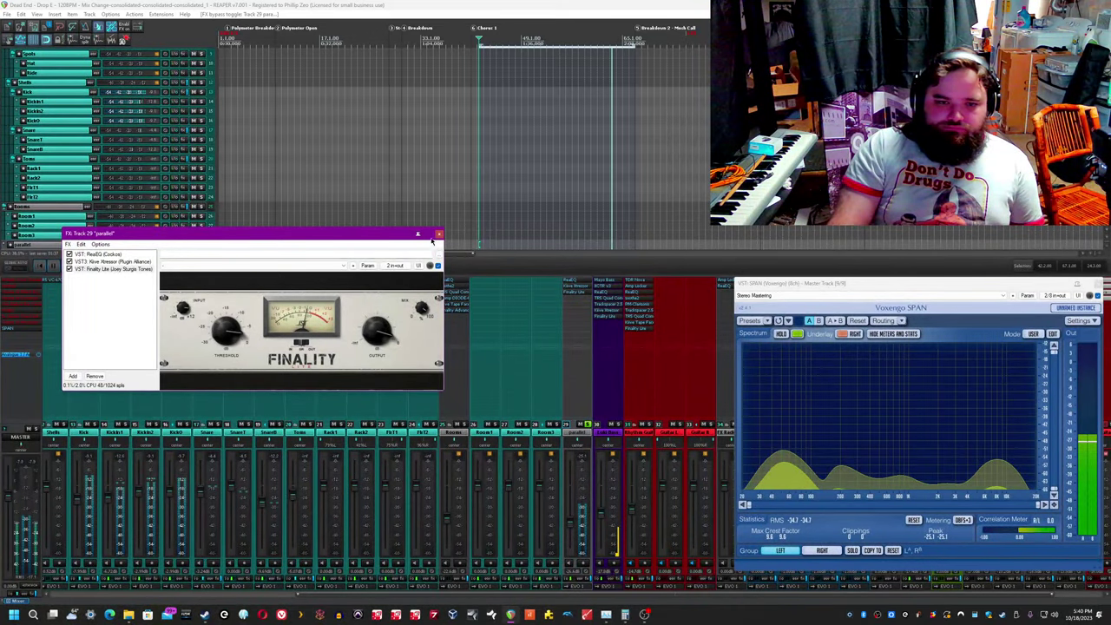
left_click(438, 234)
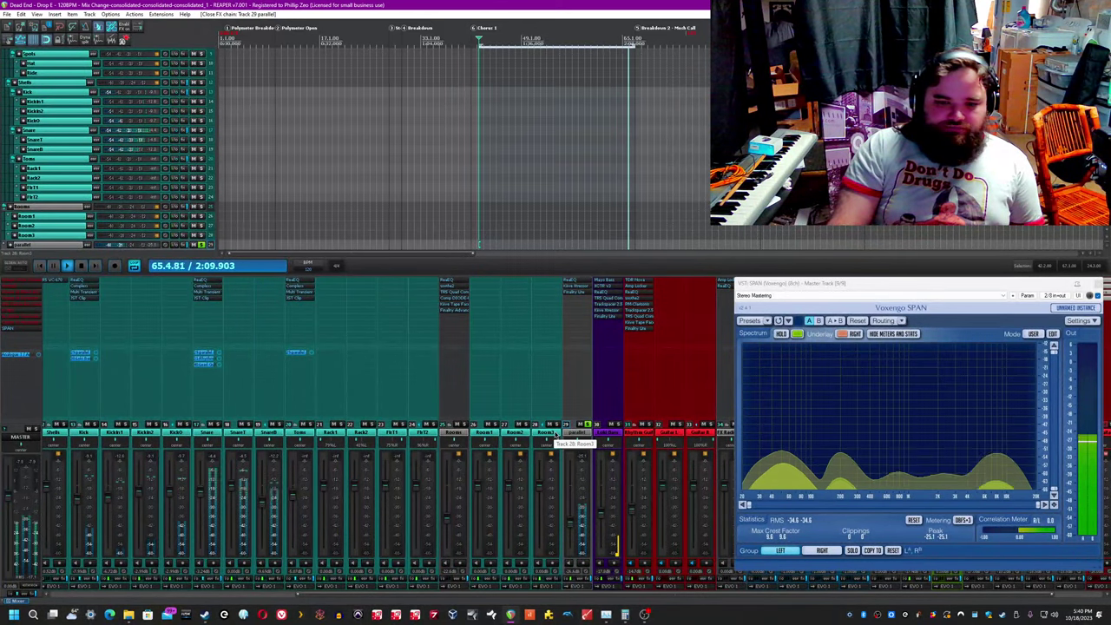
Step: Solo the Loki Bass track instead of the parallel track, and look over the Tone settings of its Mayo Bass instrument
left_click(589, 425)
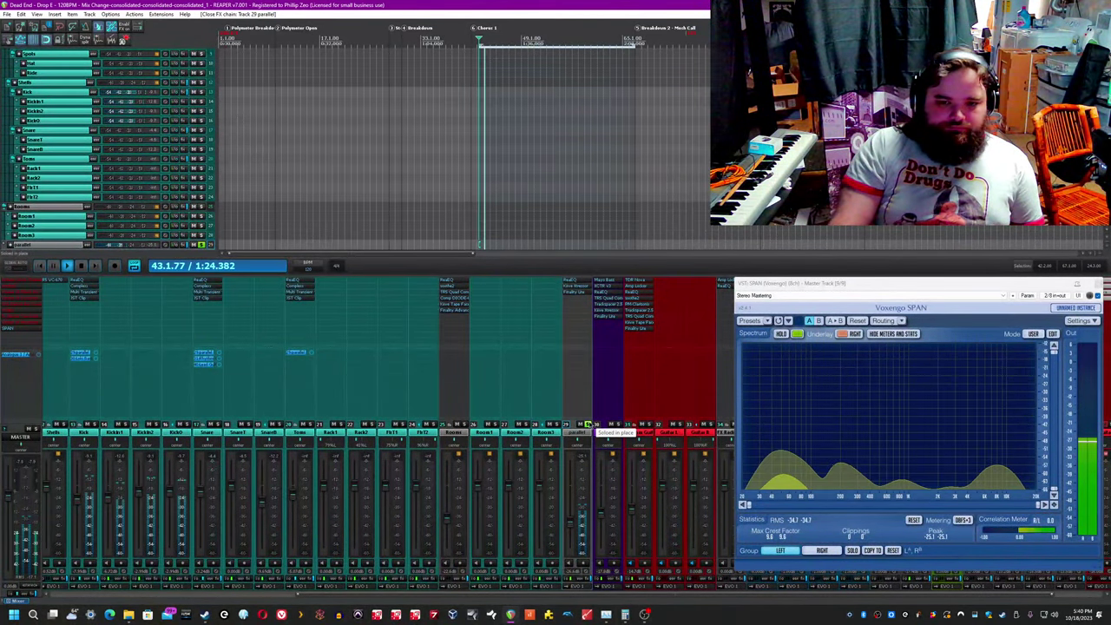
scroll(605, 597, "right", 2)
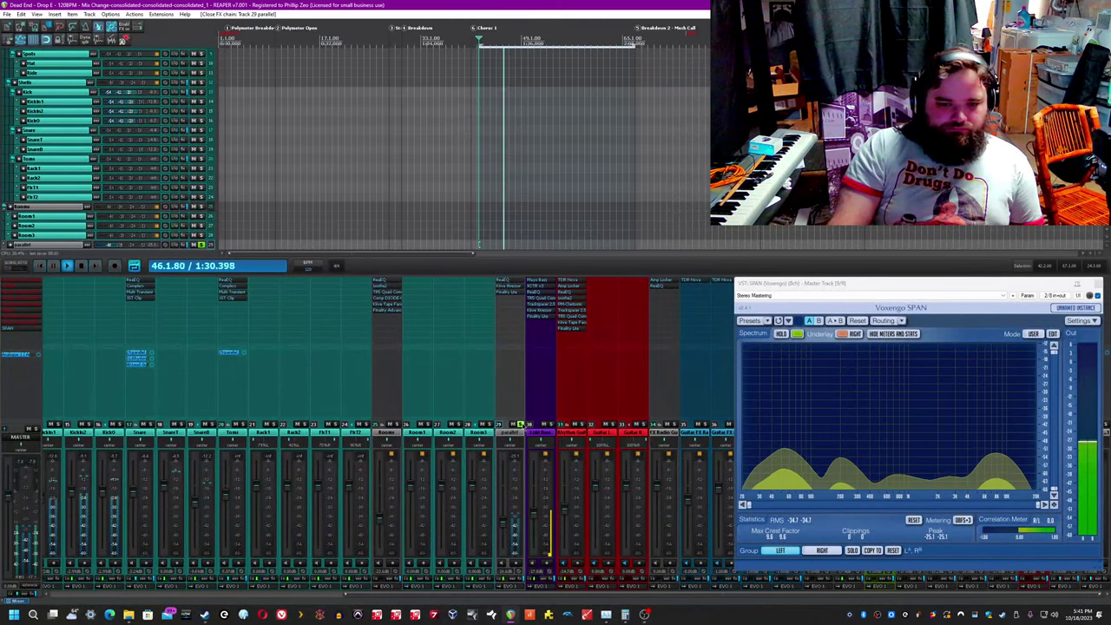
left_click(521, 424)
left_click(542, 432)
left_click(551, 424)
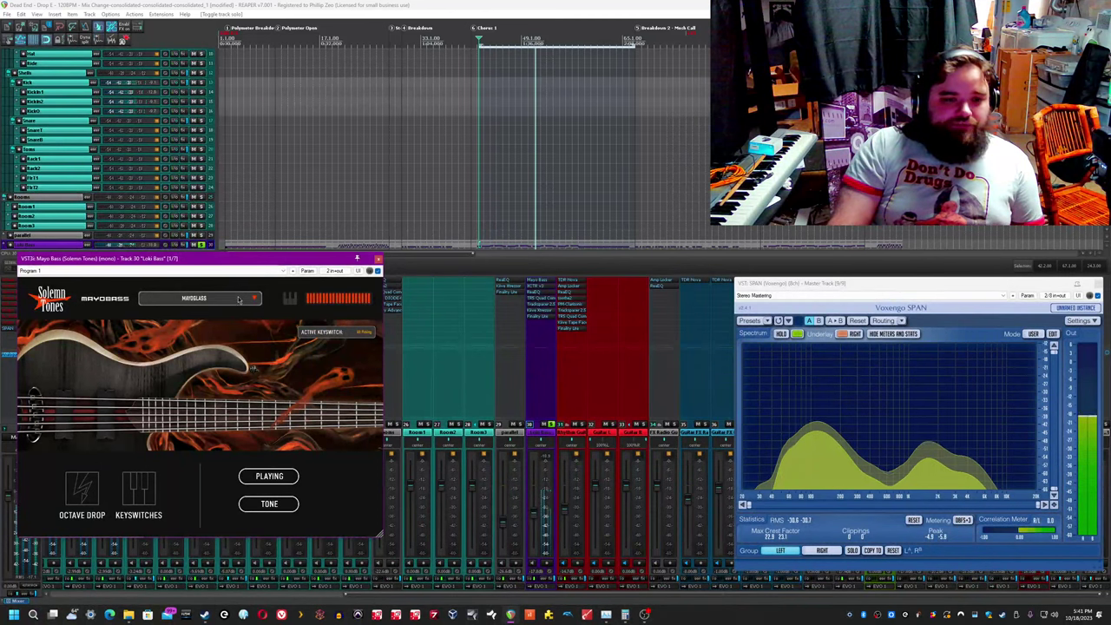
left_click(271, 504)
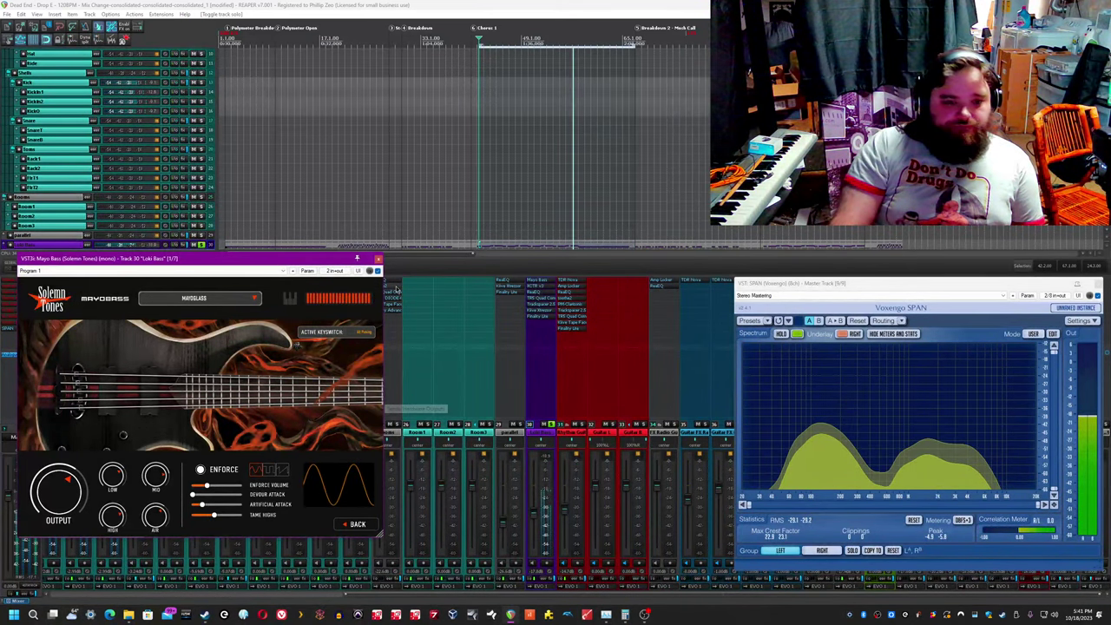
left_click(378, 259)
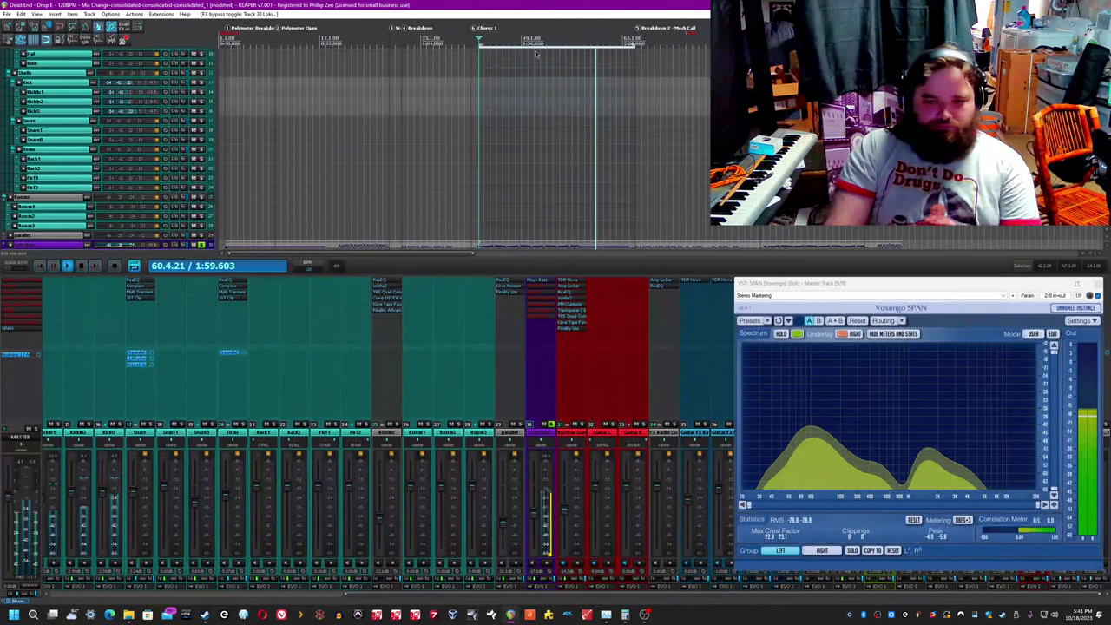
Step: Open the Loki Bass effects chain and enable XCTR v3 after the Mayo Bass instrument
left_click(546, 563)
left_click_drag(391, 6, 341, 305)
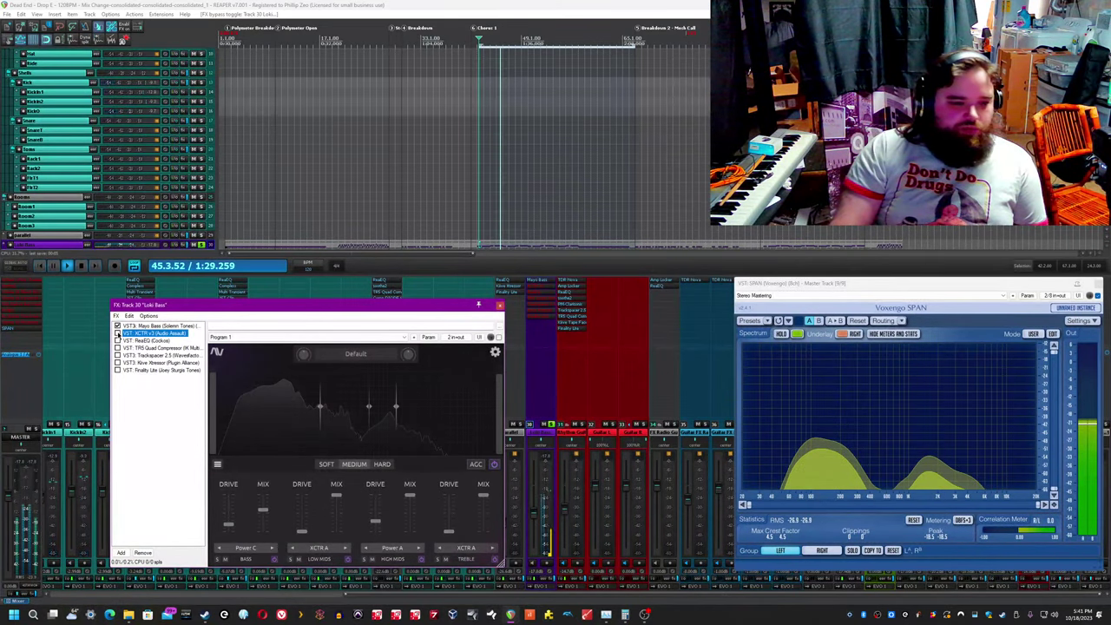
left_click(118, 333)
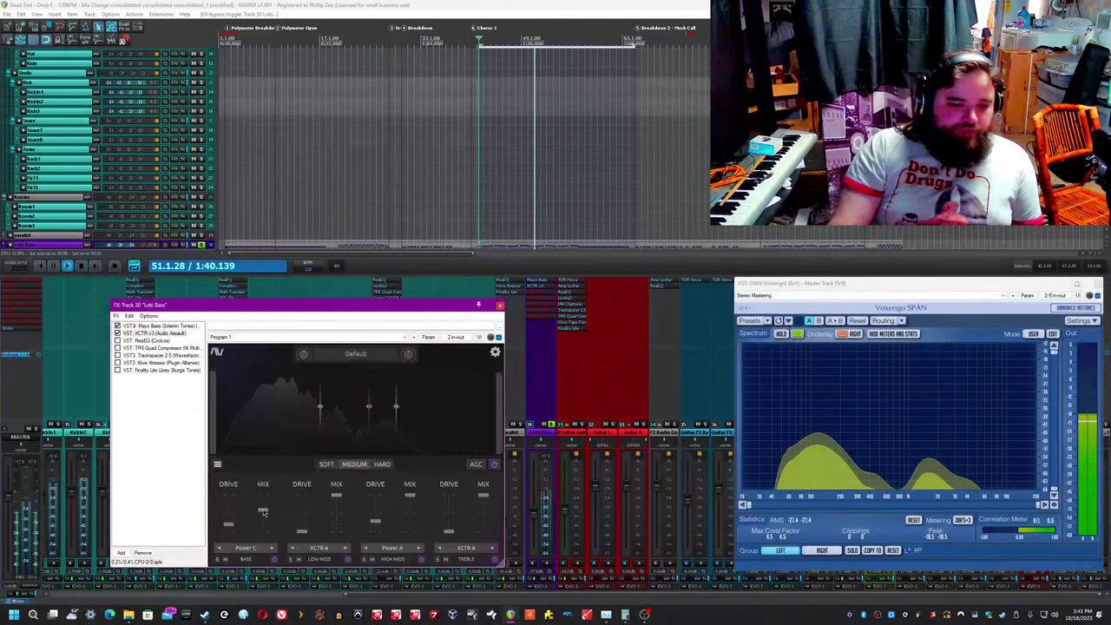
Step: Examine the Bass band's Drive, Mix and distortion type in XCTR v3, and compare the plugin bypassed and active
mouse_move(265, 514)
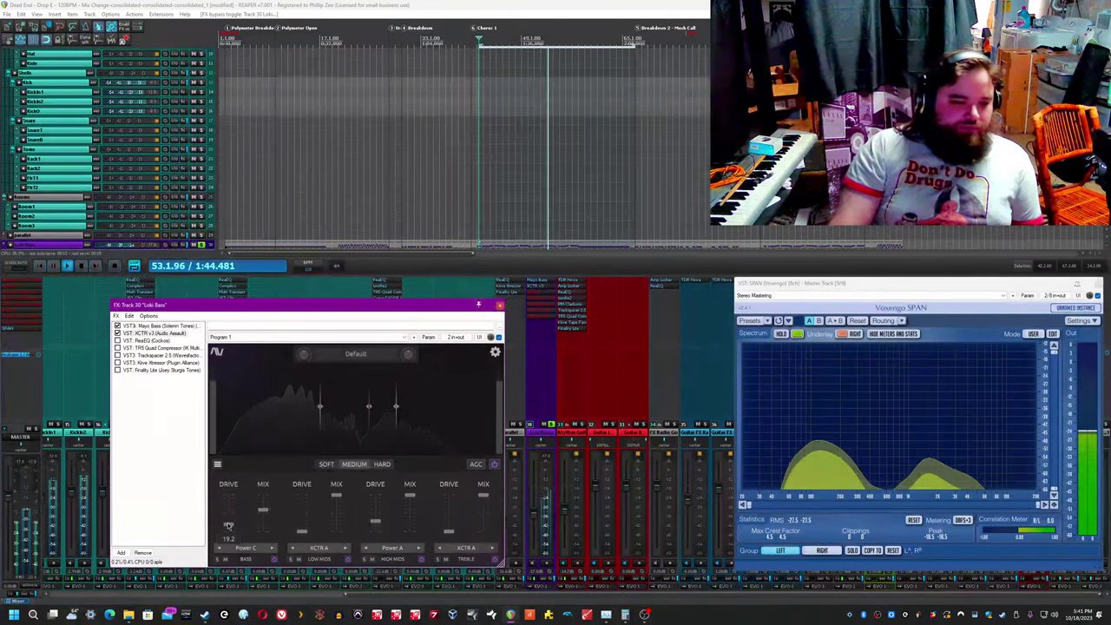
left_click(246, 549)
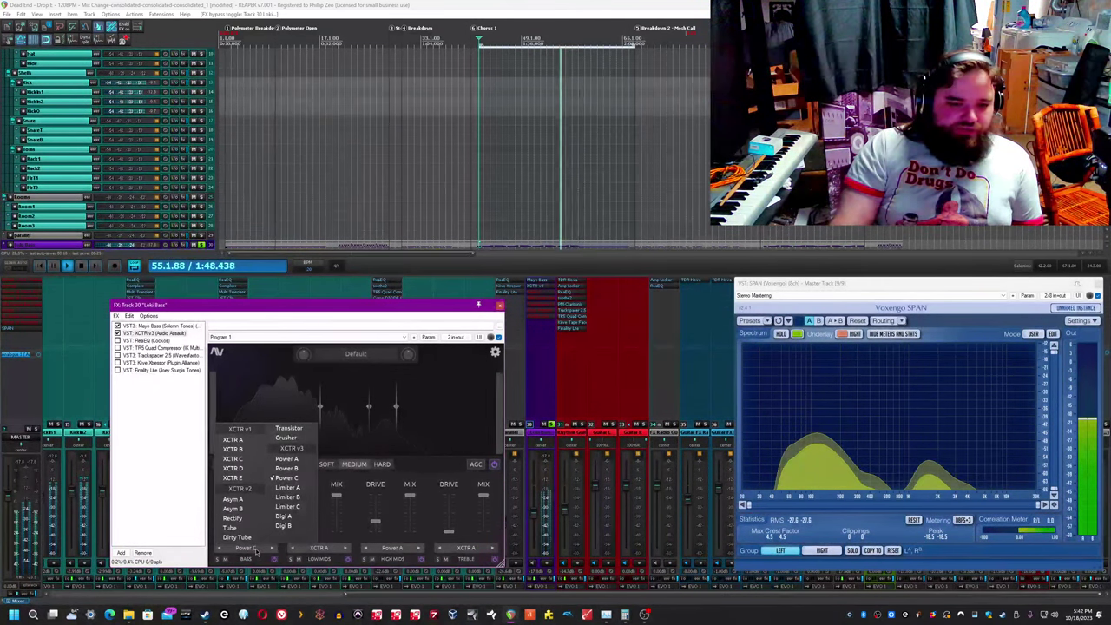
left_click(255, 554)
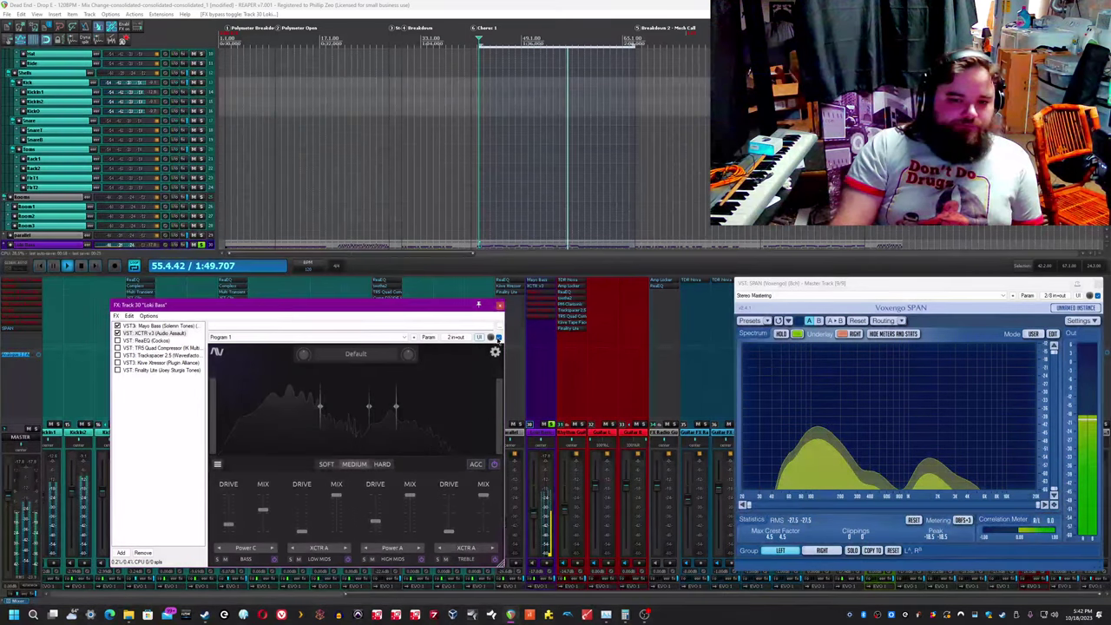
left_click(498, 338)
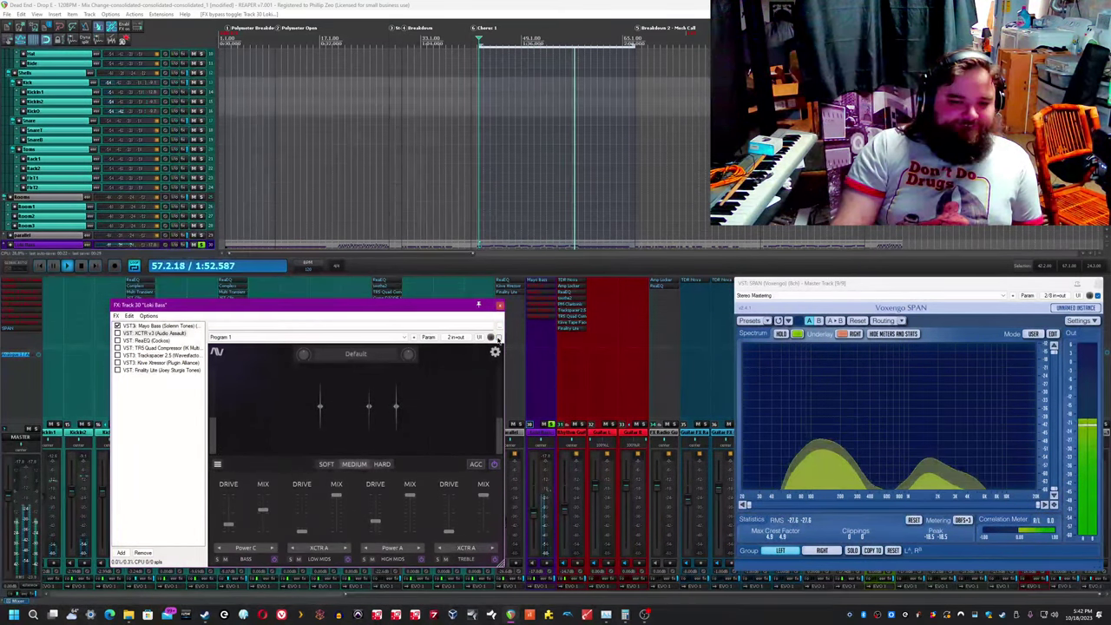
left_click(498, 338)
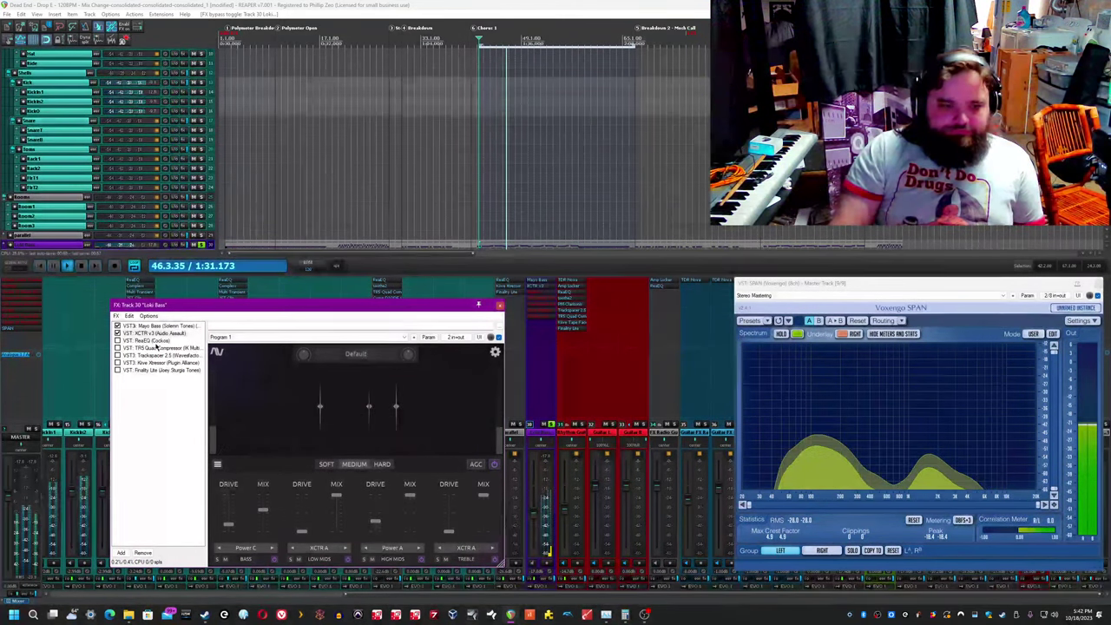
Step: Enable ReaEQ on the Loki Bass track, inspect its individual bands, and compare the sound with the EQ bypassed and active
left_click(156, 342)
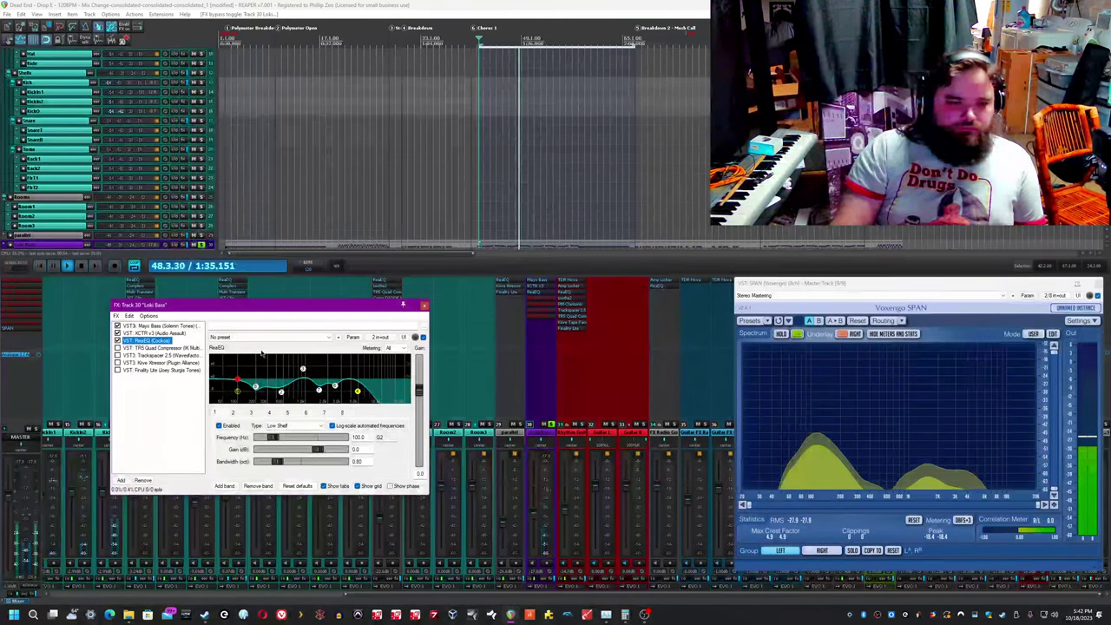
mouse_move(303, 372)
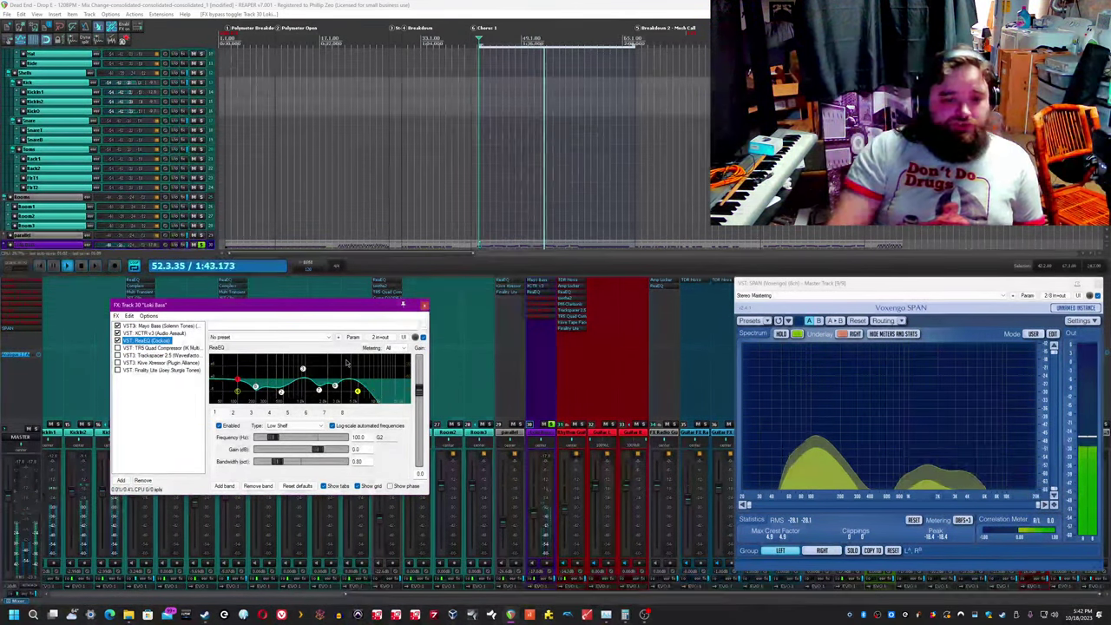
left_click(257, 388)
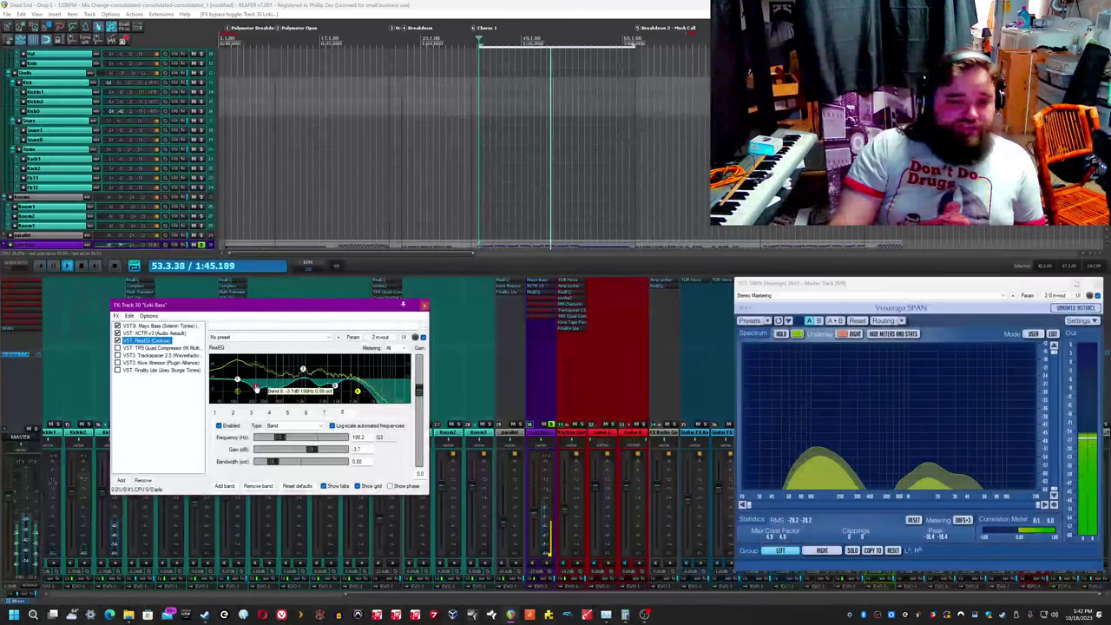
left_click(281, 392)
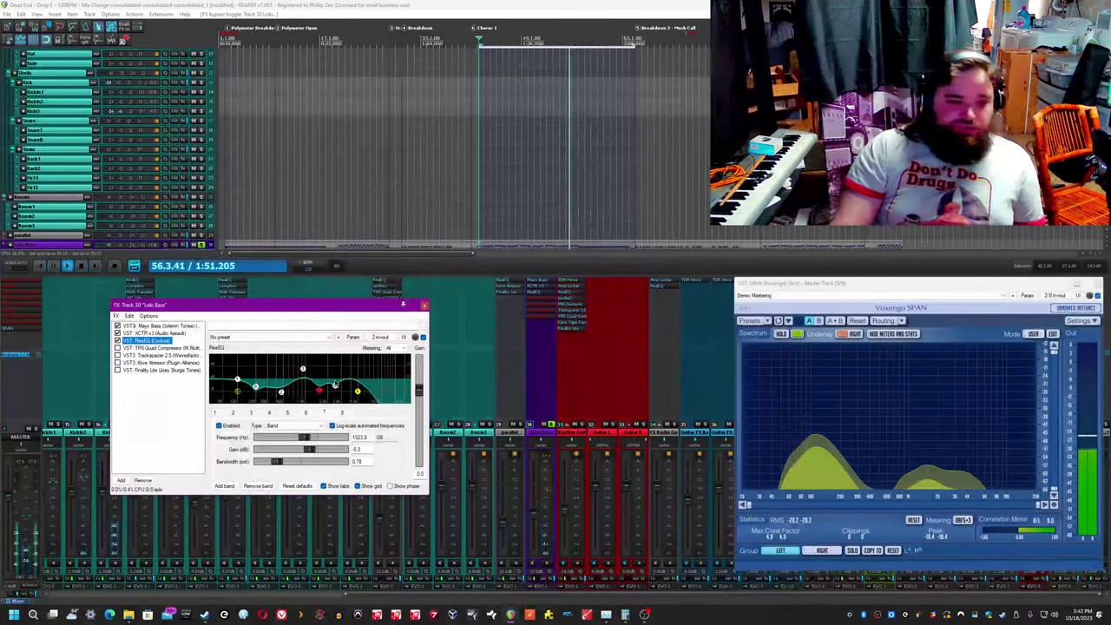
left_click(337, 390)
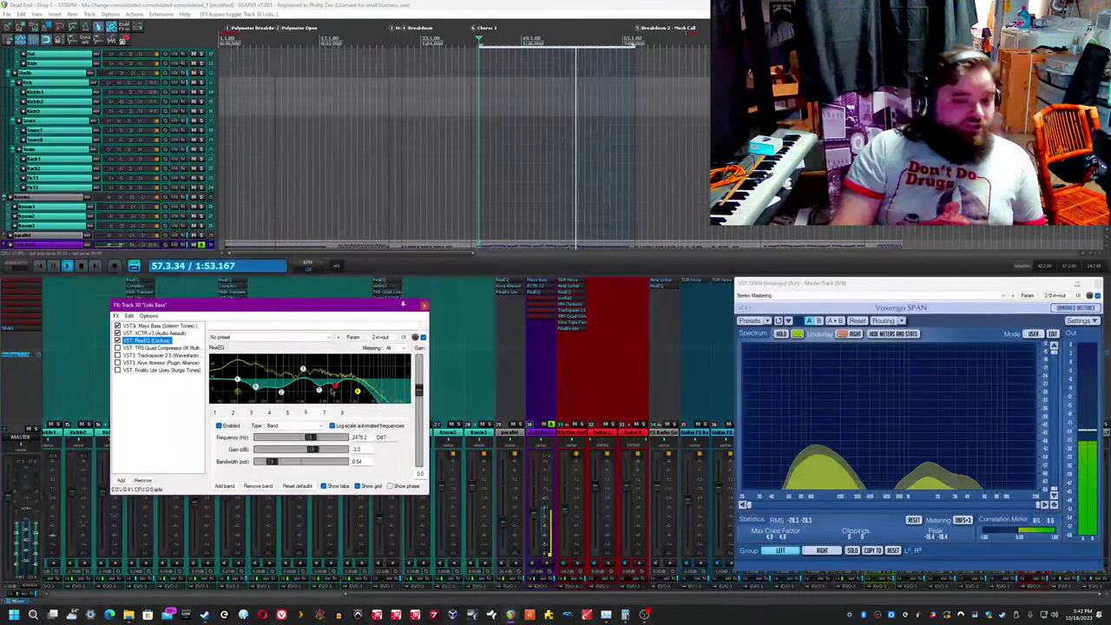
left_click(357, 391)
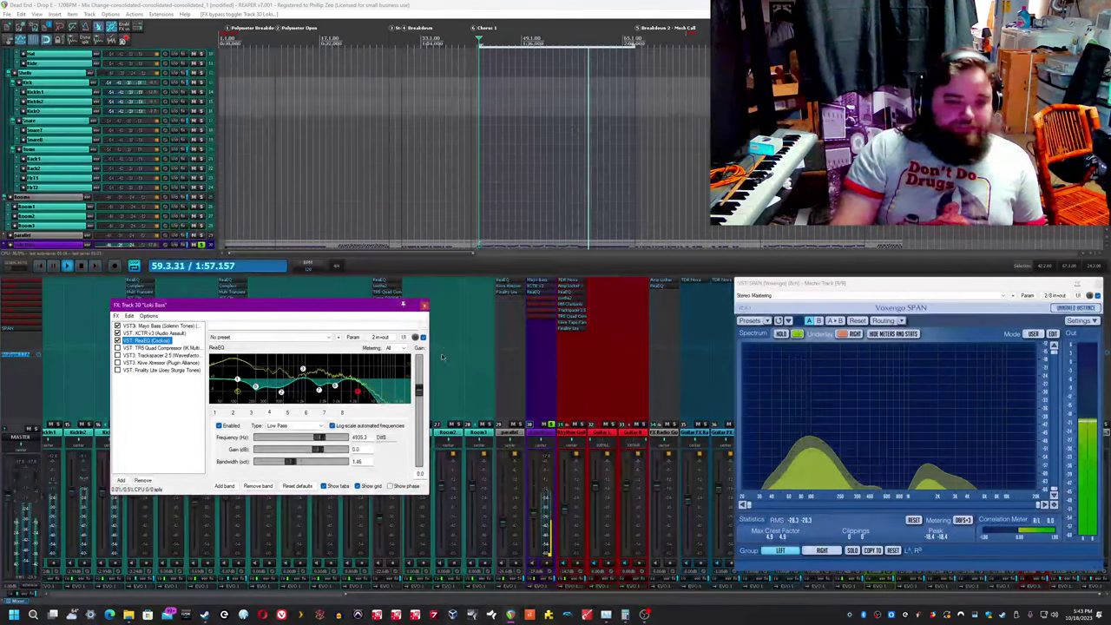
left_click(423, 339)
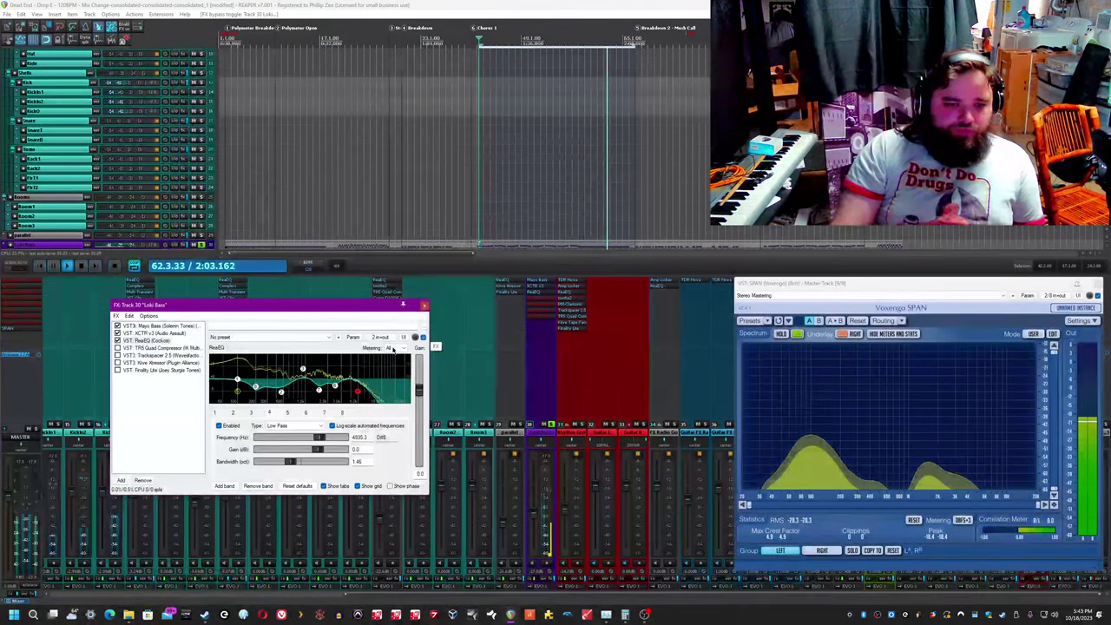
Step: Open the TR5 Quad Compressor in the Loki Bass effects chain and enable it
left_click(38, 28)
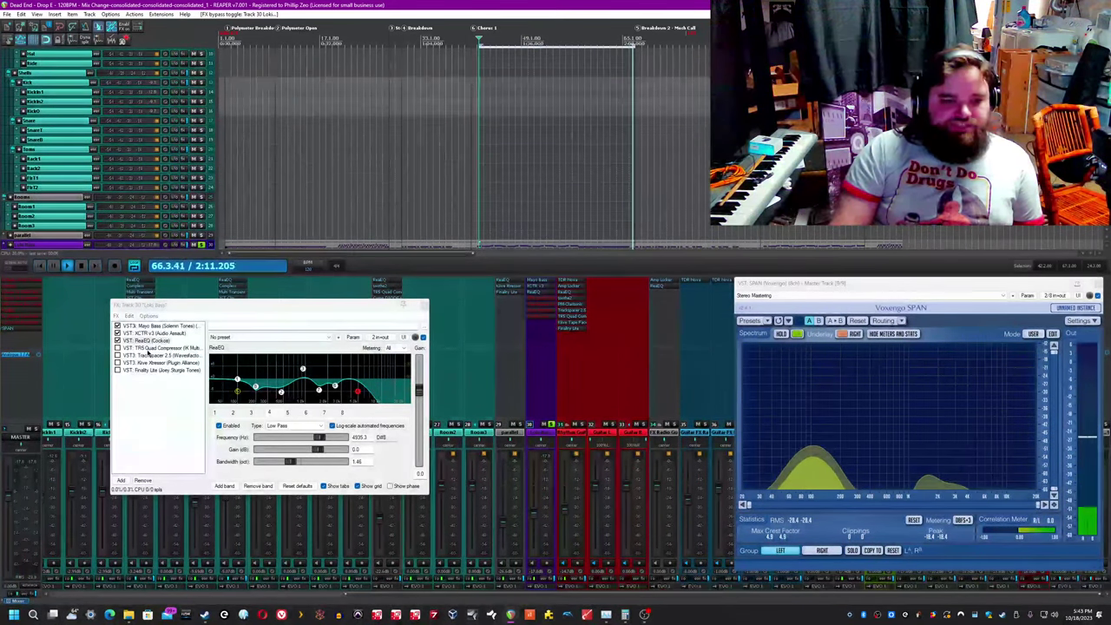
left_click(152, 348)
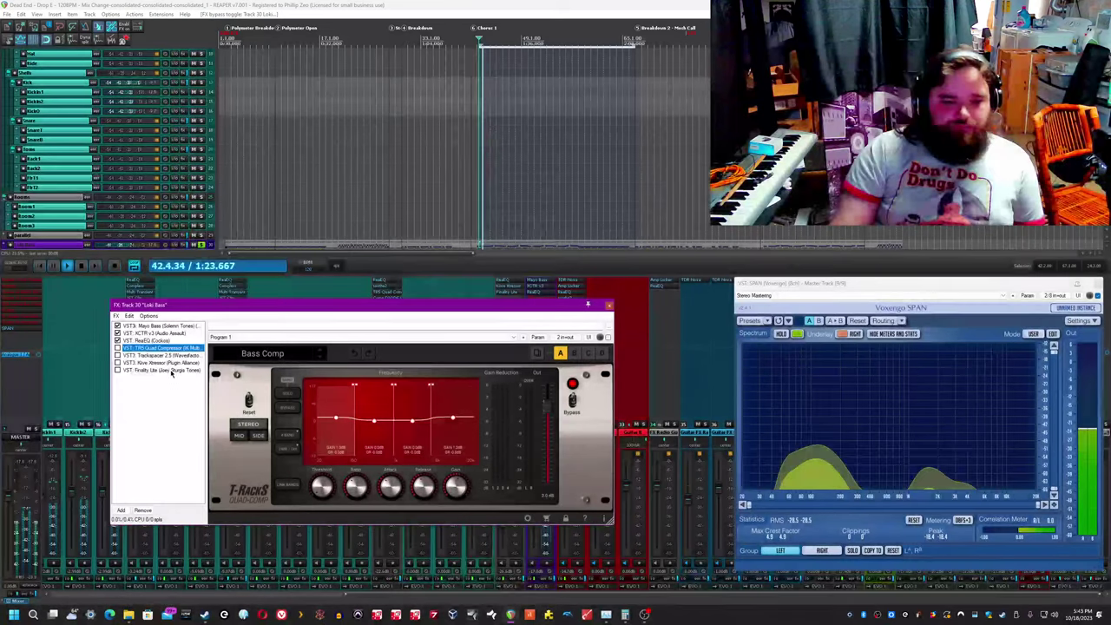
left_click(118, 348)
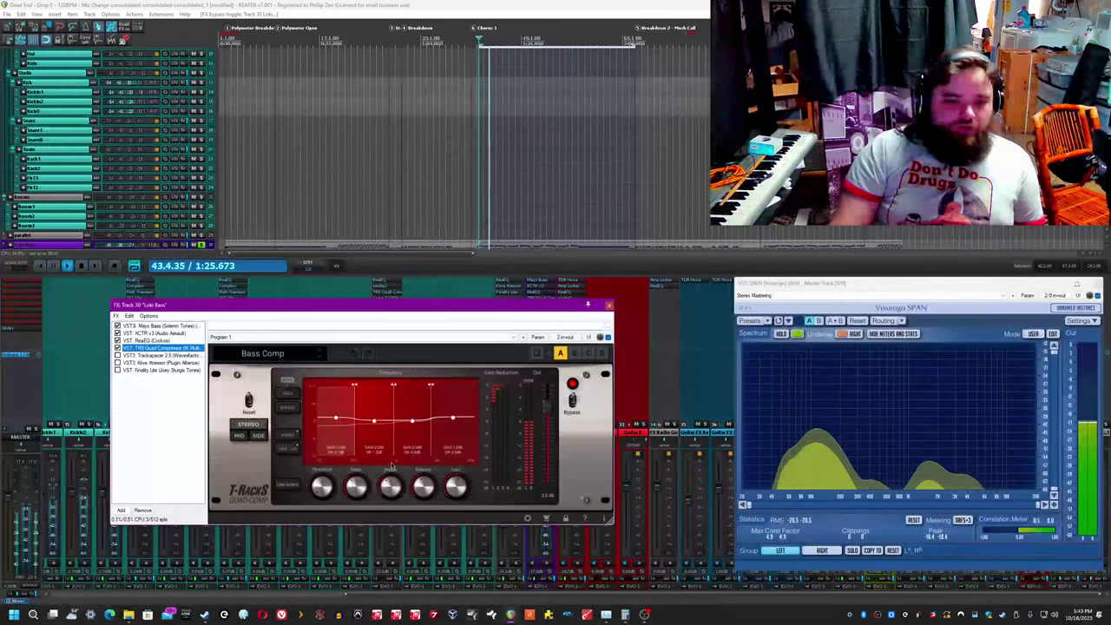
Step: Inspect the Quad Compressor's individual bands in the Bass Comp preset, and compare the bass with the plugin bypassed and active
left_click(412, 434)
left_click(340, 437)
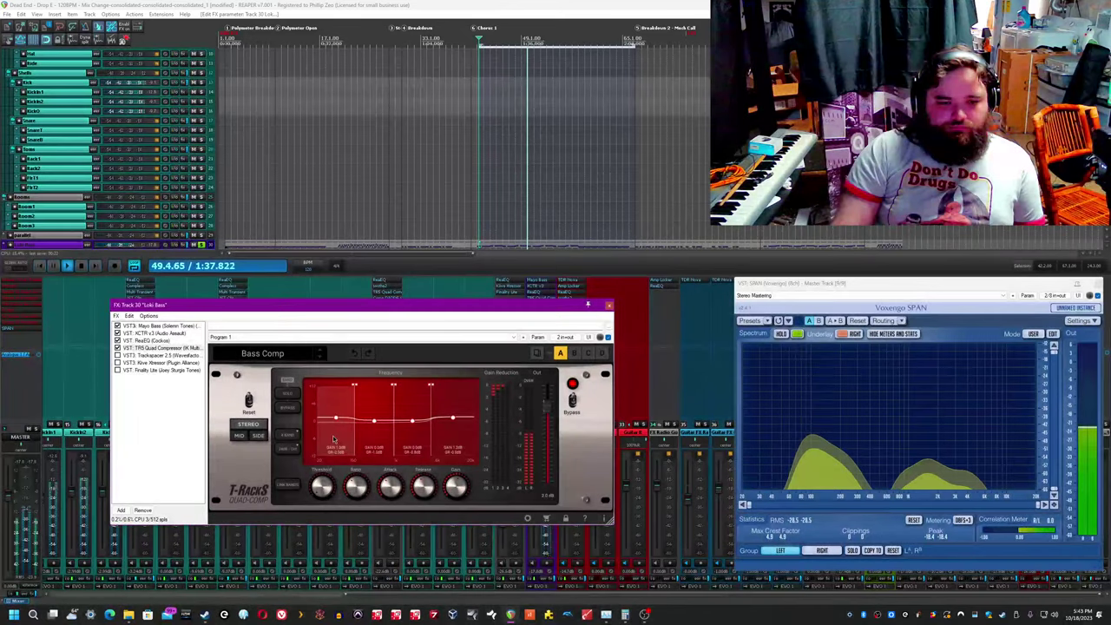
left_click(378, 444)
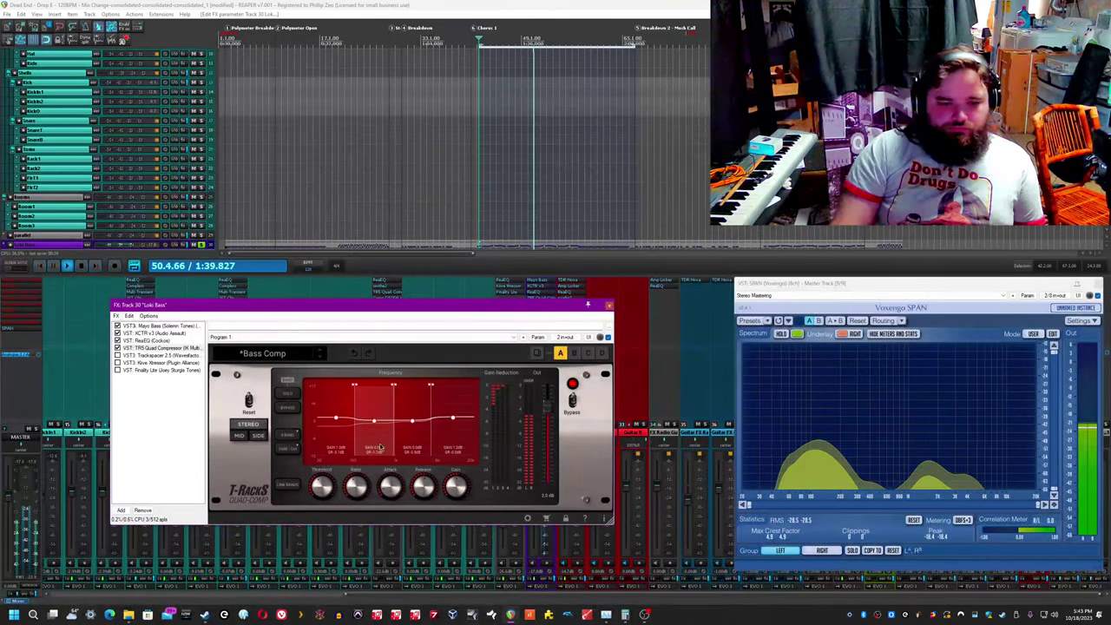
left_click(340, 439)
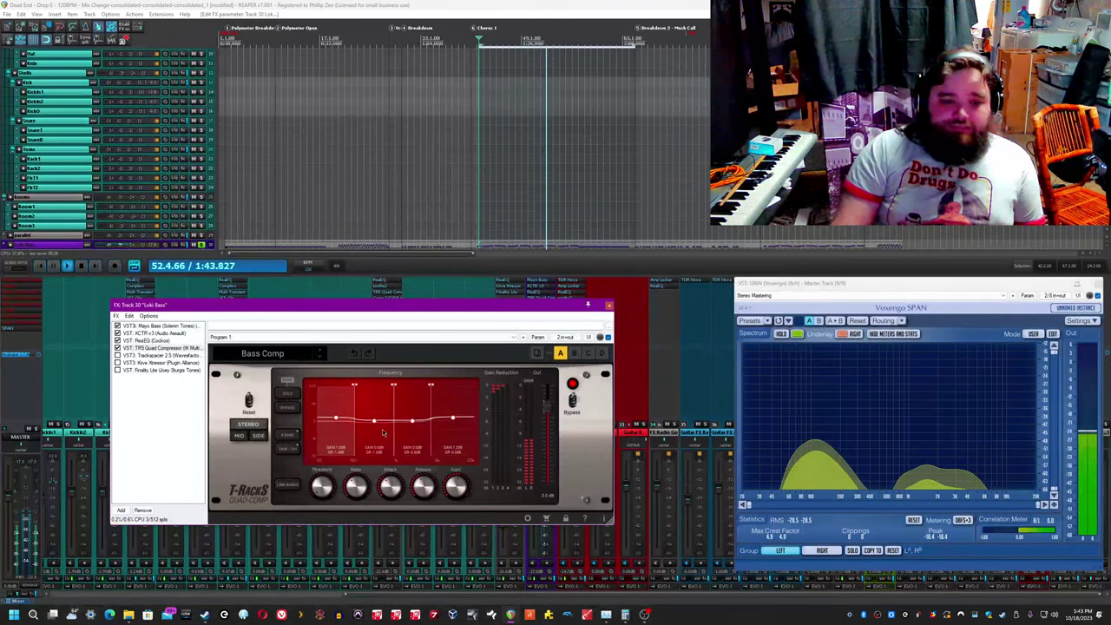
left_click(381, 439)
left_click(410, 440)
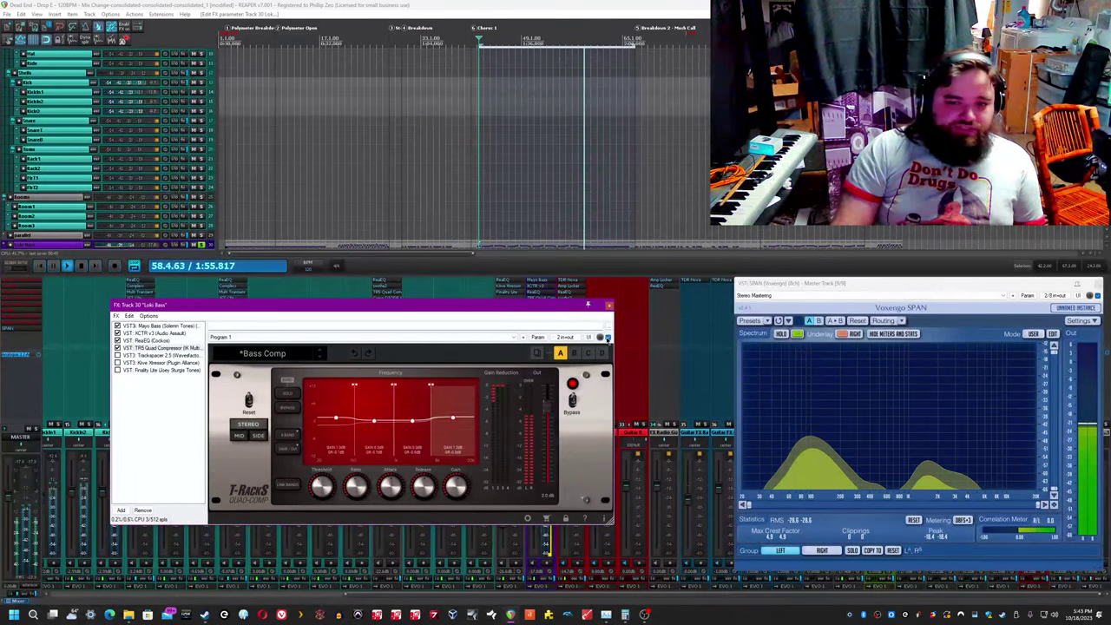
left_click(608, 338)
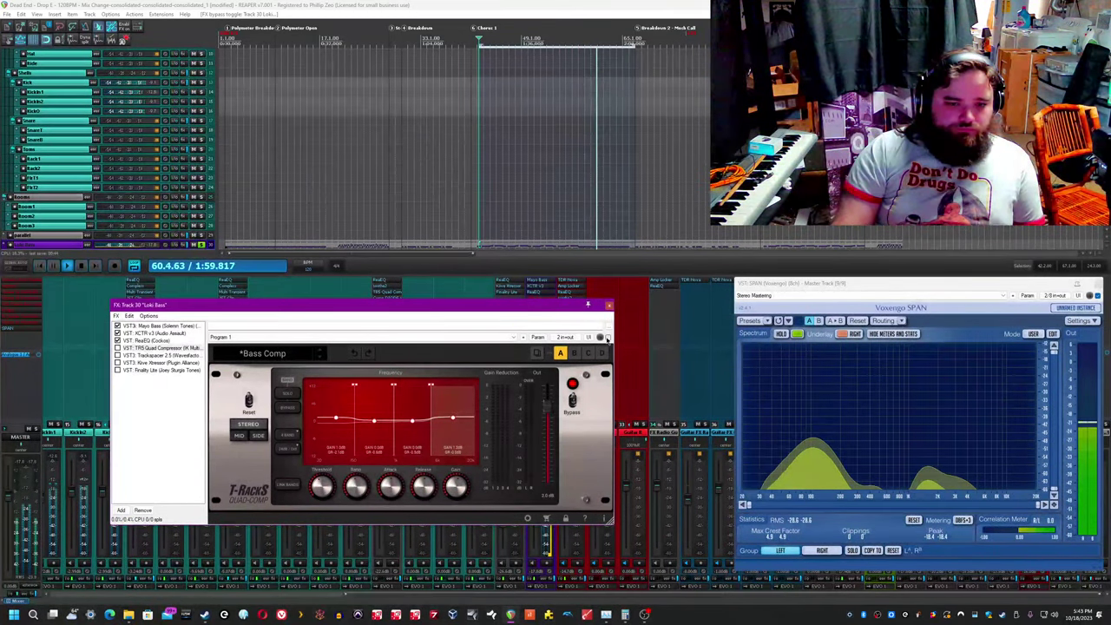
left_click(607, 338)
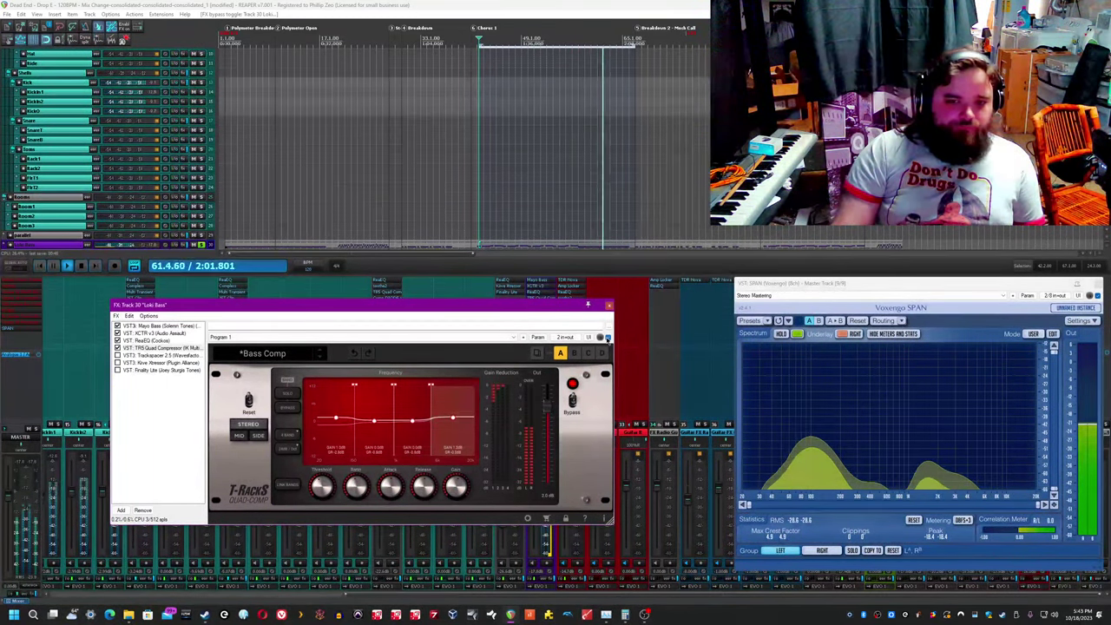
left_click(70, 4)
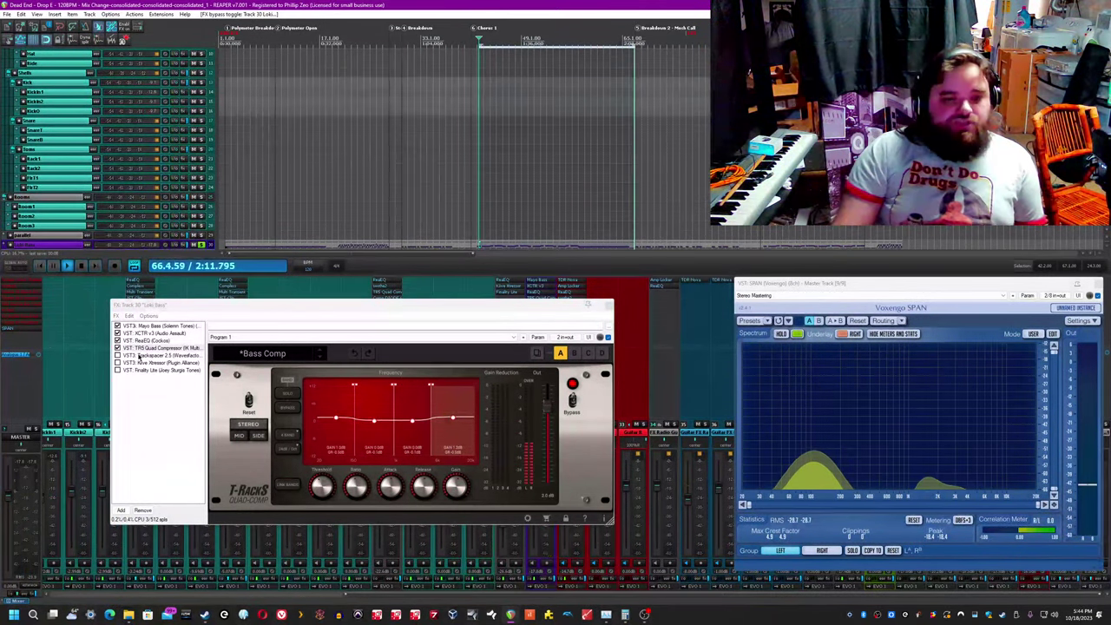
Step: Enable Trackspacer 2.5 on the Loki Bass track and examine its low-frequency ducking curve
left_click(136, 356)
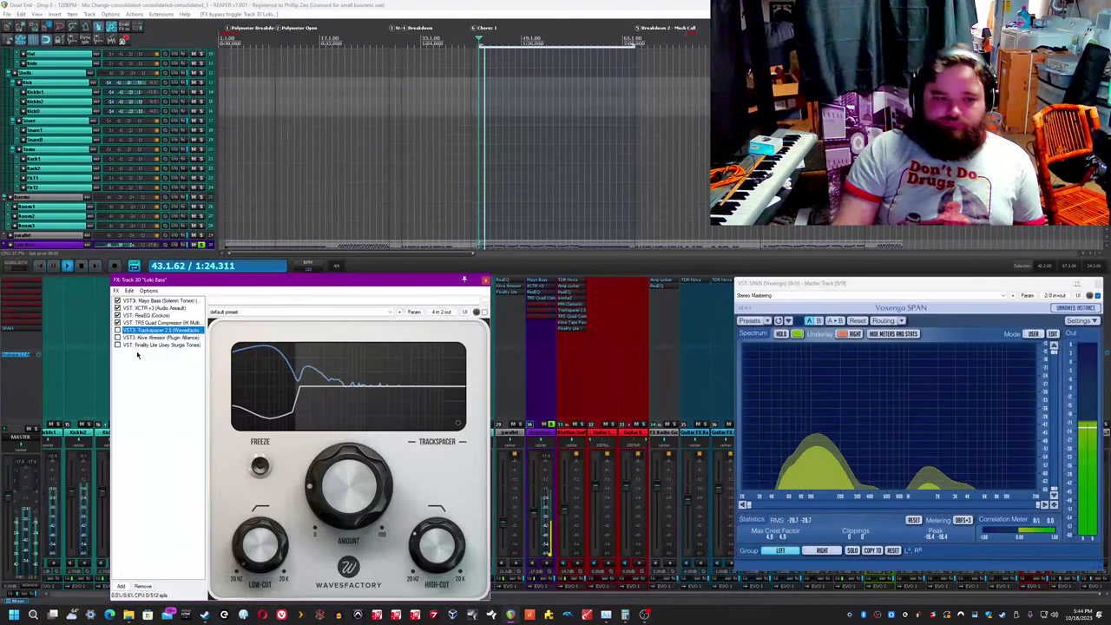
left_click(118, 331)
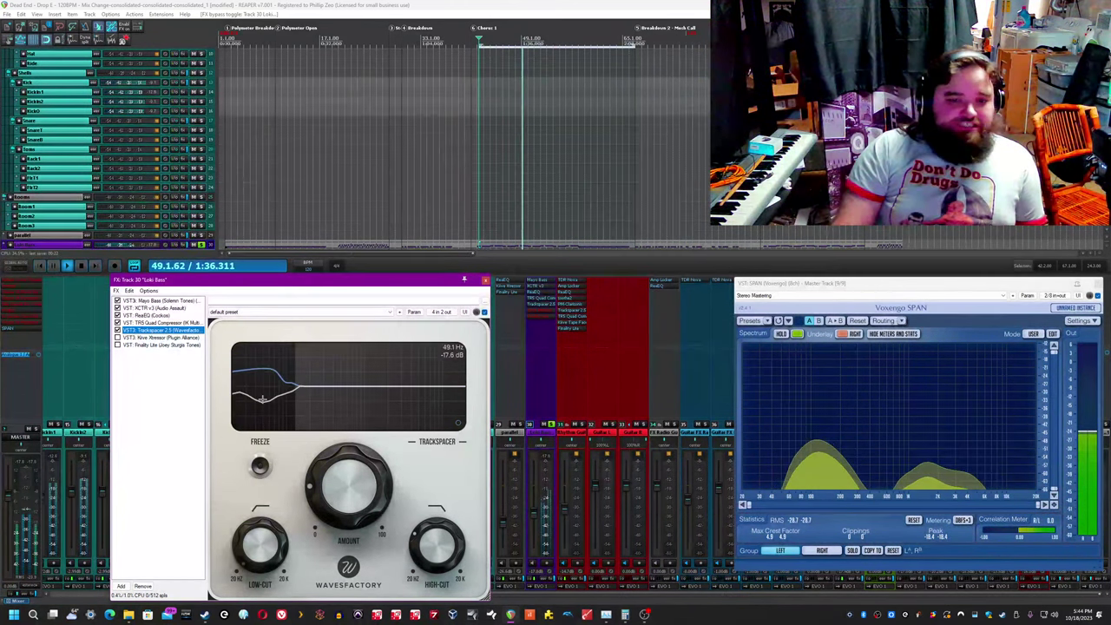
left_click(459, 424)
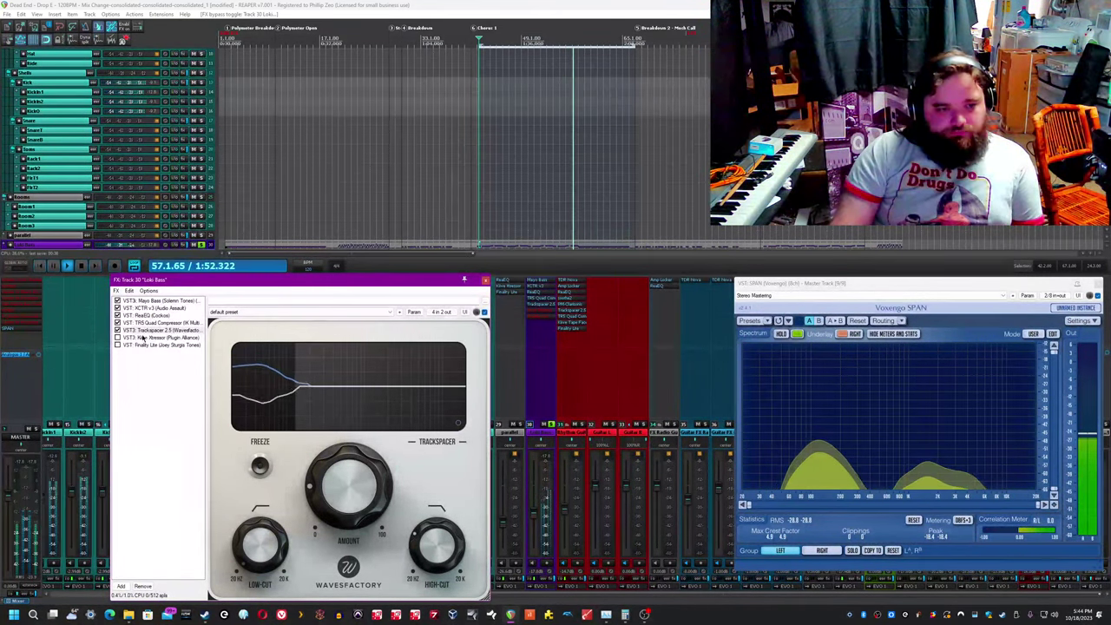
Step: Enable Kiive Xtressor on the Loki Bass track, bring its whole interface into view, and examine the Attack, Release and Saturation controls
left_click(161, 337)
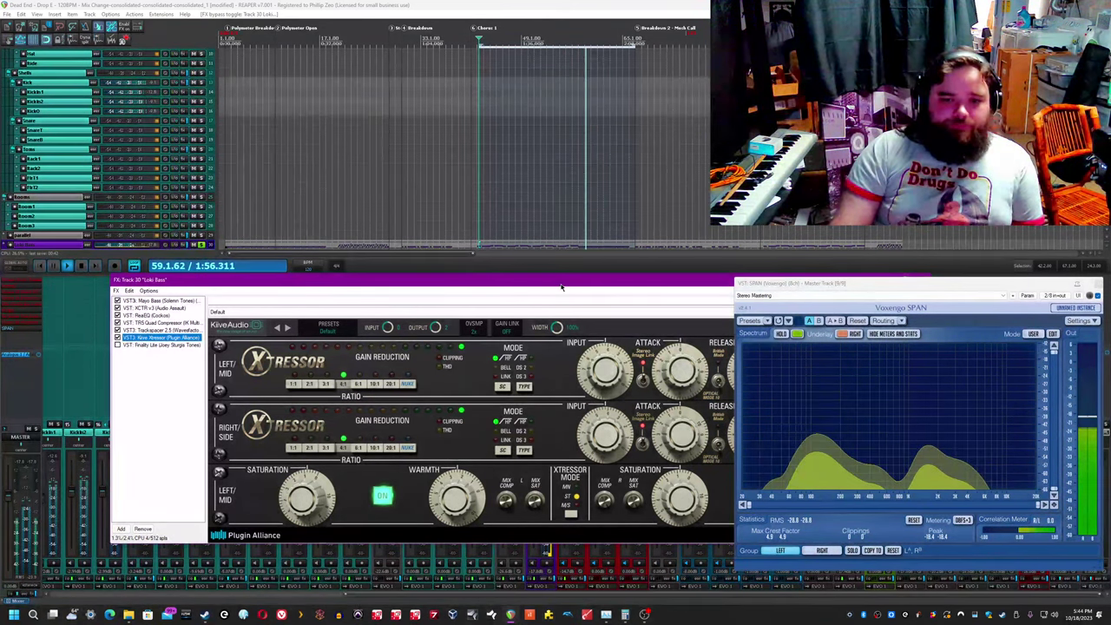
left_click_drag(562, 286, 464, 287)
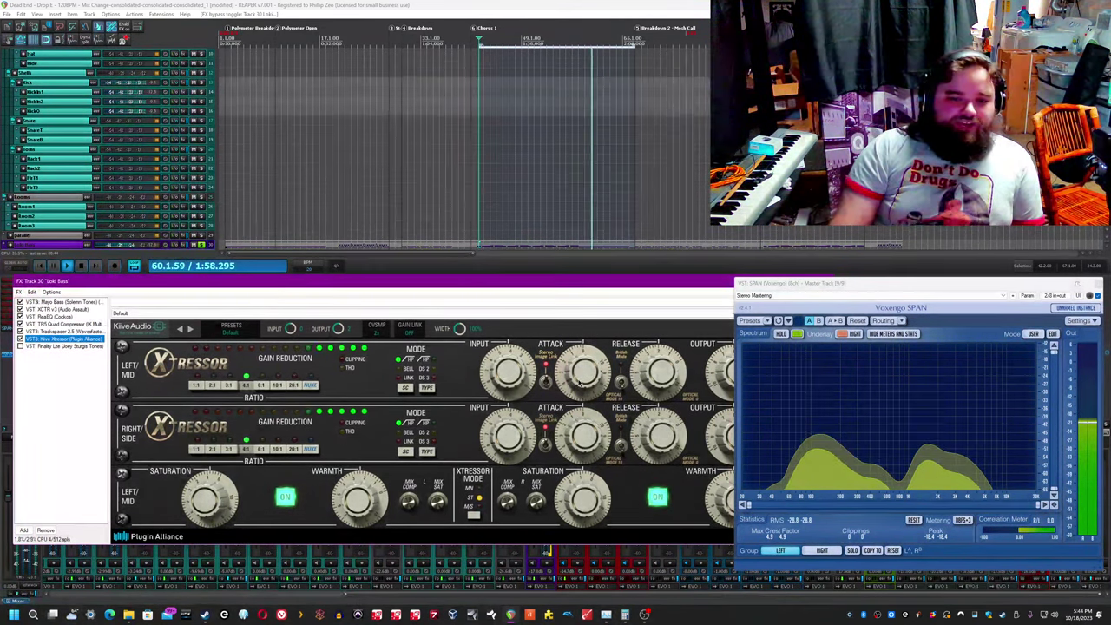
left_click(580, 383)
left_click(657, 373)
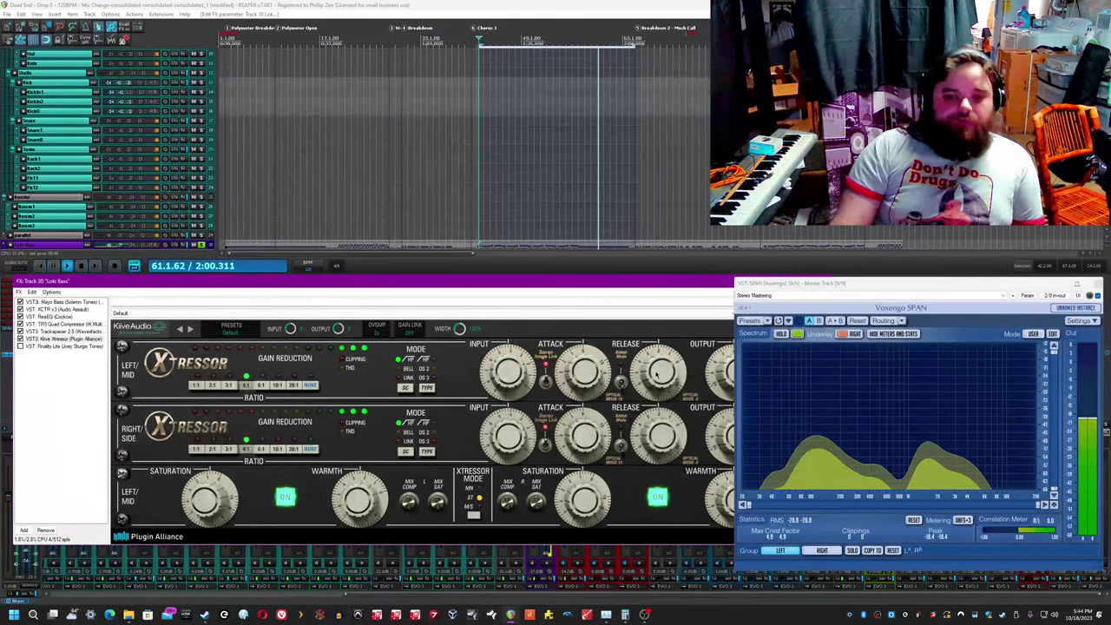
left_click_drag(541, 290, 555, 285)
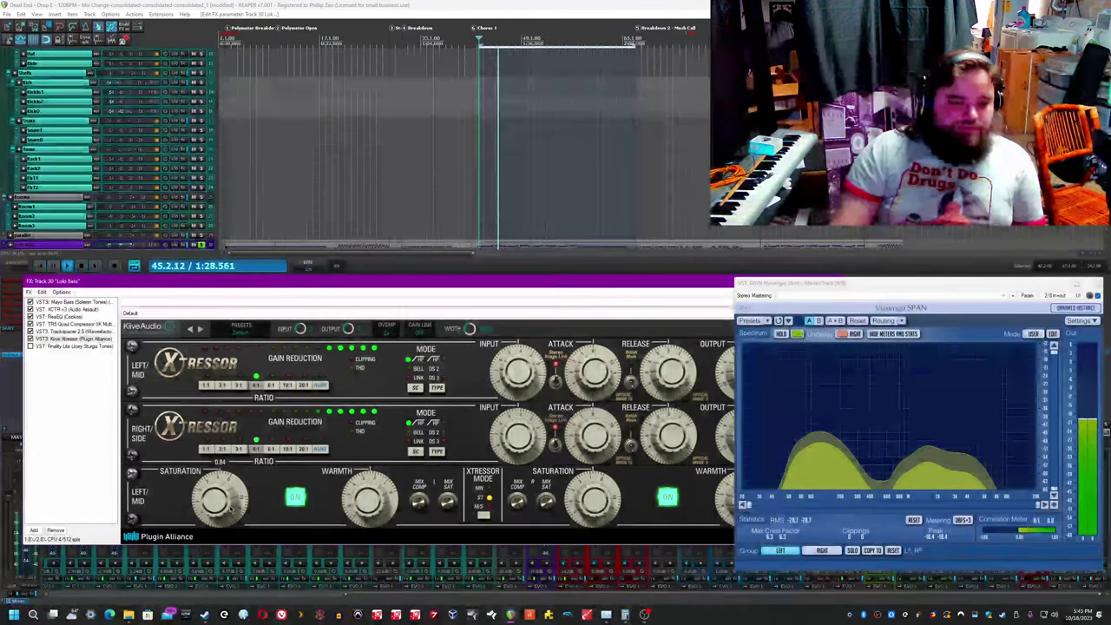
left_click_drag(549, 278, 577, 242)
left_click(797, 236)
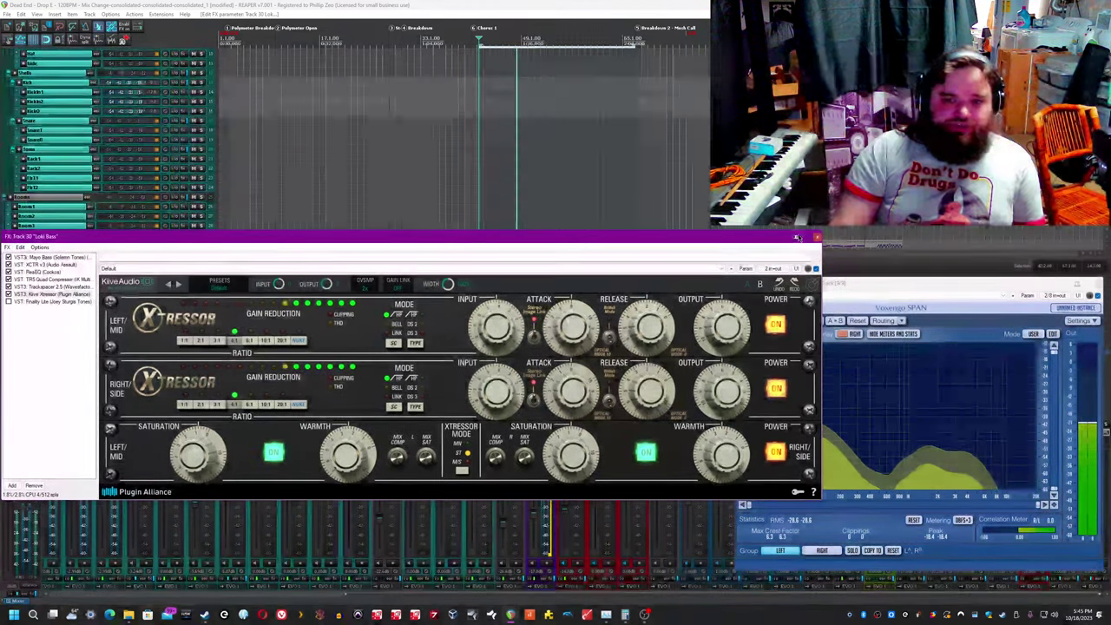
Step: Compare the bass sound with Kiive Xtressor bypassed and active
left_click(815, 270)
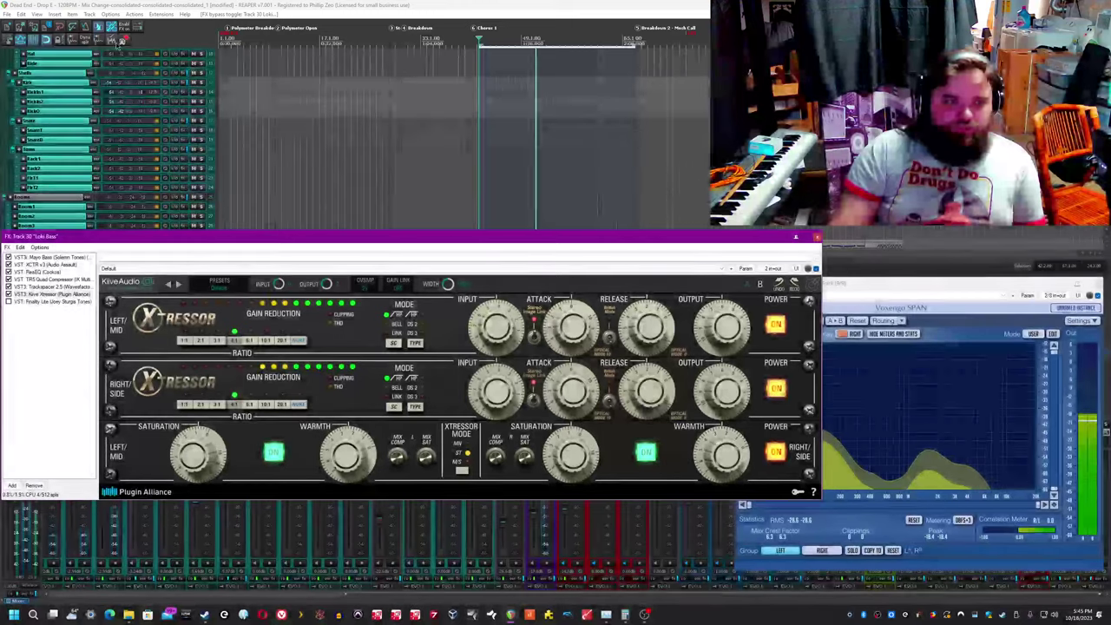
left_click(83, 5)
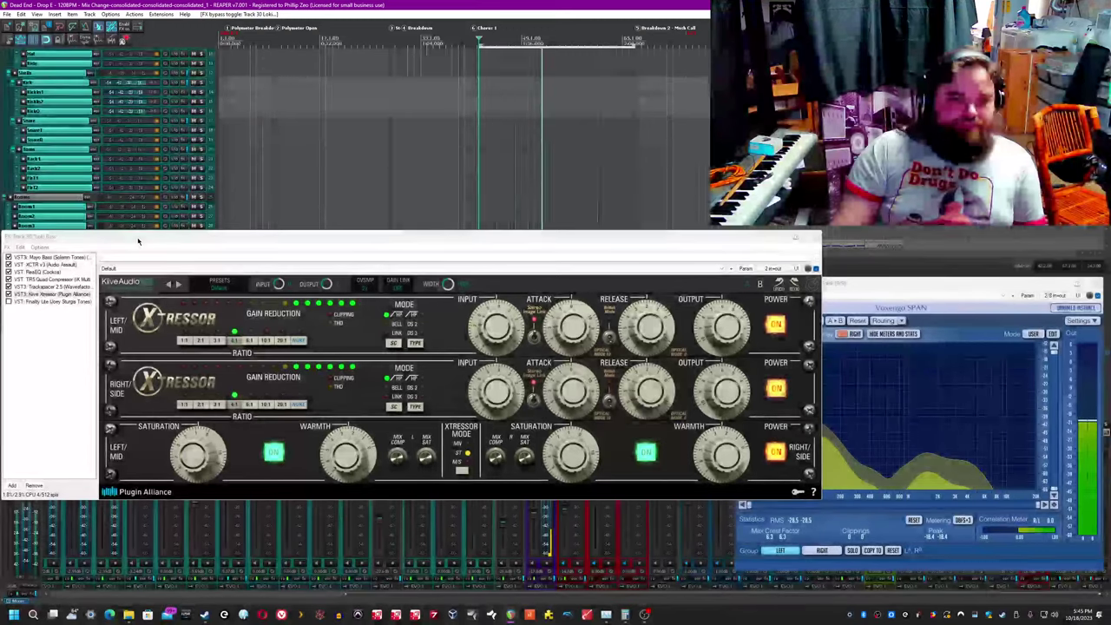
left_click(161, 281)
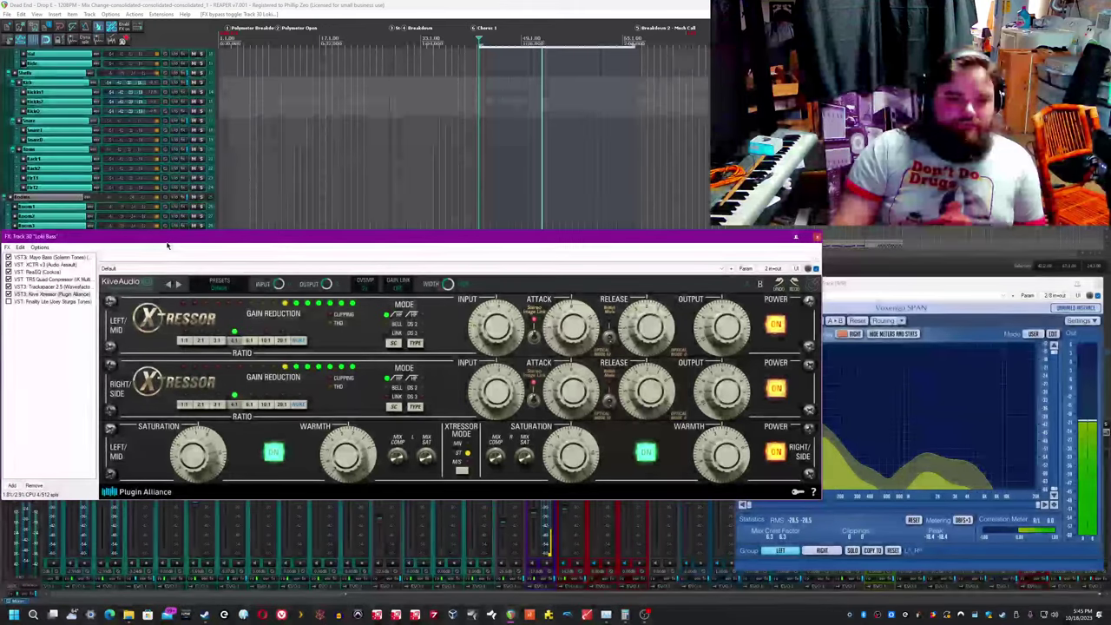
mouse_move(161, 235)
left_mouse_down()
mouse_move(162, 177)
mouse_move(174, 250)
left_mouse_up()
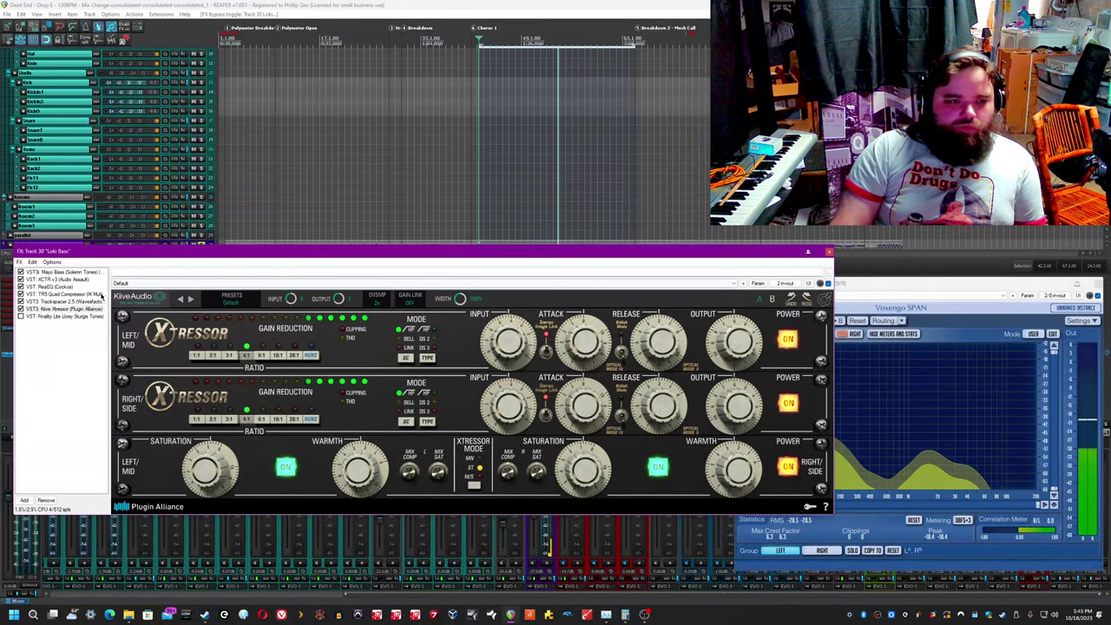
Step: Enable Finality Lite on the Loki Bass track, check its gain meter, close the chain, and compare the limiter bypassed and active
left_click(43, 317)
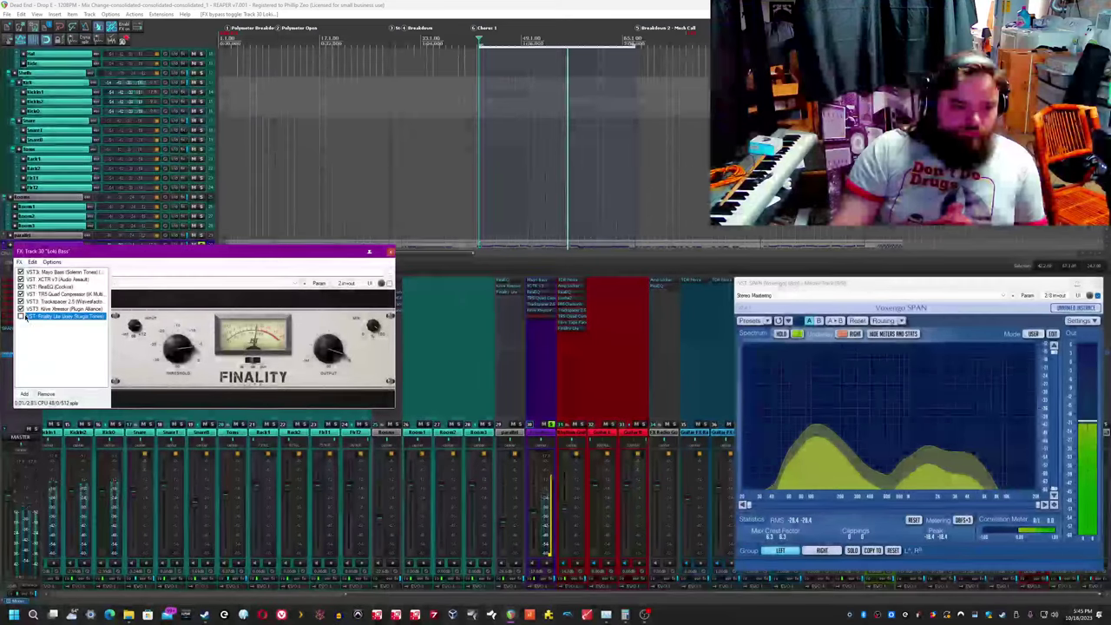
left_click(20, 317)
left_click(233, 346)
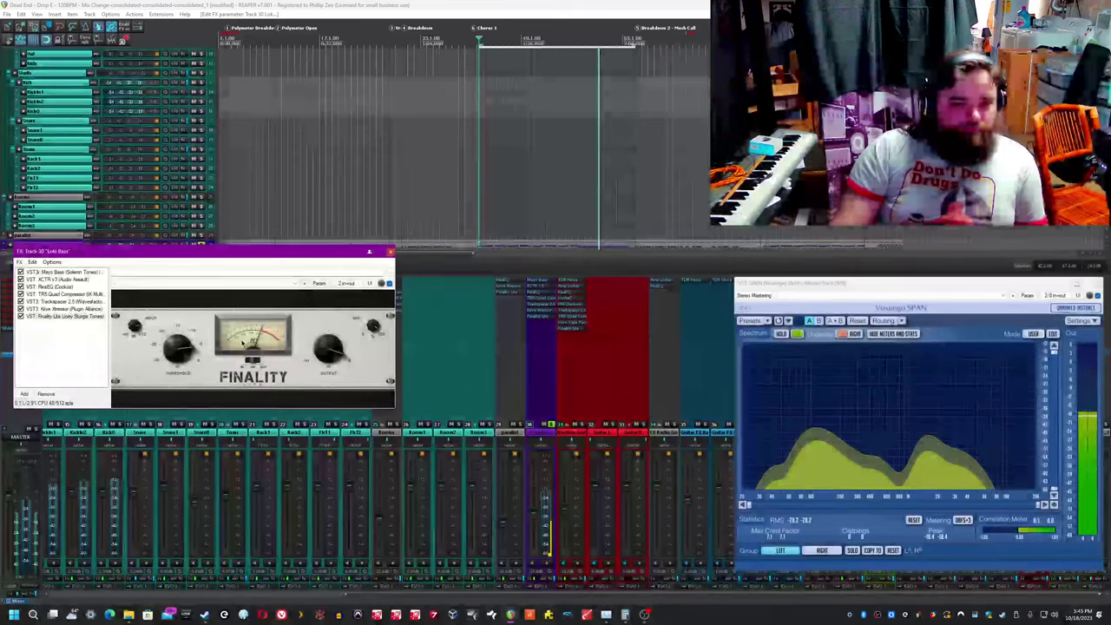
left_click(390, 252)
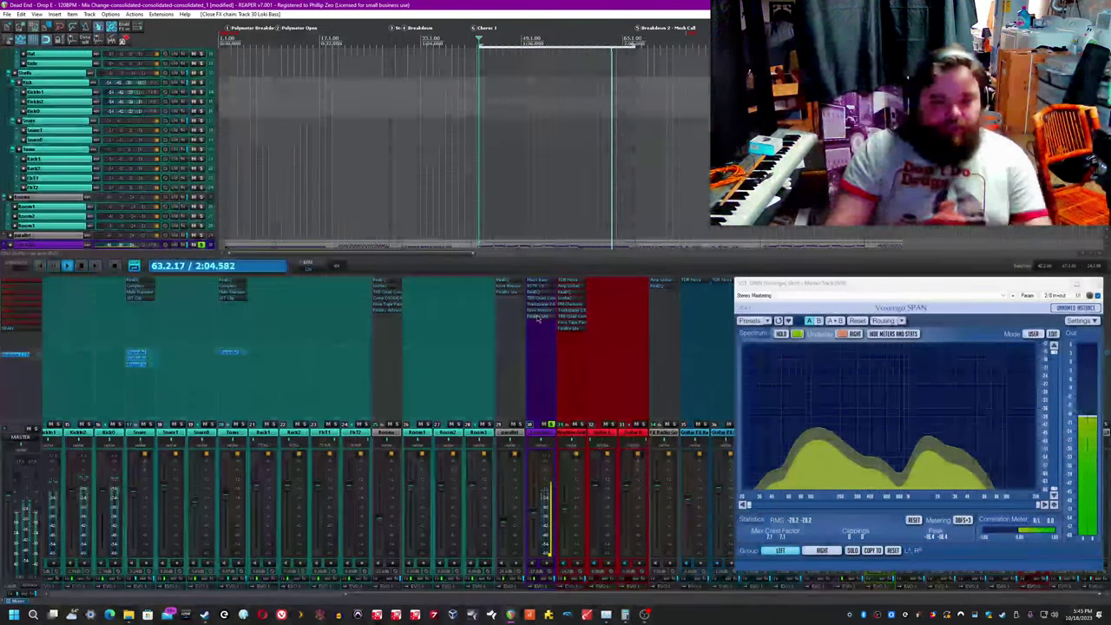
left_click(538, 317, "shift")
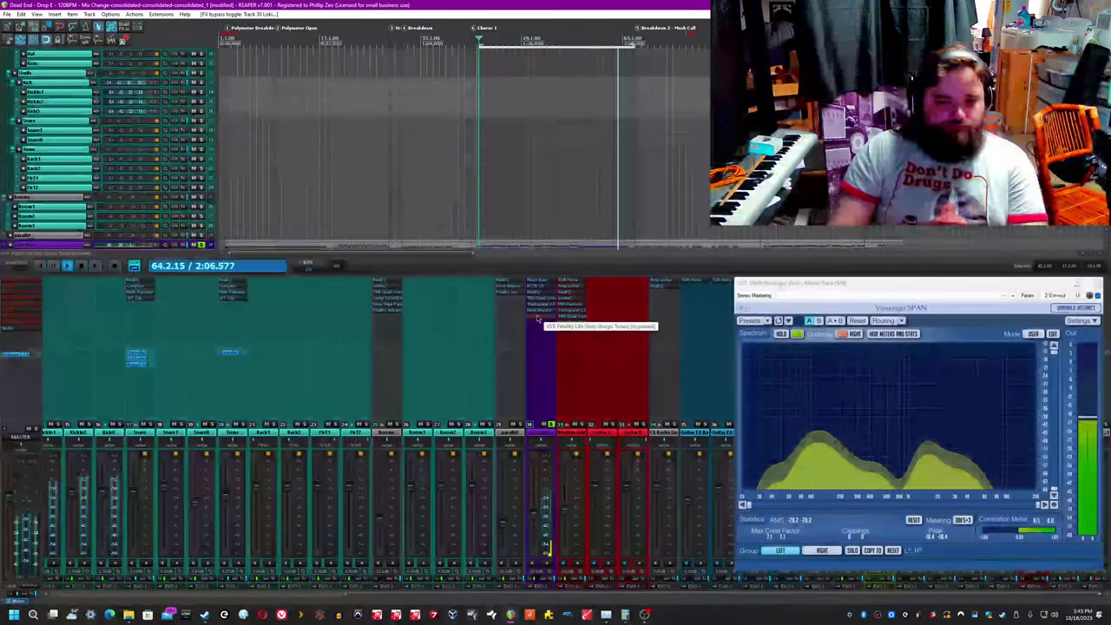
left_click(538, 318, "shift")
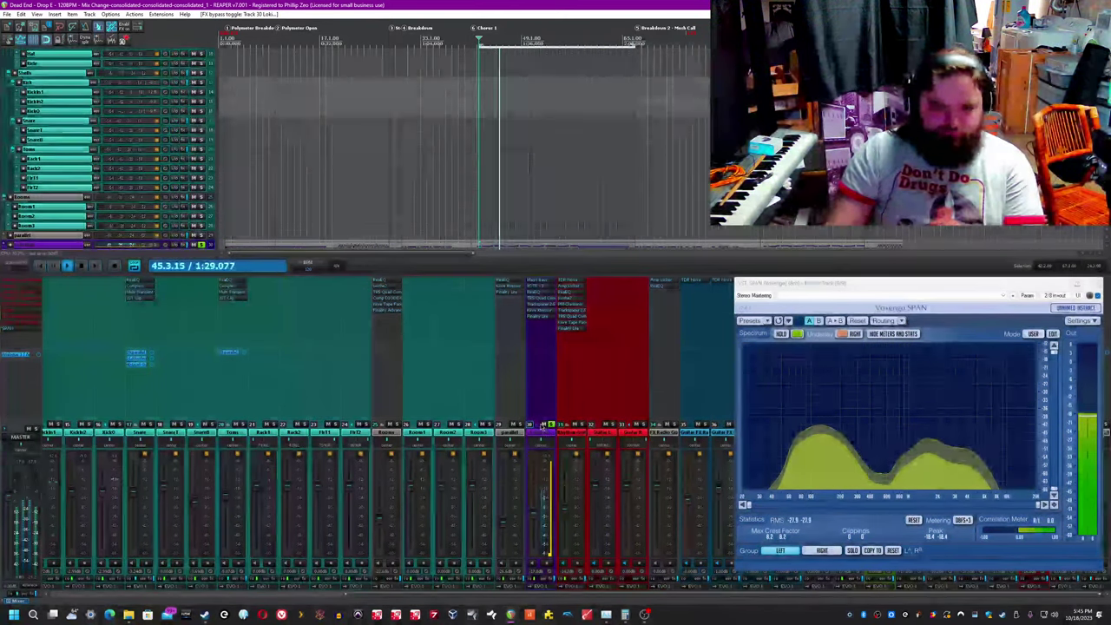
Step: Solo the Rhythm Guitars track instead of Loki Bass, play it with its effects chain disabled, and re-enable the chain
left_click(550, 425)
left_click(581, 425)
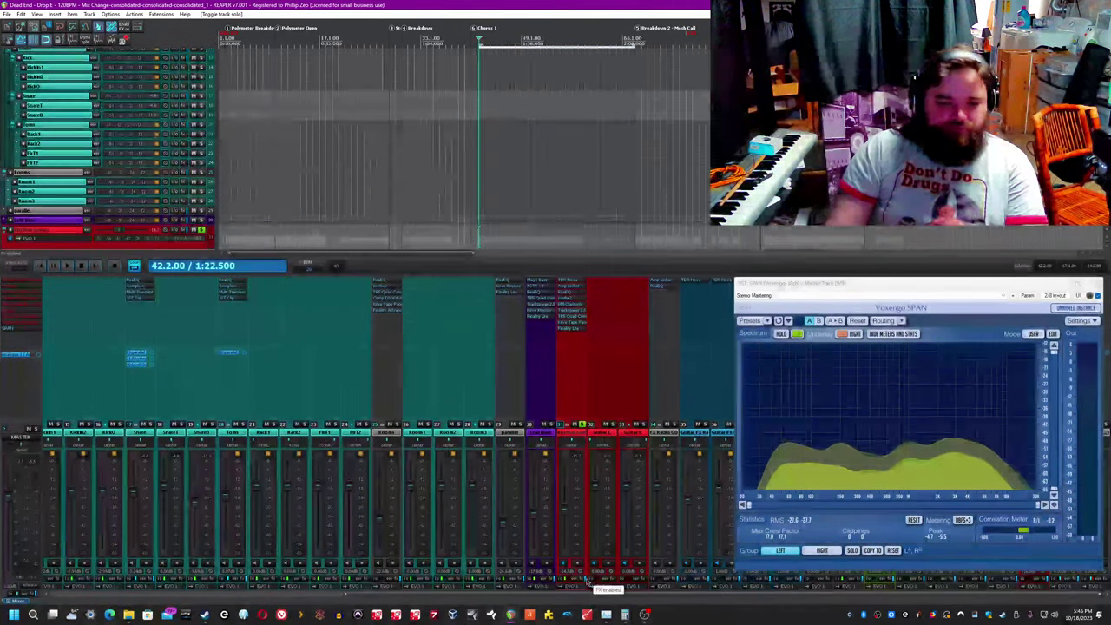
left_click(587, 583)
key("space")
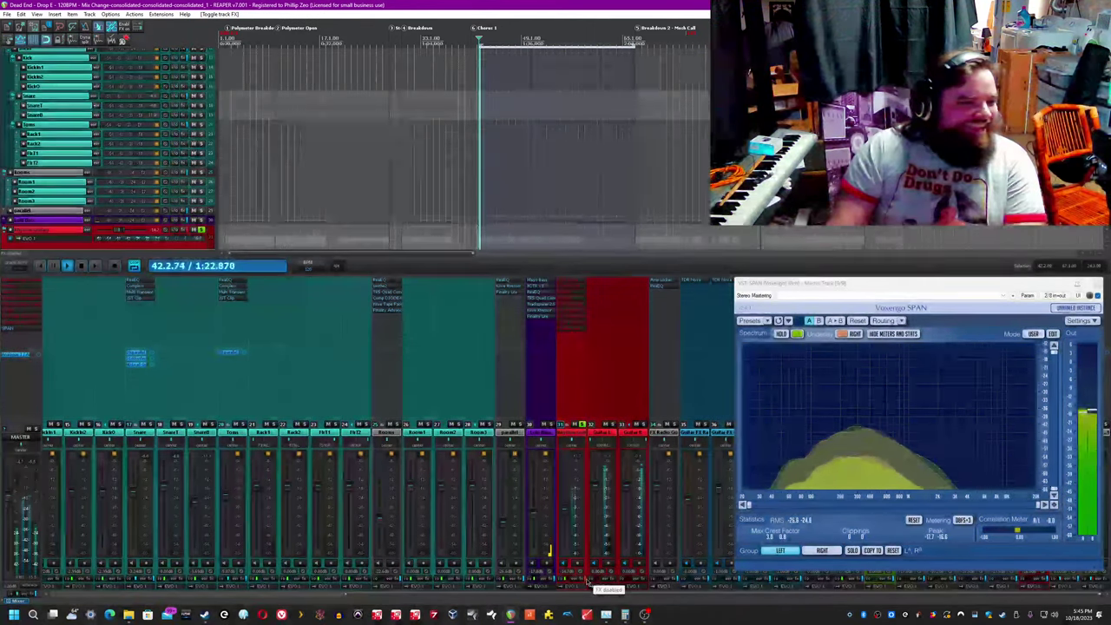
key("space")
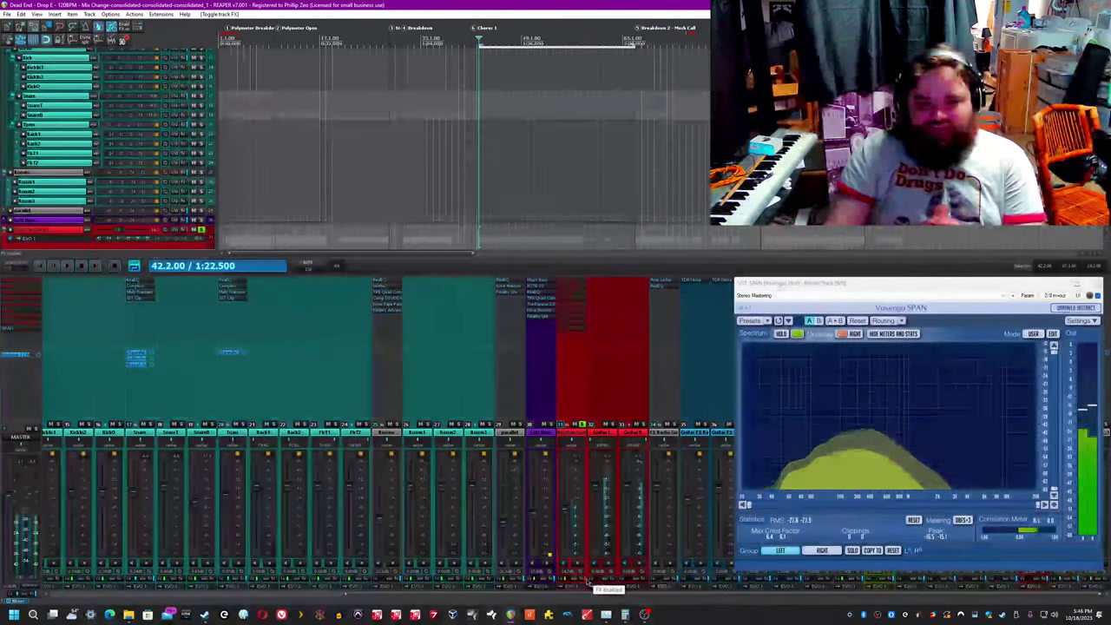
left_click(587, 580)
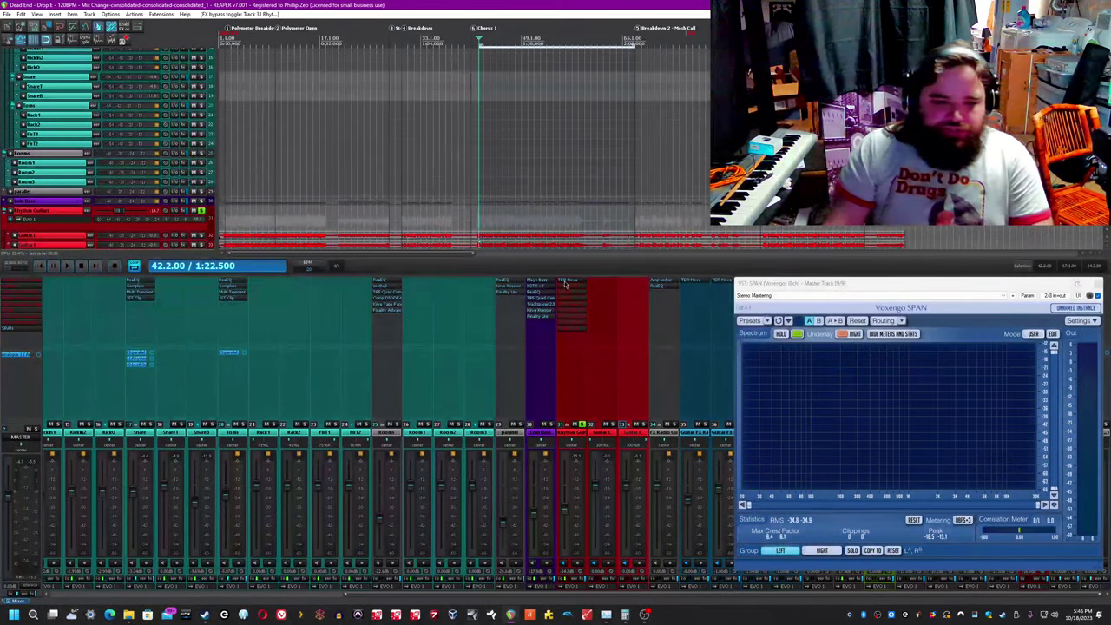
Step: Inspect bands II and III of TDR Nova on the Rhythm Guitars track, and play the guitars with only that EQ active
left_click(565, 284)
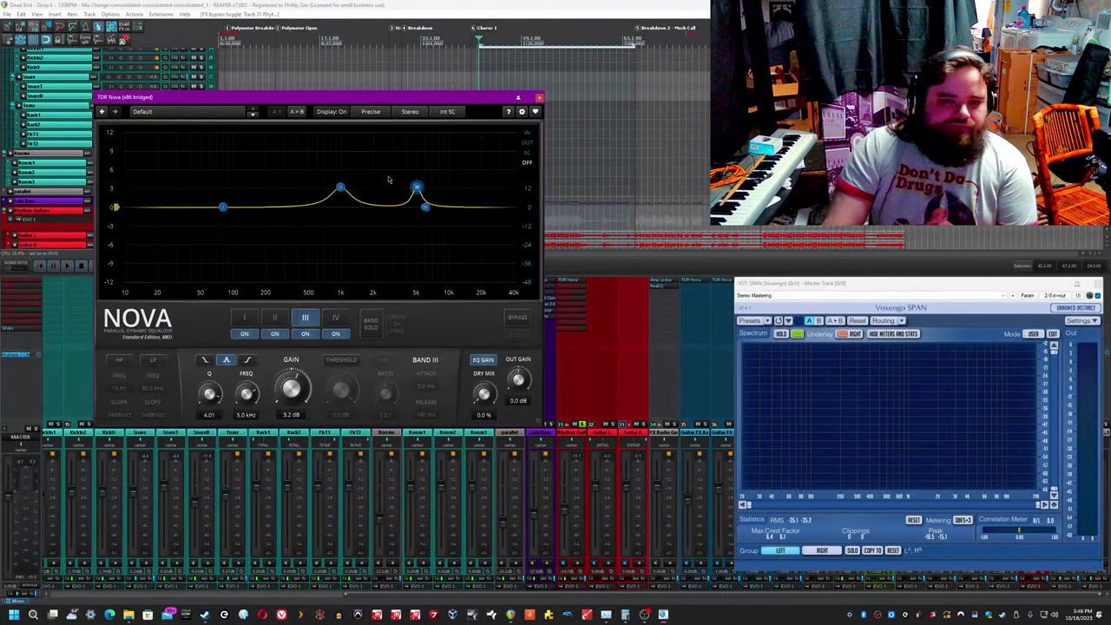
left_click(340, 190)
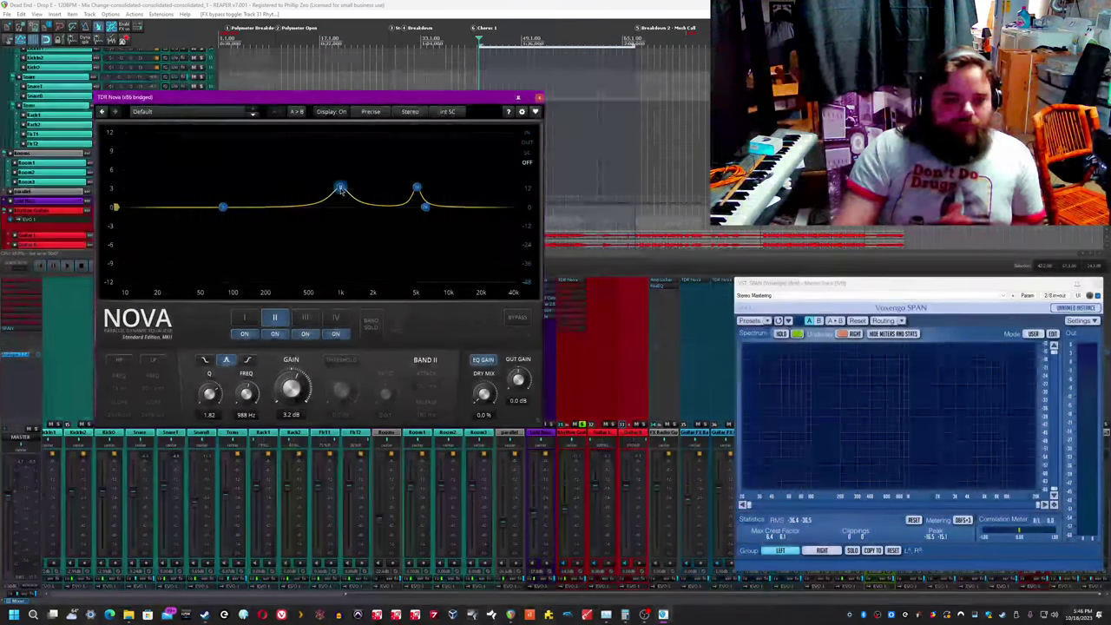
left_click(418, 190)
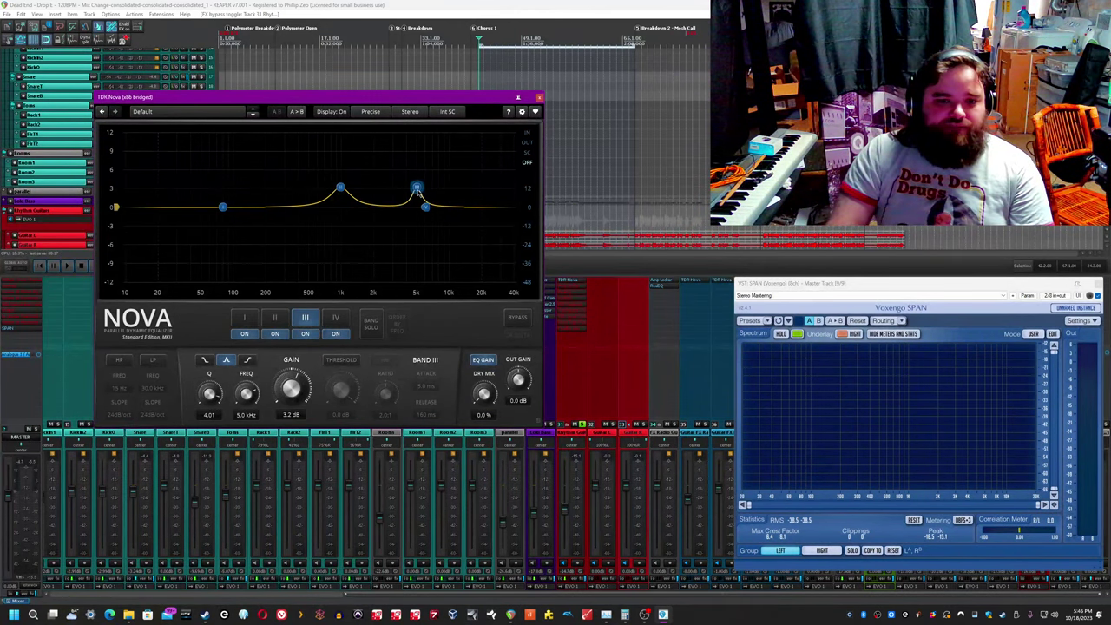
left_click(528, 4)
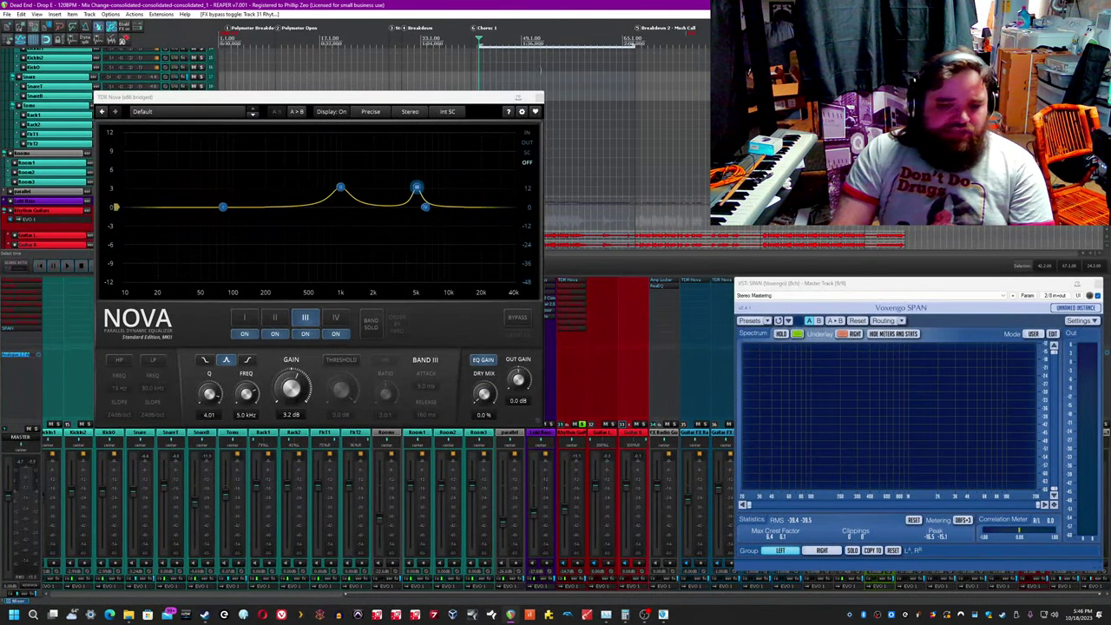
left_click(536, 98)
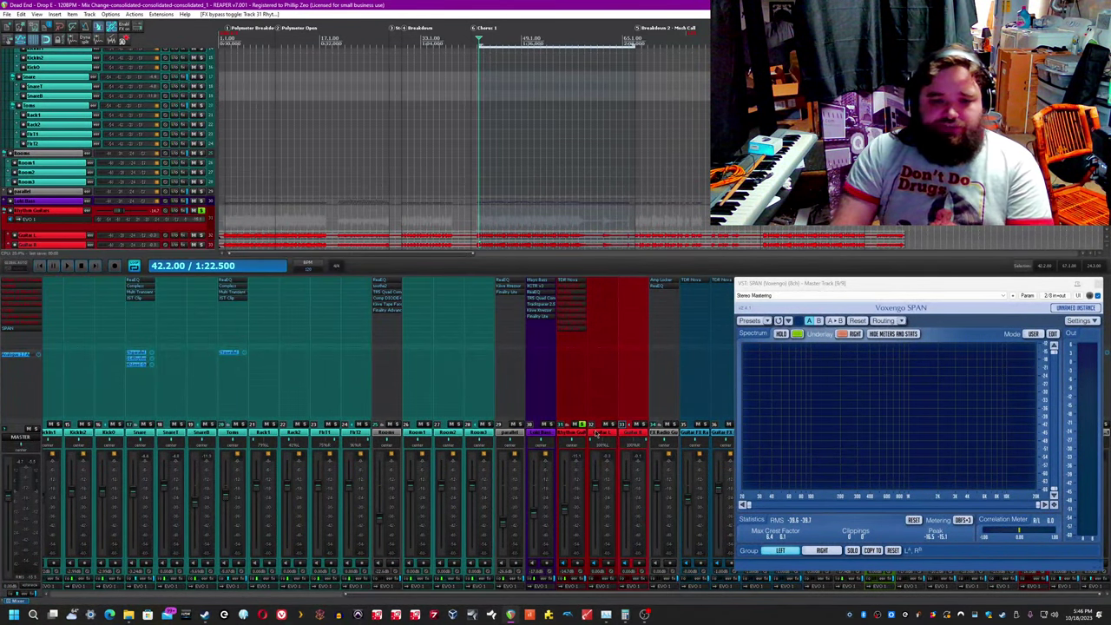
key("space")
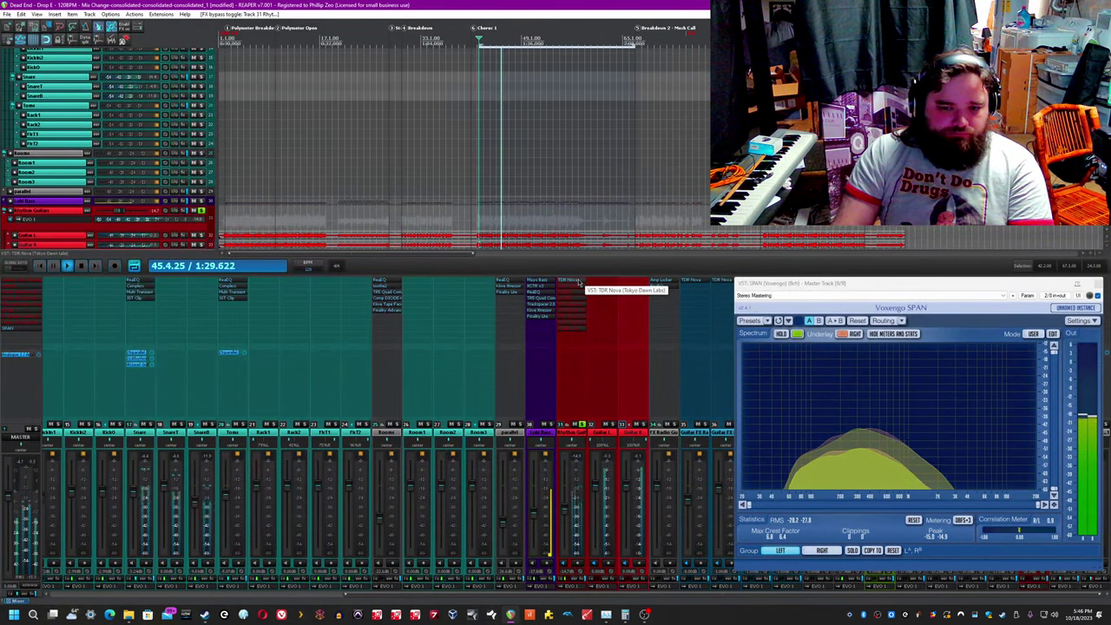
key("space")
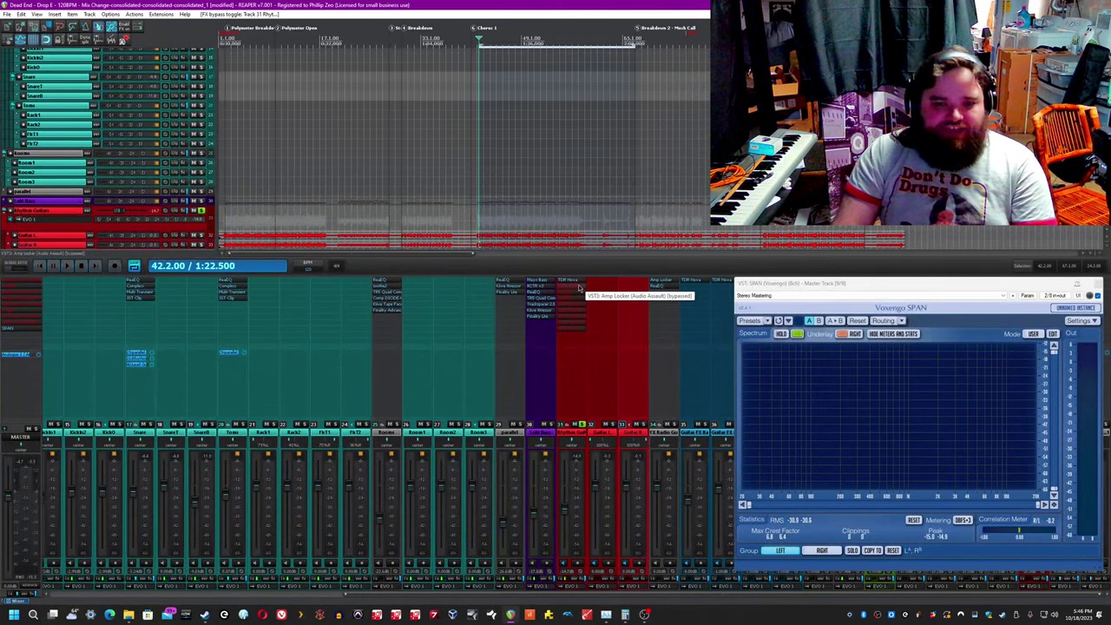
Step: Open the Amp Locker plugin on the Rhythm Guitars track to look over its signal chain
left_click(579, 288)
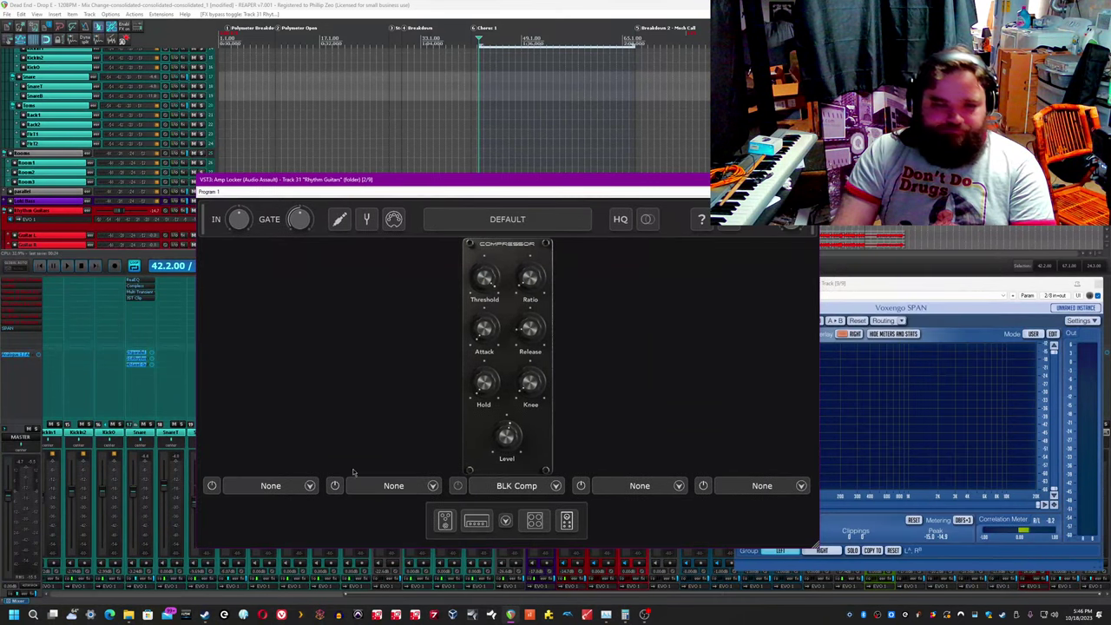
Step: Show Amp Locker's pedals and play the chorus, toggling the DComp pedal to compare the rhythm guitars with and without it
left_click(268, 492)
left_click(408, 526)
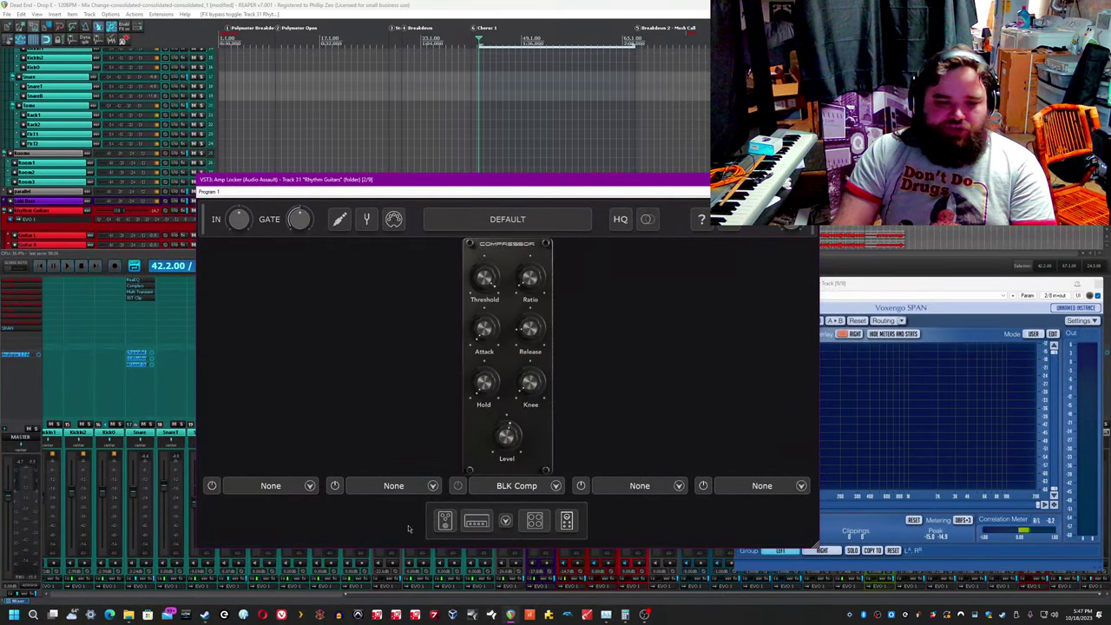
left_click(444, 521)
left_click(640, 4)
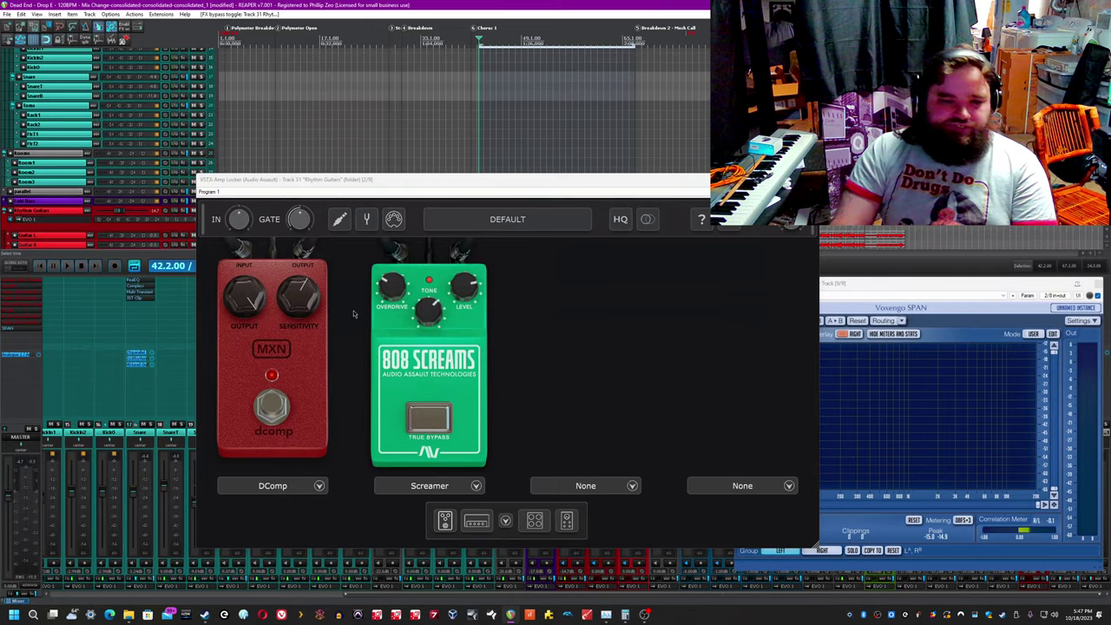
mouse_move(320, 296)
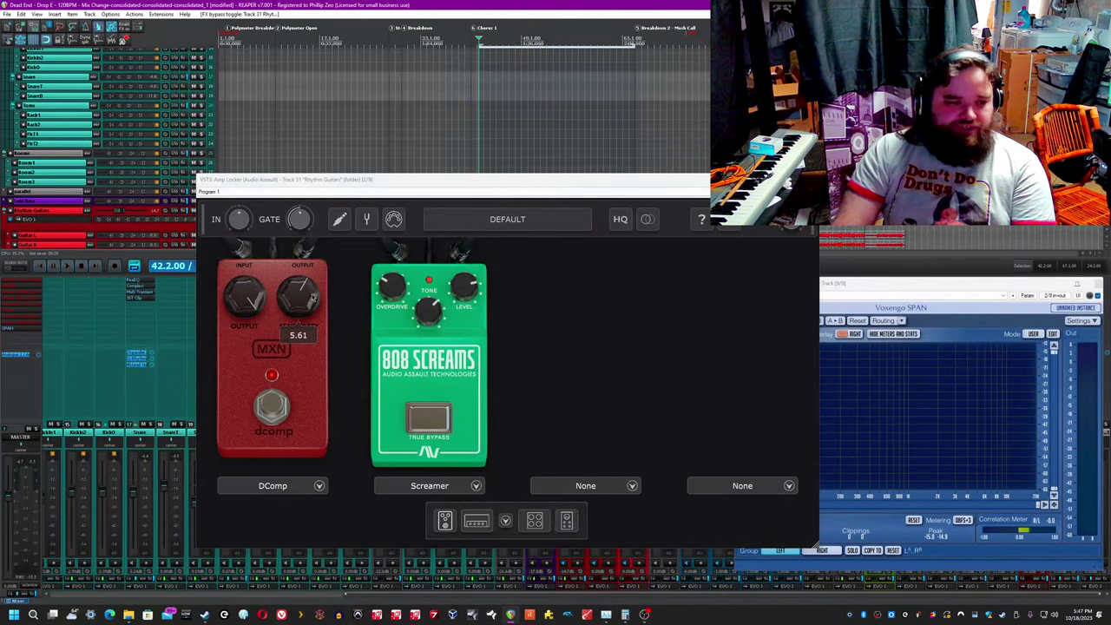
key("space")
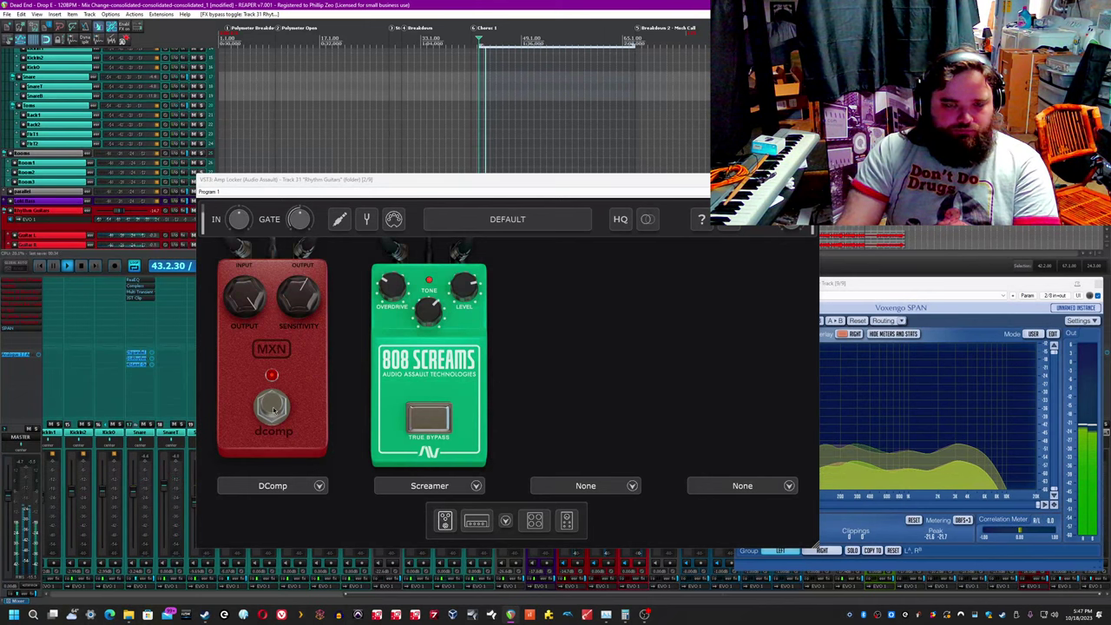
left_click(271, 408)
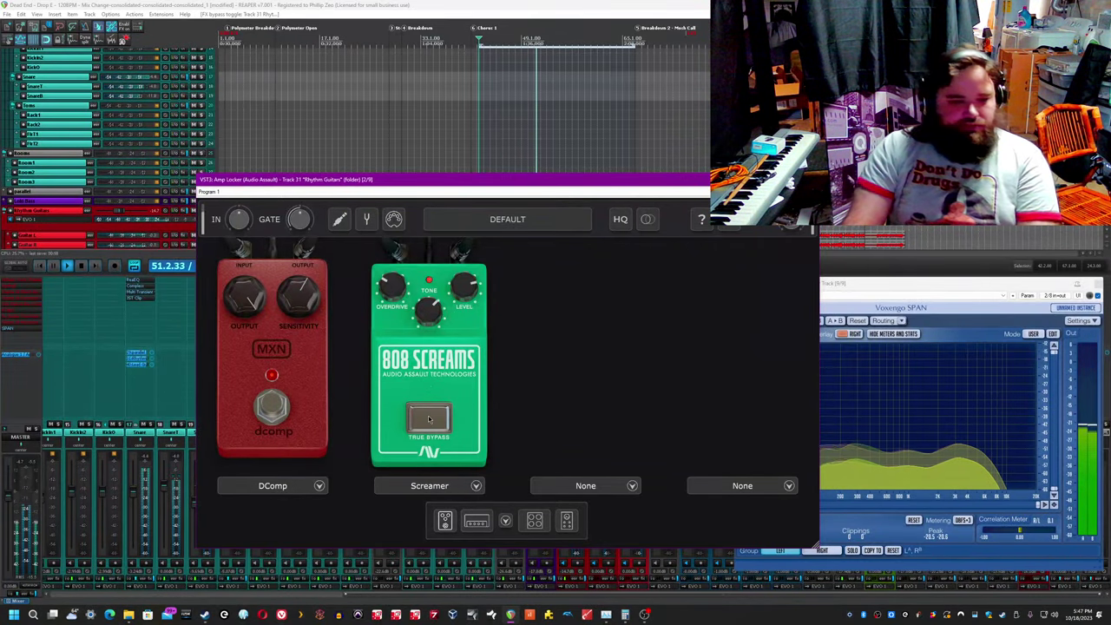
Step: Check the Screamer pedal's overdrive, tone and level, and replay from around bar 49 to compare it bypassed and engaged
mouse_move(393, 296)
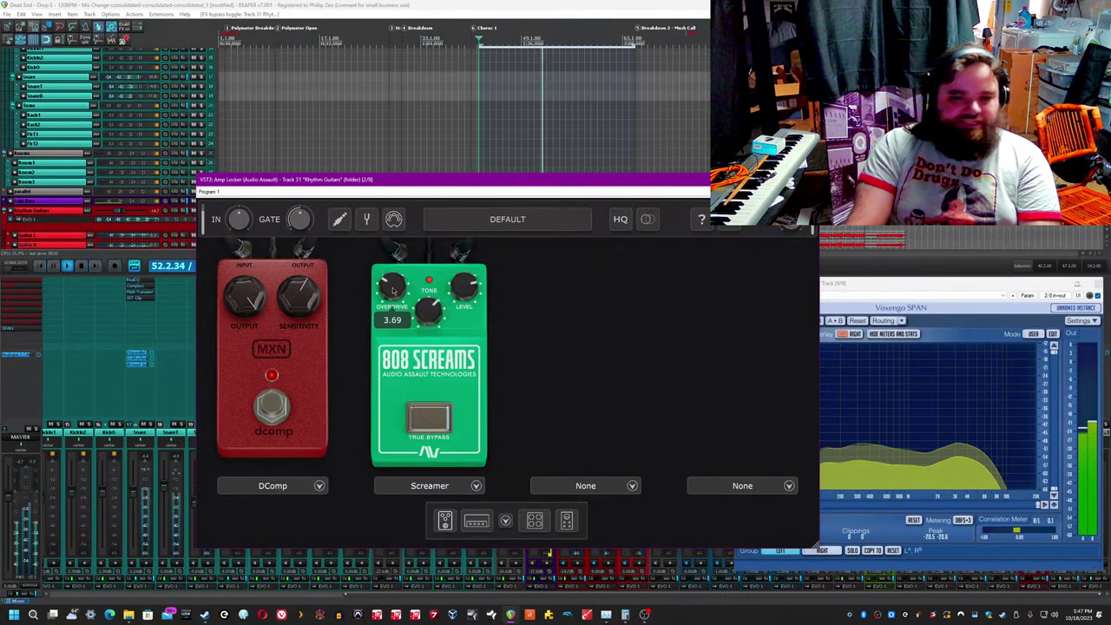
mouse_move(432, 317)
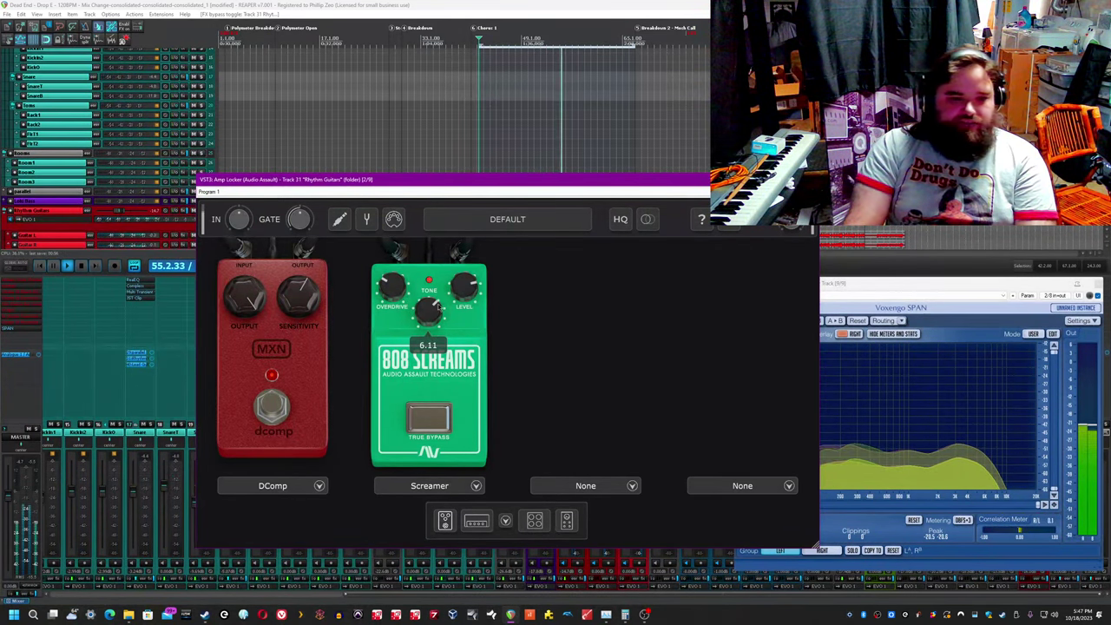
mouse_move(463, 294)
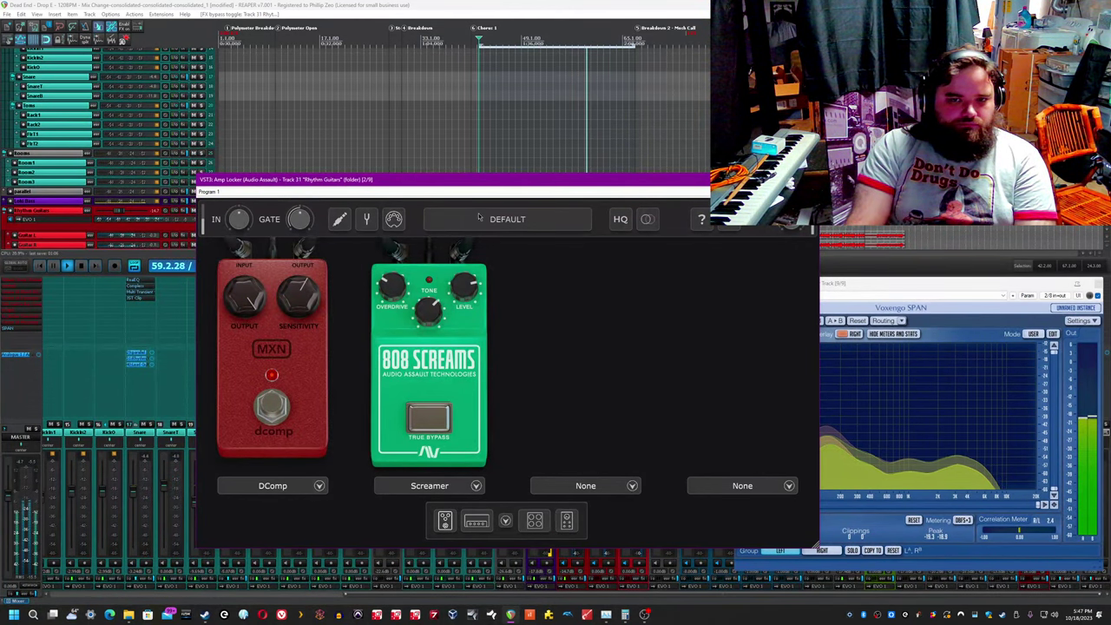
left_click(527, 40)
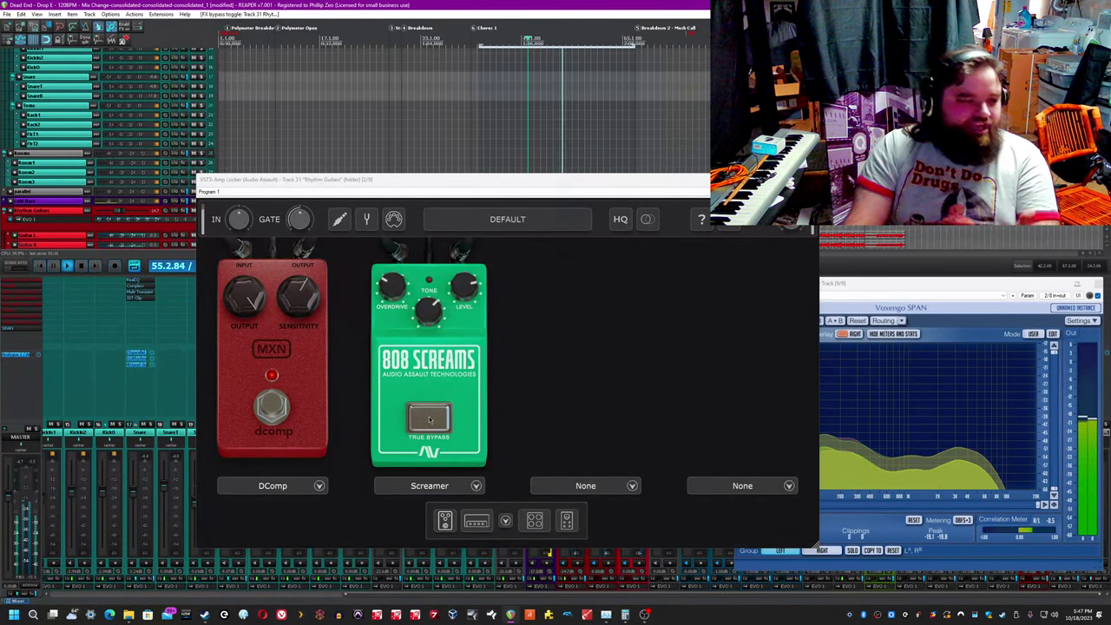
left_click(429, 420)
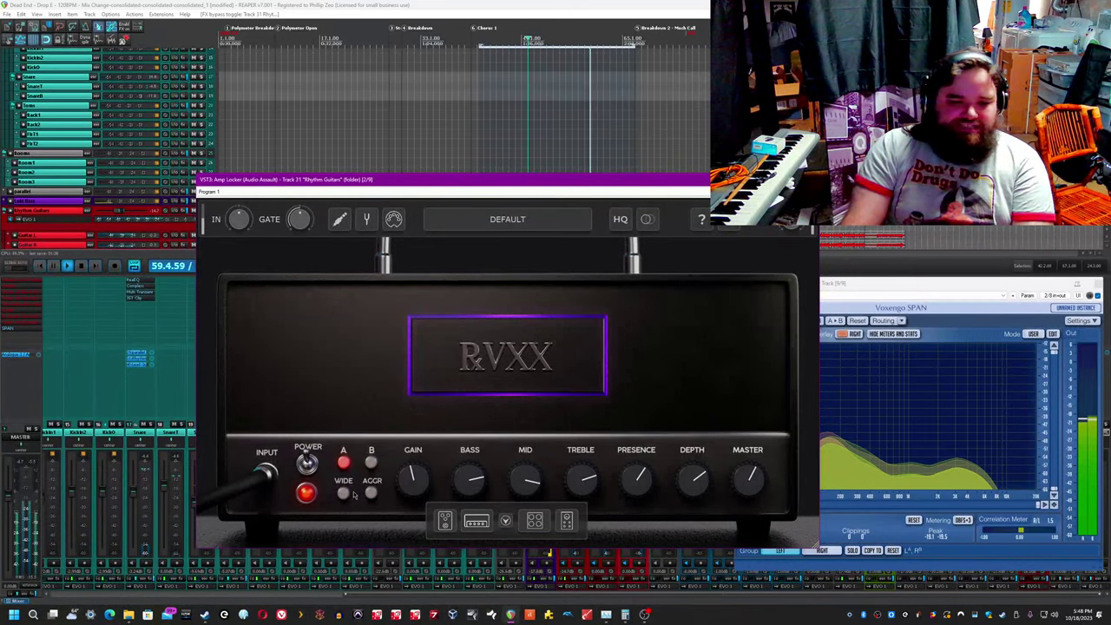
Step: Inspect the gain and mid settings on the RVXX amp head and bring up the speaker cabinets
mouse_move(420, 476)
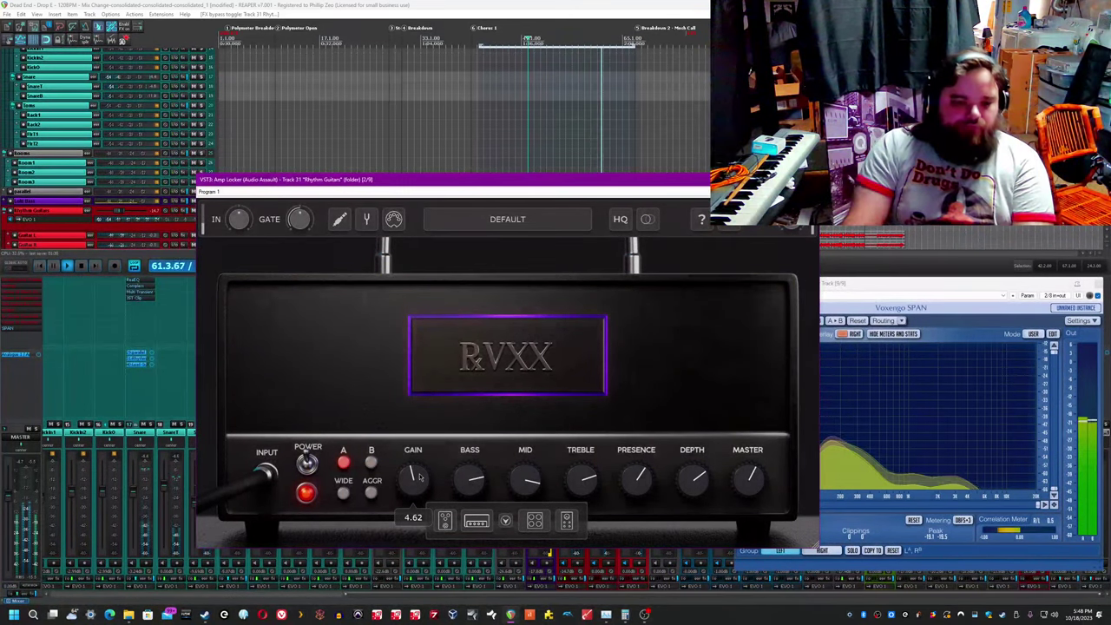
mouse_move(528, 483)
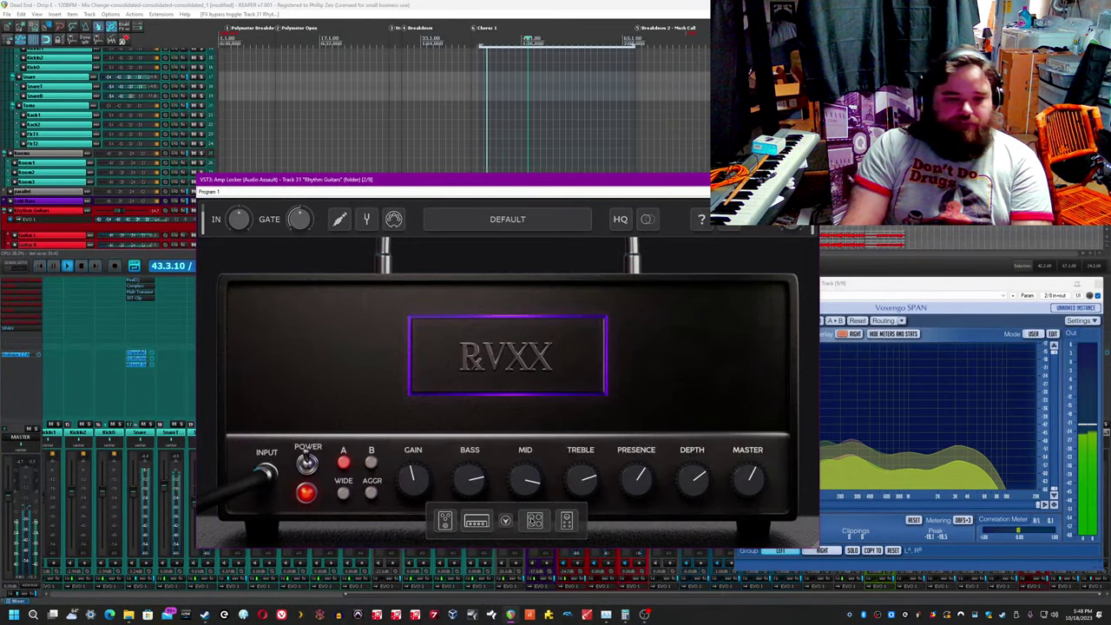
left_click(532, 520)
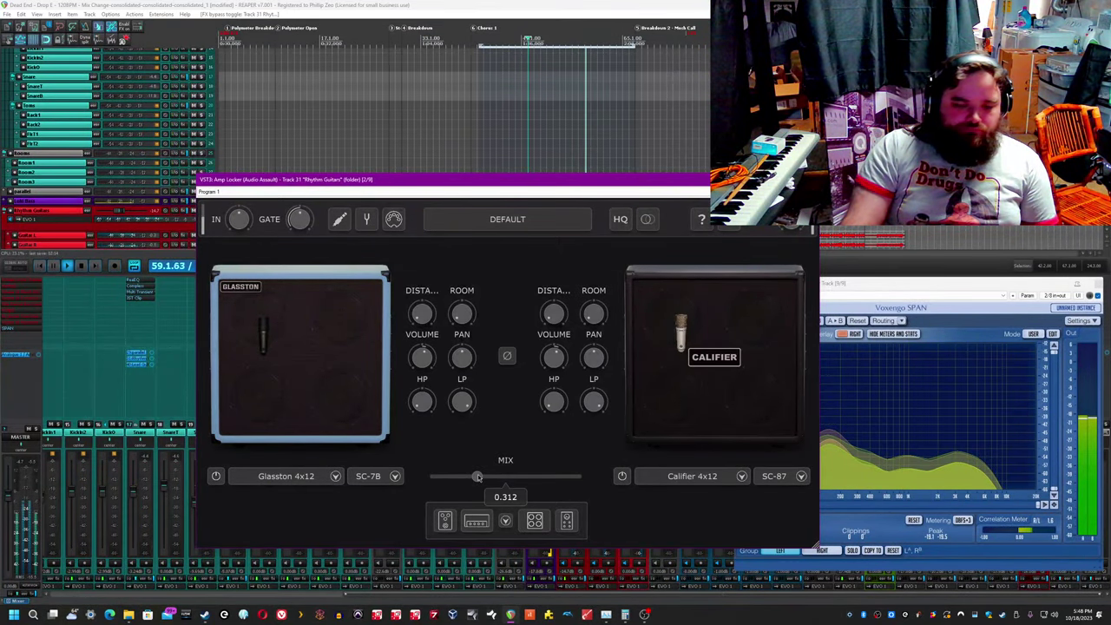
Step: Audition the Glasston and Califier cabinets separately at mix 0.000 and 1.000, and set the cabinet mix to 0.314
left_click(517, 37)
left_click_drag(476, 474, 426, 480)
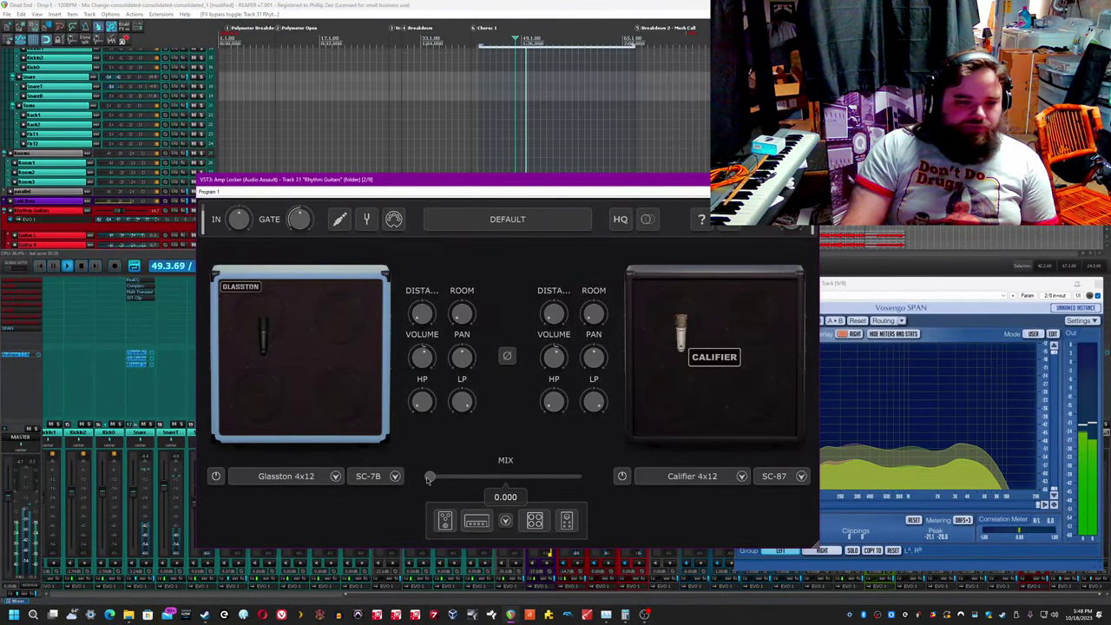
left_click_drag(480, 484, 583, 480)
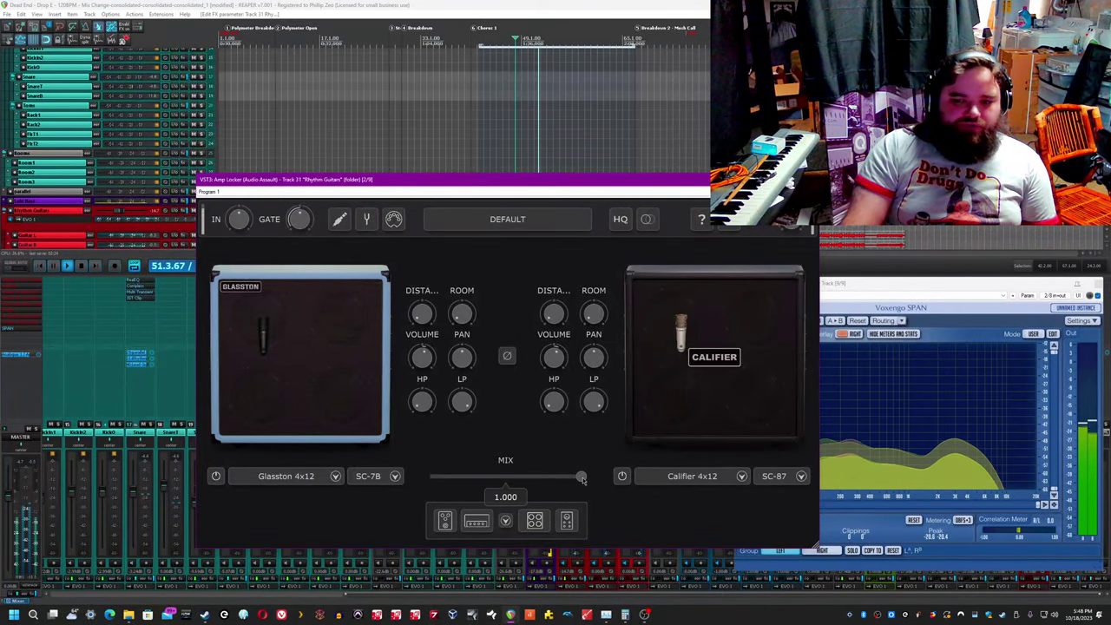
left_click_drag(582, 480, 547, 478)
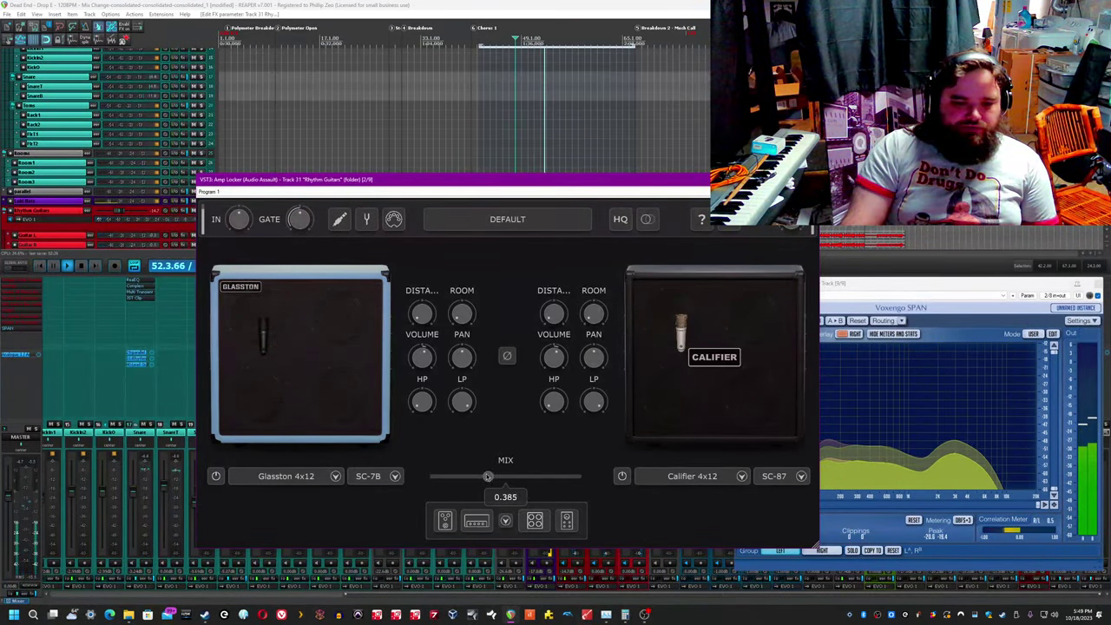
left_click_drag(479, 473, 476, 474)
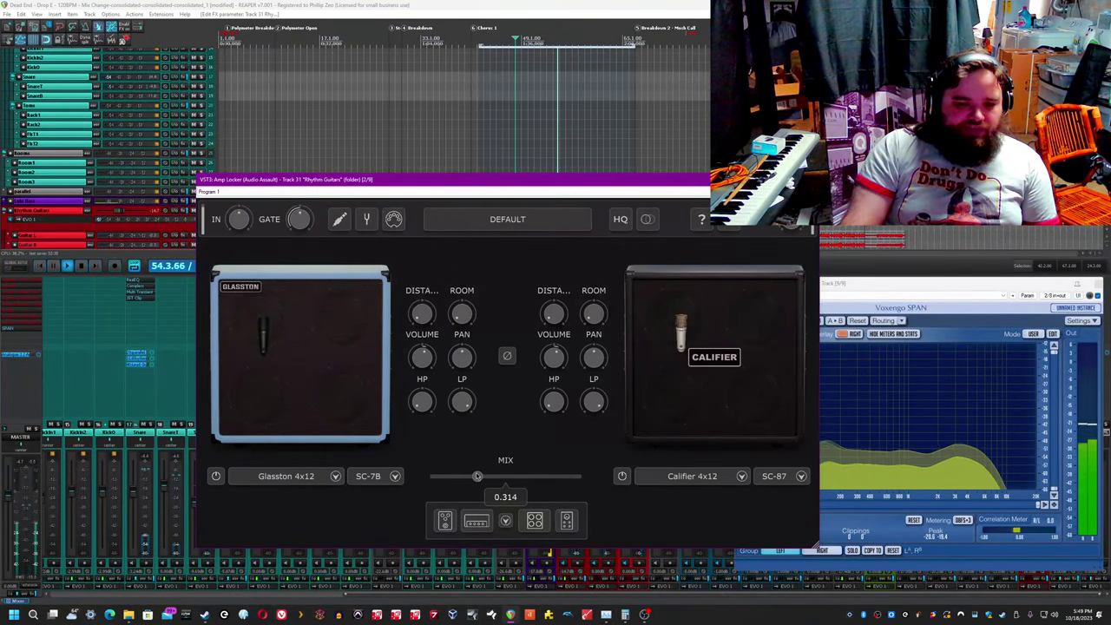
Step: Check the BLK Comp compressor in Amp Locker's rack effects and close the plugin window
left_click(568, 521)
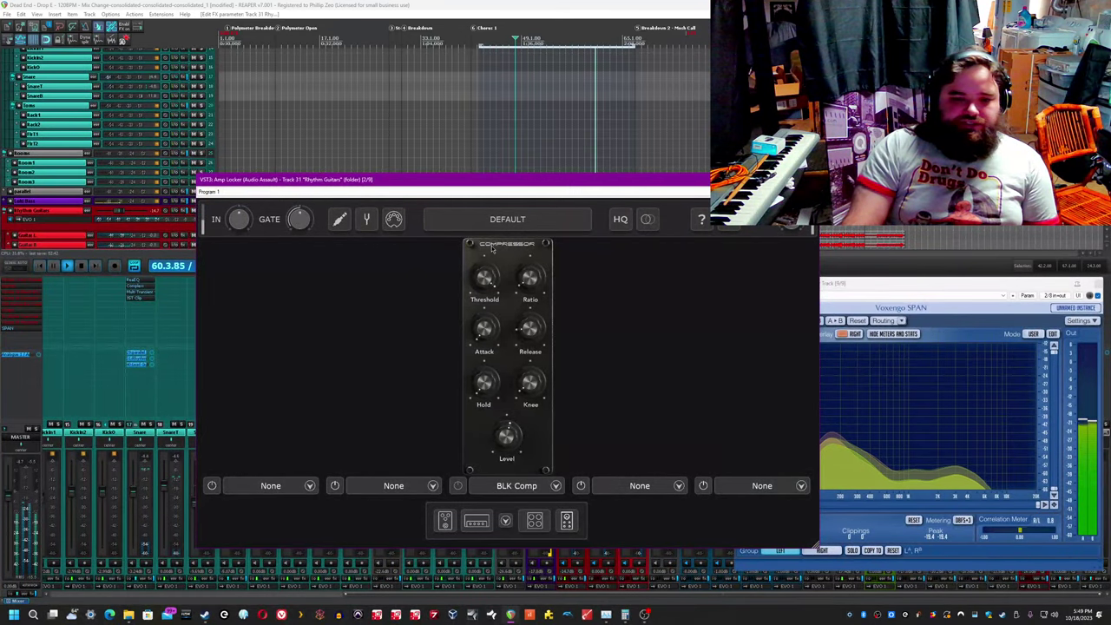
key("Escape")
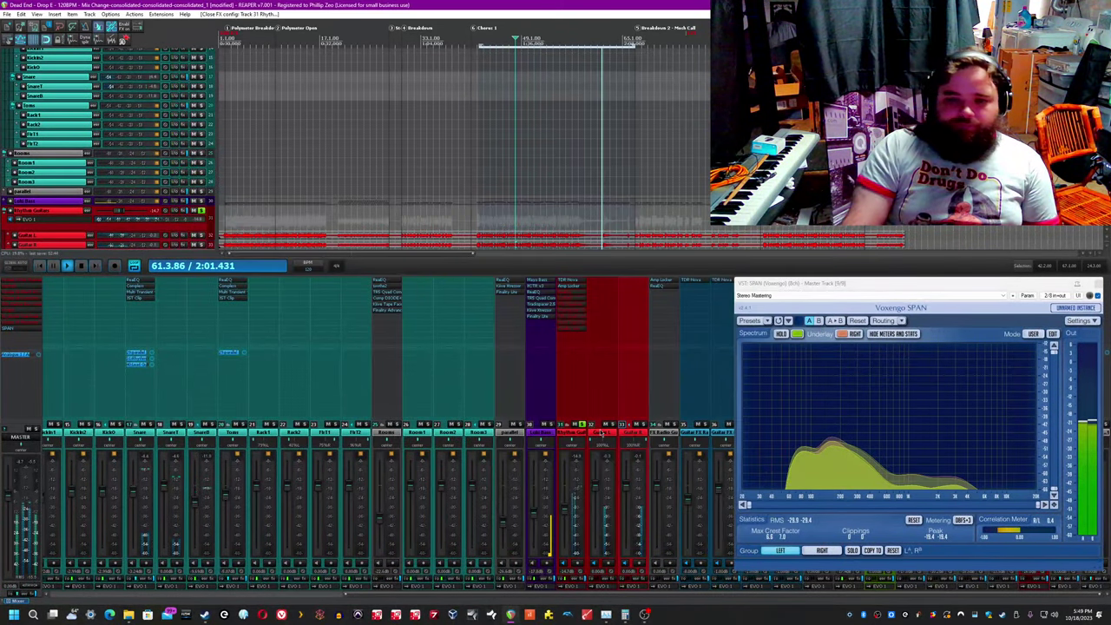
Step: Enable and open ReaEQ on the Rhythm Guitars track, keeping its window pinned and moved clear of the guitar channels
left_click(568, 293, "shift")
left_click(568, 298)
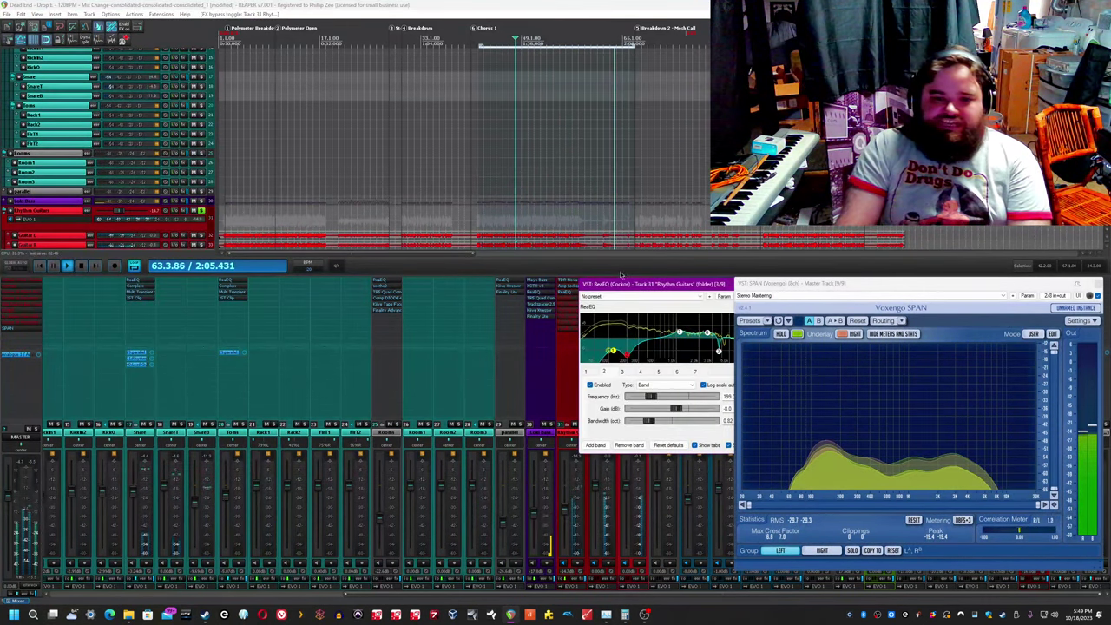
left_click_drag(644, 290, 278, 291)
key("ctrl+s")
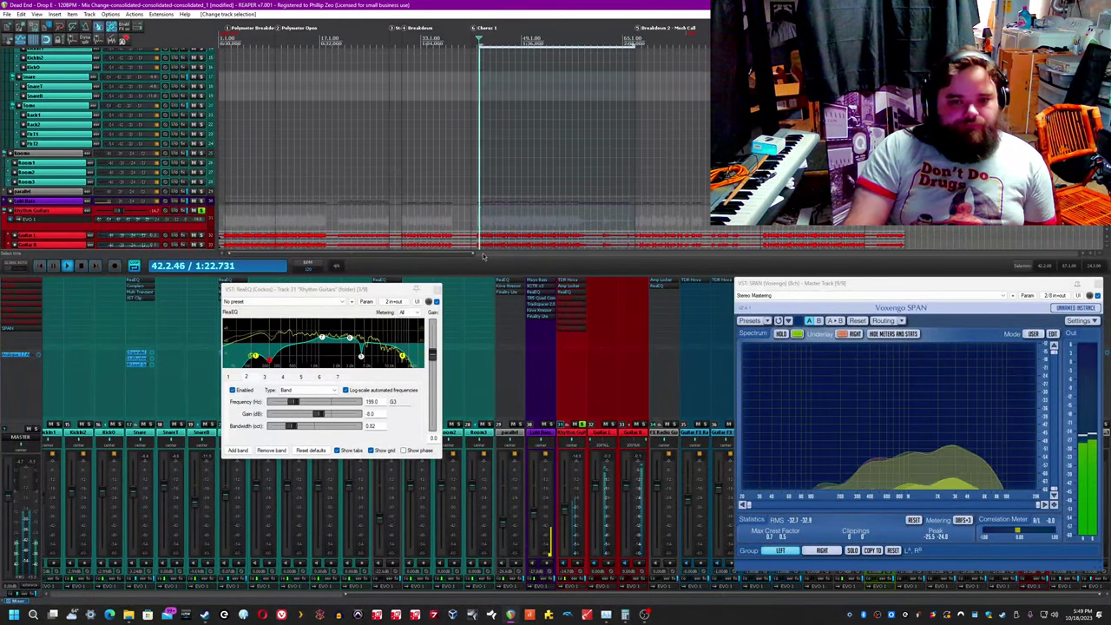
left_click(416, 291)
left_click_drag(415, 291, 448, 327)
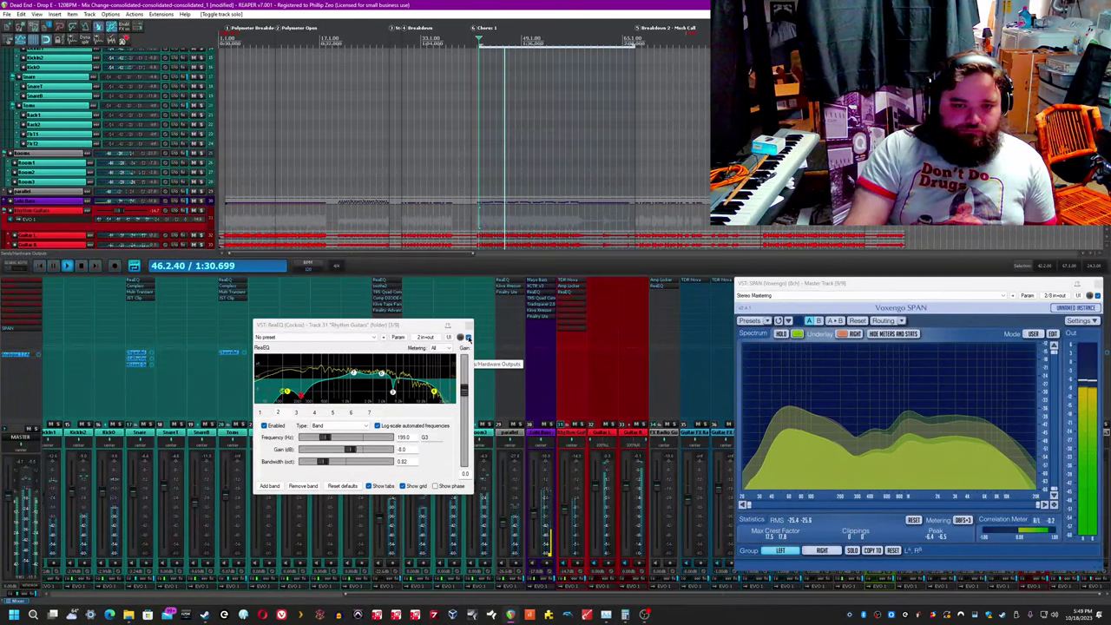
Step: Compare the full mix with ReaEQ bypassed and re-enabled, and solo the Rhythm Guitars track again
left_click(469, 337)
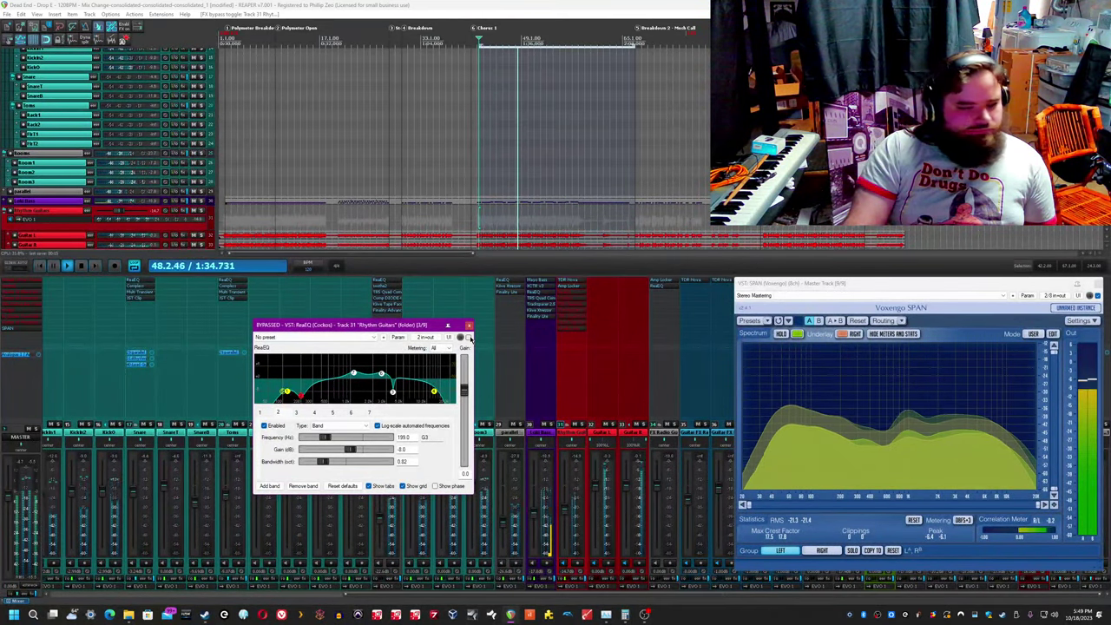
left_click(469, 337)
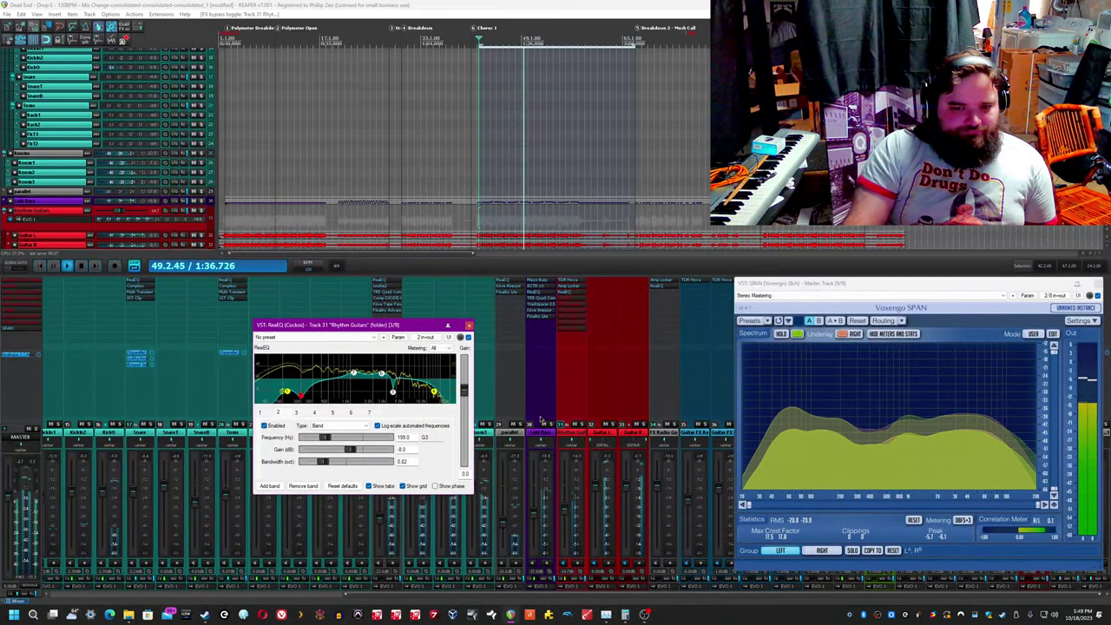
left_click(582, 424)
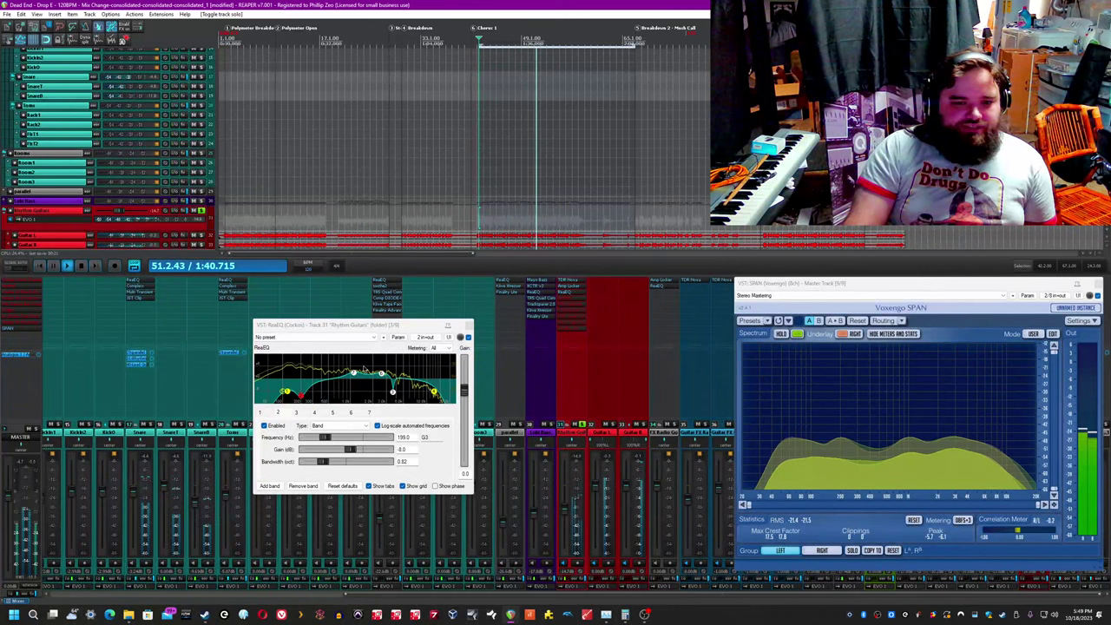
Step: Flip all ReaEQ bands to hear the frequencies being cut, flip them back and restart playback from the chorus
mouse_move(303, 399)
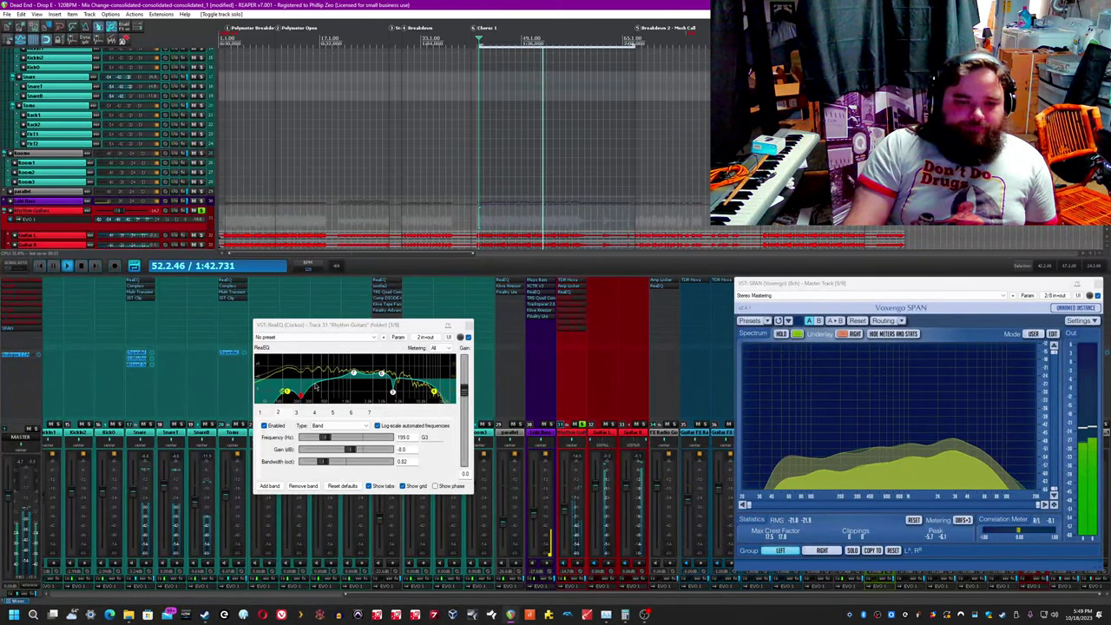
right_click(339, 368)
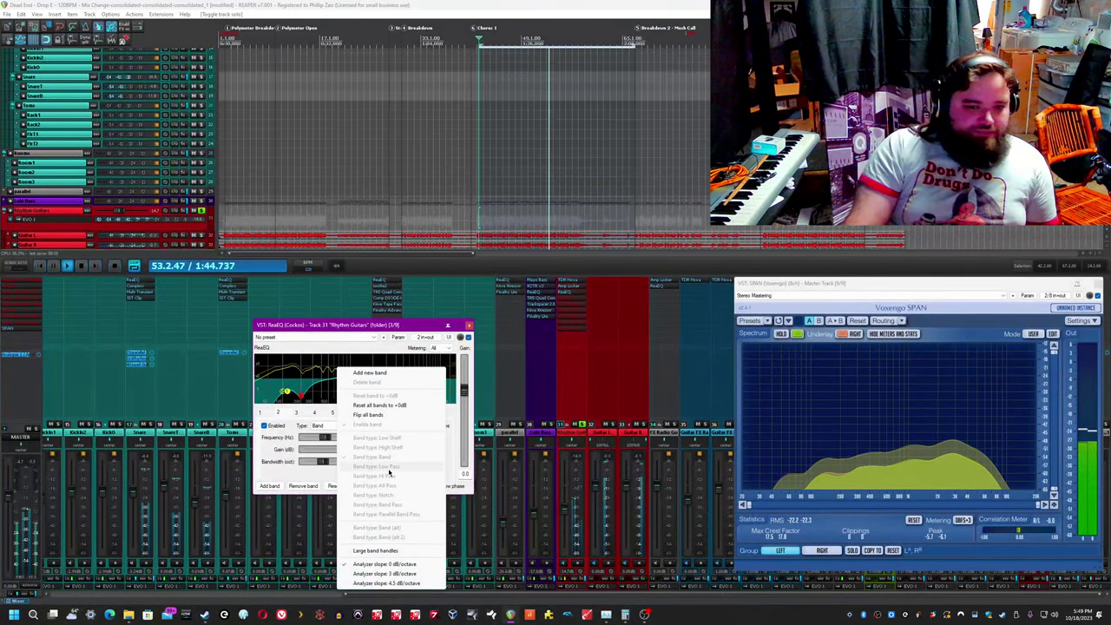
left_click(376, 415)
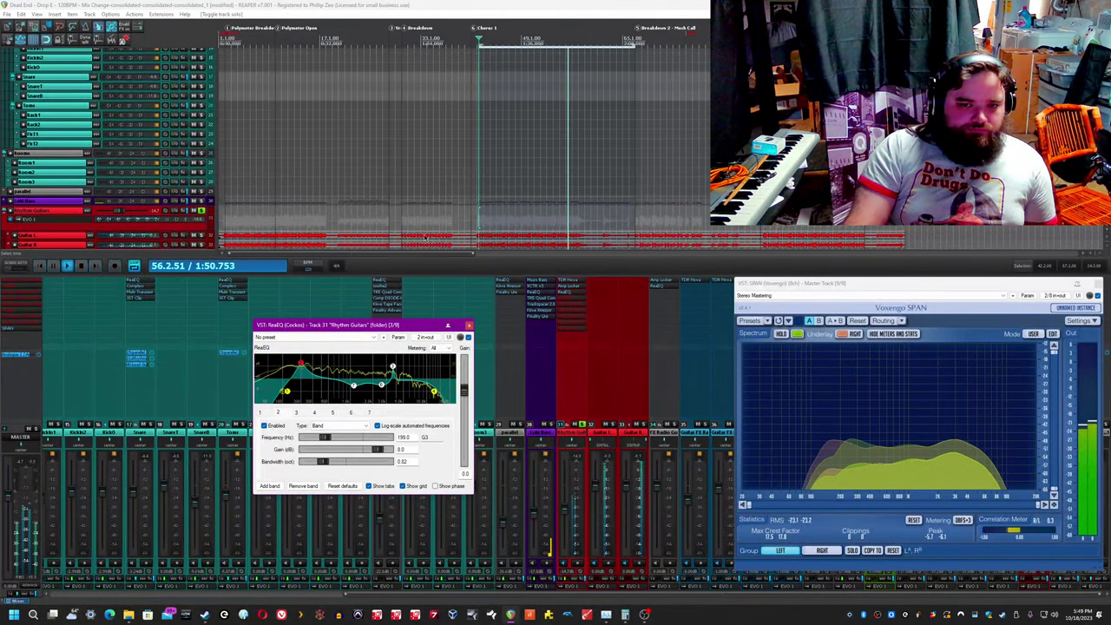
right_click(352, 365)
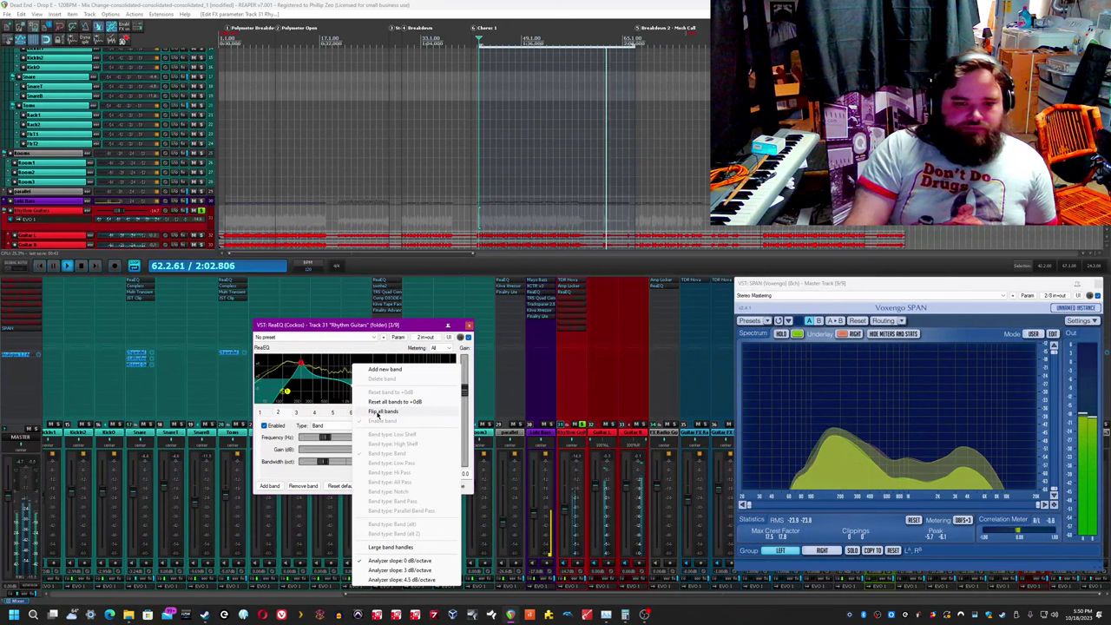
left_click(377, 415)
key("space")
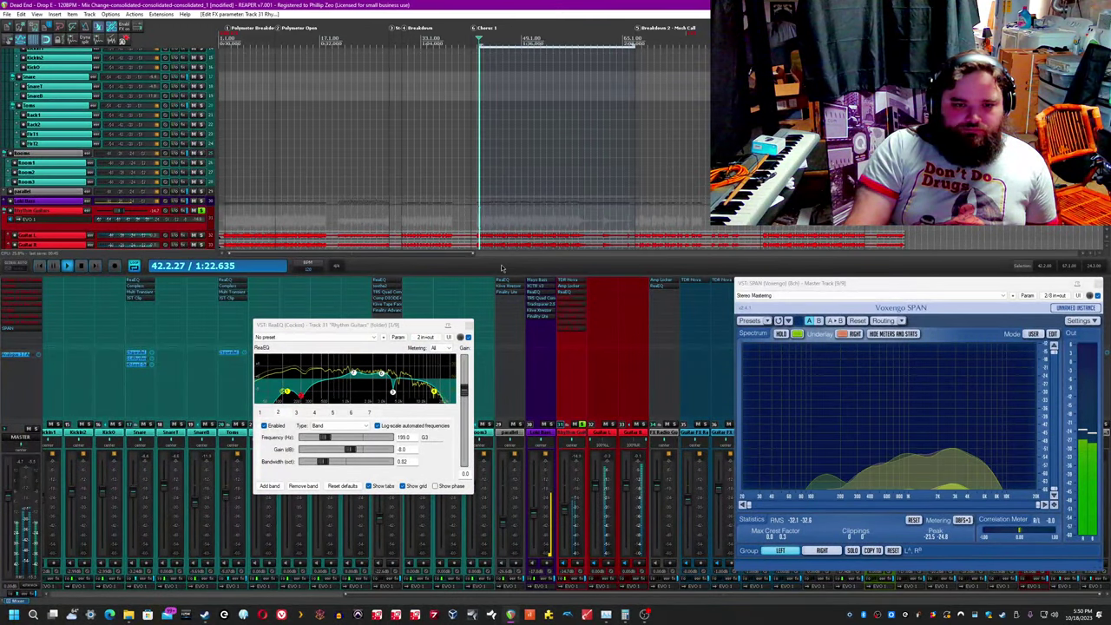
Step: Open soothe2 on the Rhythm Guitars track, pin its window and take the plugin out of bypass
left_click(573, 300)
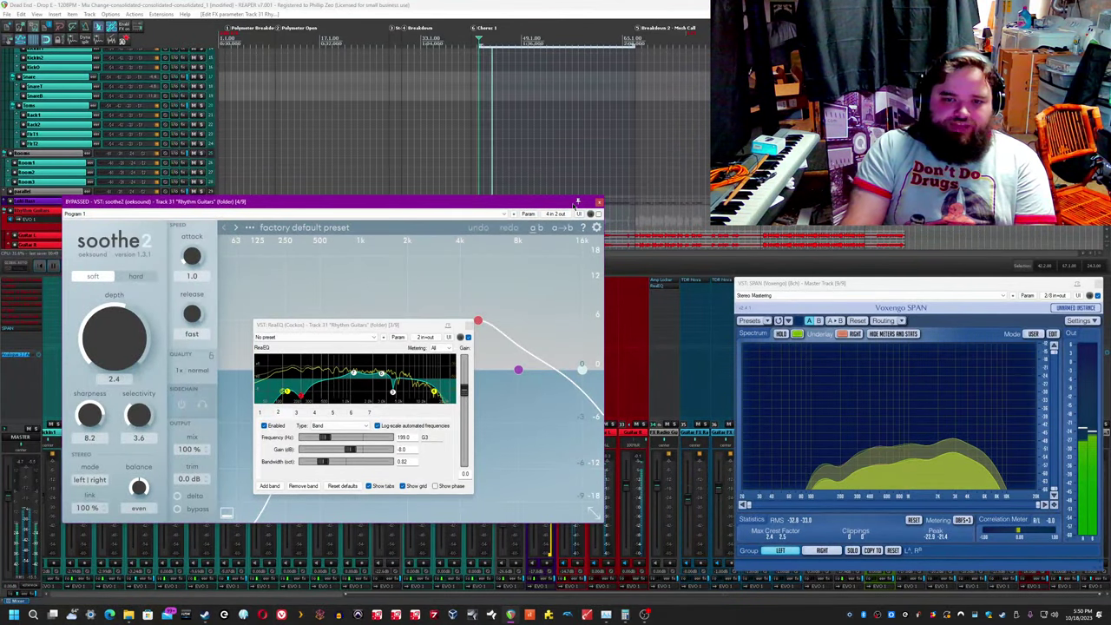
left_click(578, 201)
left_click(599, 214)
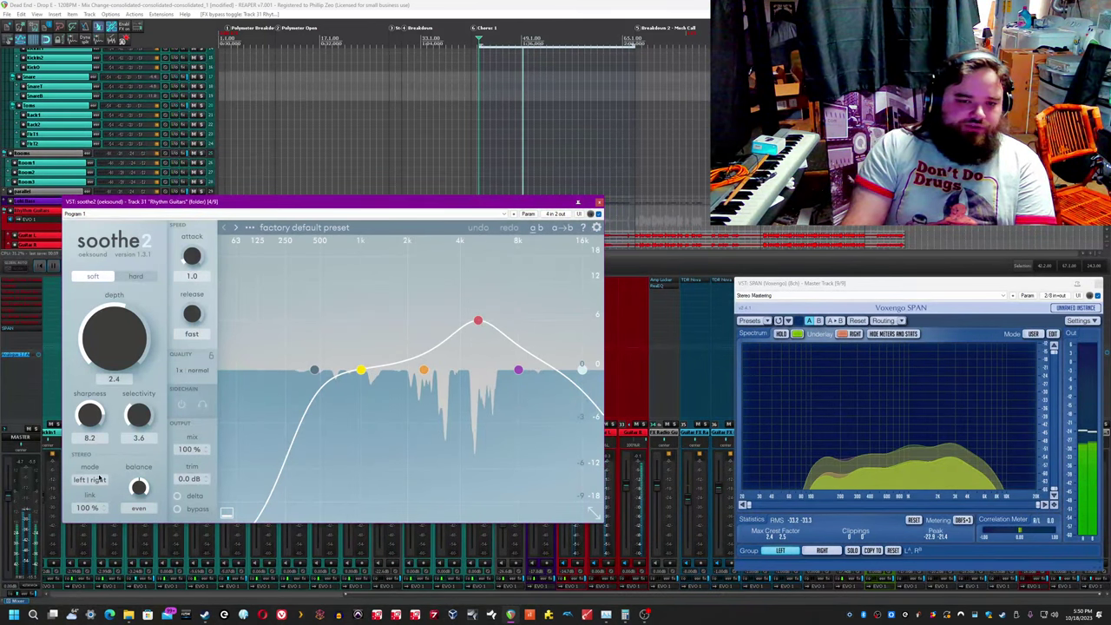
Step: Listen to soothe2's delta signal, compare the guitars with soothe2 bypassed and active, and close its window
left_click(192, 495)
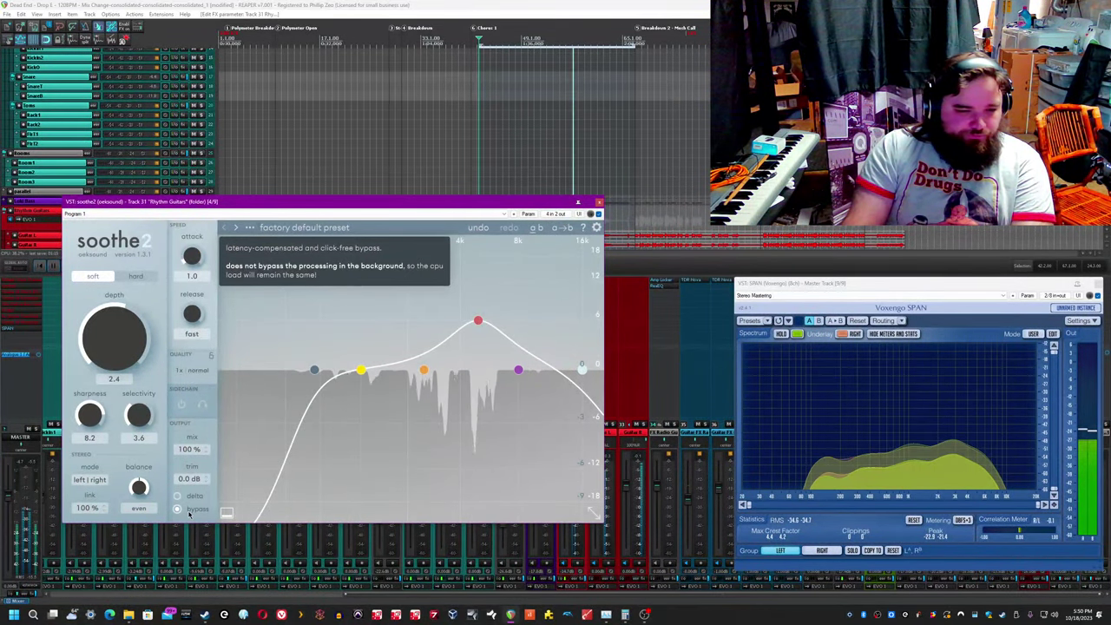
left_click(188, 514)
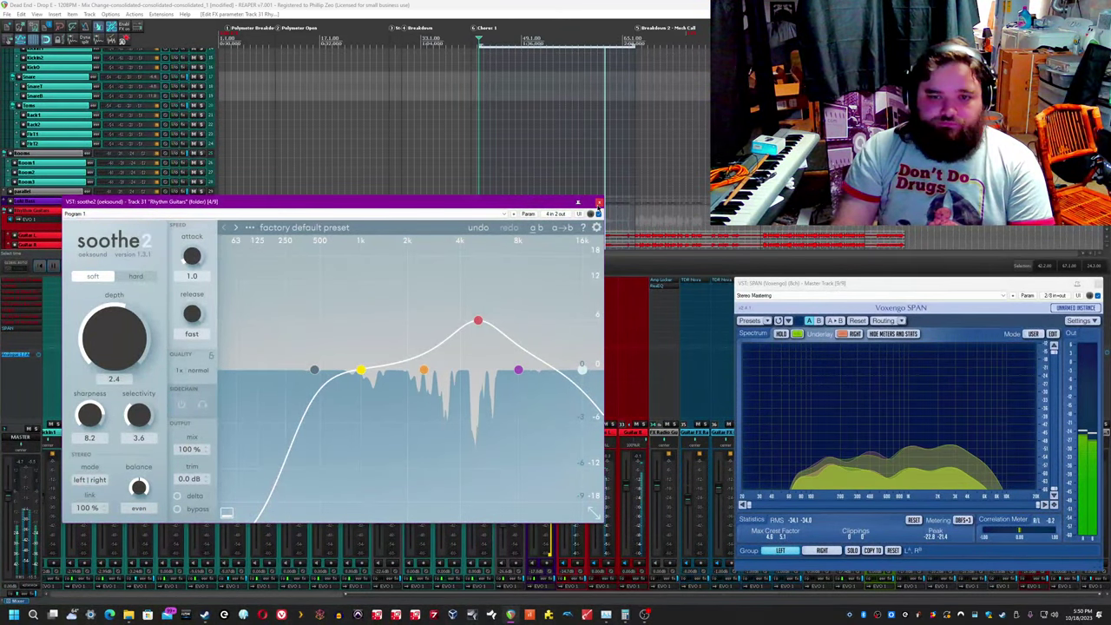
left_click(599, 203)
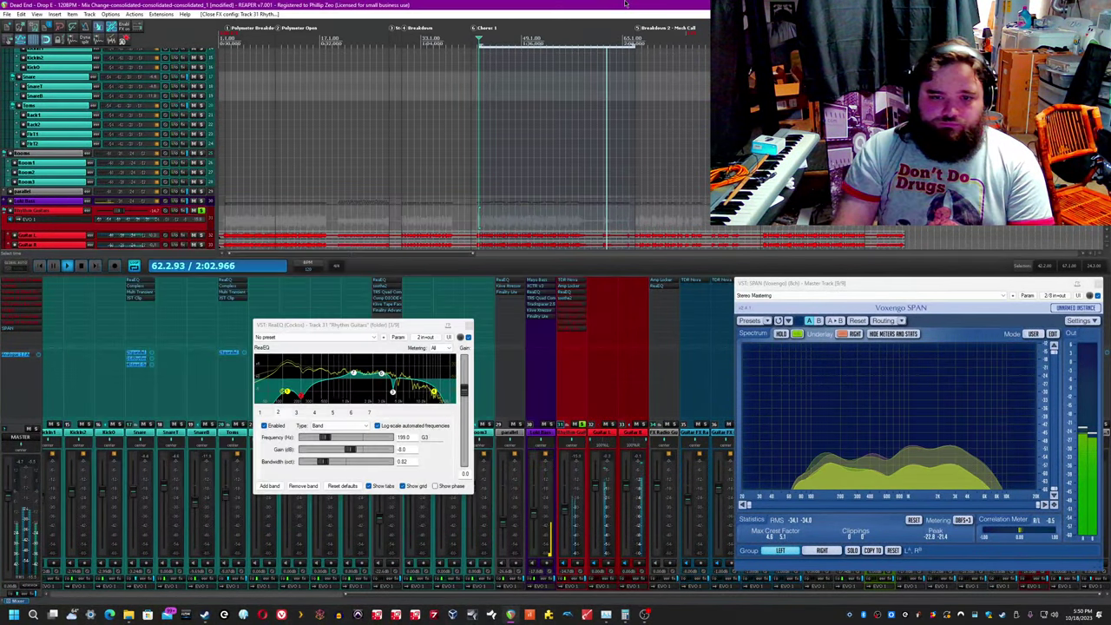
Step: Take PM-Clarisonix out of bypass on the Rhythm Guitars track, open its window clear of the mixer strips and close ReaEQ
left_click(581, 305, "shift")
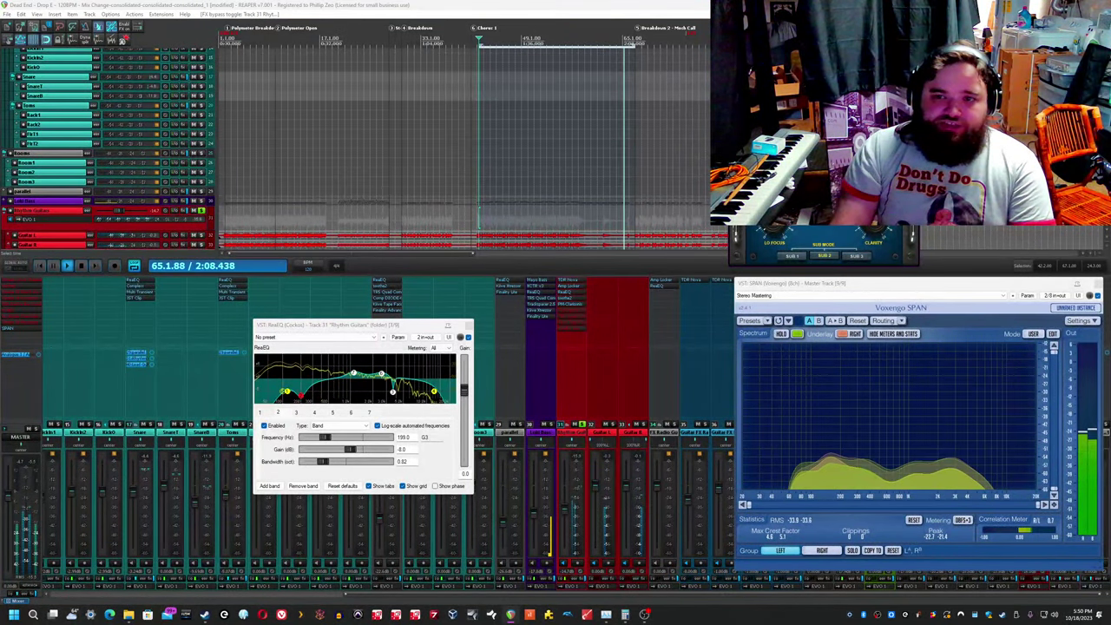
left_click(587, 314)
left_click_drag(411, 206, 518, 306)
left_click(361, 332)
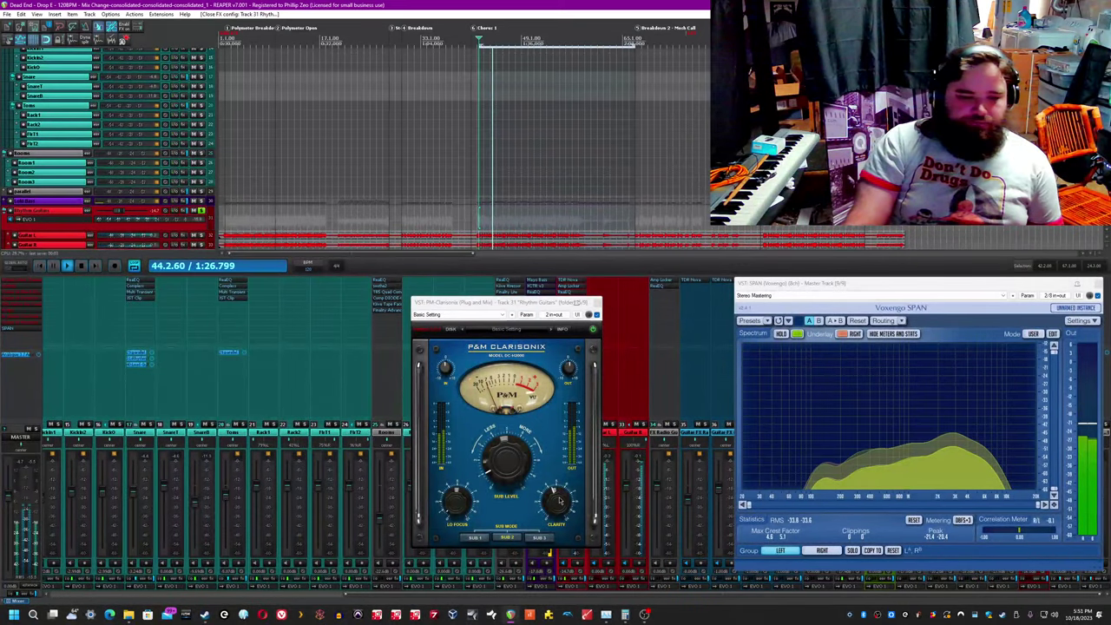
left_click(556, 303)
left_click_drag(556, 303, 311, 254)
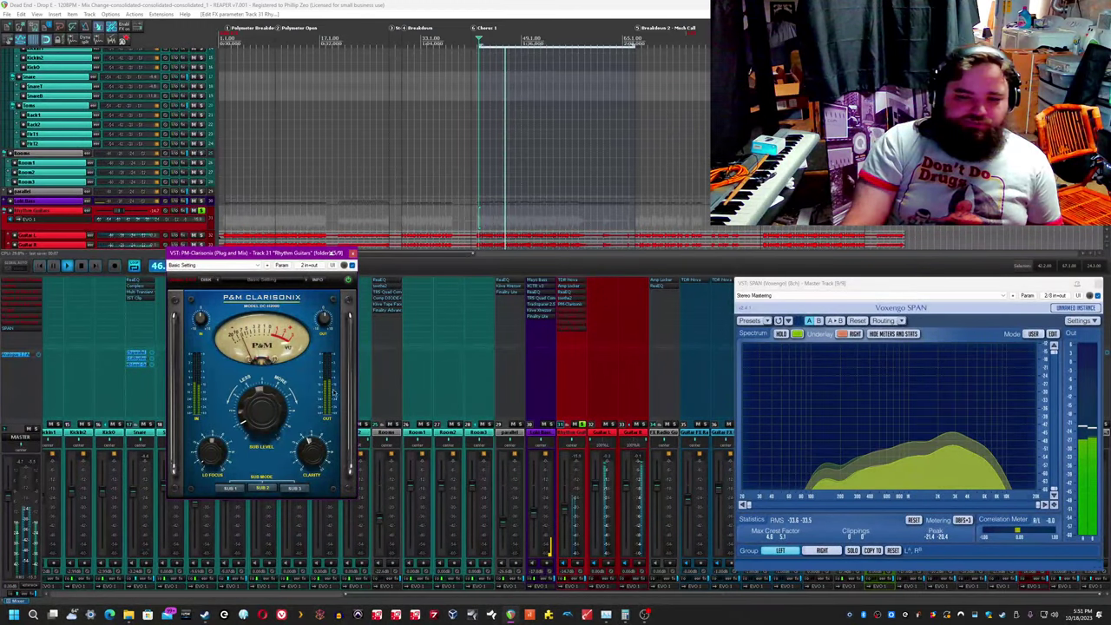
Step: Compare the soloed guitars with PM-Clarisonix bypassed and active, and restart playback from the chorus
left_click(351, 265)
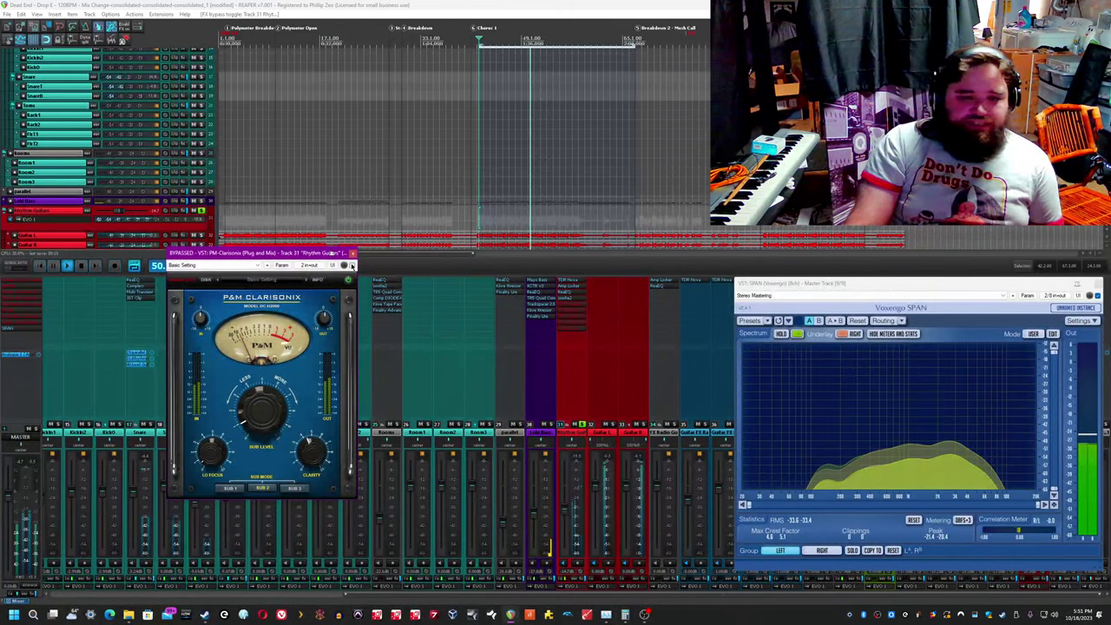
left_click(352, 265)
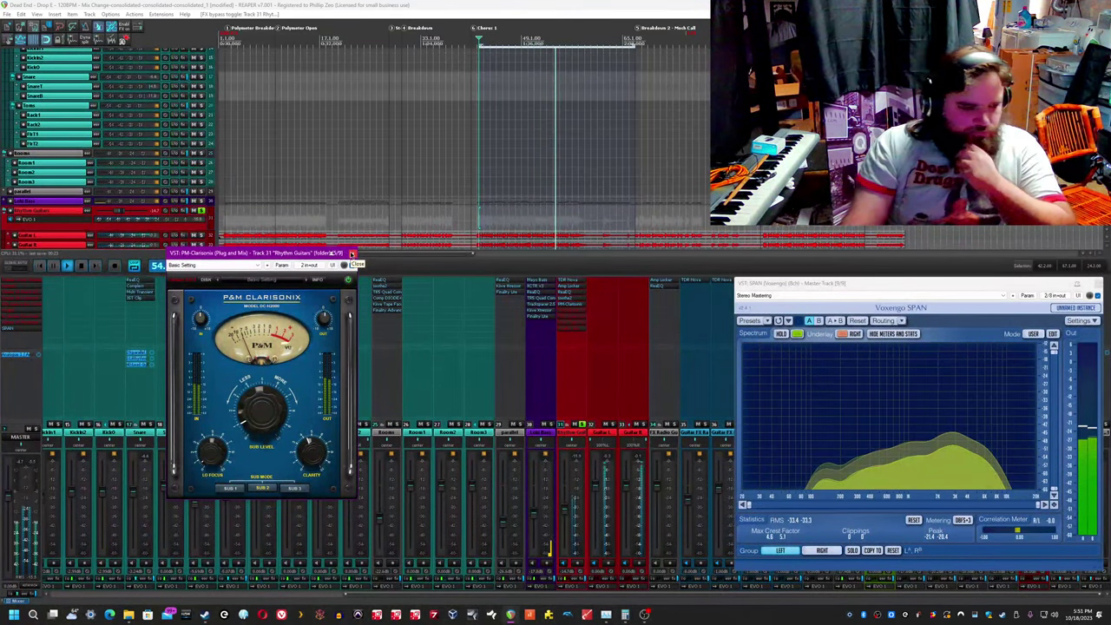
key("space")
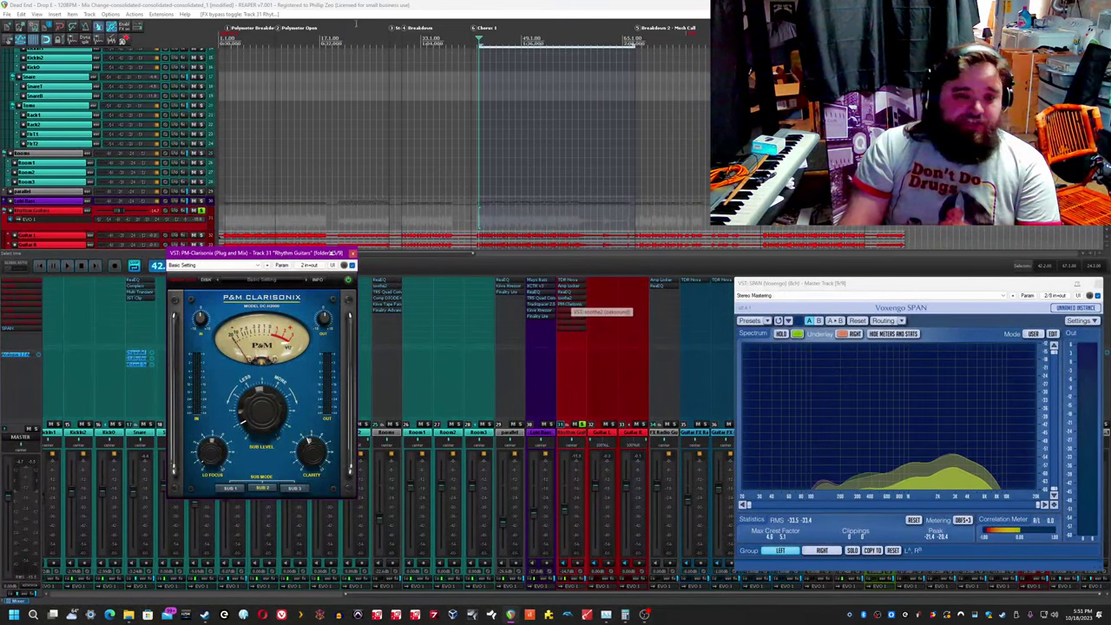
left_click(318, 5)
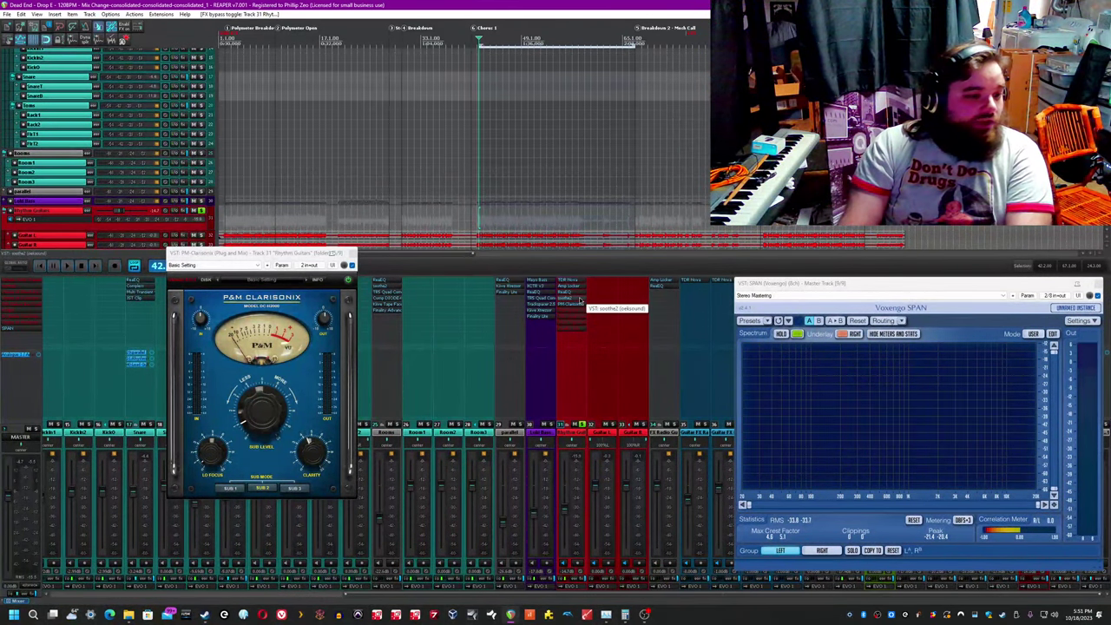
key("space")
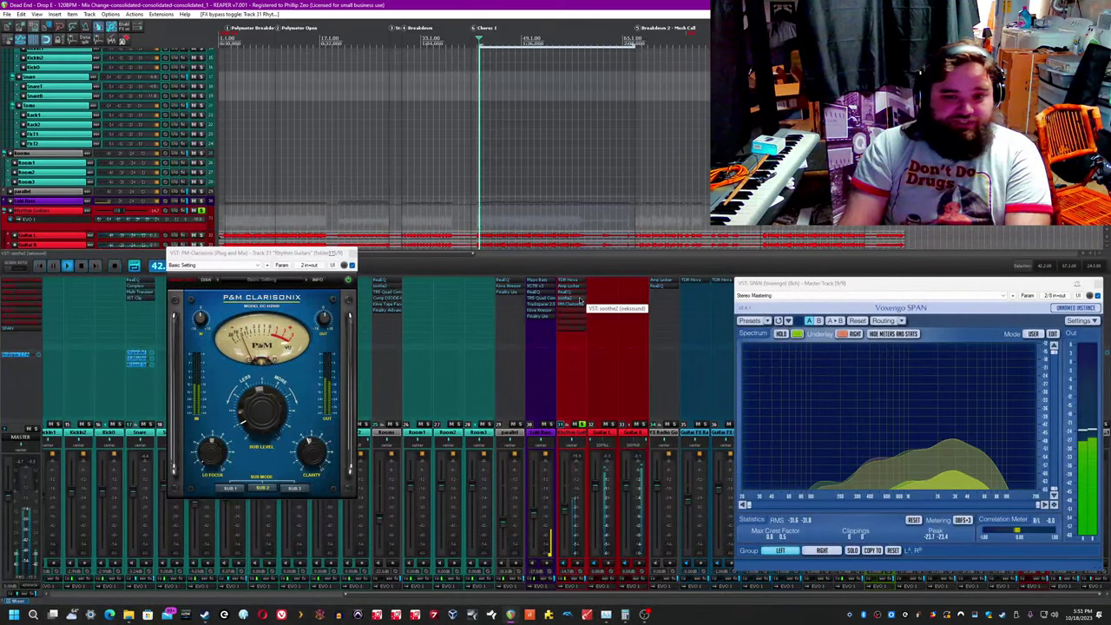
Step: Enable Trackspacer 2.5 on the Rhythm Guitars track, inspect its main and advanced settings, and close the Trackspacer and PM-Clarisonix windows
left_click(580, 300, "shift")
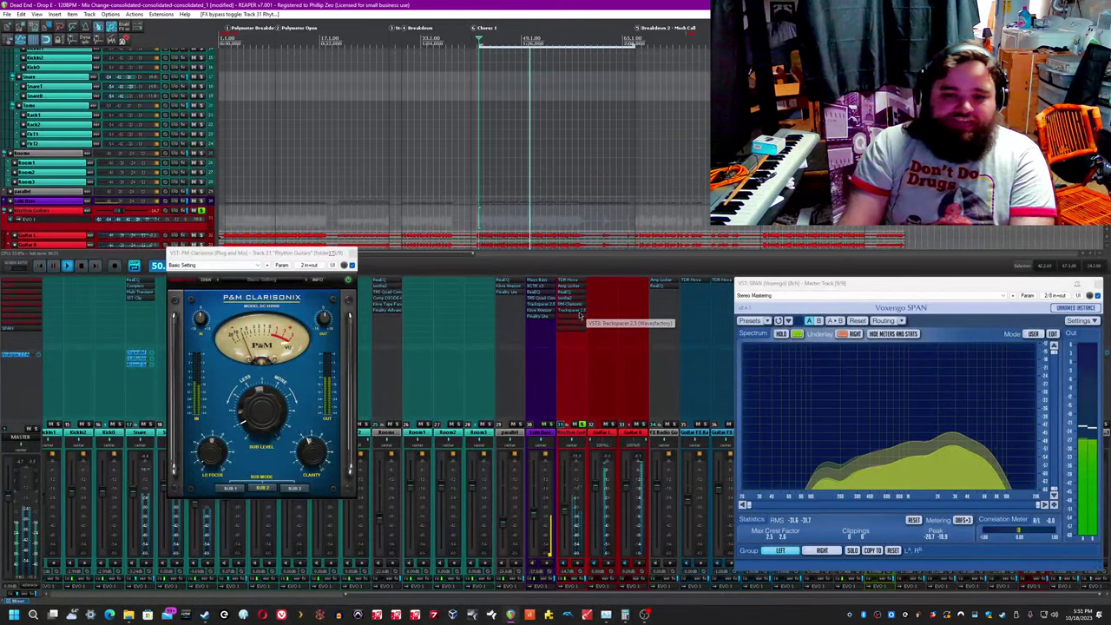
left_click(570, 320)
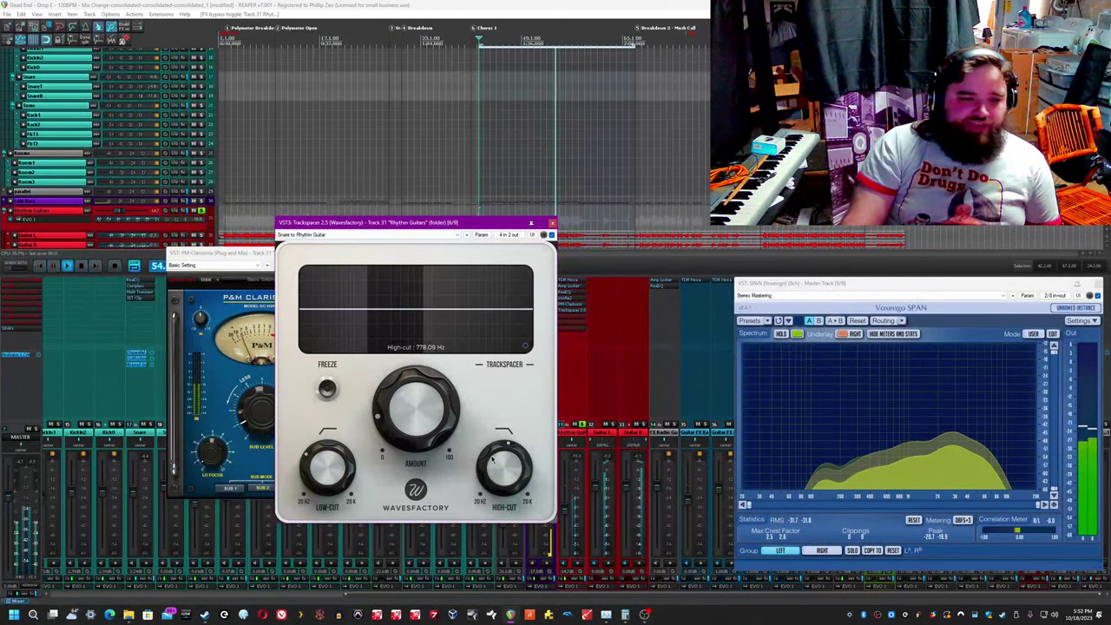
left_click(525, 346)
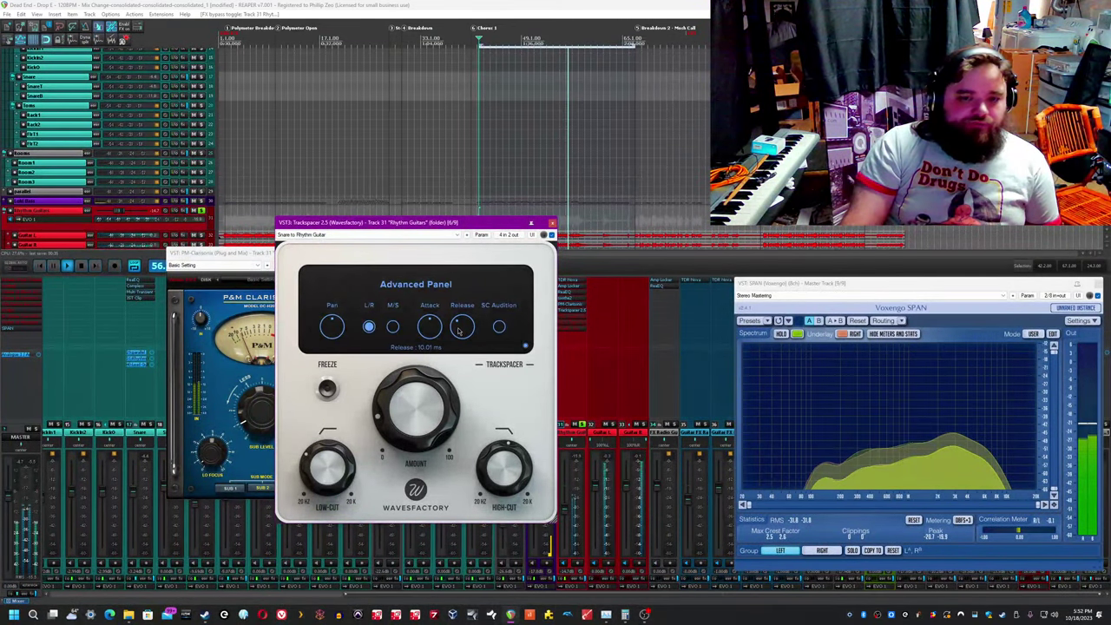
left_click(524, 345)
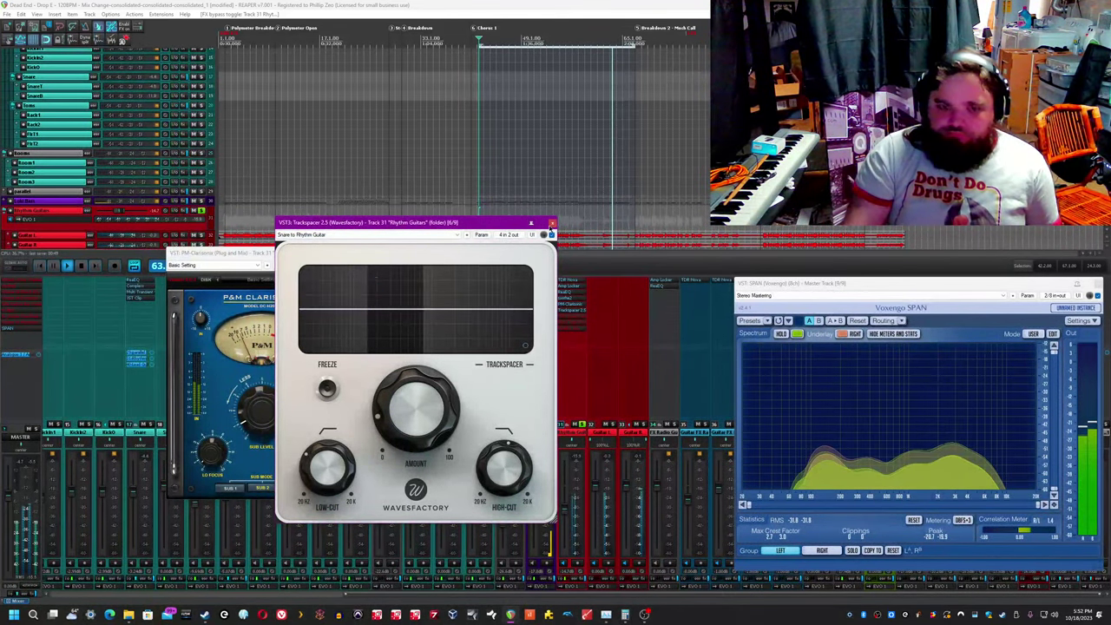
left_click(552, 223)
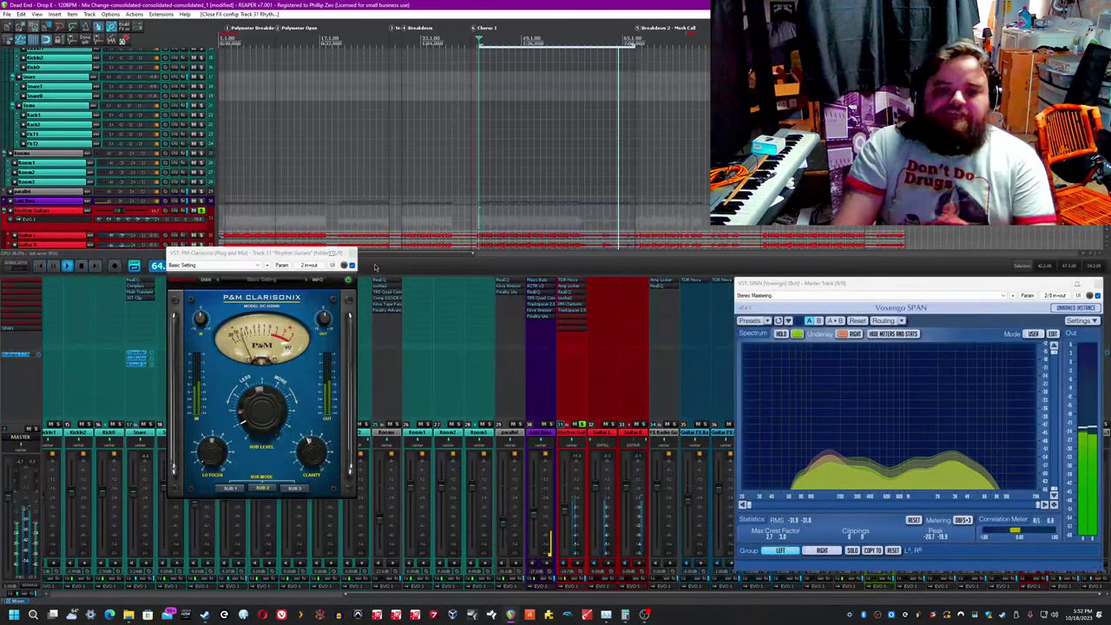
left_click(353, 253)
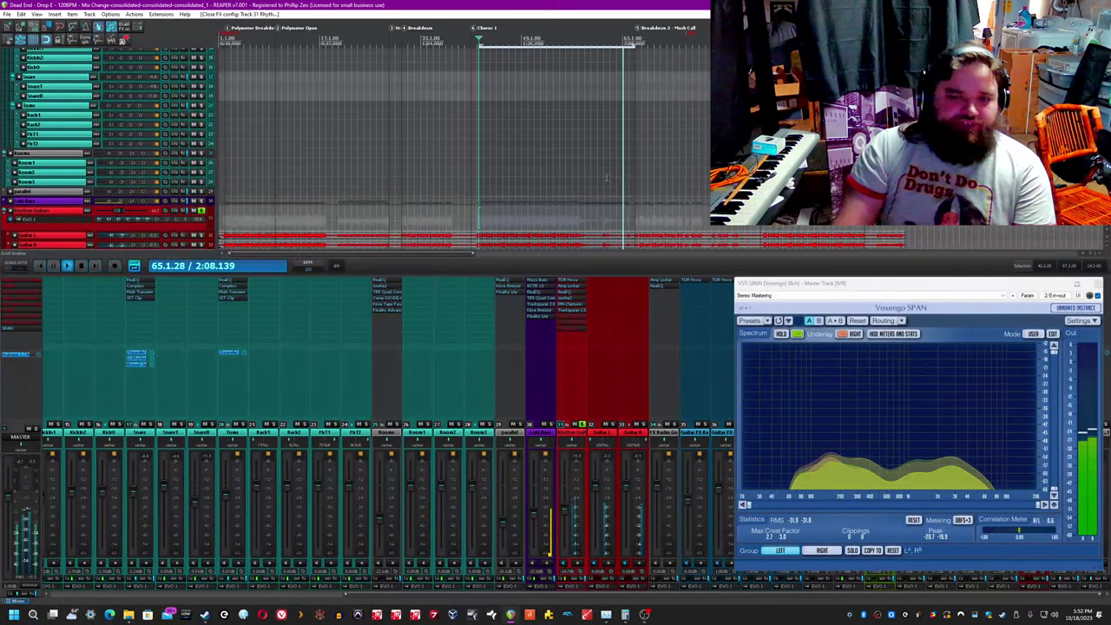
Step: Open TR5 Quad Compressor on the Rhythm Guitars track, restart playback from the chorus and take the compressor out of bypass
key("space")
left_click(573, 319)
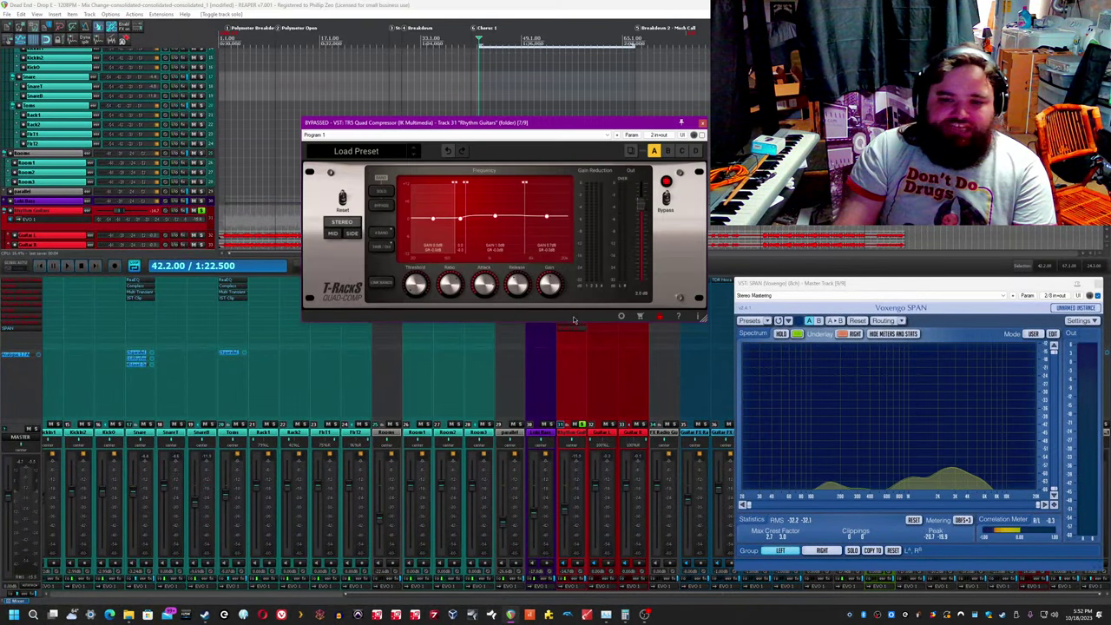
key("space")
left_click_drag(573, 123, 512, 239)
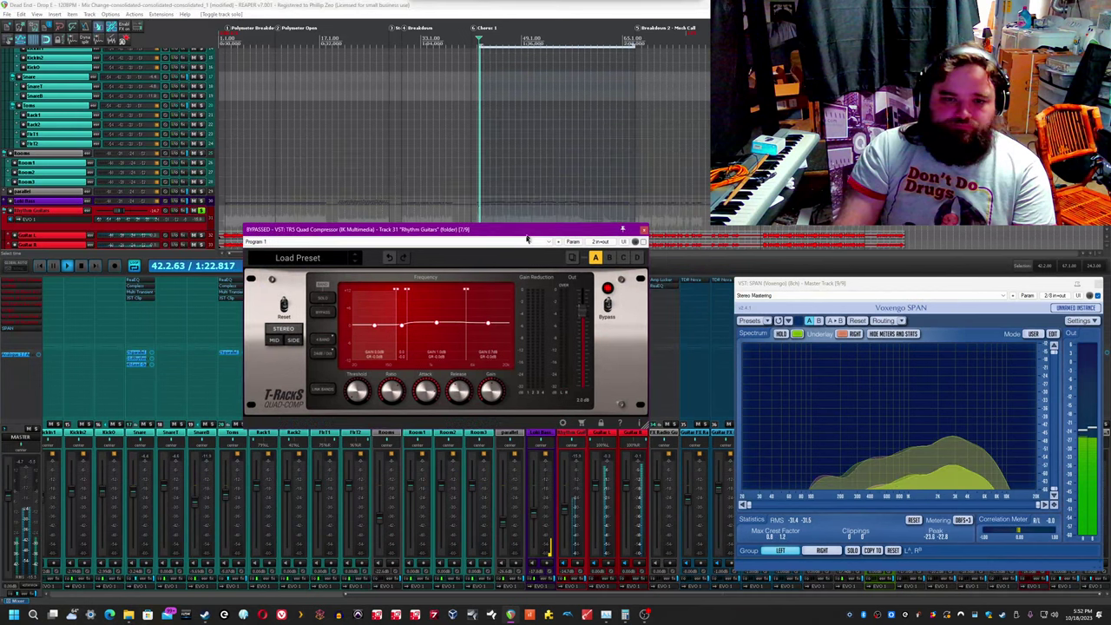
left_click(639, 251)
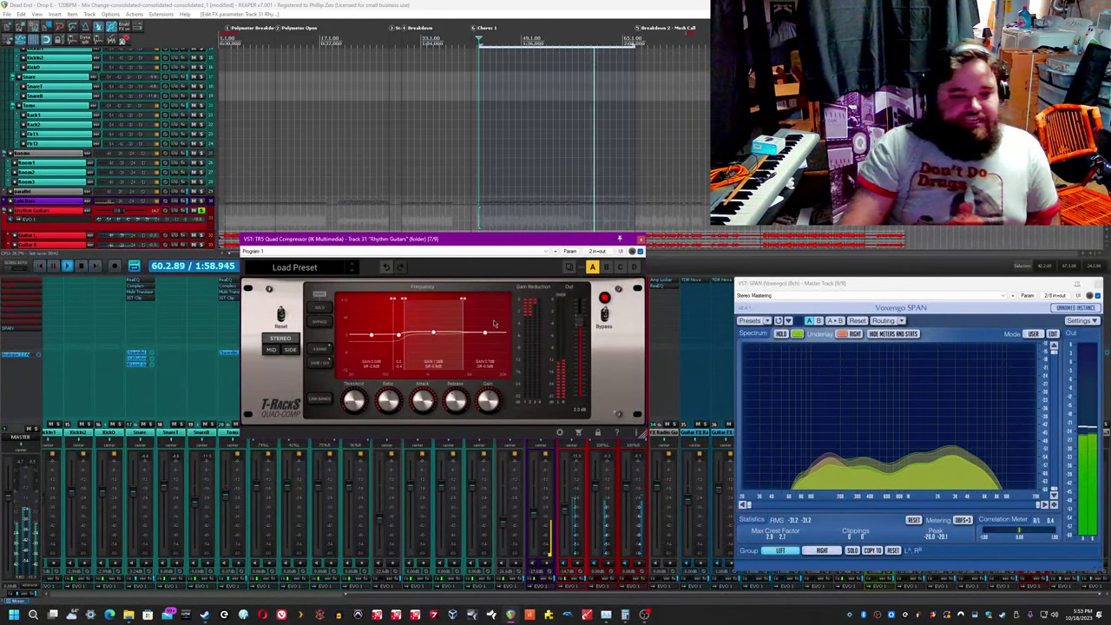
Step: Compare the guitars with TR5 Quad Compressor bypassed and active, and close its window
left_click(639, 251)
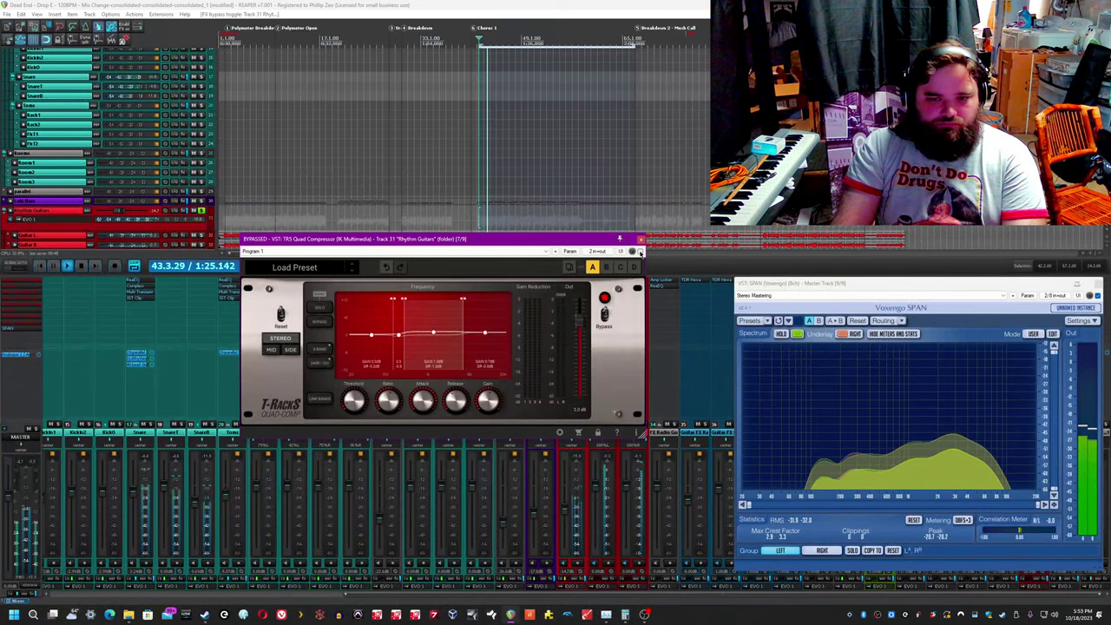
left_click(639, 251)
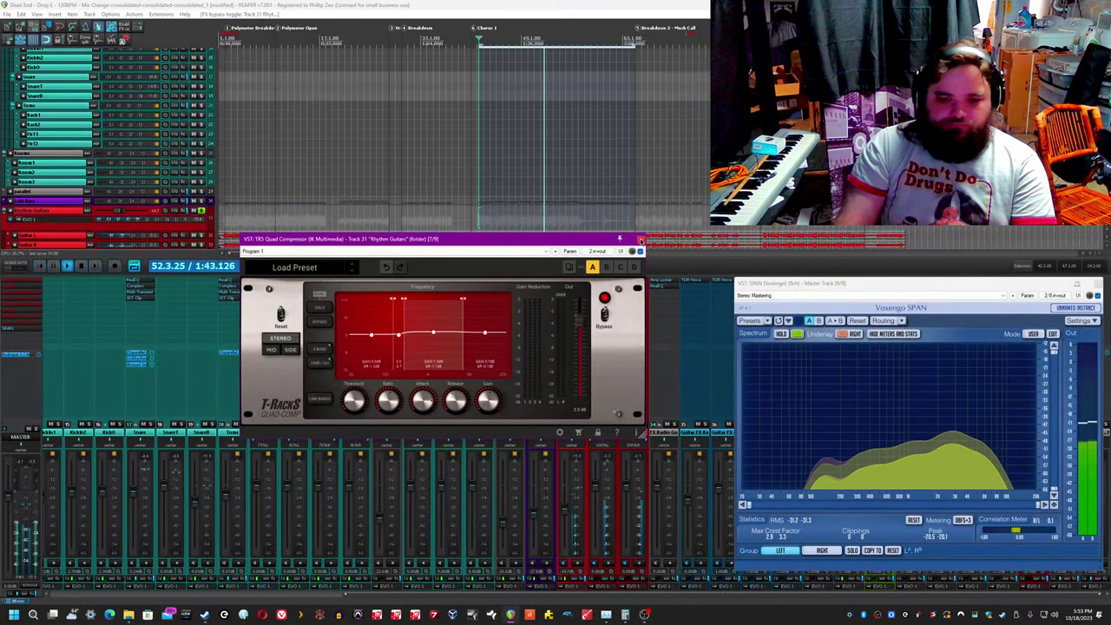
left_click(641, 241)
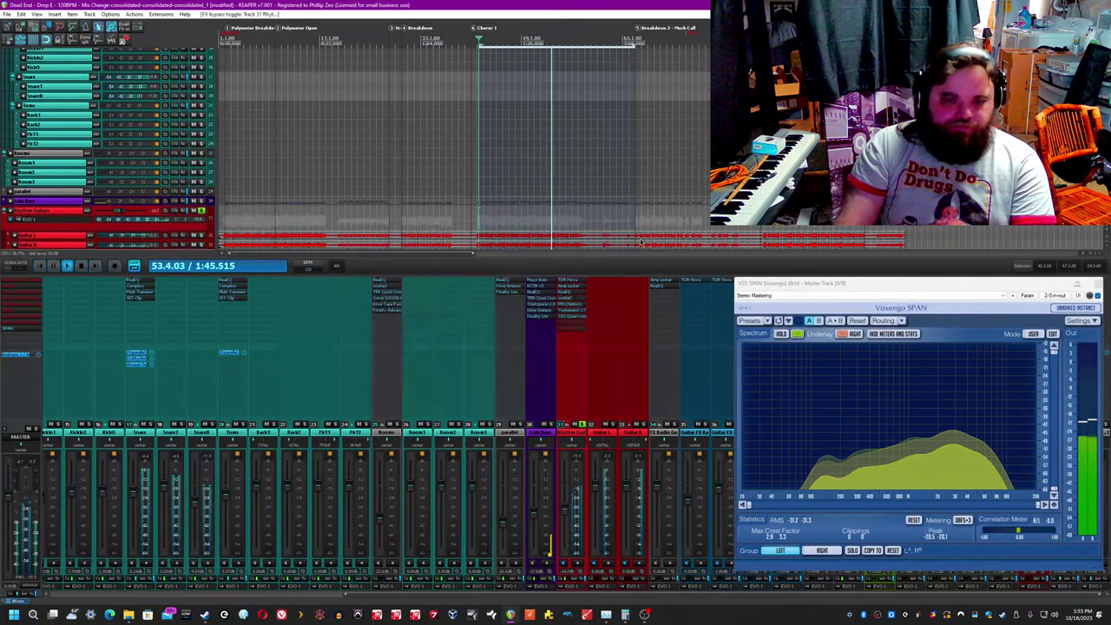
Step: Enable Kiive Tape Face on the Rhythm Guitars track, open its window and restart playback from the chorus
left_click(579, 325, "shift")
left_click(580, 324)
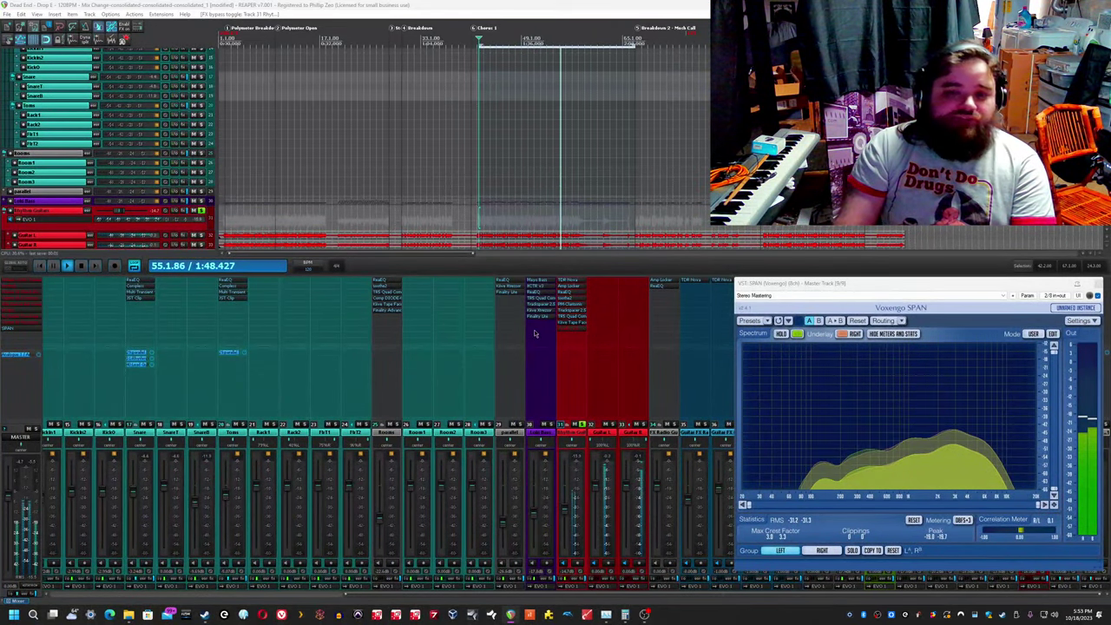
left_click(544, 318)
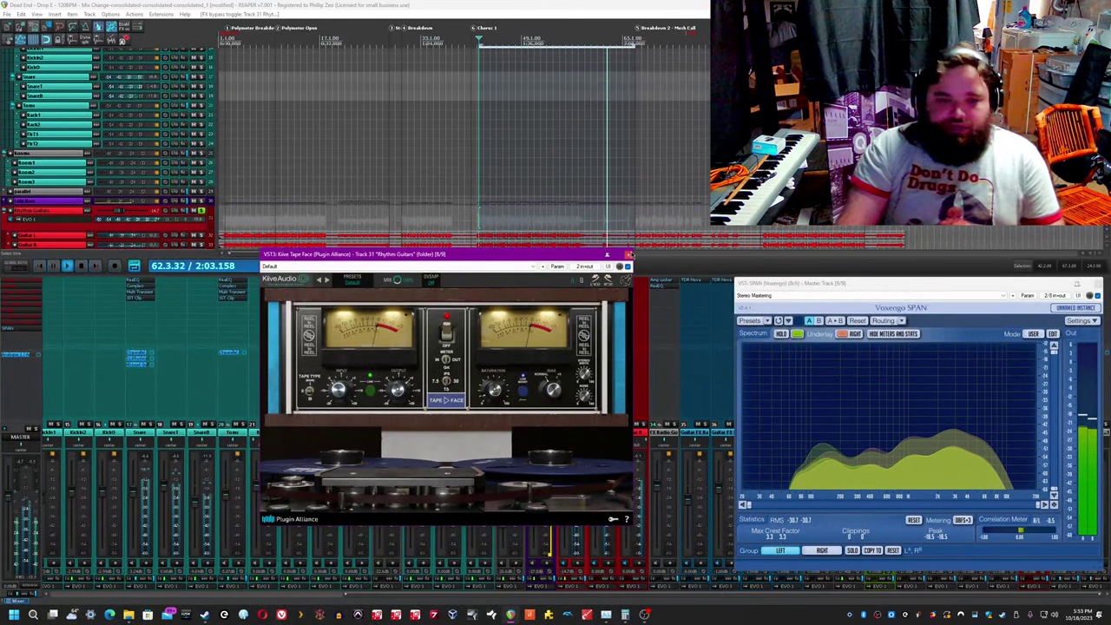
key("space")
key("space")
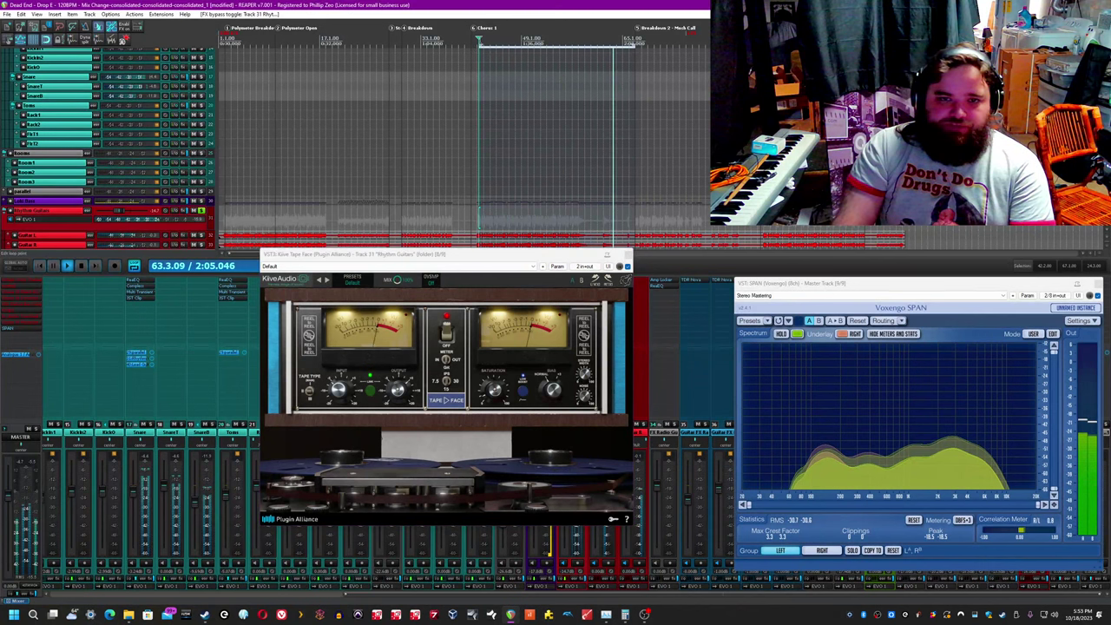
Step: Compare the guitars with Kiive Tape Face bypassed and active, and close its window
left_click(628, 267)
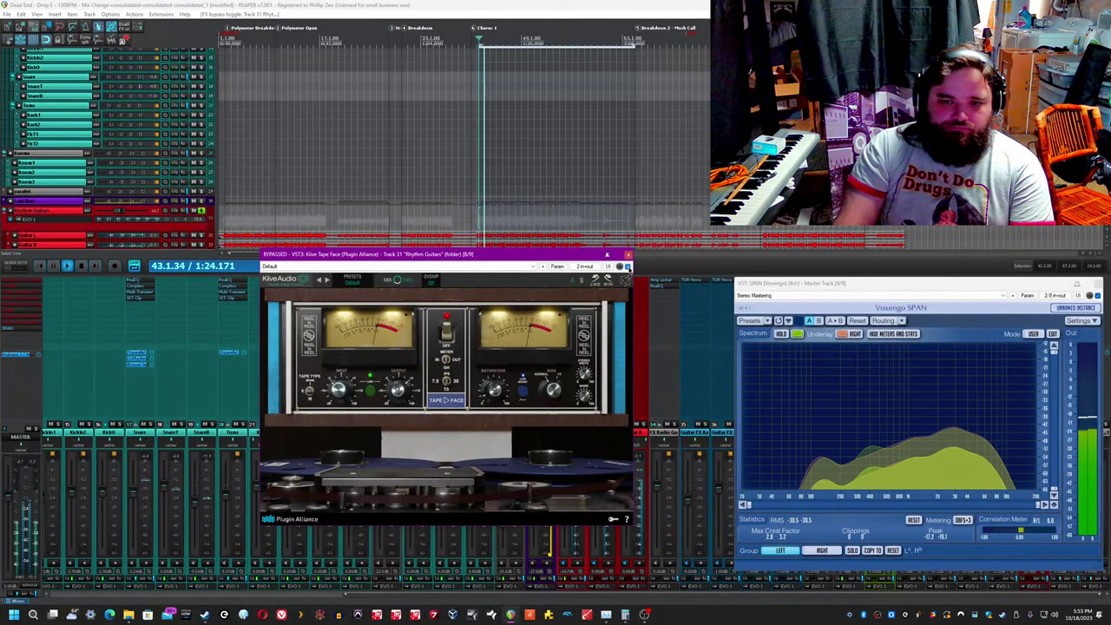
left_click(629, 268)
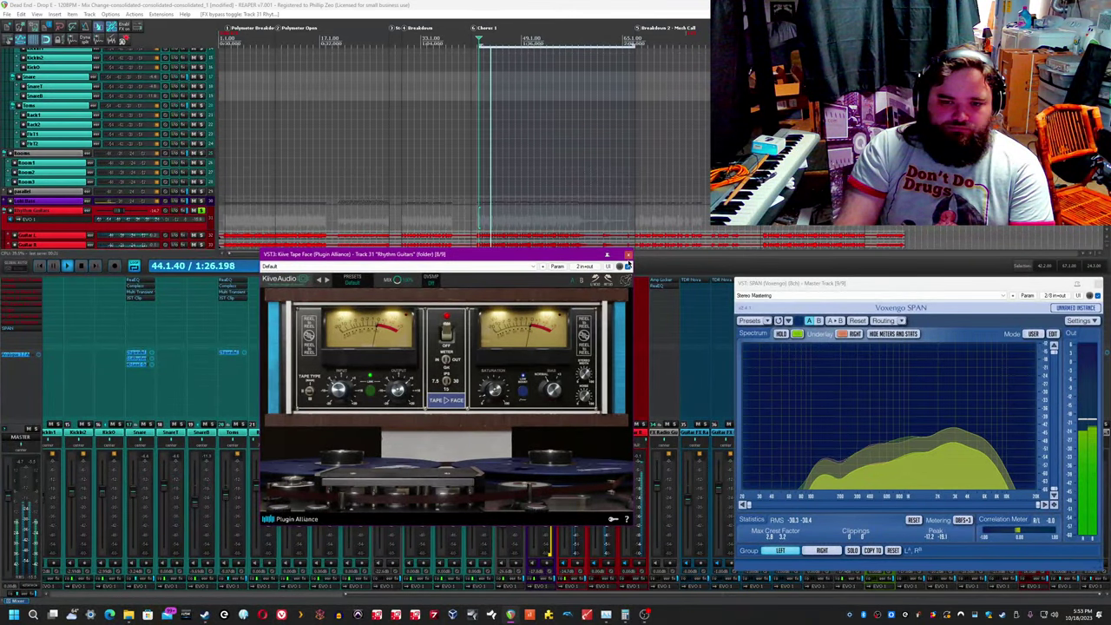
left_click(628, 255)
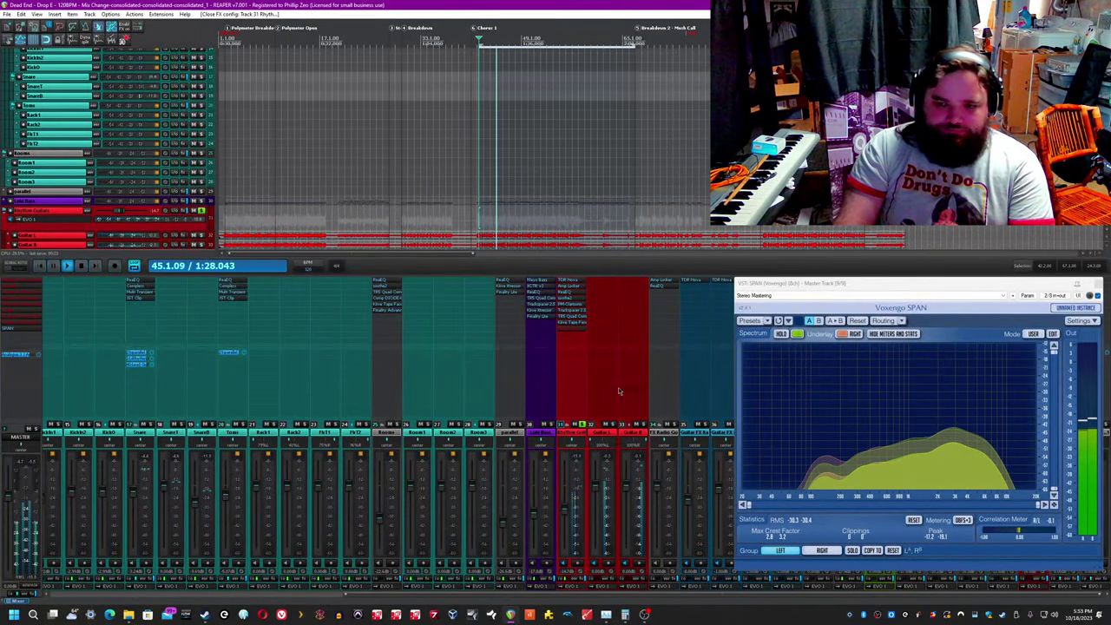
Step: Enable Finality Lite on the Rhythm Guitars track and open its window to watch the limiter's meter during playback
left_click(574, 329, "shift")
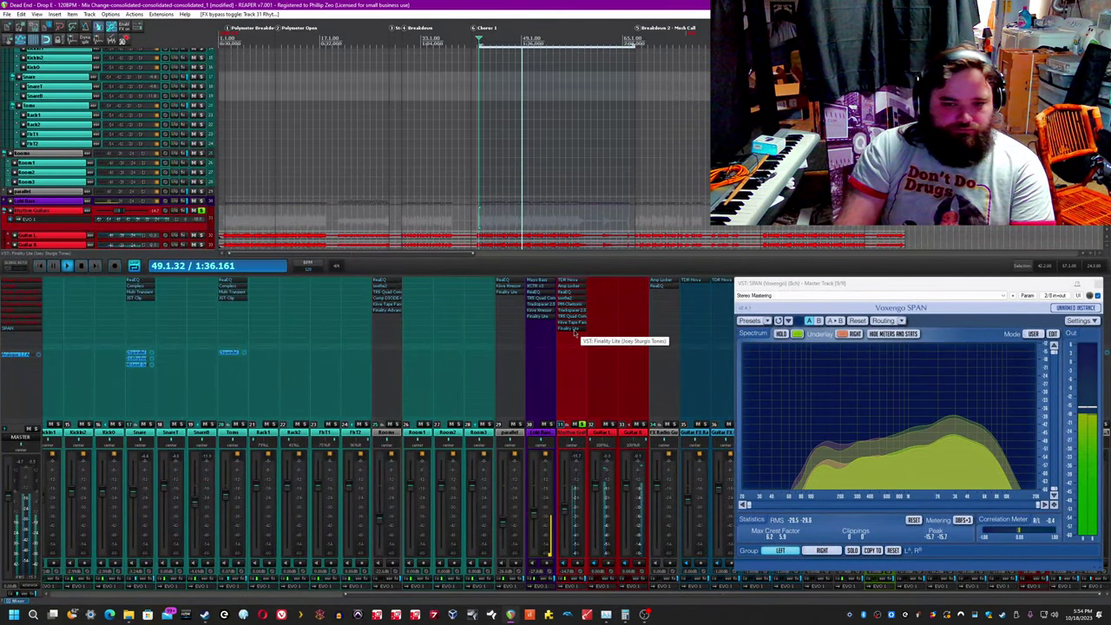
left_click(574, 329)
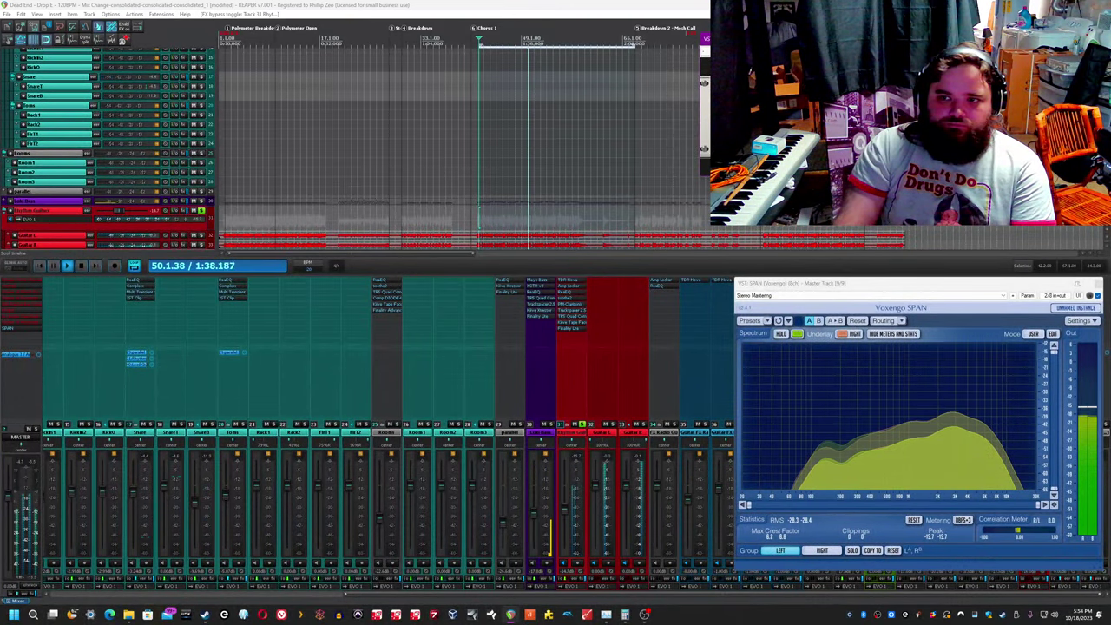
left_click(575, 330)
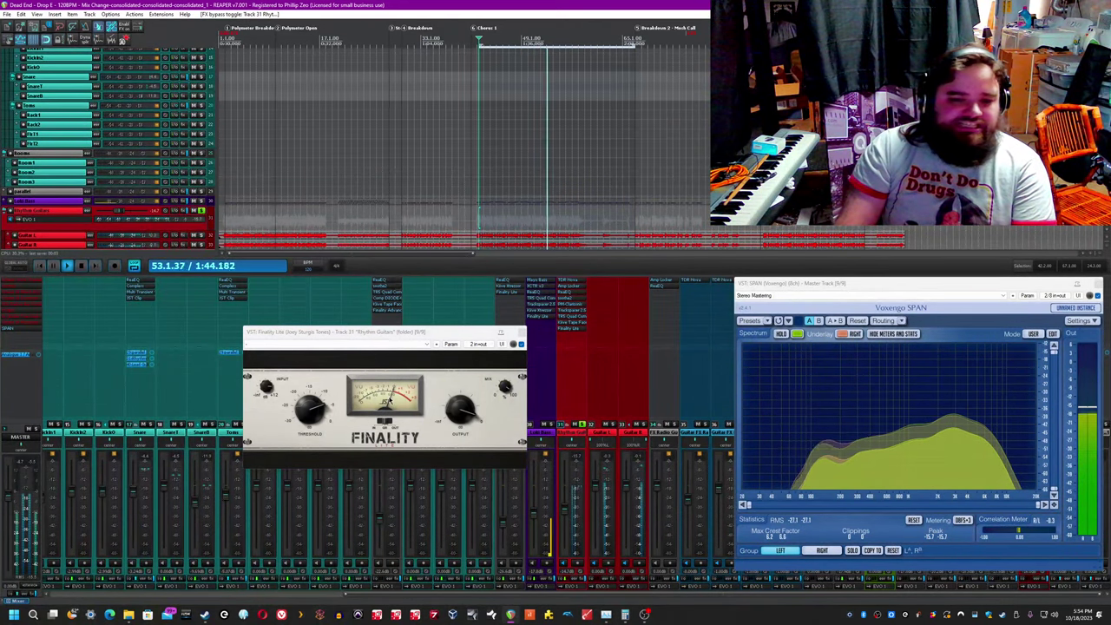
left_click(388, 402)
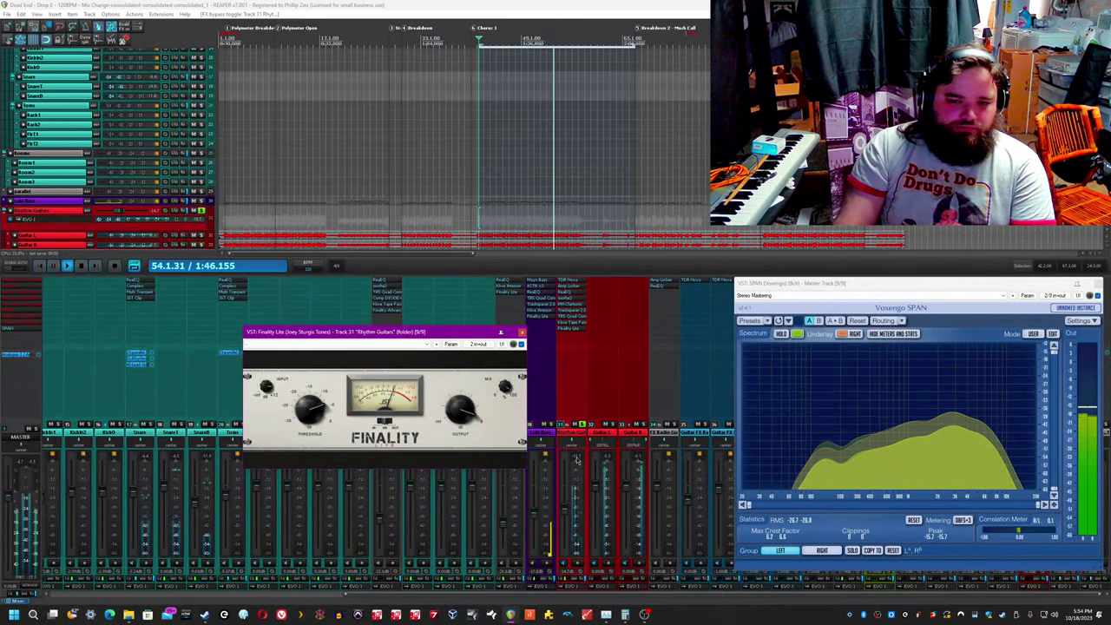
Step: Stop playback, unsolo the Rhythm Guitars track and save the project
left_click(582, 425)
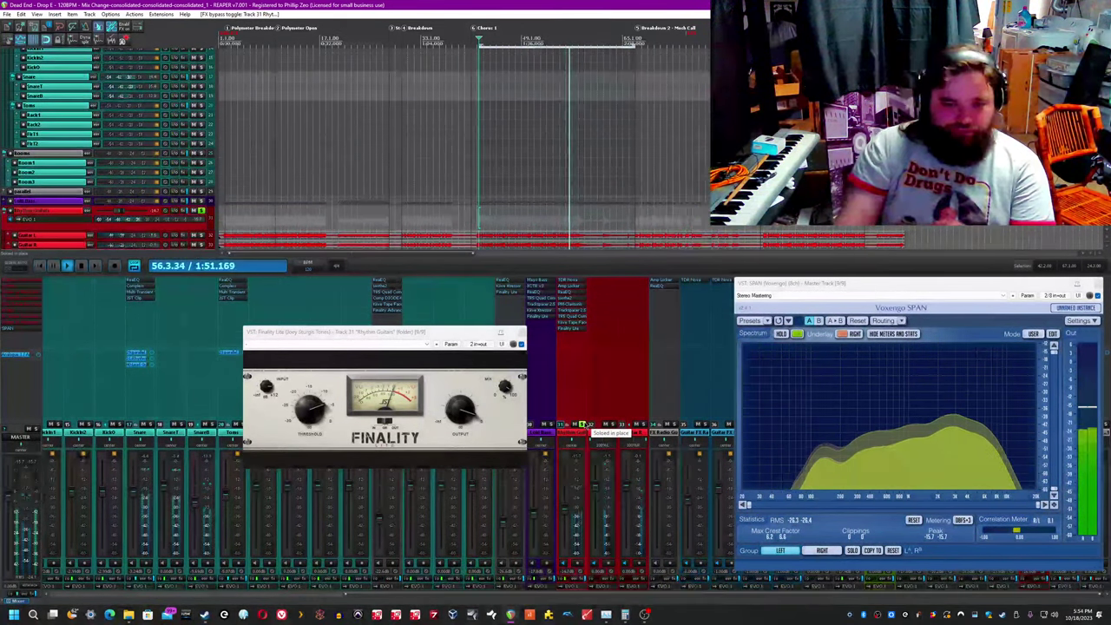
key("space")
left_click(583, 425)
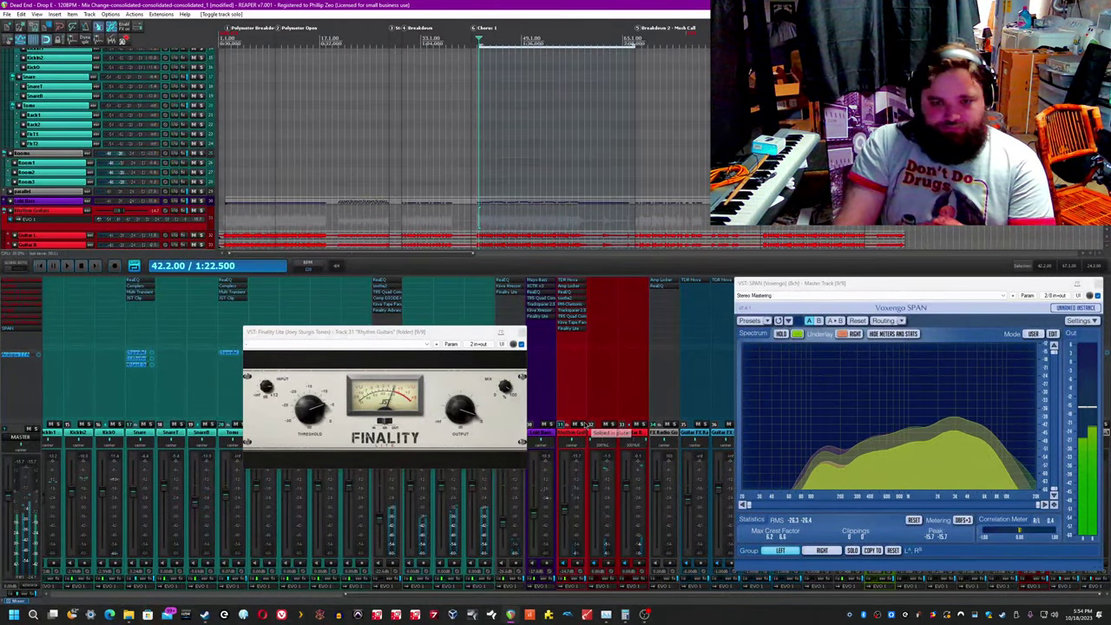
key("ctrl+s")
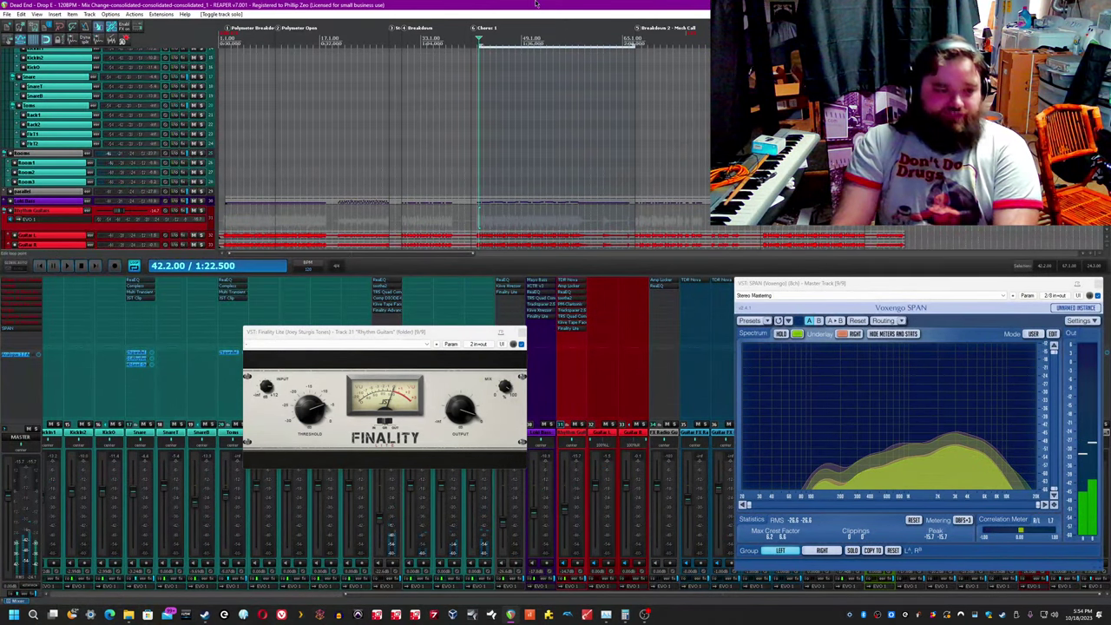
Step: Play the full mix, compare the Rhythm Guitars with their whole effects chain bypassed and active, and close the Finality Lite window
key("space")
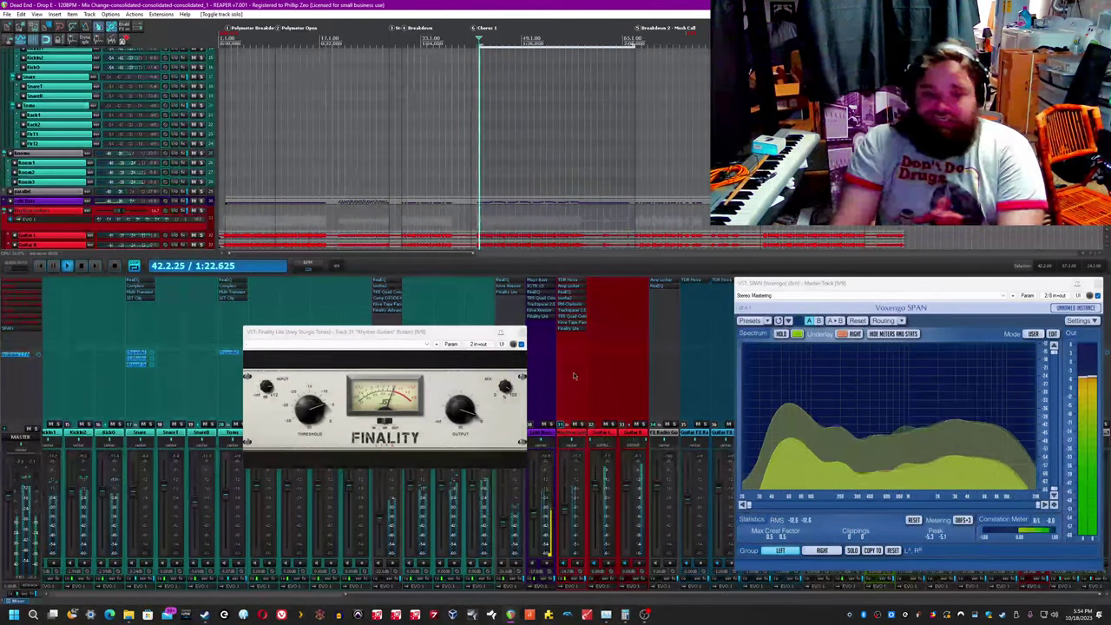
left_click(588, 585)
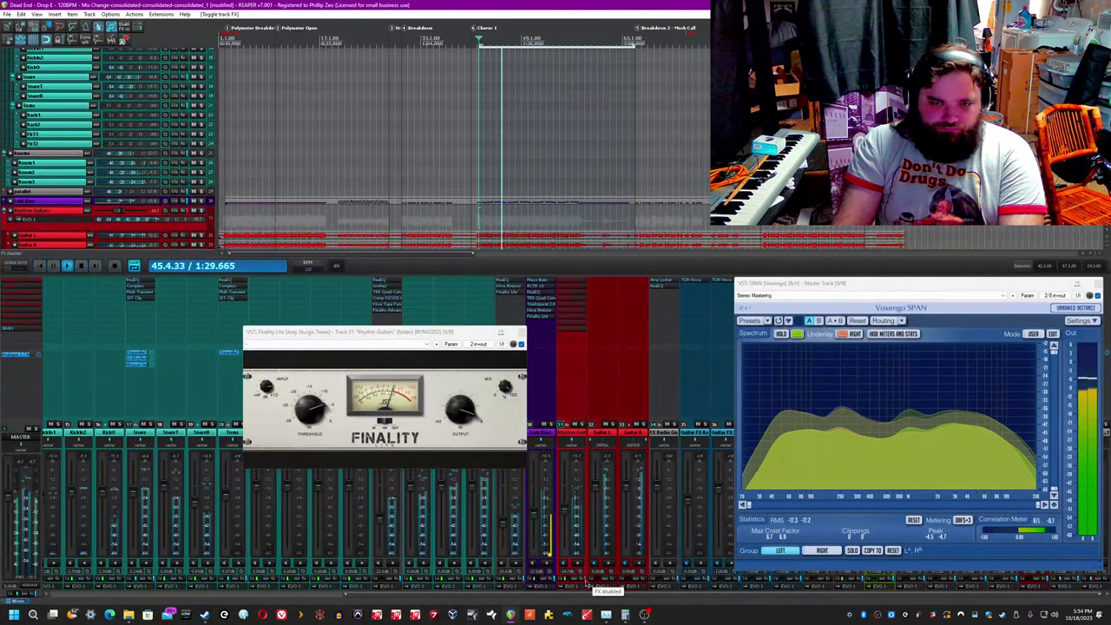
left_click(588, 586)
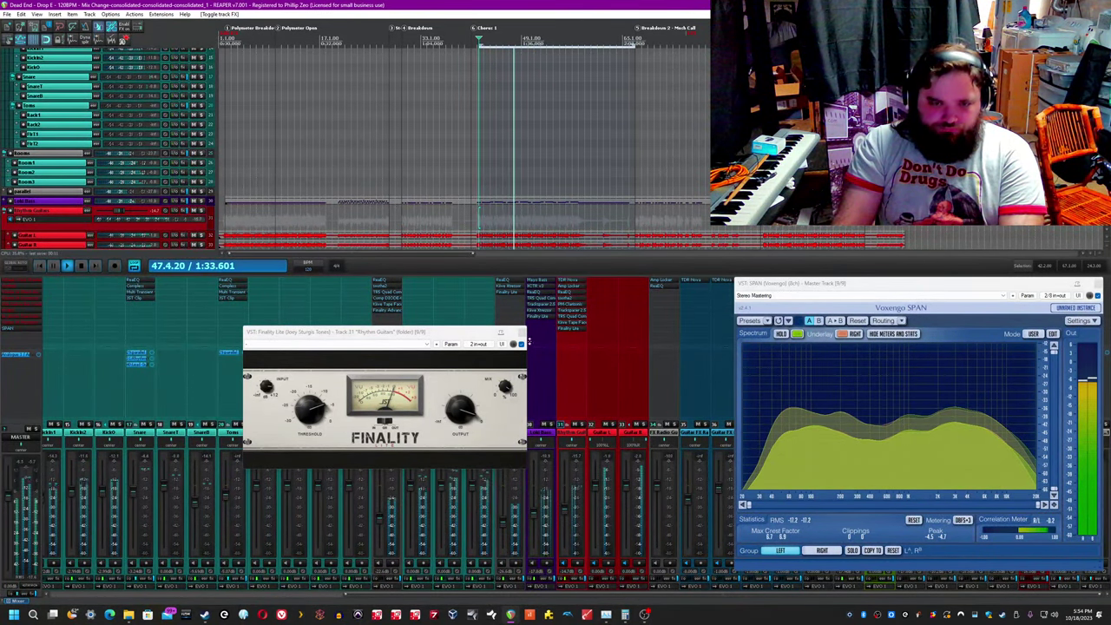
left_click(522, 333)
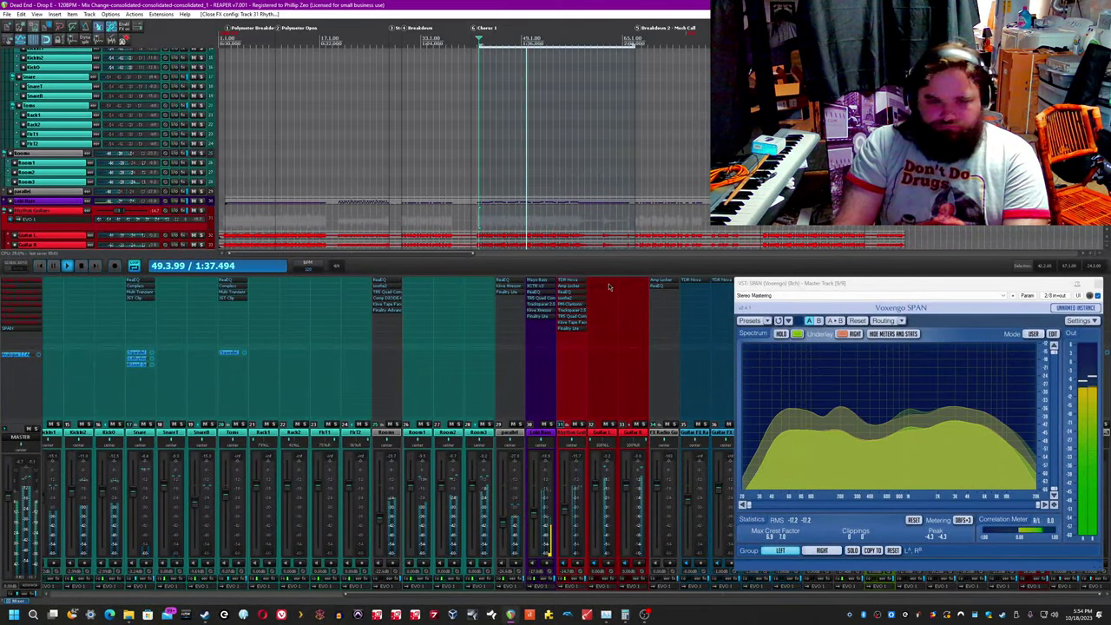
key("space")
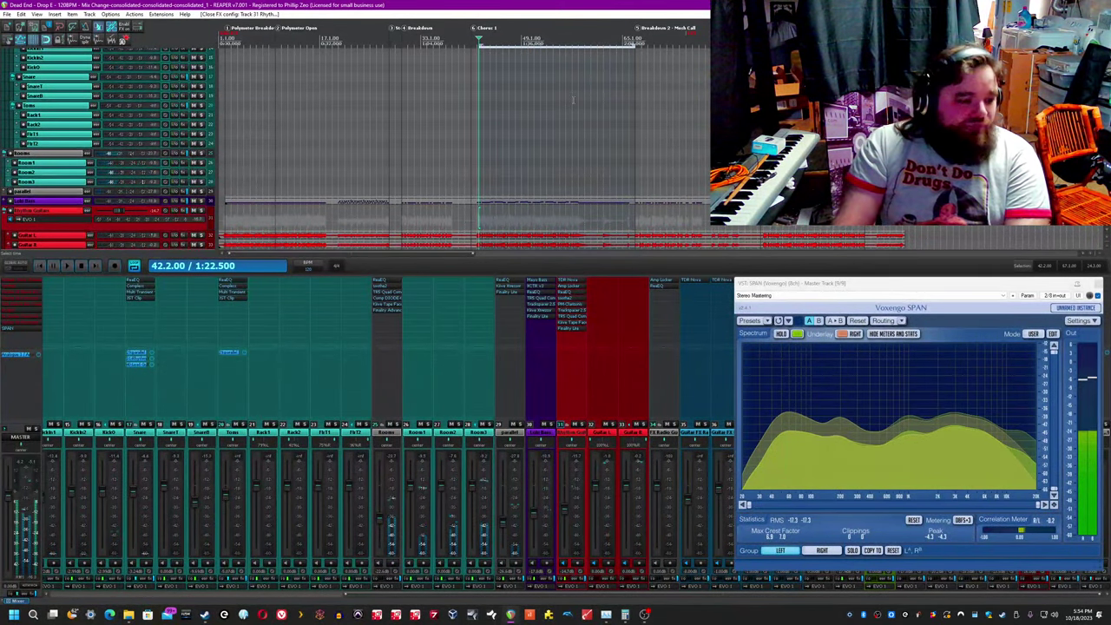
Step: Move the SPAN analyzer aside, solo the radio guitar effects folder on track 34 and open its Amp Locker window during playback
left_click_drag(829, 288, 909, 325)
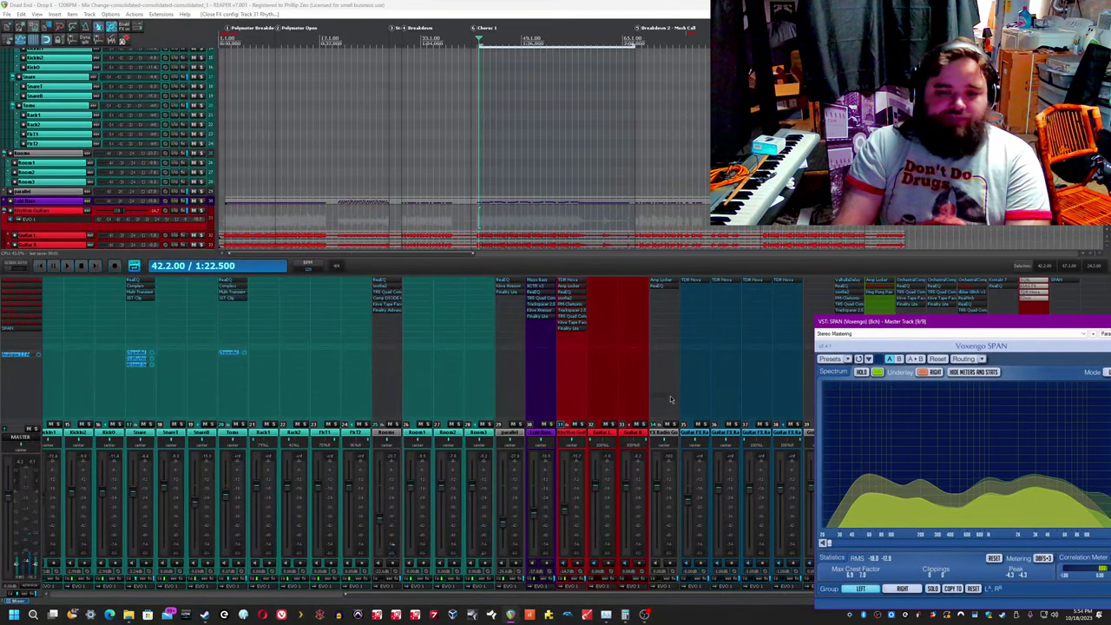
left_click(698, 431)
left_click(322, 85)
scroll(322, 85, "up", 4)
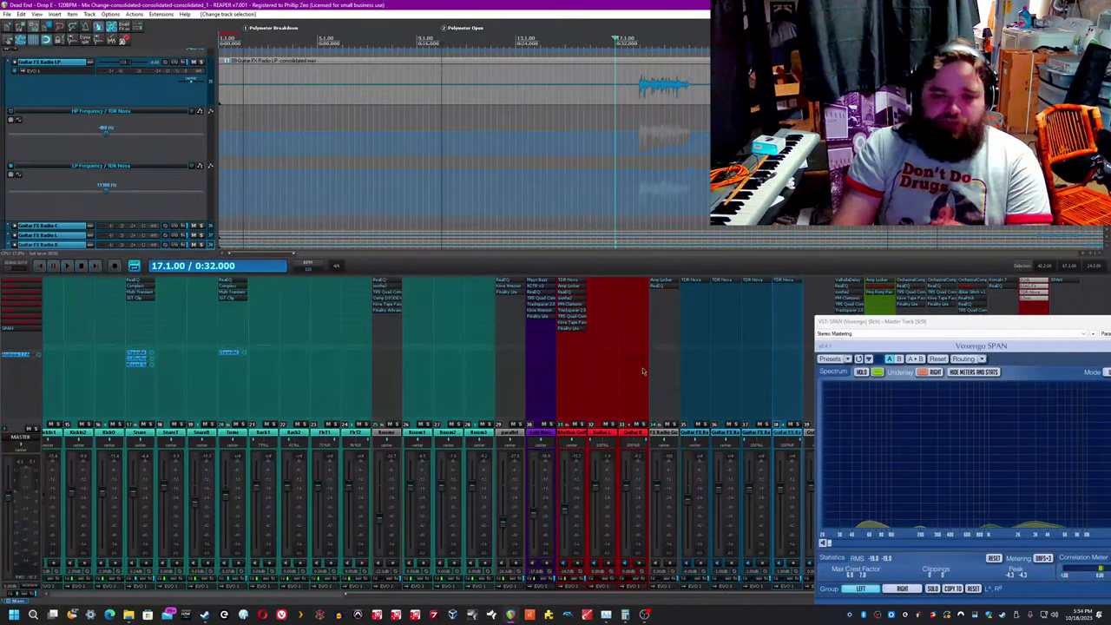
left_click(673, 431)
left_click(674, 424)
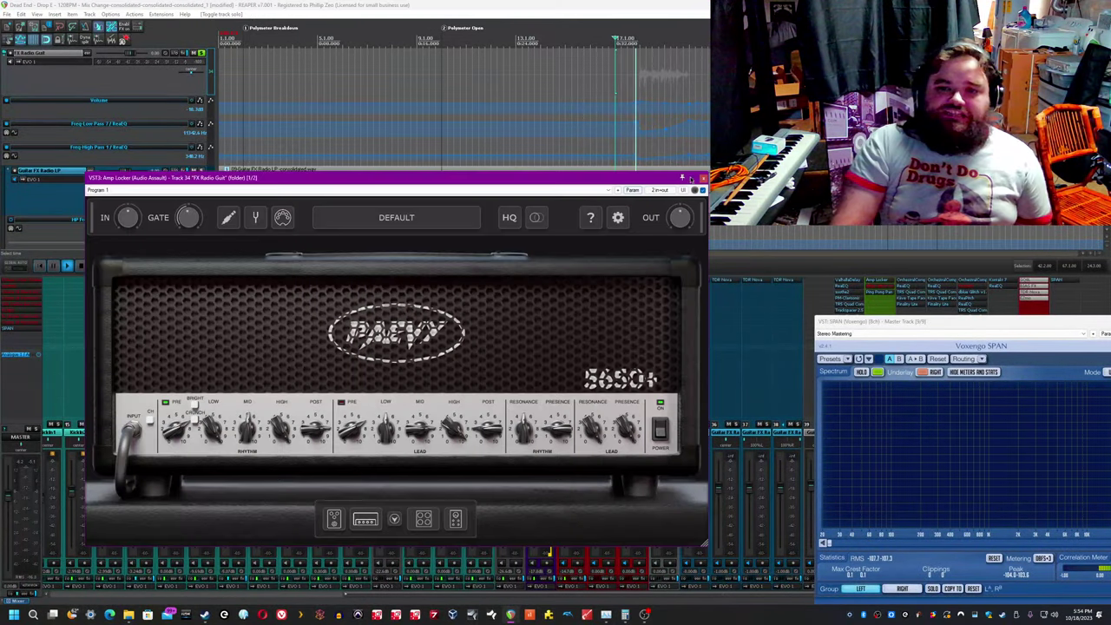
left_click_drag(665, 179, 657, 188)
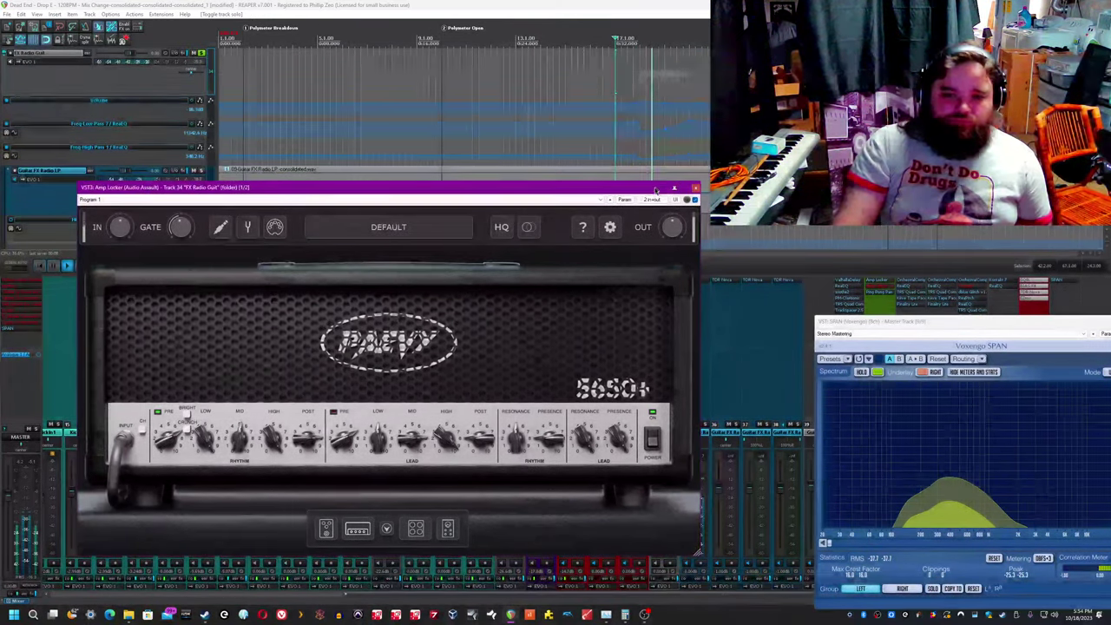
Step: Open Amp Locker's preset browser and set the time selection to start at 57.3.00 for looped playback of the radio guitar part
left_click(375, 235)
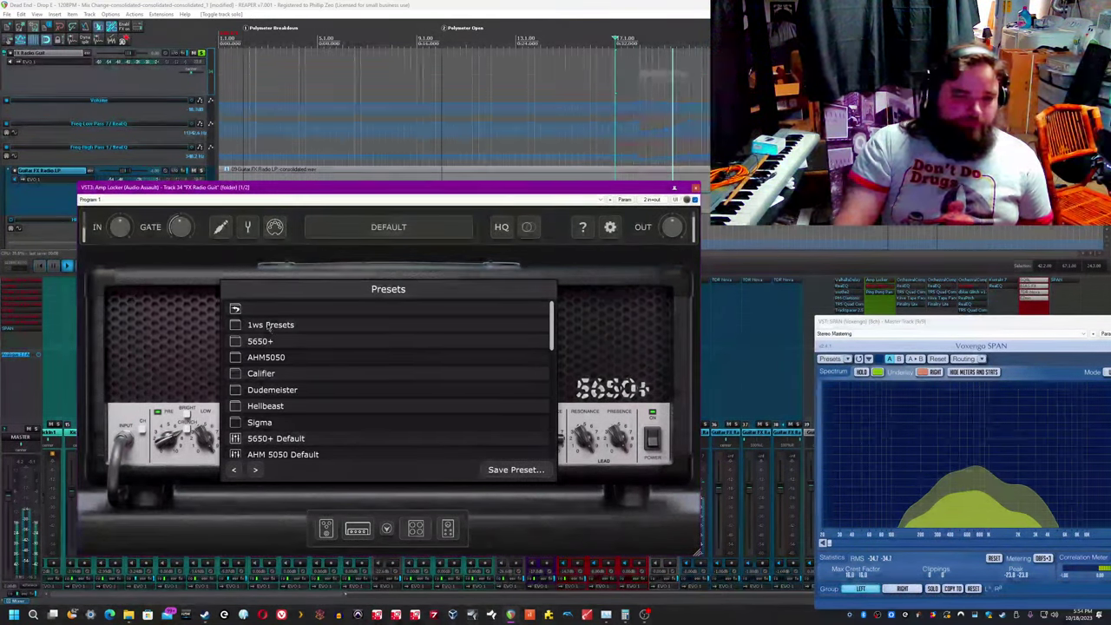
scroll(627, 162, "down", 4)
left_click(627, 161)
scroll(627, 162, "up", 1)
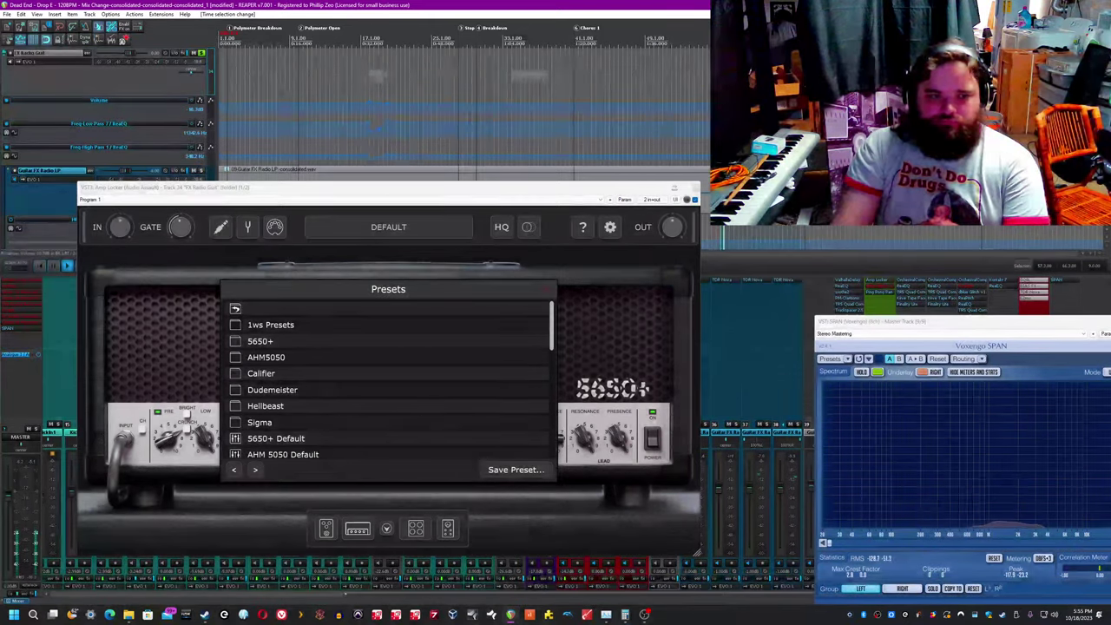
key("ctrl+s")
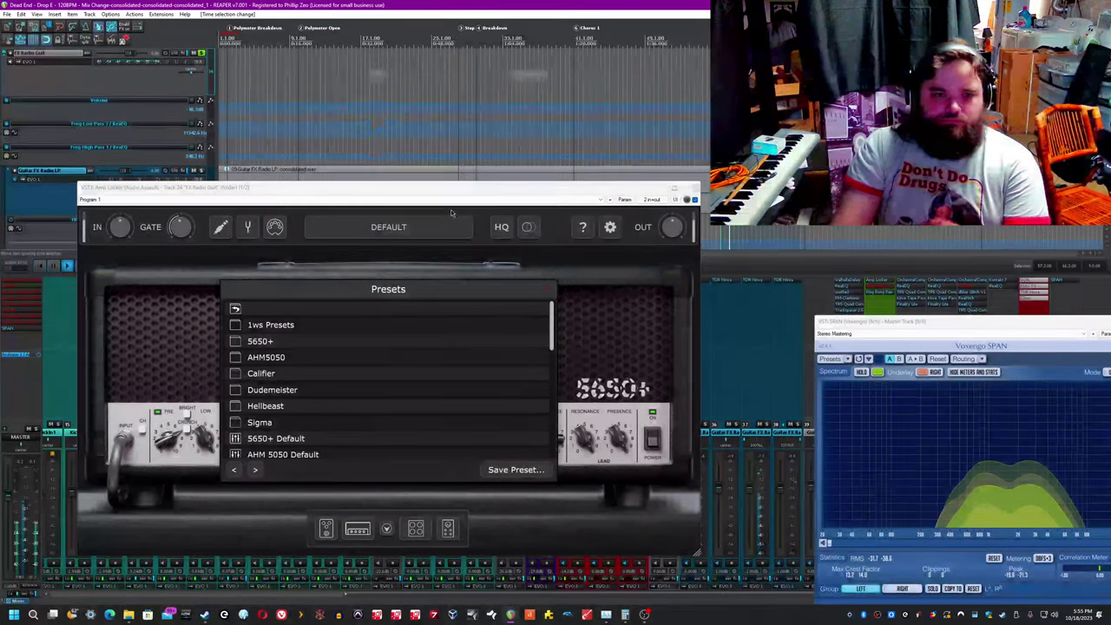
Step: Move the Amp Locker window clear of the tracks and browse its 1ws Presets folder to the Obligatory Radio FX presets
left_click_drag(453, 188, 552, 231)
left_click(473, 3)
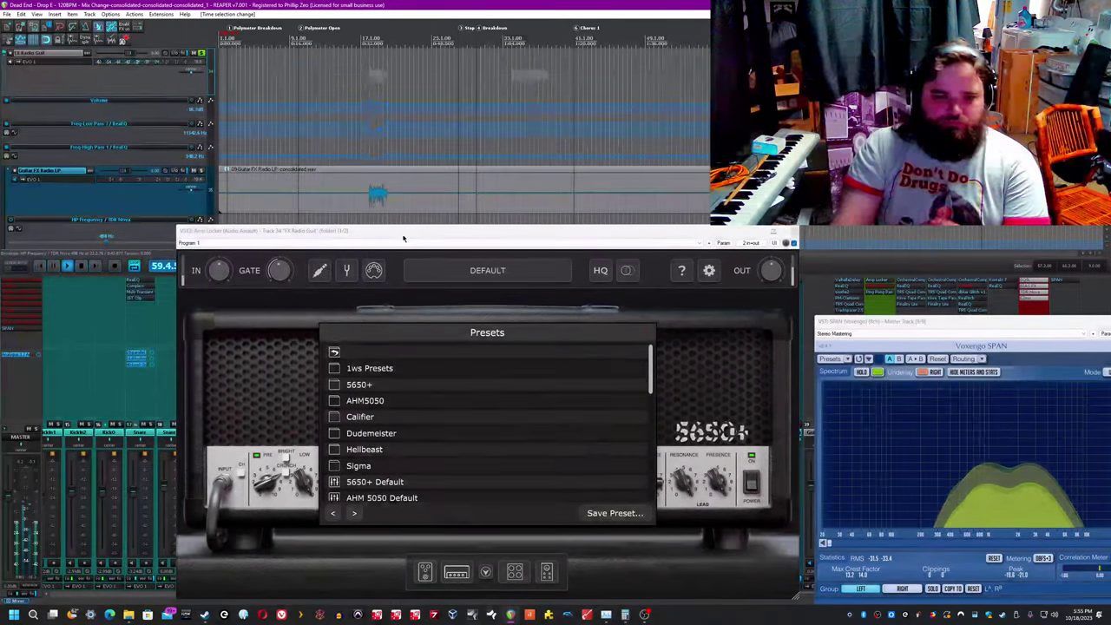
left_click_drag(406, 234, 395, 231)
left_click(365, 367)
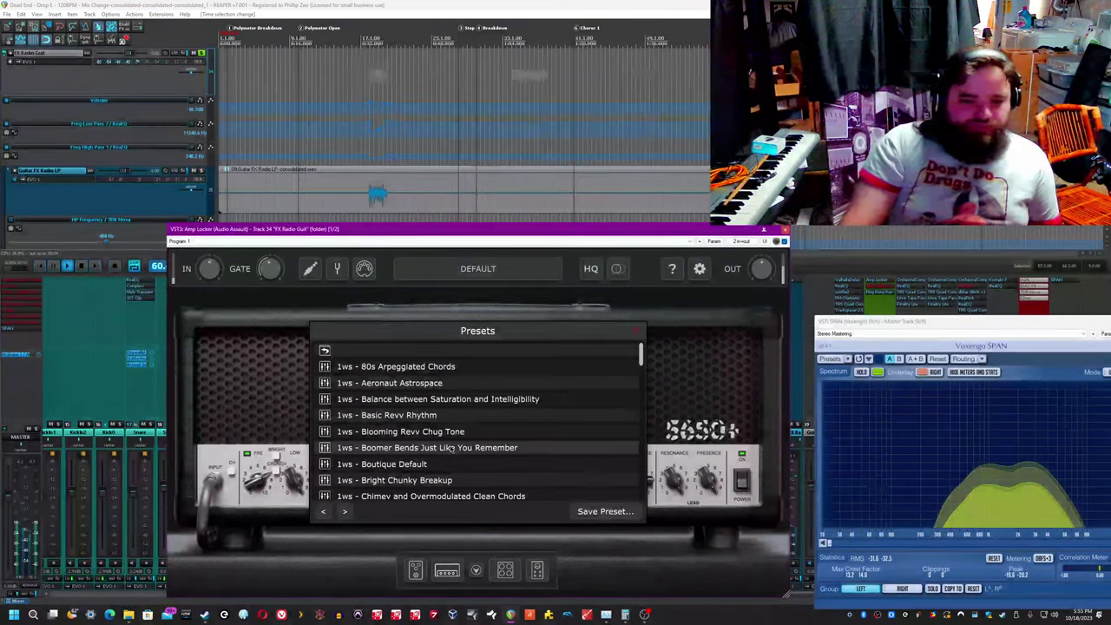
scroll(448, 448, "down", 3)
scroll(448, 448, "down", 10)
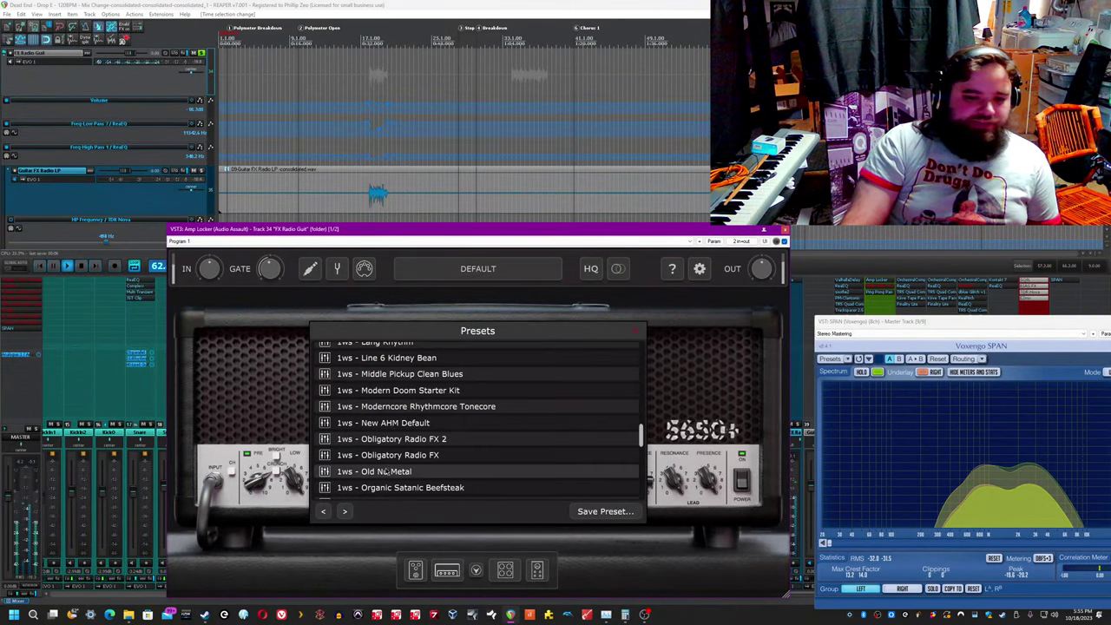
Step: Review Amp Locker's ParametriQ and RED Comp rack effects and its DComp and Screamer pedals, and close the window
left_click(434, 460)
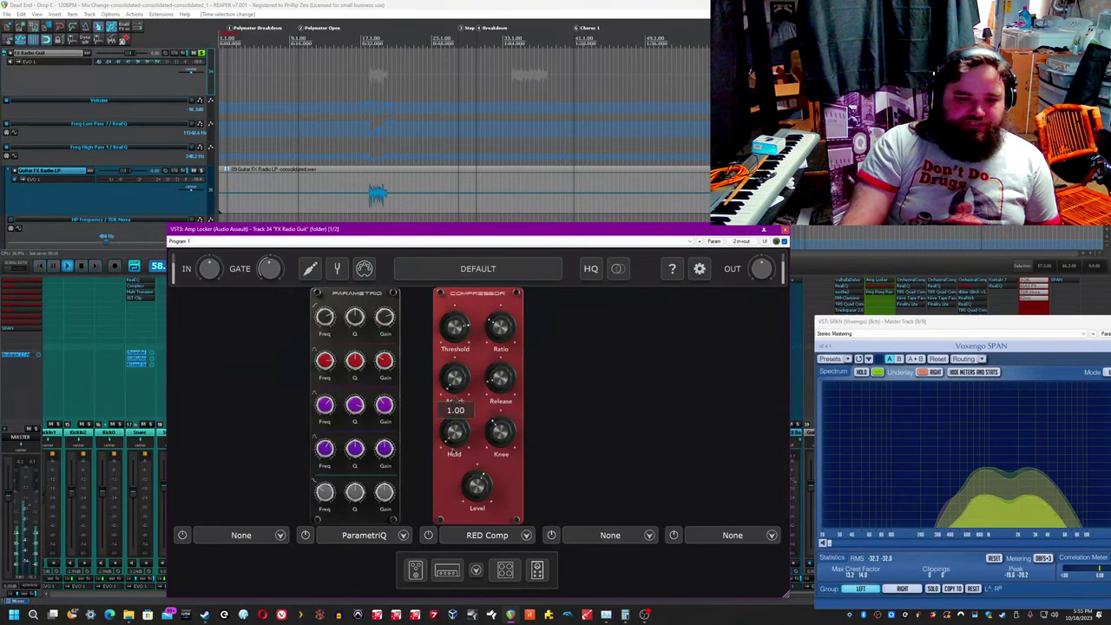
left_click(418, 579)
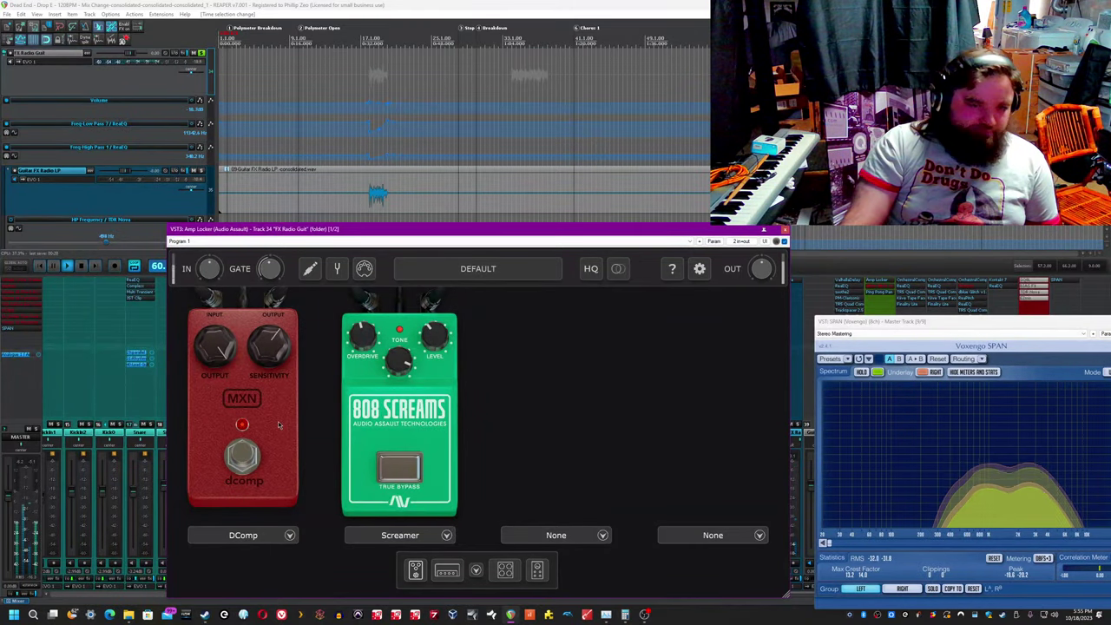
mouse_move(403, 354)
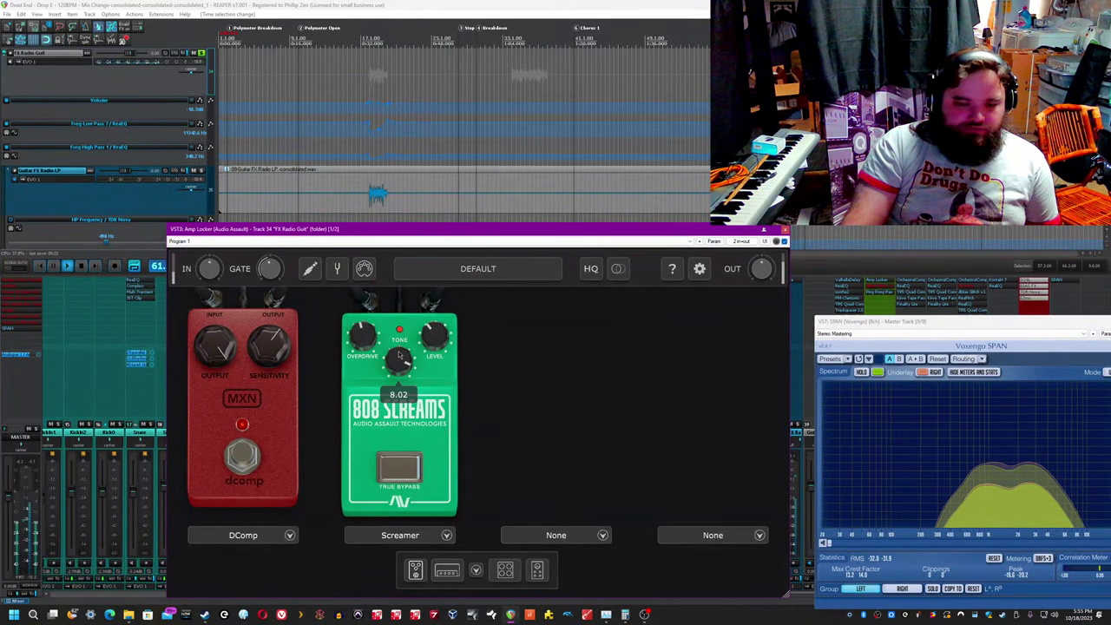
left_click(447, 571)
left_click(785, 229)
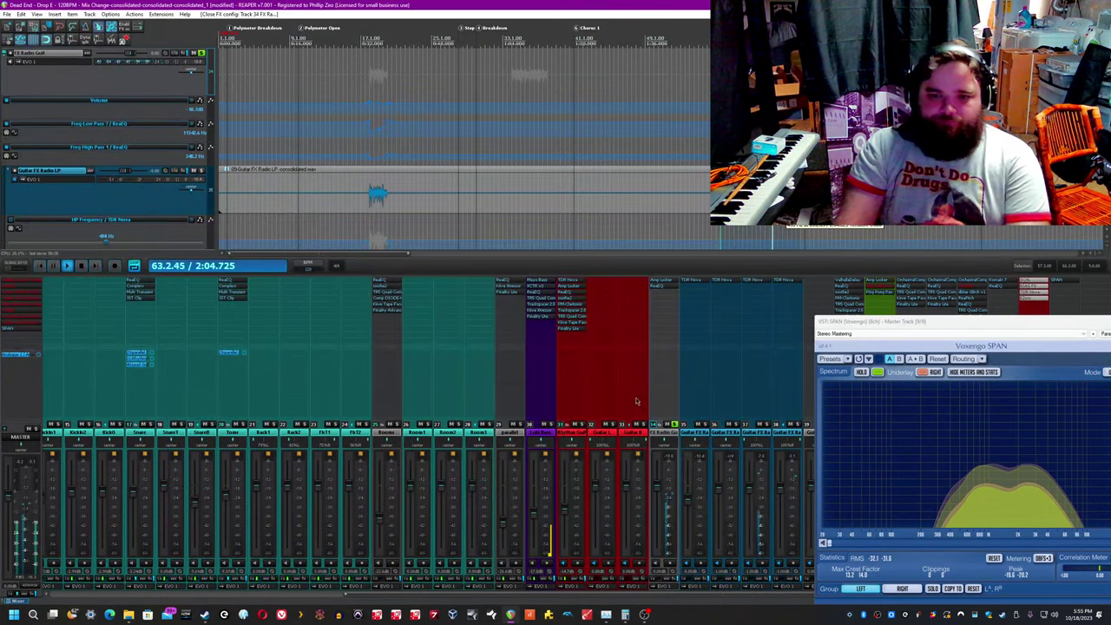
Step: Open ReaEQ on the radio guitar effects folder and compare the looped part with the EQ bypassed and active
left_click(657, 286)
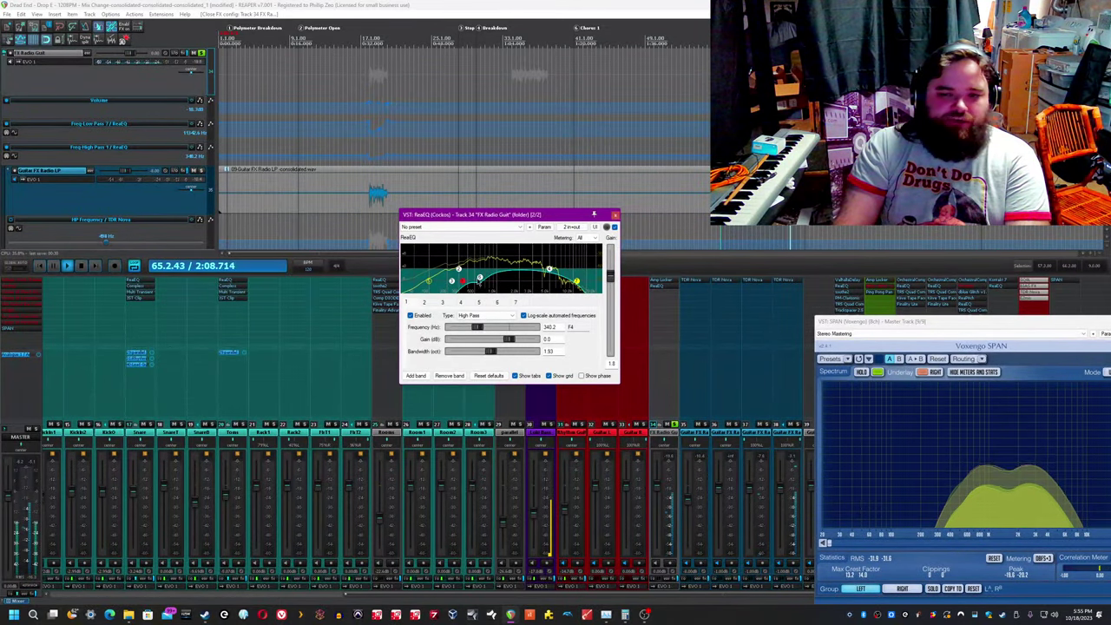
left_click(477, 4)
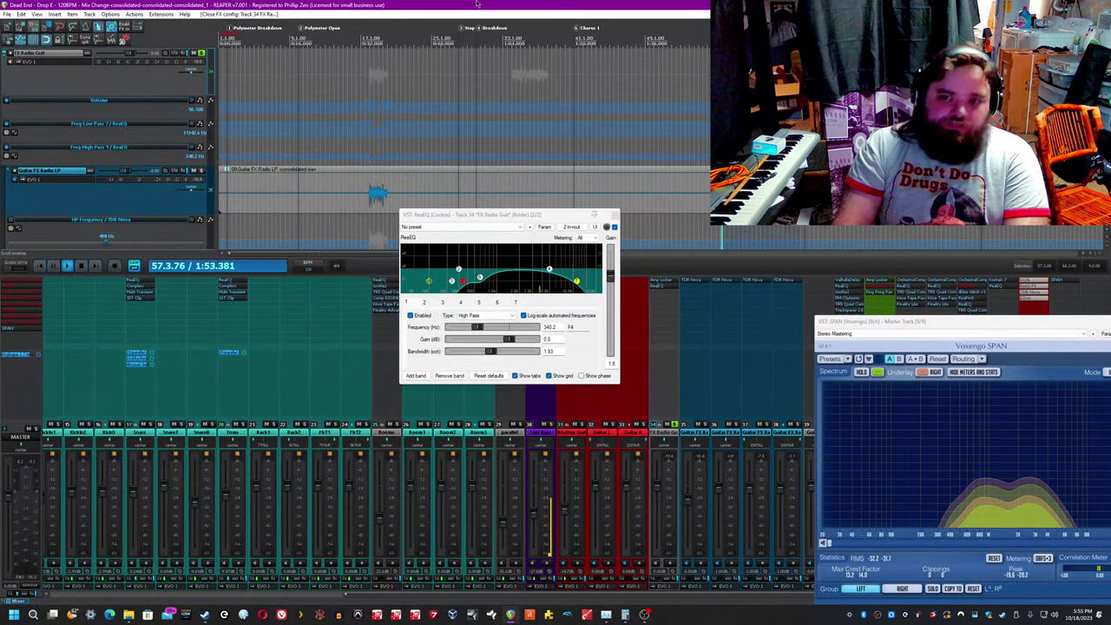
left_click(614, 226)
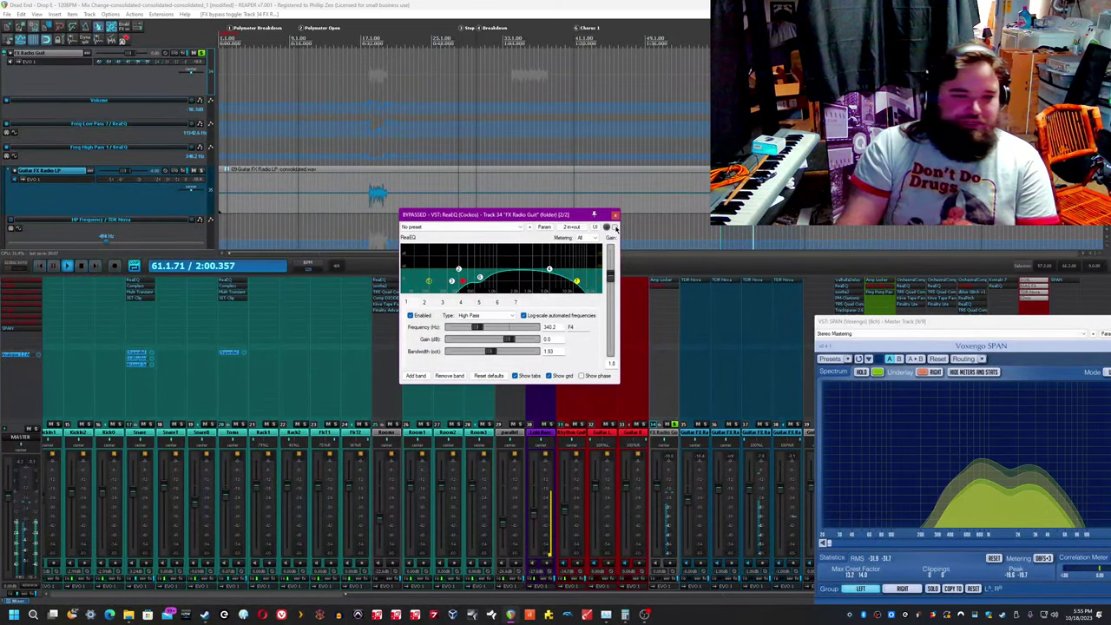
left_click(616, 227)
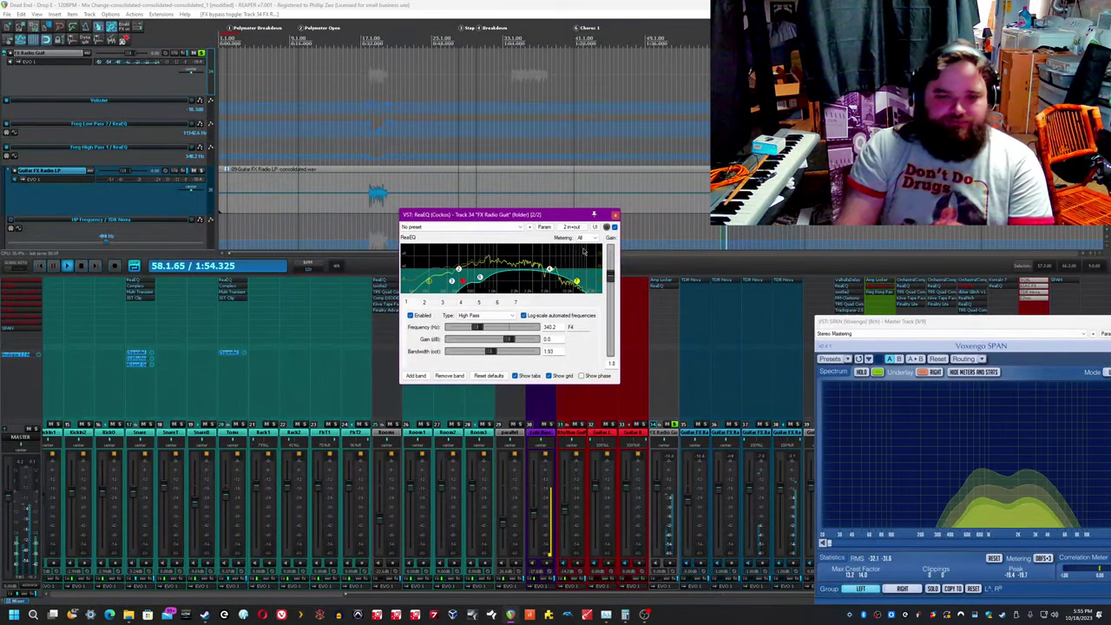
left_click(565, 4)
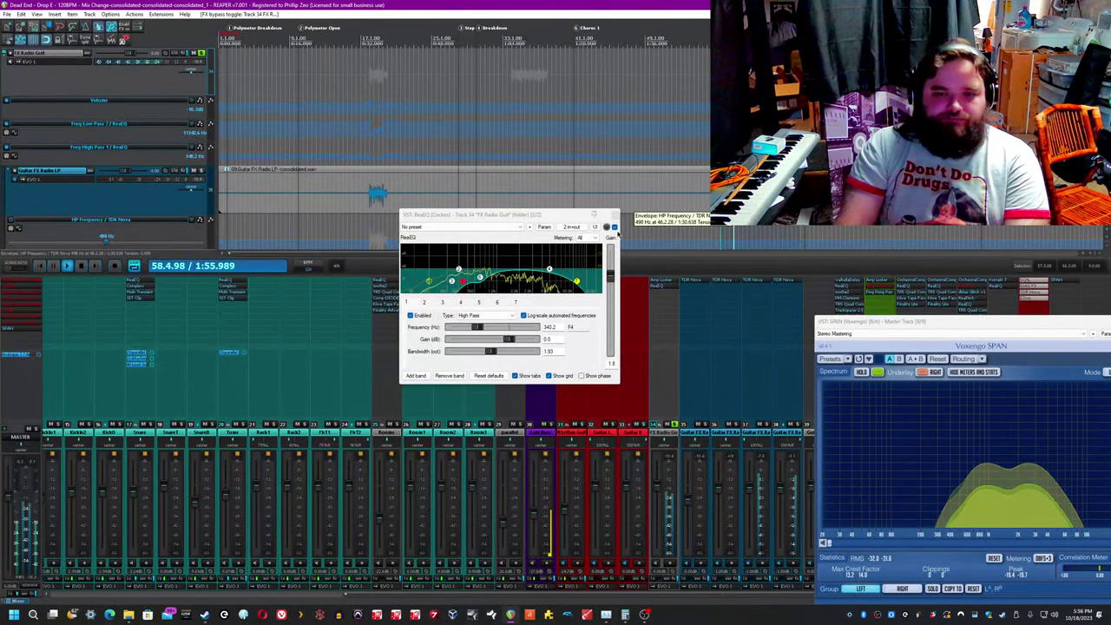
left_click(614, 227)
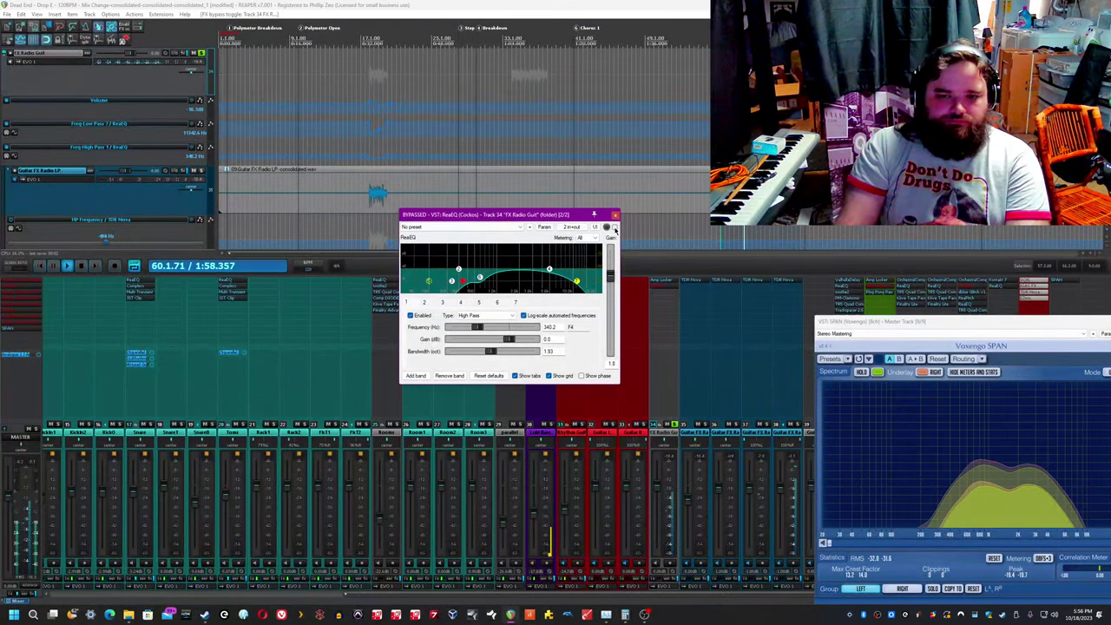
left_click(614, 227)
Step: Flip all ReaEQ bands to audition the inverted curve, flip them back and close the window
right_click(521, 257)
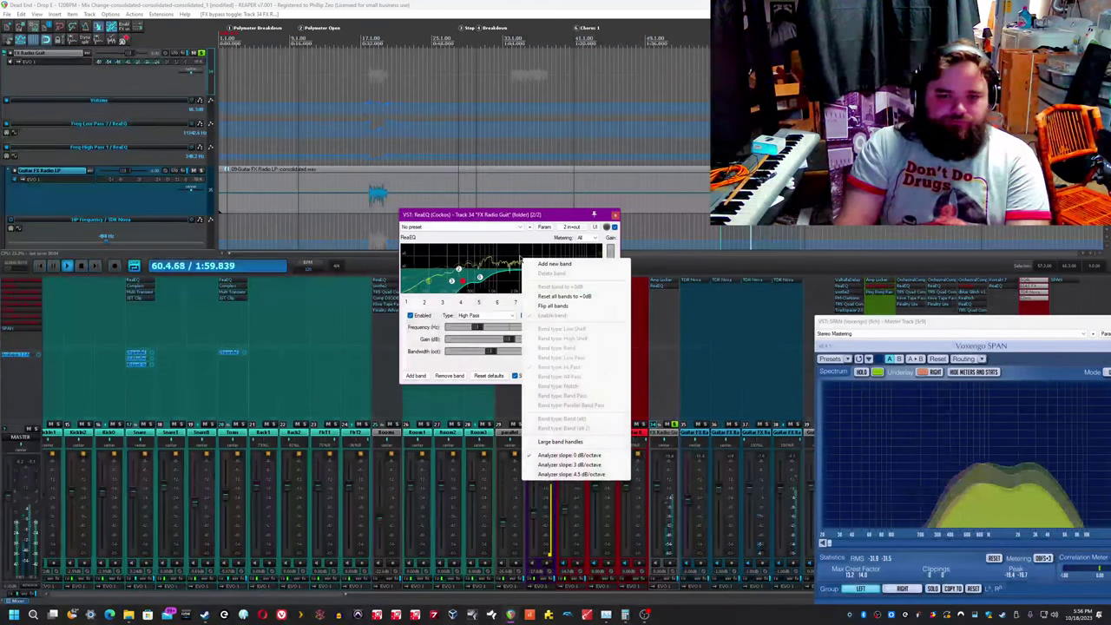
left_click(536, 306)
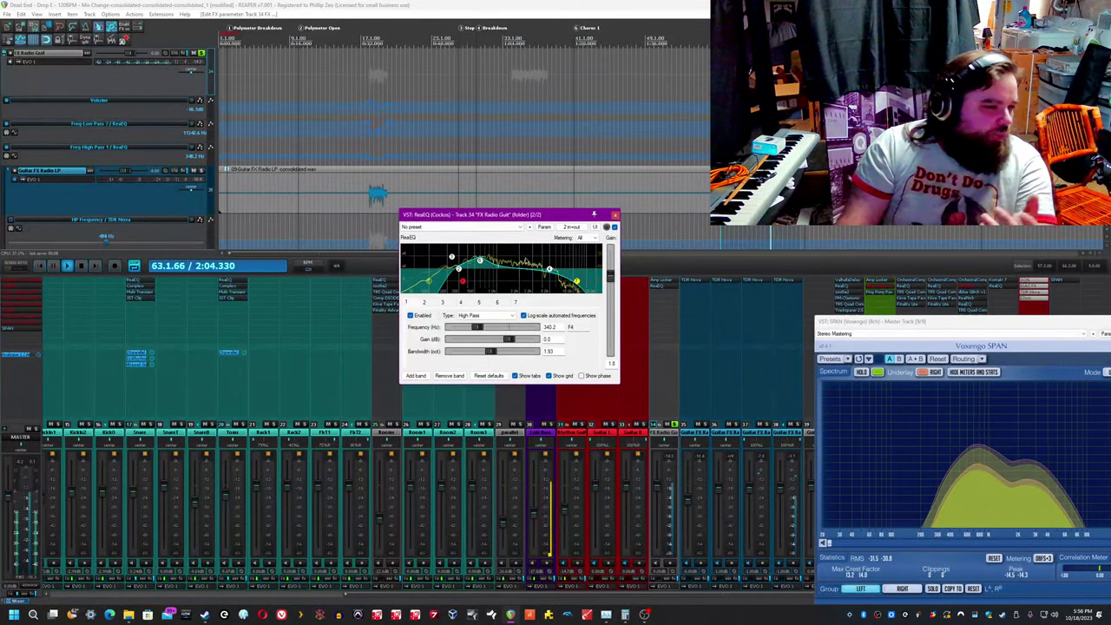
right_click(525, 258)
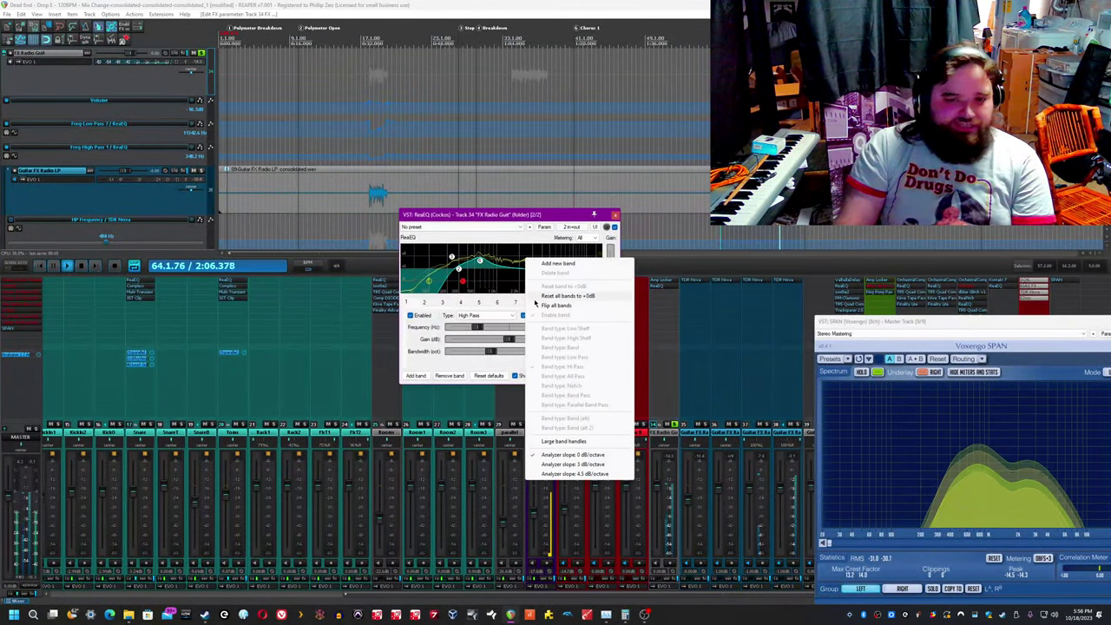
left_click(544, 306)
left_click(614, 214)
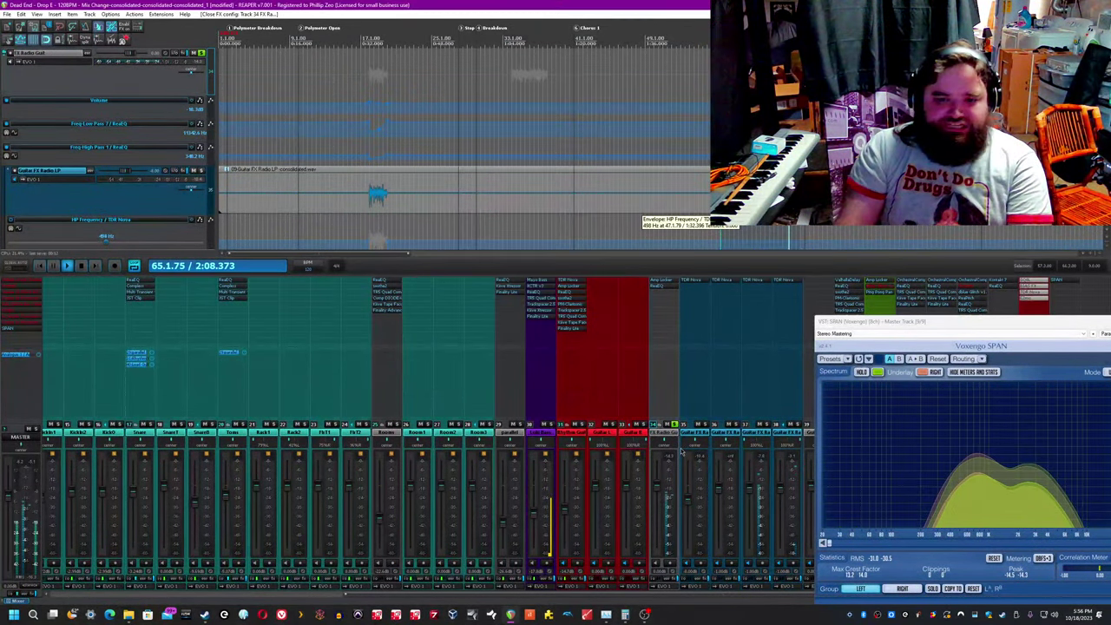
Step: Unsolo the radio guitar effects folder, play the full mix with SPAN moved off the mixer, and clear the Guitar L clip indicator
left_click(675, 426)
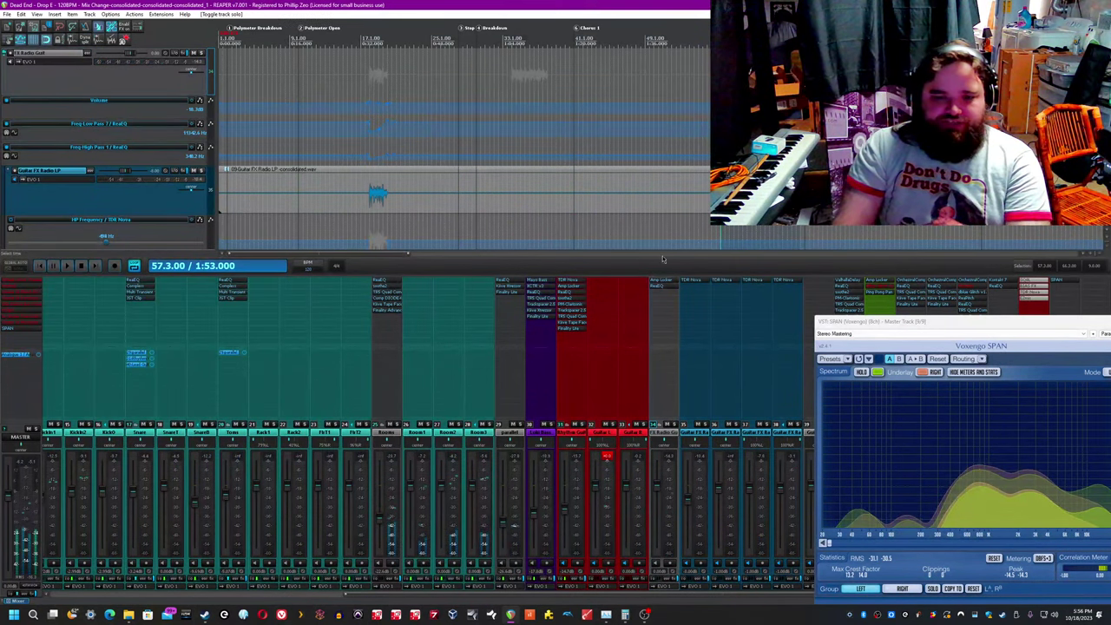
key("space")
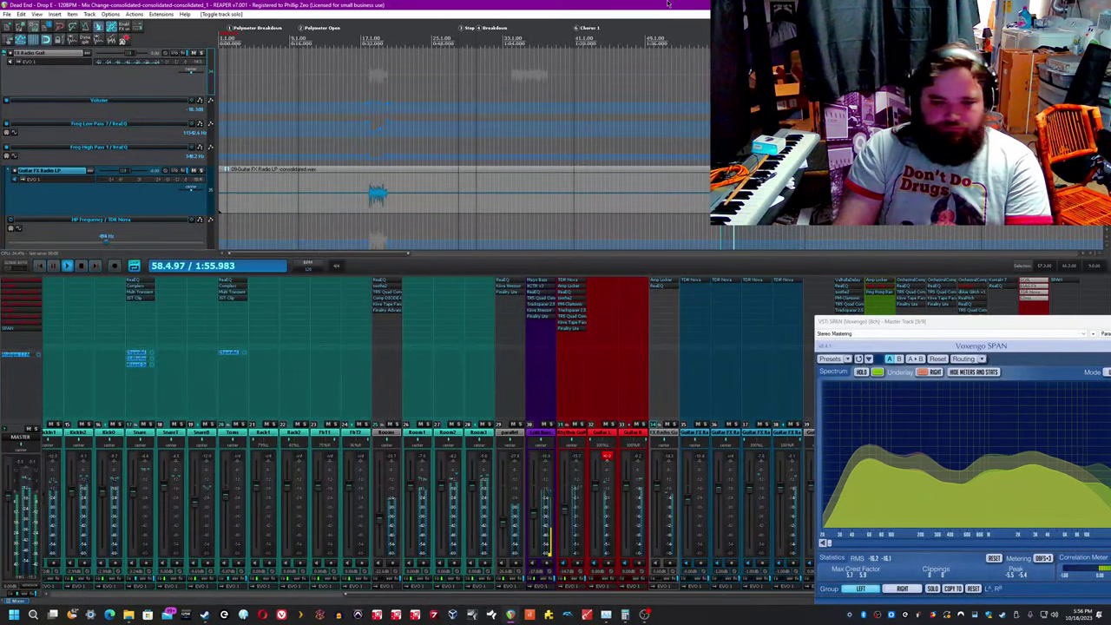
left_click(876, 323)
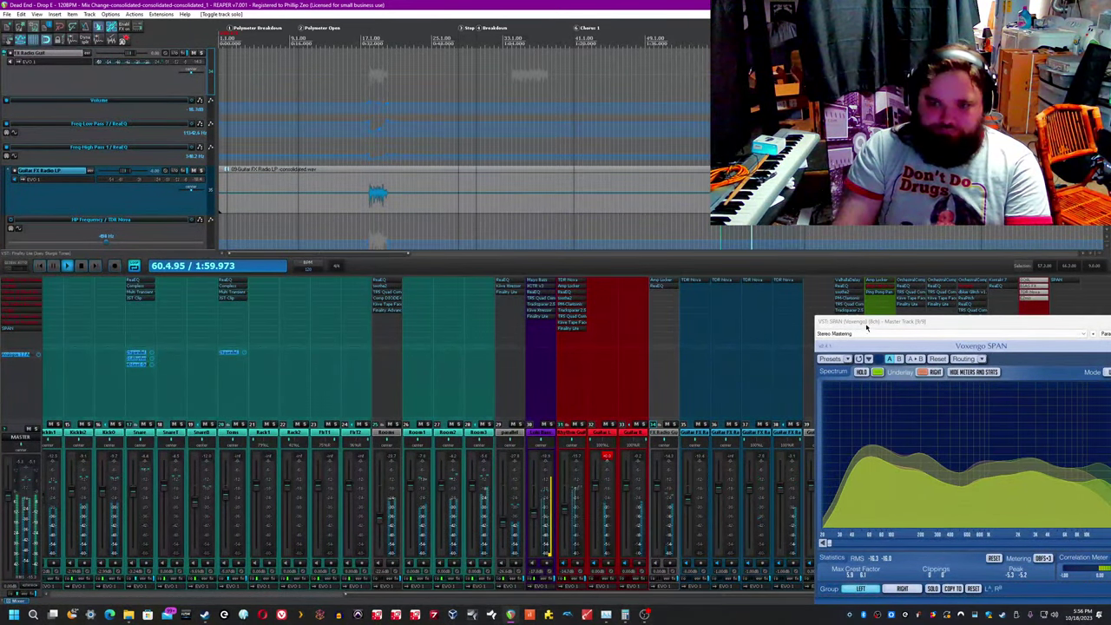
left_click_drag(873, 325, 94, 54)
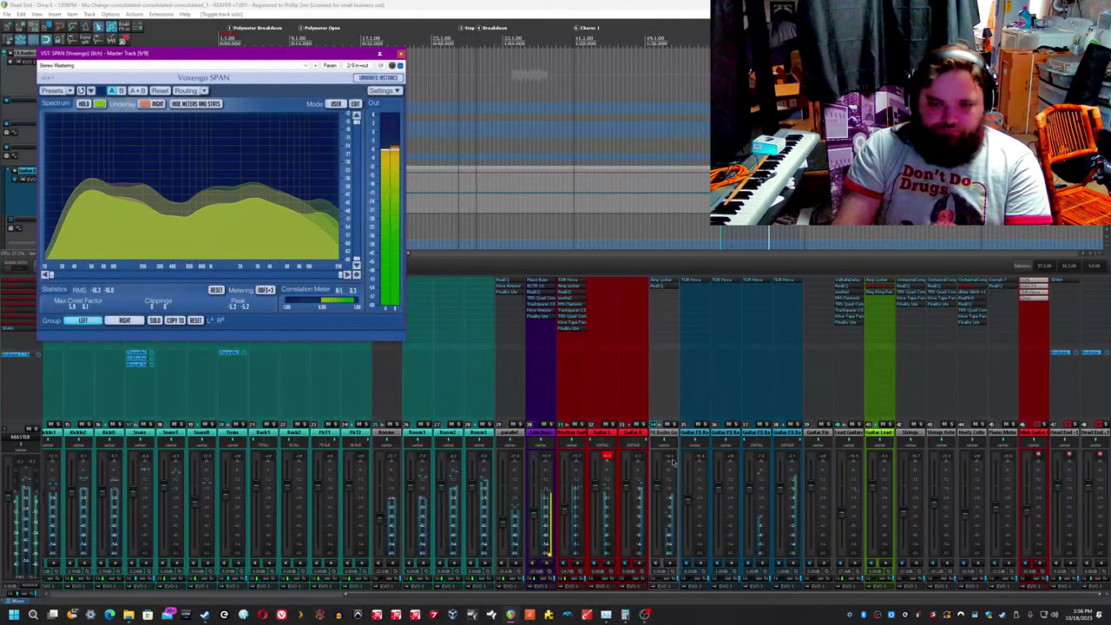
left_click(607, 456)
Step: Solo the lead guitars folder on track 40
left_click(819, 433)
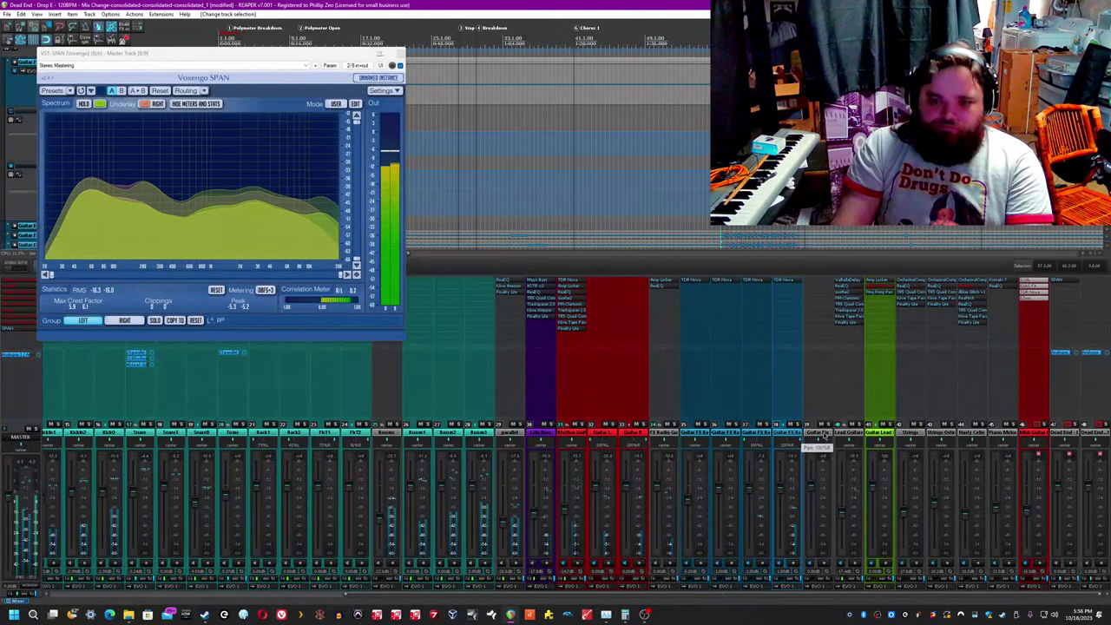
left_click(860, 425)
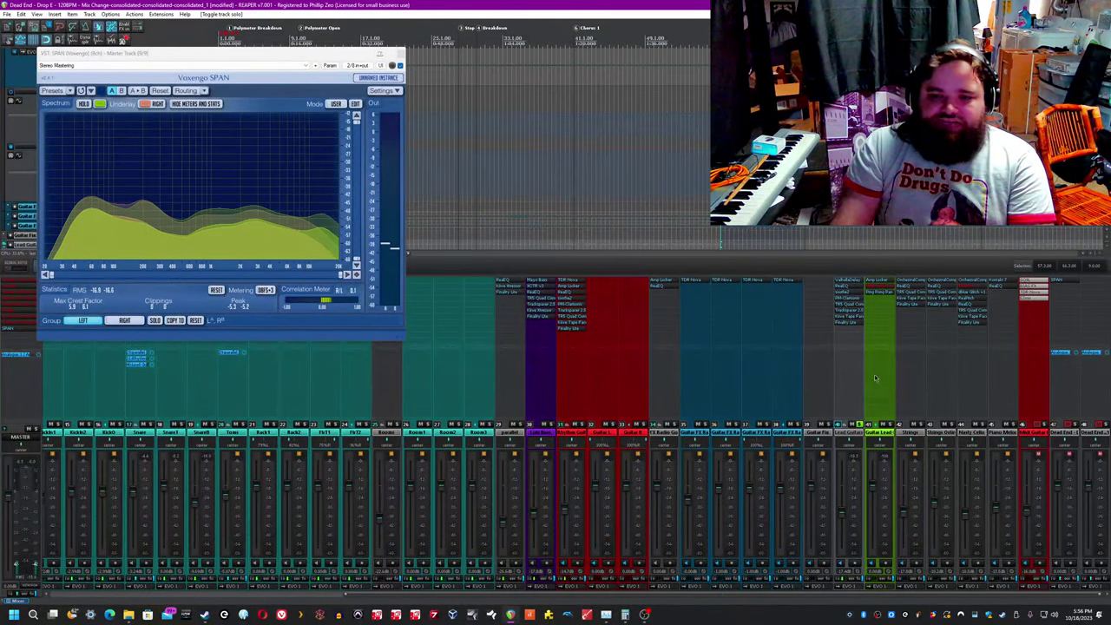
Step: Open Ping Pong Pan on the Guitar Lead Reverb track, audition it during playback and close its window
left_click(880, 291)
left_click_drag(593, 20, 598, 405)
left_click(628, 3)
key("ctrl+s")
key("space")
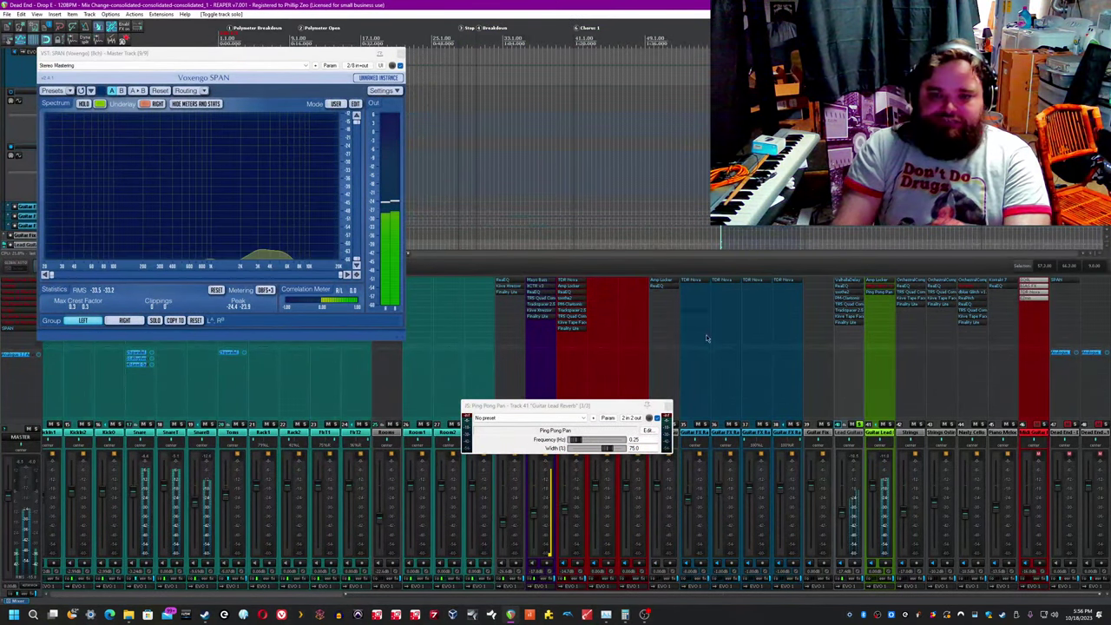
left_click(667, 405)
key("space")
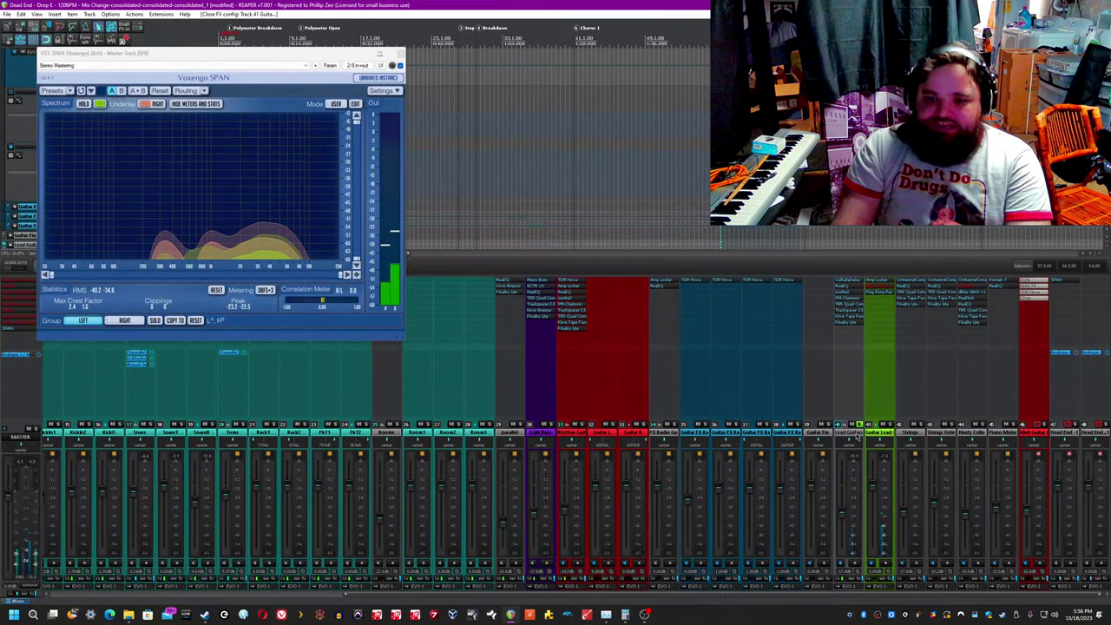
Step: Bypass the Lead Guitars folder's effects, open Amp Locker on the Guitar Lead Reverb track and view its preset list
left_click(859, 426)
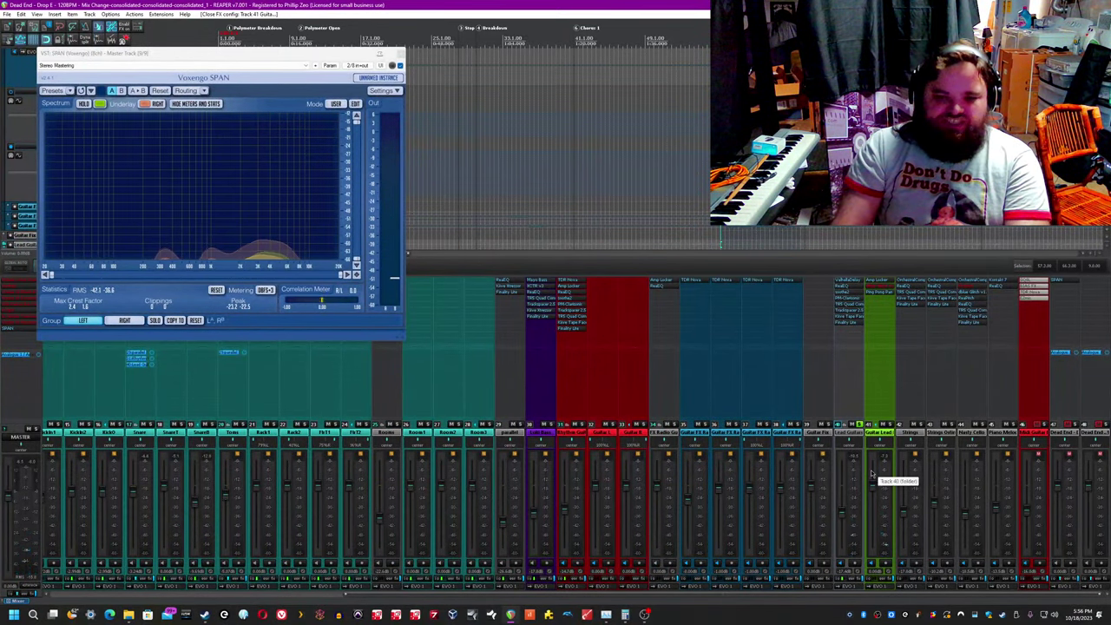
left_click(882, 285)
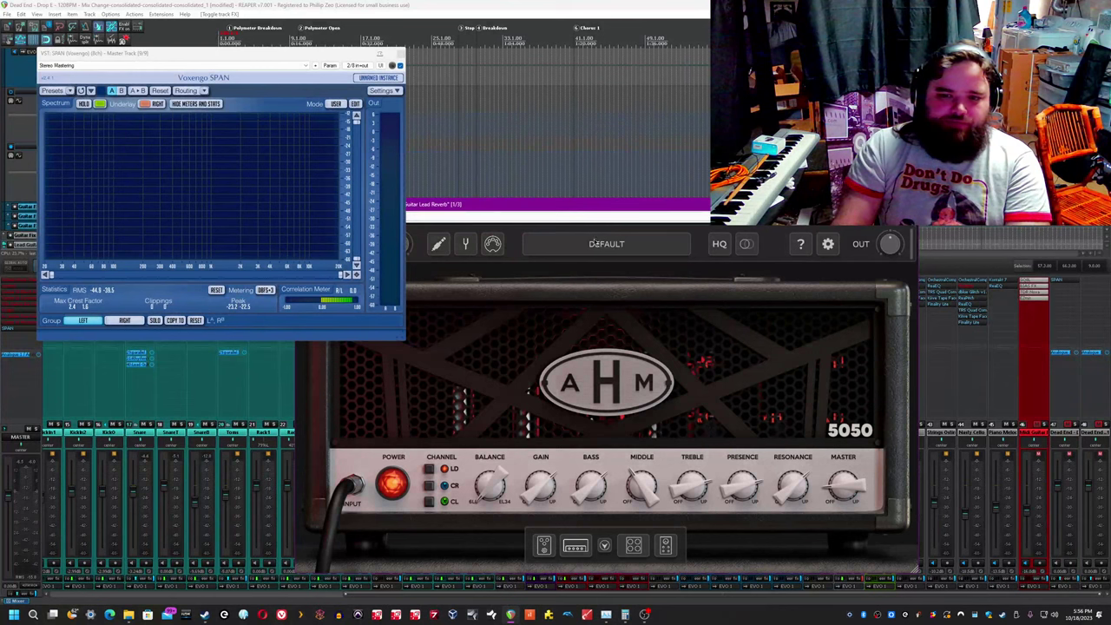
left_click(595, 244)
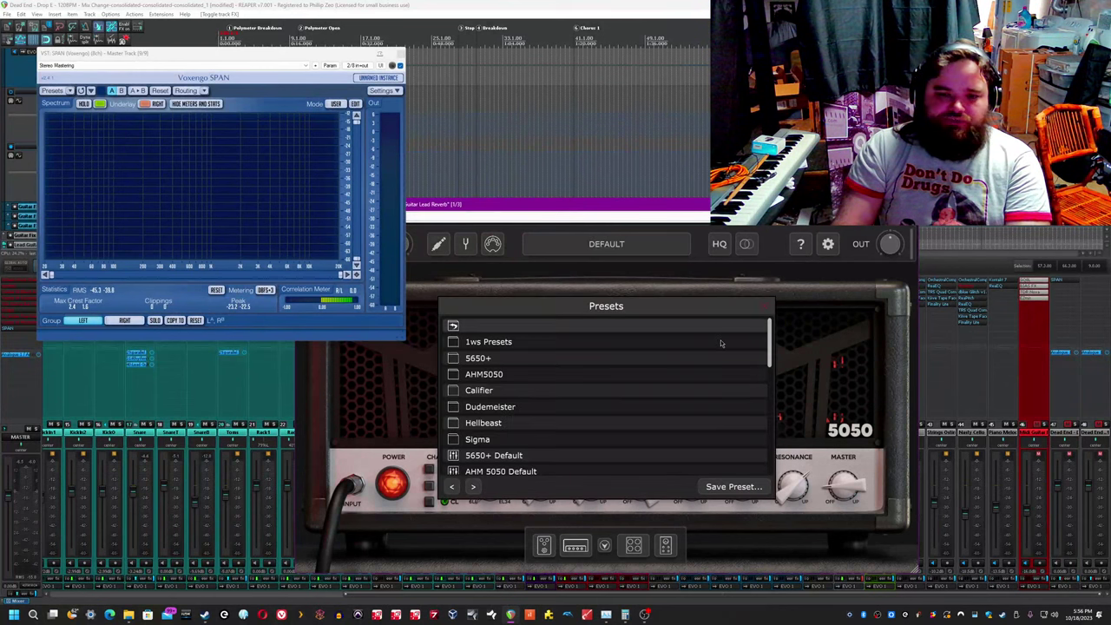
left_click(765, 308)
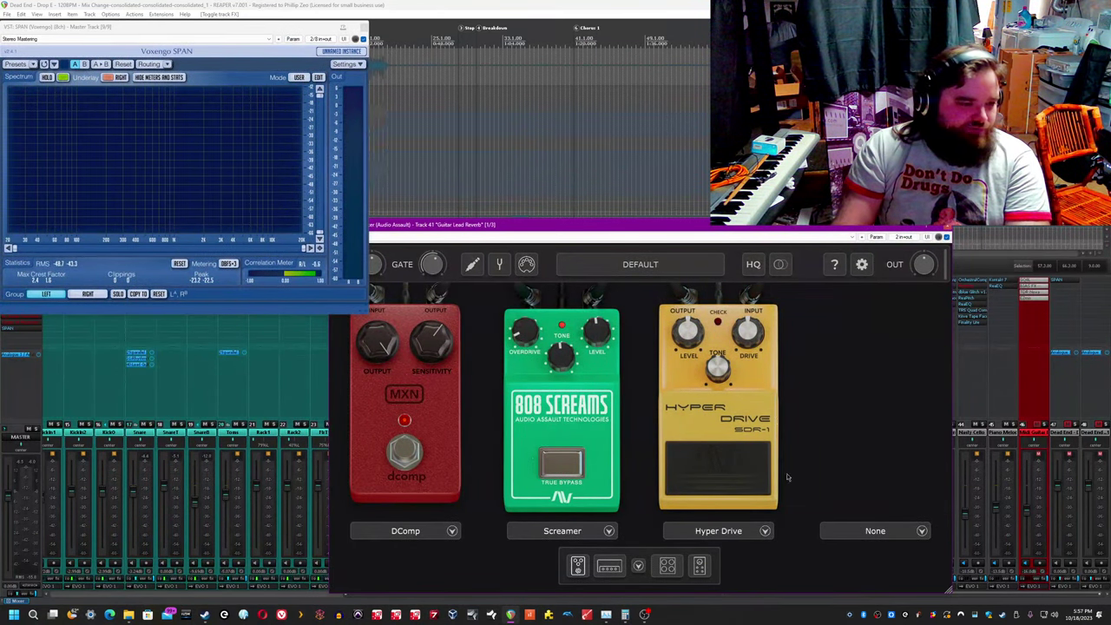
Step: Check the Hyper Drive entry in Amp Locker's pedal list and compare the Screamer and Hyper Drive pedals on the playing lead
left_click(765, 531)
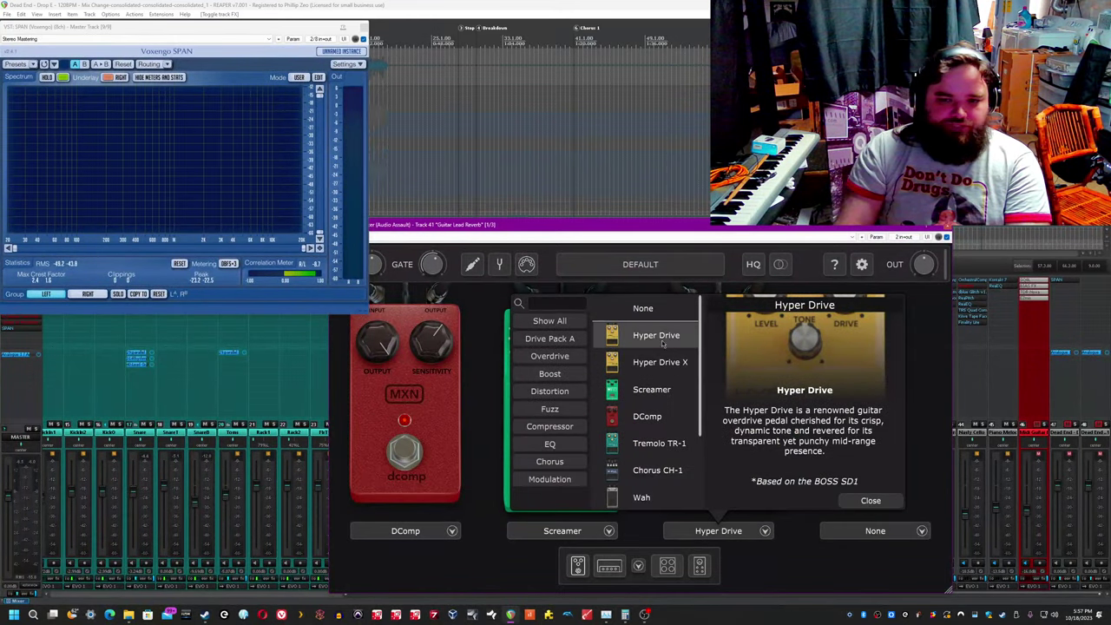
left_click(868, 502)
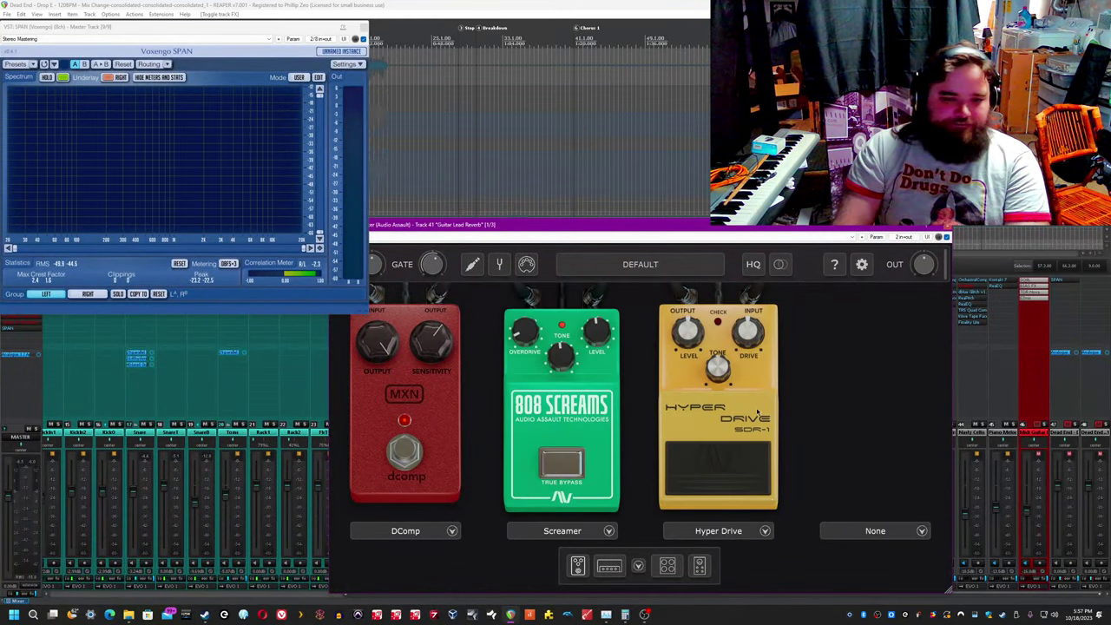
left_click(541, 5)
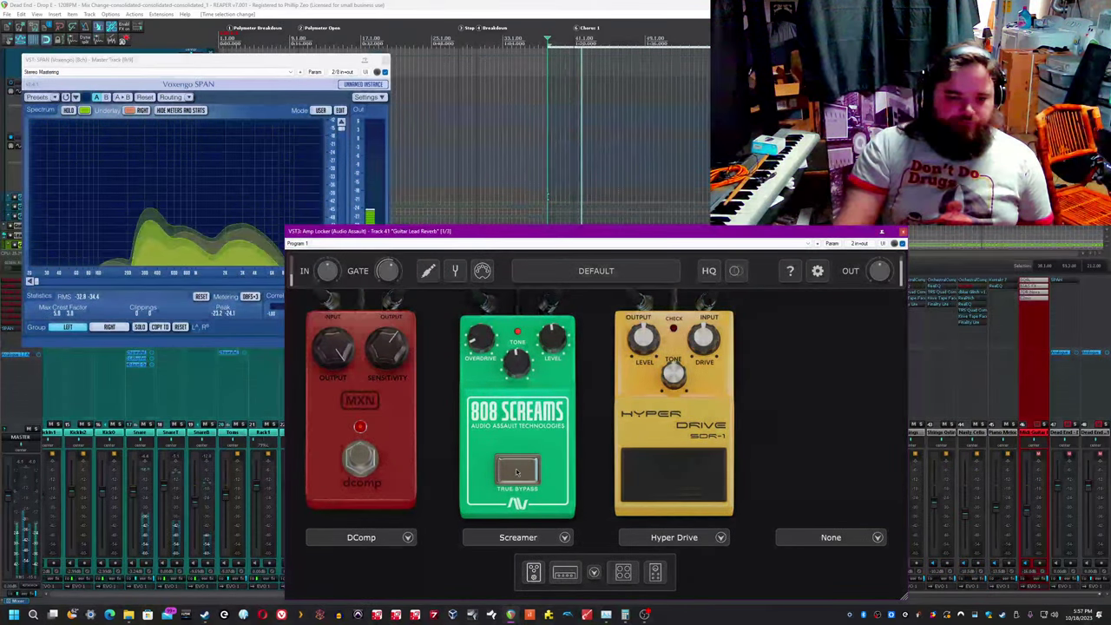
left_click(684, 471)
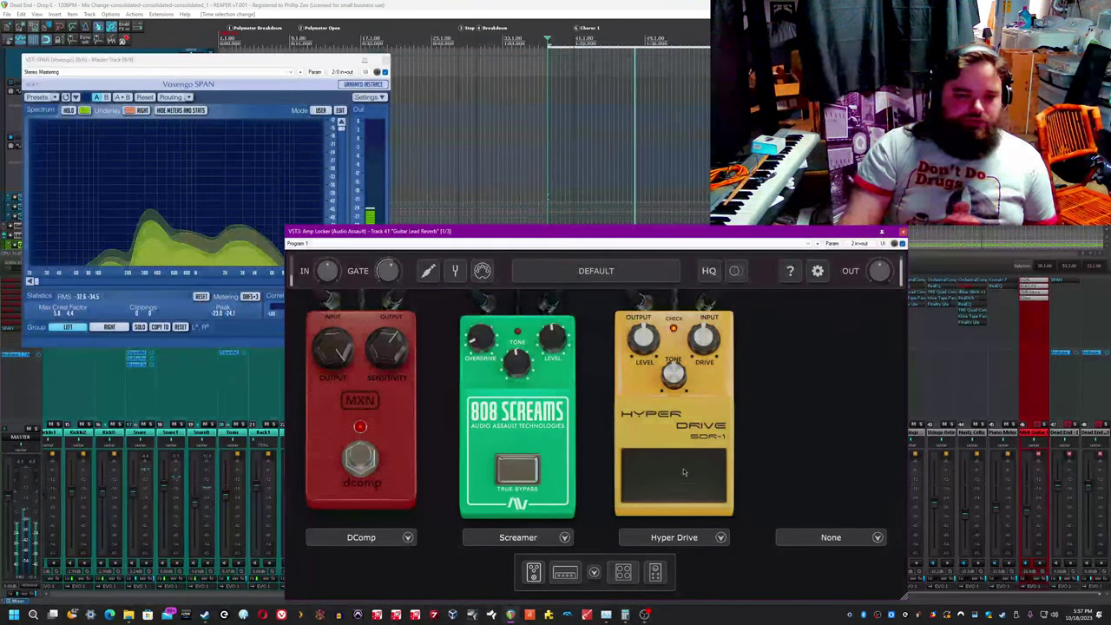
left_click(683, 470)
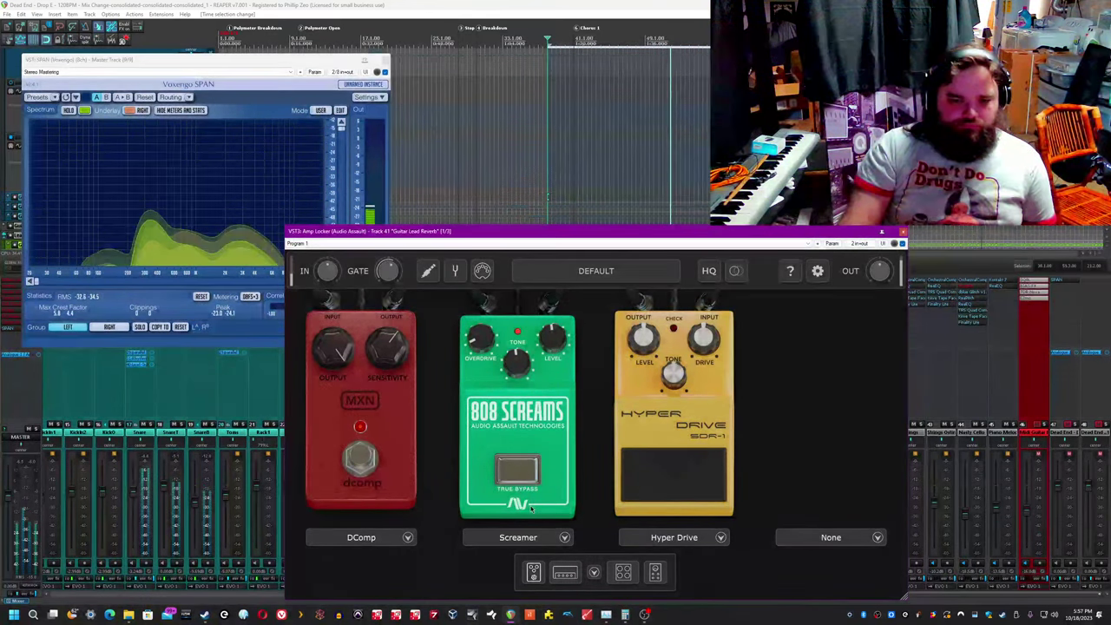
Step: Show the AHM 5050 amp head and examine its gain, bass, middle, treble, presence and resonance settings
left_click(575, 571)
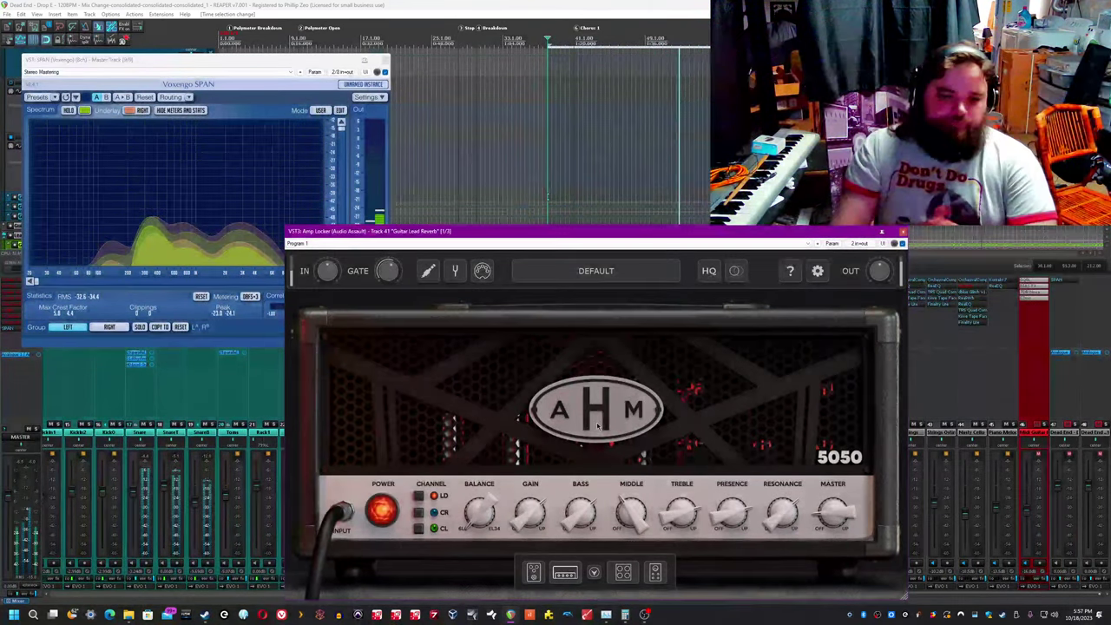
mouse_move(548, 519)
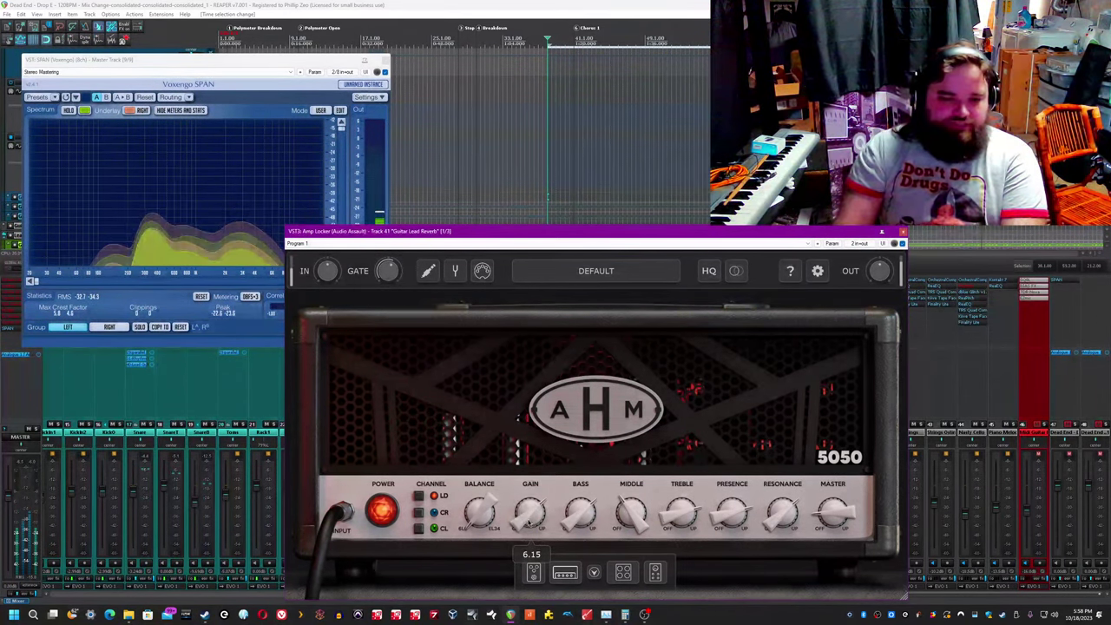
mouse_move(588, 514)
mouse_move(632, 515)
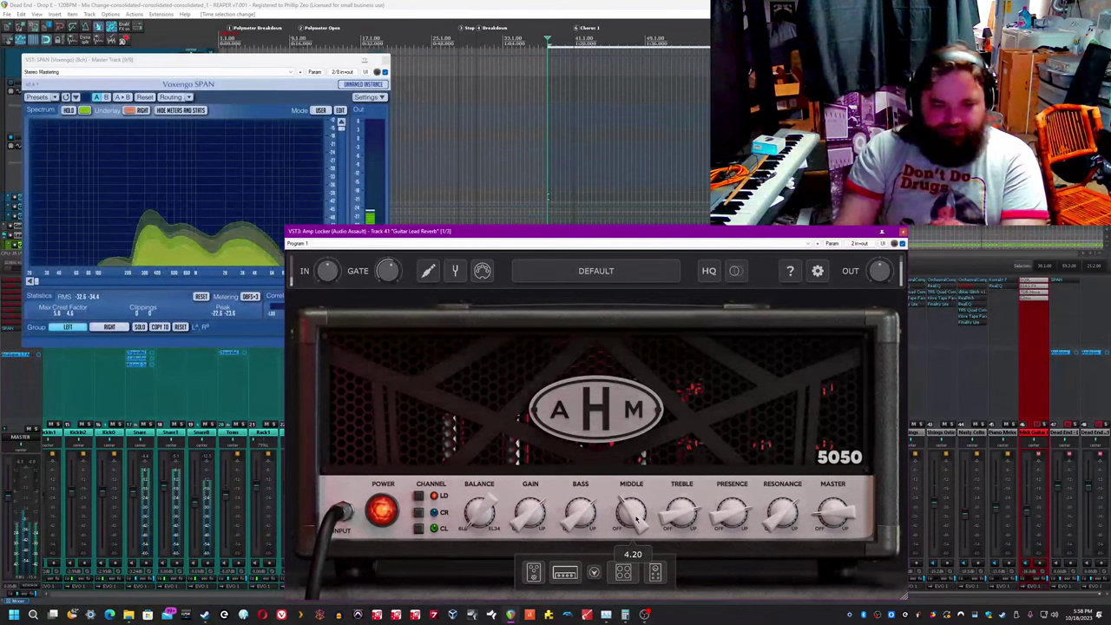
mouse_move(685, 516)
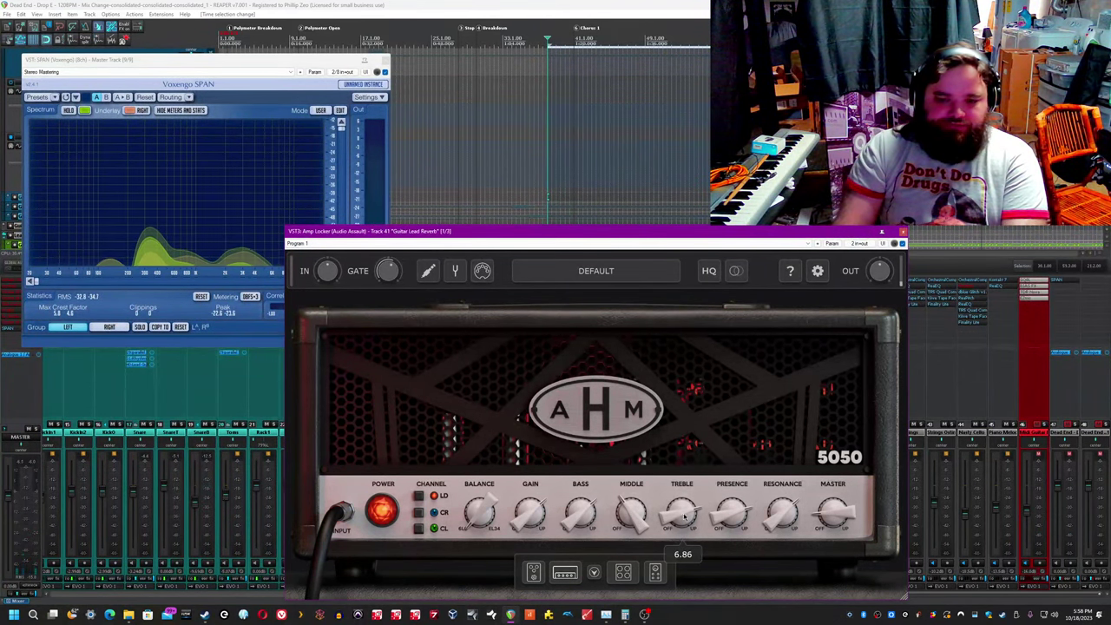
mouse_move(744, 515)
mouse_move(799, 516)
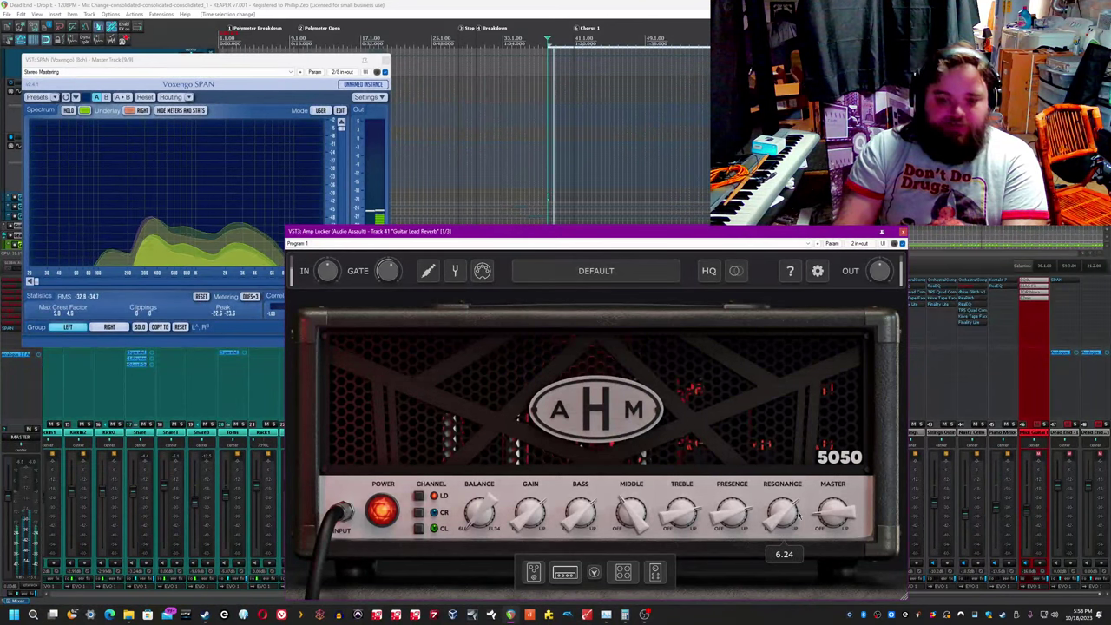
Step: Examine Amp Locker's cabinet and microphone setup and its post-effects rack, and close the plugin window
left_click(623, 572)
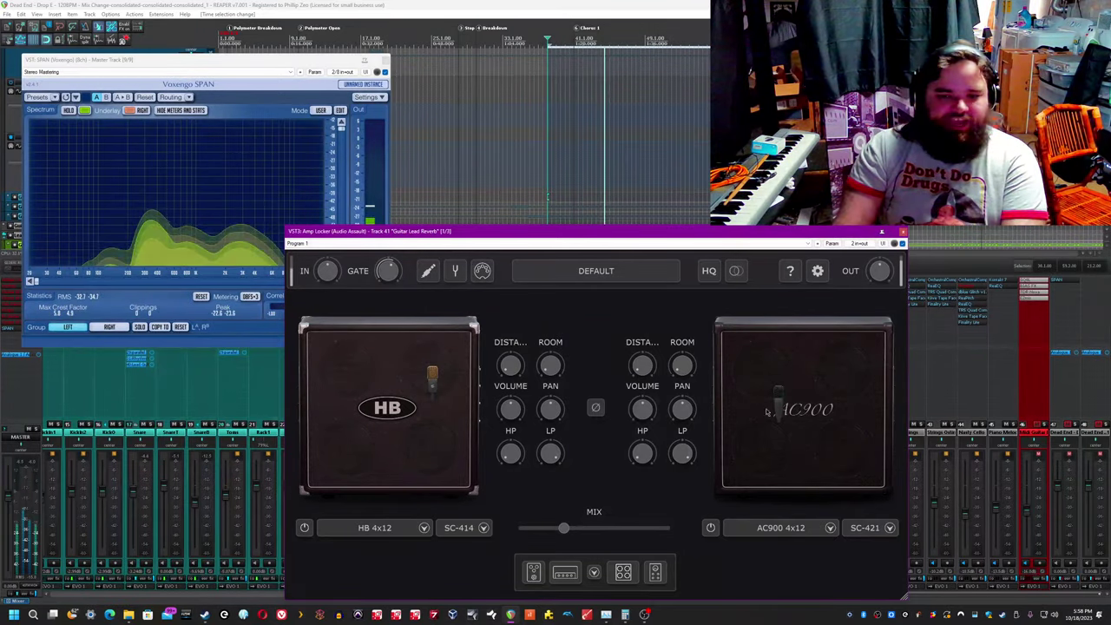
left_click_drag(779, 396, 784, 406)
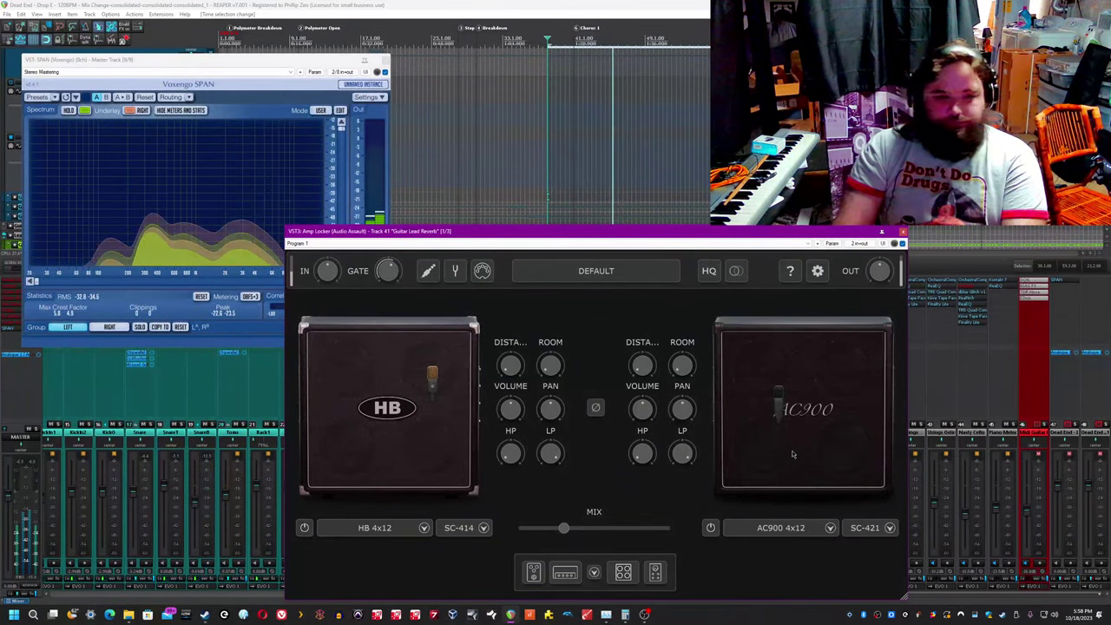
left_click(655, 572)
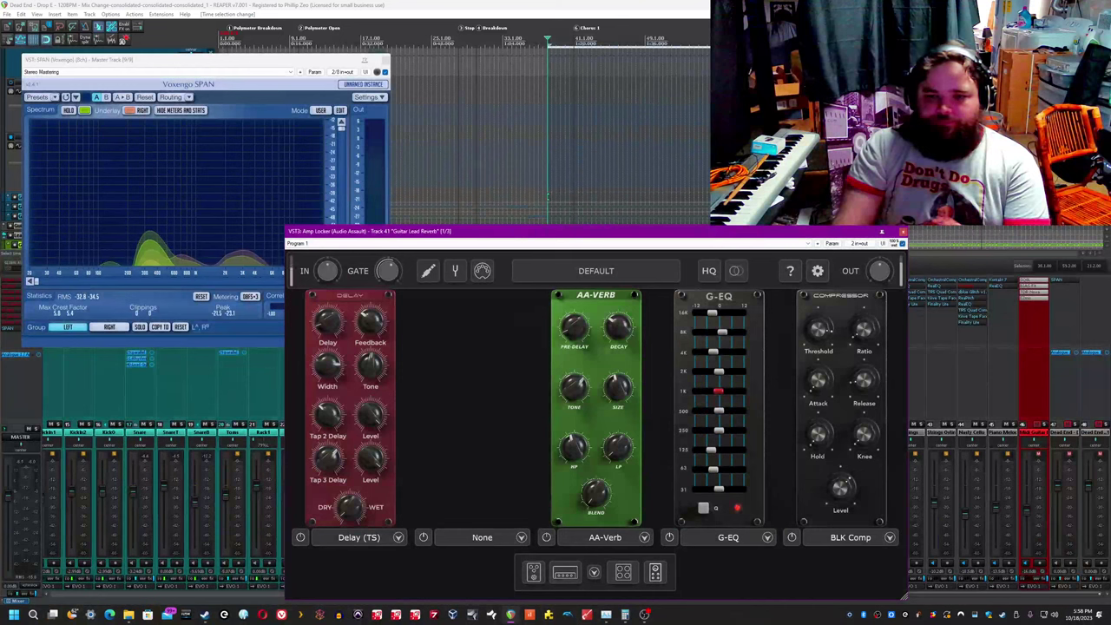
left_click(903, 233)
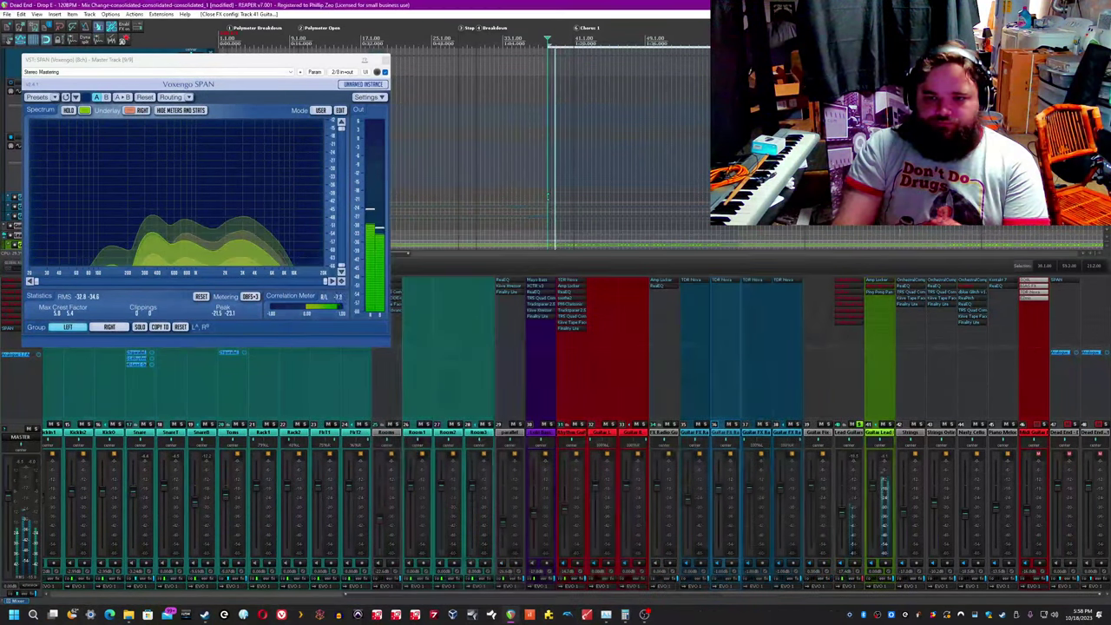
Step: Re-enable the effects on the Lead Guitars folder and open its ValhallaDelay, moving the window clear of SPAN
left_click(858, 432)
key("space")
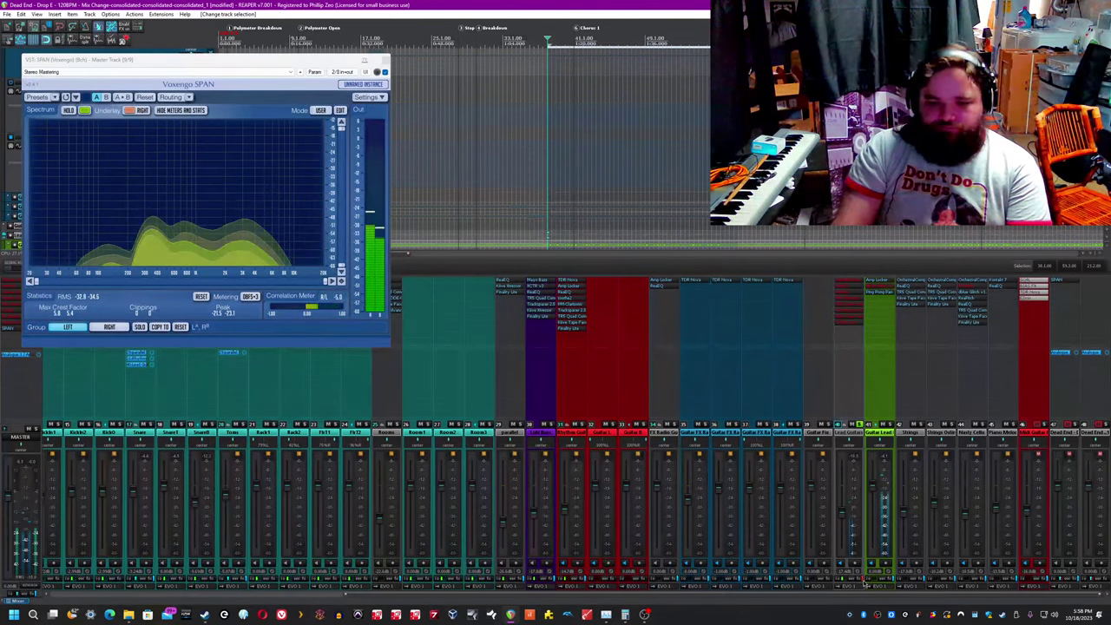
left_click(860, 579)
left_click(853, 291)
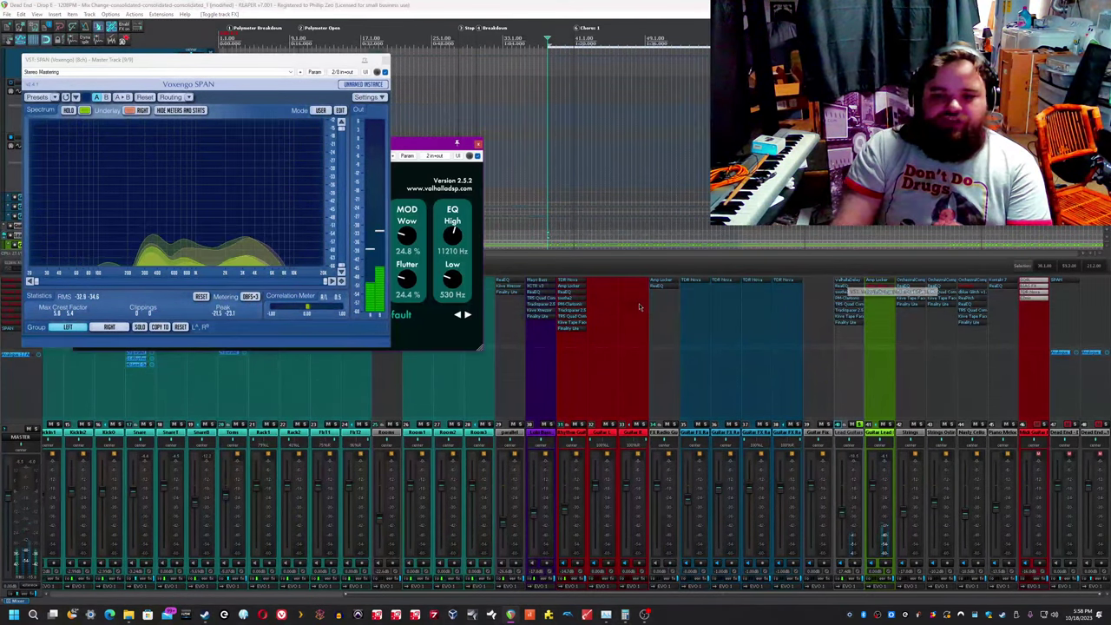
left_click_drag(457, 144, 481, 333)
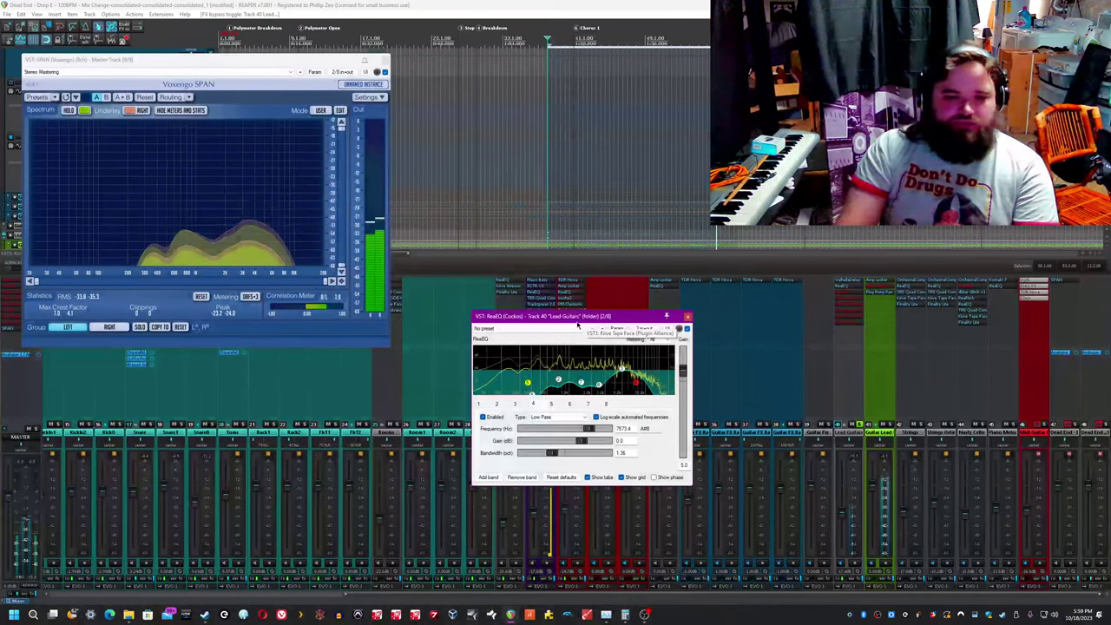
Step: Move the Lead Guitars folder's ReaEQ window below SPAN and examine its filter and boost bands during playback
left_click_drag(577, 324, 443, 361)
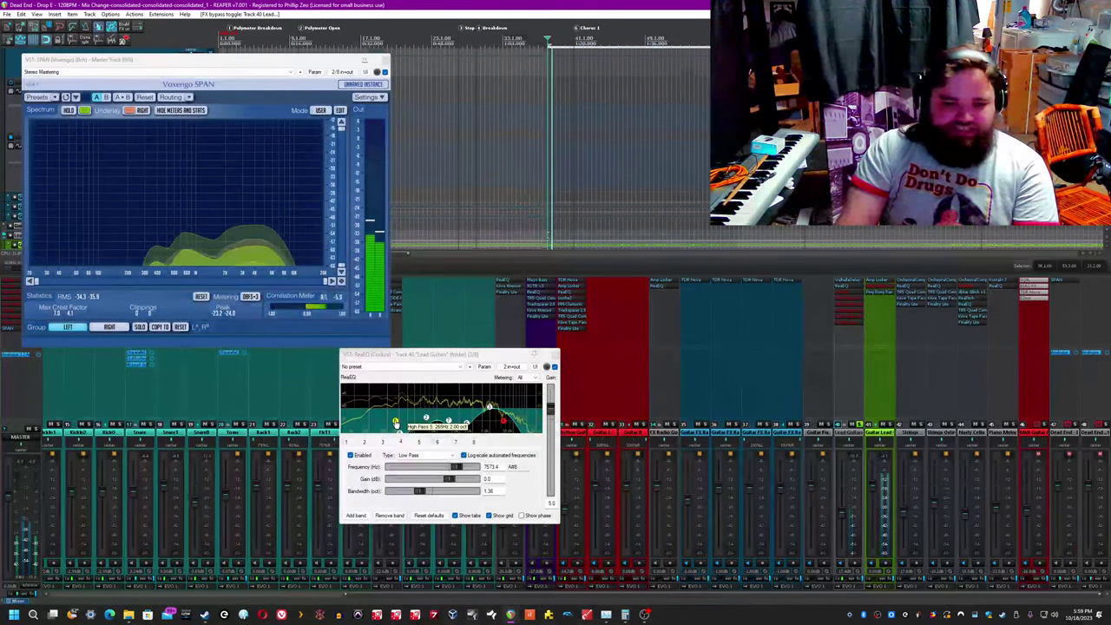
left_click(400, 431)
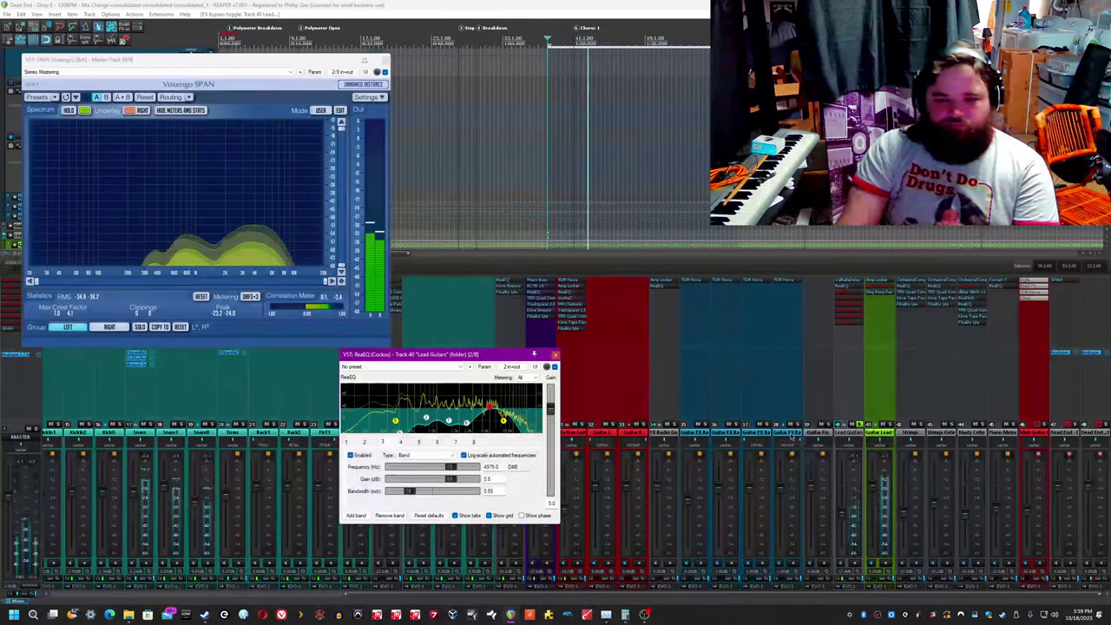
left_click(858, 464)
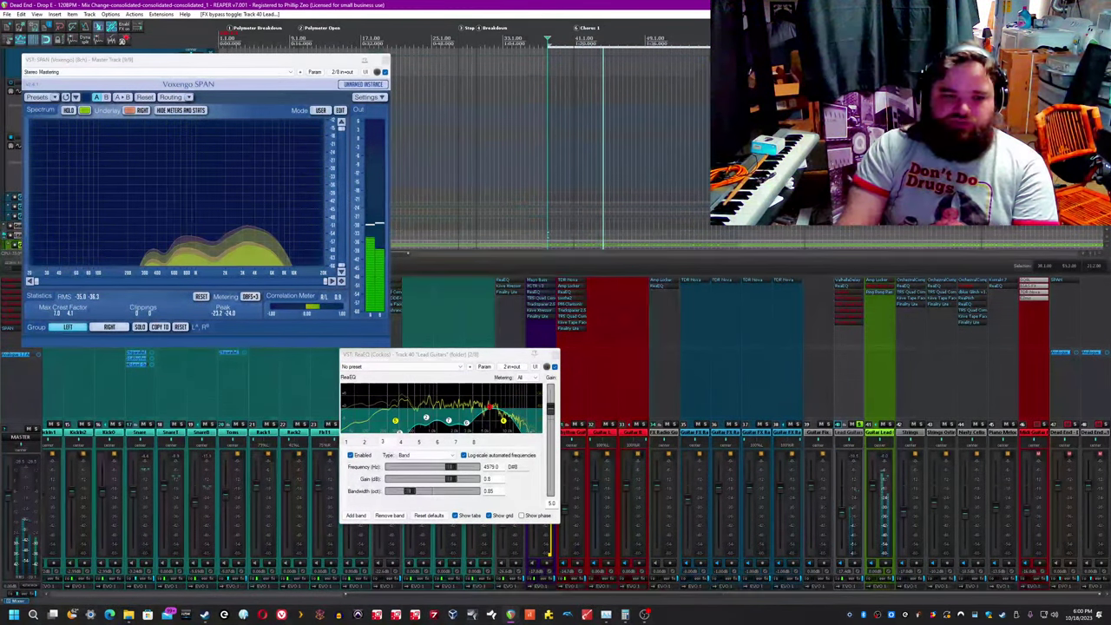
Step: Open soothe2 on the Lead Guitars folder, audition its delta signal, switch delta off and close the window
left_click(854, 296)
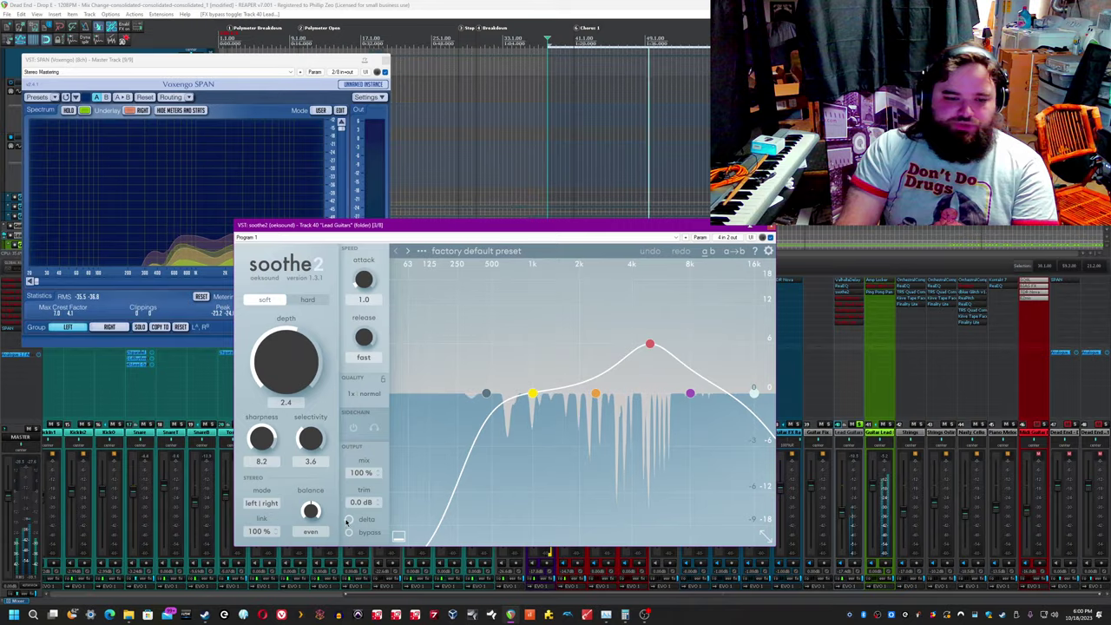
left_click(348, 519)
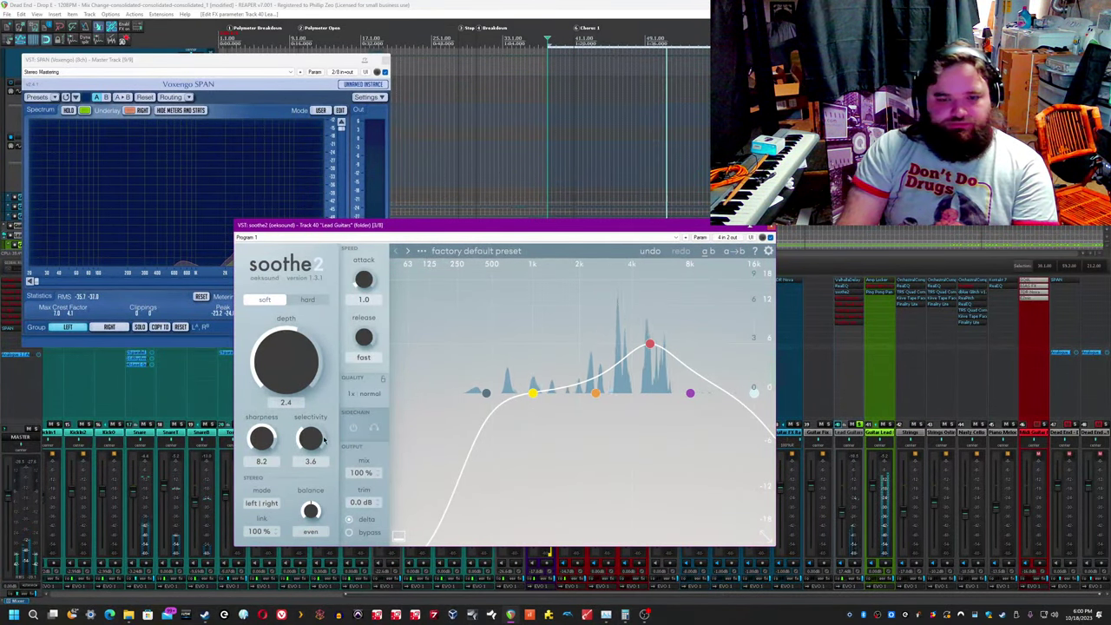
left_click(349, 519)
left_click(770, 225)
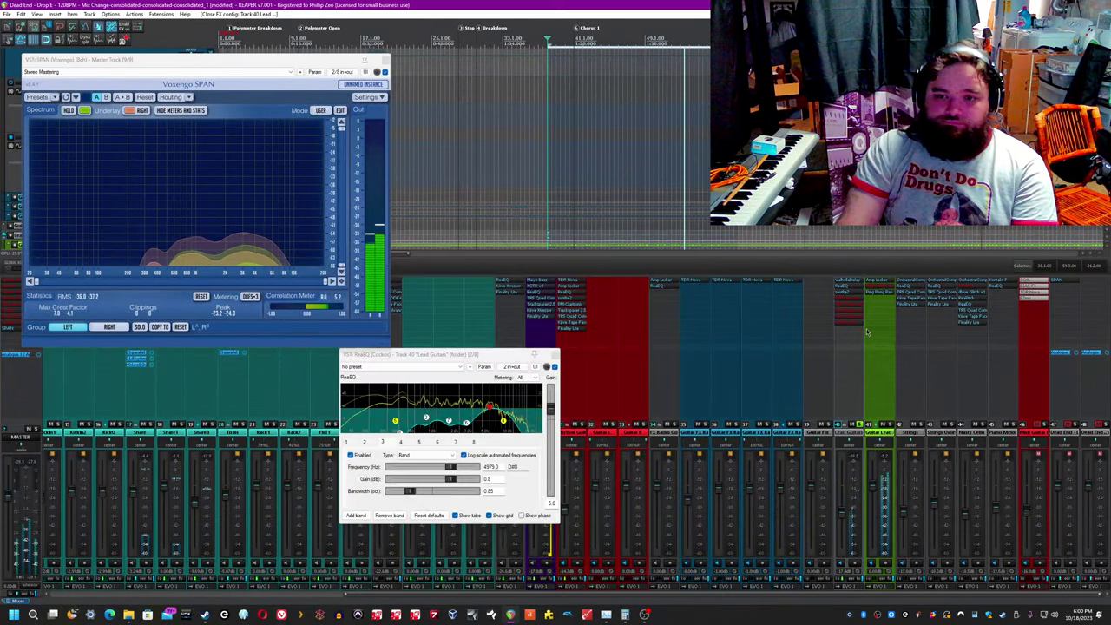
Step: Enable PM-Clarisonix on the Lead Guitars folder, view its settings in a repositioned window and close it
left_click(855, 299, "shift")
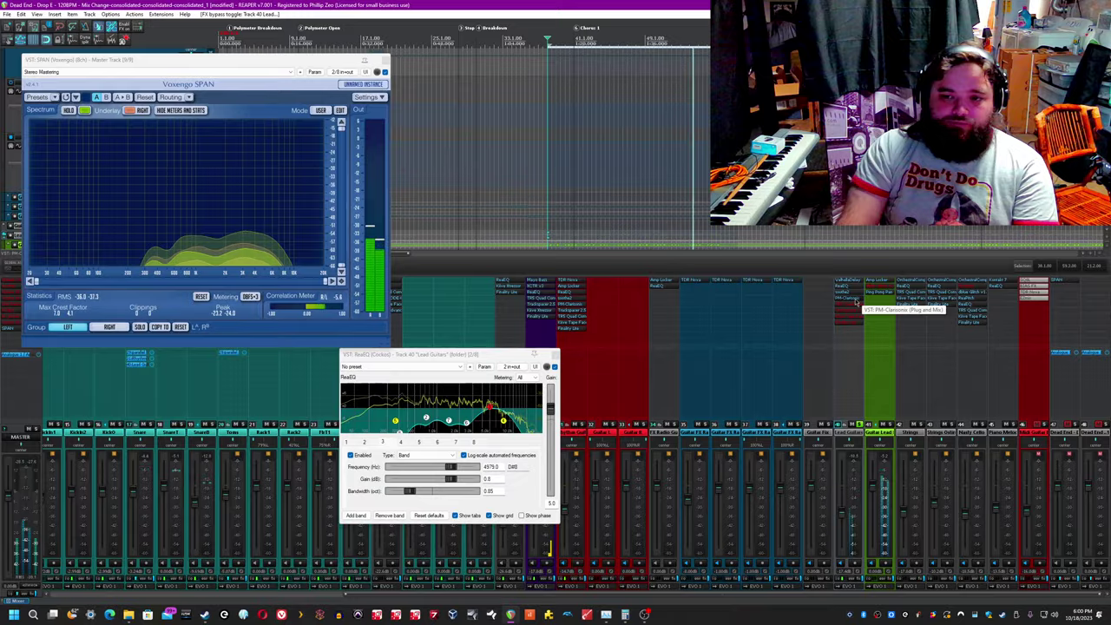
left_click(851, 307)
left_click_drag(524, 27, 577, 288)
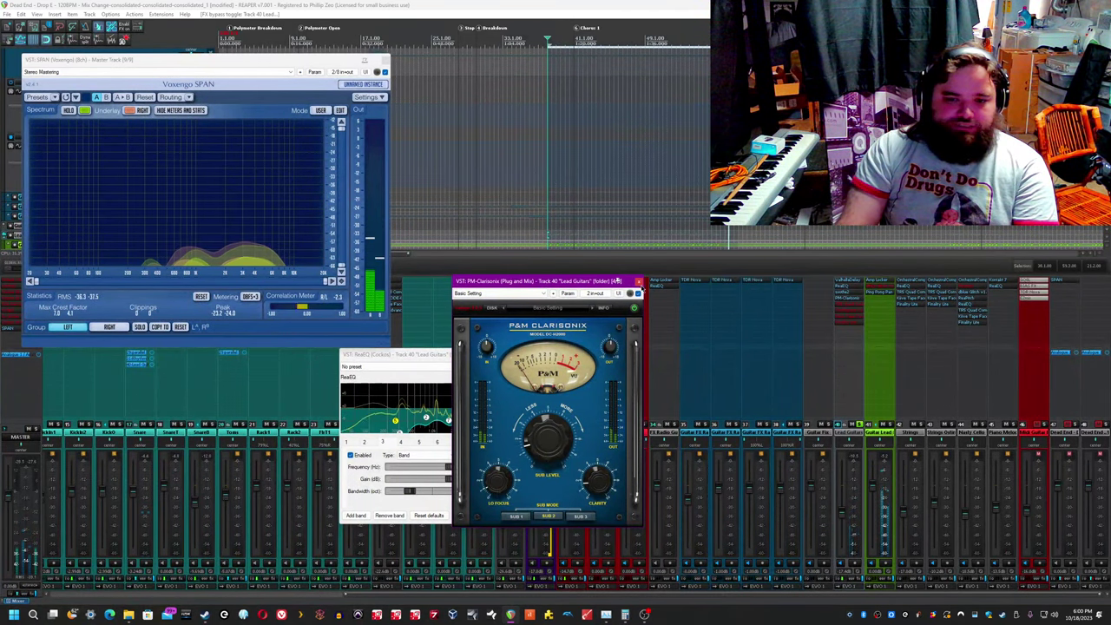
left_click(639, 282)
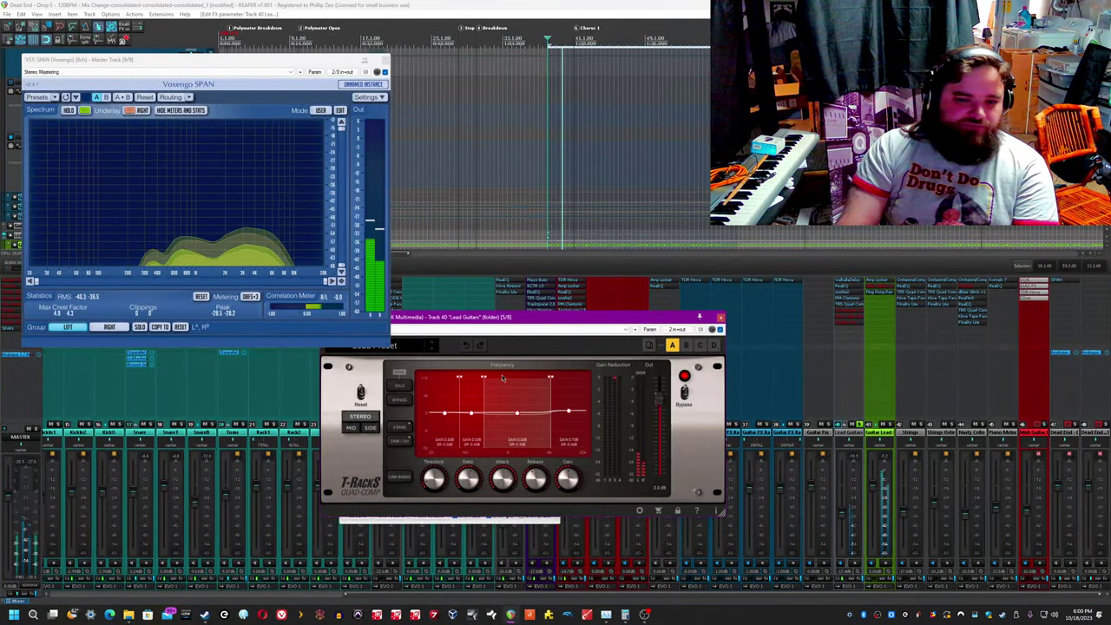
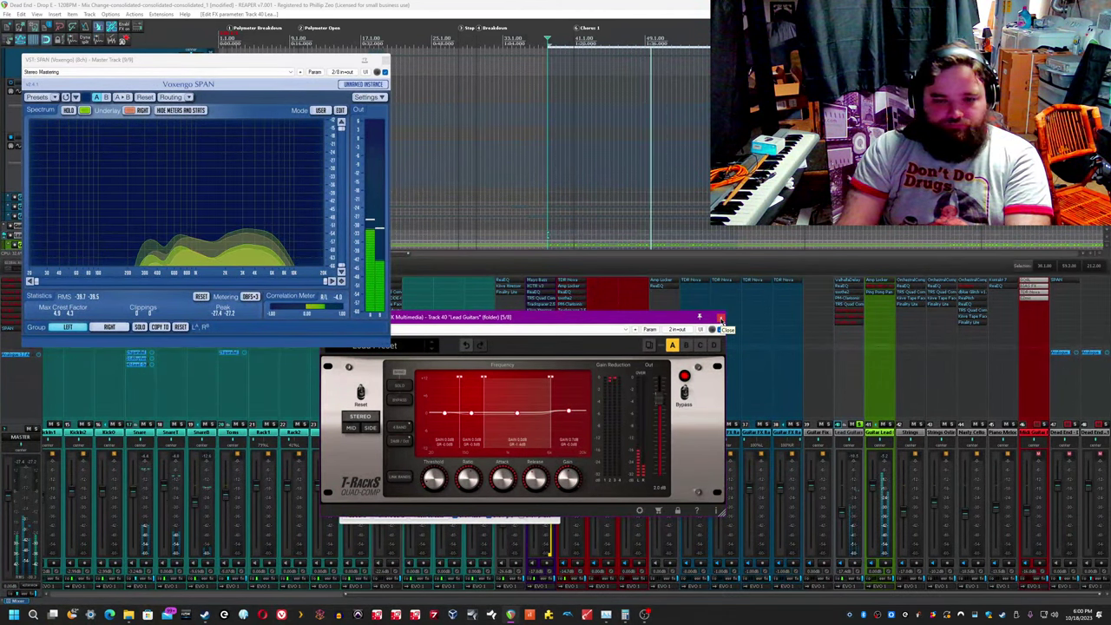
Step: Toggle the T-RackS Quad Comp bypass on the Lead Guitars folder to compare the sound and close its window
left_click(715, 329)
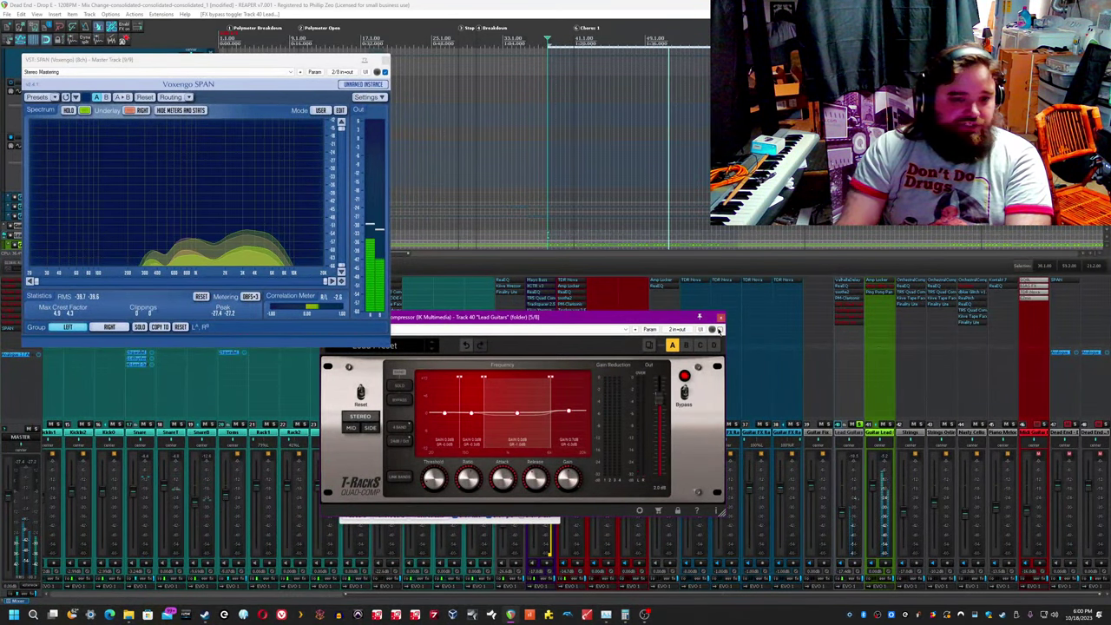
left_click(720, 317)
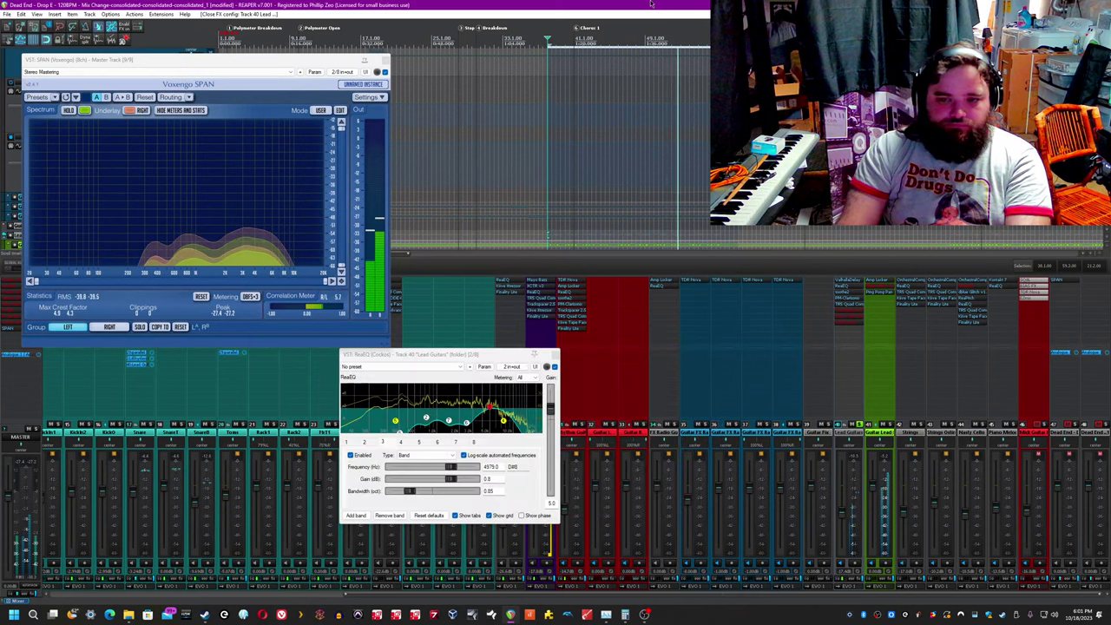
Step: Close the ReaEQ window, enable Trackspacer 2.5 on the Lead Guitars folder, check its Advanced Panel during playback and close it
left_click(553, 355)
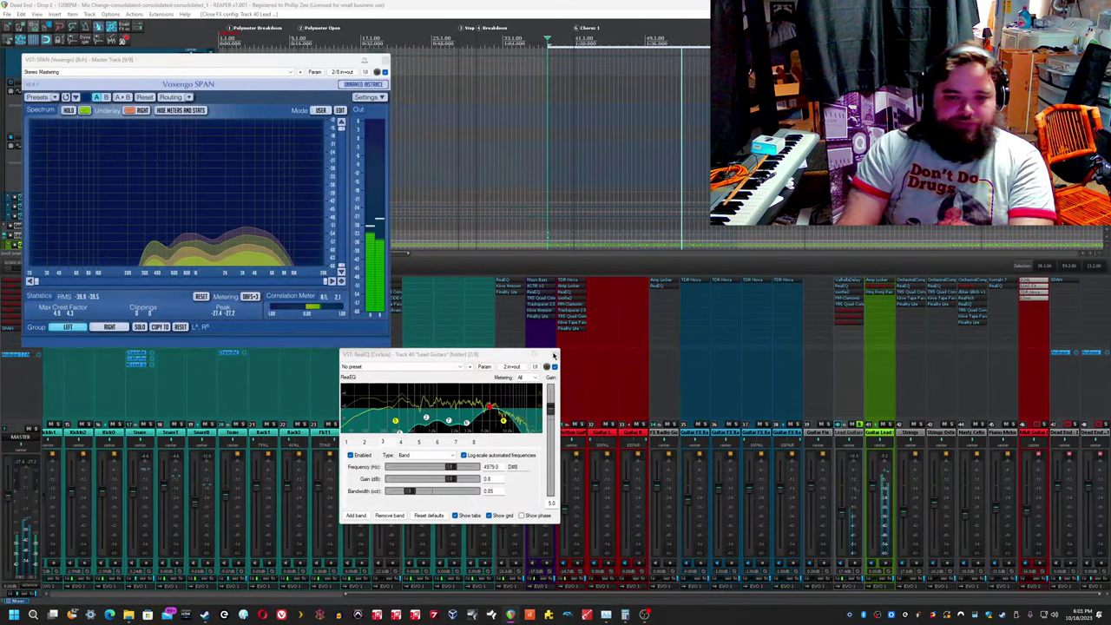
left_click(854, 313, "shift")
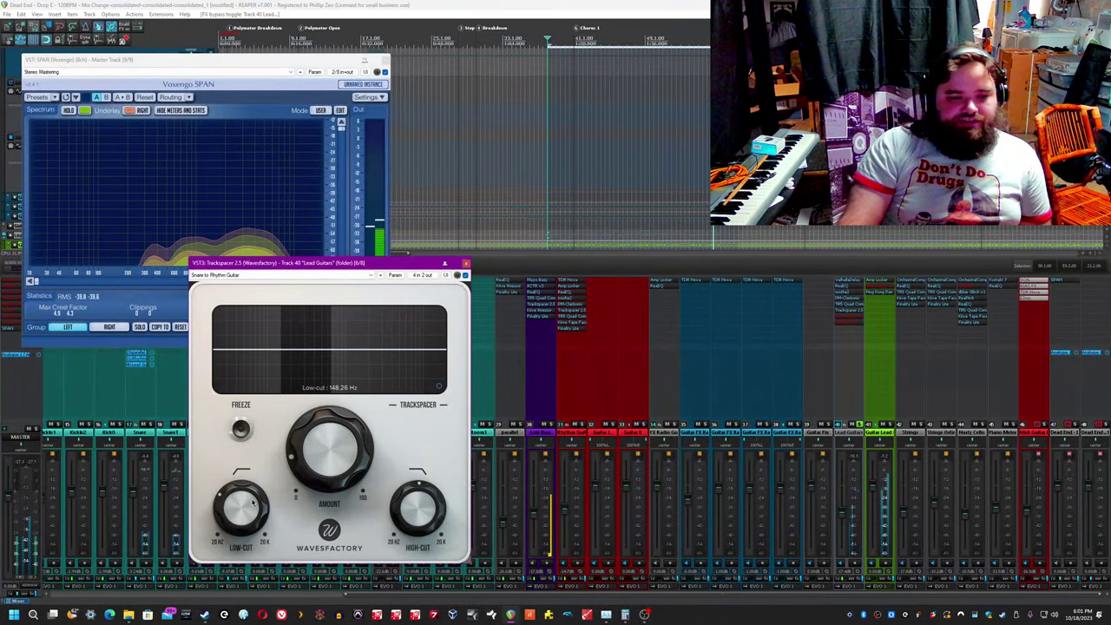
left_click(440, 386)
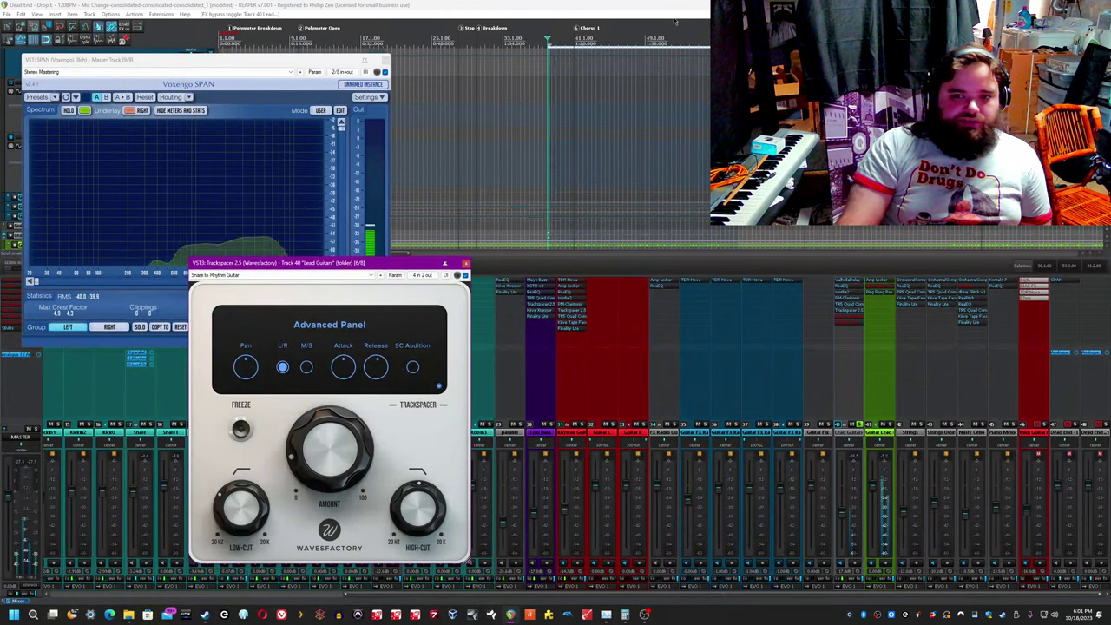
left_click(439, 386)
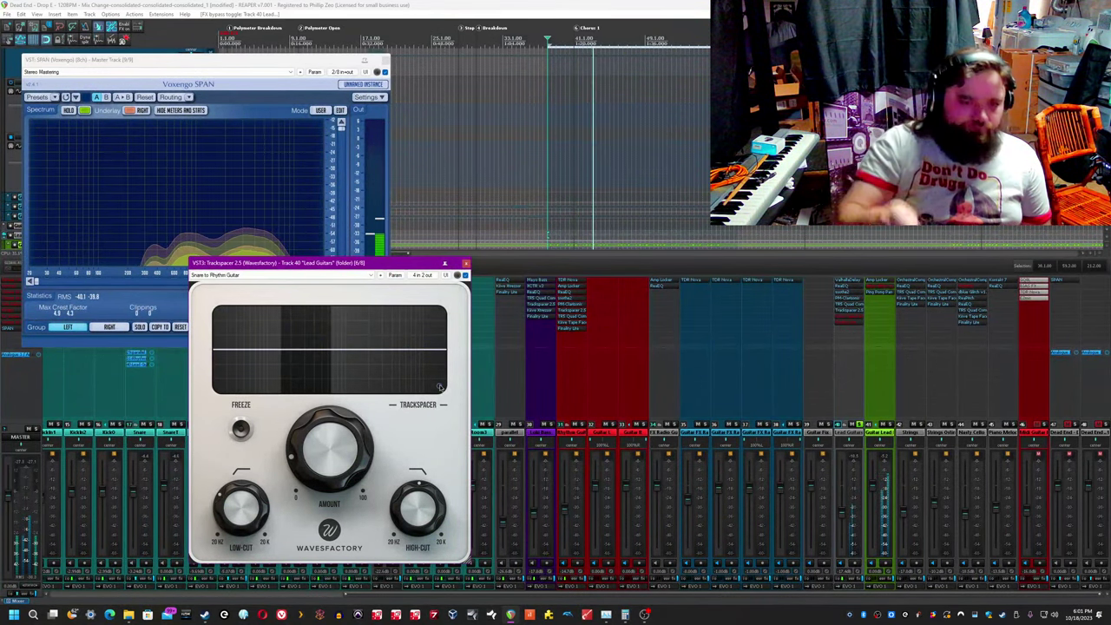
left_click(424, 3)
key("space")
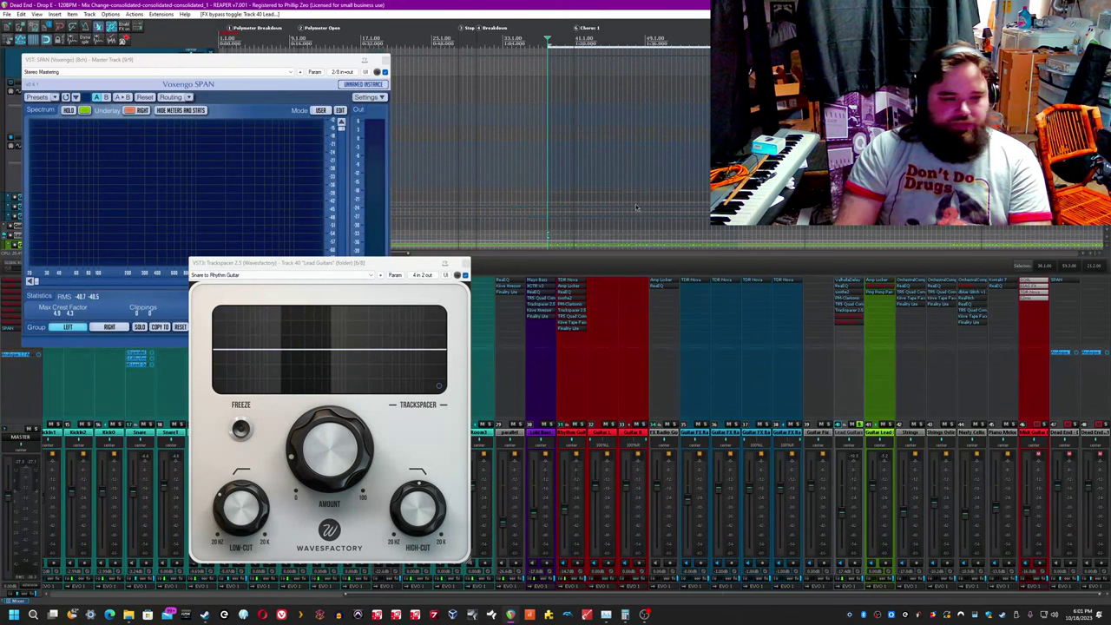
left_click(465, 263)
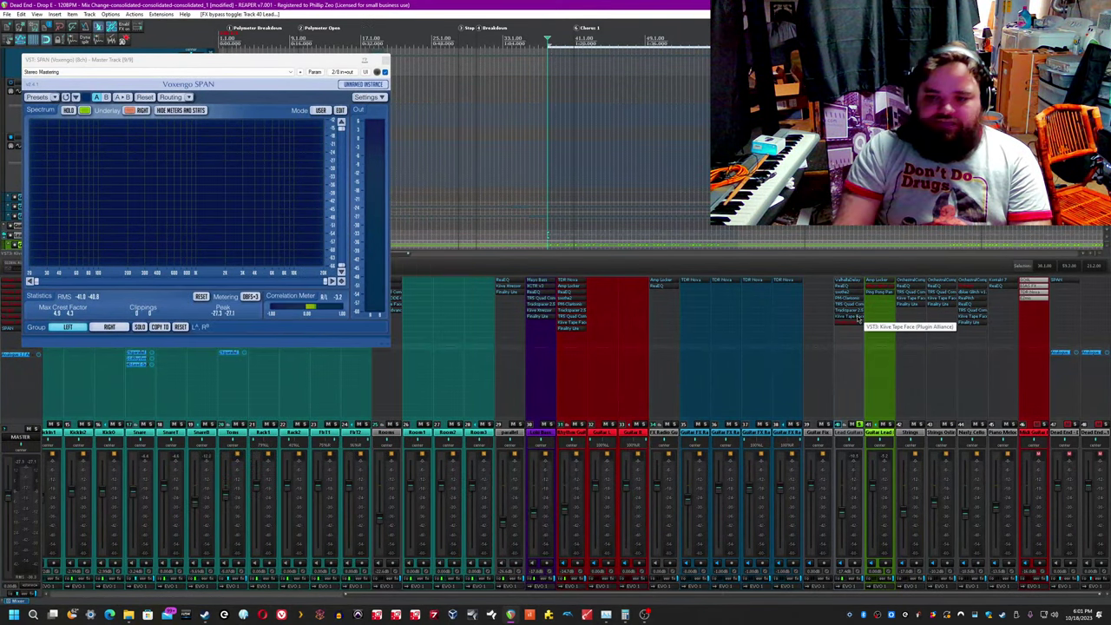
Step: Audition Kiive Tape Face on the Lead Guitars folder, leave it enabled and close its window
left_click(849, 315)
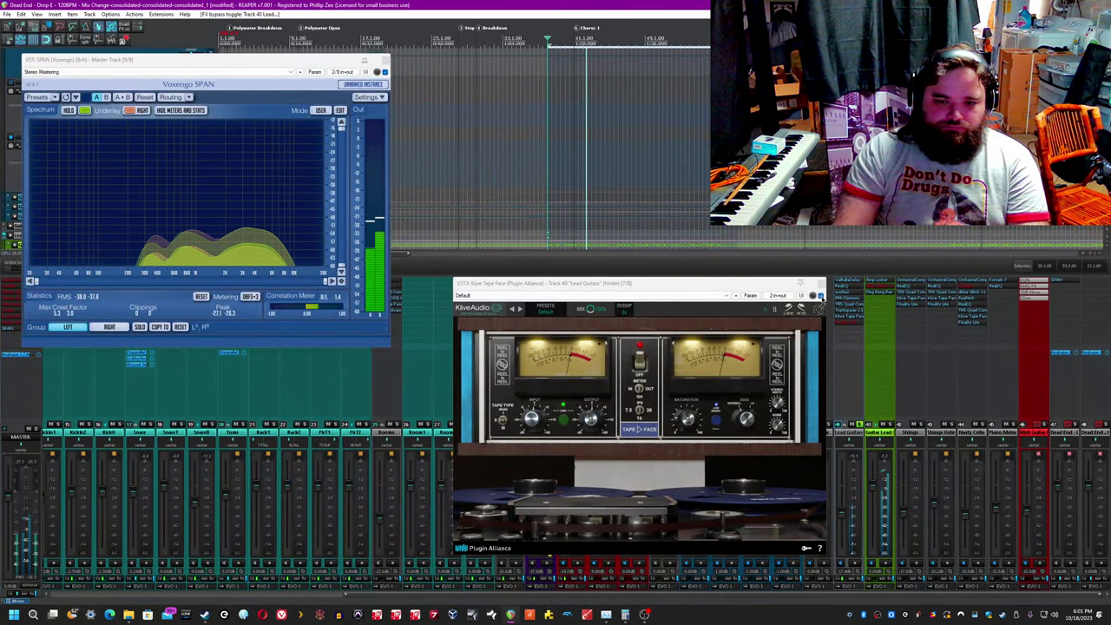
left_click(821, 296)
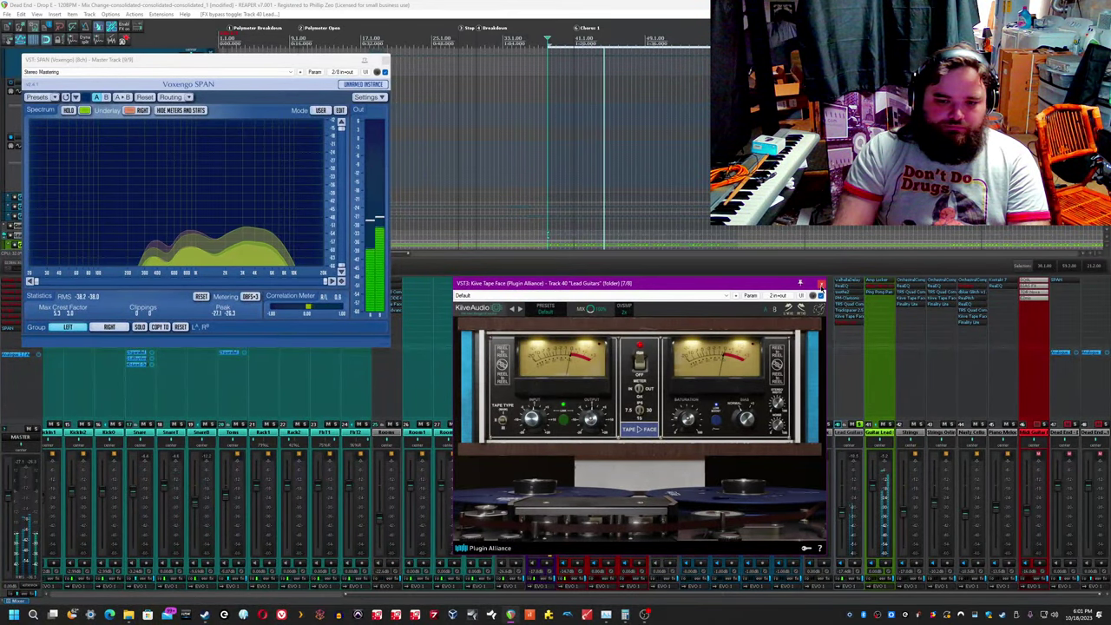
left_click(821, 284)
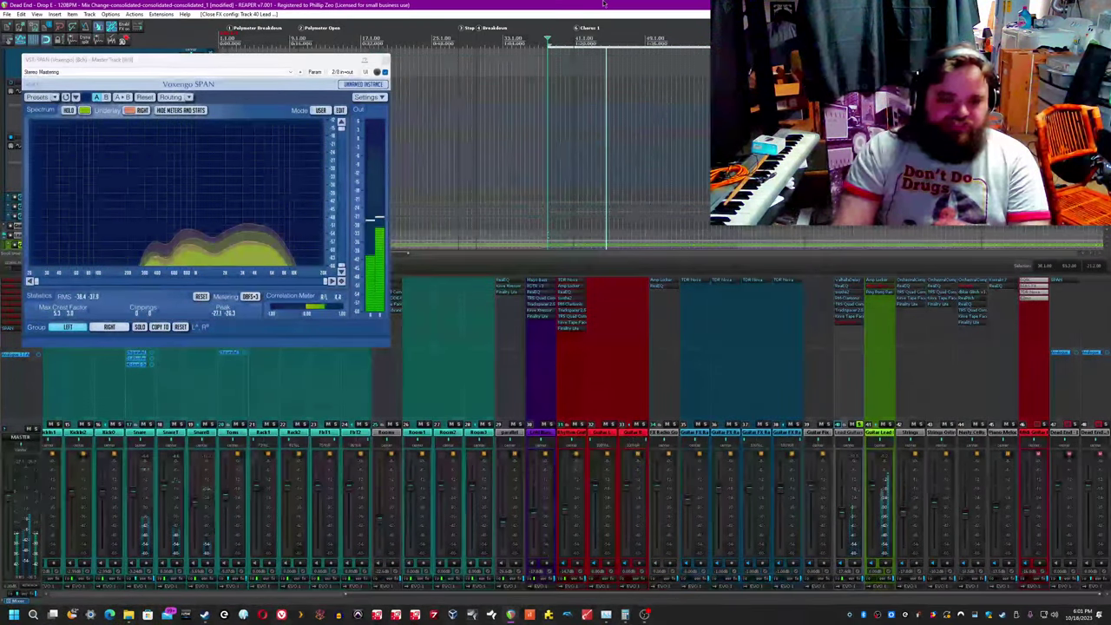
Step: Enable Finality Lite on the Lead Guitars folder, reset the track's peak meter to check the level and close the limiter's window
left_click(851, 322)
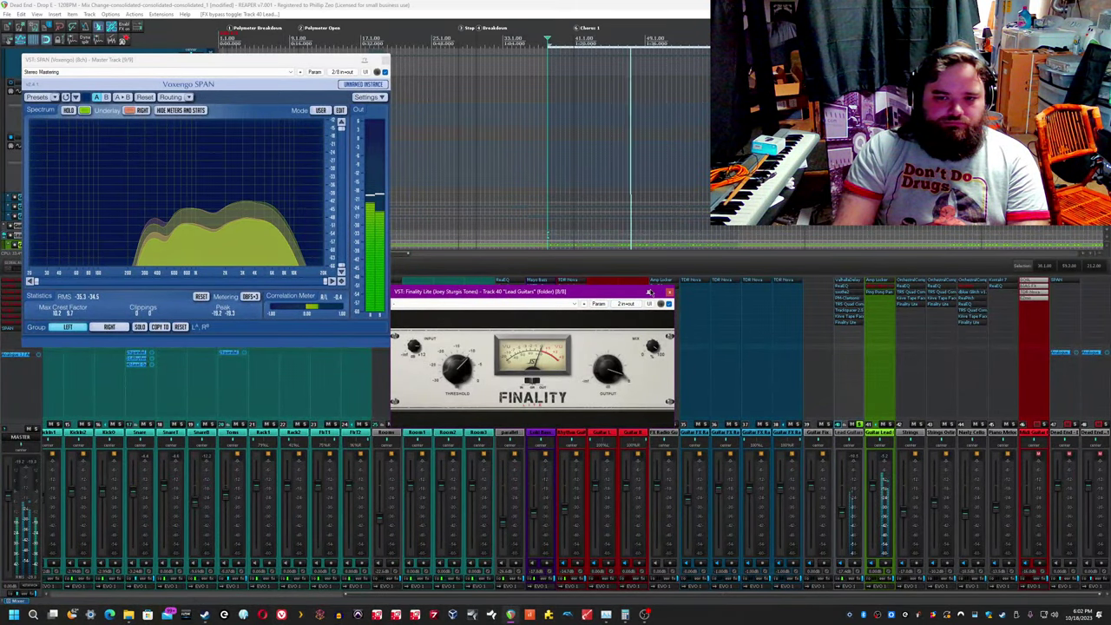
left_click(855, 462)
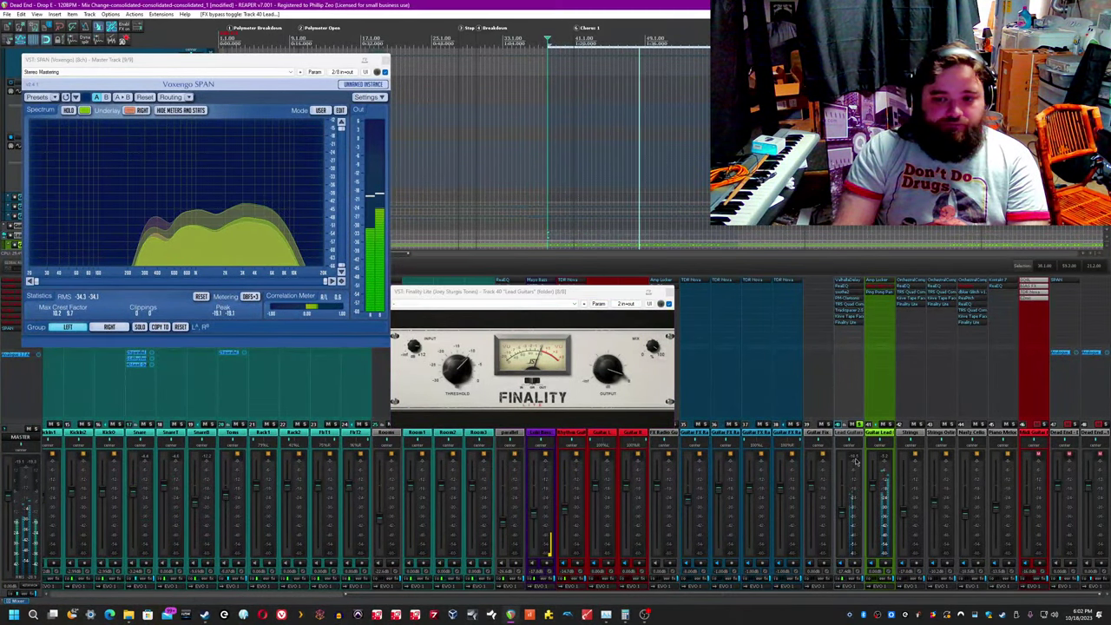
left_click(593, 296)
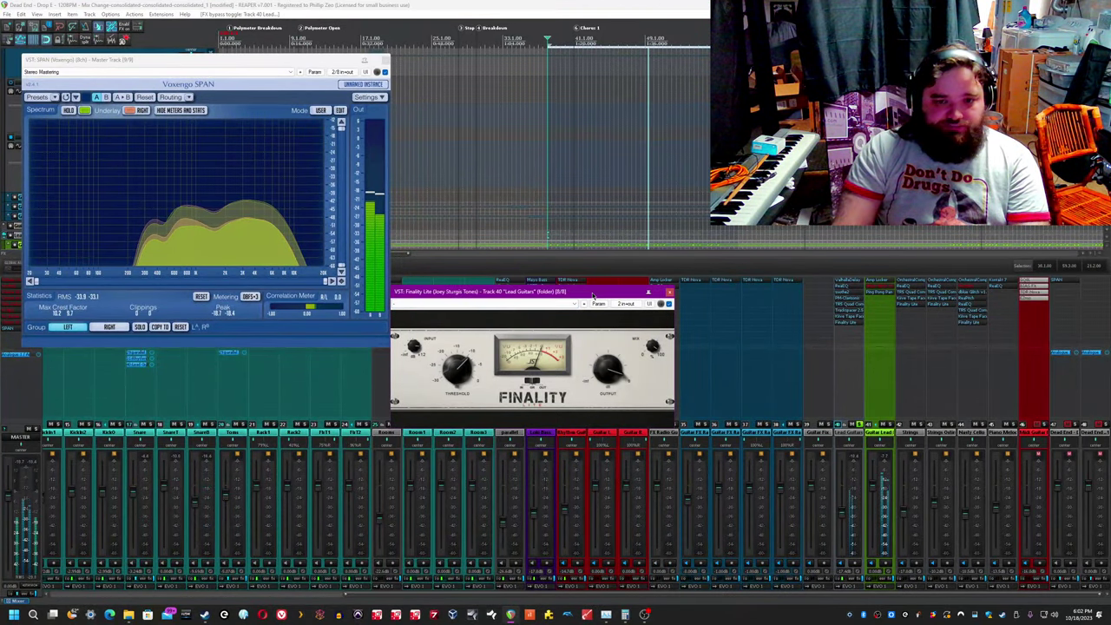
left_click_drag(594, 296, 593, 344)
left_click(670, 340)
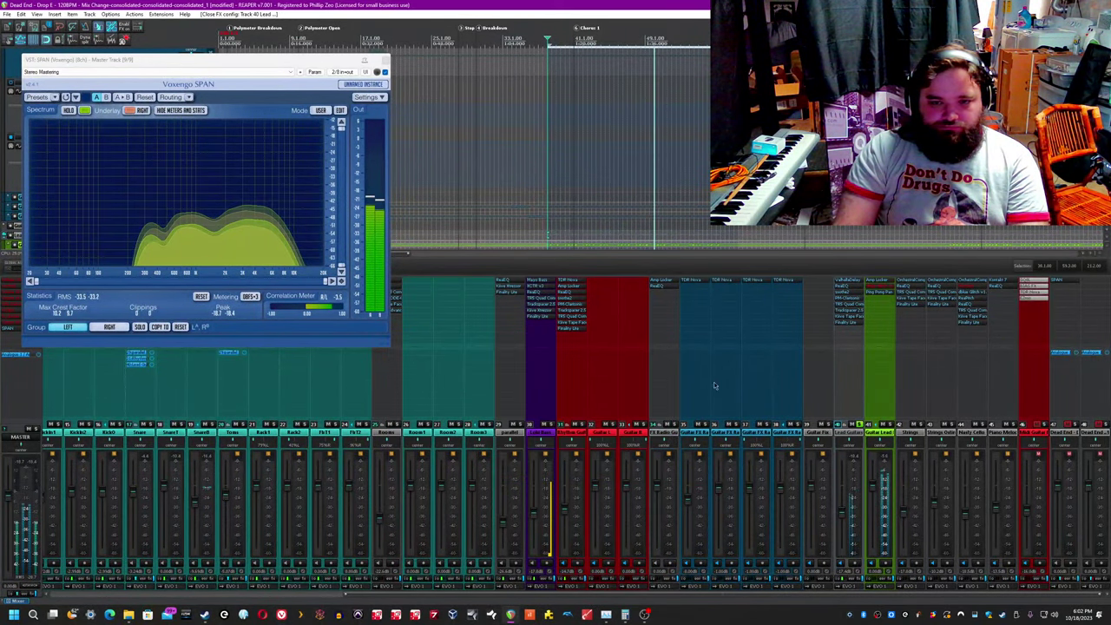
Step: Unsolo the Lead Guitars folder and switch its whole effects chain off and on to compare it in the full mix
left_click(859, 425)
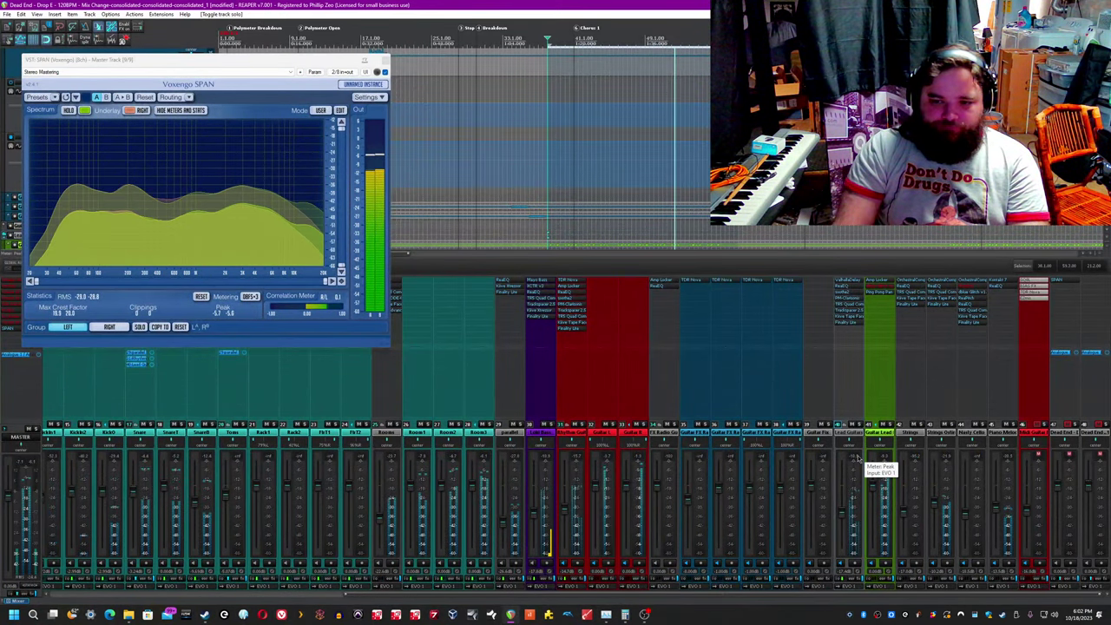
left_click(866, 579)
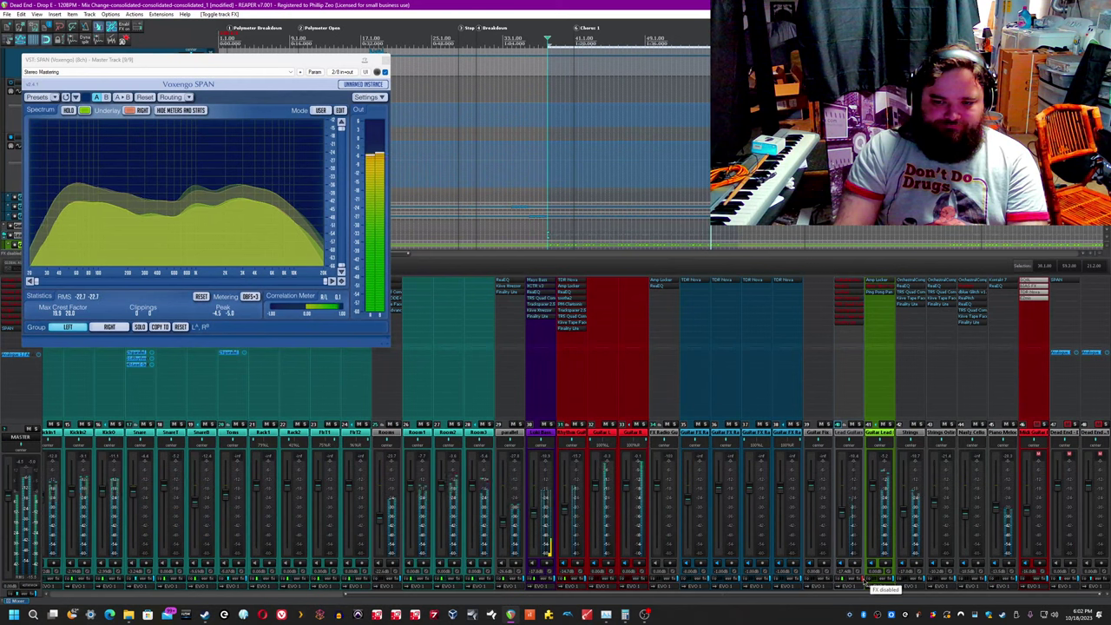
left_click(865, 580)
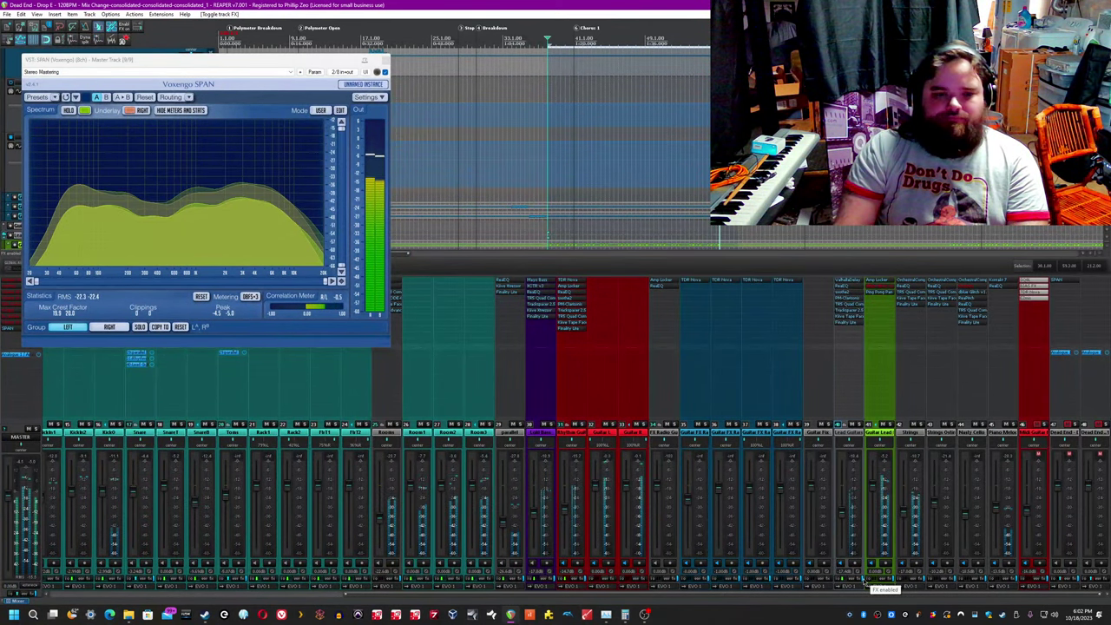
Step: Solo the Lead Guitars folder and compare its sound with the whole effects chain disabled and enabled
left_click(859, 424)
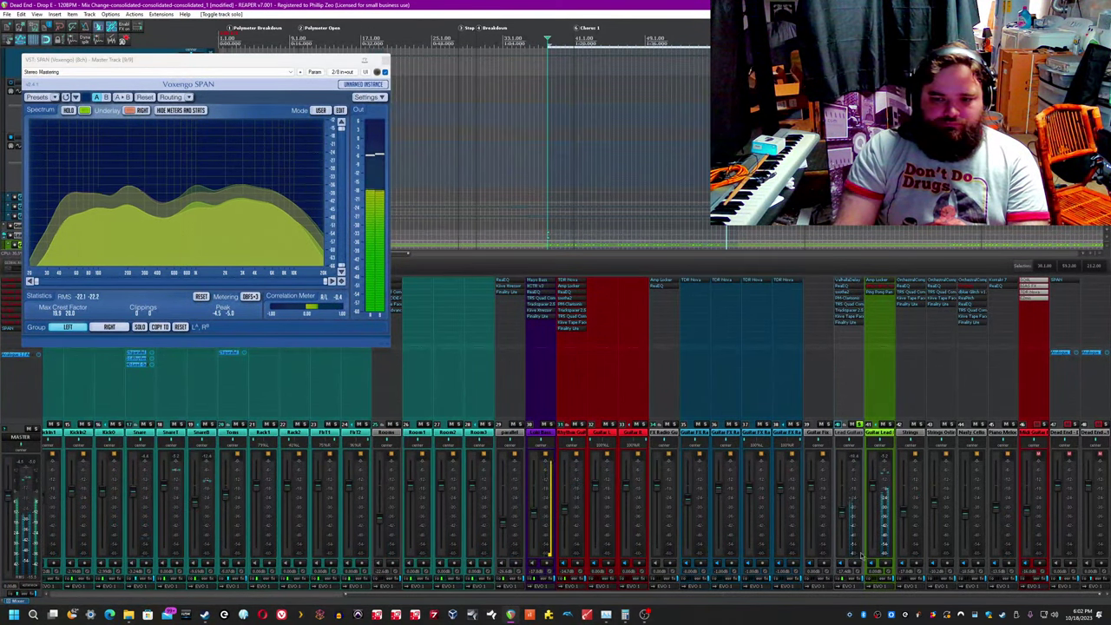
left_click(866, 582)
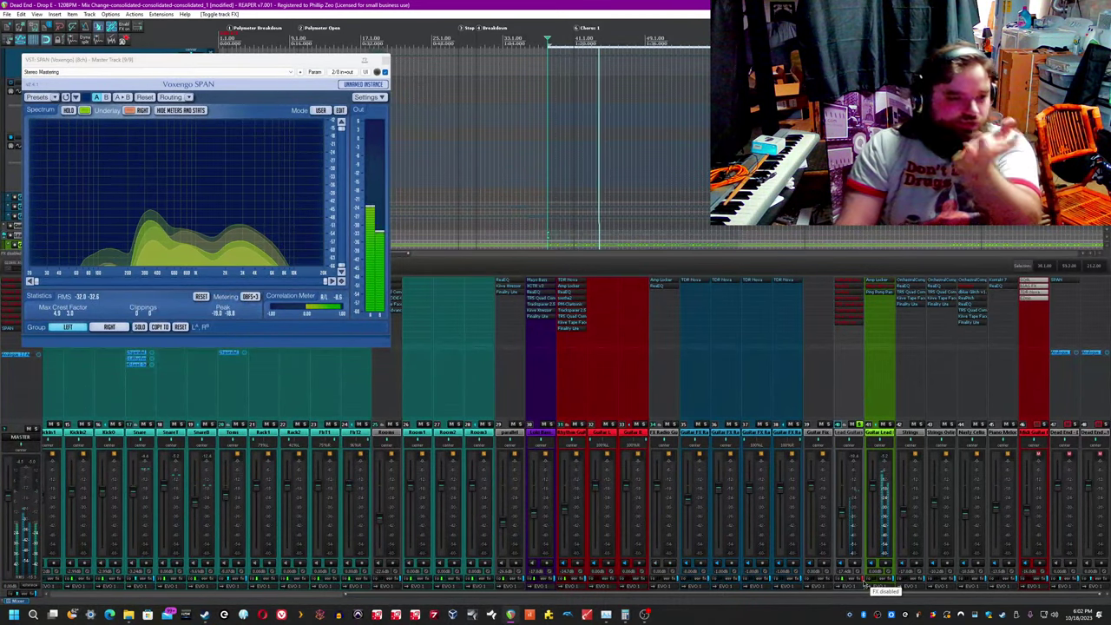
left_click(872, 587)
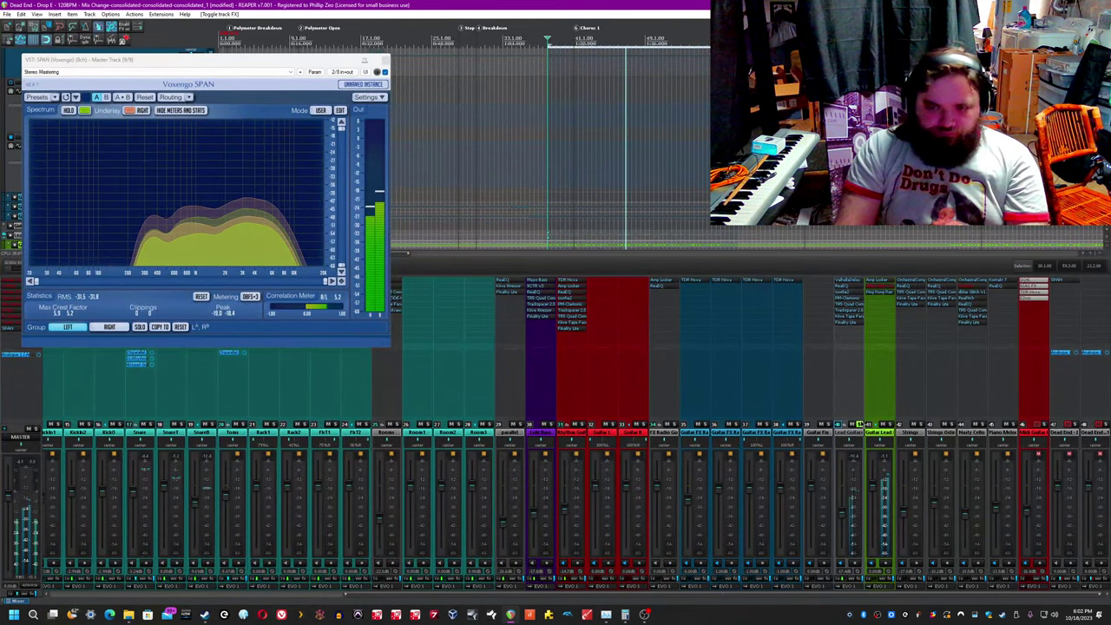
Step: Solo the Strings track instead of Lead Guitars, open its ReaEQ and bypass it along with the effects after it
left_click(860, 425)
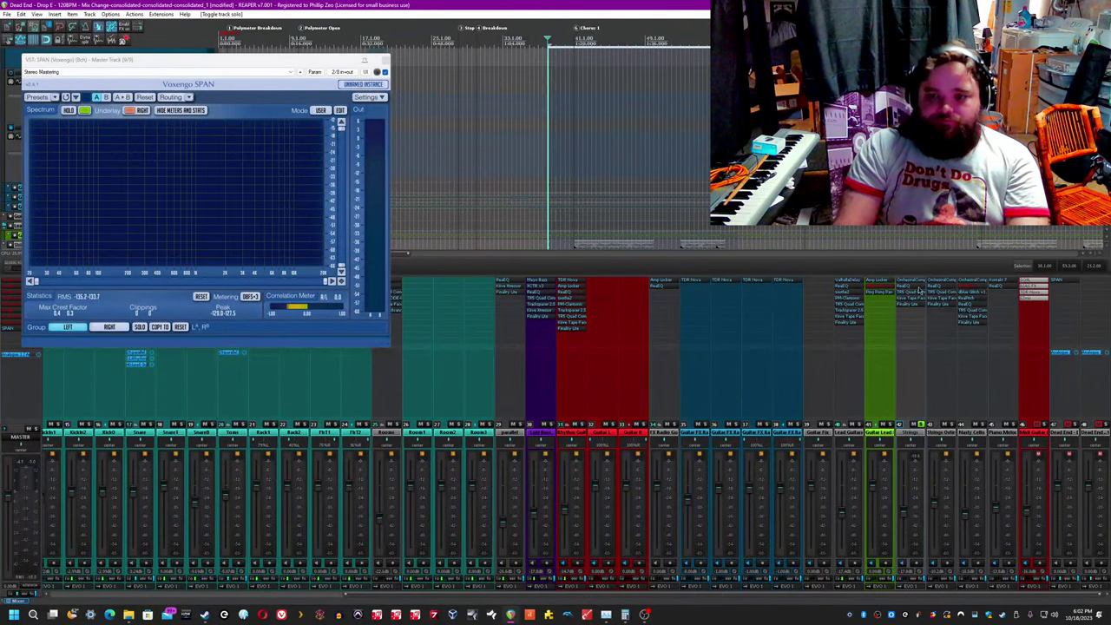
left_click(910, 293)
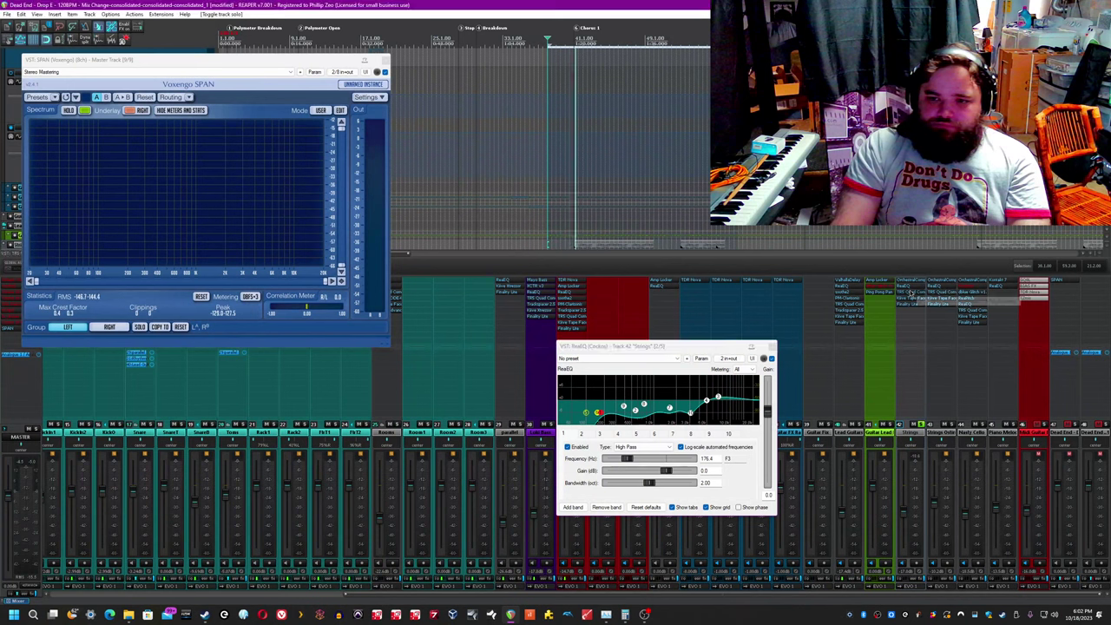
left_click(909, 287, "shift")
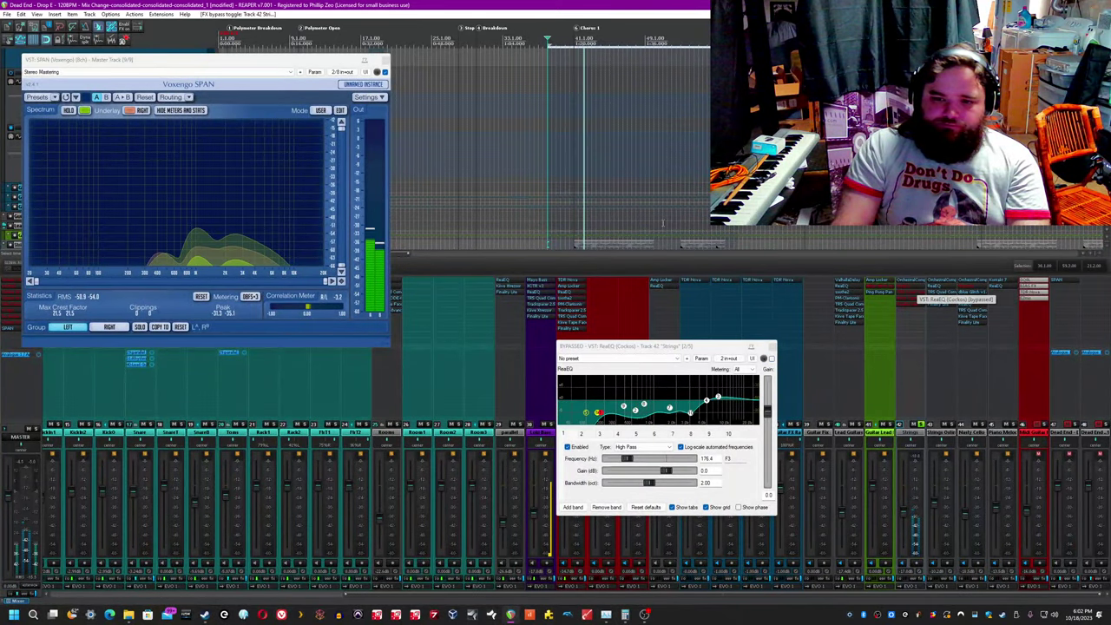
Step: Move playback to the start of Chorus 1, make a time selection there and re-enable ReaEQ on the Strings track
scroll(626, 143, "up", 2)
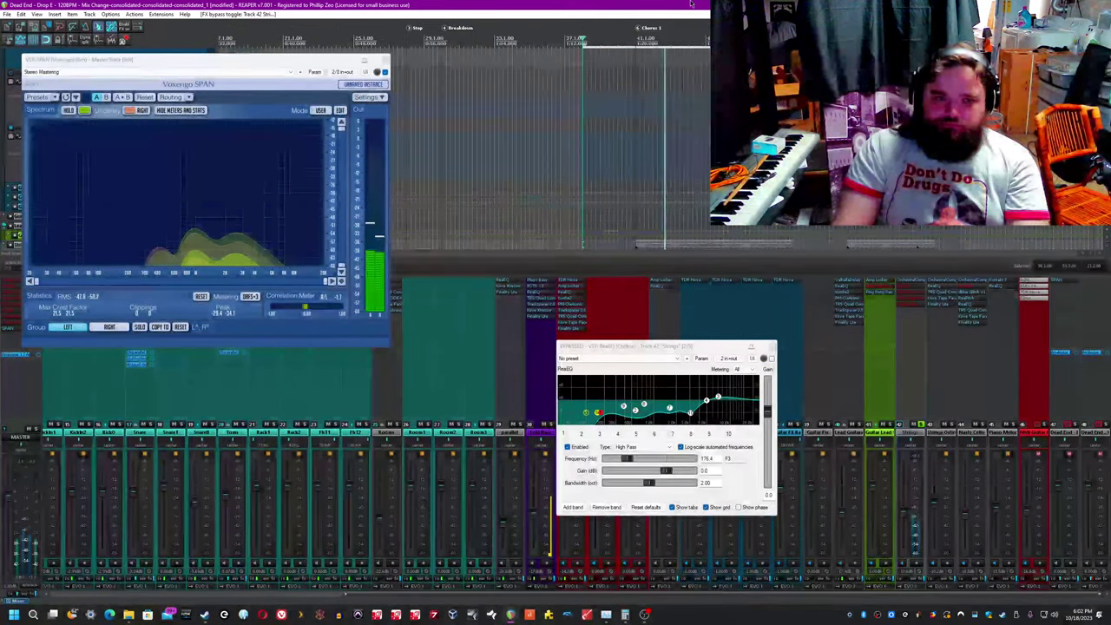
double_click(640, 40)
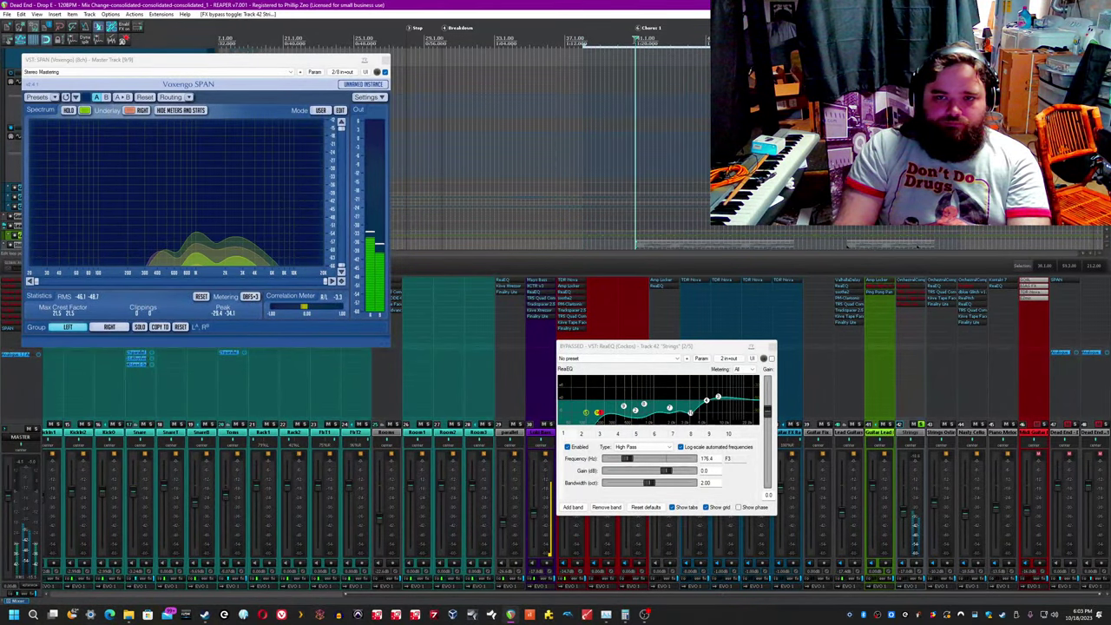
left_click_drag(868, 40, 940, 40)
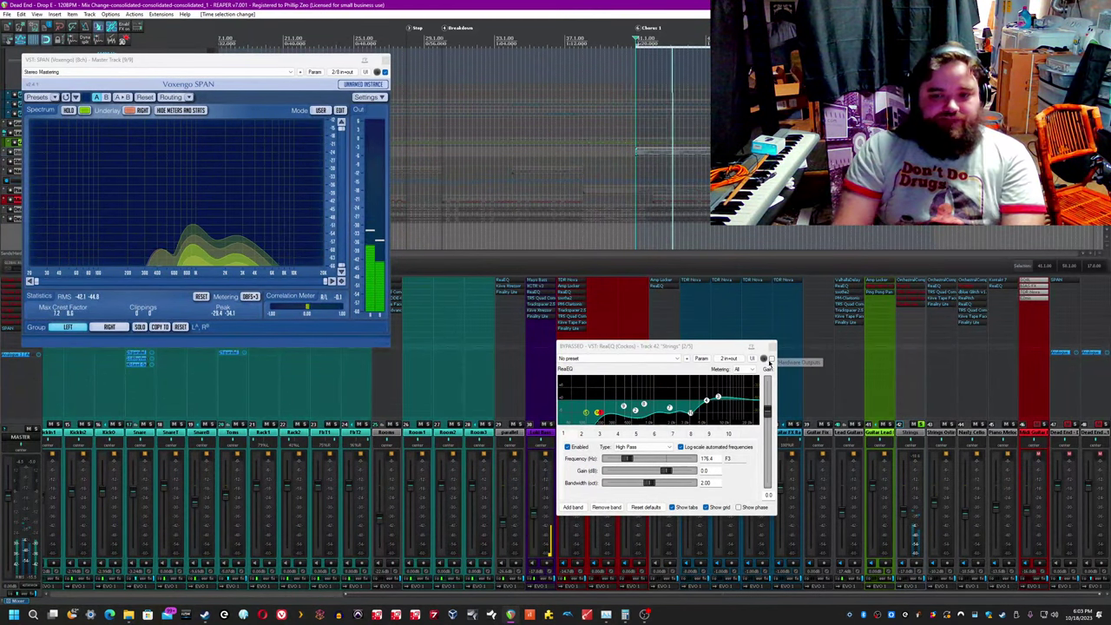
left_click(771, 358)
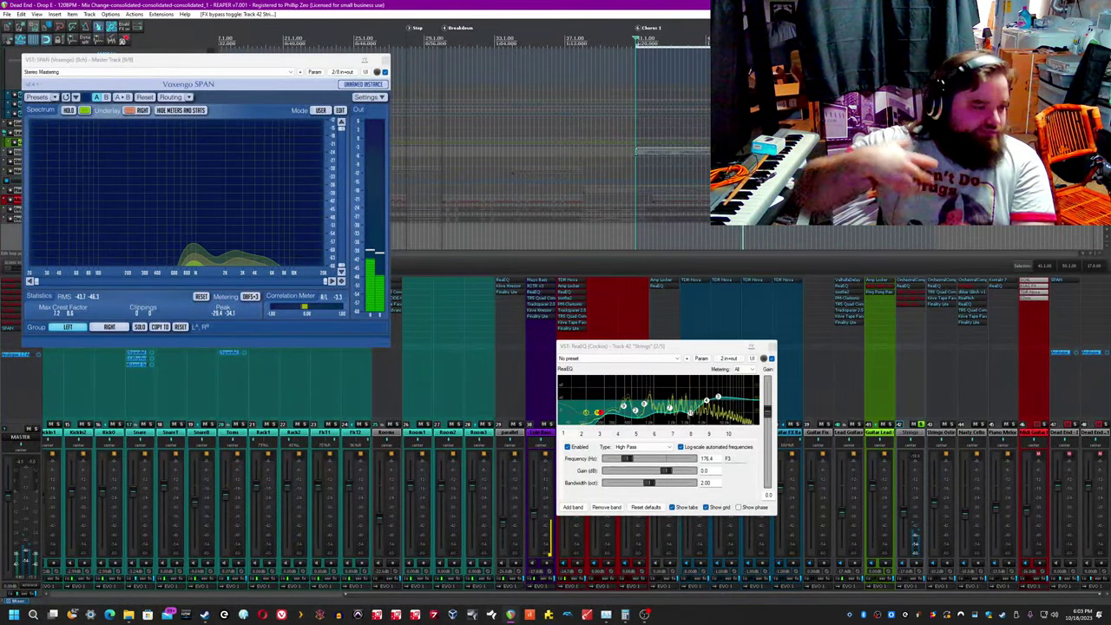
Step: Enable the T-RackS Quad Comp on the Strings track, replay Chorus 1 to examine its compression, and close both effect windows
left_click(912, 298)
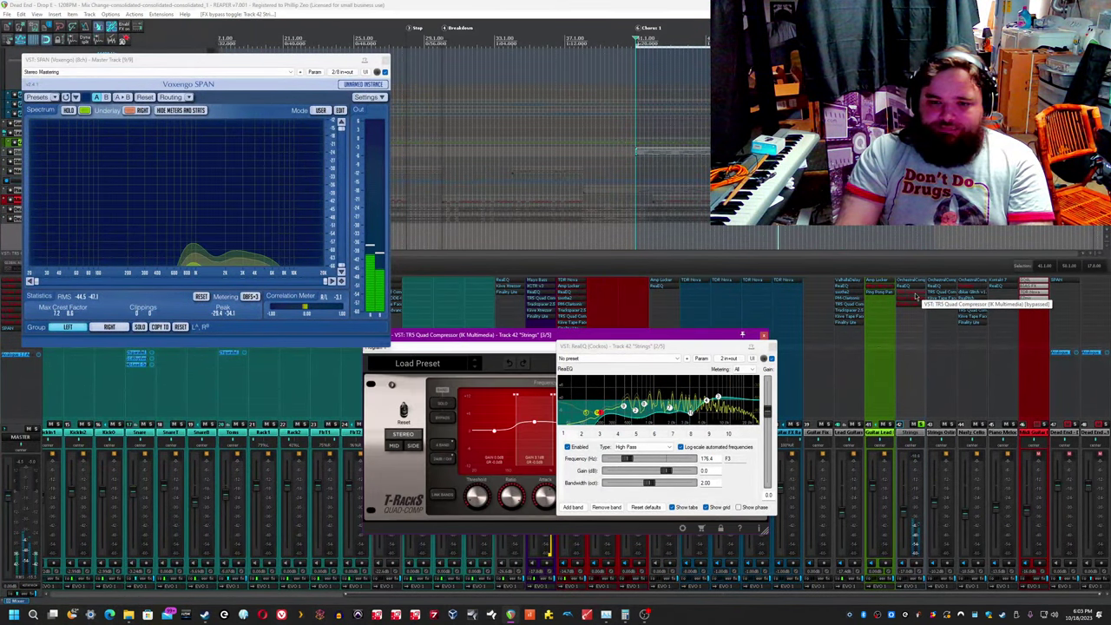
left_click(721, 335)
left_click_drag(720, 336, 716, 330)
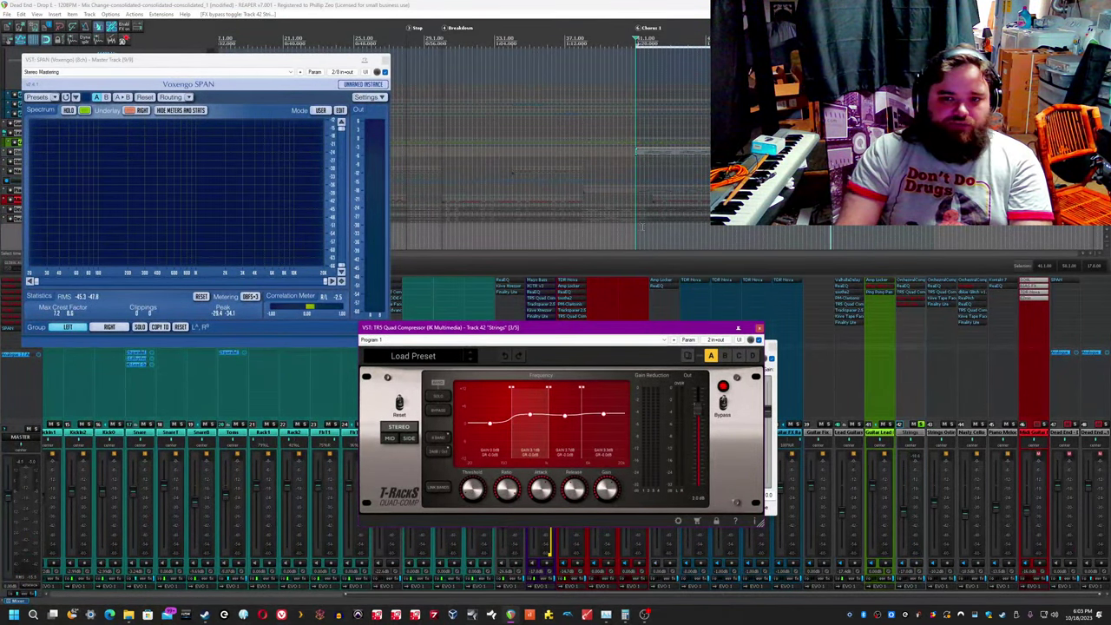
left_click(642, 228)
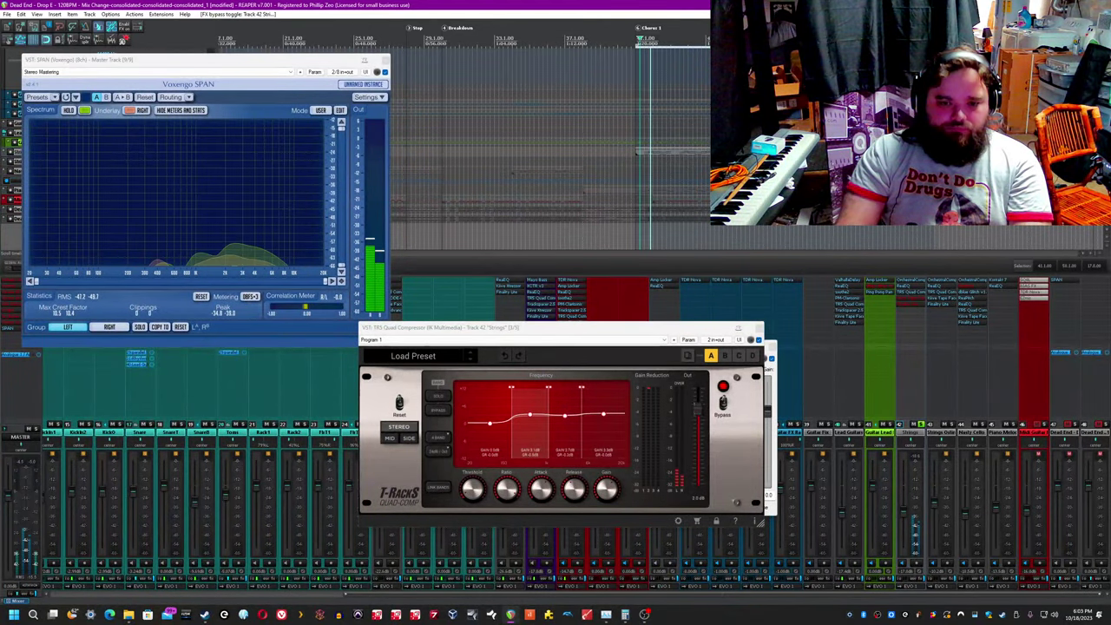
key("ctrl+s")
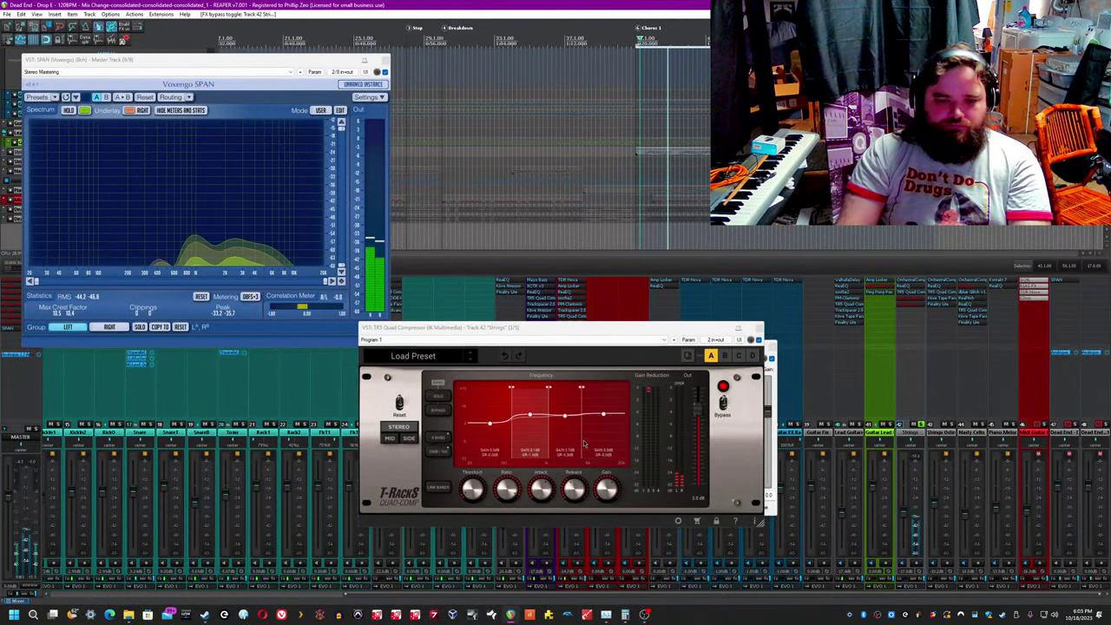
left_click(759, 328)
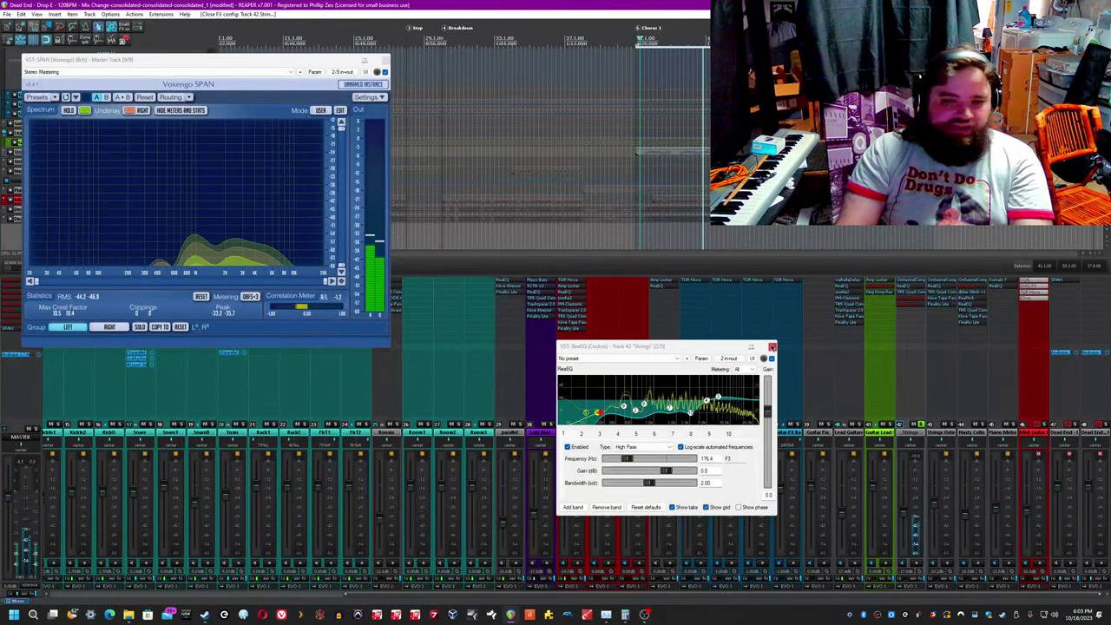
left_click(772, 348)
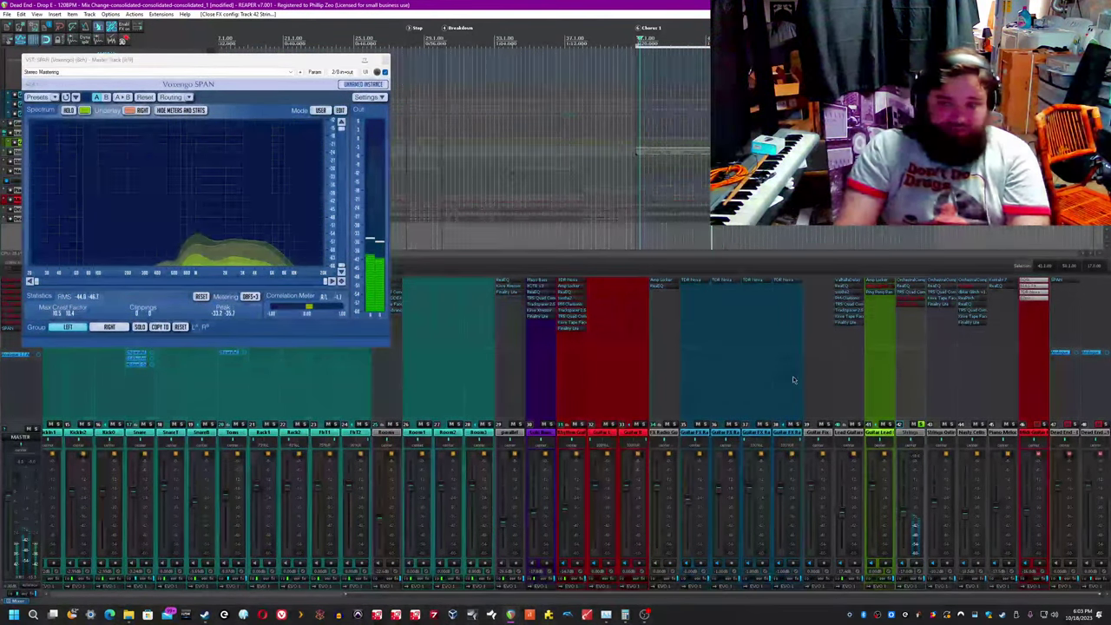
Step: Enable Kiive Tape Face on the Strings track and solo the Lead Guitars folder alongside it
left_click(918, 303)
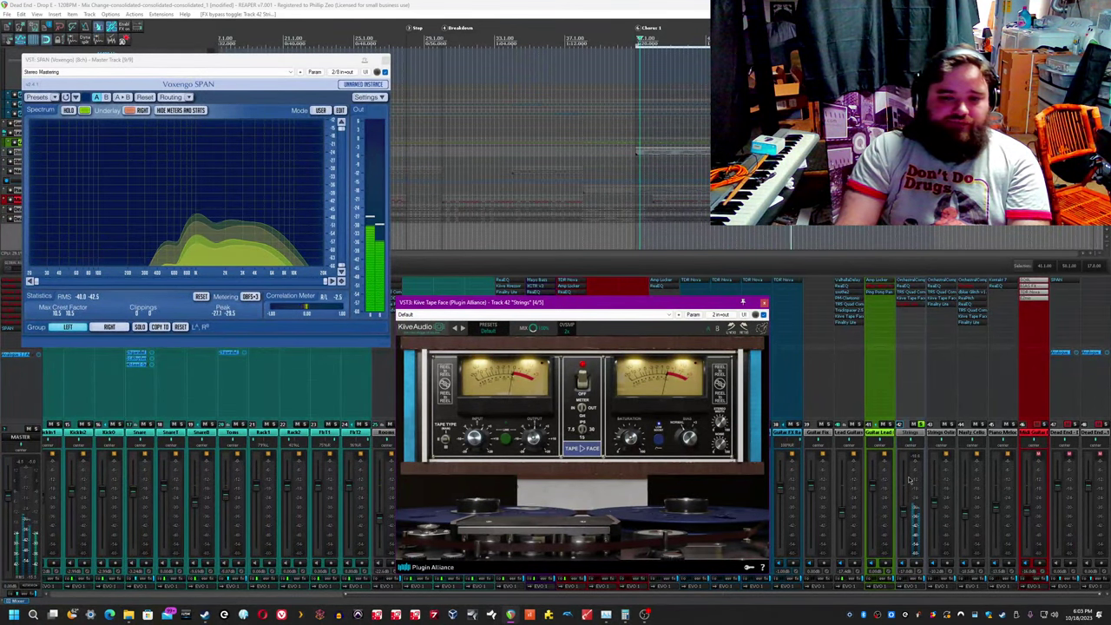
left_click(632, 4)
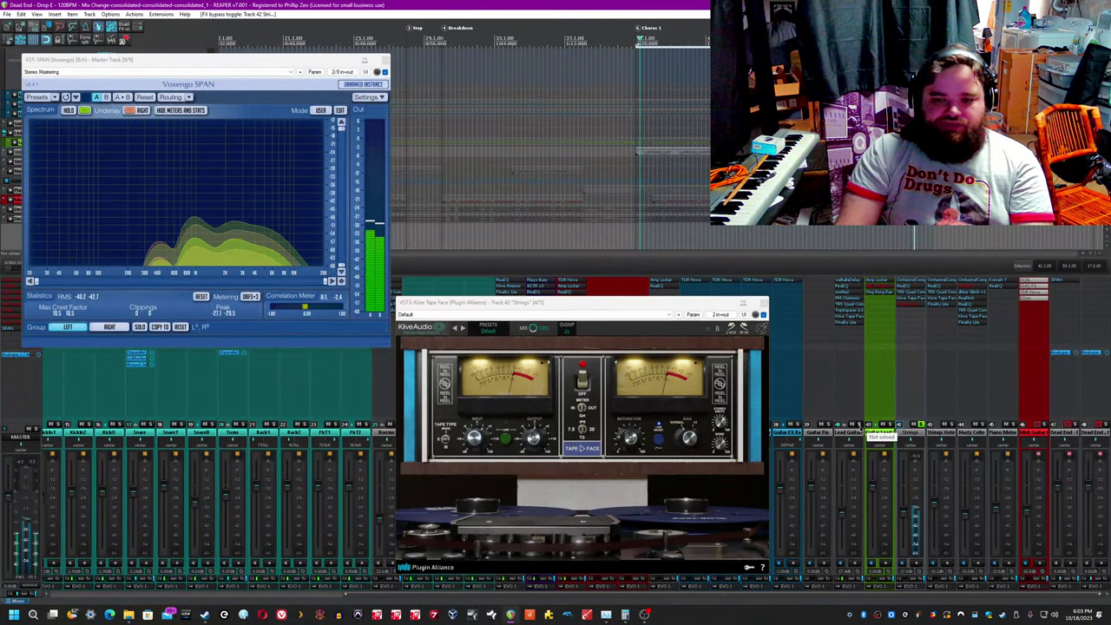
left_click(877, 426)
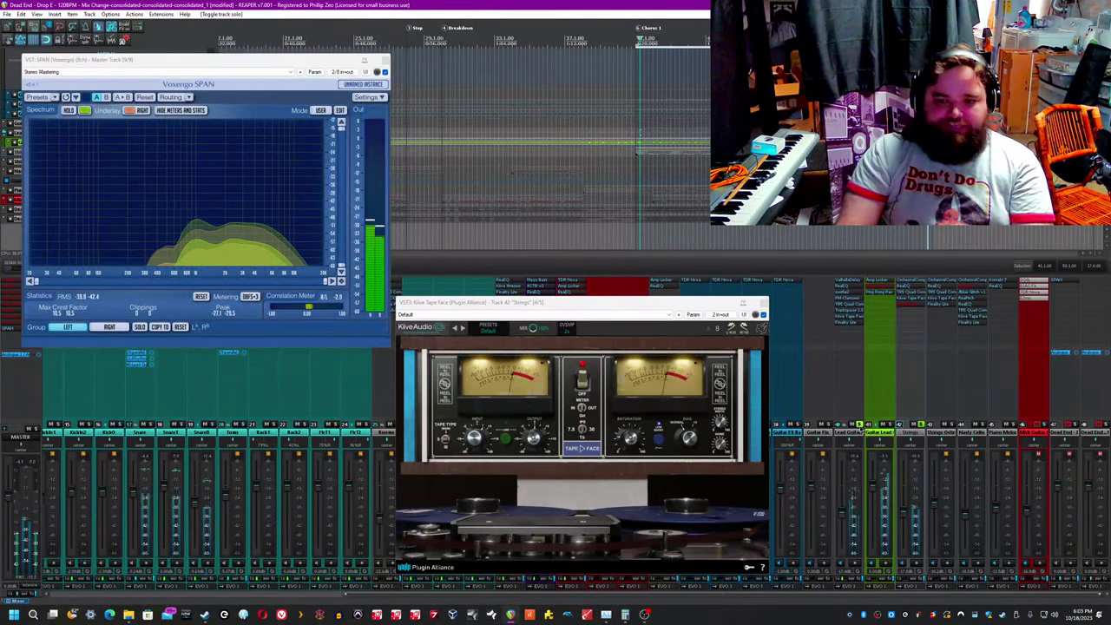
Step: Compare the Strings track with Kiive Tape Face bypassed and re-enabled during playback, and open its Finality Lite
left_click(917, 301, "shift")
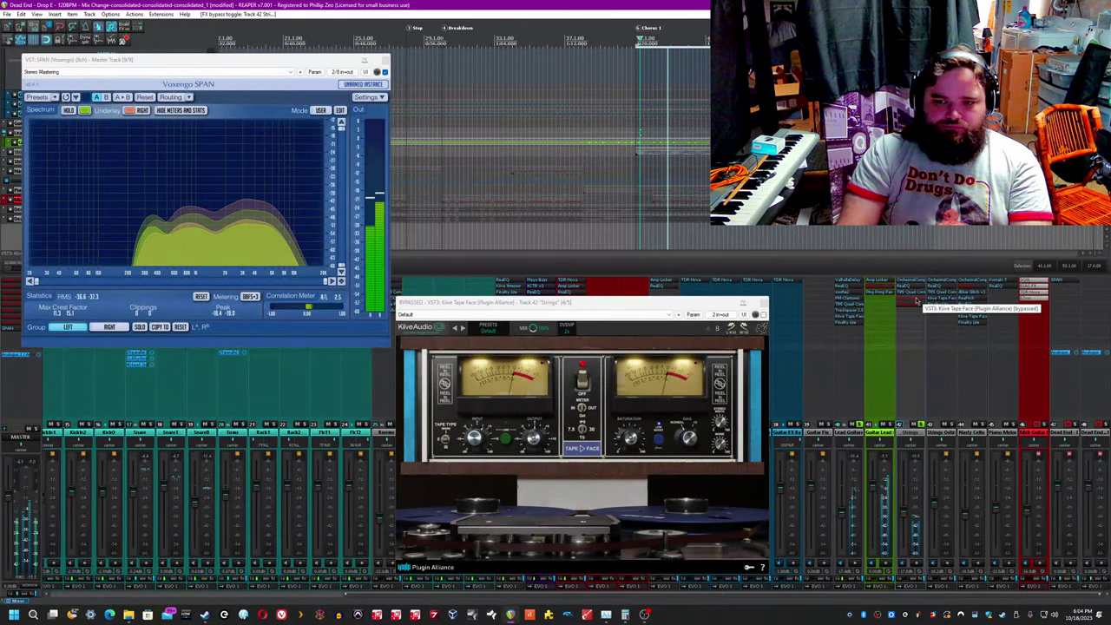
left_click(917, 300, "shift")
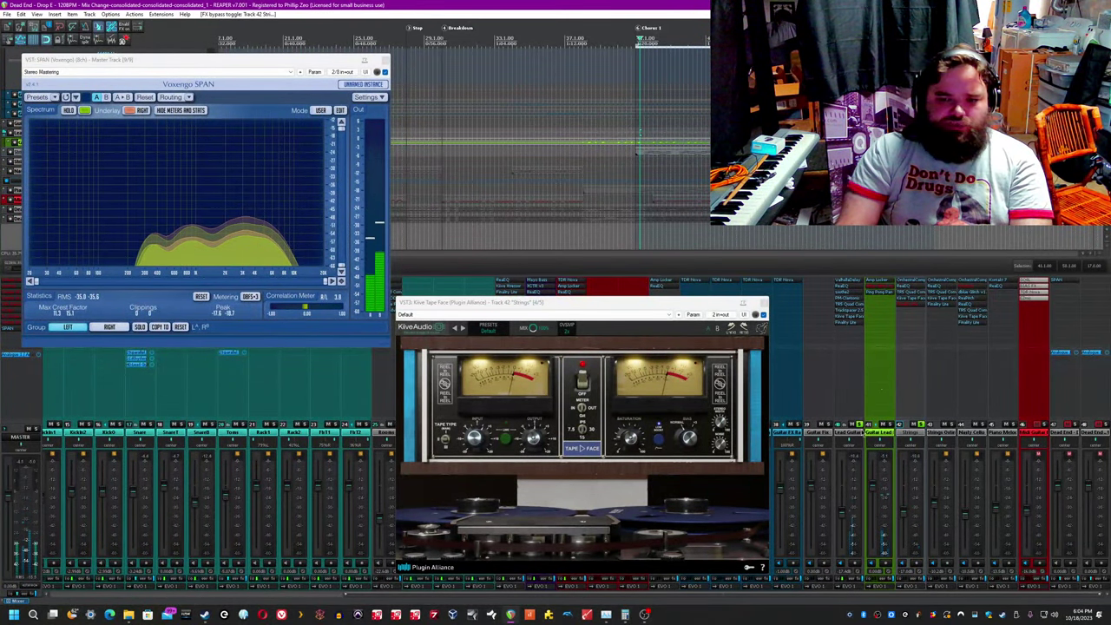
left_click(913, 306)
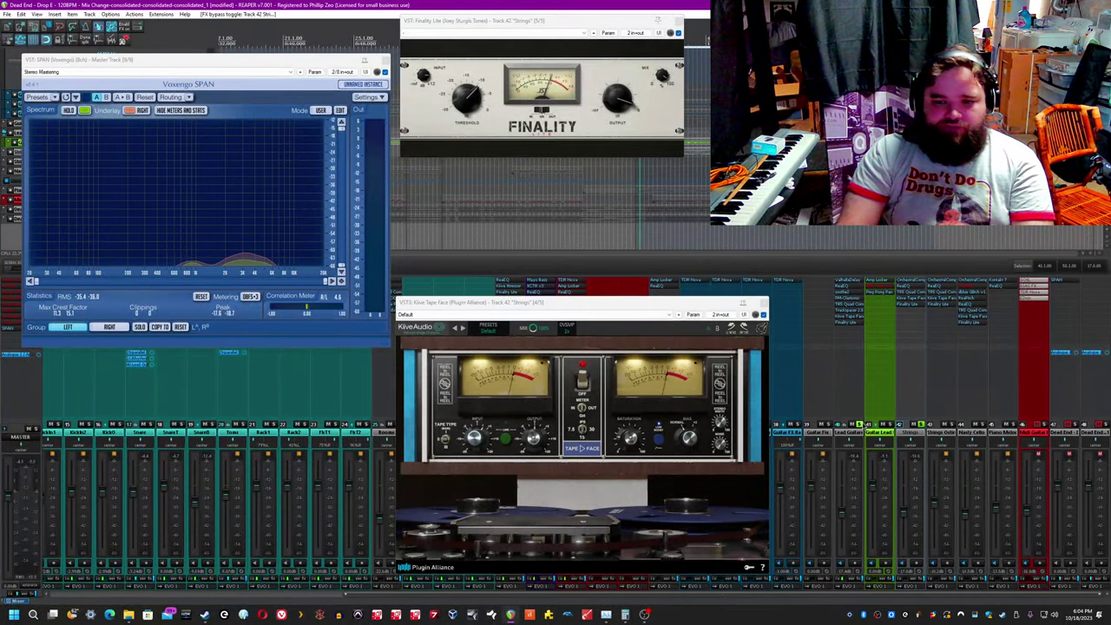
key("space")
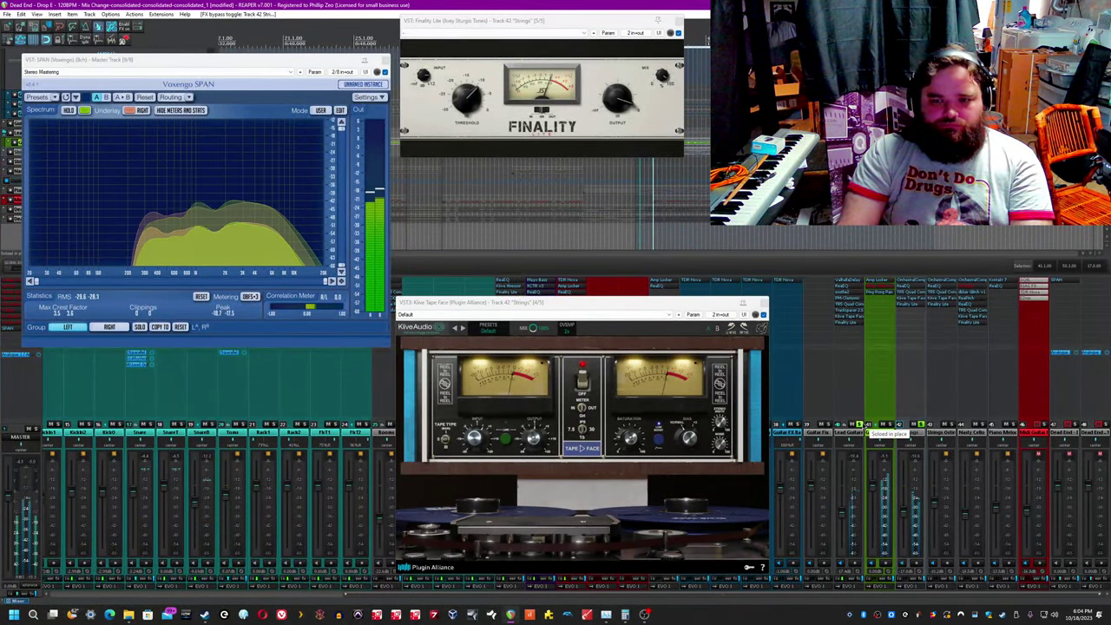
left_click(914, 300, "shift")
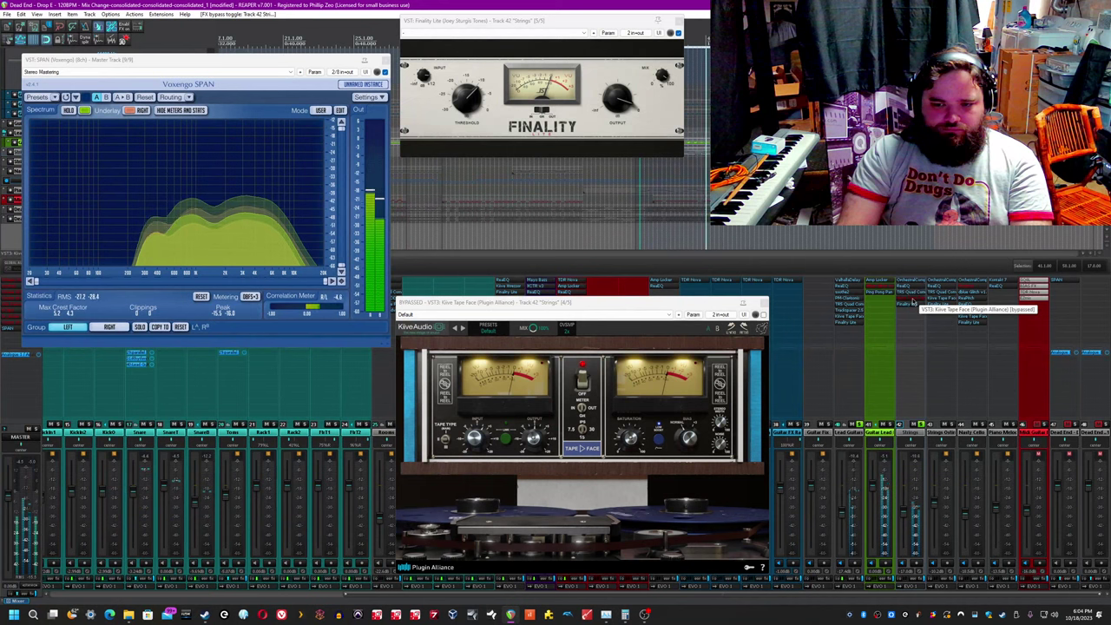
left_click(913, 300, "shift")
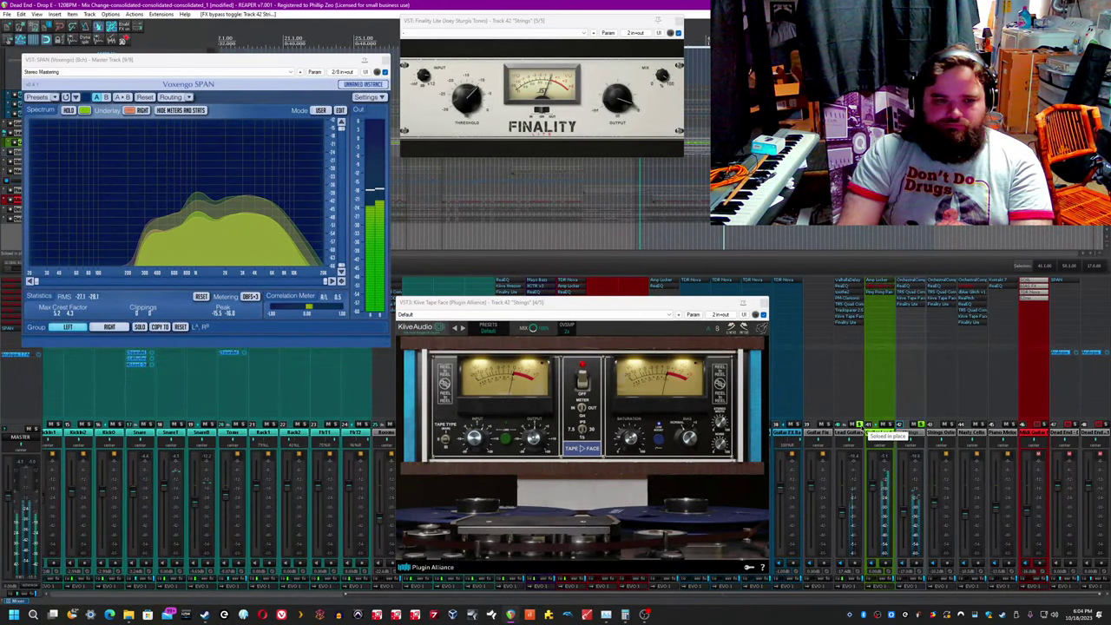
Step: Solo the Strings Ostinato track instead of Lead Guitars and Strings, and close the Finality Lite and Kiive Tape Face windows
left_click(869, 426)
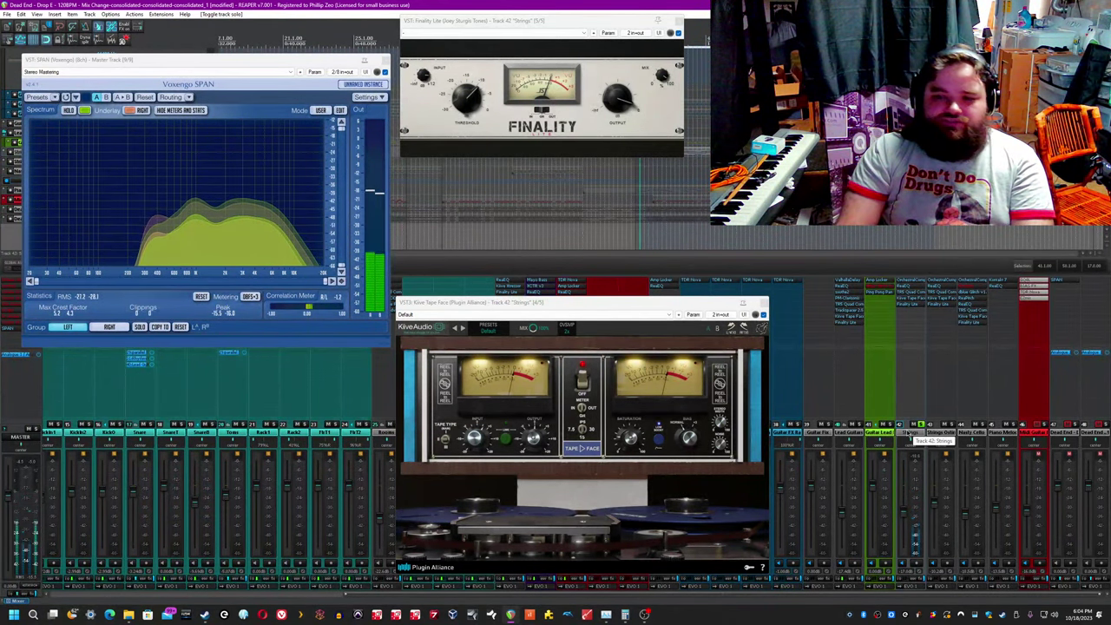
left_click(919, 429)
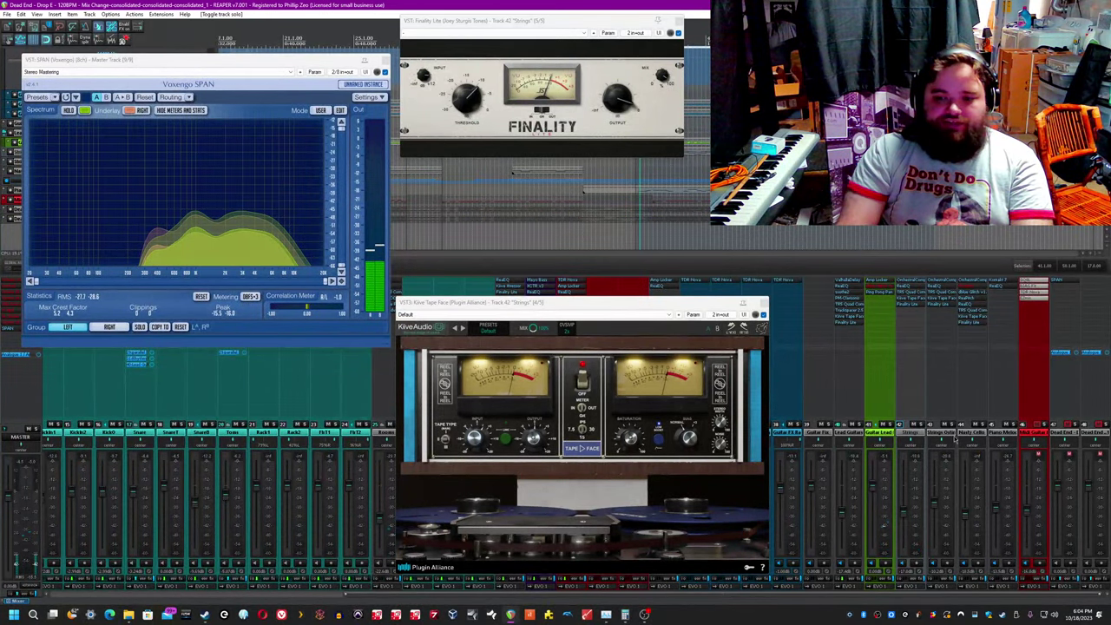
left_click(952, 426)
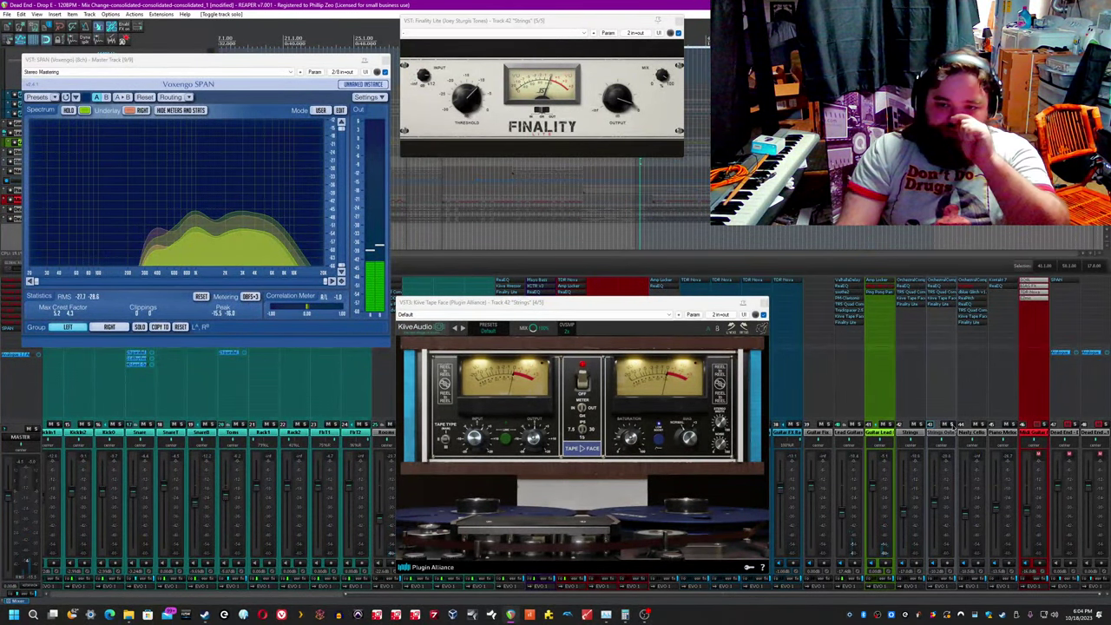
left_click(950, 438)
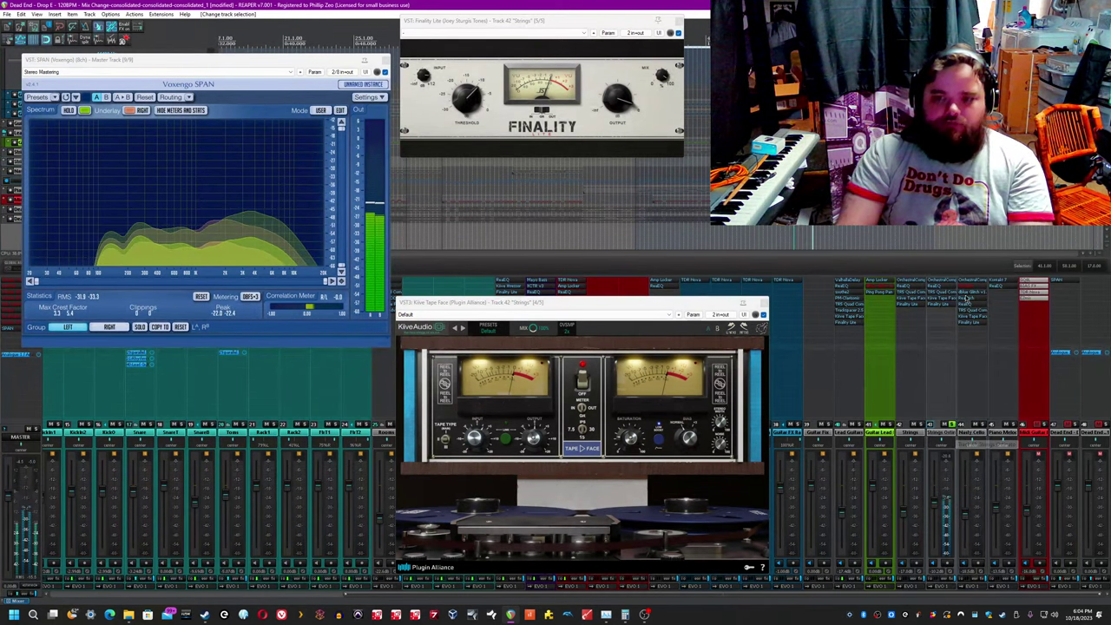
left_click(678, 23)
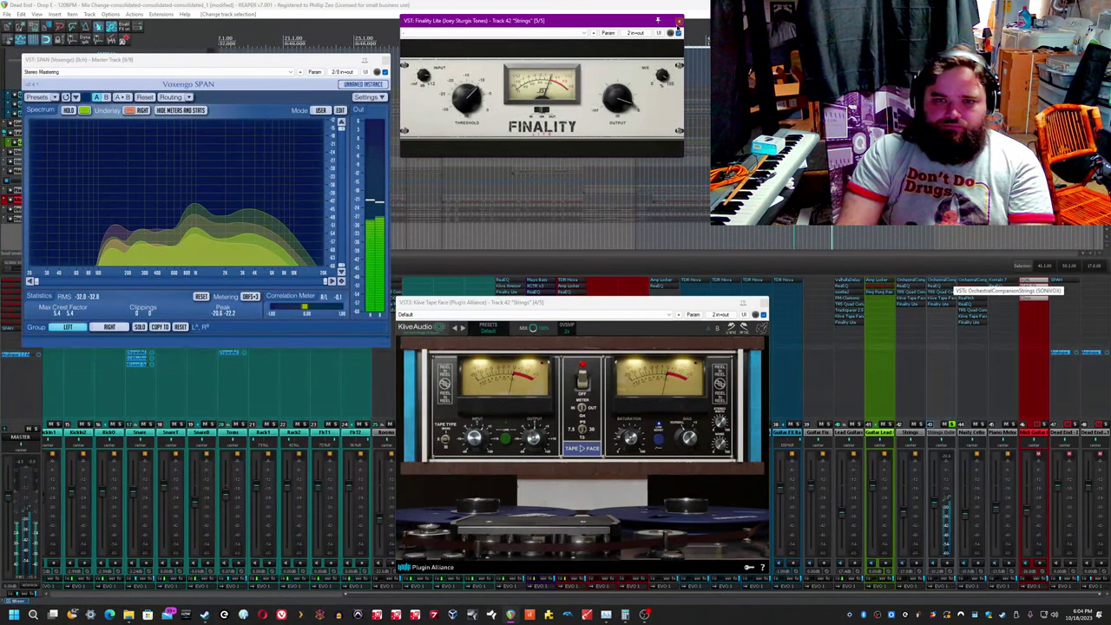
left_click(678, 20)
left_click(762, 302)
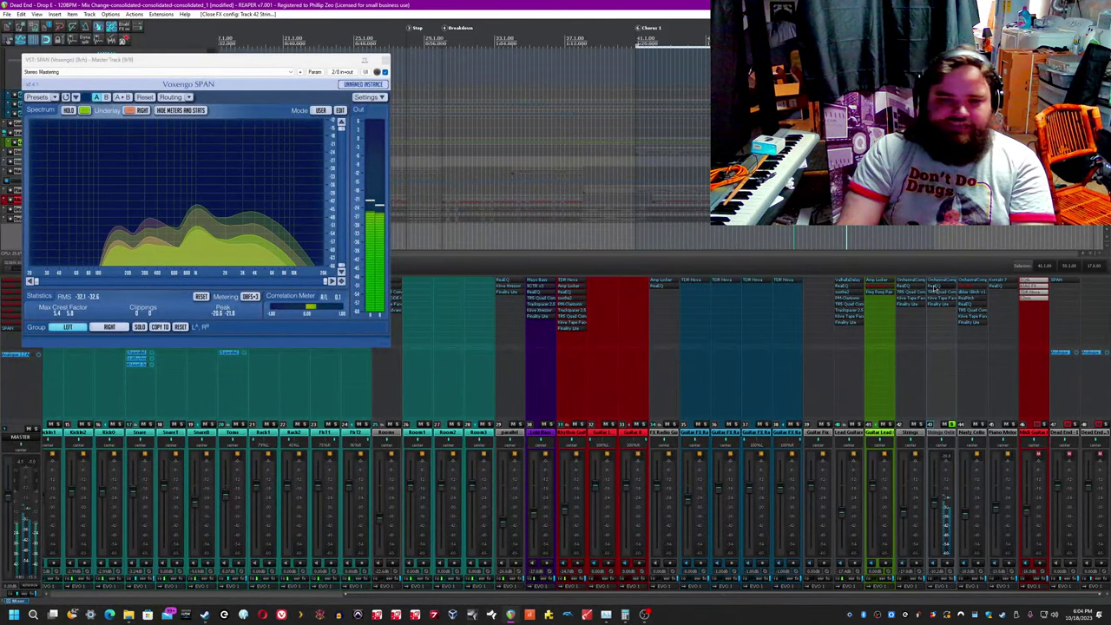
Step: Examine ReaEQ and the T-RackS Quad Comp on the Strings Ostinato track during playback, closing each effect window
left_click(934, 286)
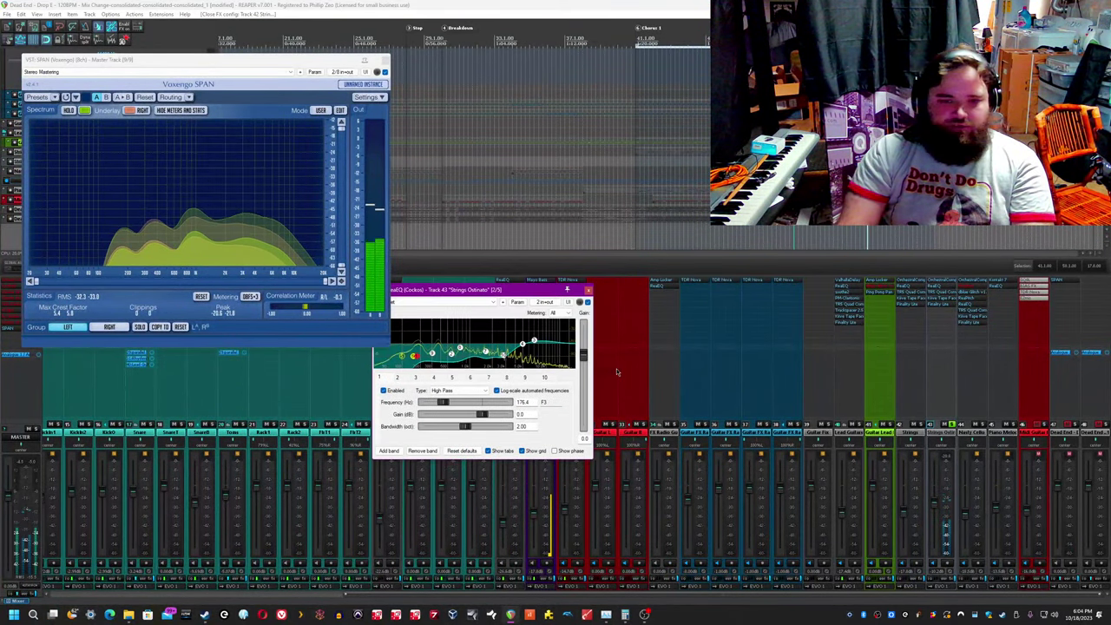
left_click(588, 289)
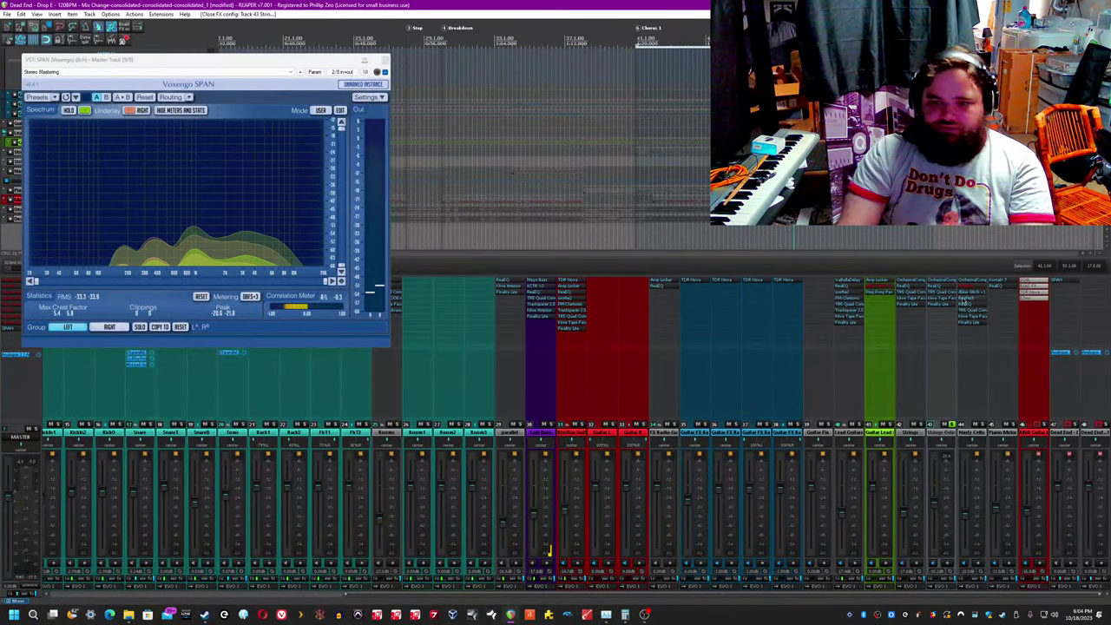
left_click(952, 298)
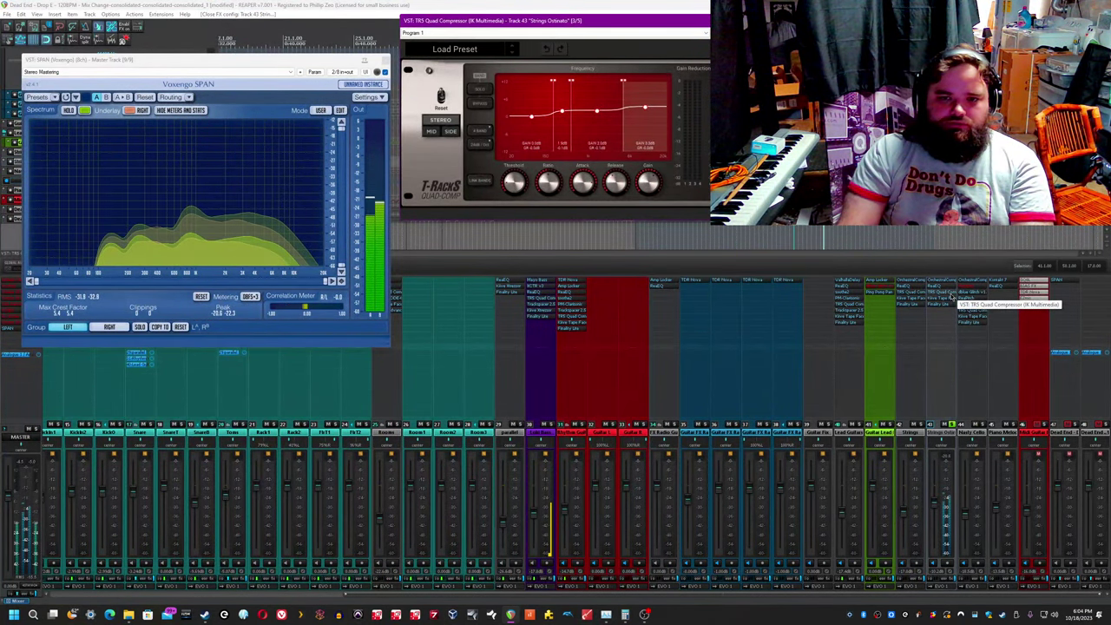
left_click(563, 121)
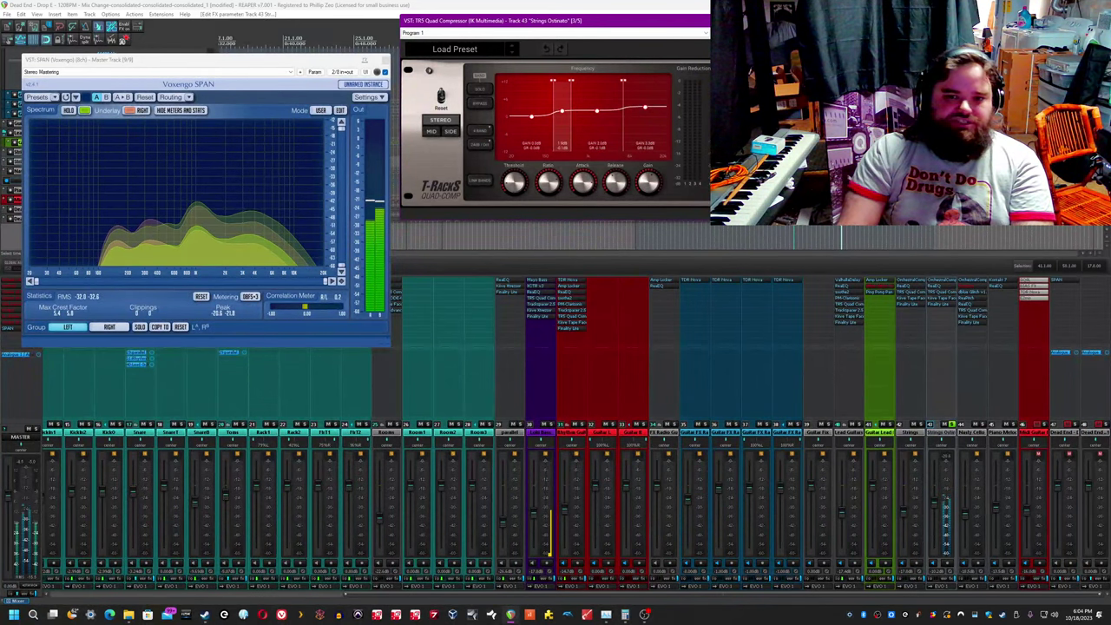
key("Escape")
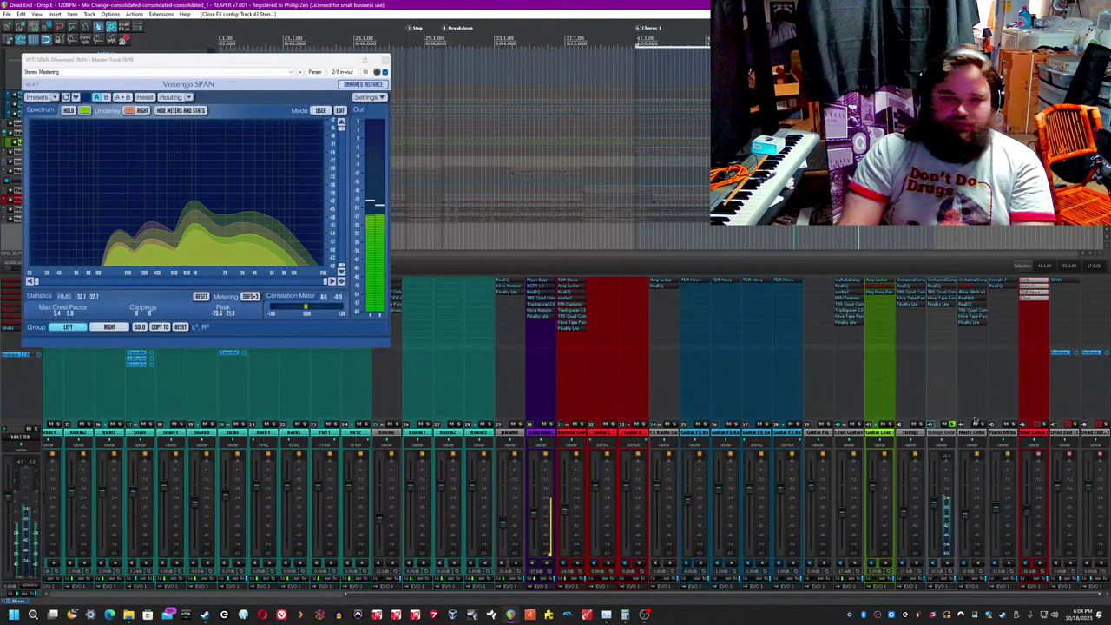
Step: Examine Kiive Tape Face and Finality Lite on the Strings Ostinato track during playback, closing each effect window
key("space")
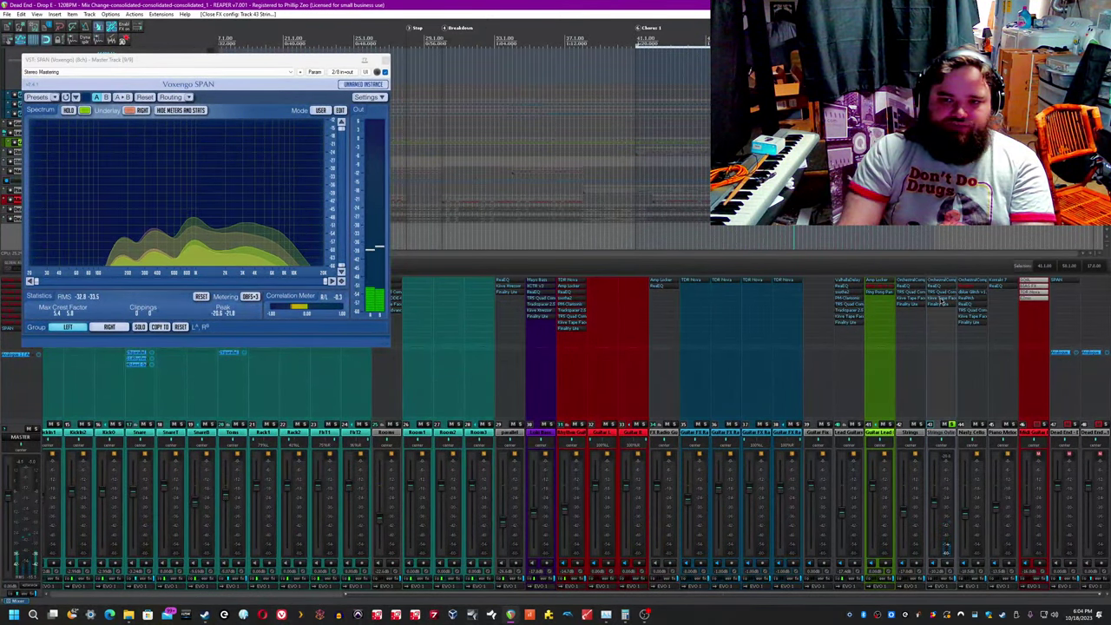
left_click(941, 297)
key("space")
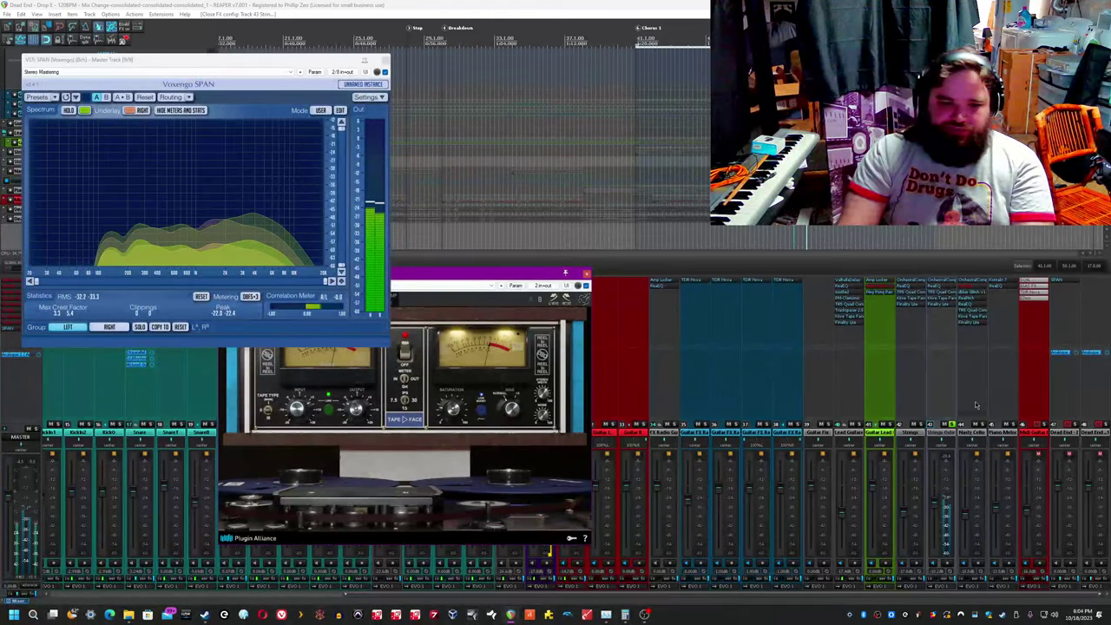
left_click(586, 274)
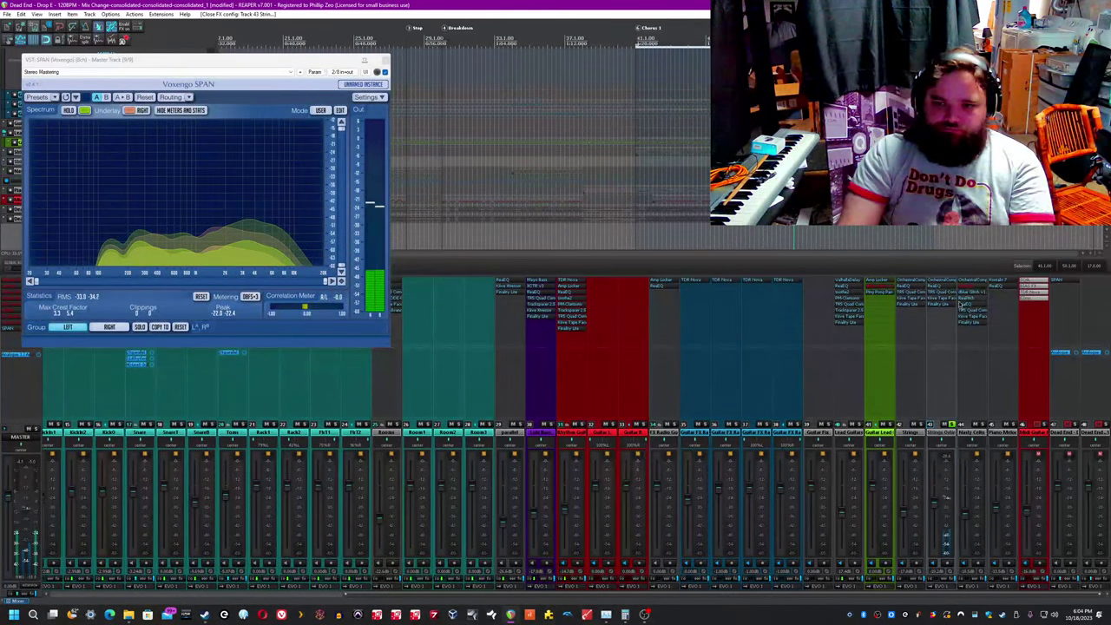
left_click(399, 5)
key("space")
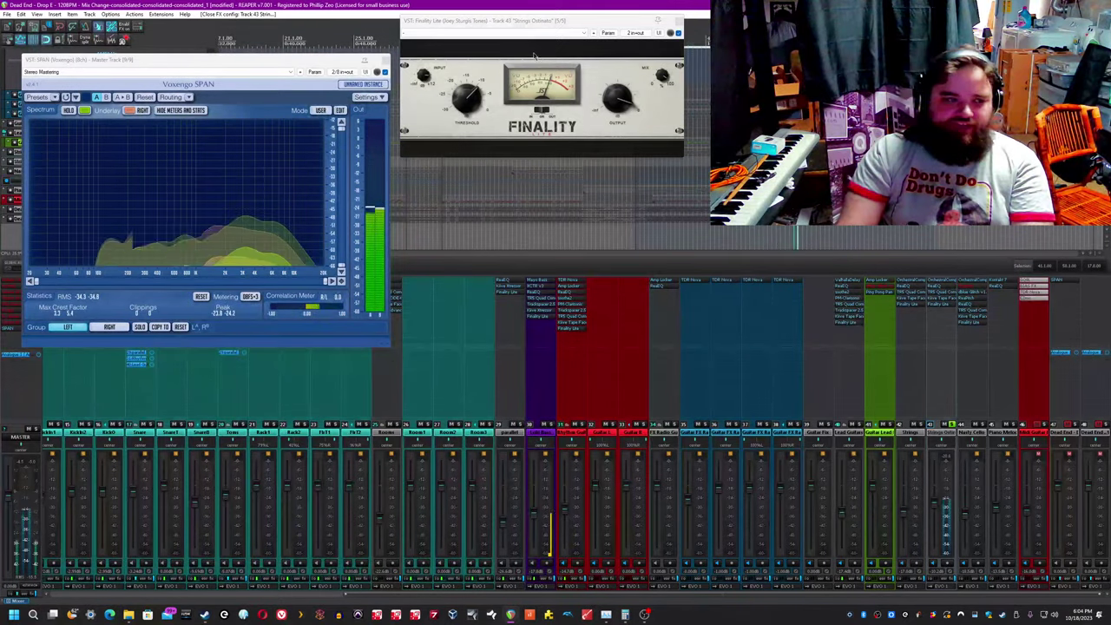
left_click(662, 23)
left_click(680, 21)
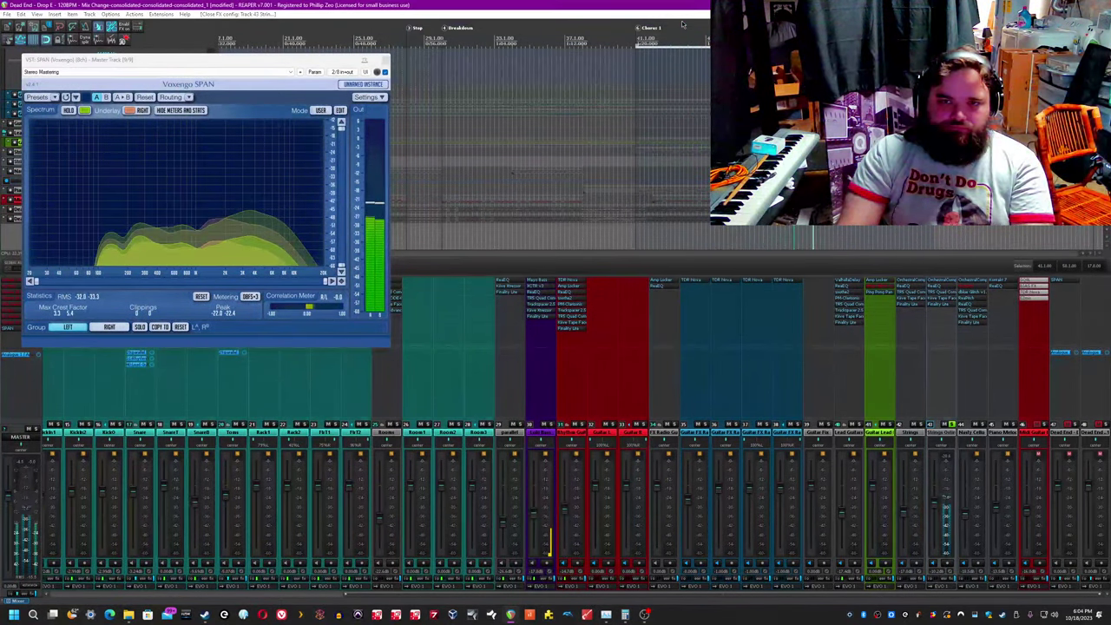
Step: Solo the Nasty Cello track instead of Strings Ostinato and play a time selection from bar 24 to bar 30
left_click(949, 426)
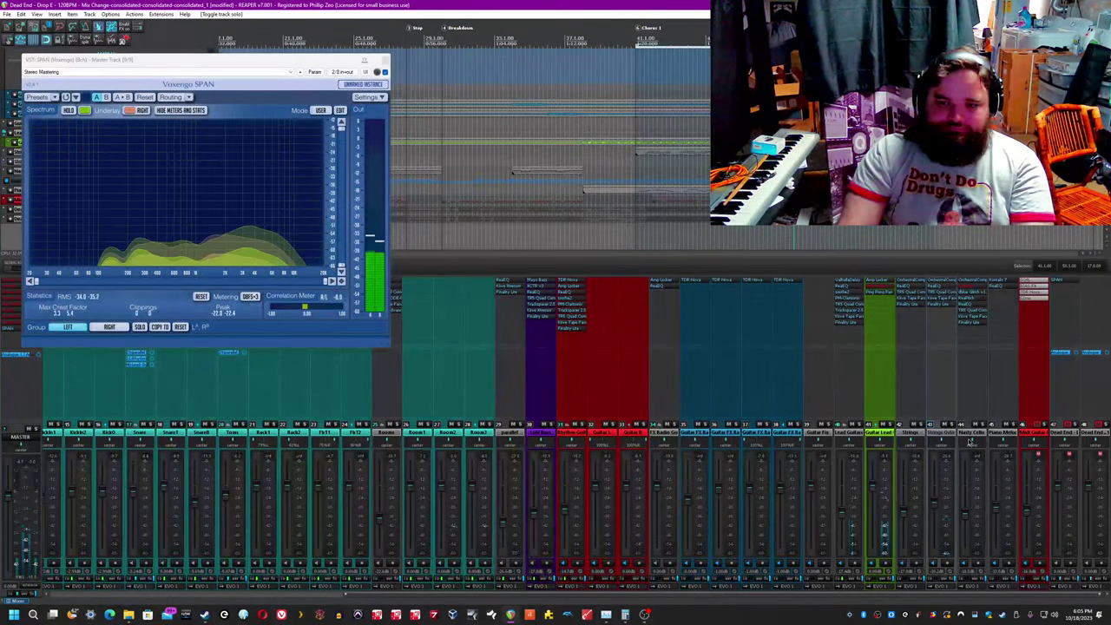
left_click(972, 433)
left_click(982, 425)
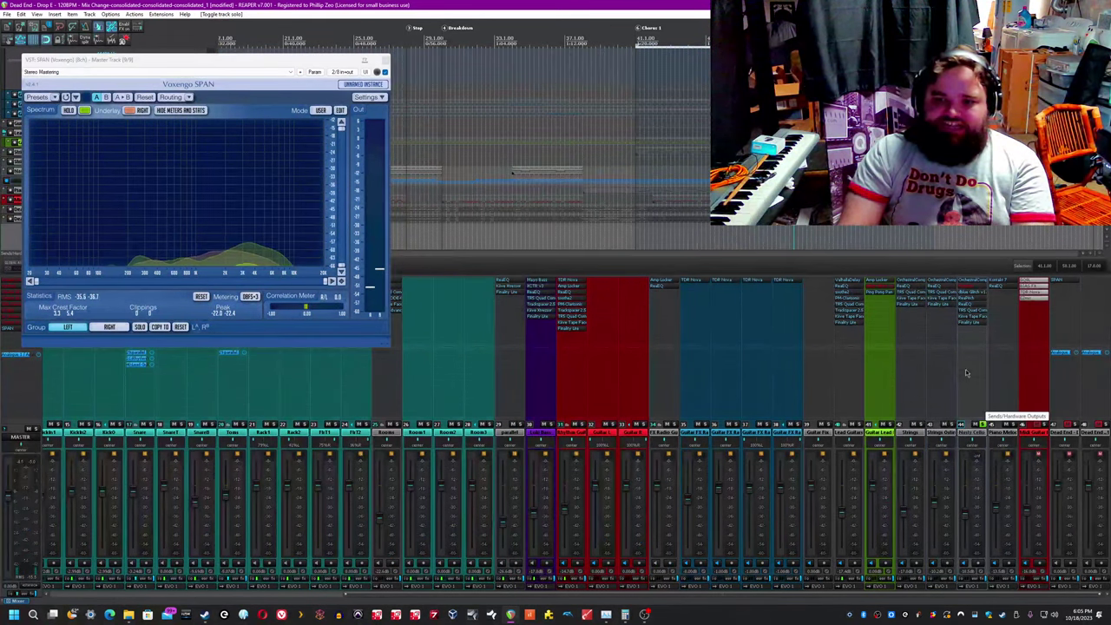
scroll(532, 111, "down", 3)
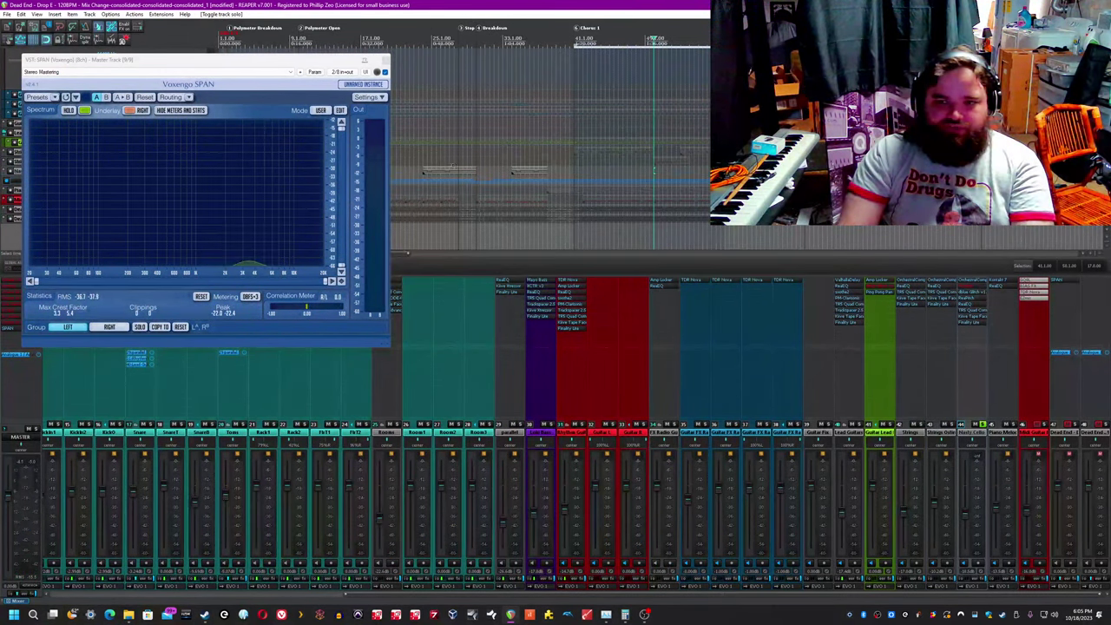
left_click_drag(423, 165, 478, 154)
key("space")
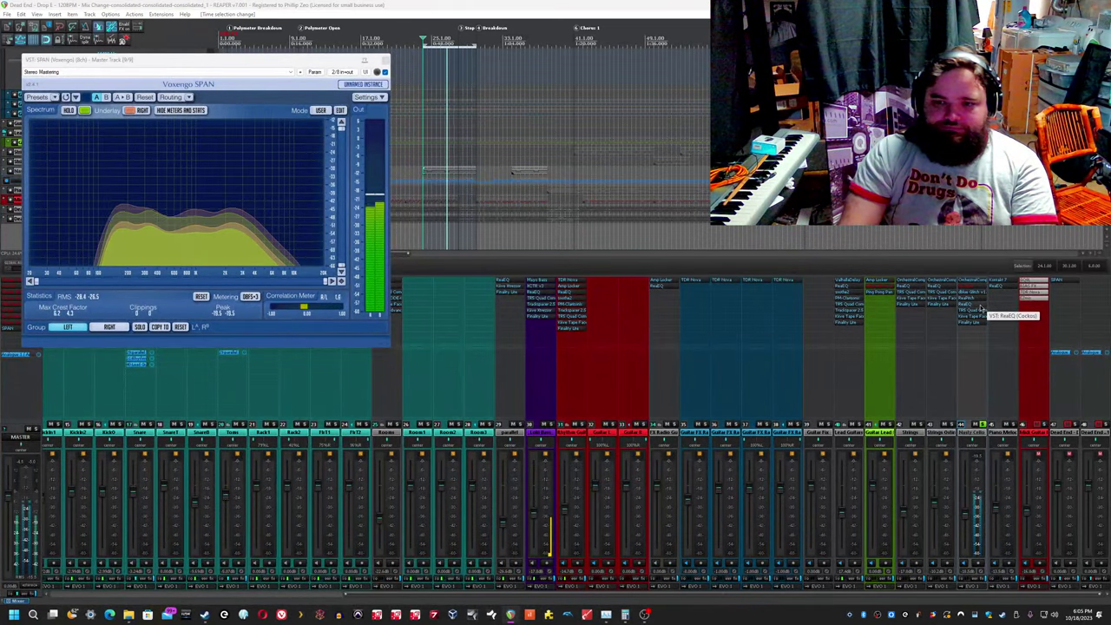
Step: Open ReaEQ on the Nasty Cello track beside the SPAN analyzer and compare the sound with the EQ bypassed and re-enabled
left_click_drag(156, 63, 192, 293)
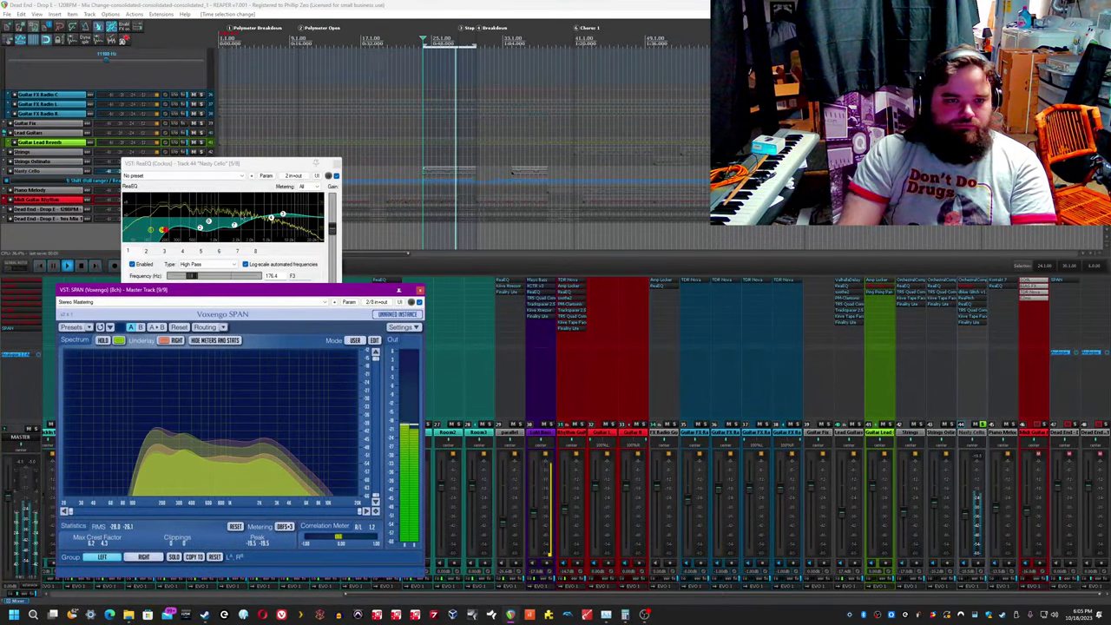
left_click_drag(306, 167, 803, 400)
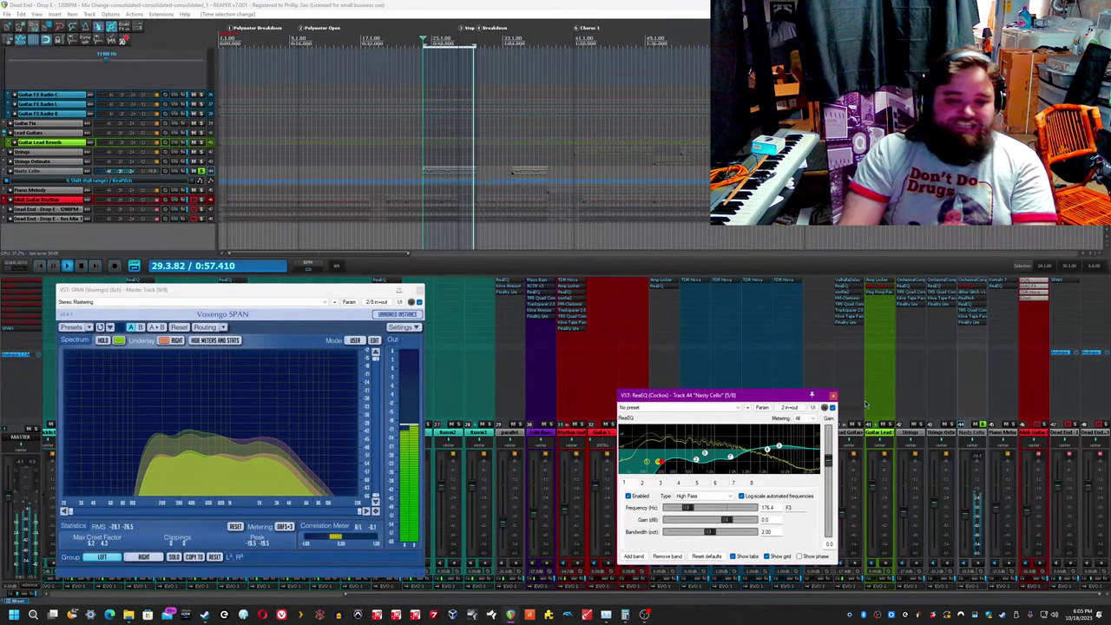
left_click(518, 3)
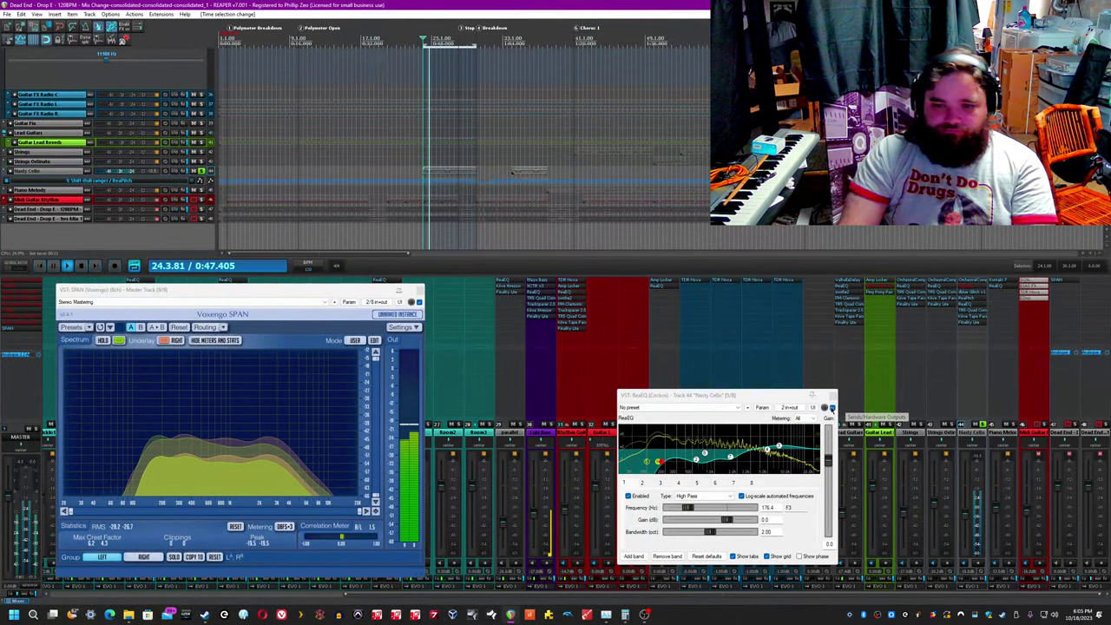
left_click(833, 408)
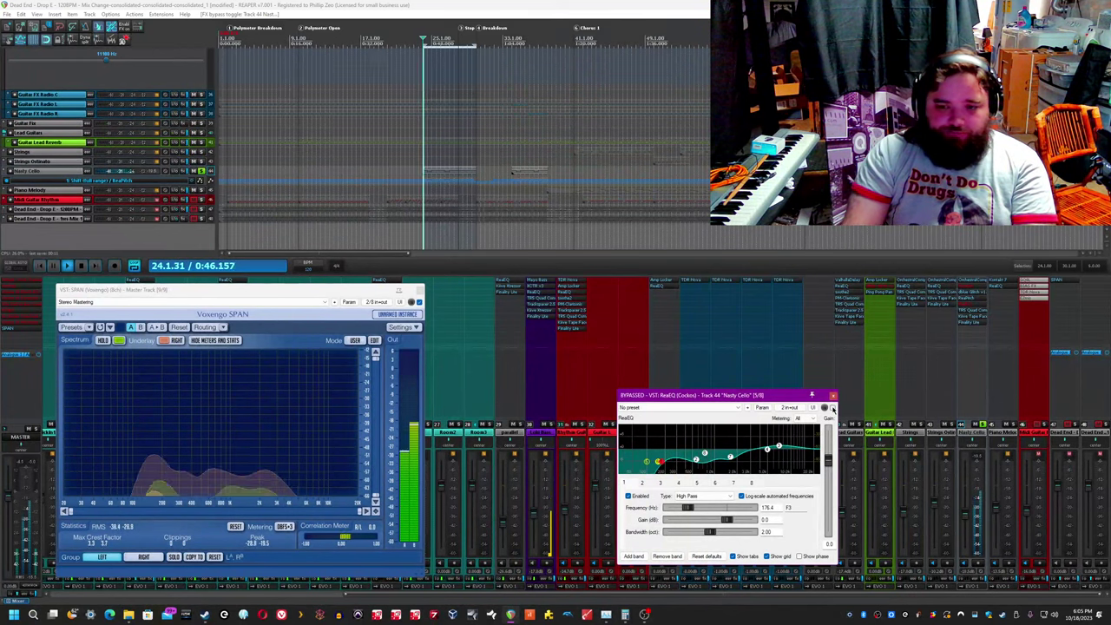
left_click(832, 408)
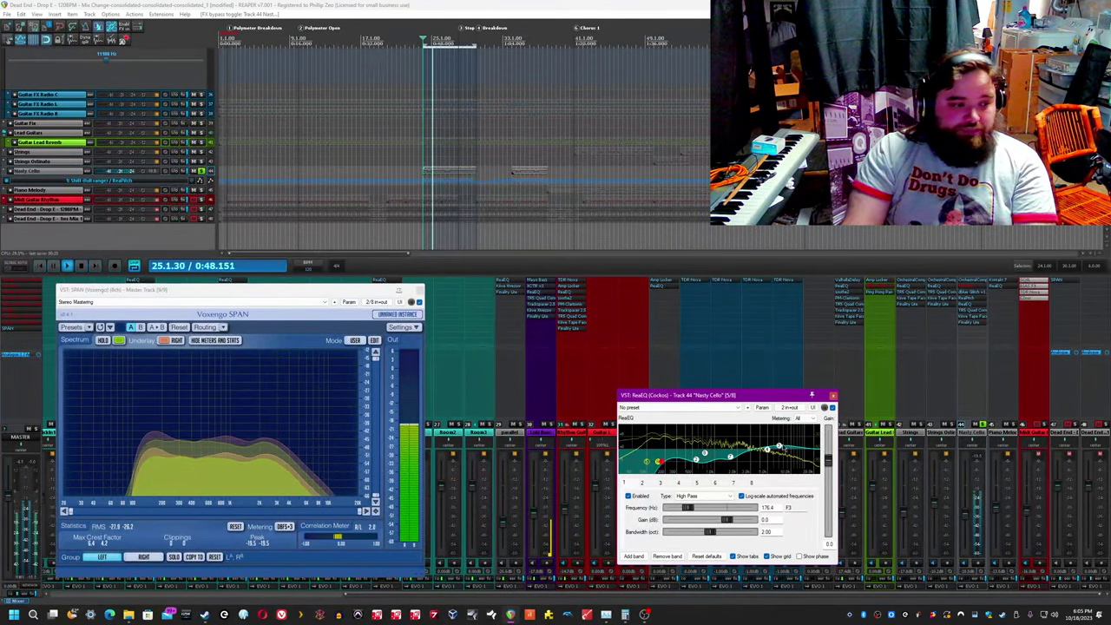
Step: Flip all bands of the Nasty Cello track's ReaEQ to audition the inverted EQ curve
left_click(443, 7)
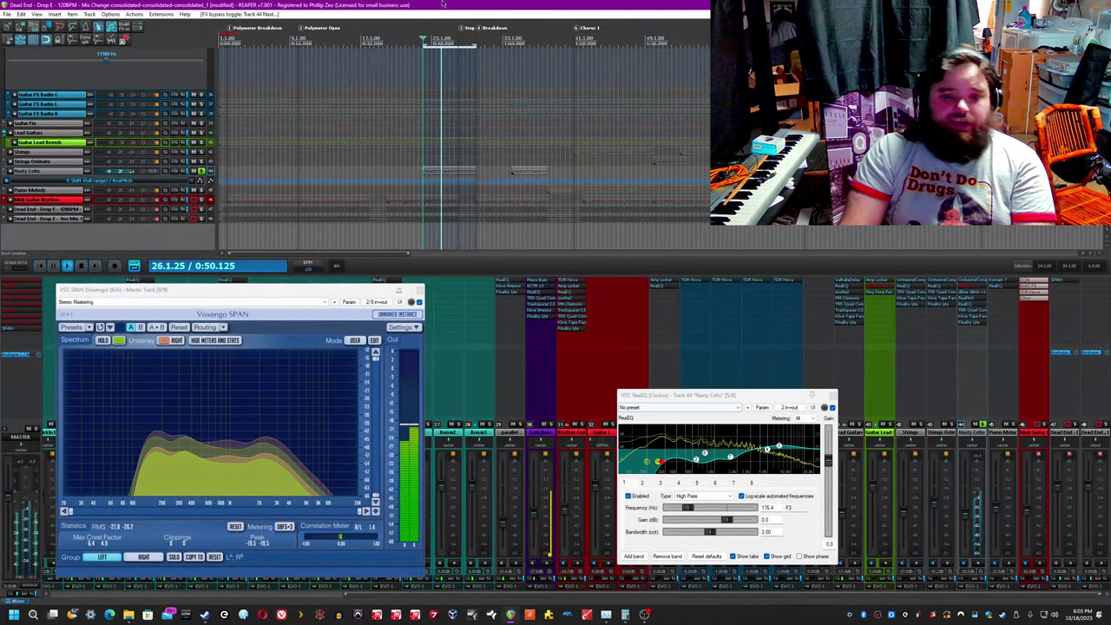
key("ctrl+s")
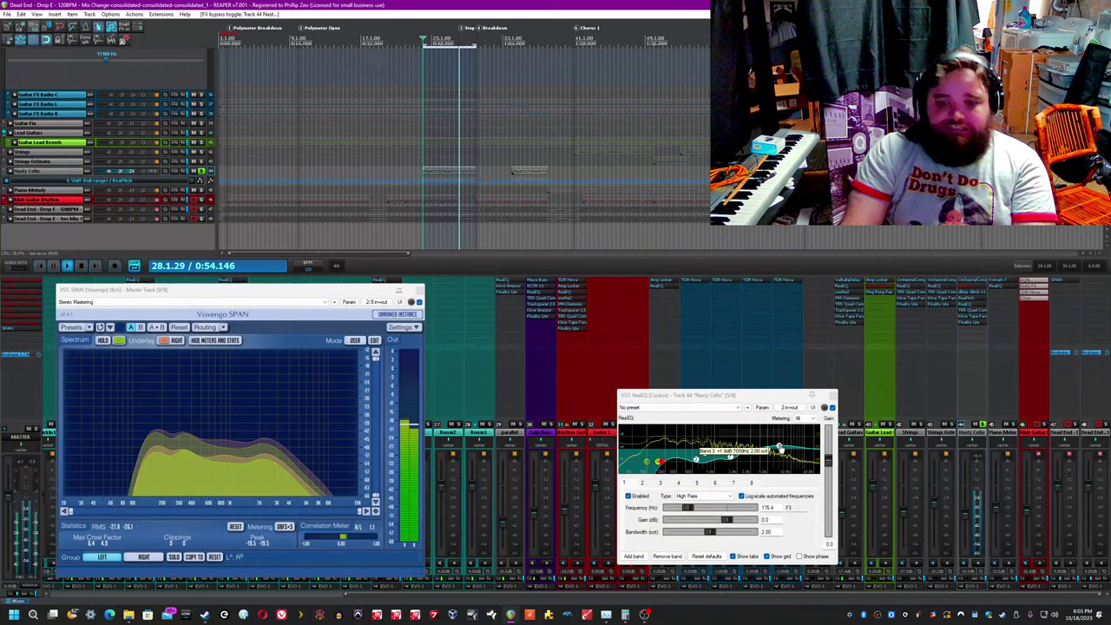
right_click(780, 448)
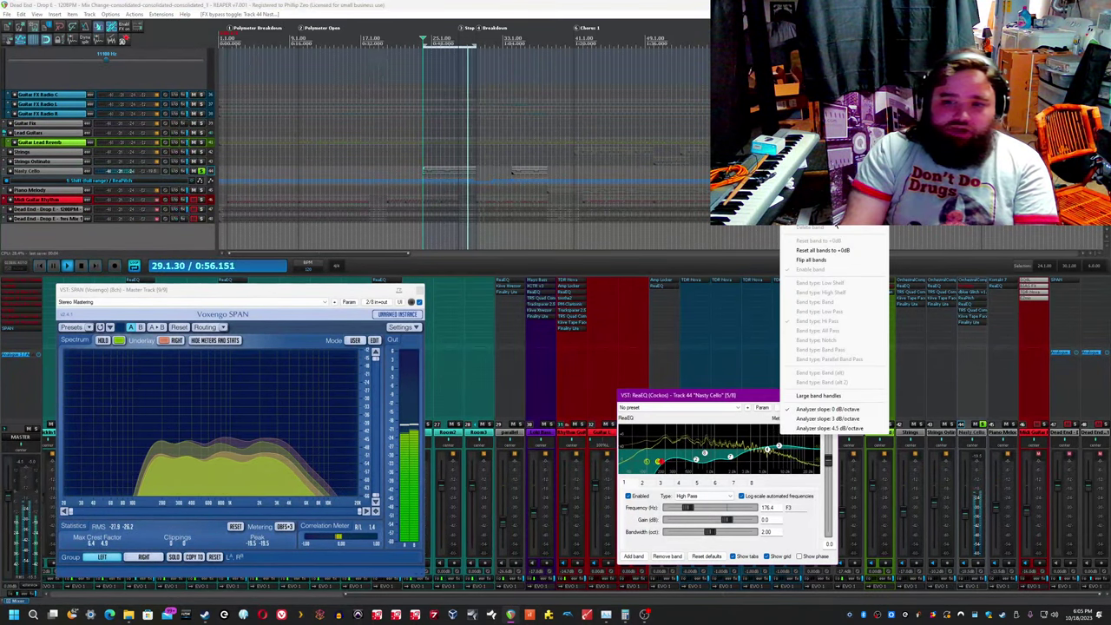
left_click(820, 260)
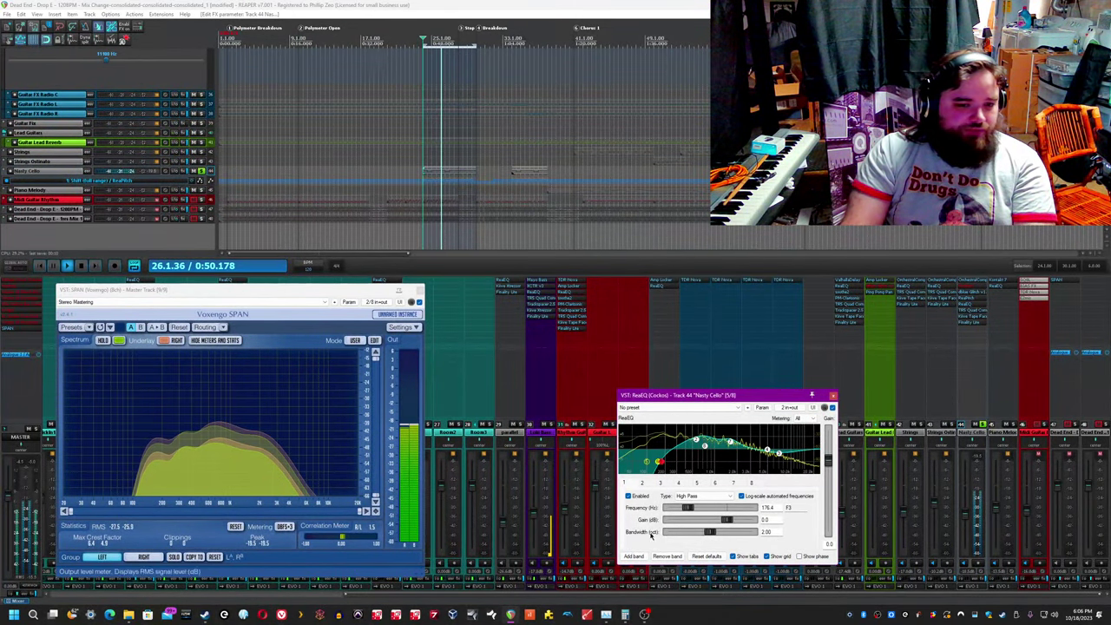
Step: Flip all bands of the Nasty Cello track's ReaEQ back, close the EQ window and stop playback
right_click(802, 436)
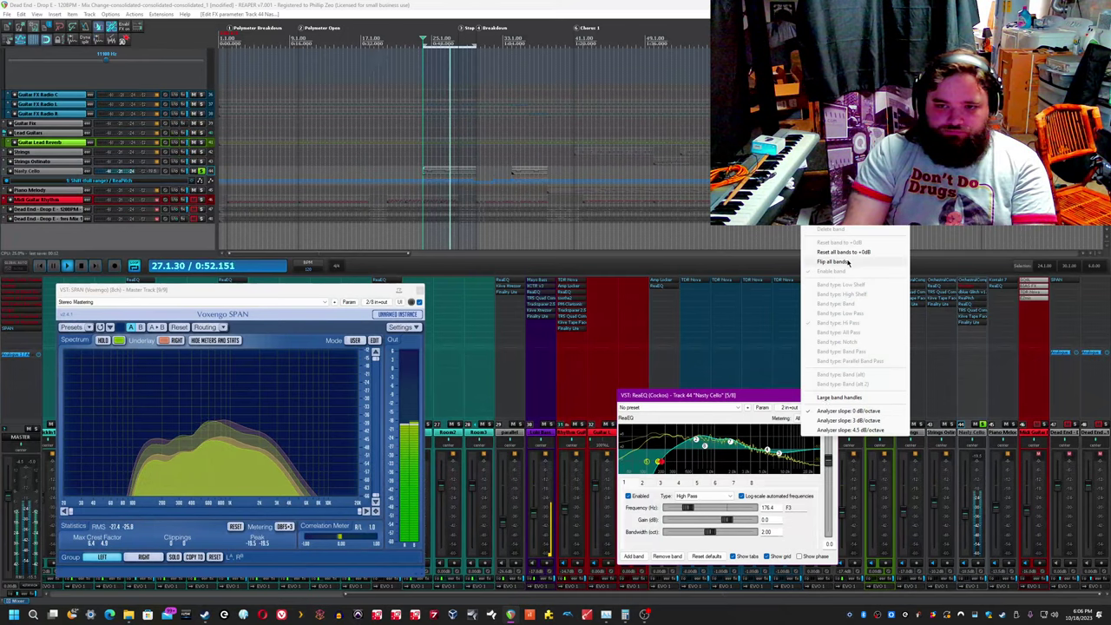
left_click(848, 263)
left_click(832, 395)
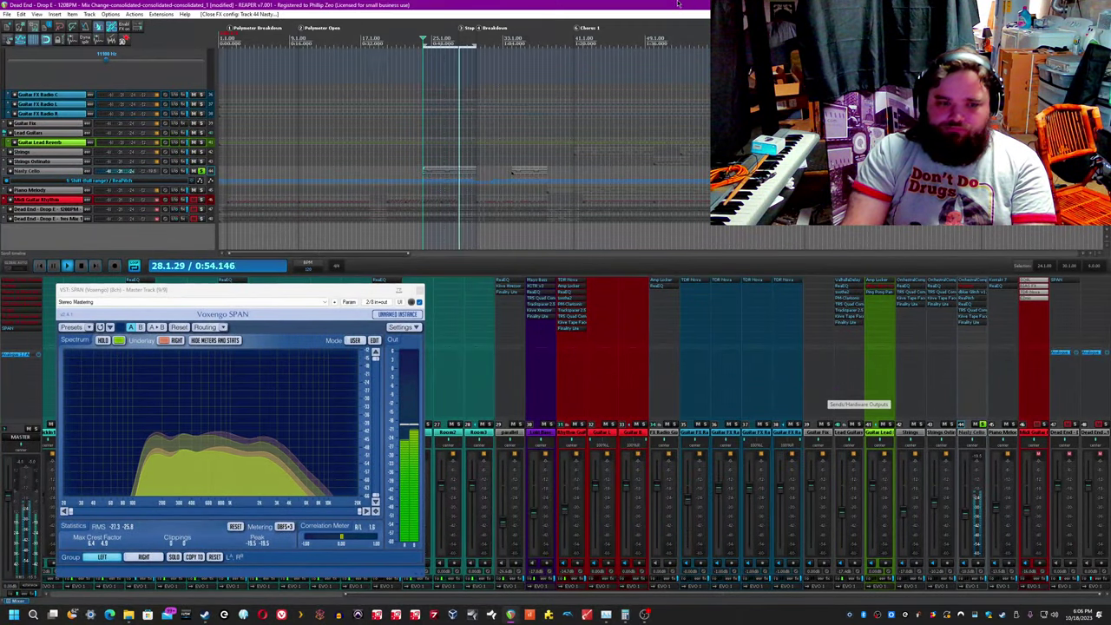
key("space")
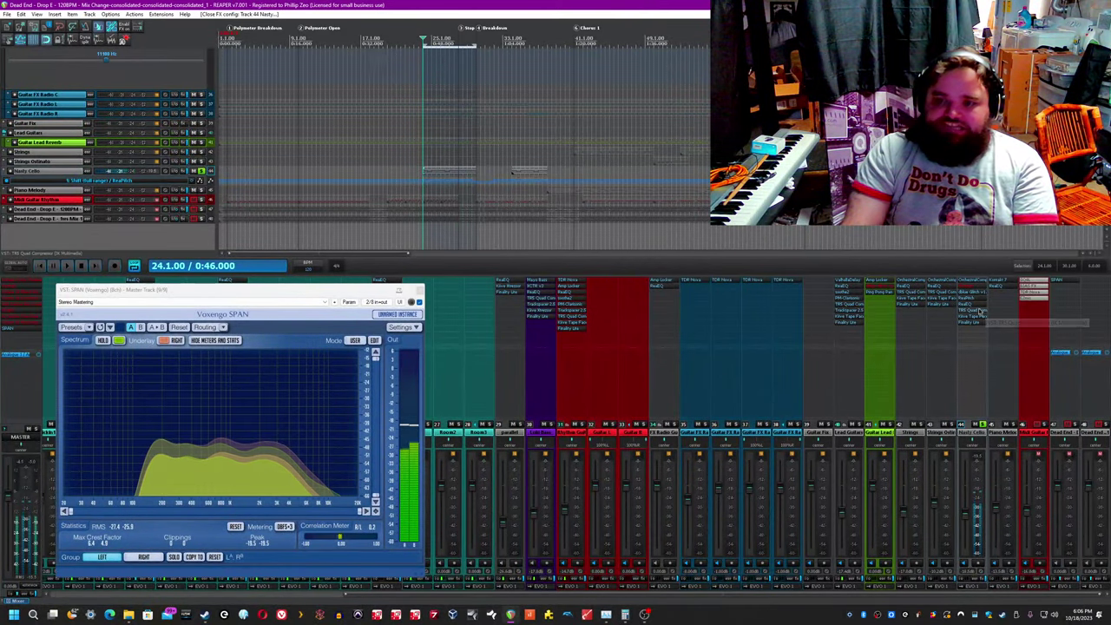
Step: Open TR5 Quad Compressor on the Nasty Cello track and compare it bypassed and re-enabled during playback before closing it
left_click(981, 317)
left_click(627, 248)
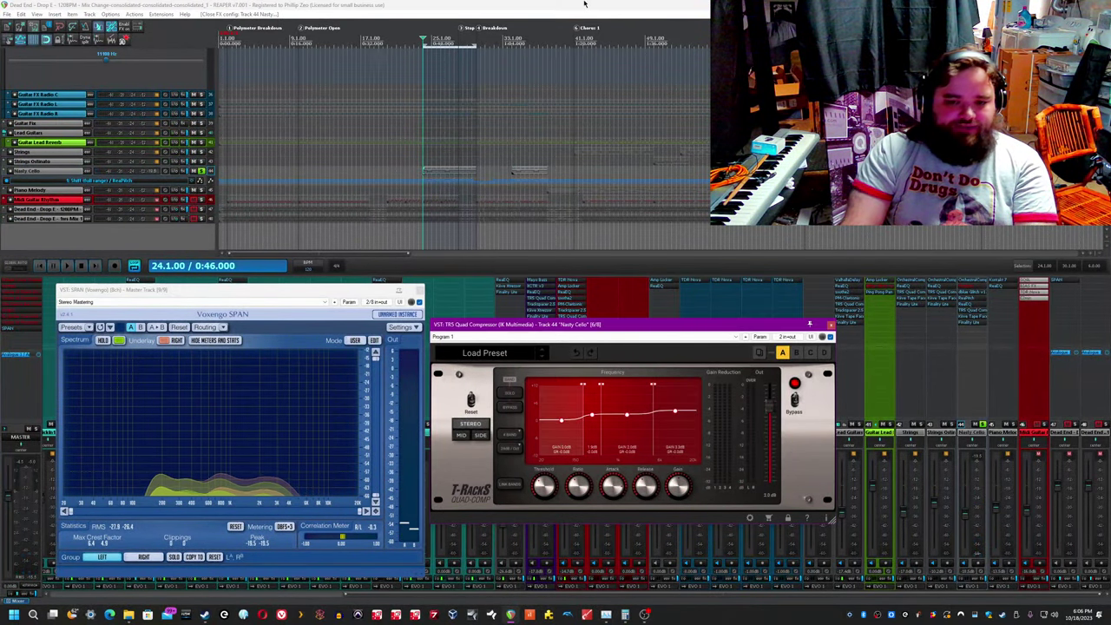
key("space")
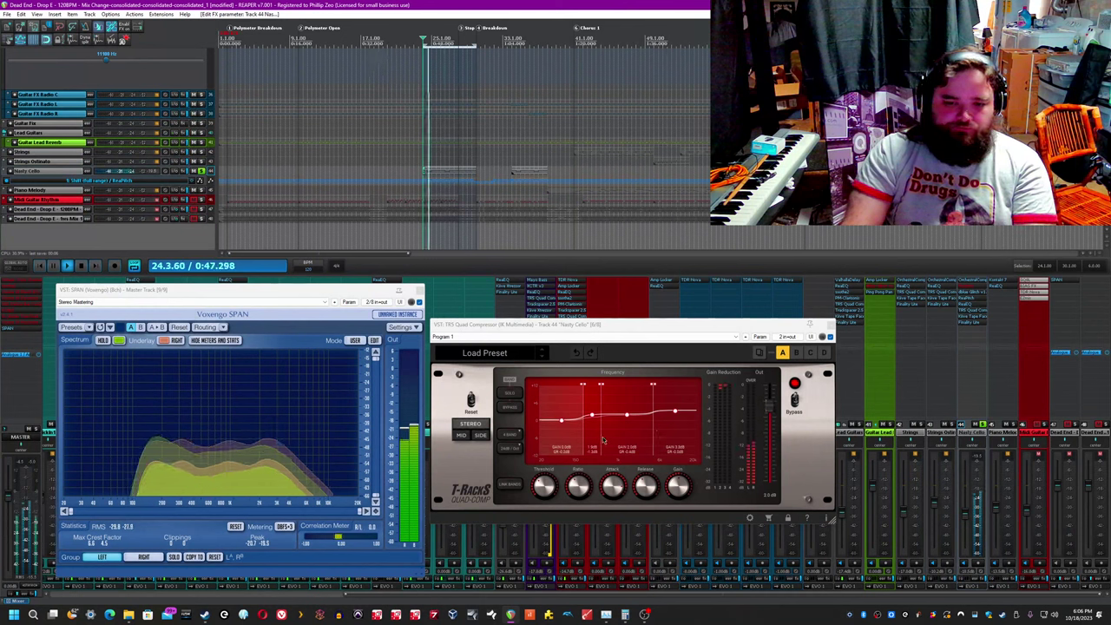
left_click(680, 434)
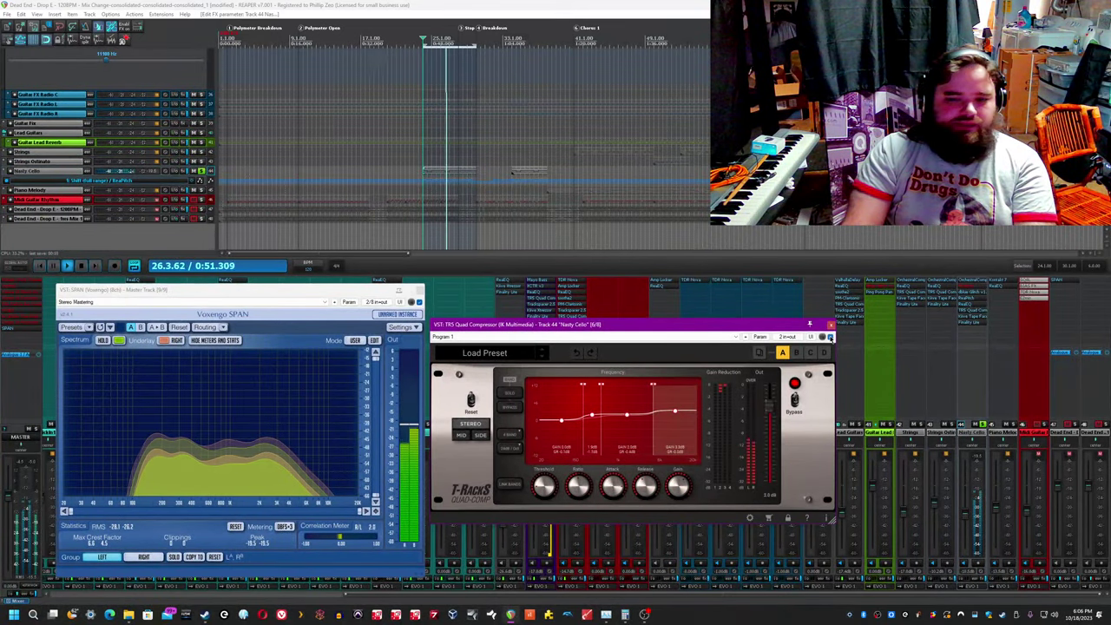
left_click(830, 337)
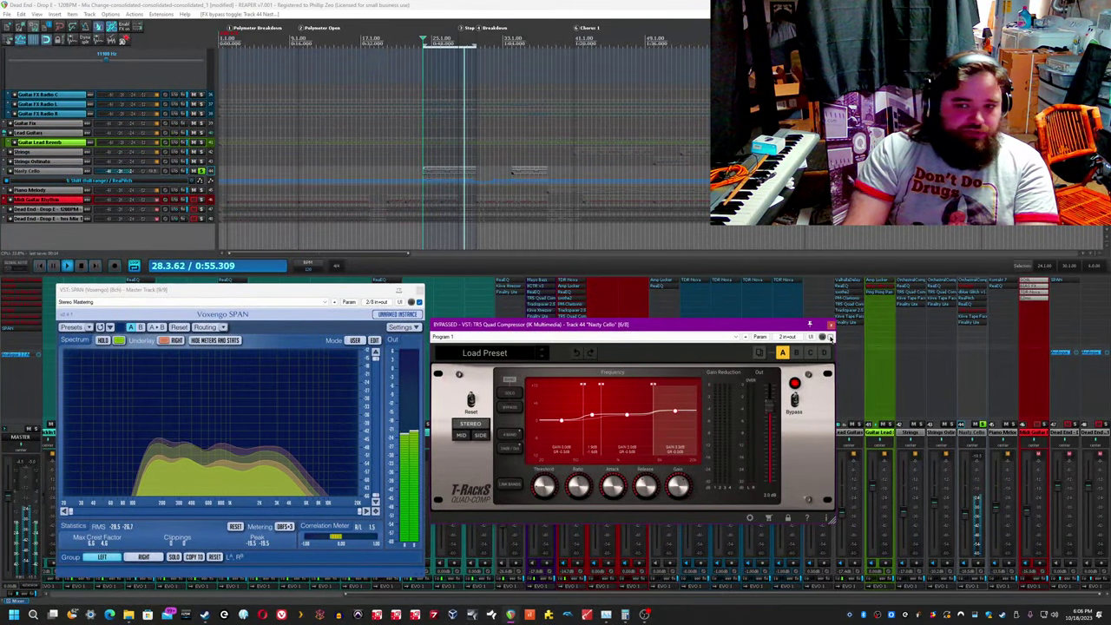
left_click(830, 337)
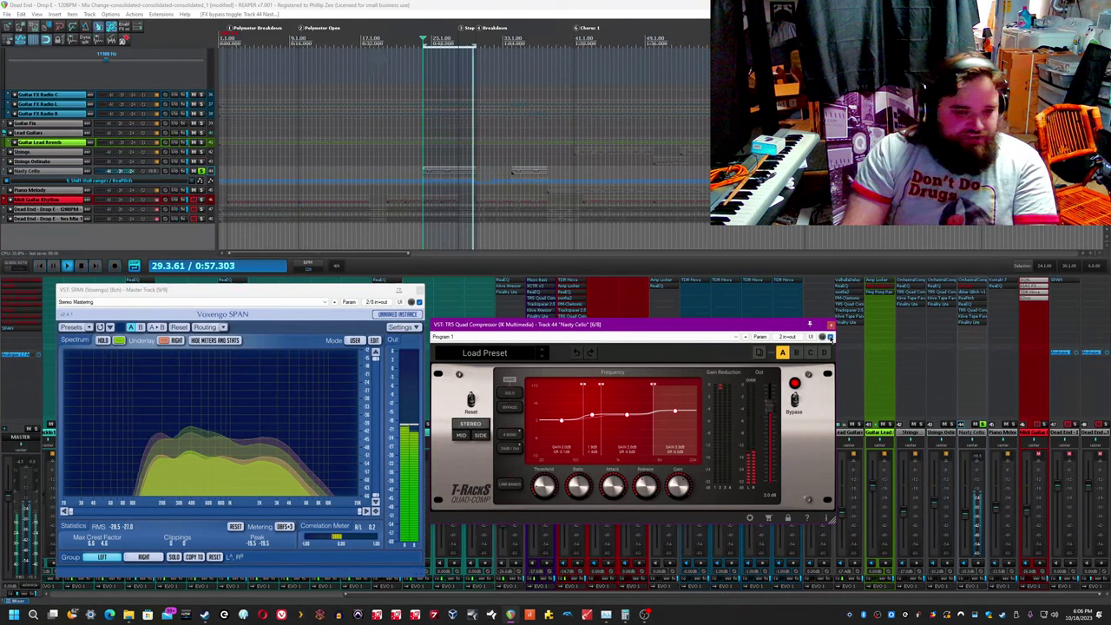
left_click(831, 326)
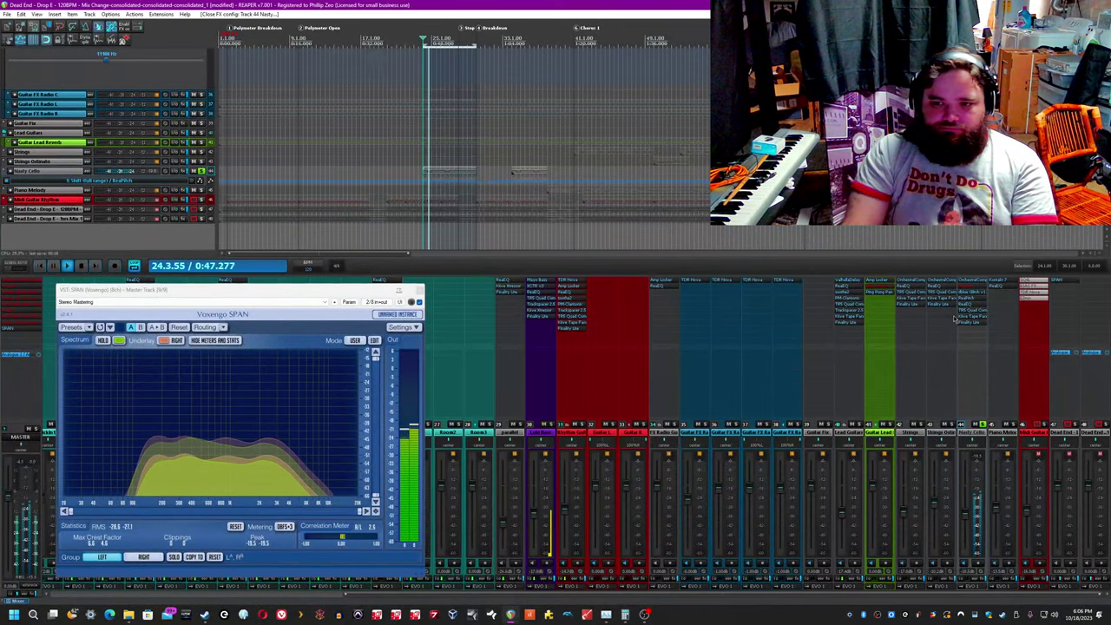
Step: Open Kiive Tape Face on the Nasty Cello track, compare the sound with it bypassed and re-enabled, and close its window
left_click(975, 320)
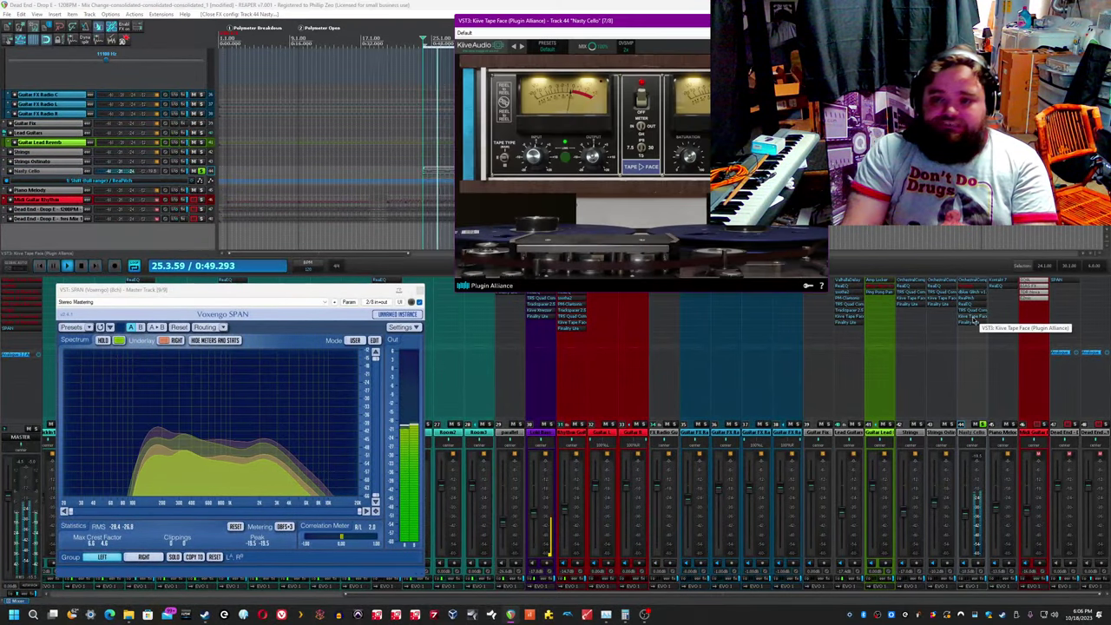
left_click_drag(627, 45, 588, 342)
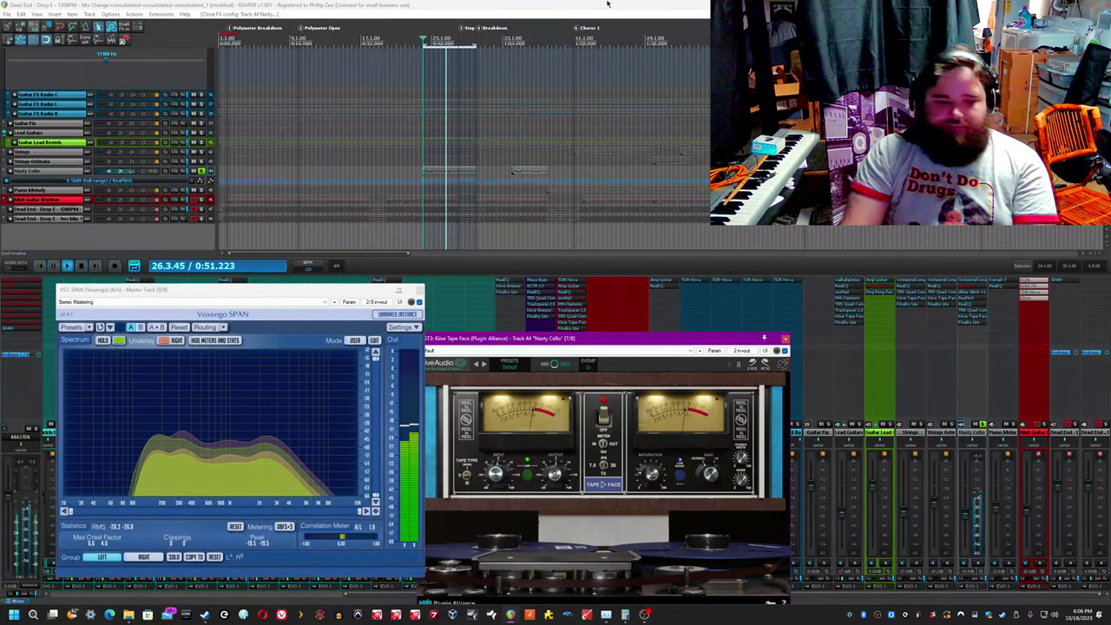
left_click(734, 309)
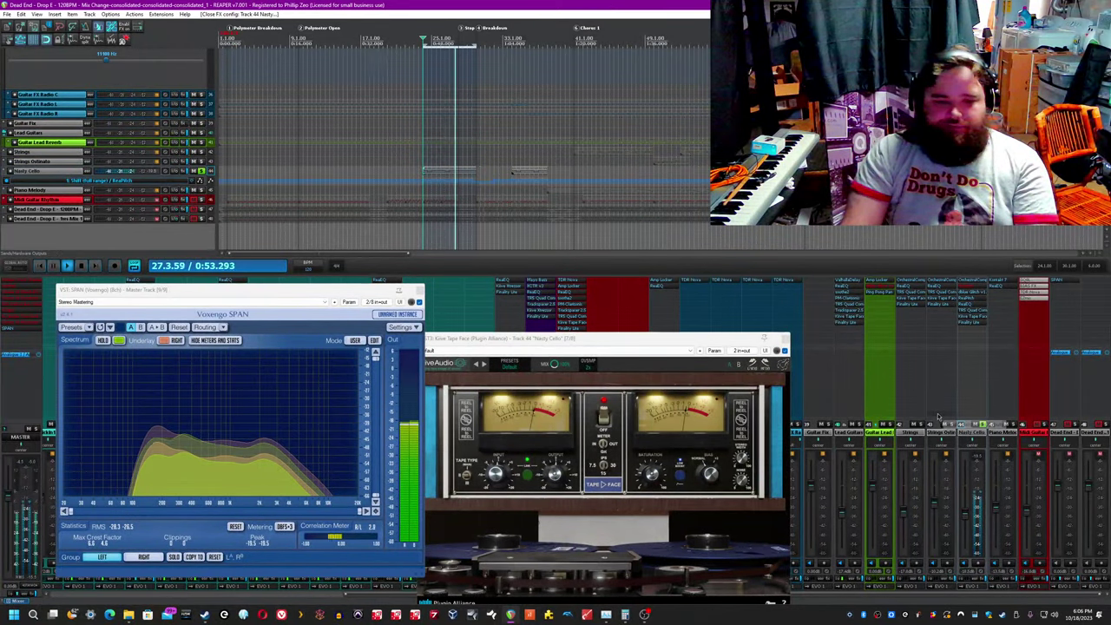
left_click(981, 319, "shift")
left_click(981, 319, "shift")
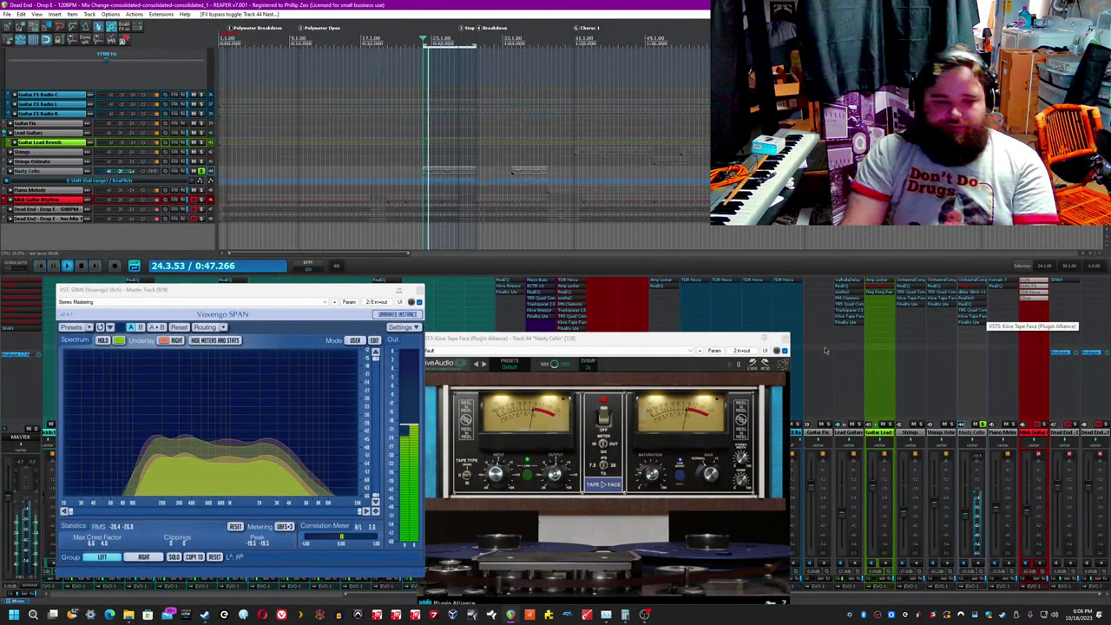
left_click(784, 351)
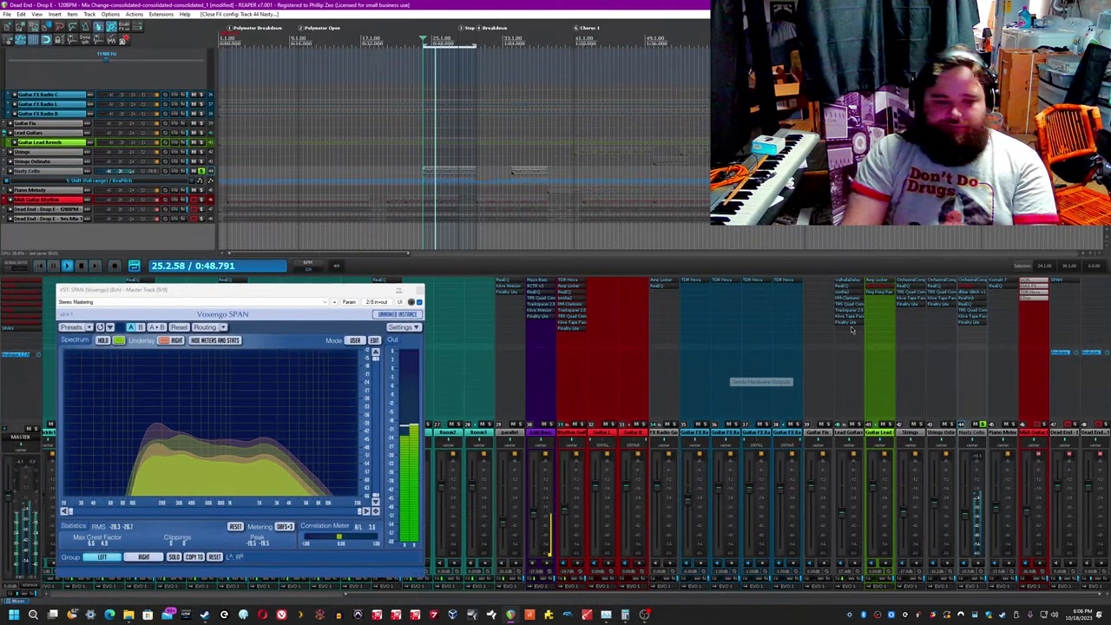
Step: Audition Finality Lite on the Nasty Cello track bypassed and re-enabled, close its window and stop playback
left_click(978, 323)
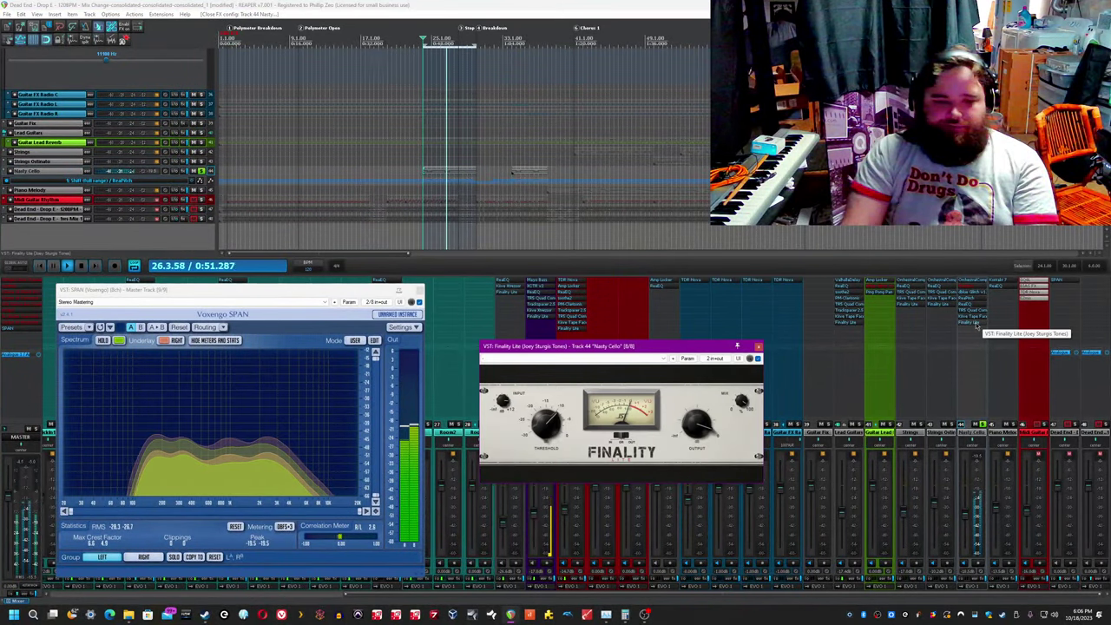
left_click(978, 323, "shift")
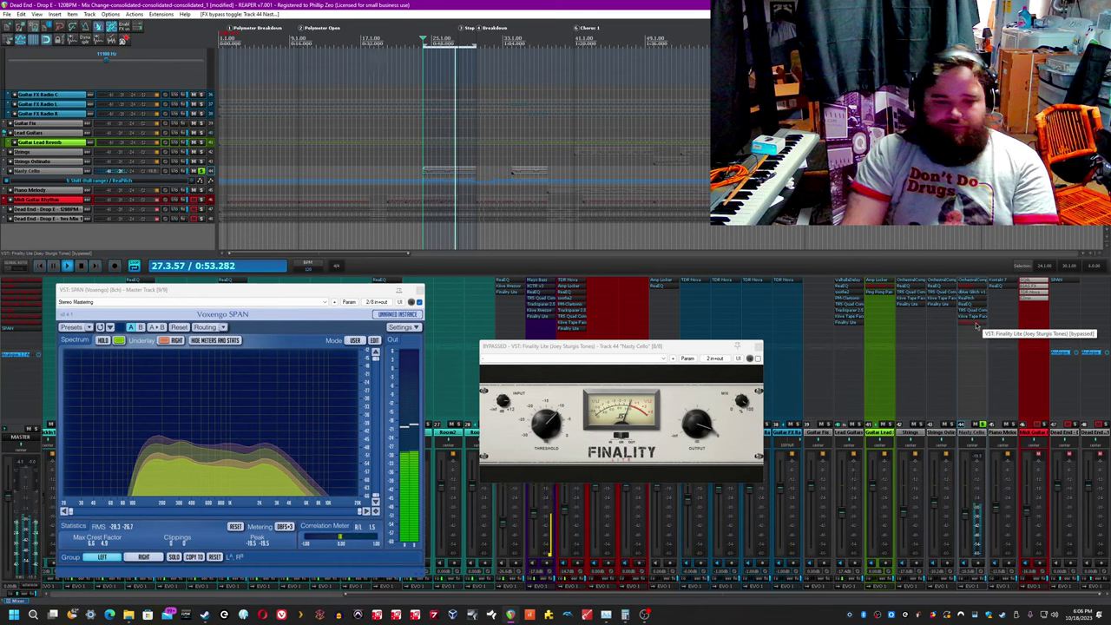
left_click(978, 323, "shift")
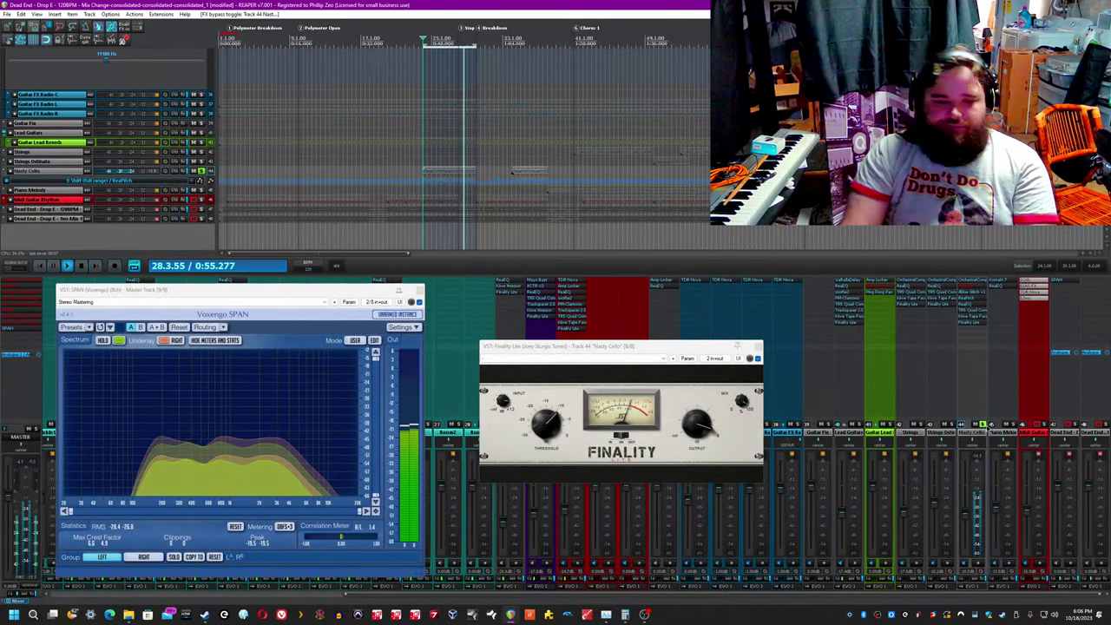
left_click(759, 346)
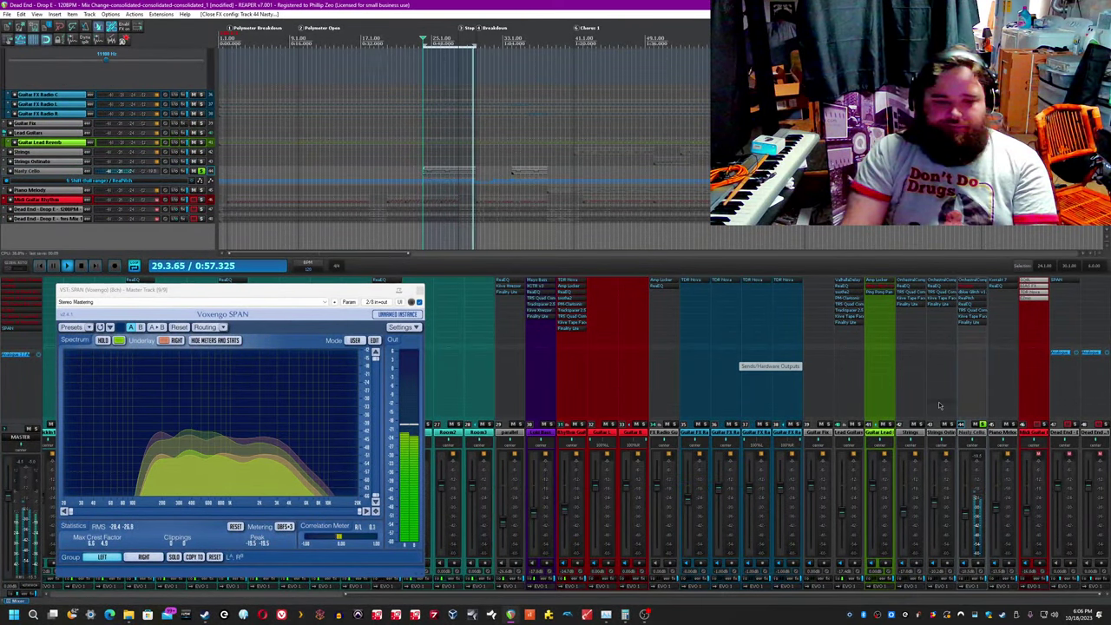
key("space")
Step: Solo Piano Melody instead of Nasty Cello, play it from bar 38, and unsolo it to hear the full mix before stopping
left_click(983, 425)
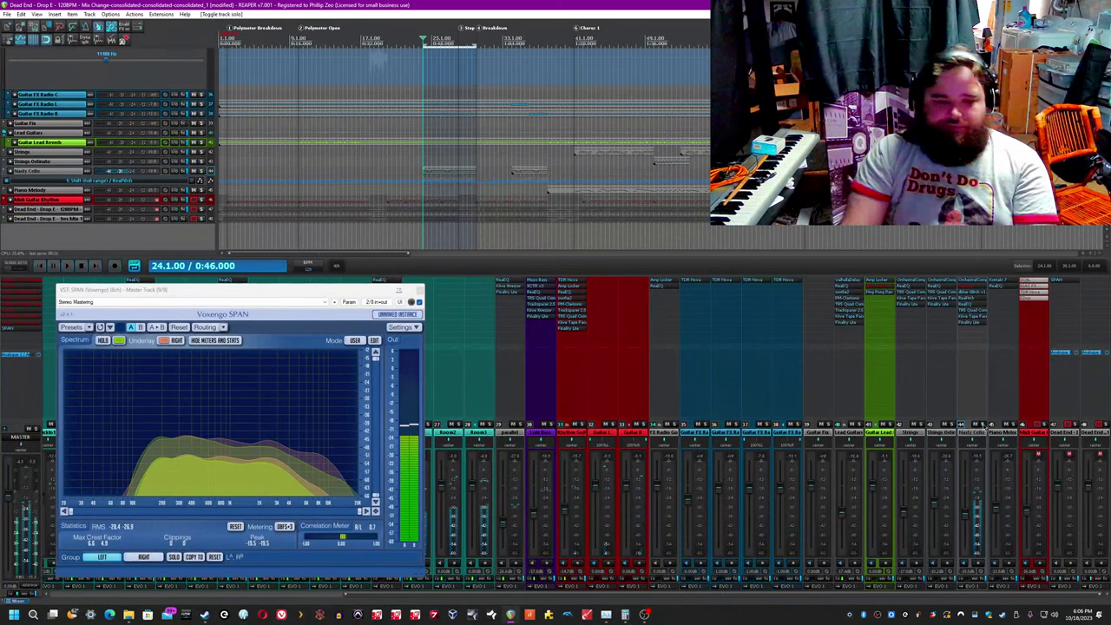
left_click(1017, 426)
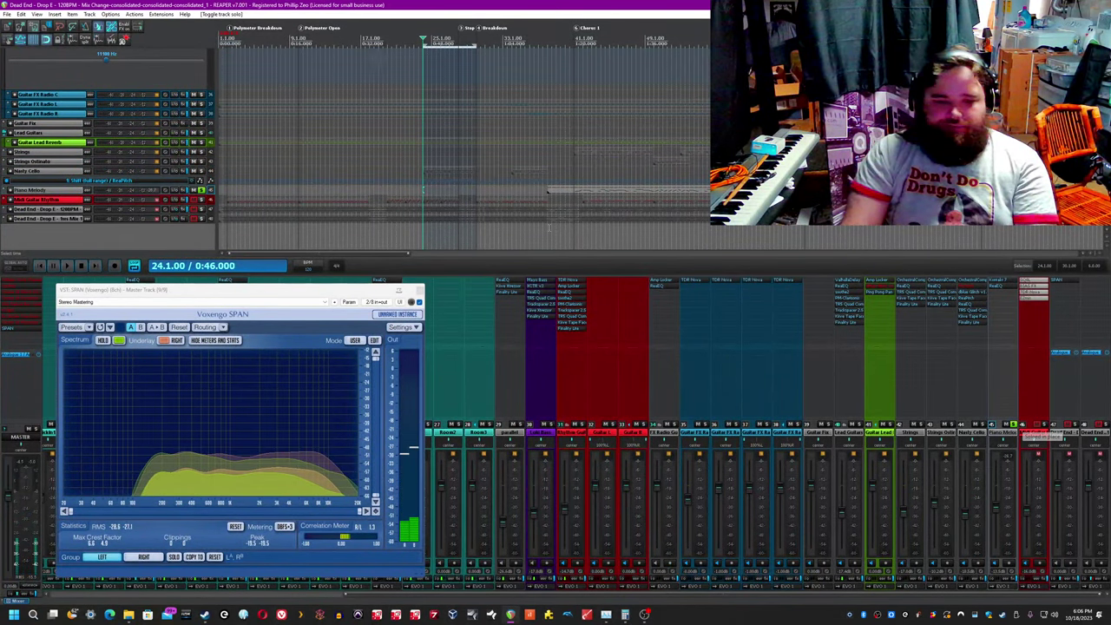
left_click(549, 227)
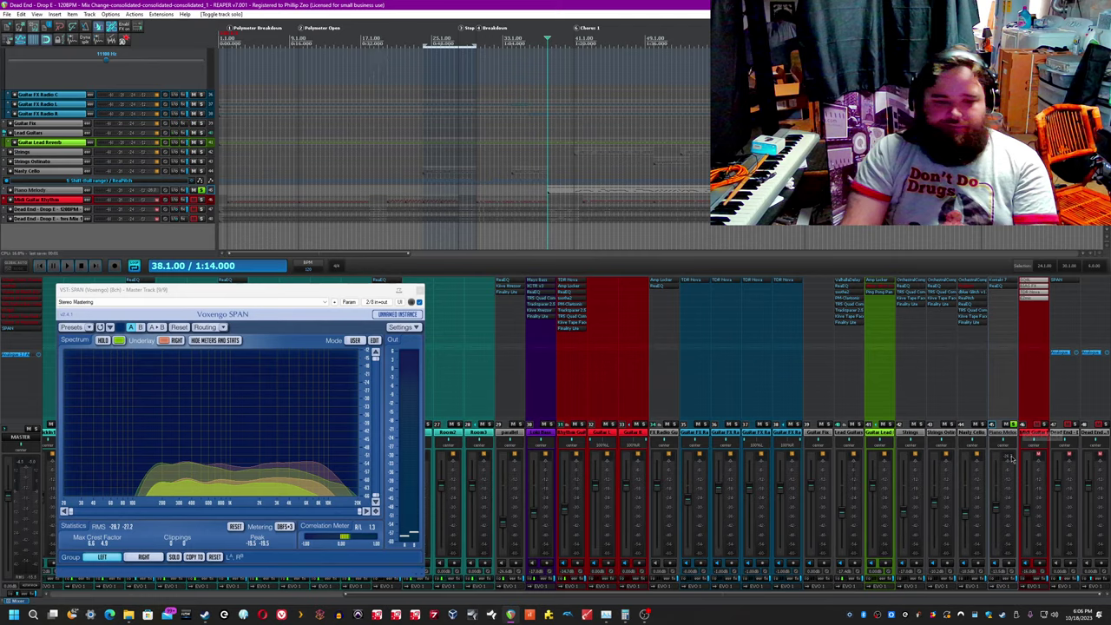
key("space")
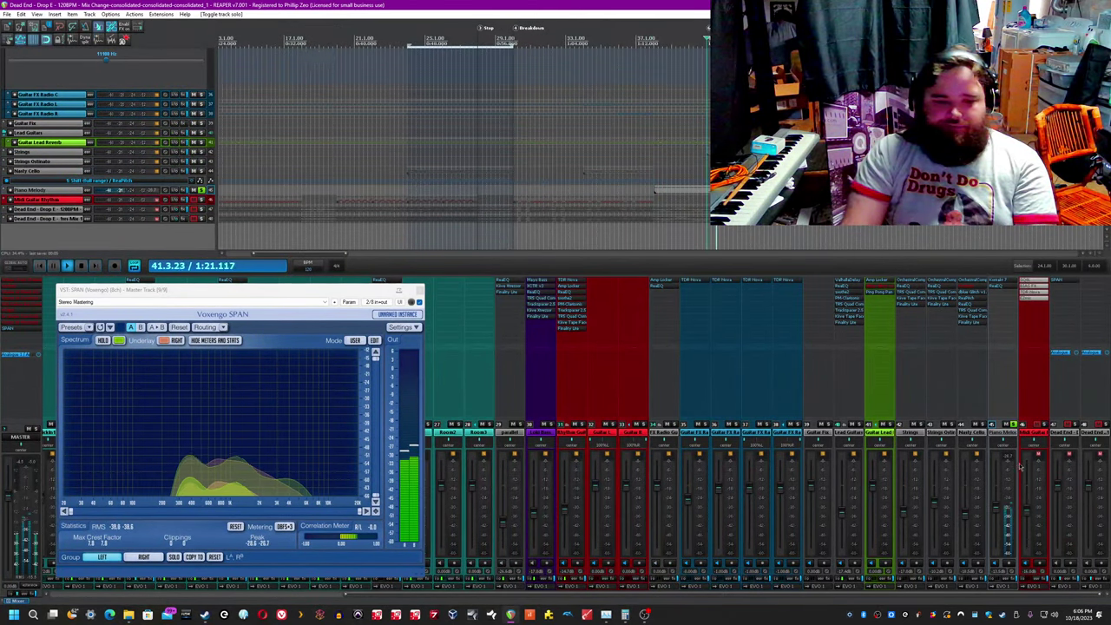
left_click(1013, 425)
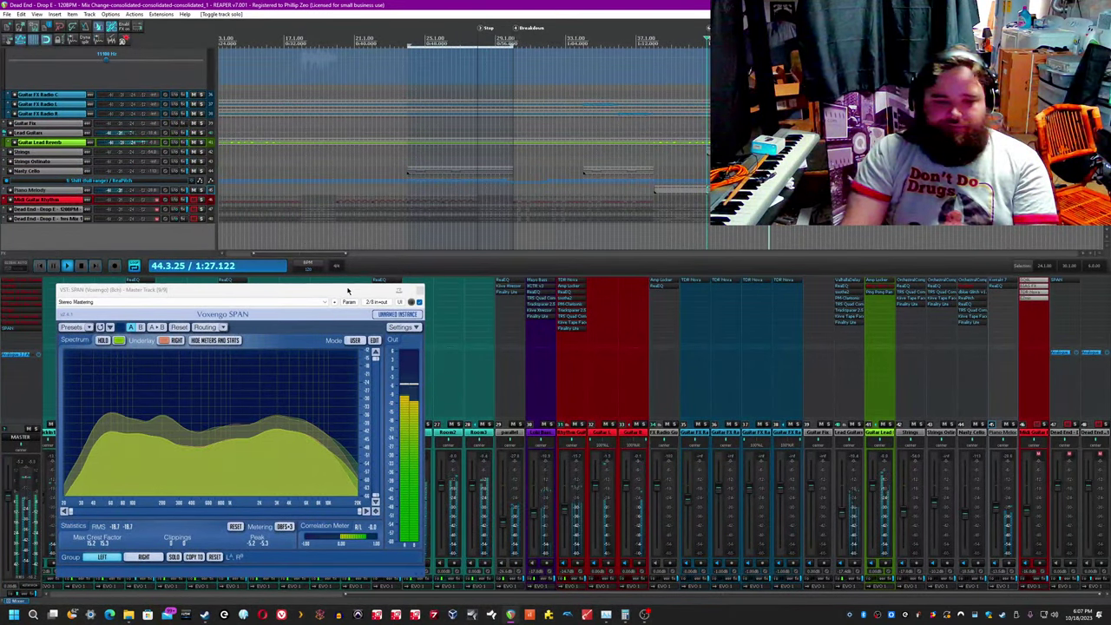
left_click_drag(347, 291, 580, 296)
key("space")
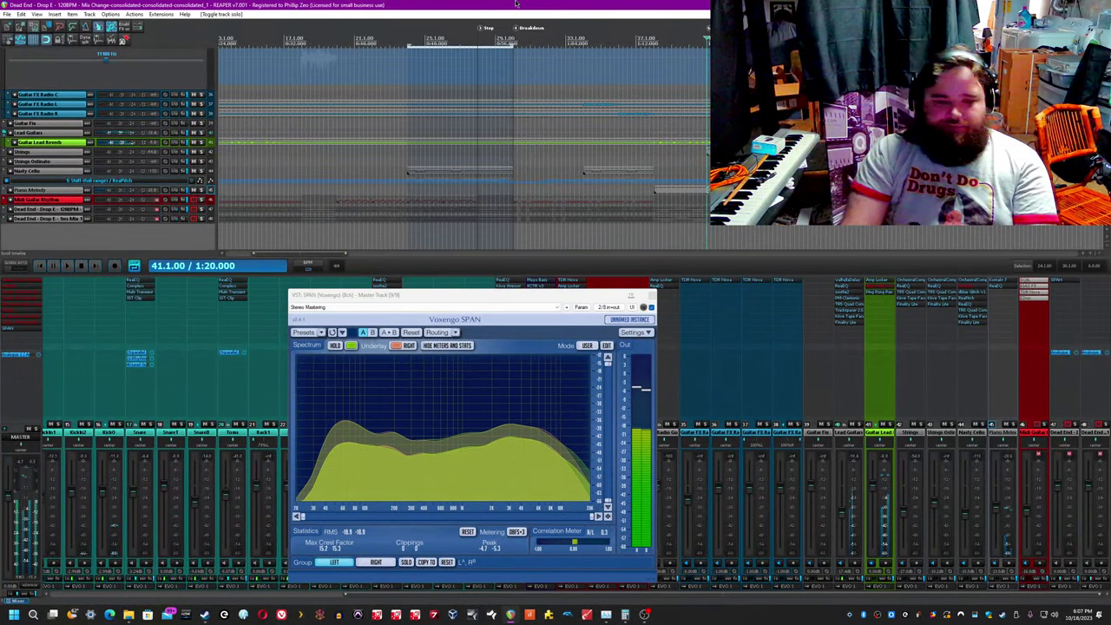
Step: Play the full mix from bar 41 and compare it with the soloed Dead End - Drop E - 120BPM track, lowering that track's fader slightly and clearing its peak indicator
scroll(463, 139, "down", 3)
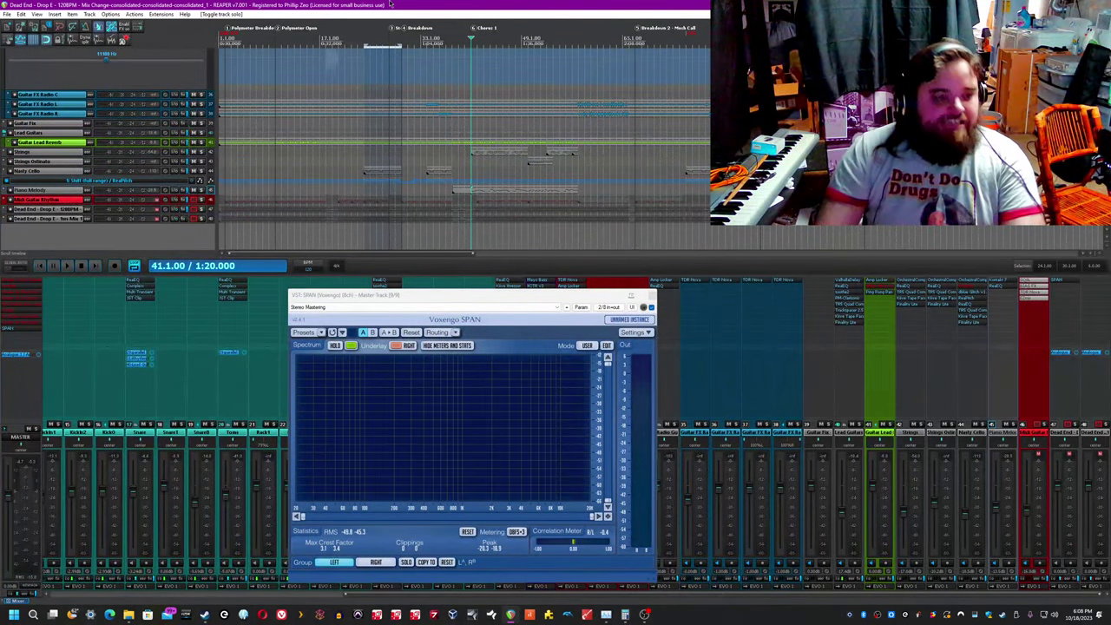
scroll(376, 179, "down", 1)
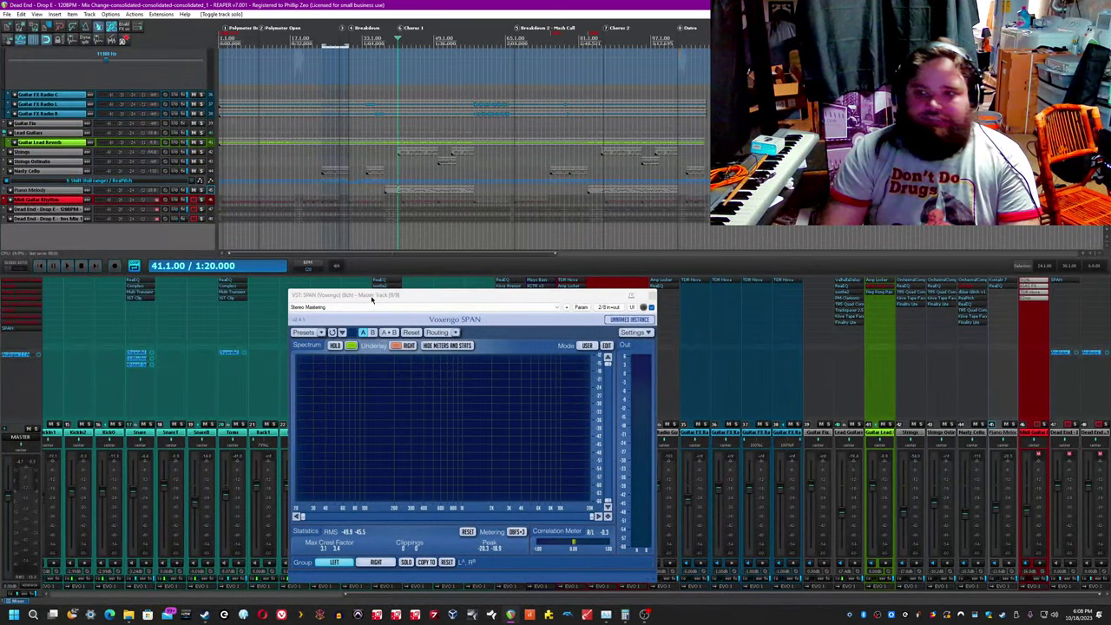
left_click_drag(371, 297, 461, 293)
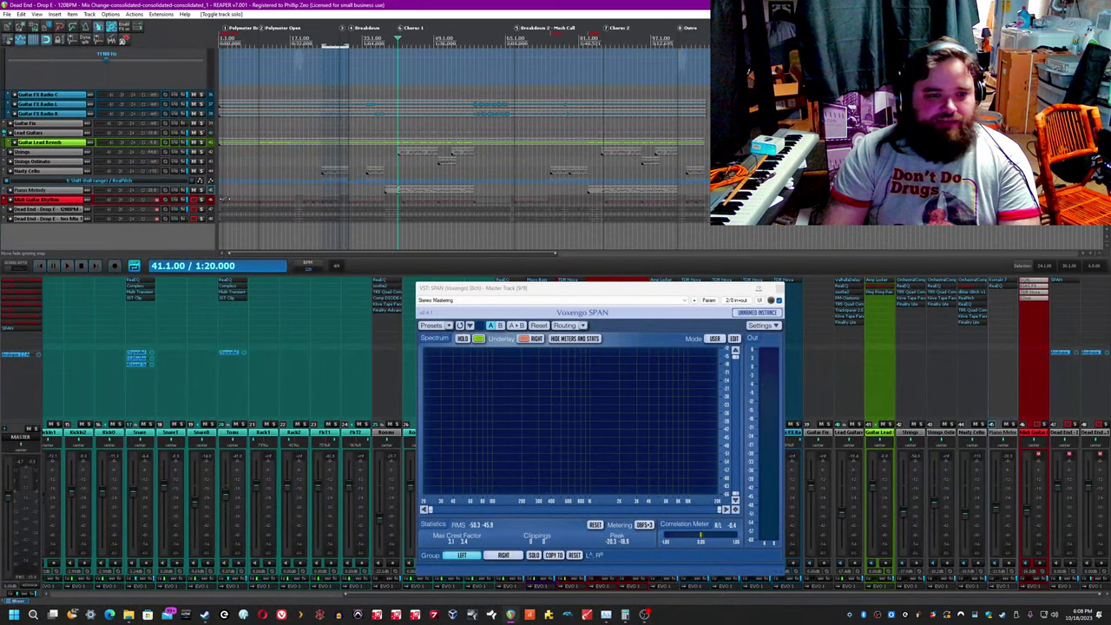
key("space")
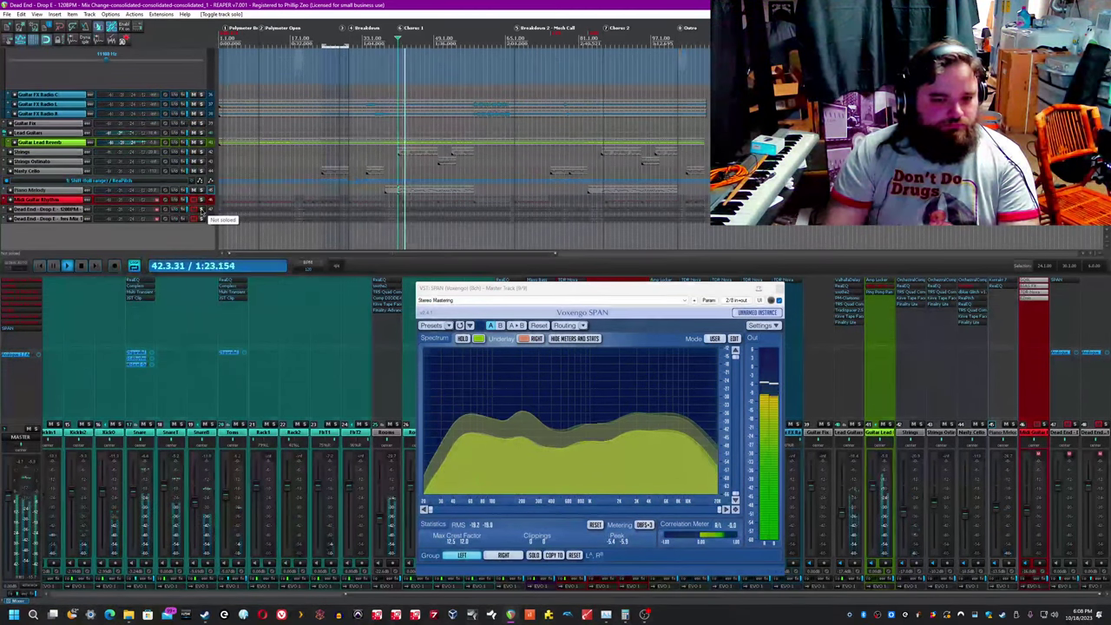
left_click(202, 210)
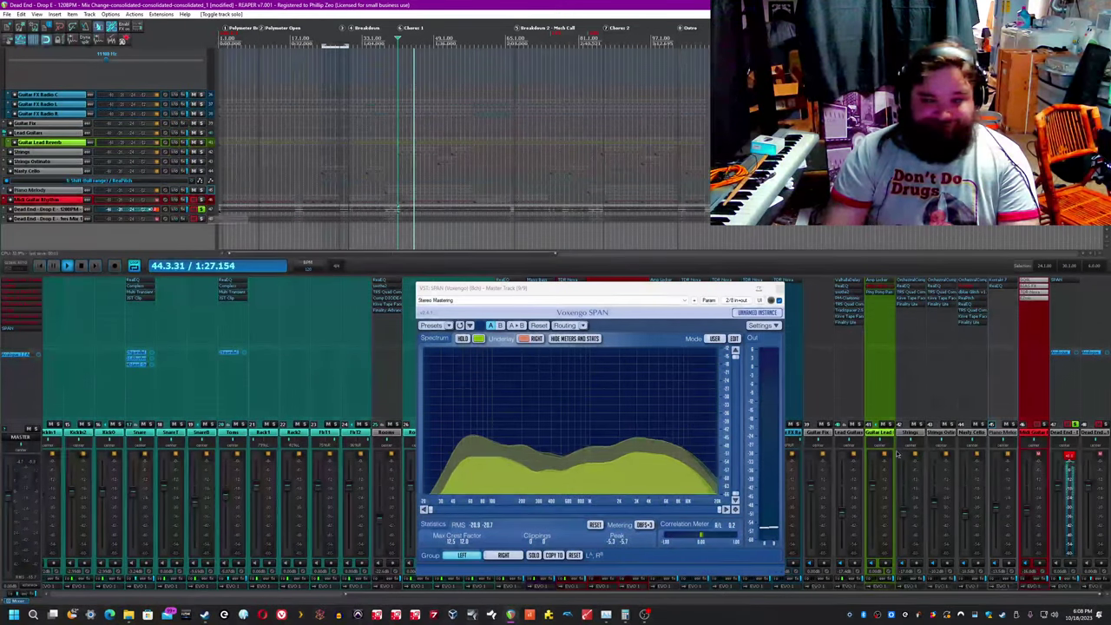
left_click_drag(1058, 489, 1059, 494)
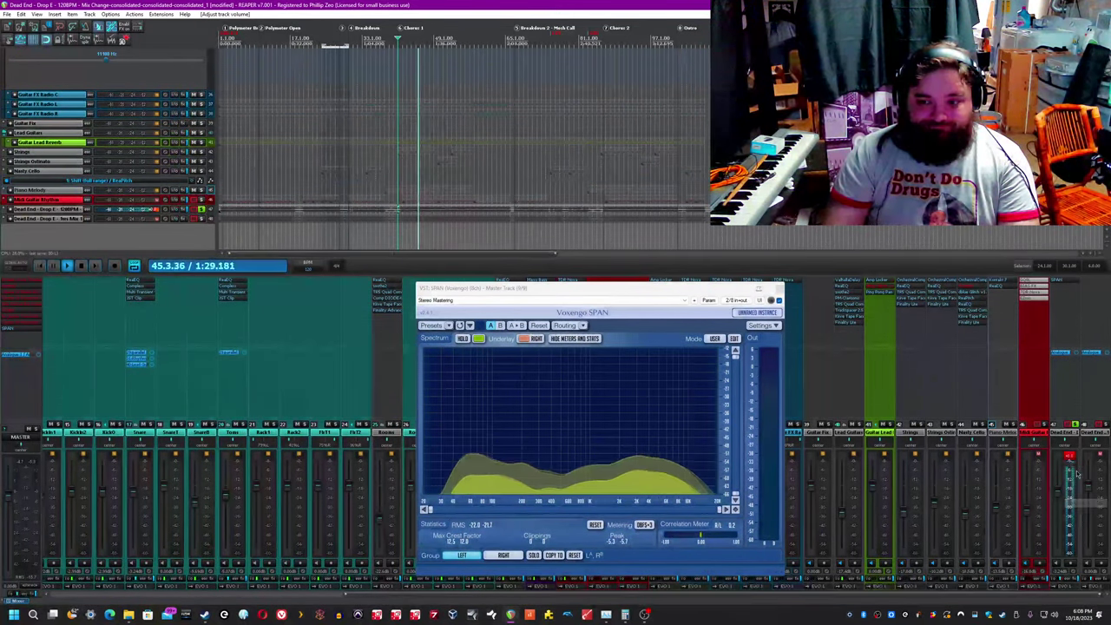
left_click(1069, 455)
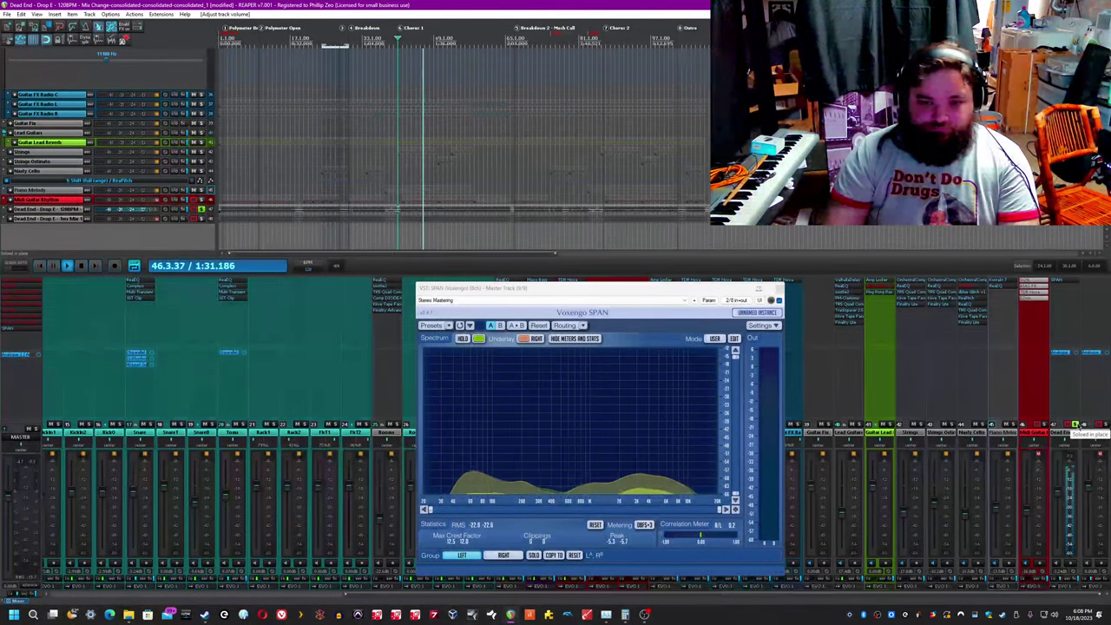
left_click(1076, 425)
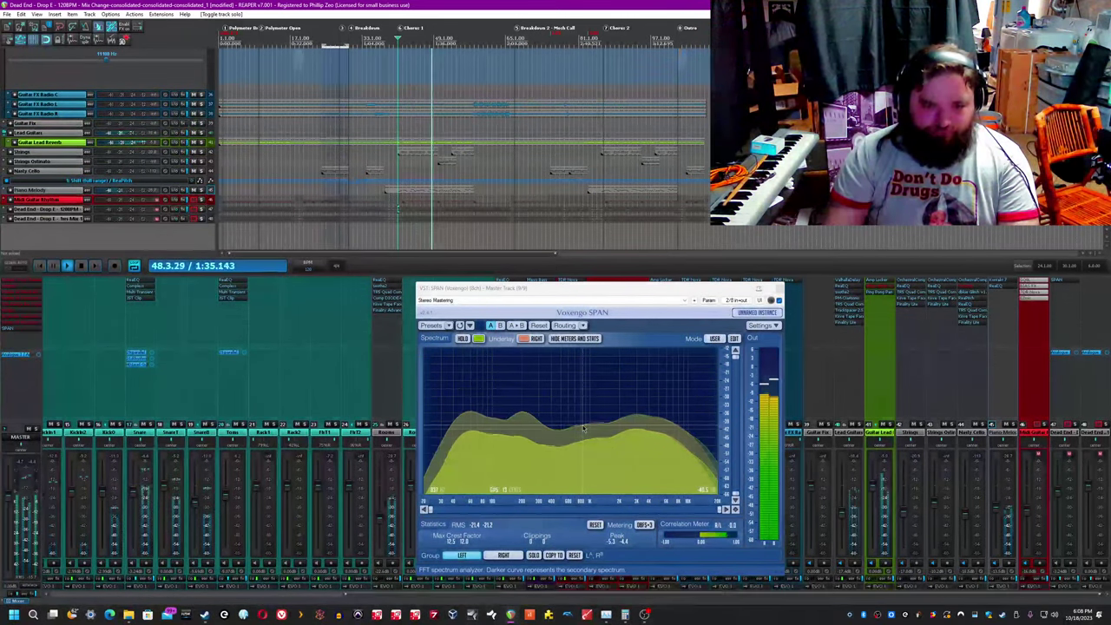
key("space")
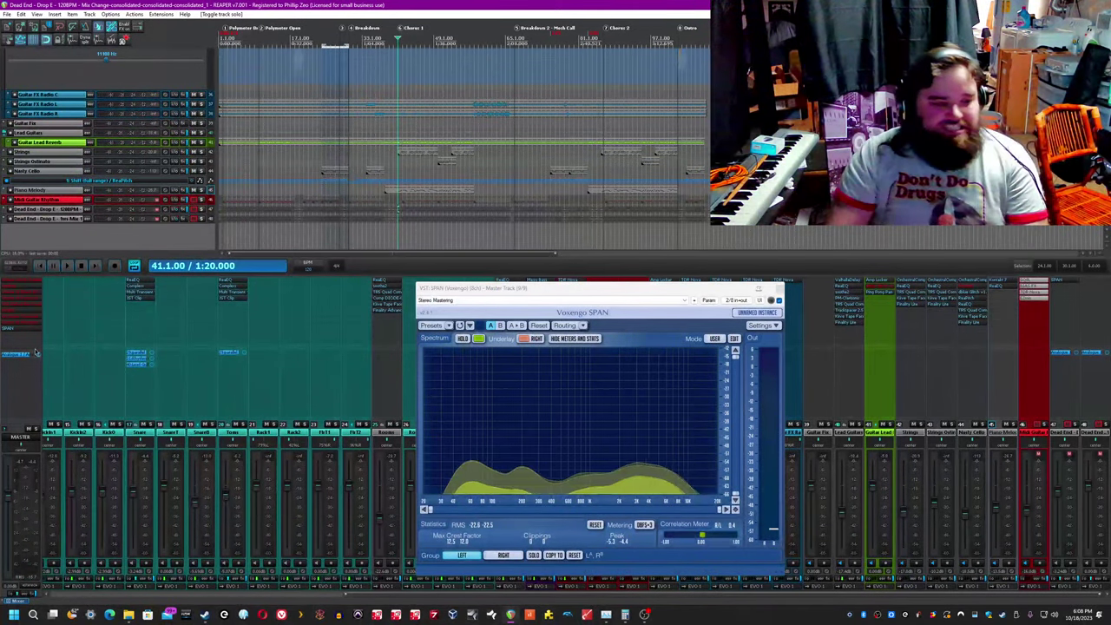
Step: Open the Master track's FX chain on Scheps Omni Channel and move the window clear of the project ruler
left_click(32, 599)
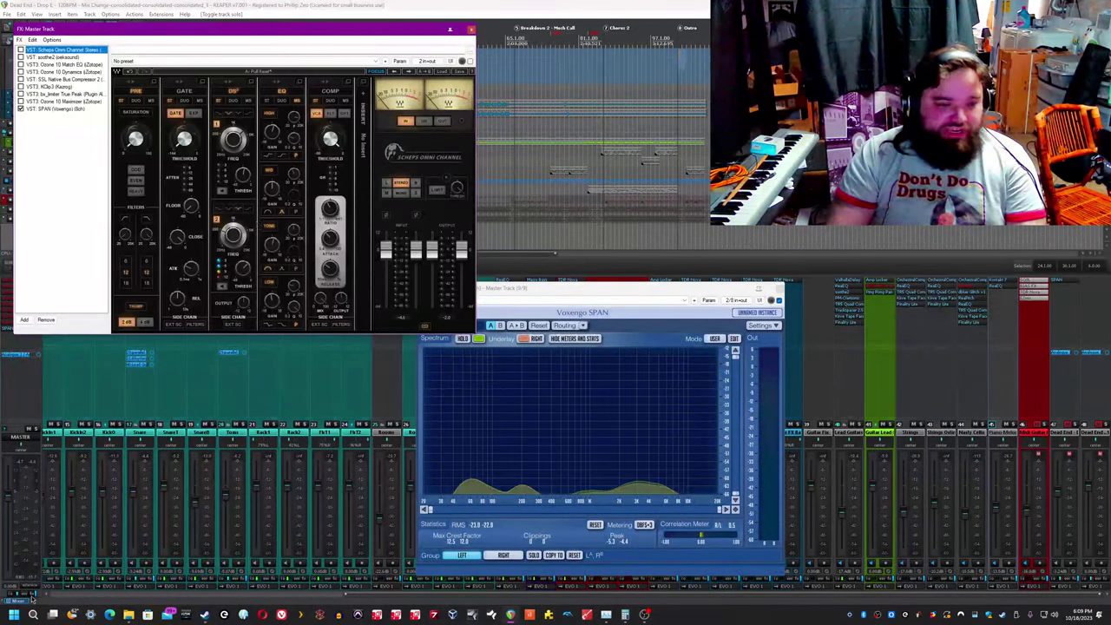
left_click_drag(433, 29, 507, 192)
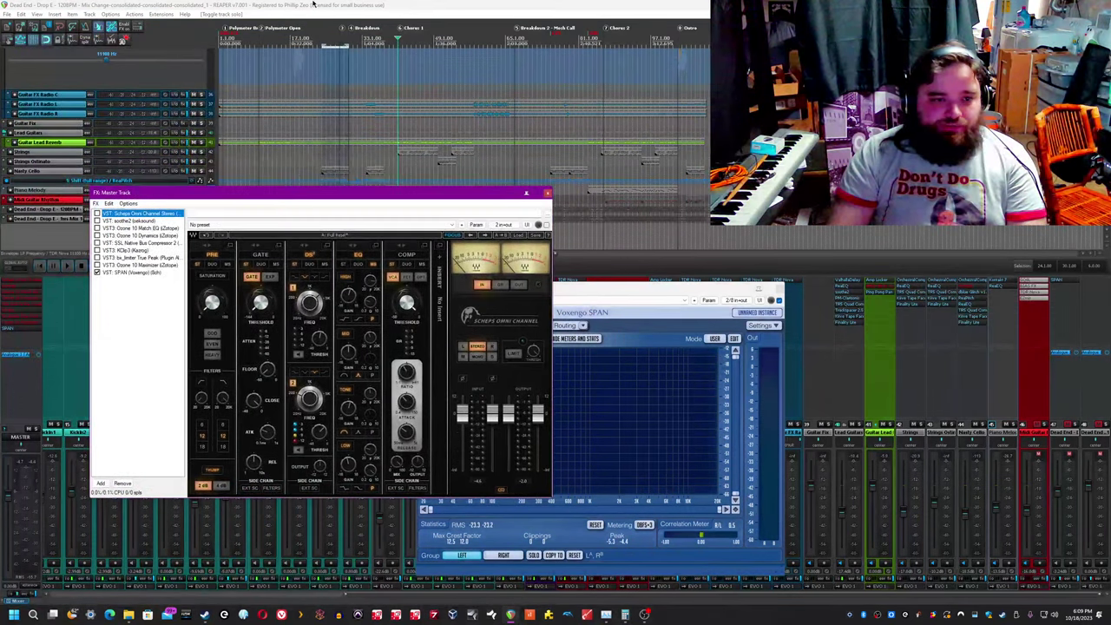
Step: Enable Scheps Omni Channel on the Master track and arrange its window and the Voxengo SPAN window side by side
left_click_drag(233, 197, 300, 250)
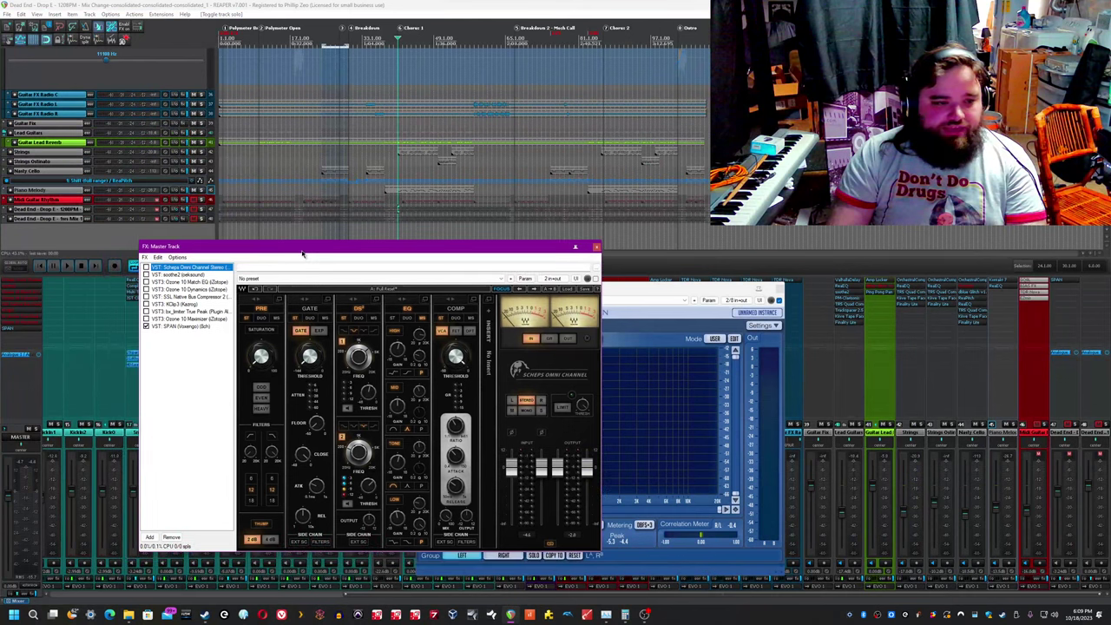
left_click(146, 267)
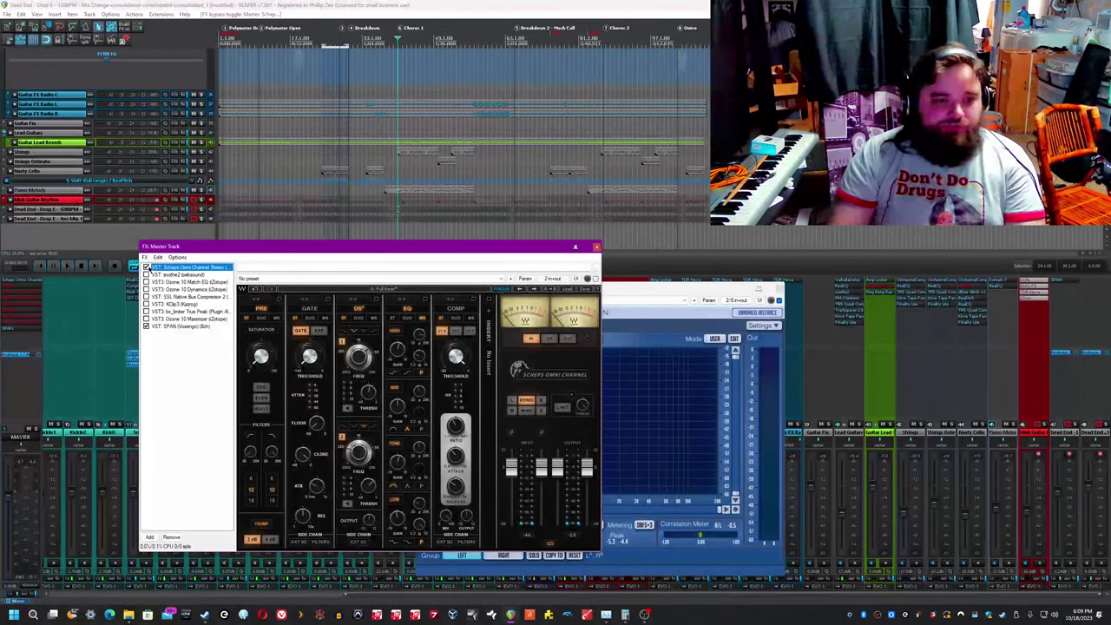
left_click(305, 4)
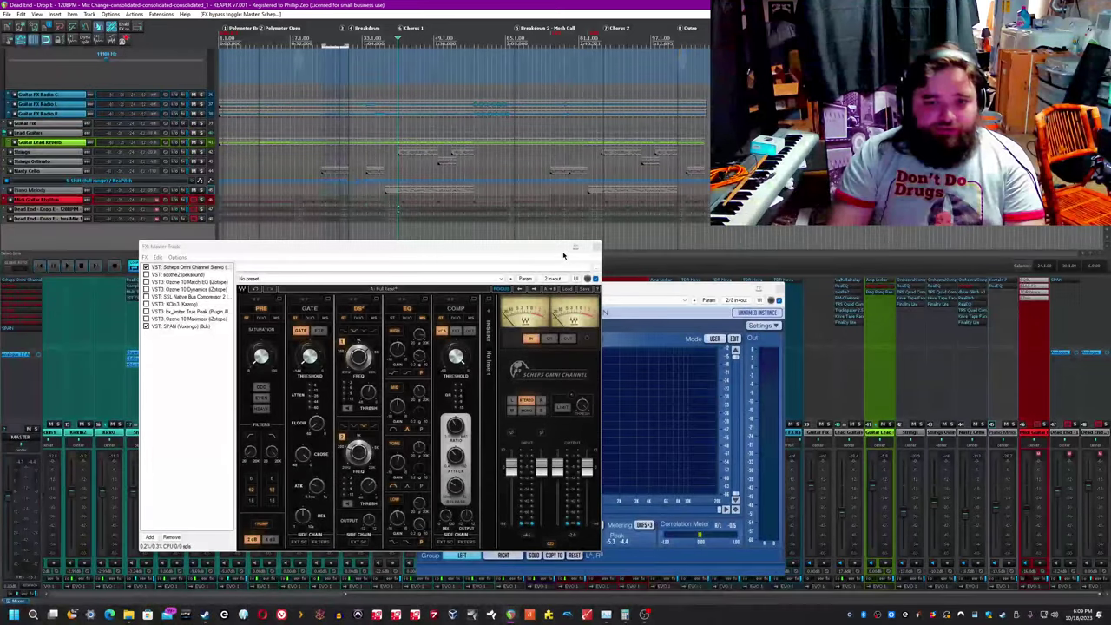
left_click_drag(562, 250, 540, 259)
left_click_drag(616, 290, 841, 288)
left_click(342, 5)
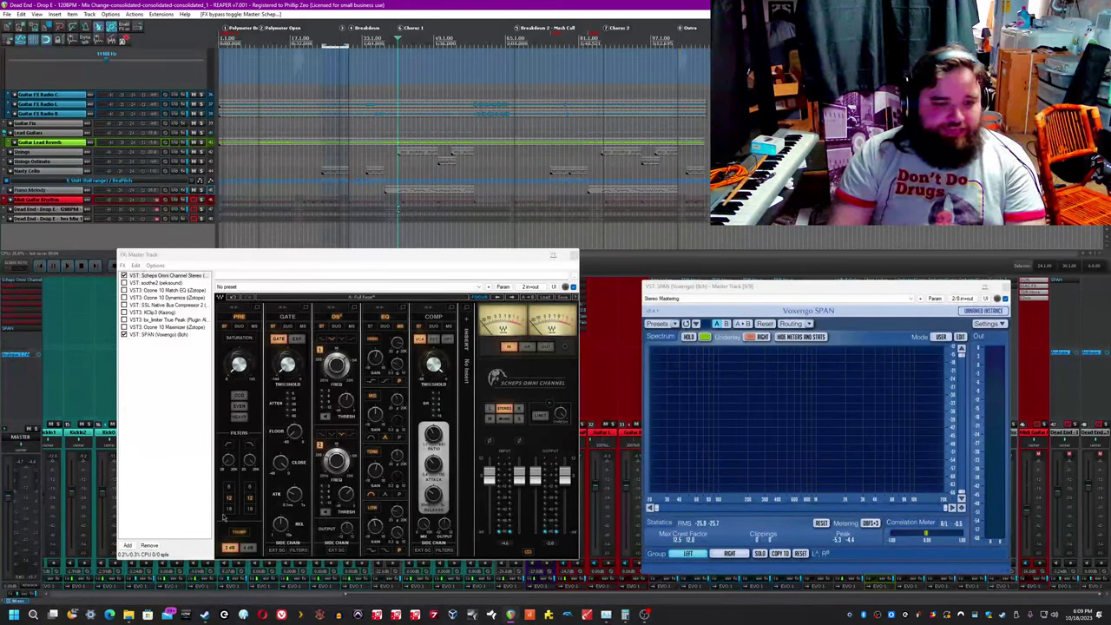
Step: Play the mix and compare Scheps Omni Channel's Thump switched off and back on
left_click(232, 542)
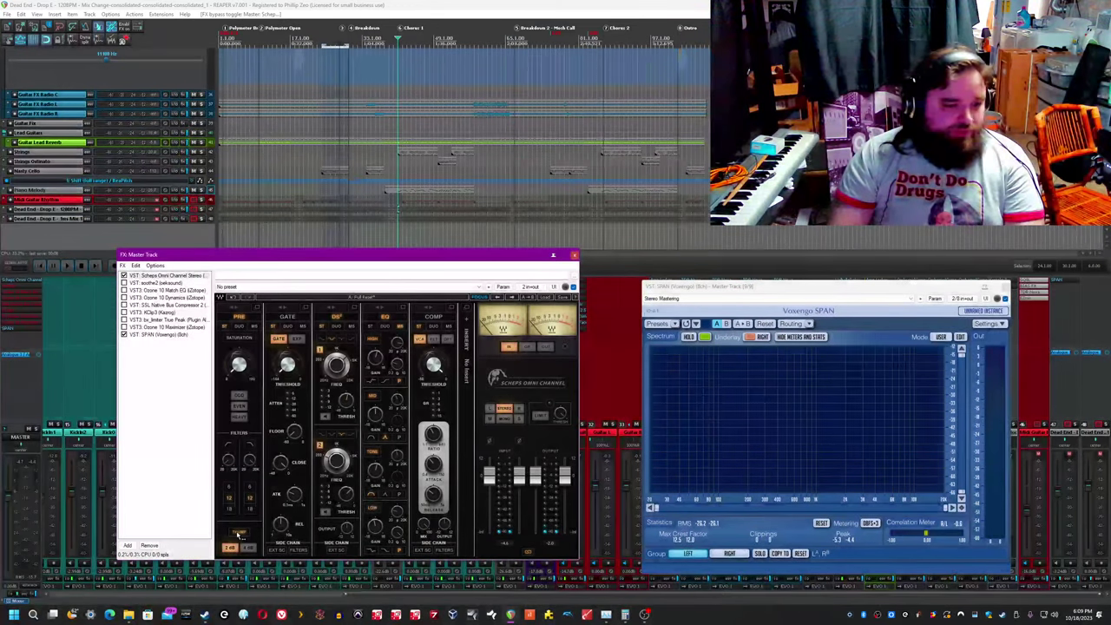
key("space")
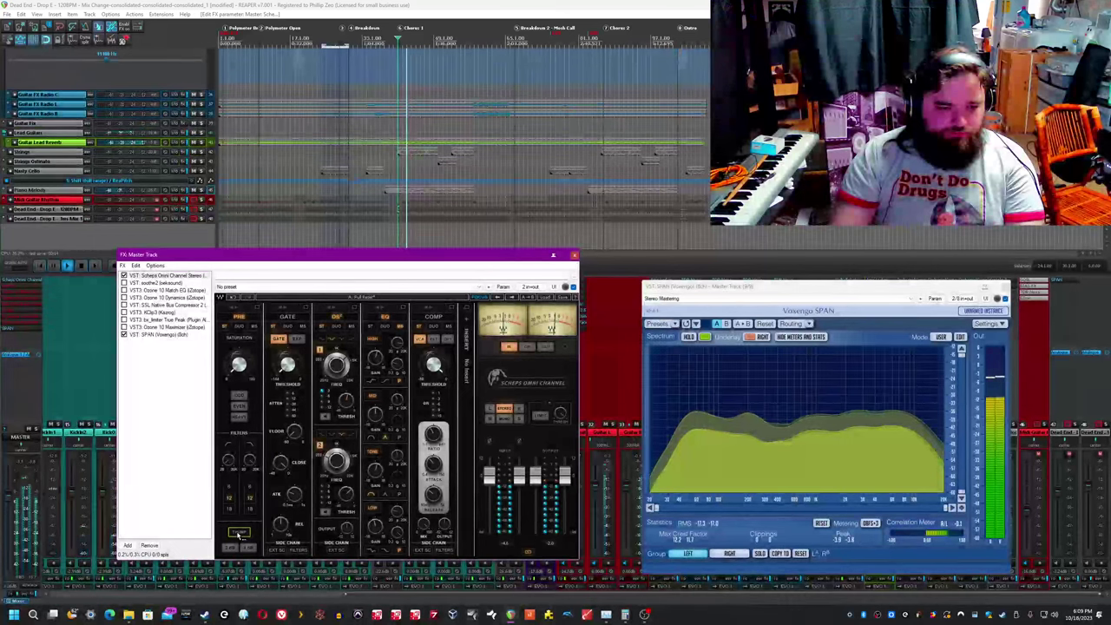
left_click(238, 533)
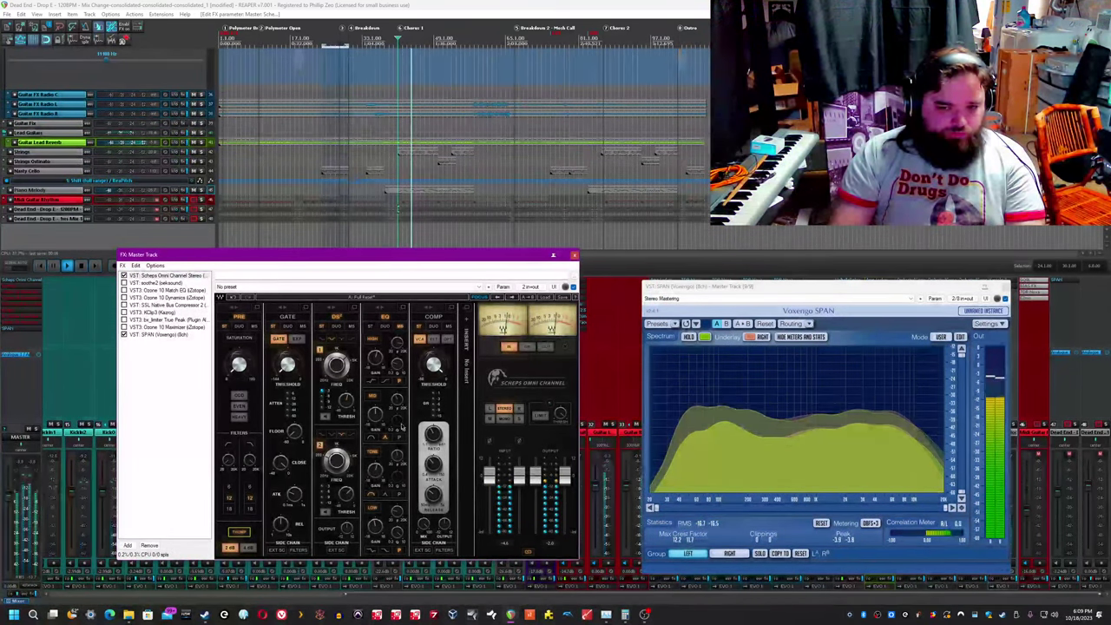
Step: Expand the DS2 section, monitor de-esser bands 2 and 1 on their own, collapse the section and stop playback
left_click(353, 311)
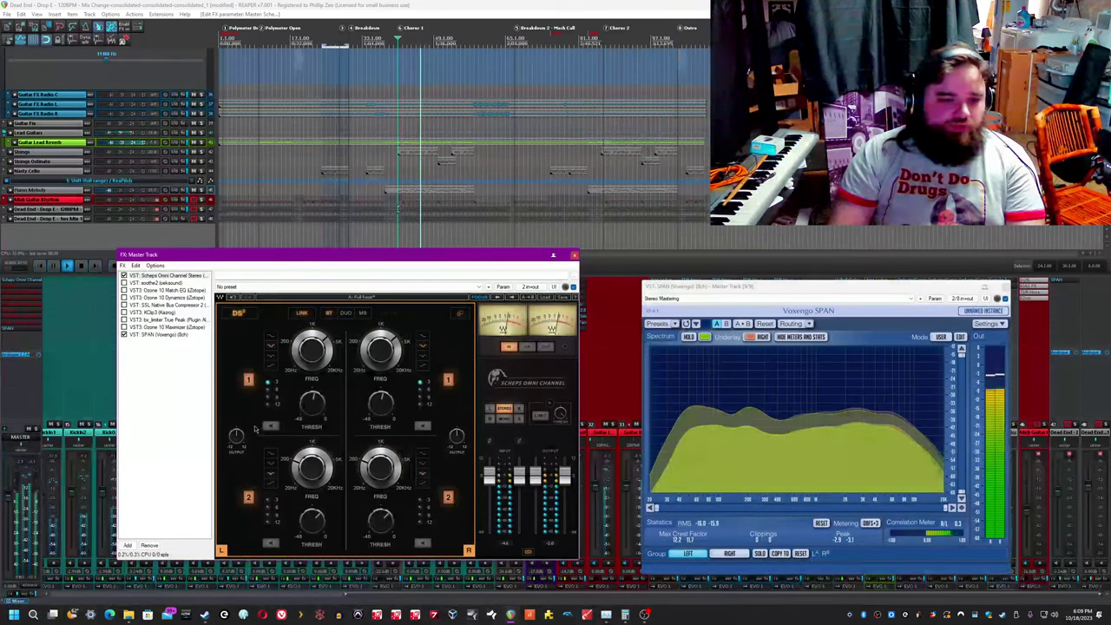
left_click(272, 545)
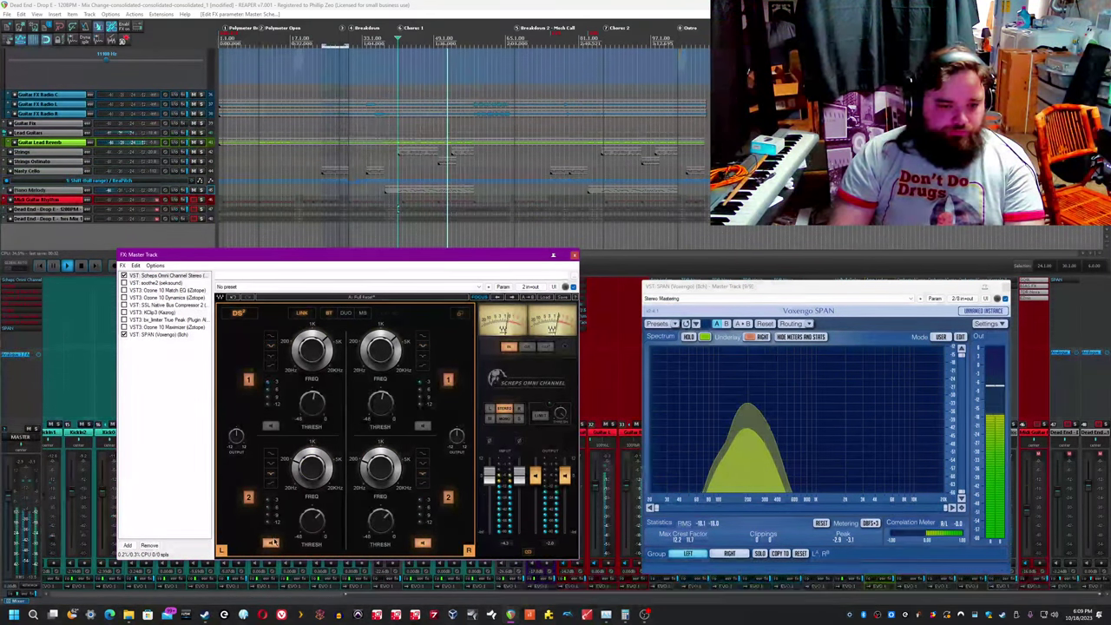
left_click(271, 543)
left_click(271, 427)
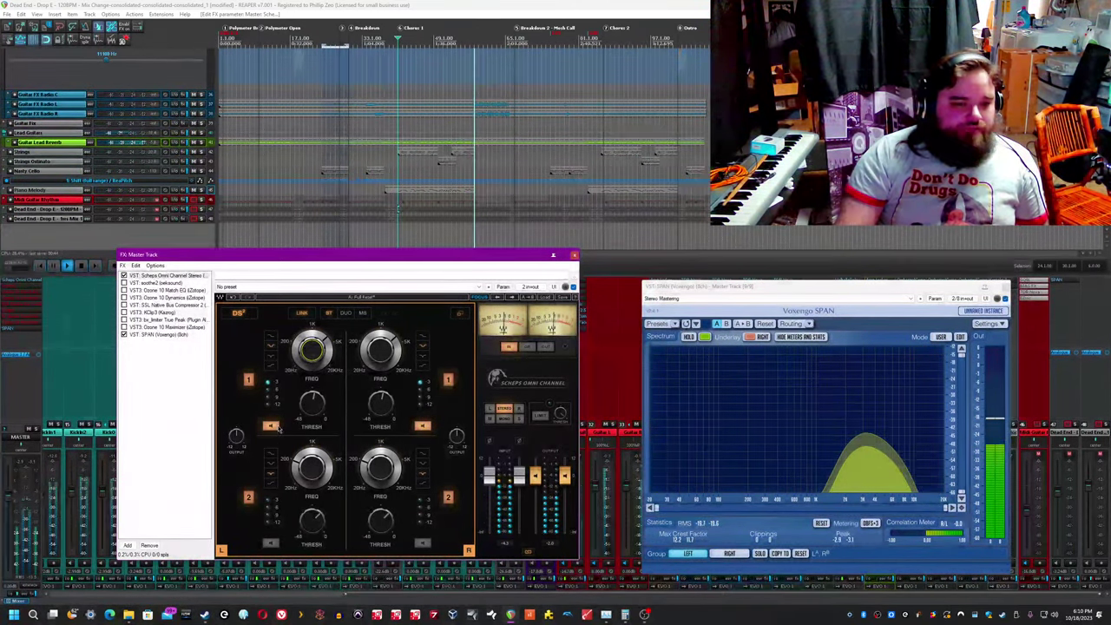
left_click(272, 426)
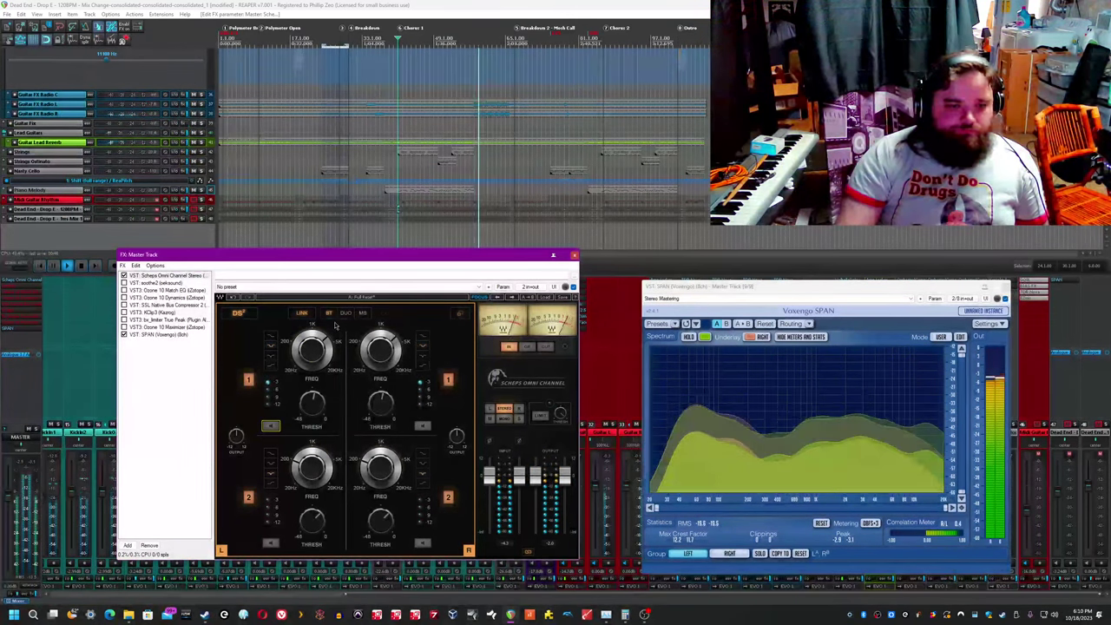
left_click(458, 306)
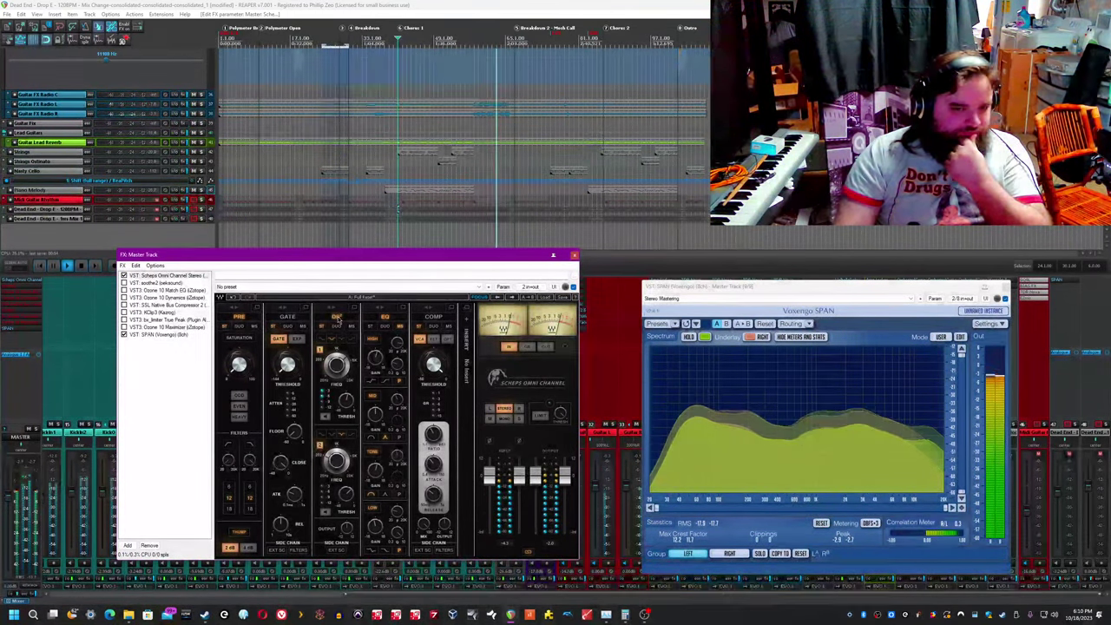
key("space")
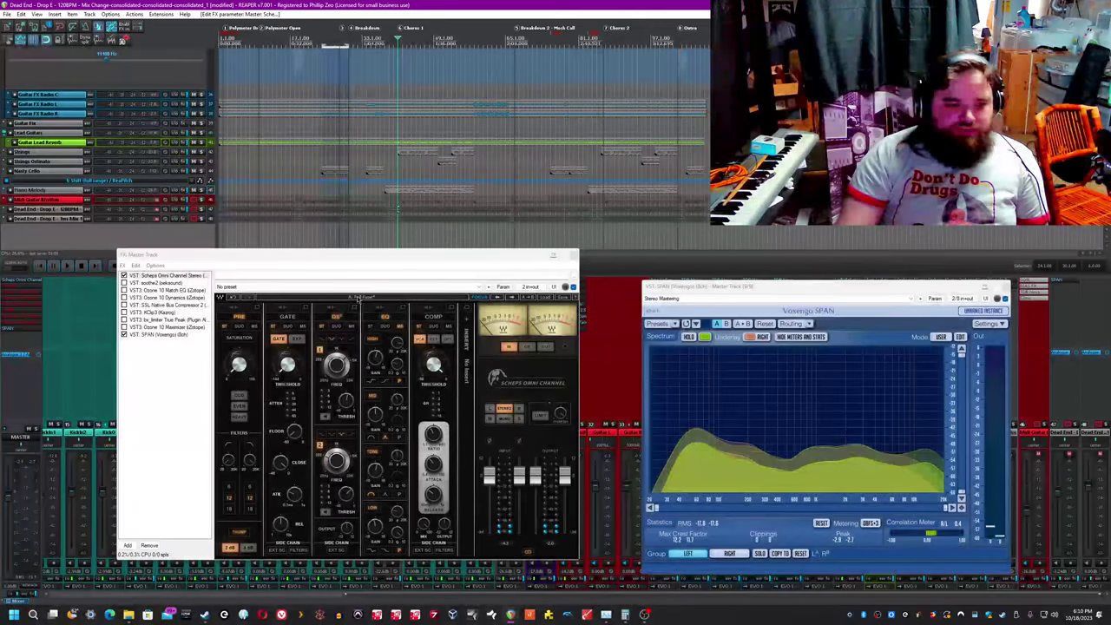
Step: Expand the mid/side EQ section and play the mix with the mid channel's High band monitored on its own
left_click(382, 310)
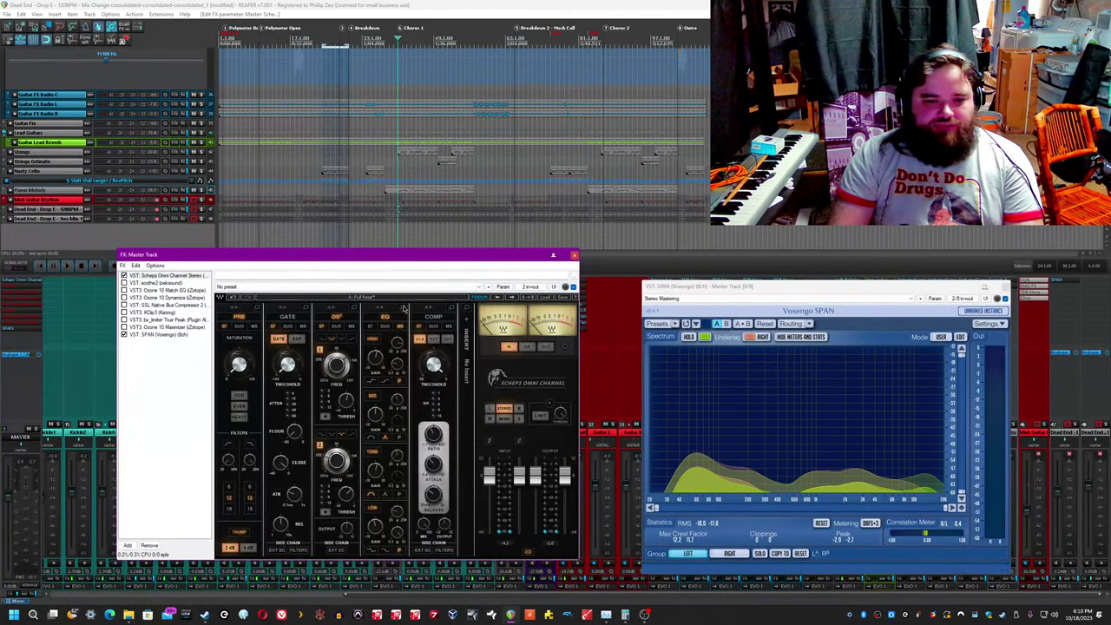
left_click(382, 310)
left_click(439, 3)
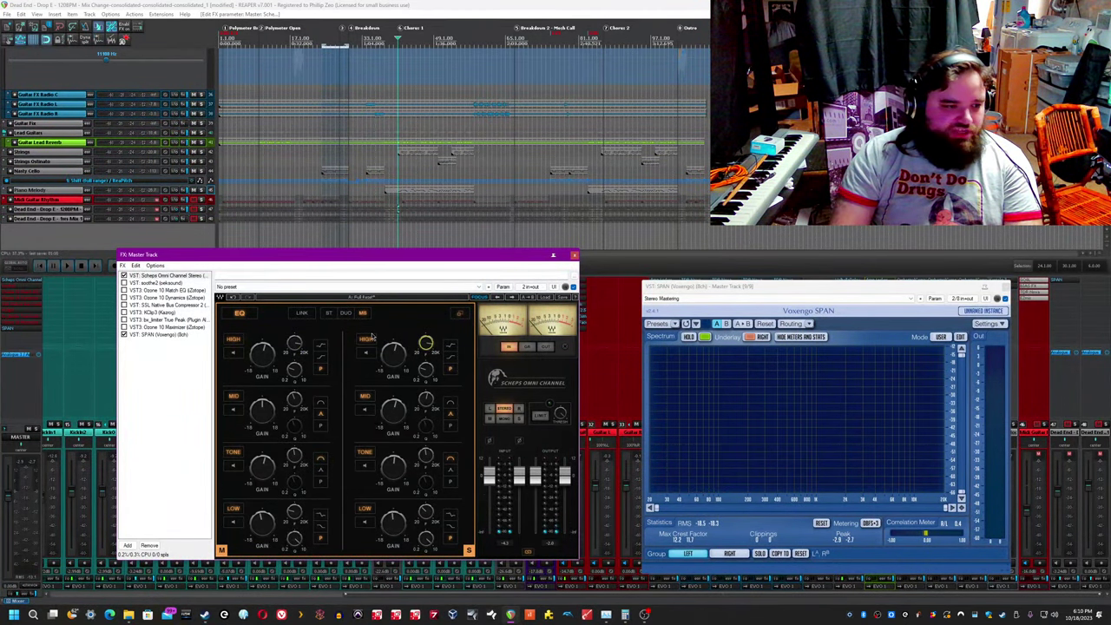
key("space")
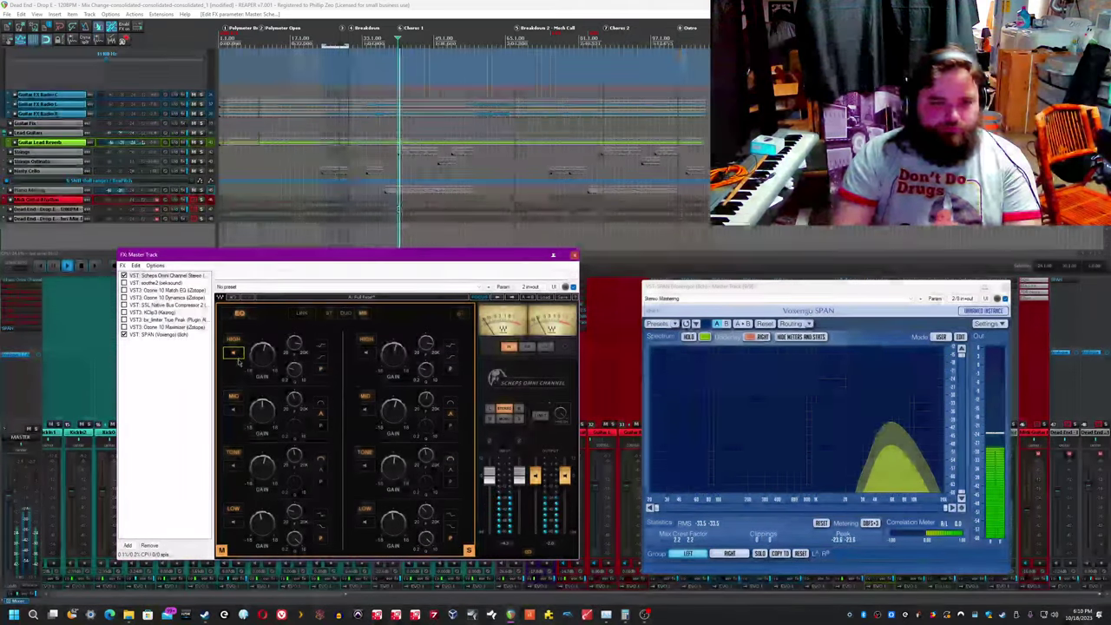
left_click(264, 349)
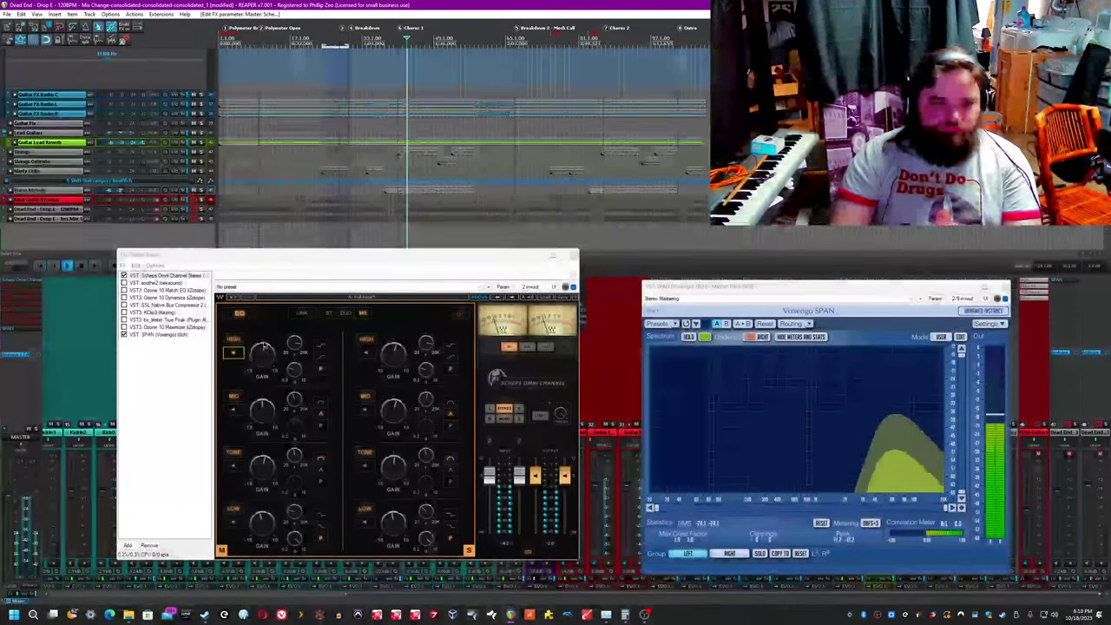
left_click(234, 354)
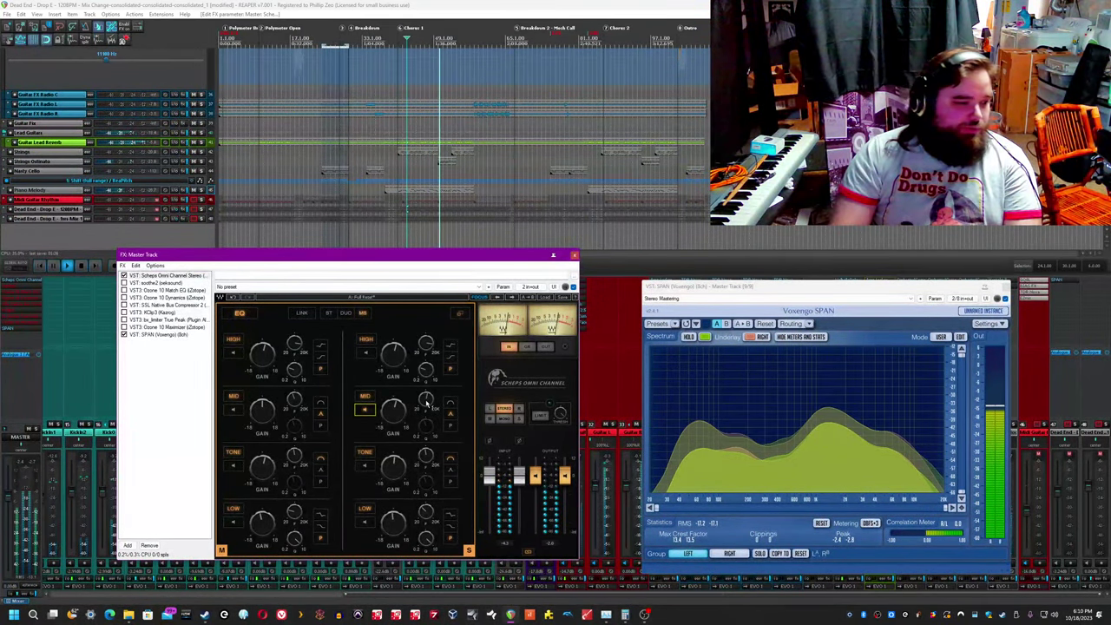
Step: Examine the Mid and Tone band settings of the mid and side EQ while monitoring the side bands
left_click_drag(397, 418, 397, 409)
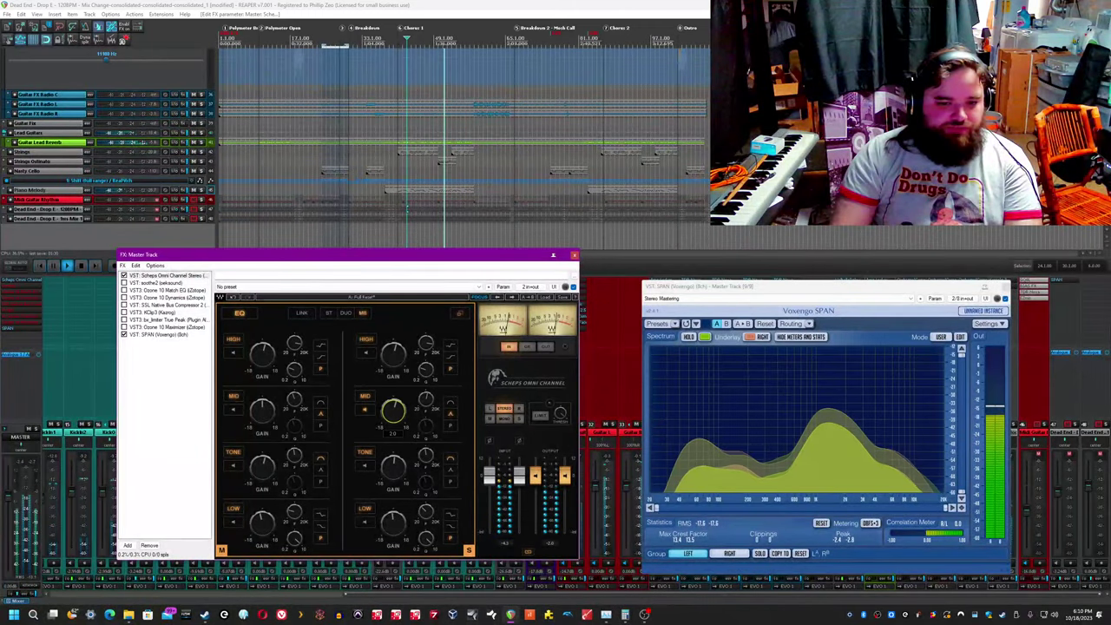
left_click(263, 409)
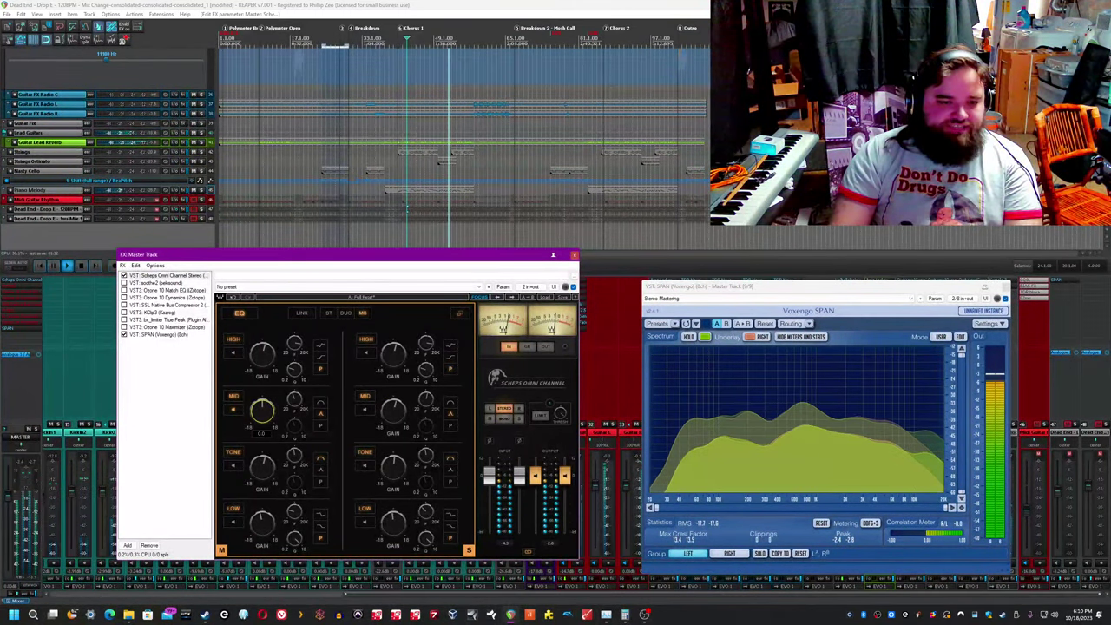
left_click(295, 455)
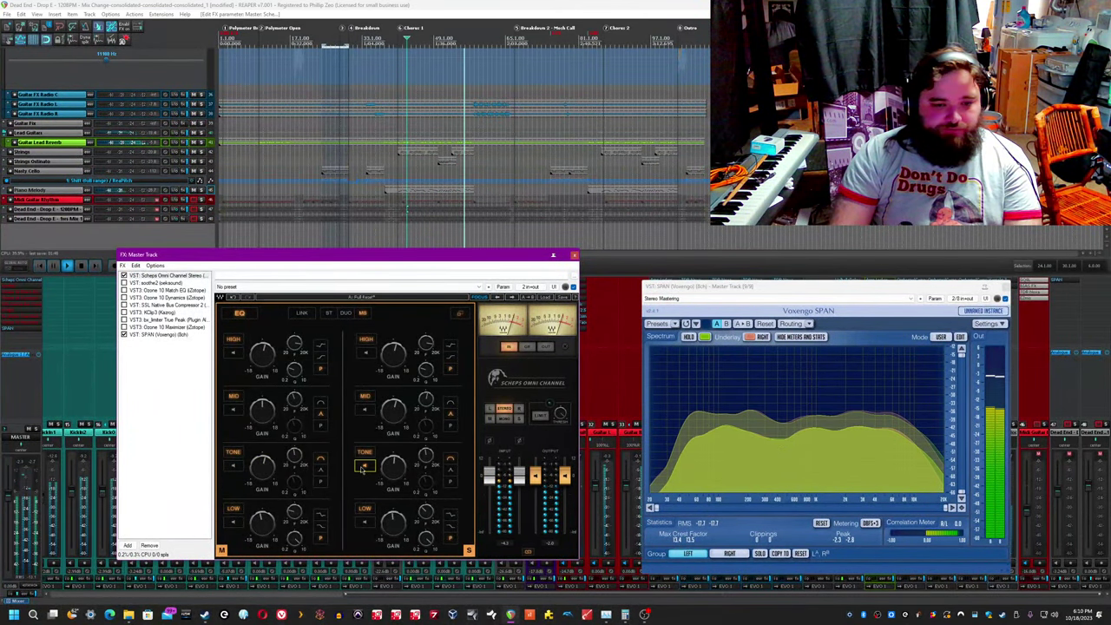
left_click(450, 466)
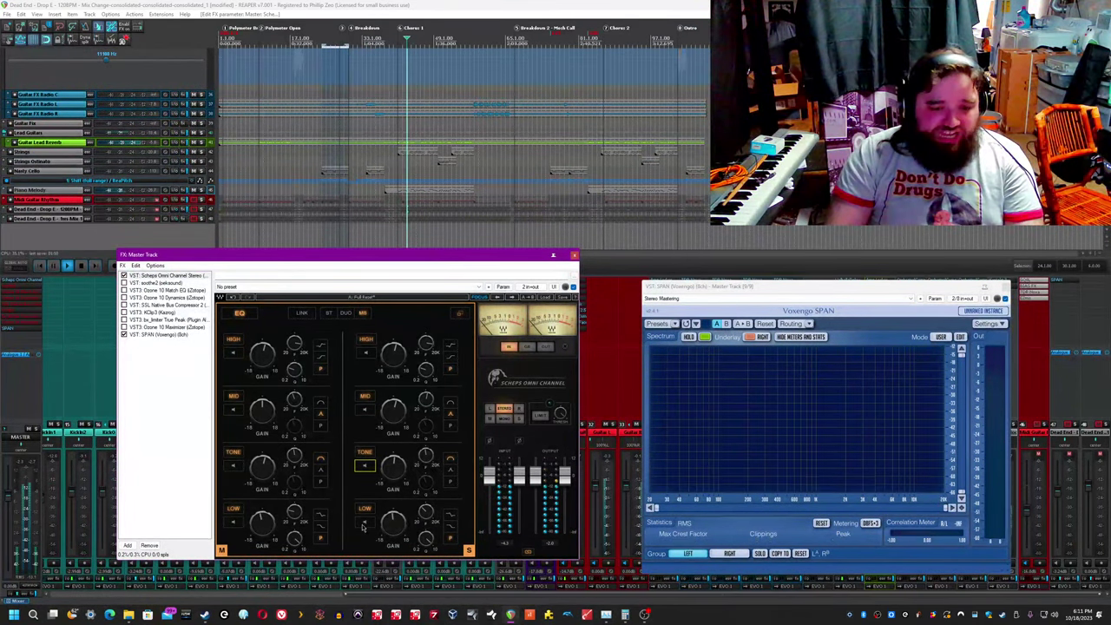
Step: Audition the EQ's Low band during playback, return to the full Scheps Omni Channel view and stop playback
left_click(364, 522)
key("space")
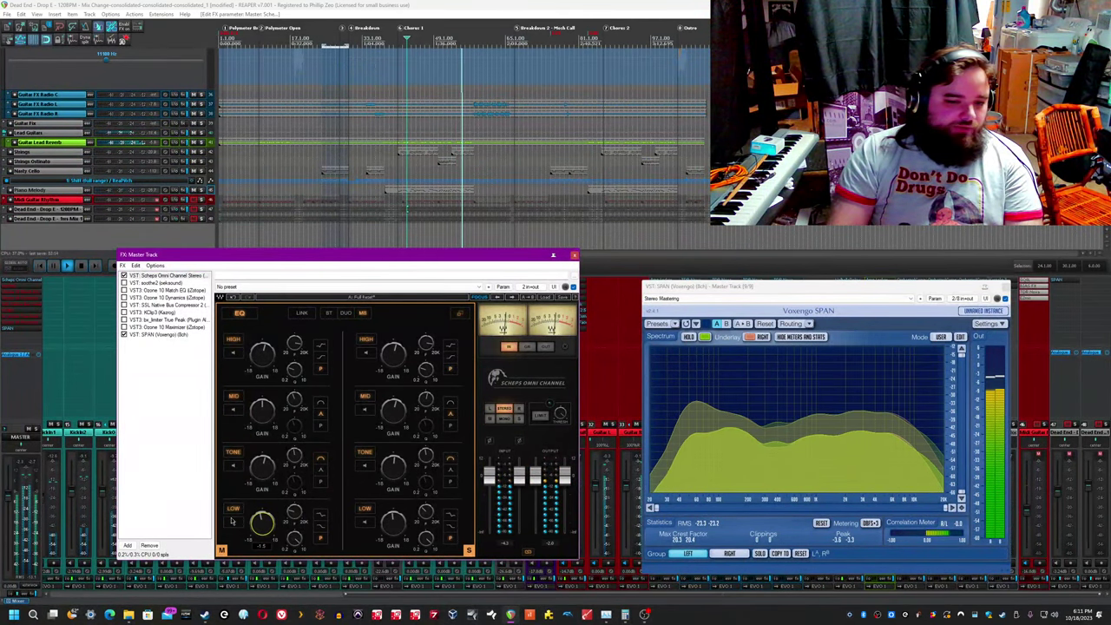
left_click(452, 317)
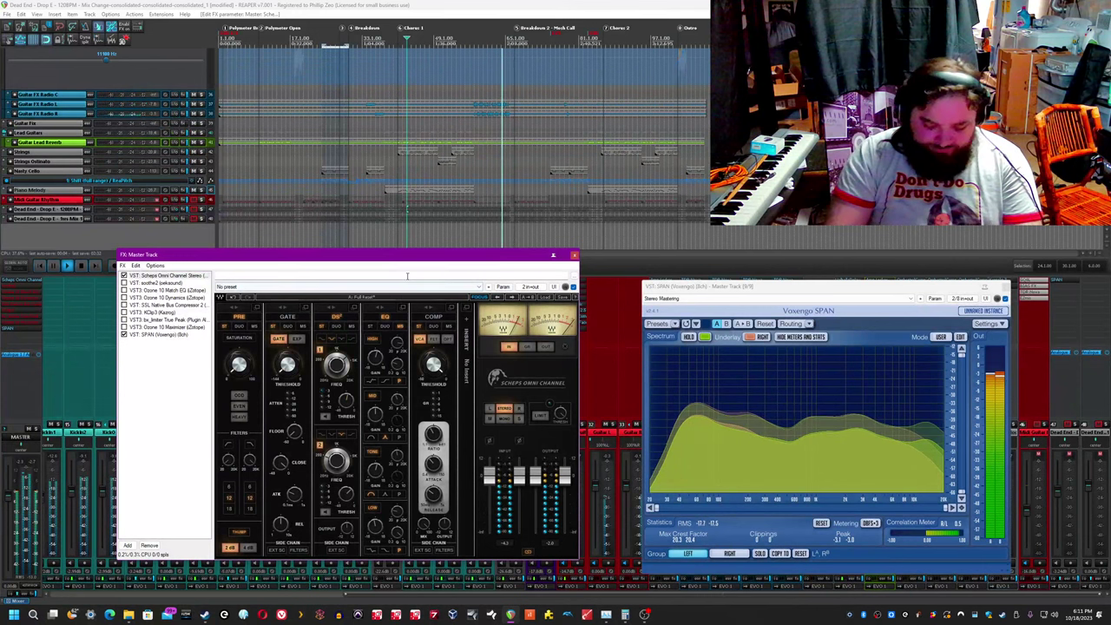
key("space")
left_click(491, 5)
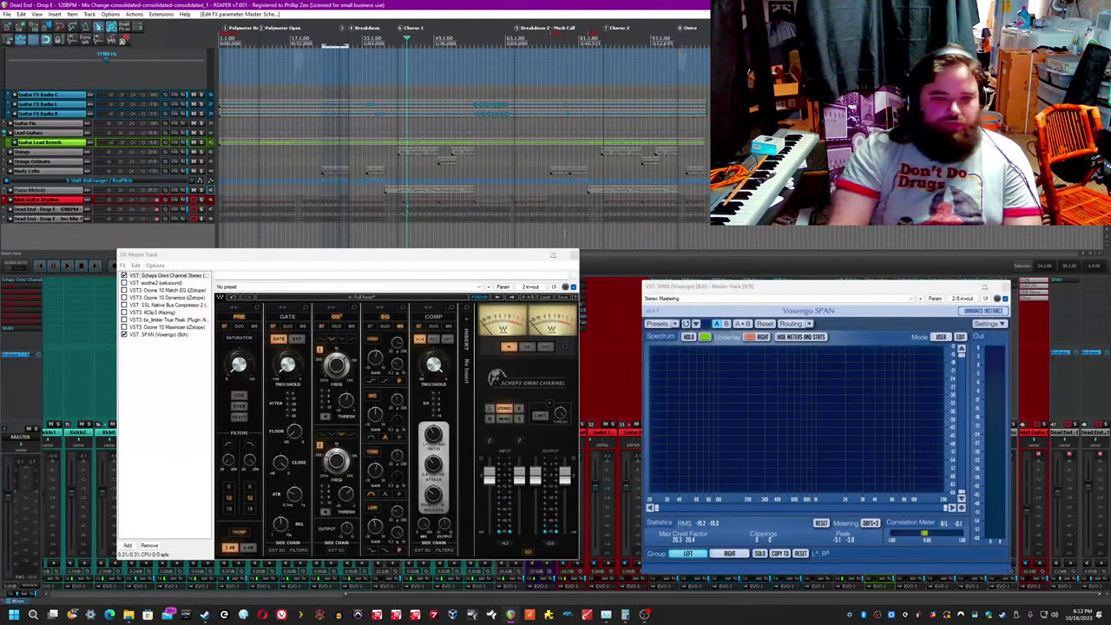
Step: Open soothe2 in the Master track's FX chain, enable it and move the window to uncover more of SPAN
left_click(162, 284)
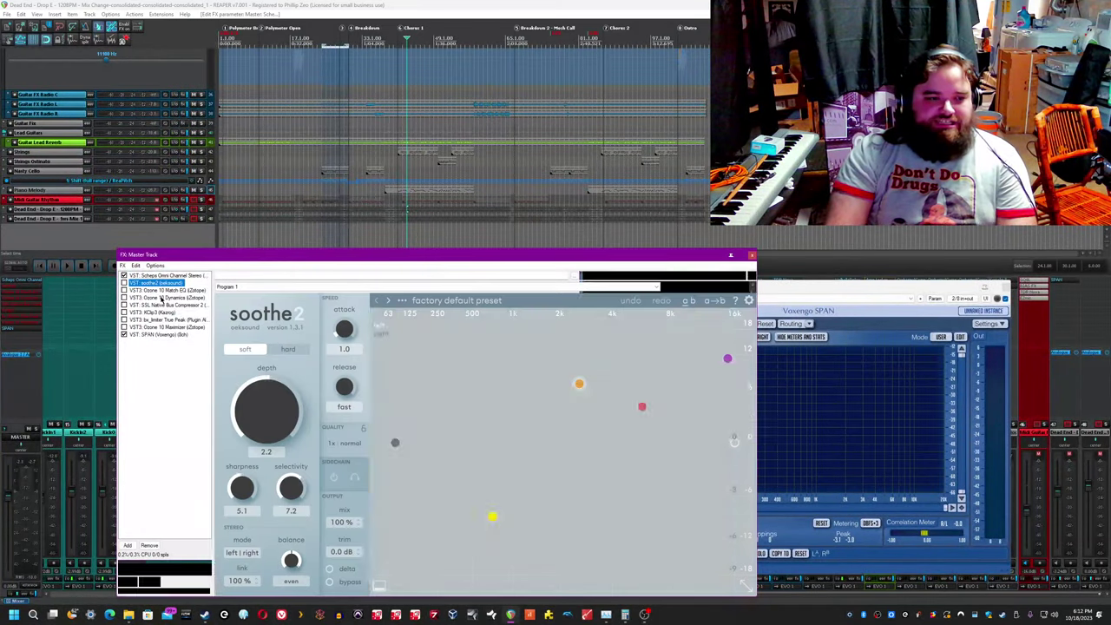
left_click(124, 283)
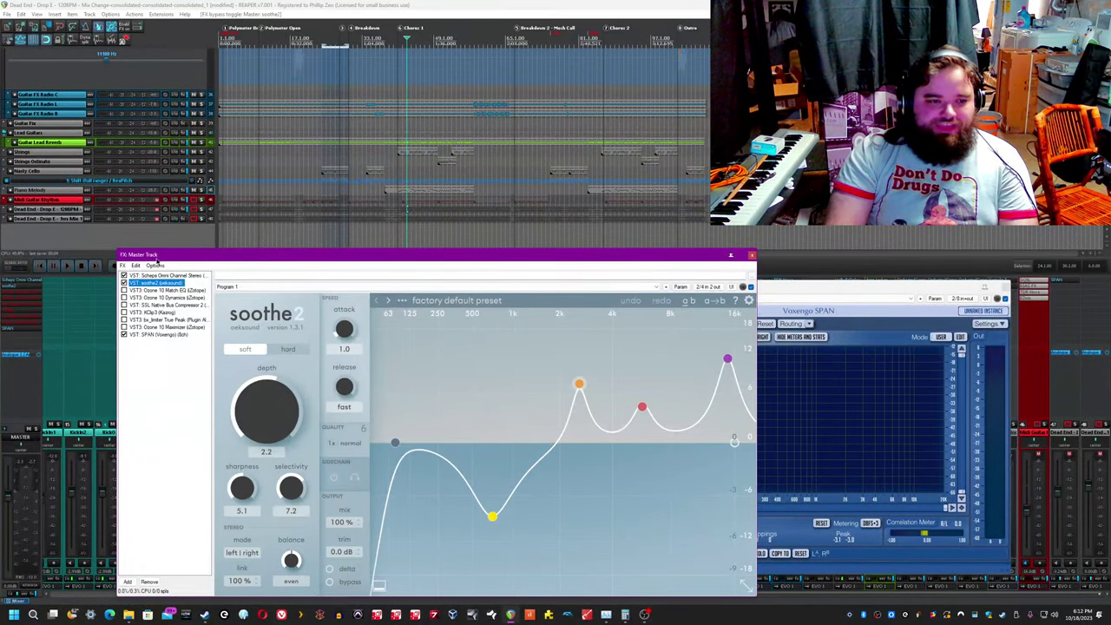
left_click_drag(158, 257, 86, 215)
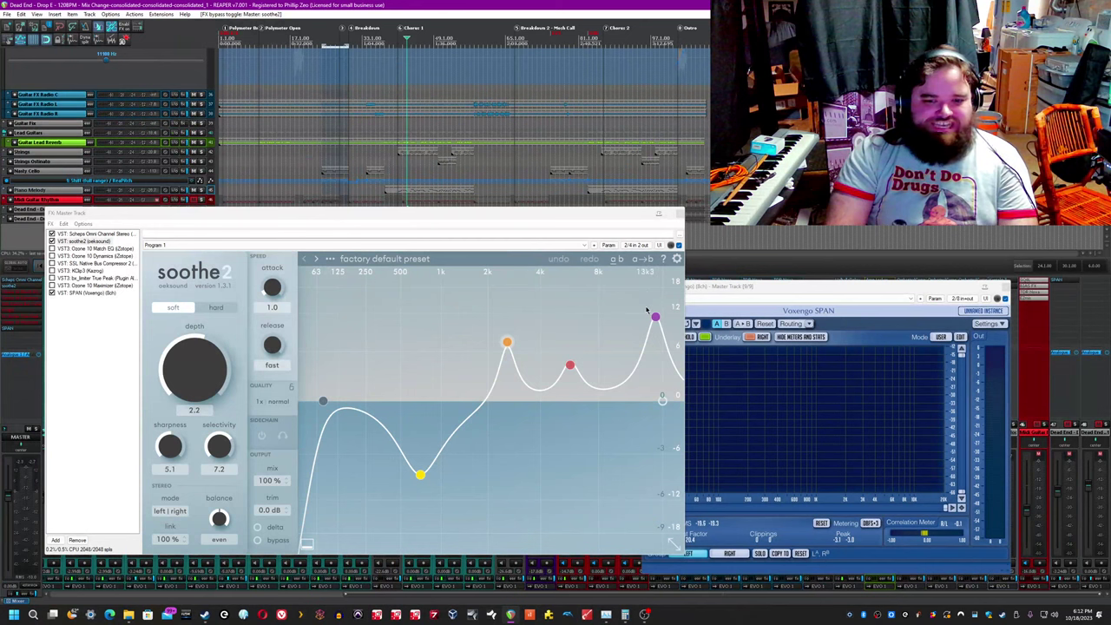
Step: Play the mix and compare it with soothe2 bypassed and re-enabled
key("space")
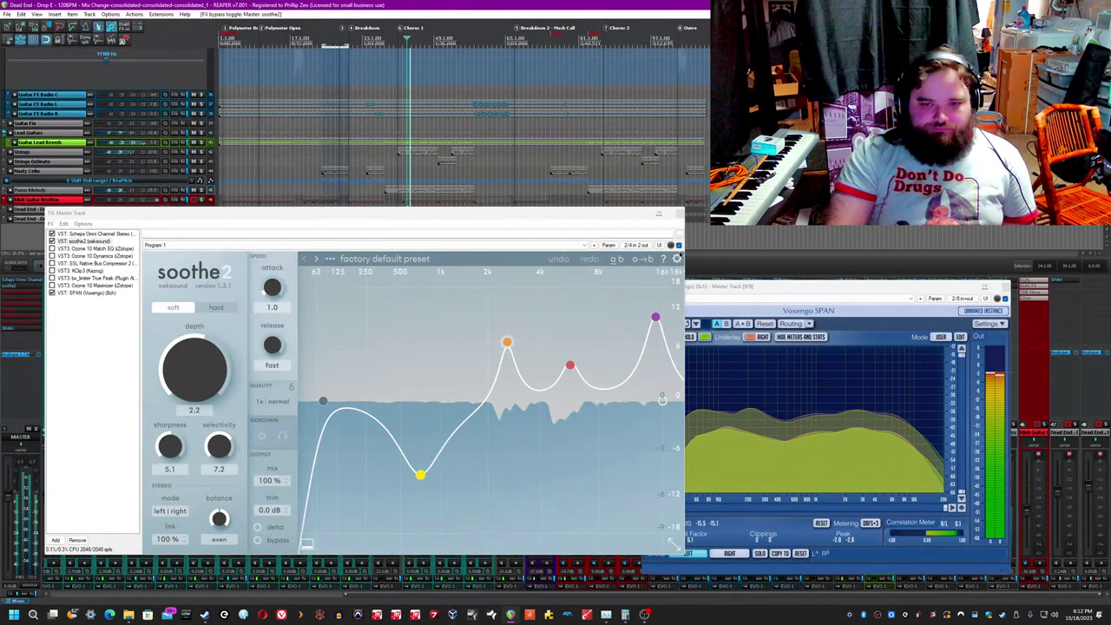
left_click(258, 540)
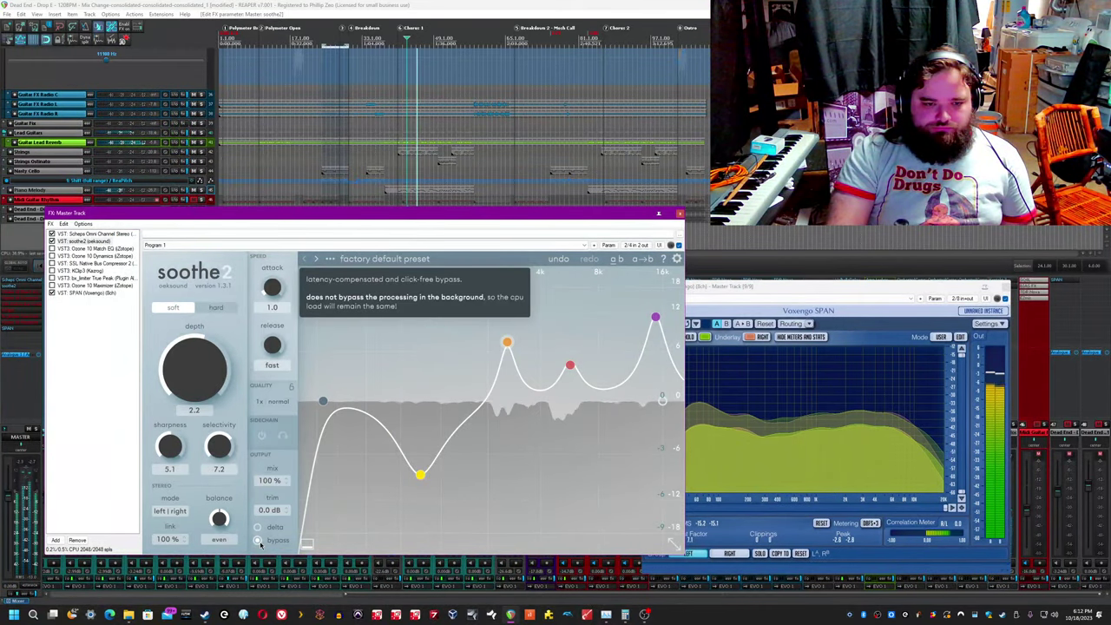
left_click(259, 541)
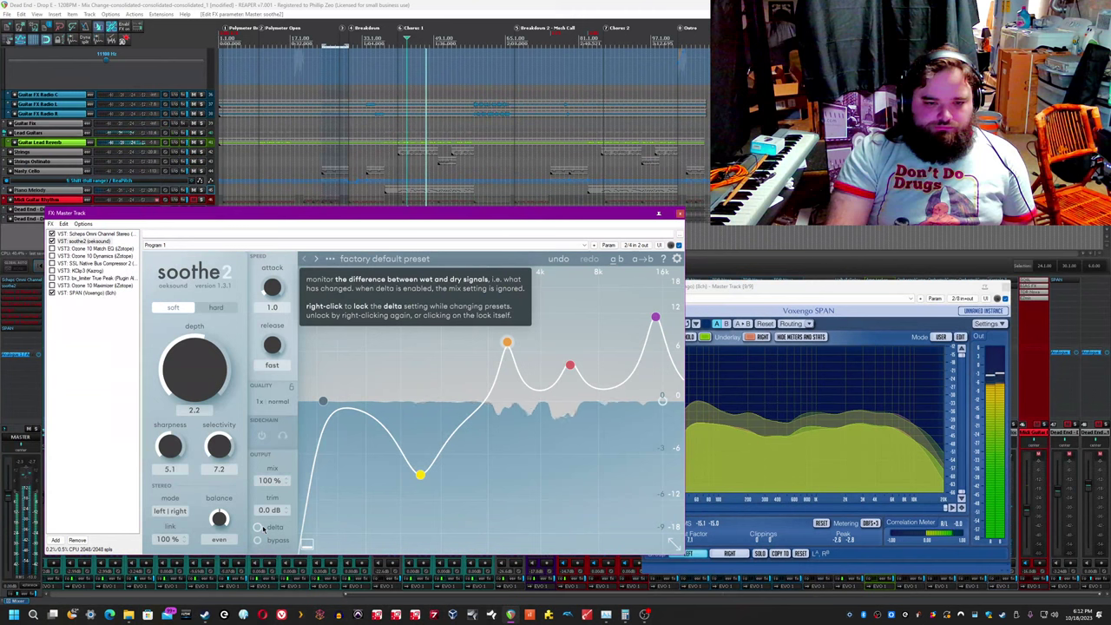
Step: Audition soothe2's delta signal, turn it off, compare the mix bypassed and re-enabled, and stop playback
left_click(258, 527)
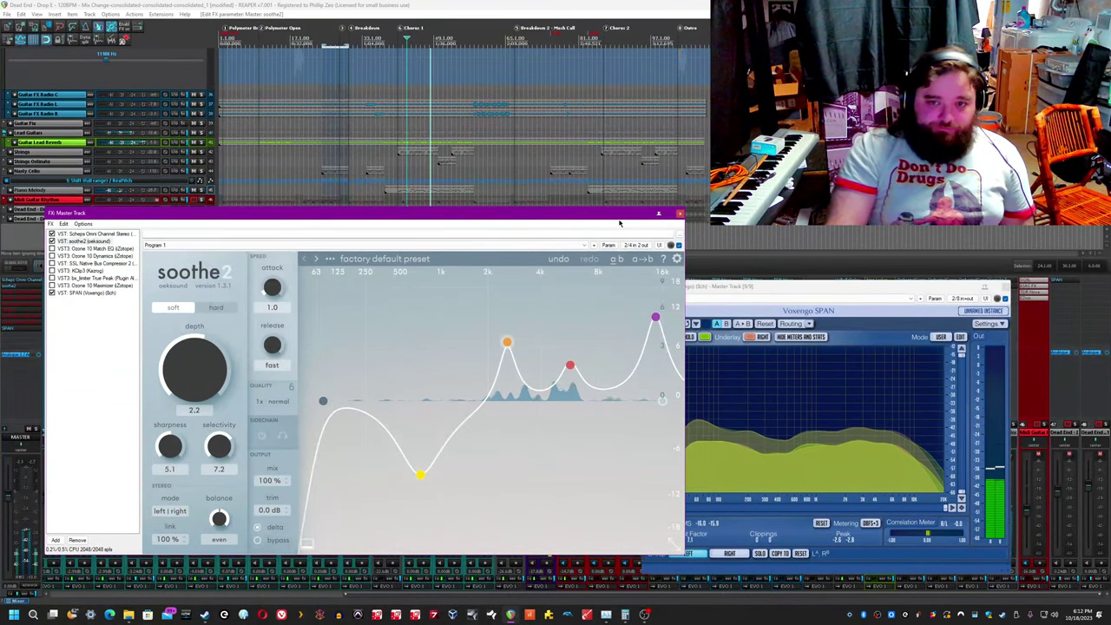
left_click_drag(621, 218, 621, 239)
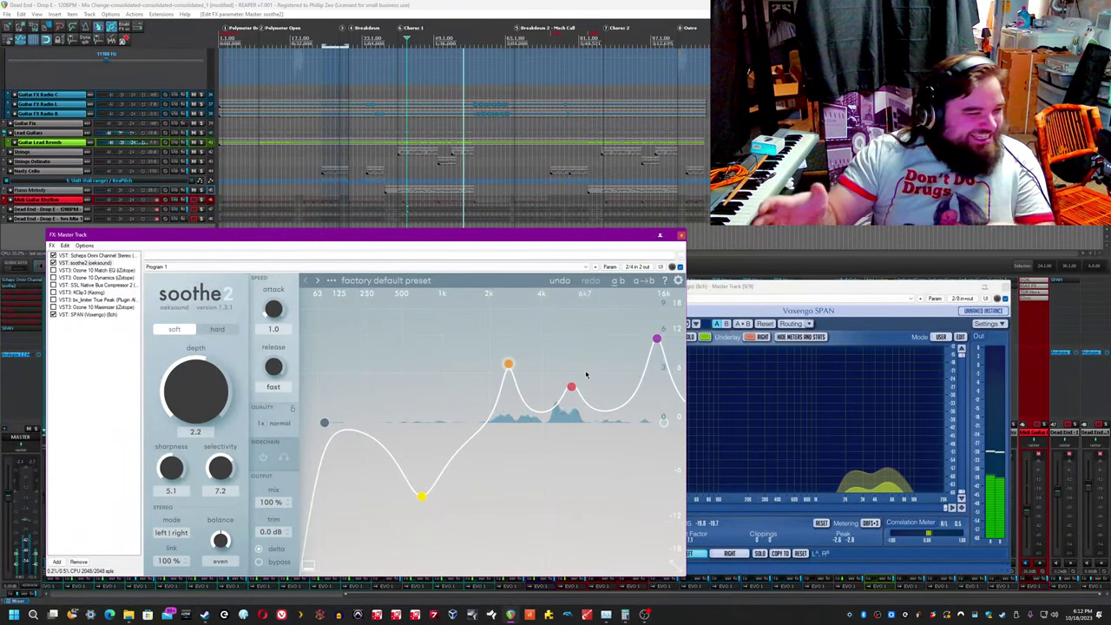
left_click(259, 551)
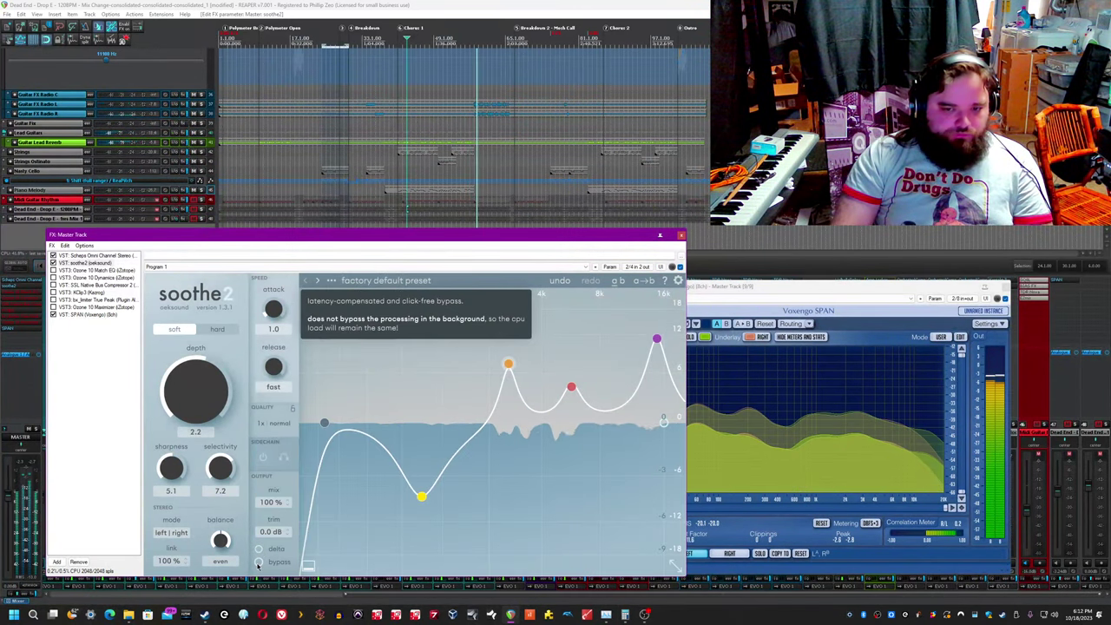
left_click(259, 564)
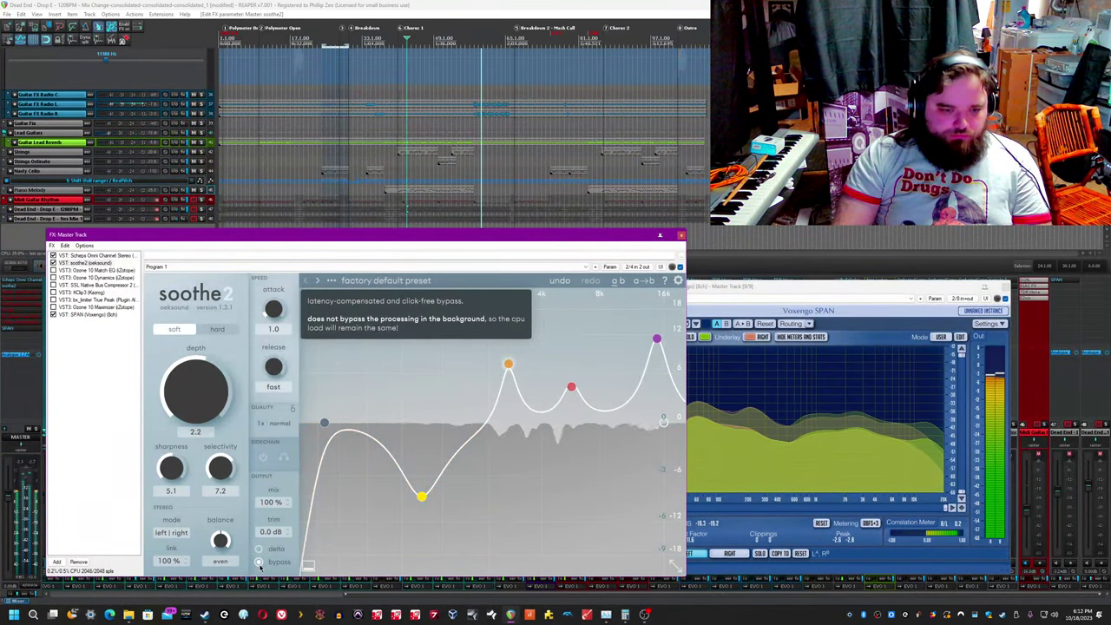
left_click(260, 565)
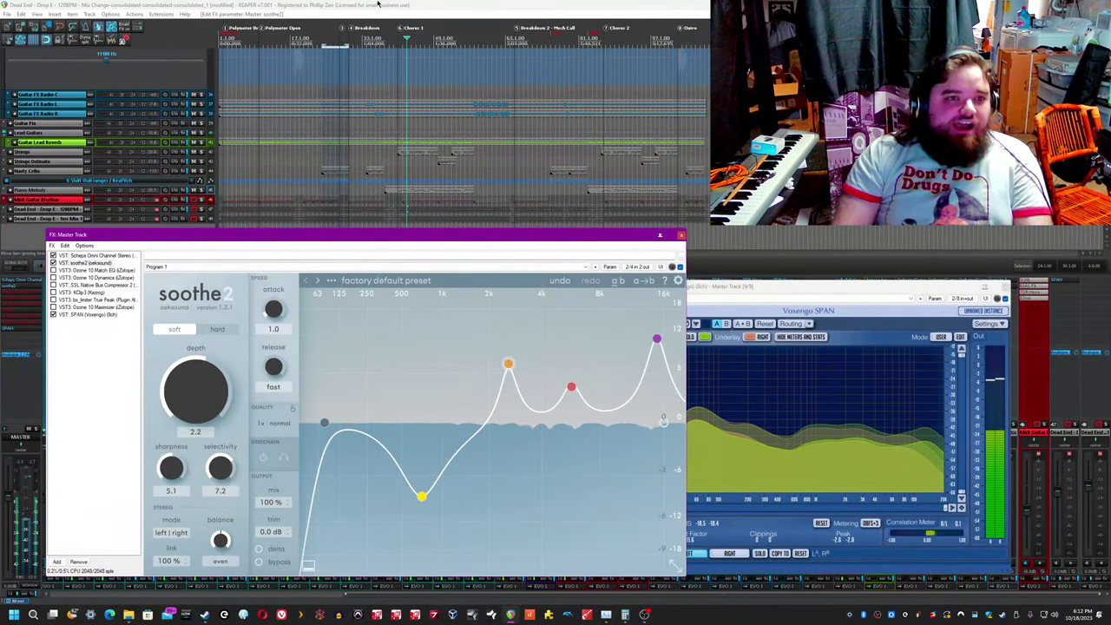
left_click(379, 4)
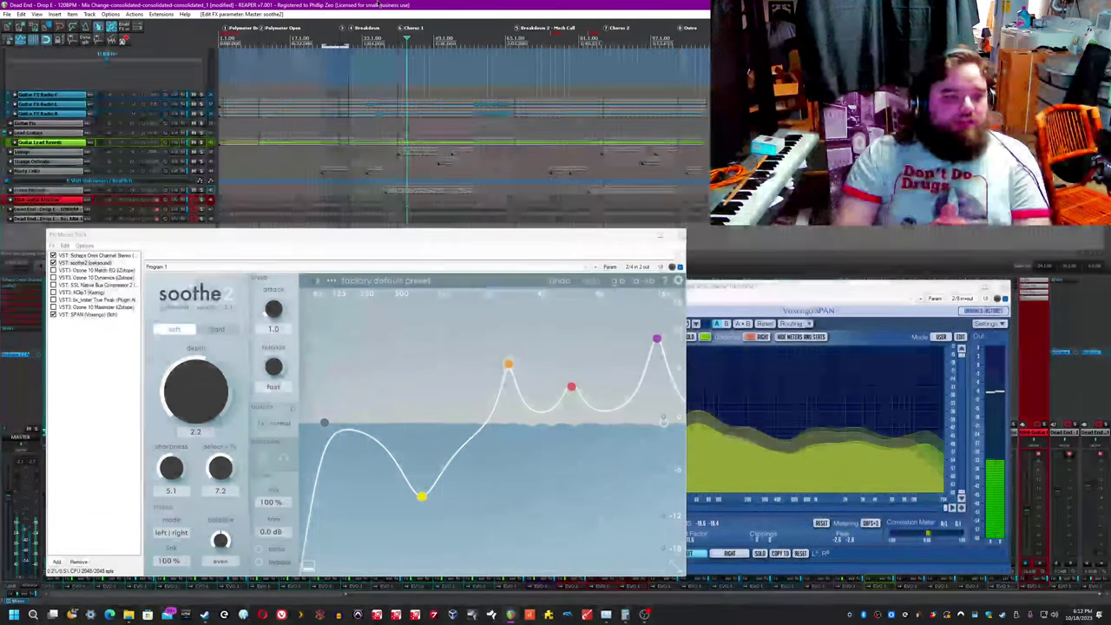
Step: Open Ozone 10 Match EQ in the Master chain, play the mix with it off, enable it and stop playback
left_click(90, 273)
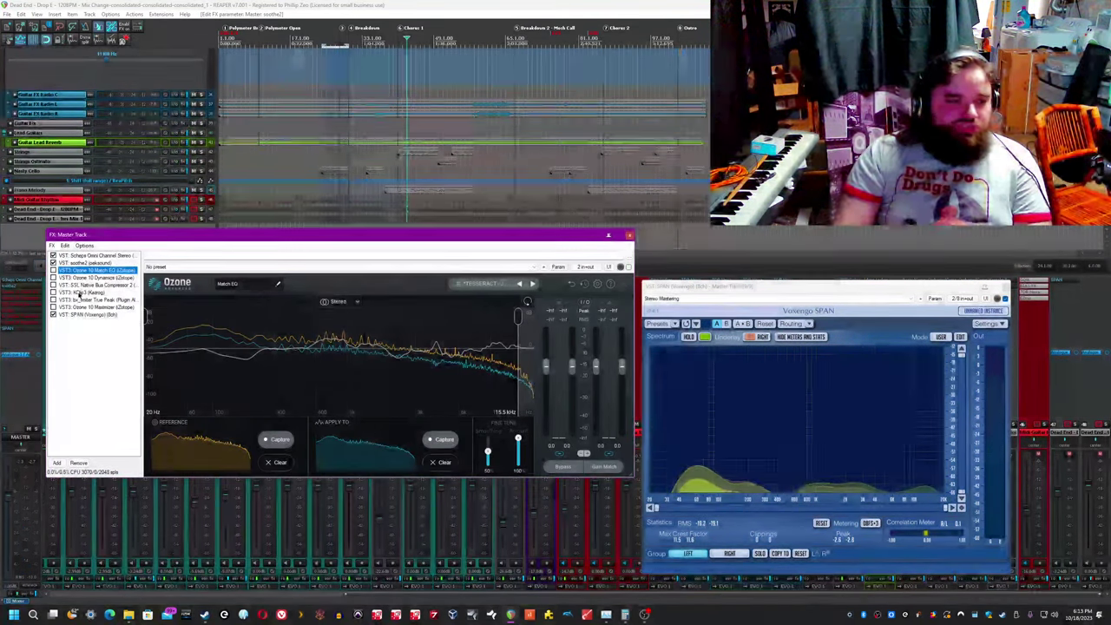
left_click(299, 24)
key("space")
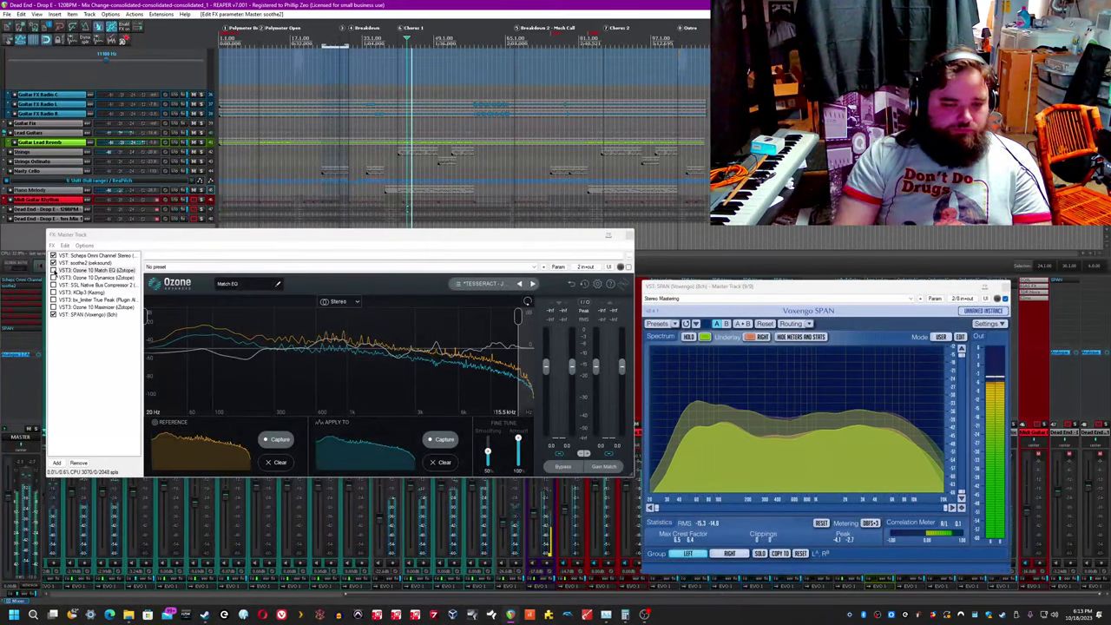
left_click(53, 270)
left_click(53, 270)
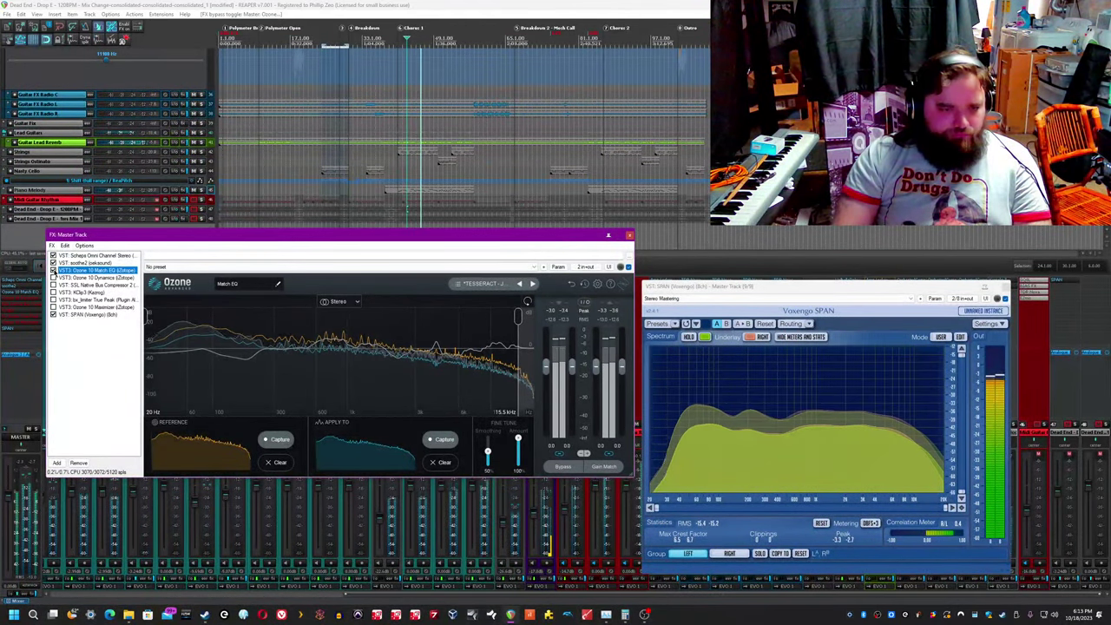
left_click(302, 3)
key("space")
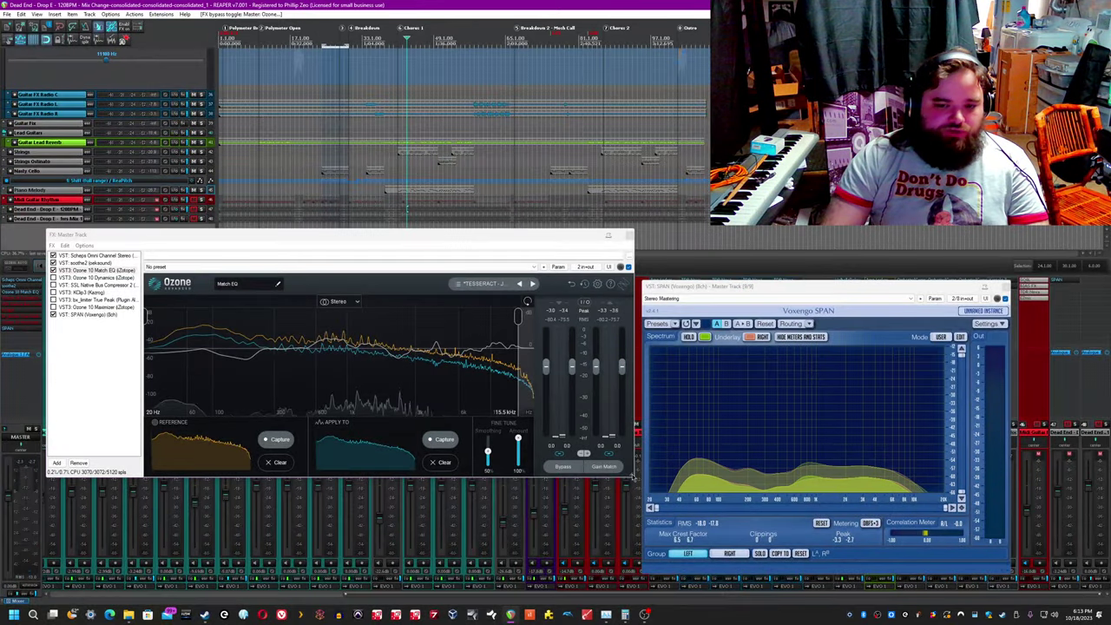
Step: Enlarge the Match EQ window to examine its curves, replay the mix and compare the EQ bypassed and enabled
left_click_drag(633, 477, 746, 515)
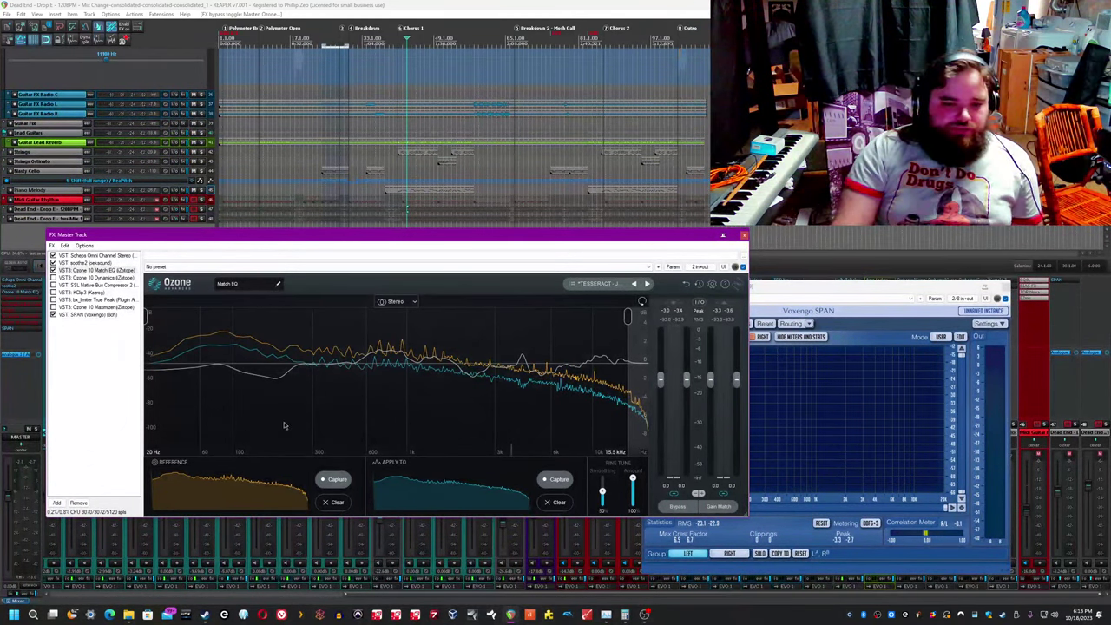
left_click(472, 5)
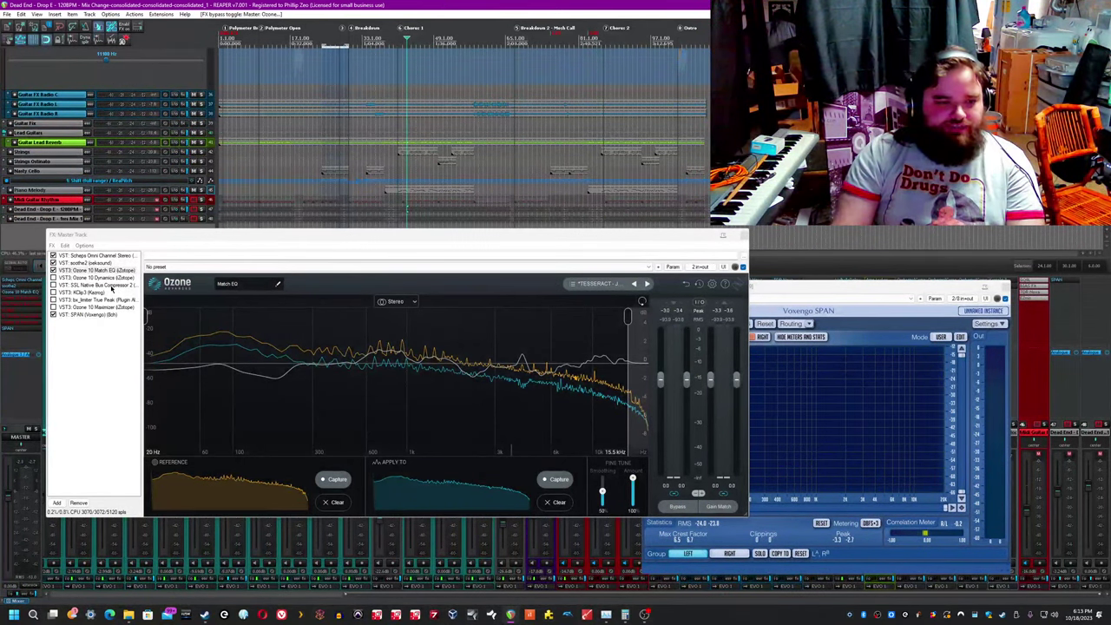
key("space")
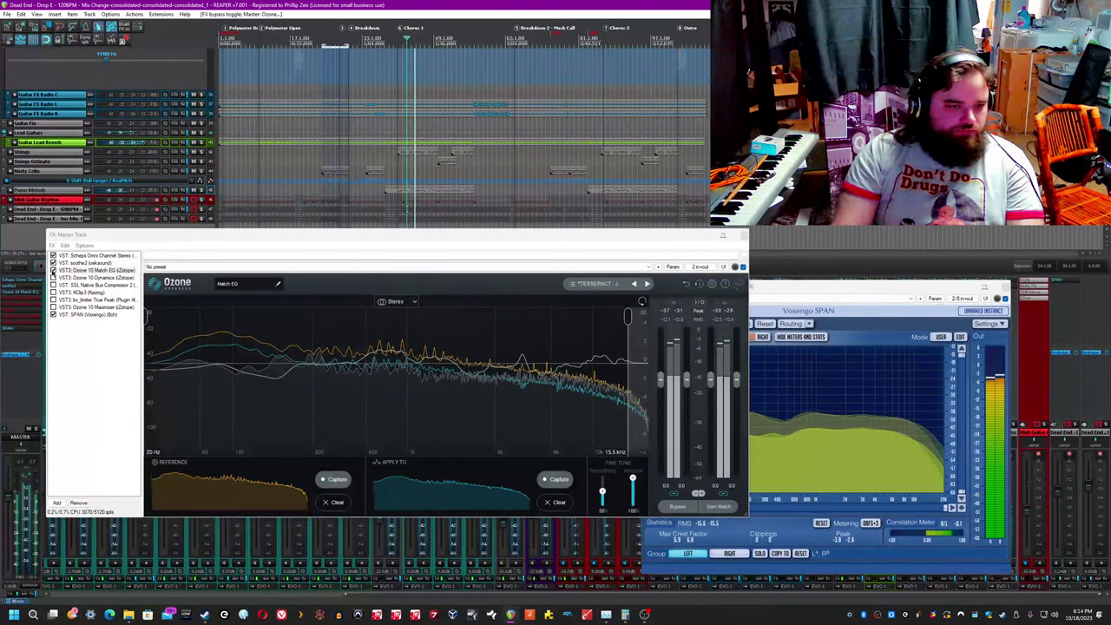
left_click(53, 270)
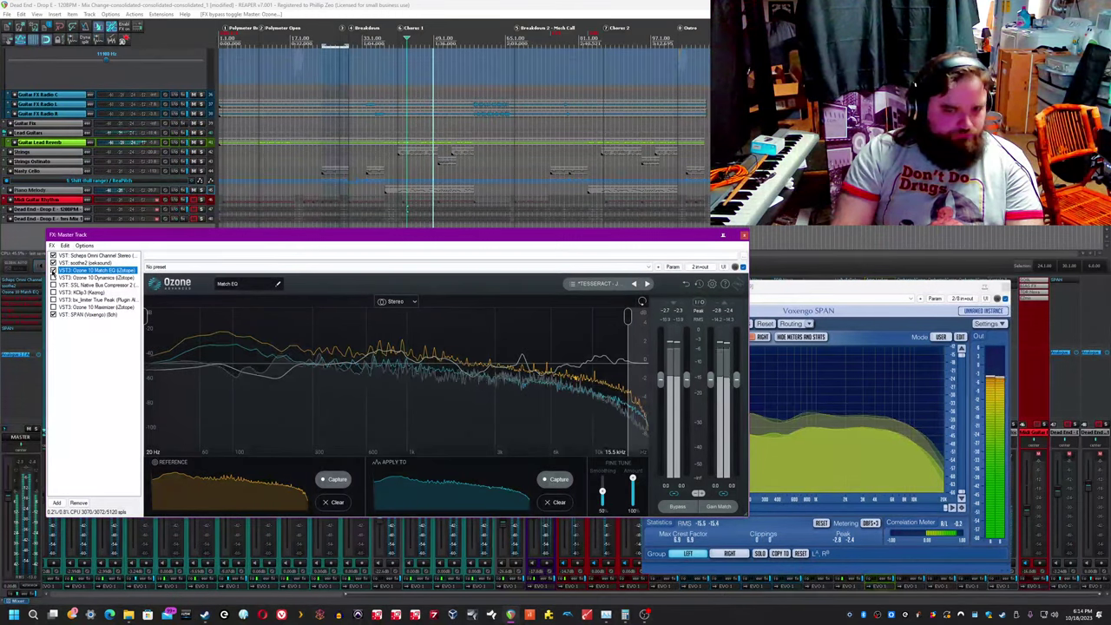
Step: Open and enable Ozone 10 Dynamics, audition band 1, solo band 2 during playback and stop
left_click(63, 277)
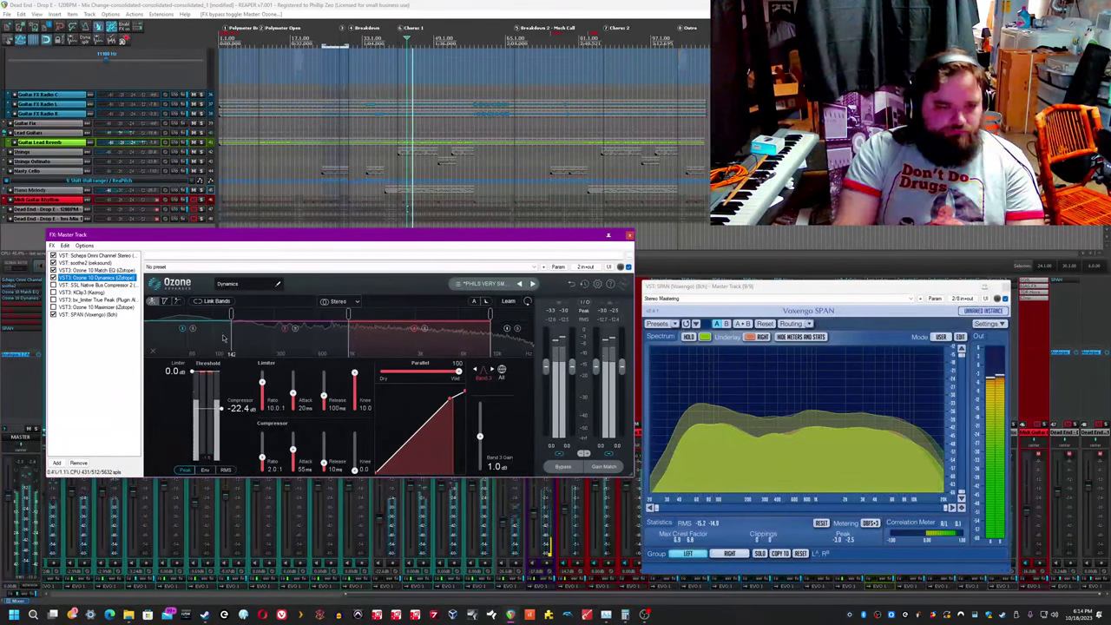
left_click(193, 330)
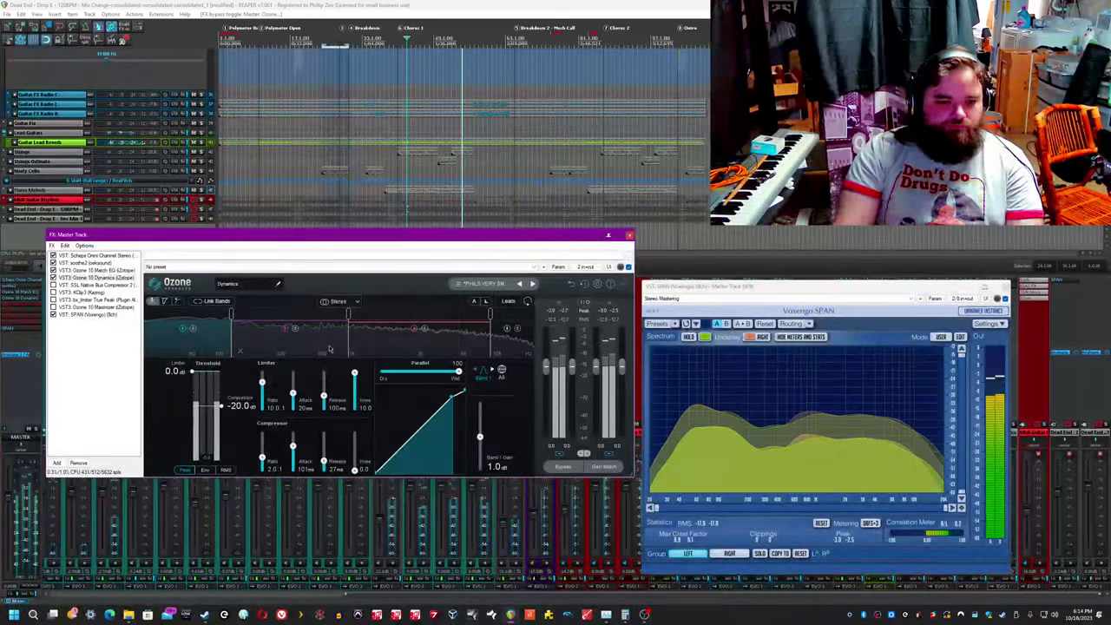
left_click(294, 331)
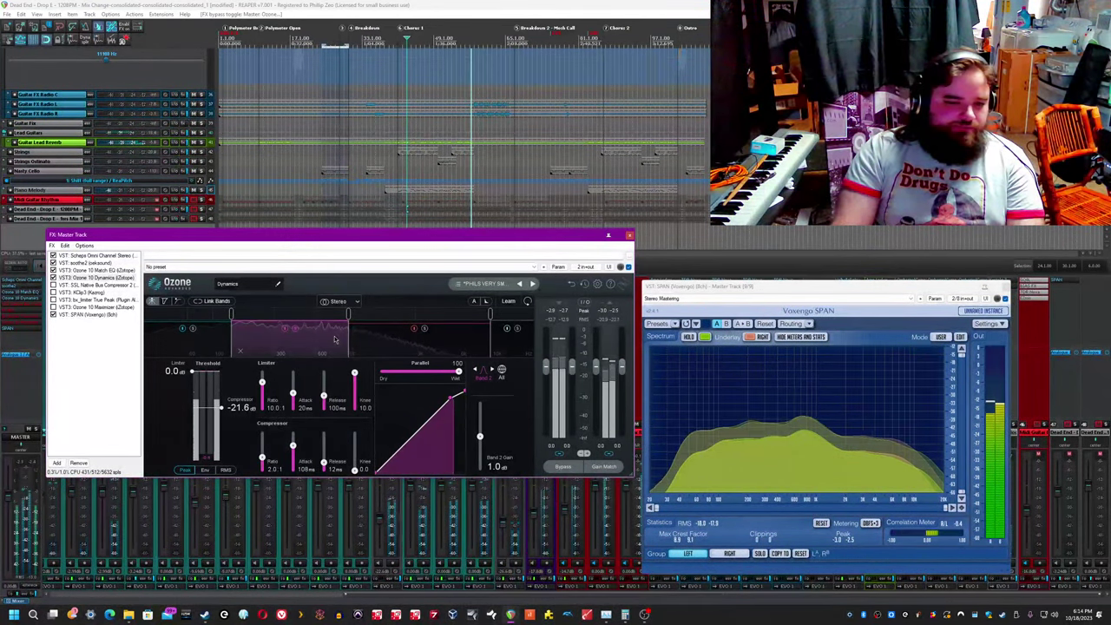
left_click(358, 4)
key("space")
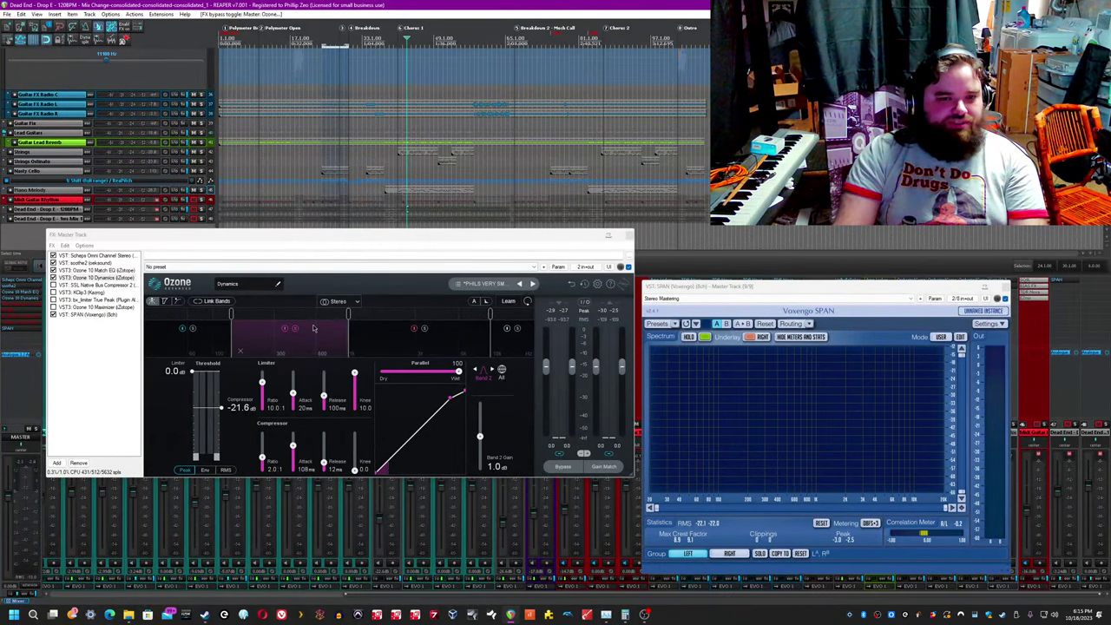
Step: Play soloed band 2 with its processing bypassed and re-enabled, and audition the full mix with the band unsoloed
key("space")
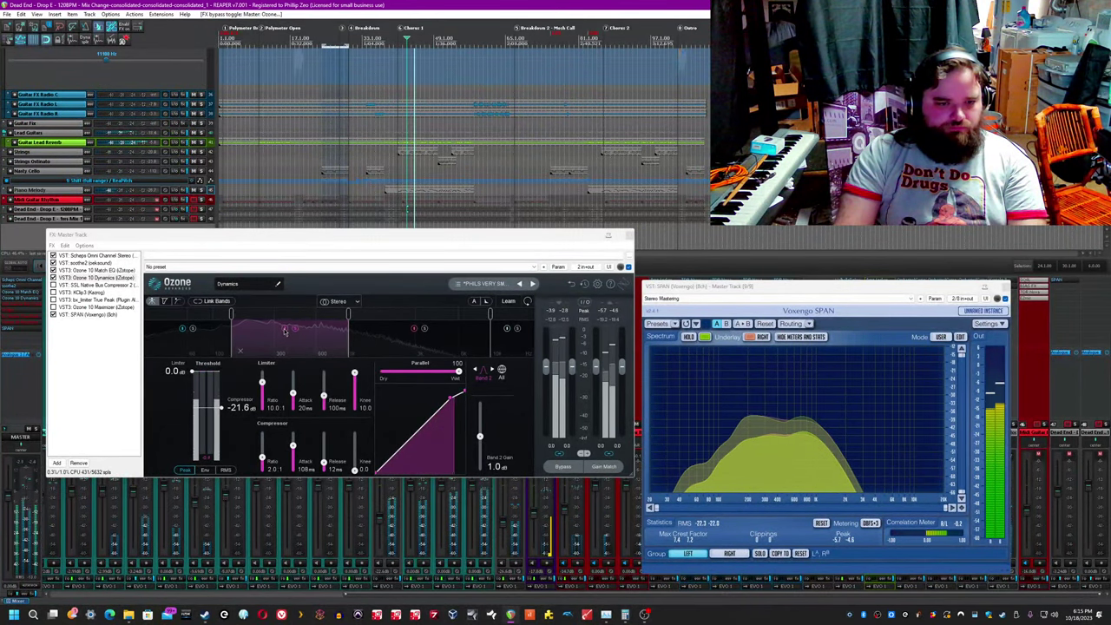
left_click(284, 330)
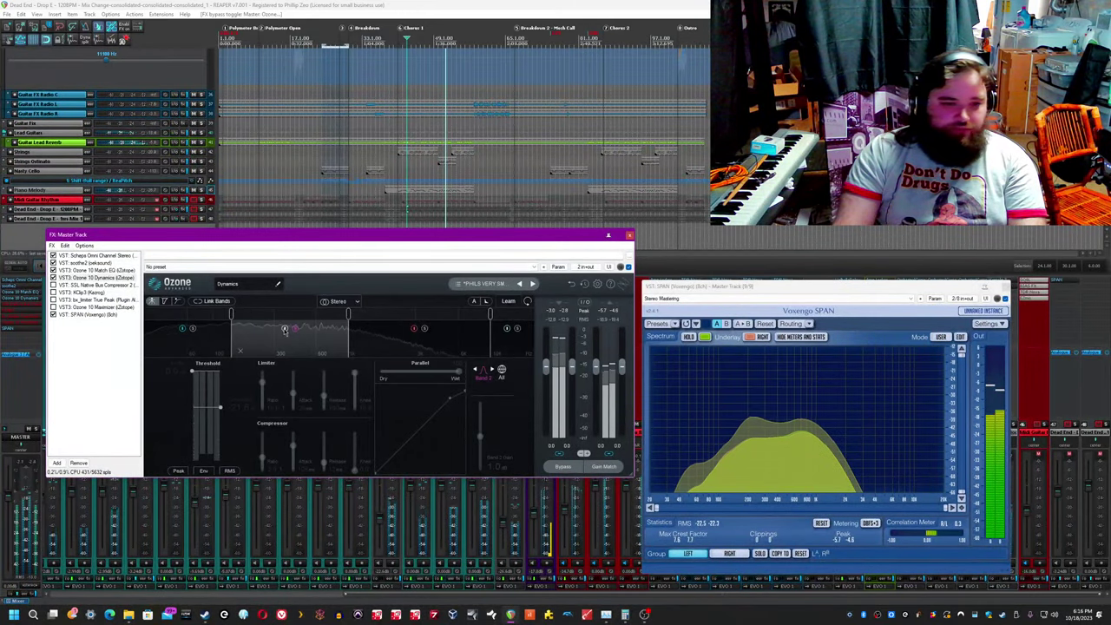
left_click(285, 330)
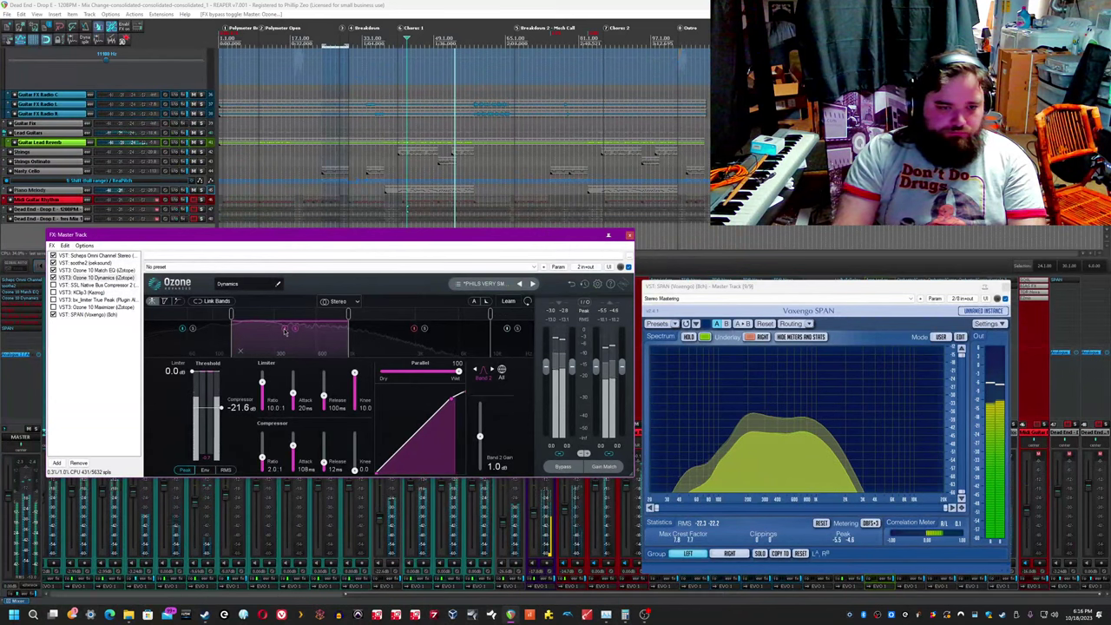
key("space")
left_click(295, 329)
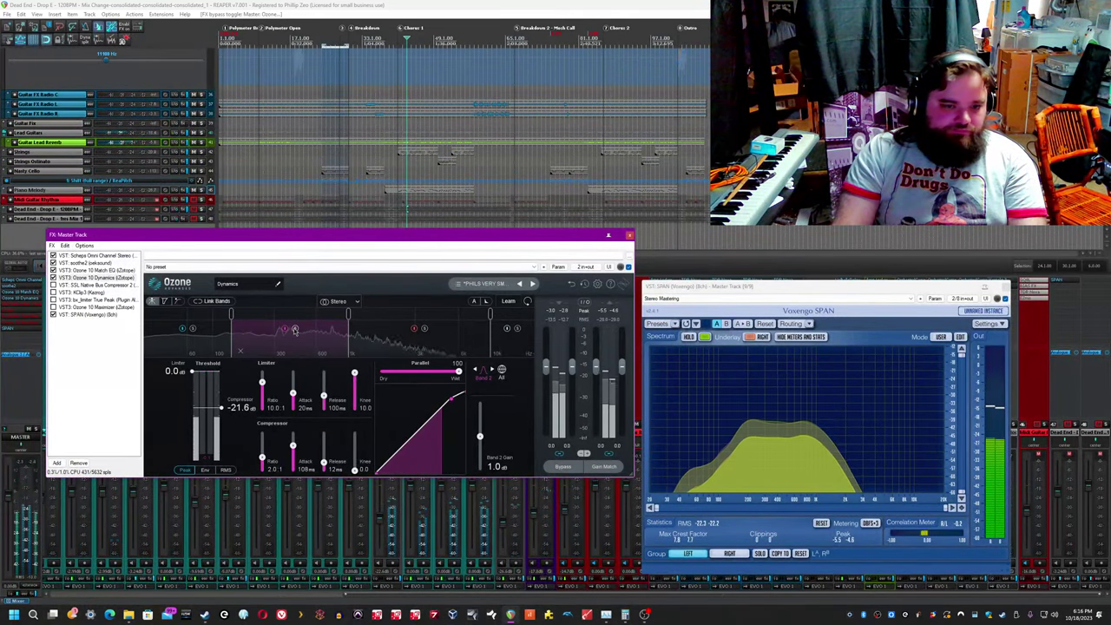
left_click(423, 4)
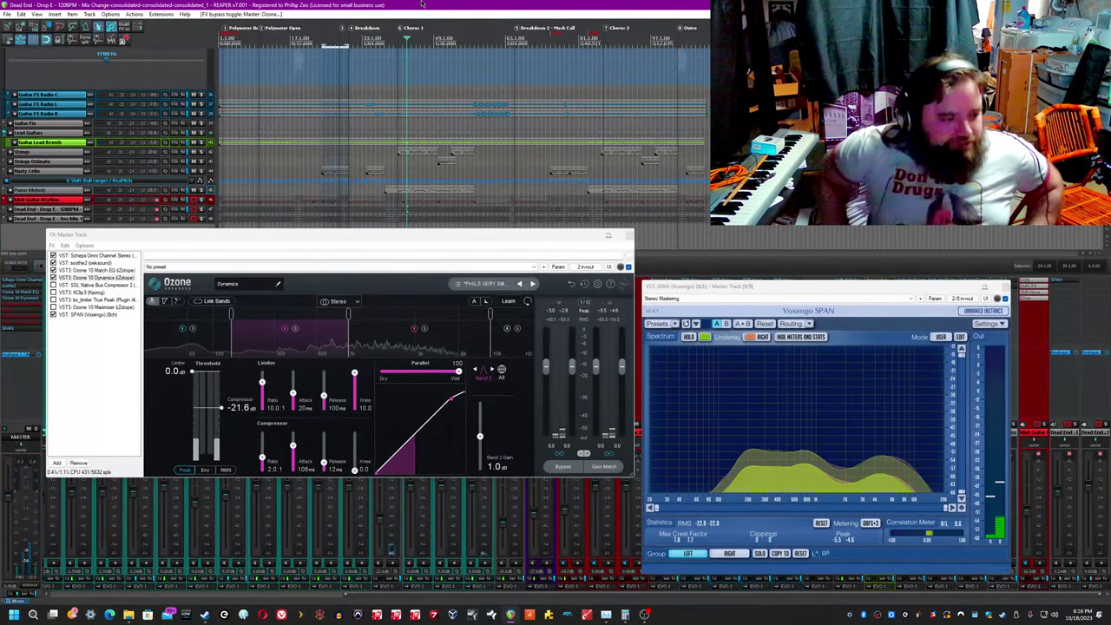
key("space")
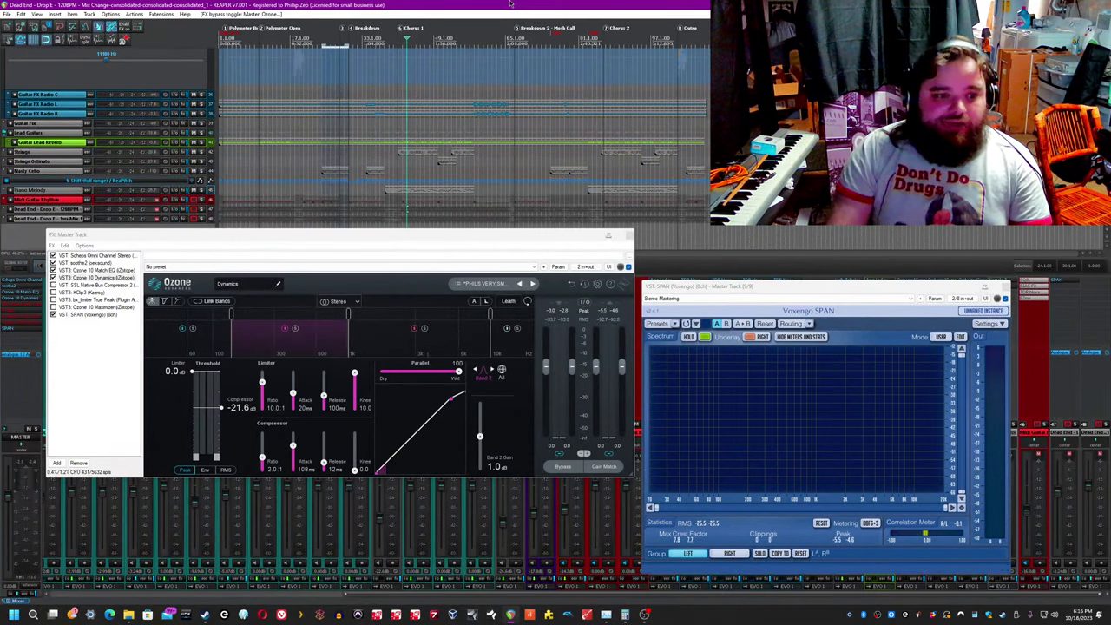
key("space")
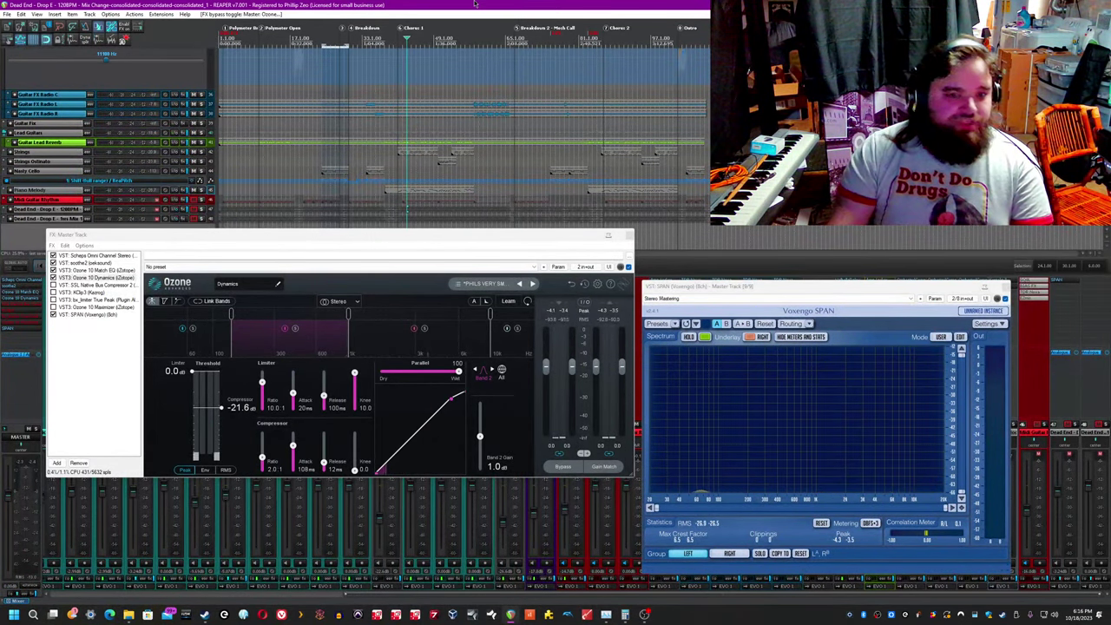
Step: Select band 3 in Ozone Dynamics, audition it soloed, return to the full mix and stop playback
left_click(365, 335)
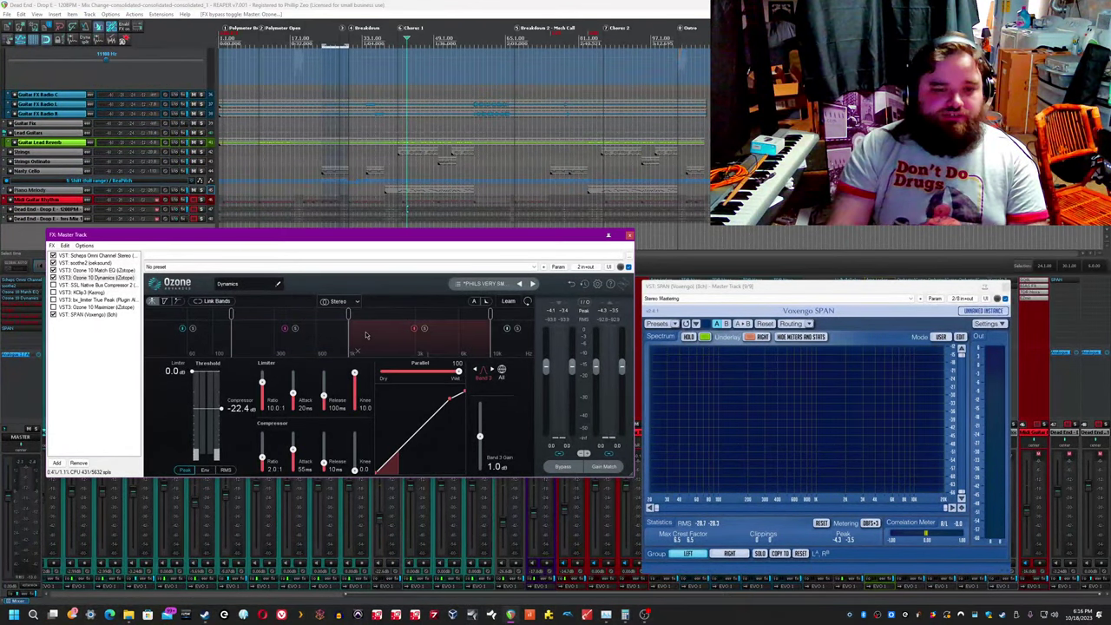
left_click(425, 329)
left_click(422, 4)
key("space")
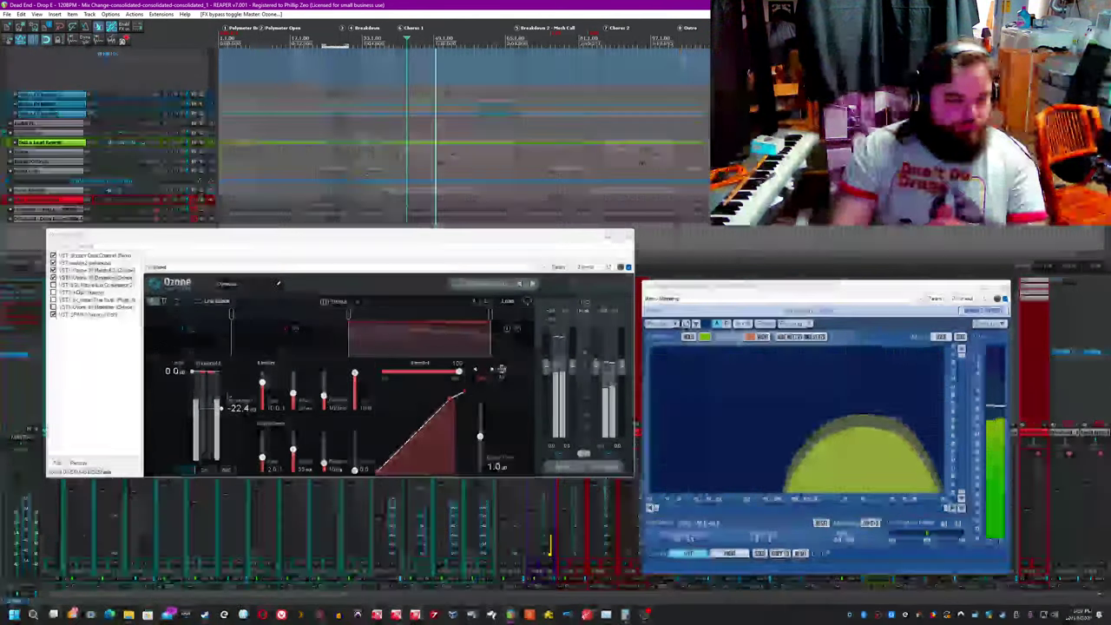
left_click(433, 328)
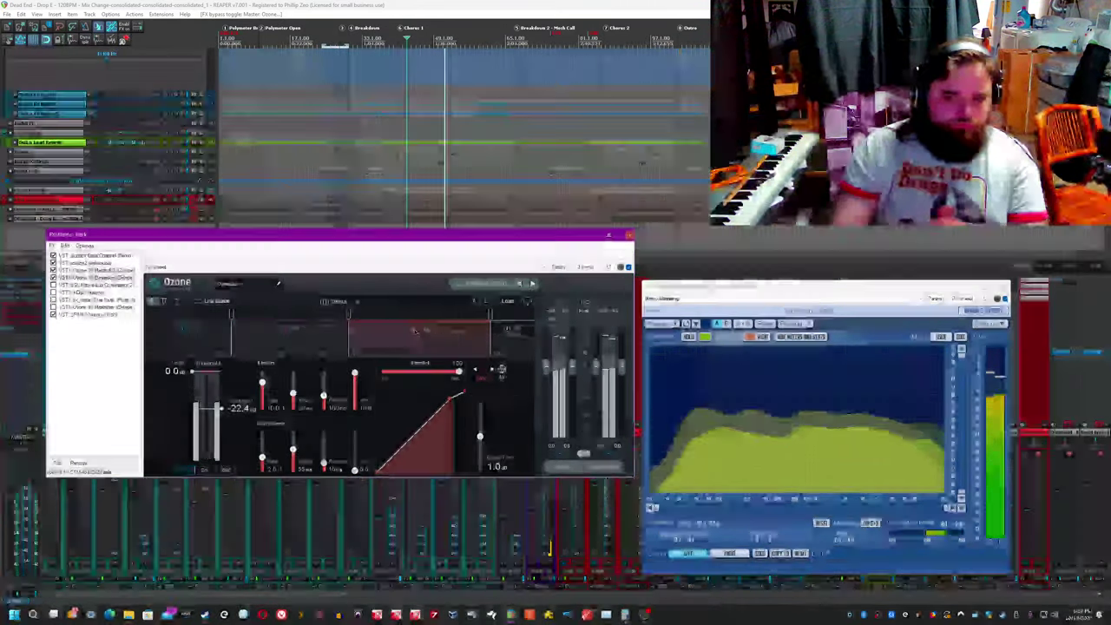
key("space")
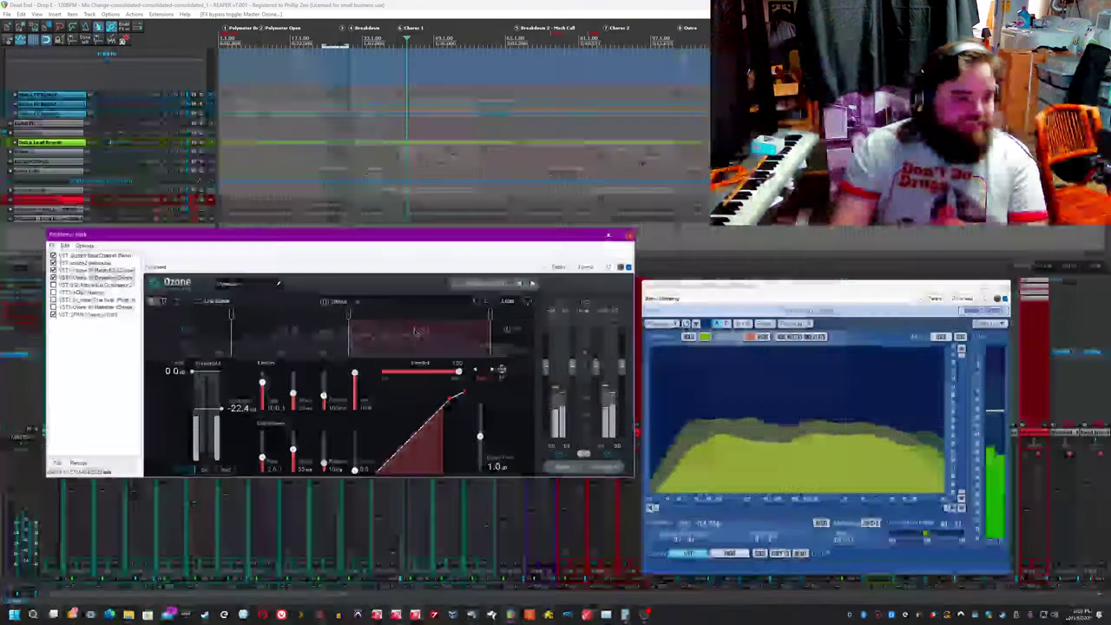
key("space")
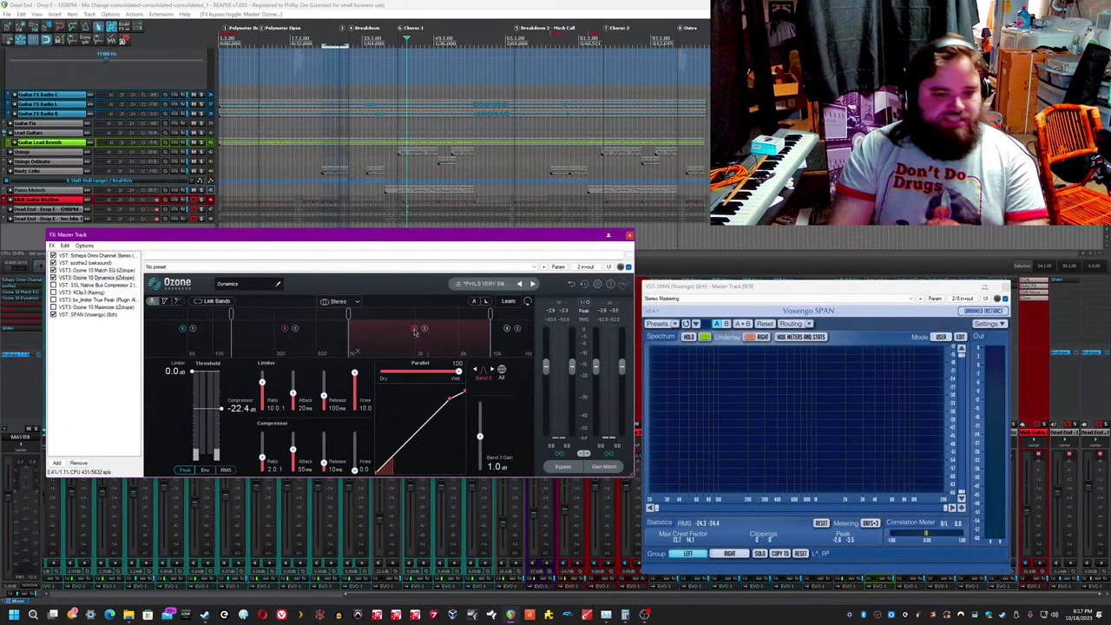
Step: Solo band 3 again, play the chorus and compare the band with its processing bypassed and re-enabled
left_click(425, 329)
left_click(396, 5)
key("space")
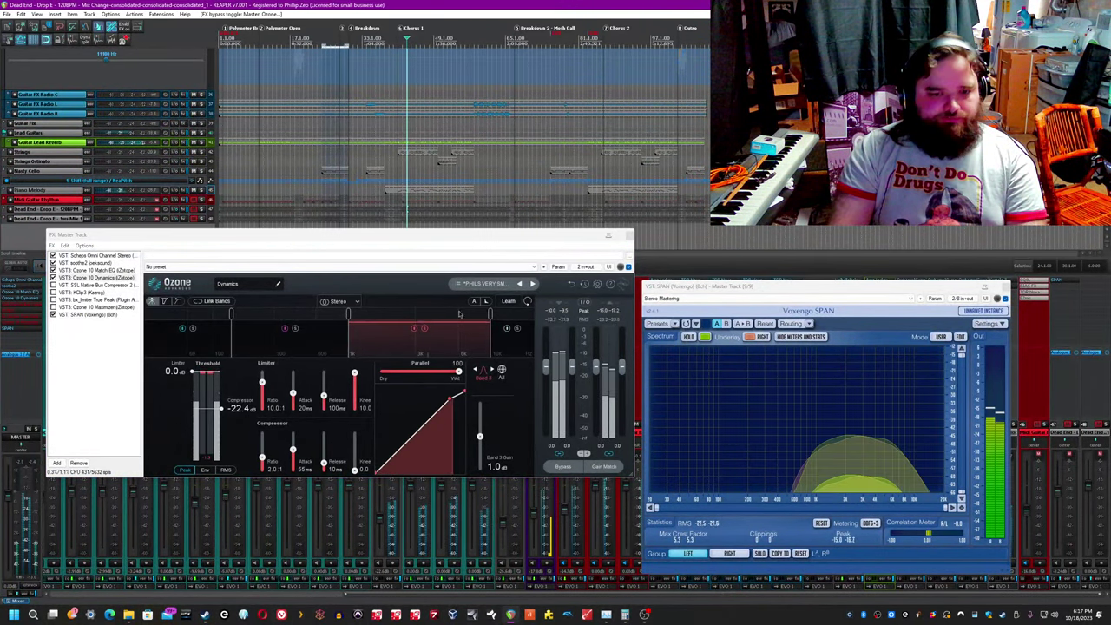
left_click(414, 330)
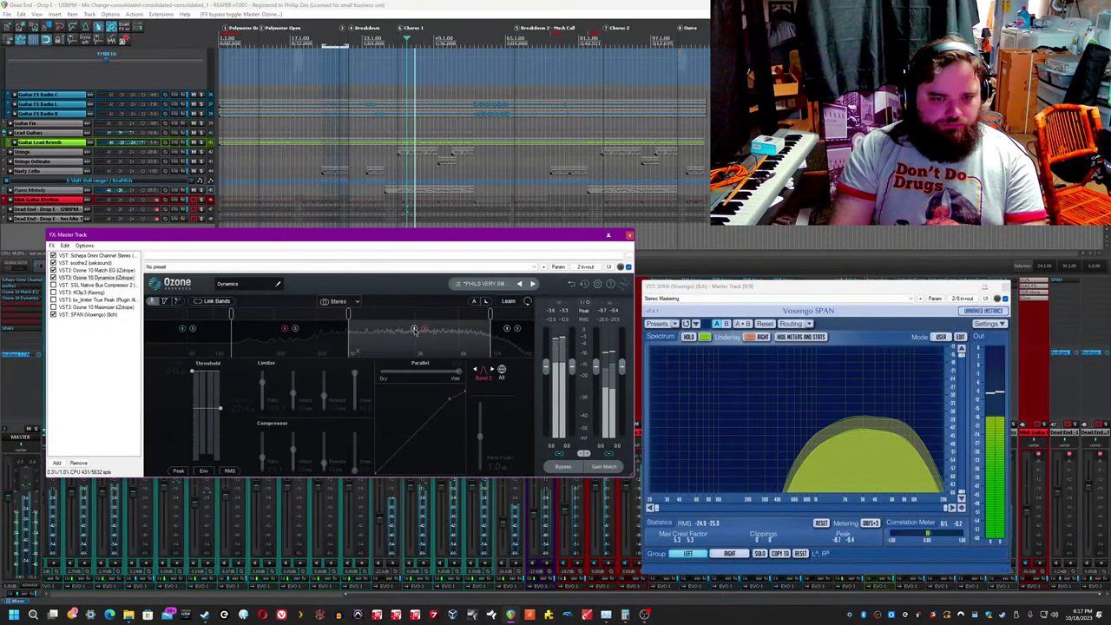
left_click(414, 330)
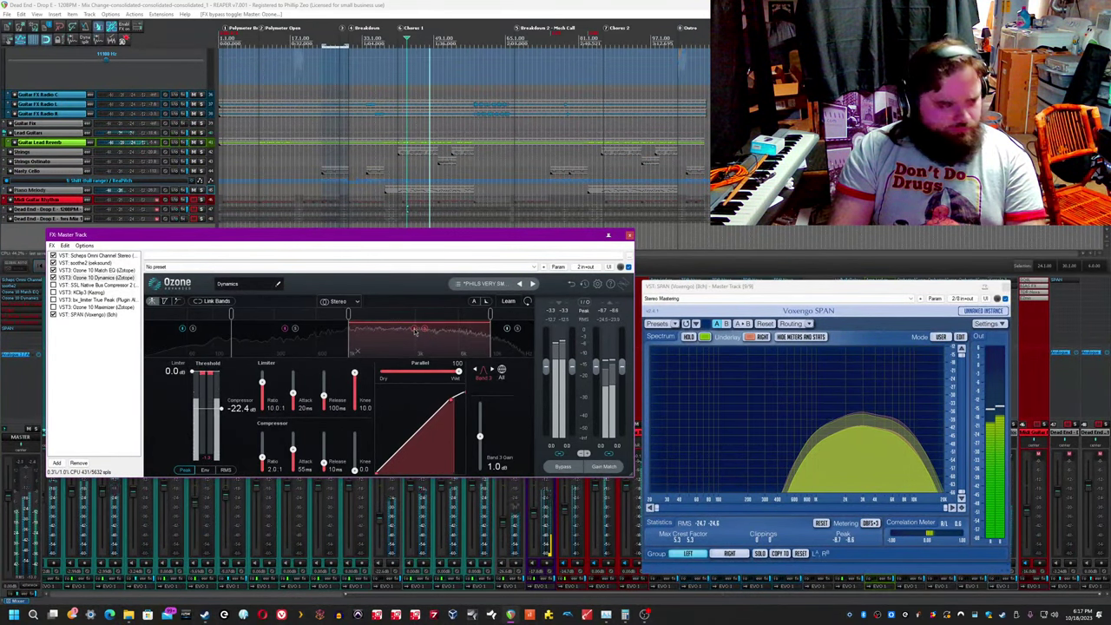
Step: Unsolo band 3, compare the full mix with the band's processing bypassed and re-enabled, and stop playback
left_click(424, 328)
left_click(395, 4)
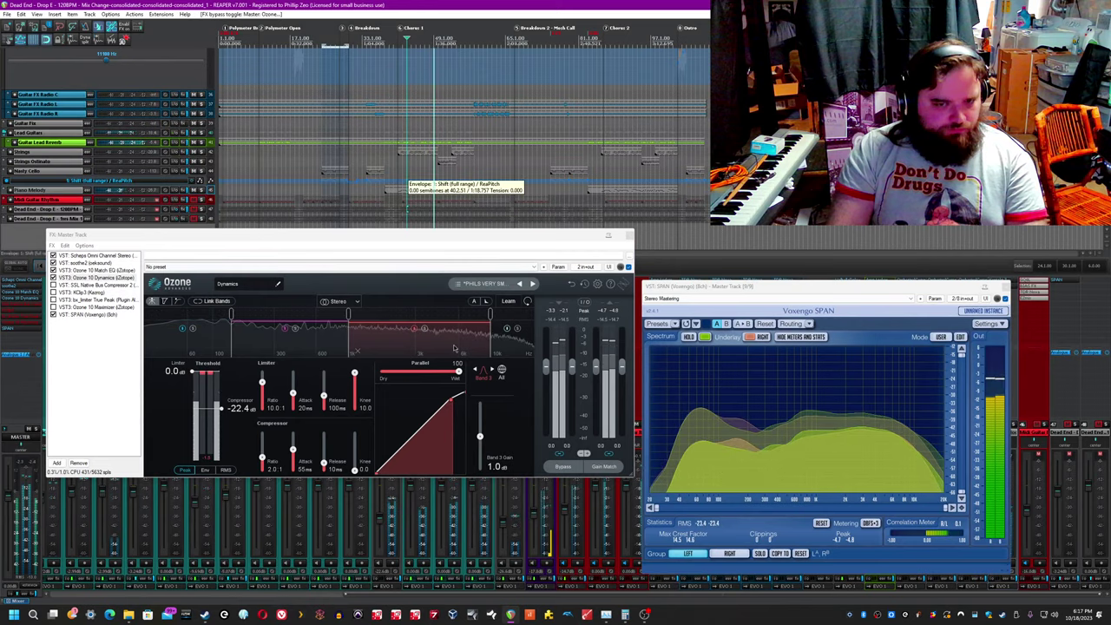
left_click(415, 330)
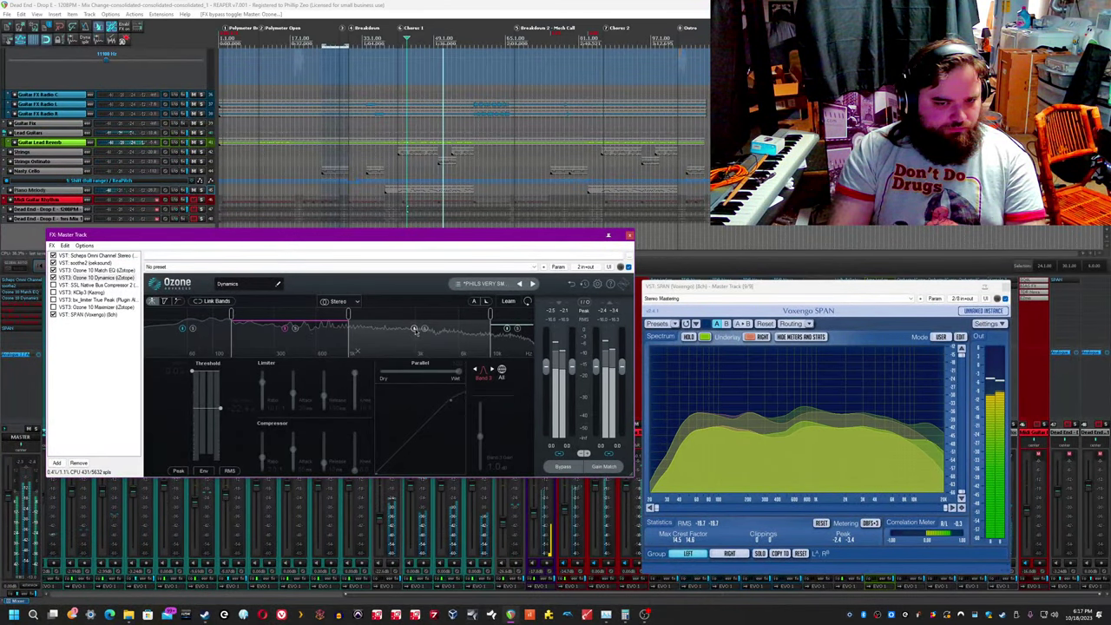
left_click(415, 330)
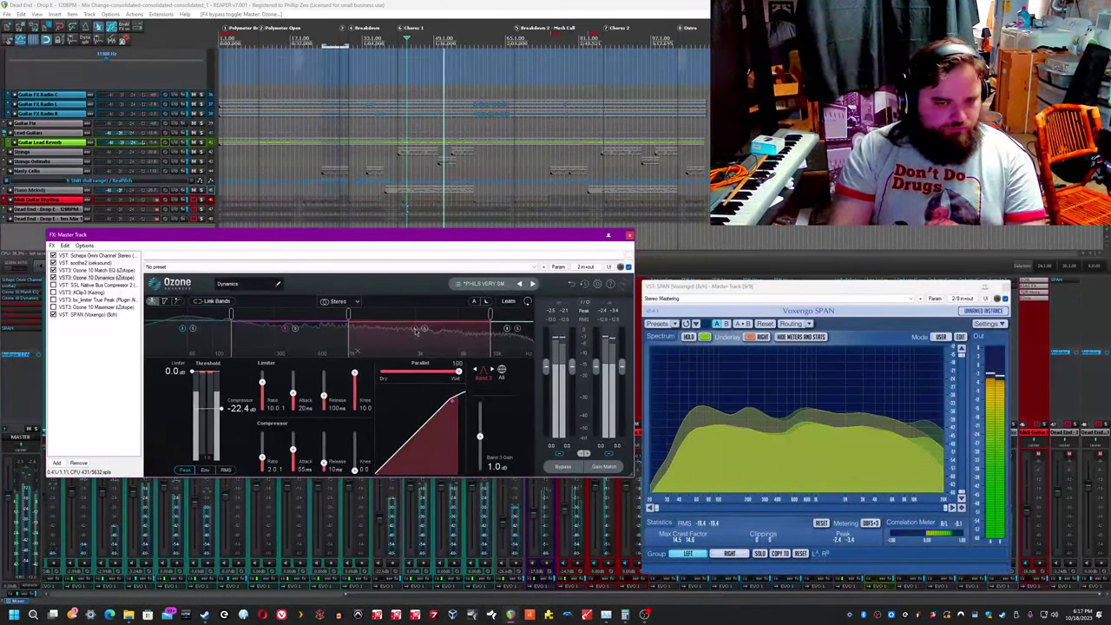
left_click(452, 3)
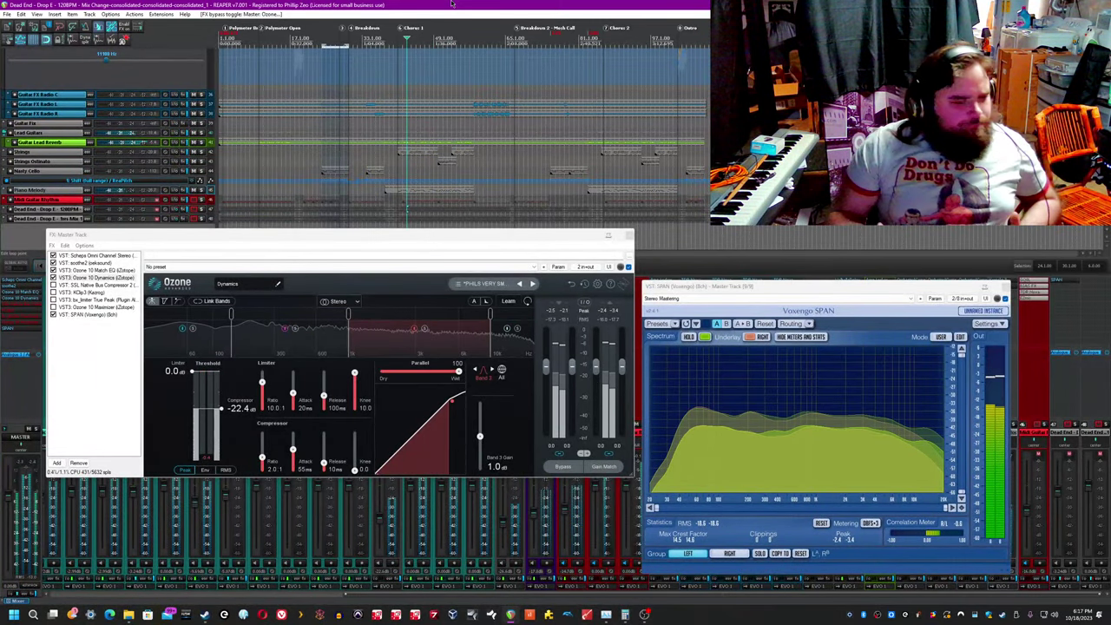
key("space")
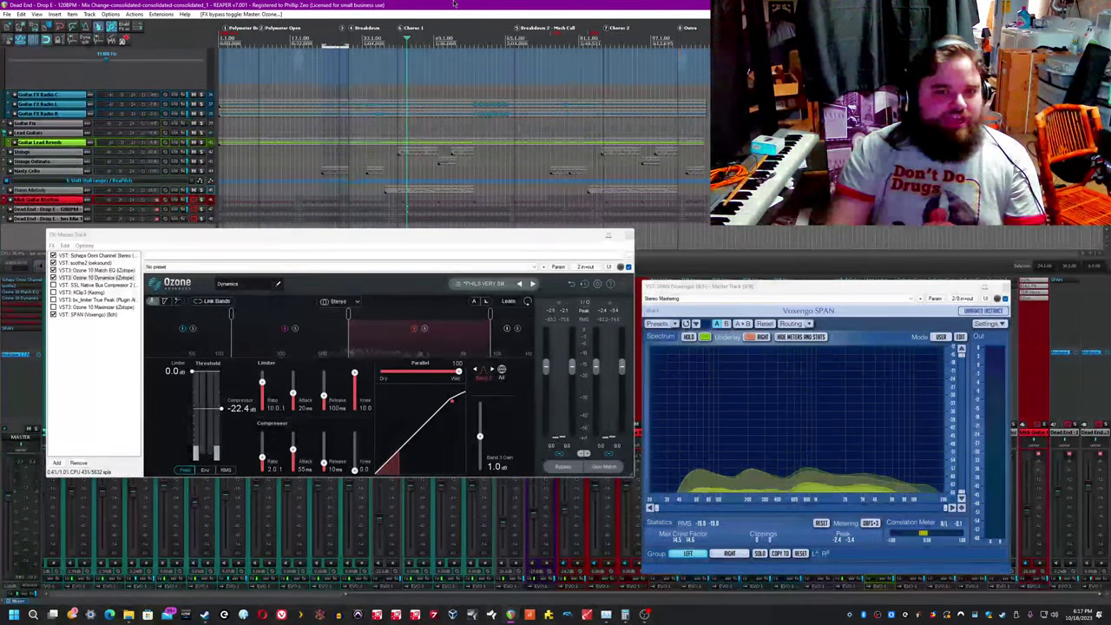
Step: Select band 4 in Ozone Dynamics, audition it soloed from the chorus, and return to the full mix
left_click(463, 258)
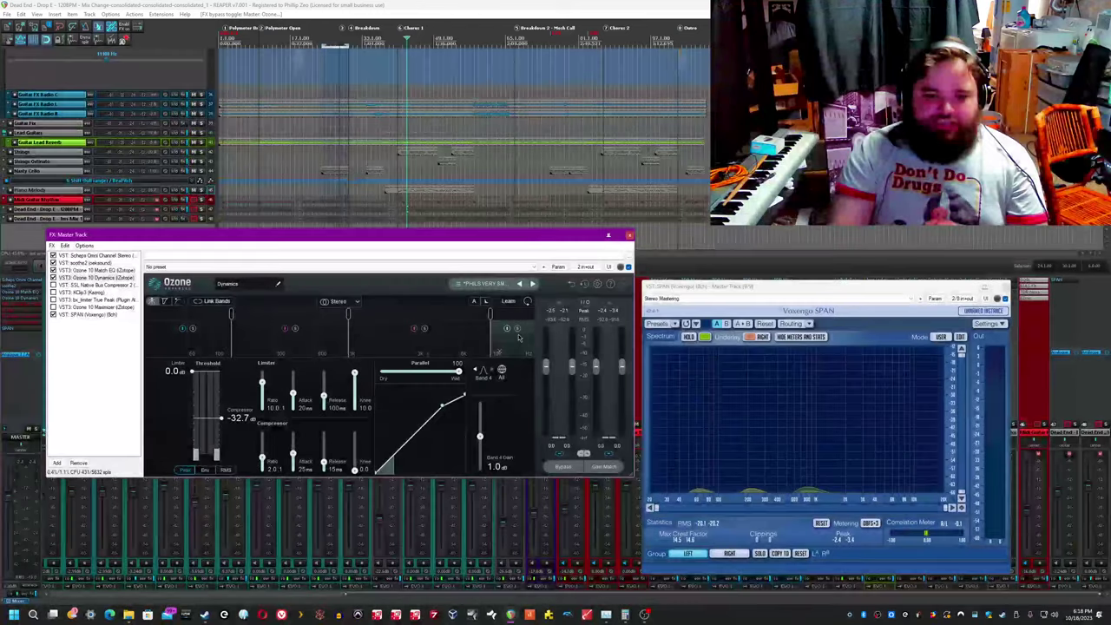
left_click(526, 332)
left_click(567, 4)
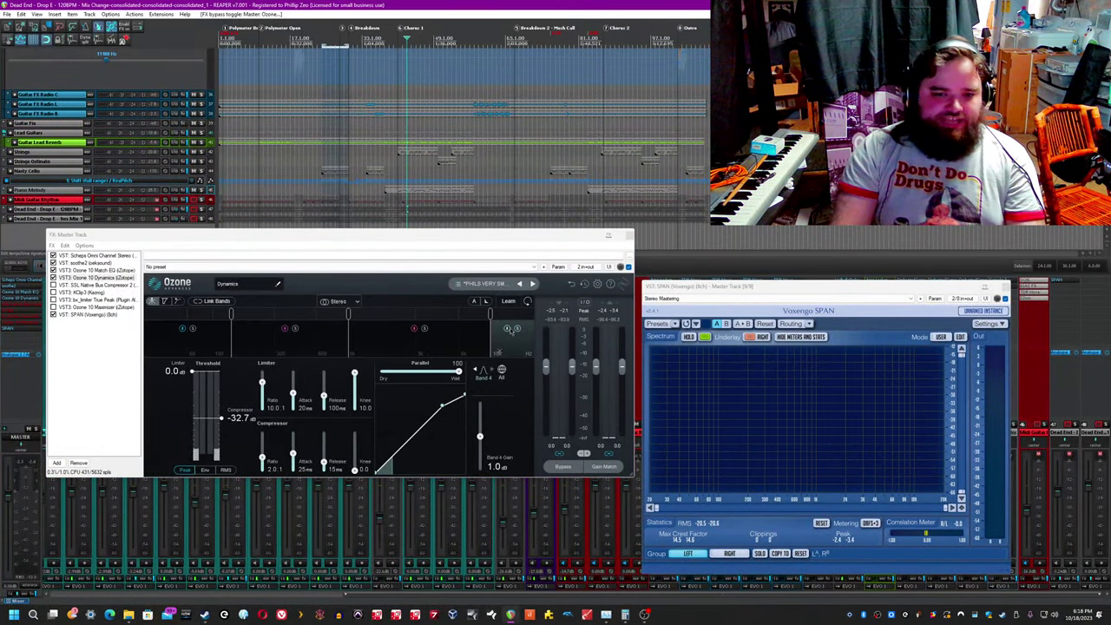
key("space")
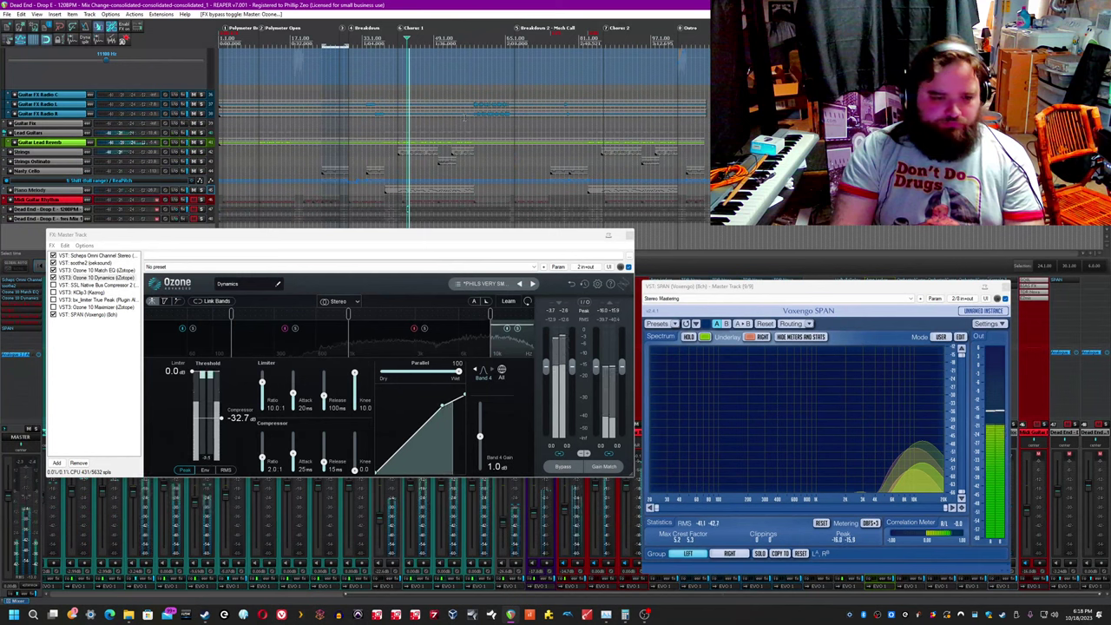
left_click(236, 449)
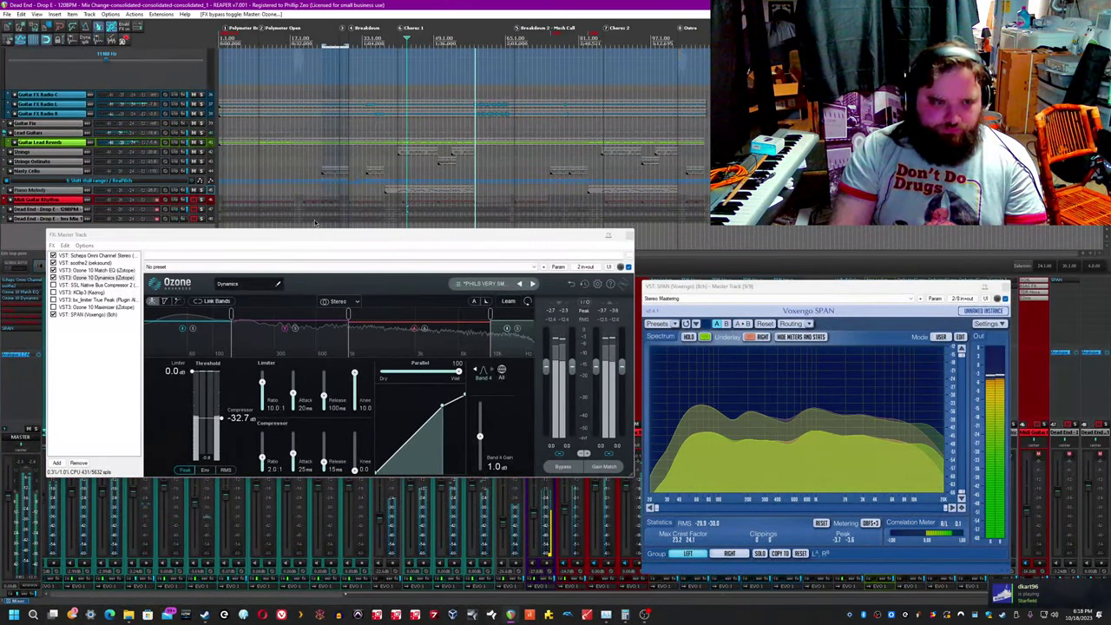
Step: Open and enable SSL Native Bus Compressor 2 on the master chain, play the chorus through it and save the project
left_click(96, 285)
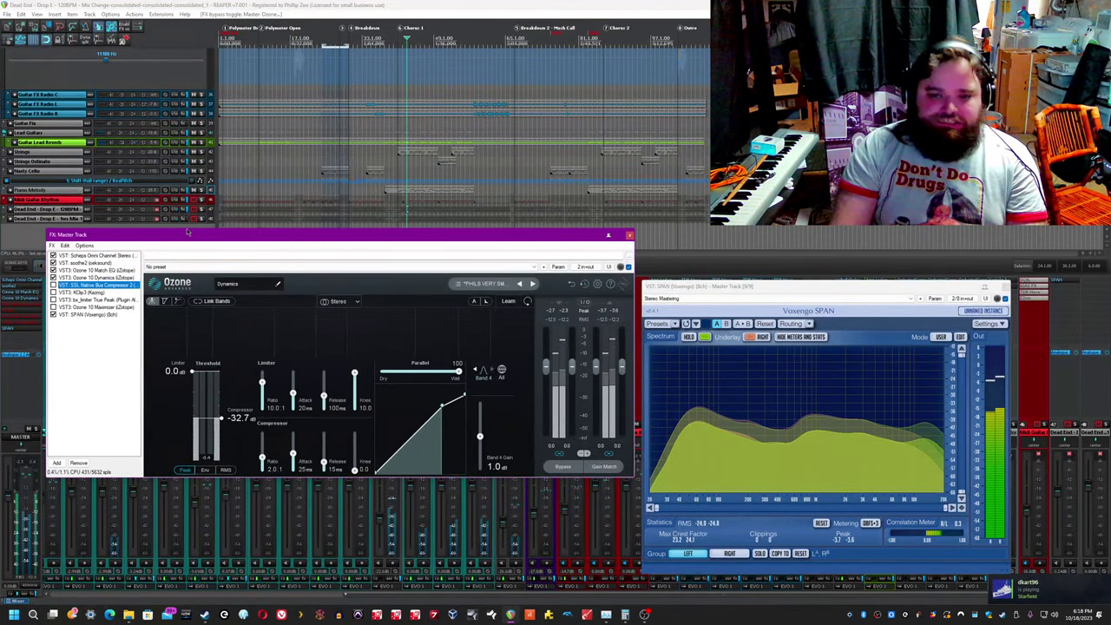
left_click(248, 5)
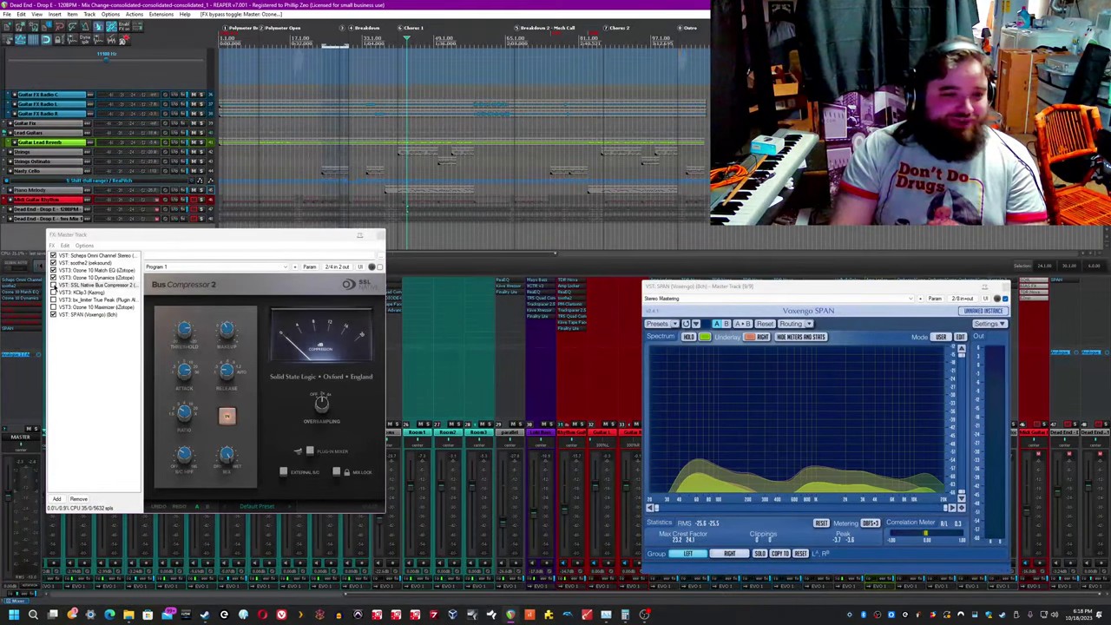
left_click(53, 285)
key("space")
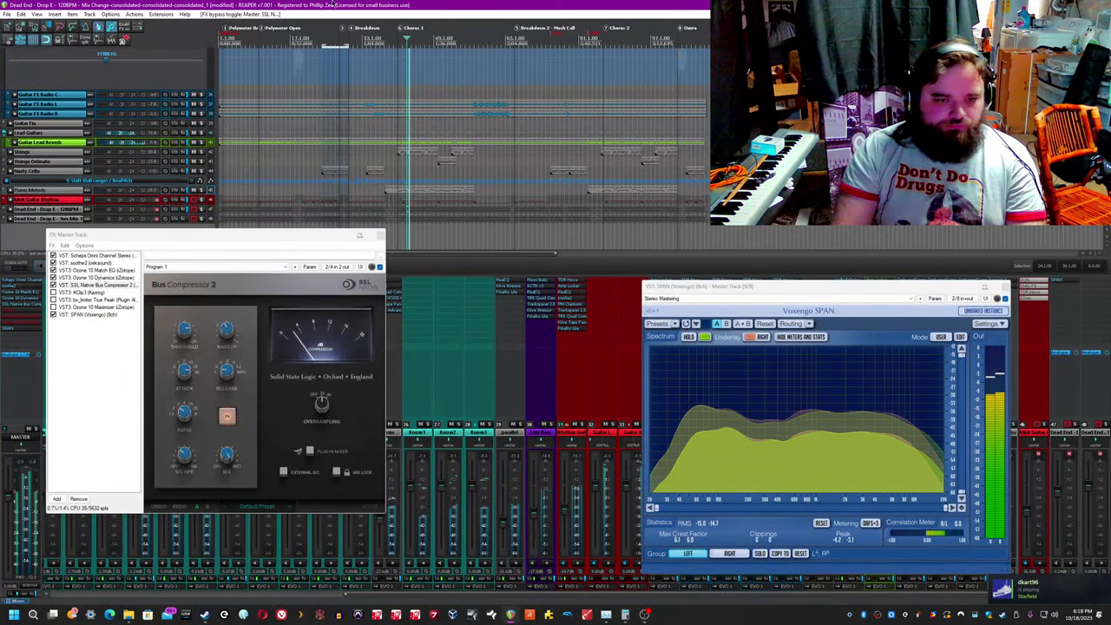
key("ctrl+s")
left_click(296, 333)
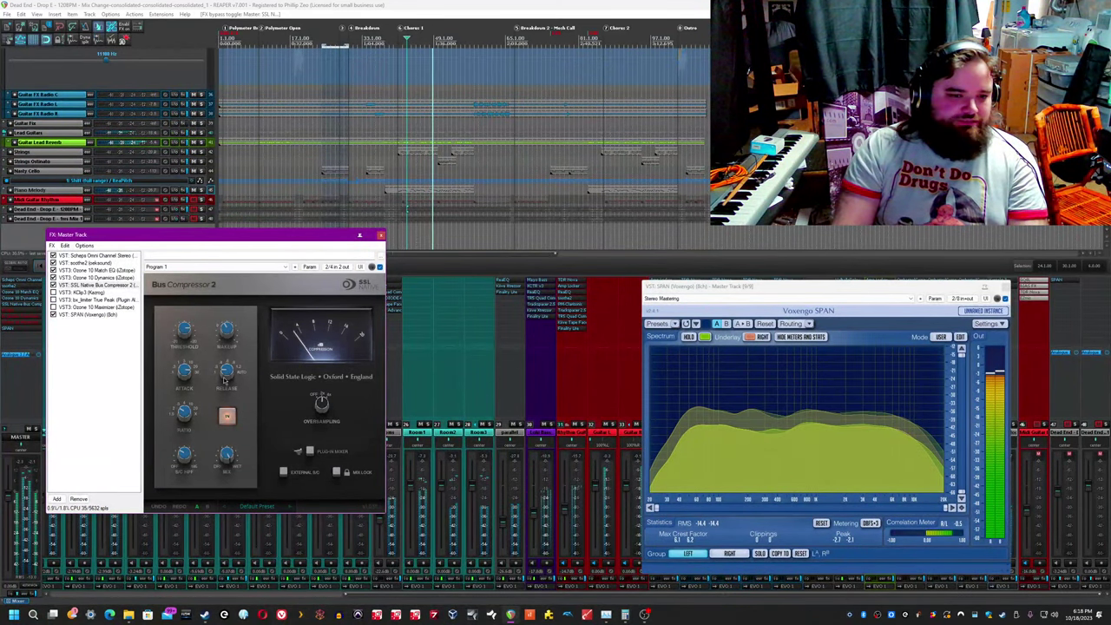
Step: Adjust the bus compressor's attack, compare the mix with the compressor bypassed and re-enabled, and save the project
left_click_drag(186, 375, 187, 368)
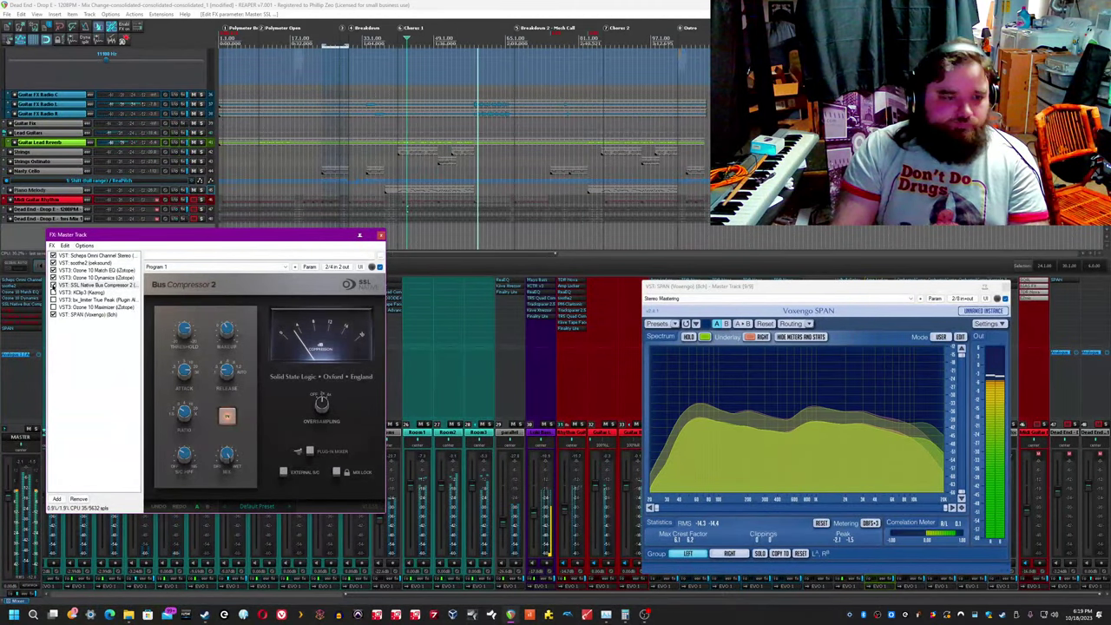
left_click(53, 286)
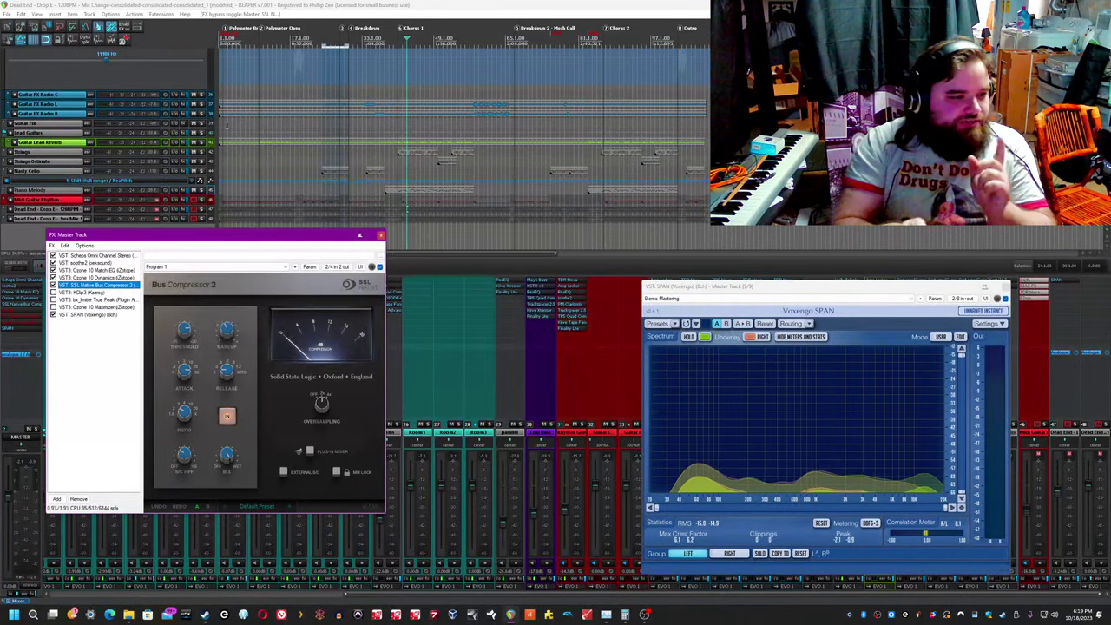
left_click(361, 4)
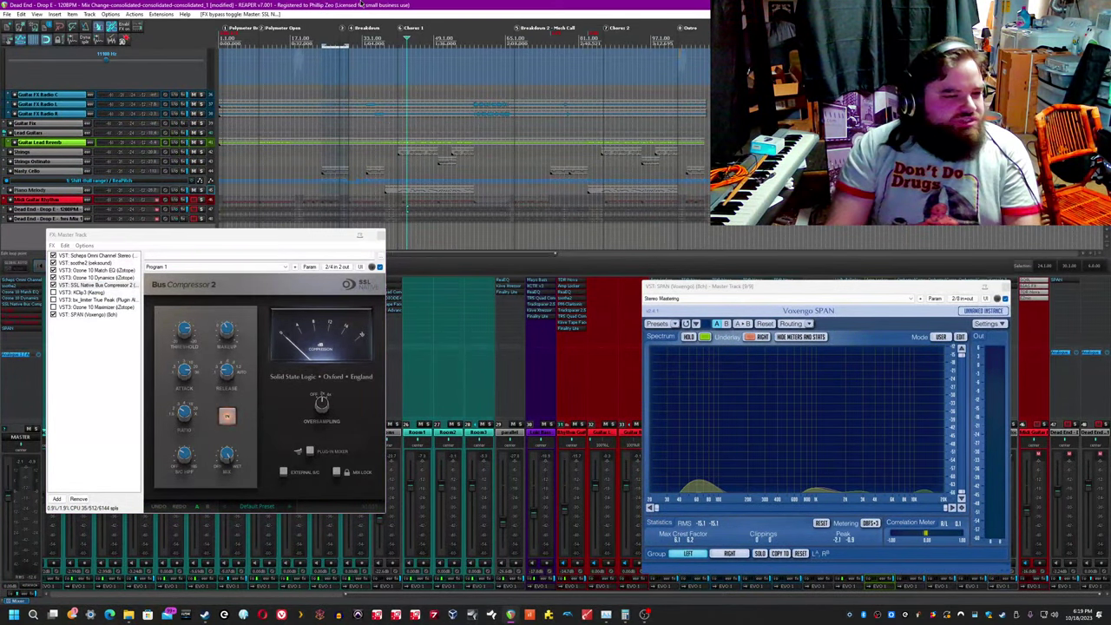
key("ctrl+s")
Step: Open KClip 3 on the master chain, play the chorus and enable the clipper during playback
left_click(81, 308)
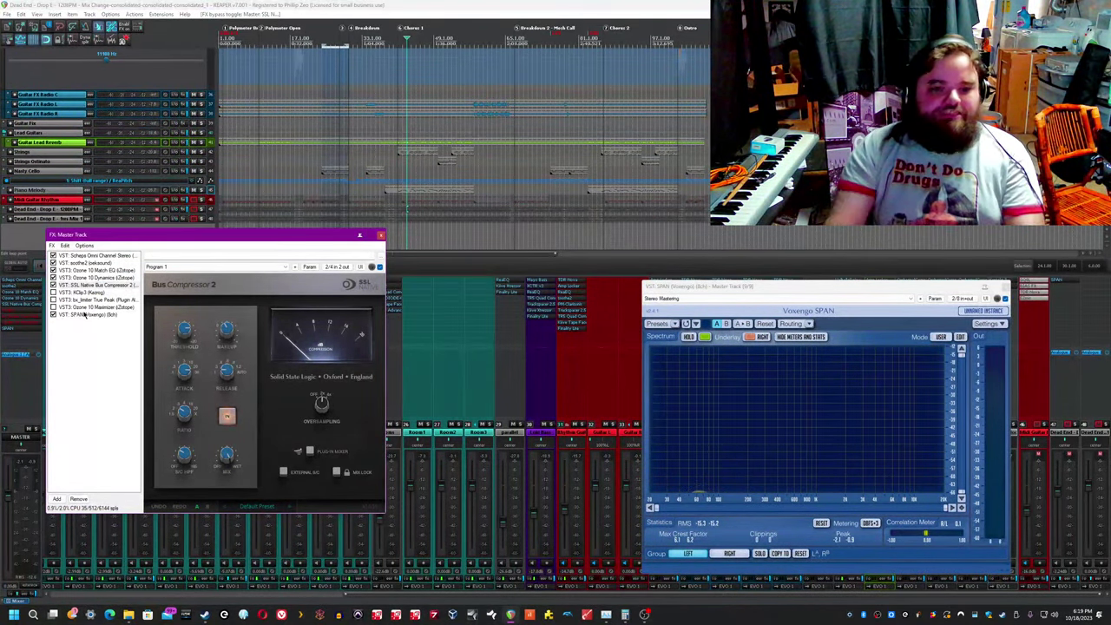
key("Down")
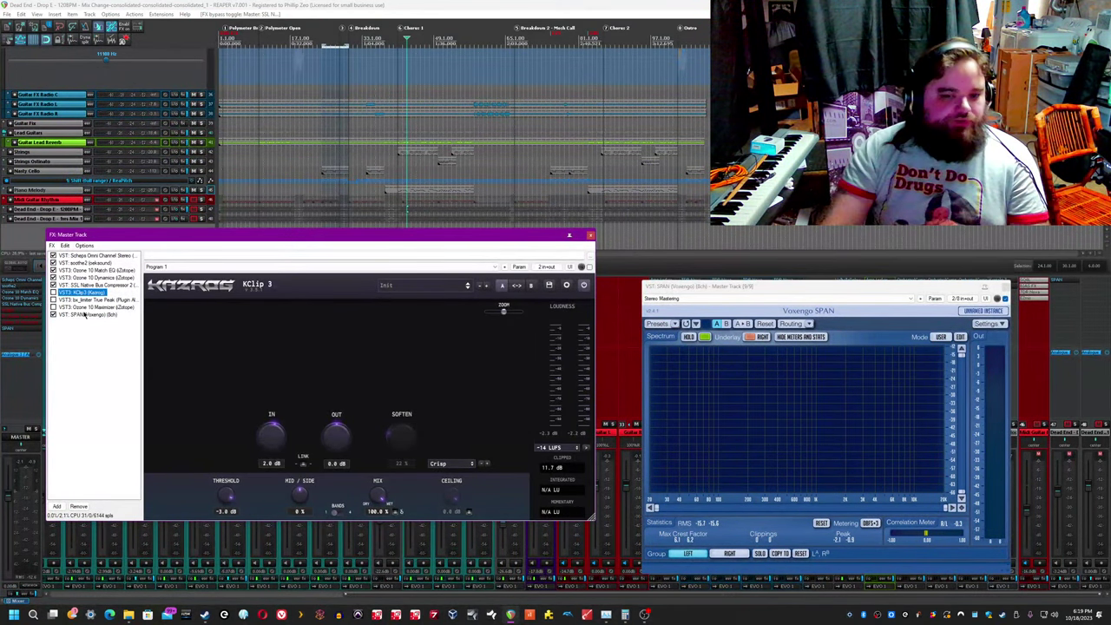
left_click(228, 4)
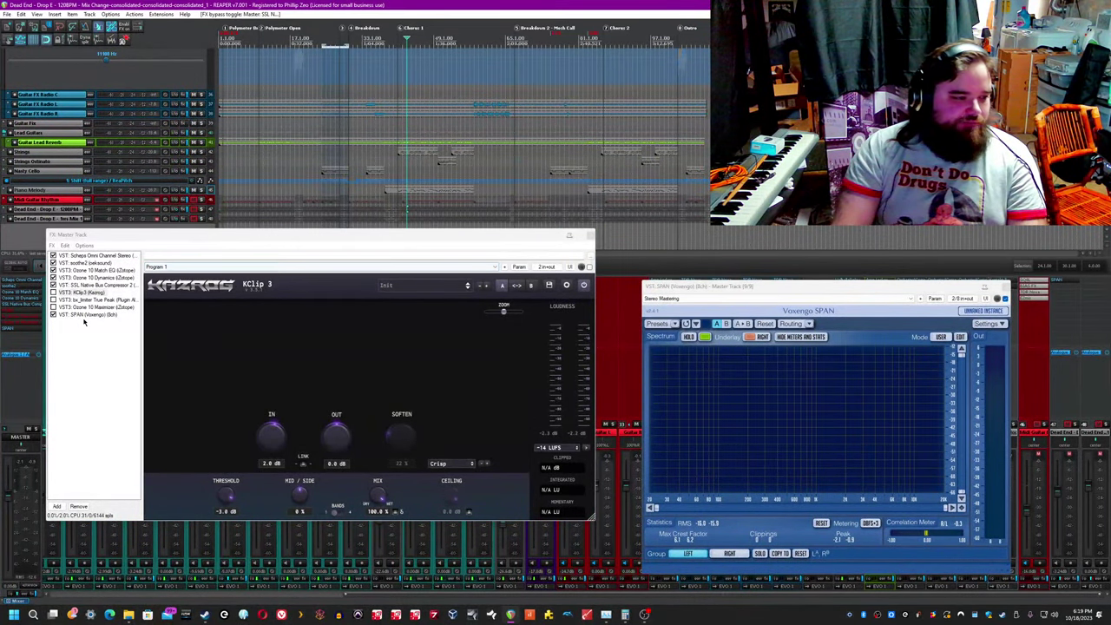
left_click(53, 293)
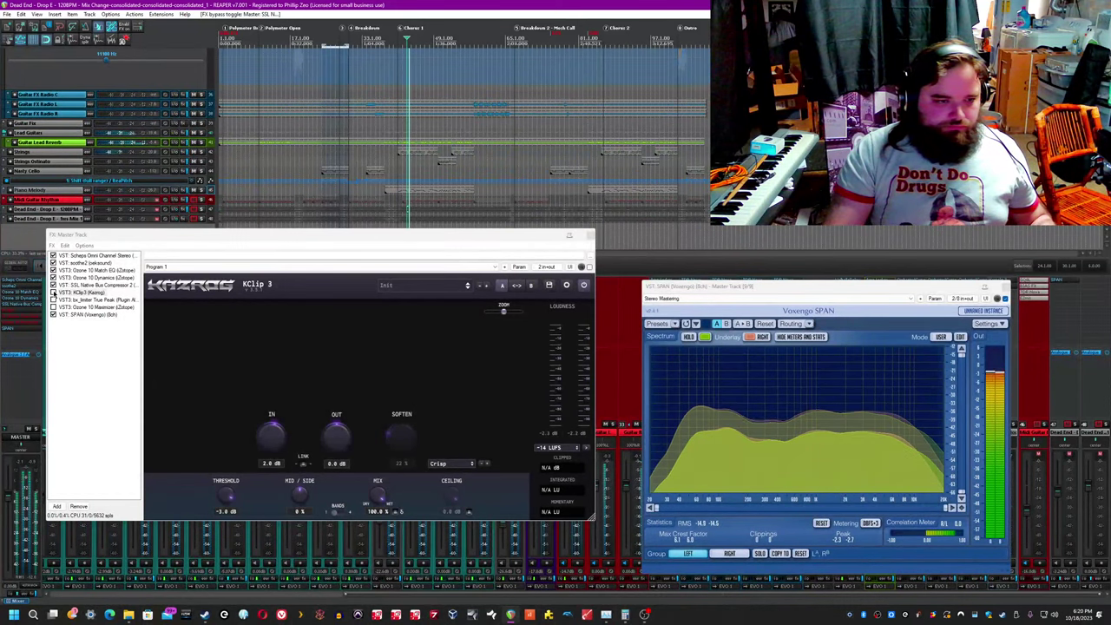
left_click(53, 293)
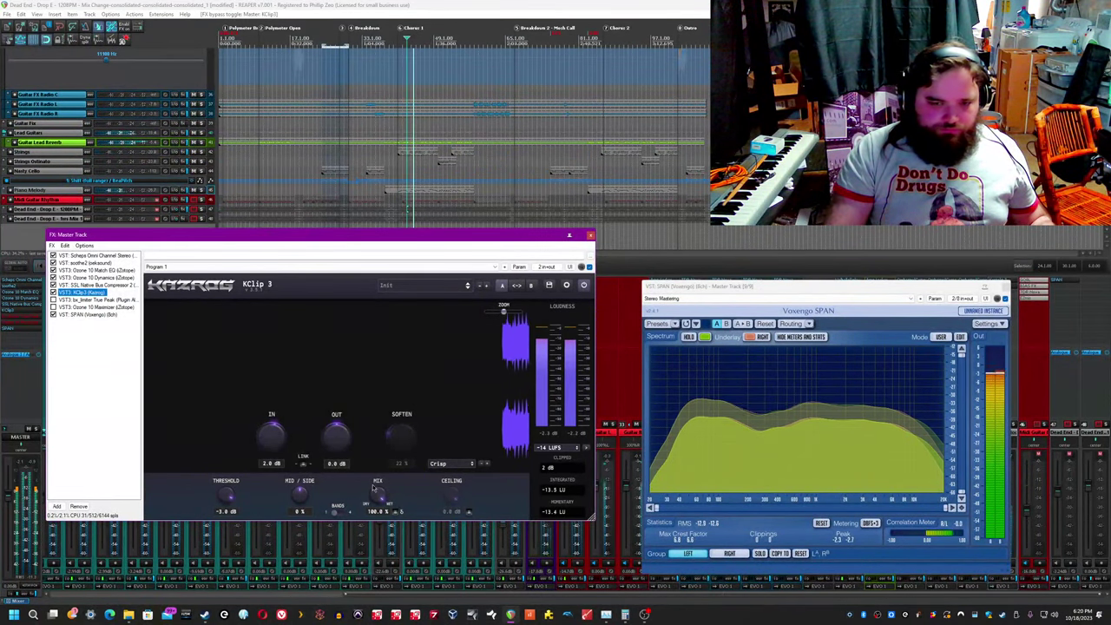
Step: Reset KClip 3's clipped readout, compare the mix with the clipper bypassed and re-enabled, and stop playback
left_click(554, 468)
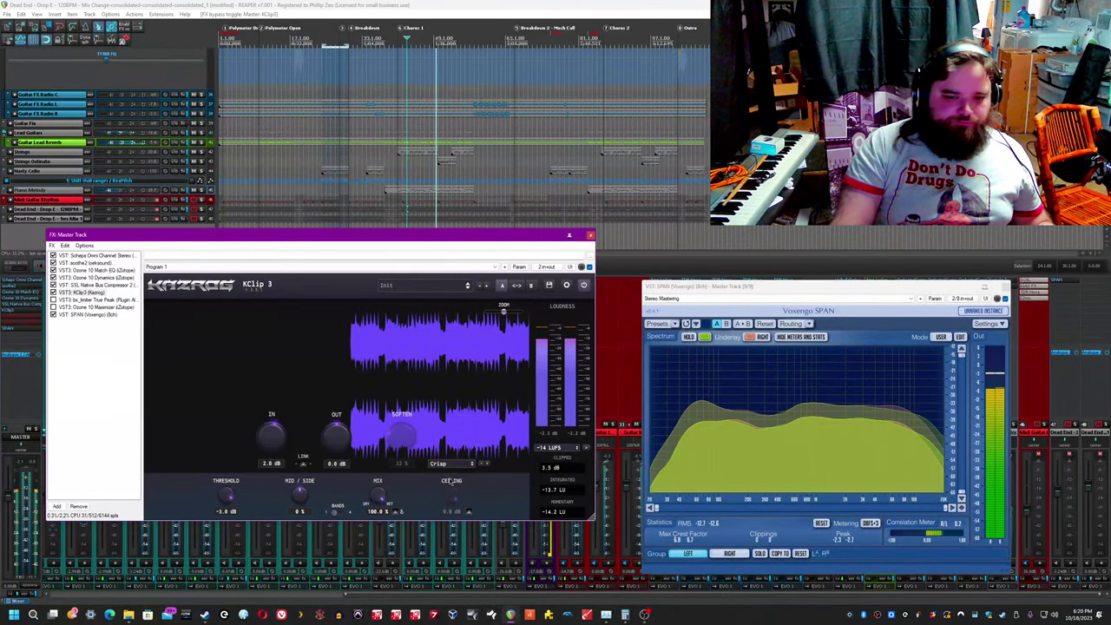
left_click(54, 292)
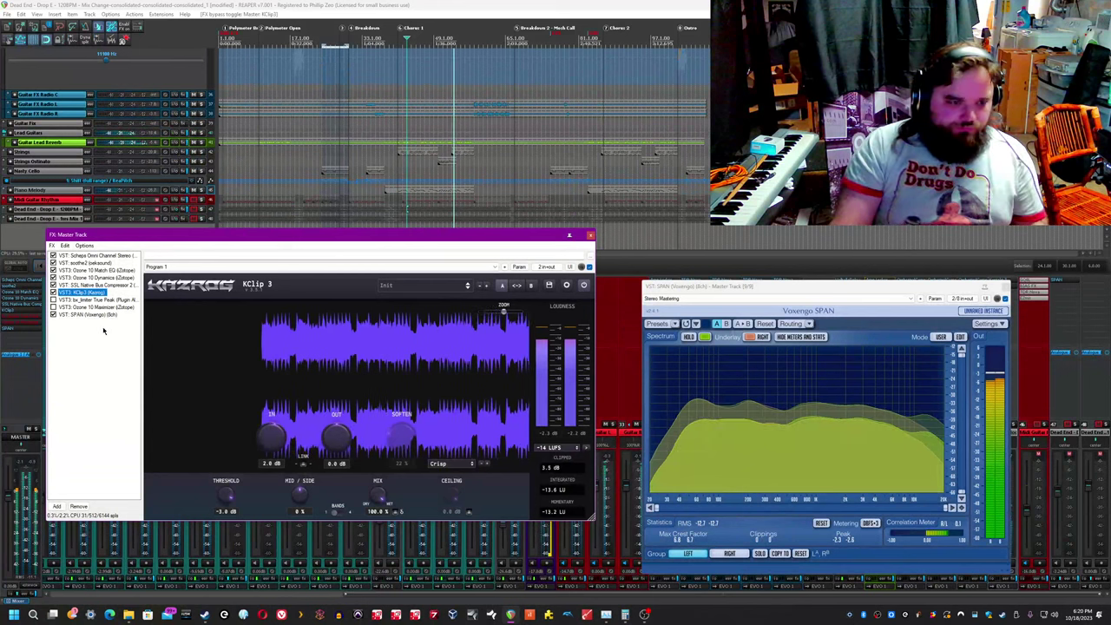
key("space")
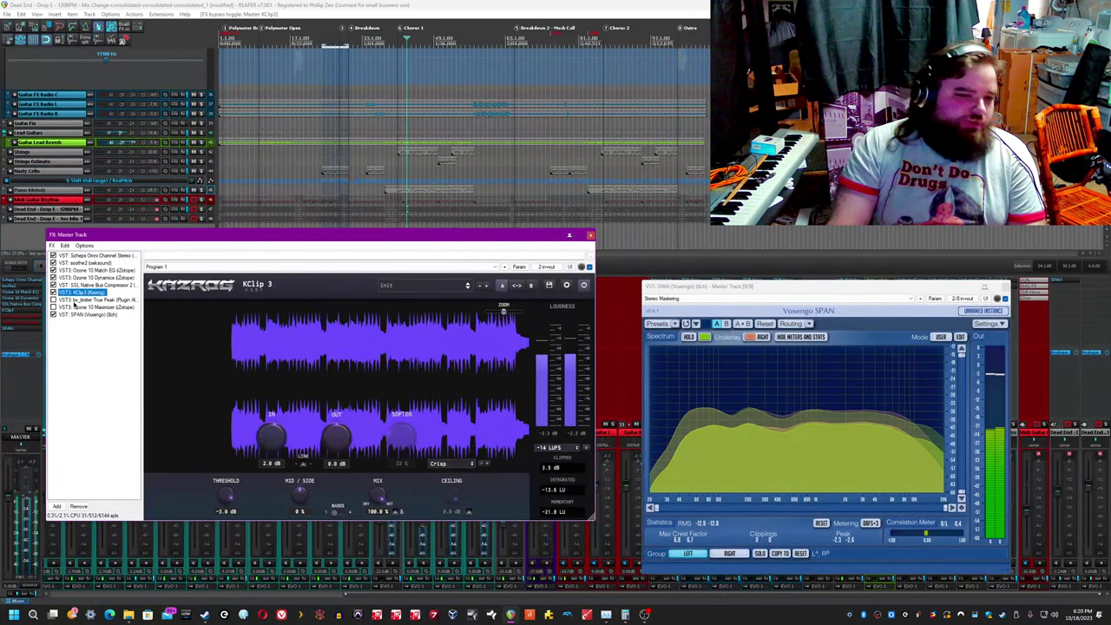
Step: Open and enable bx_limiter True Peak on the master, play the chorus and compare it bypassed and active
left_click(76, 300)
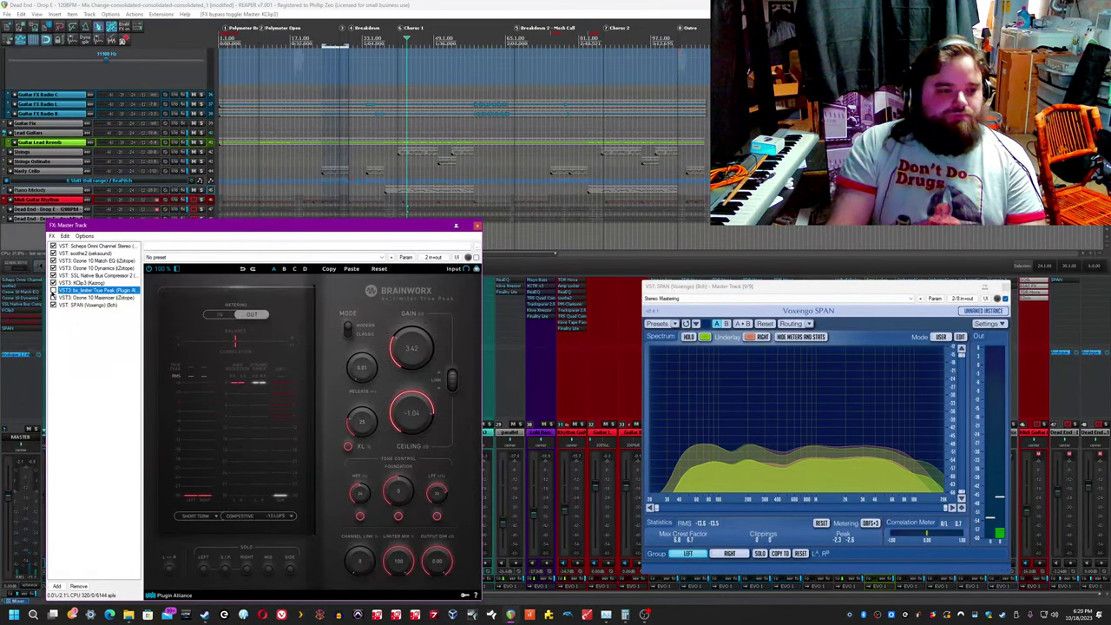
left_click(414, 4)
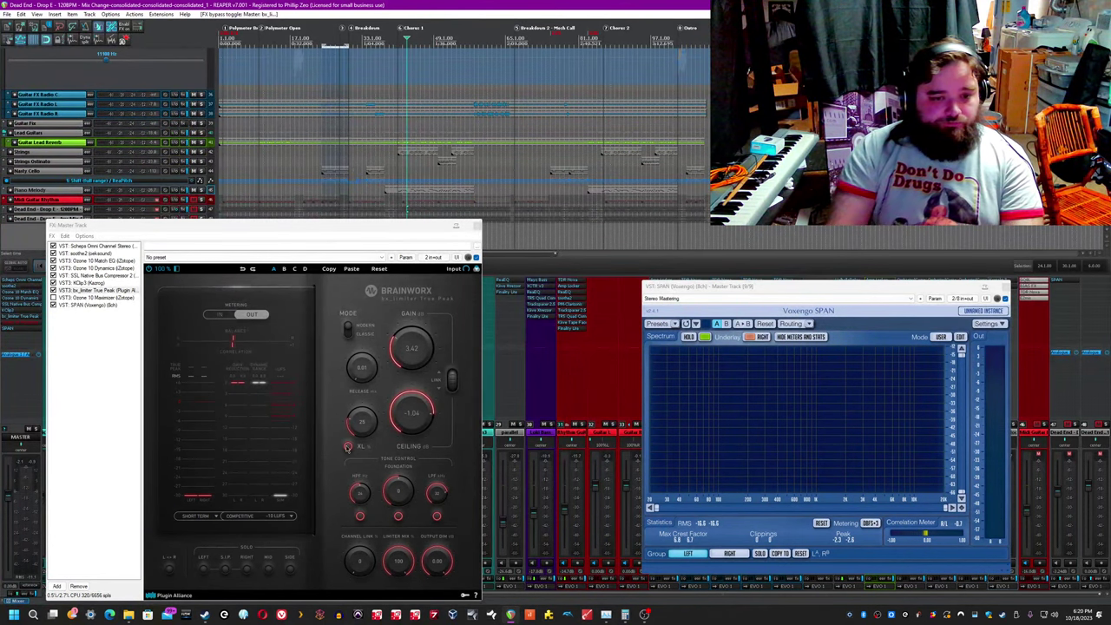
key("space")
left_click(53, 290)
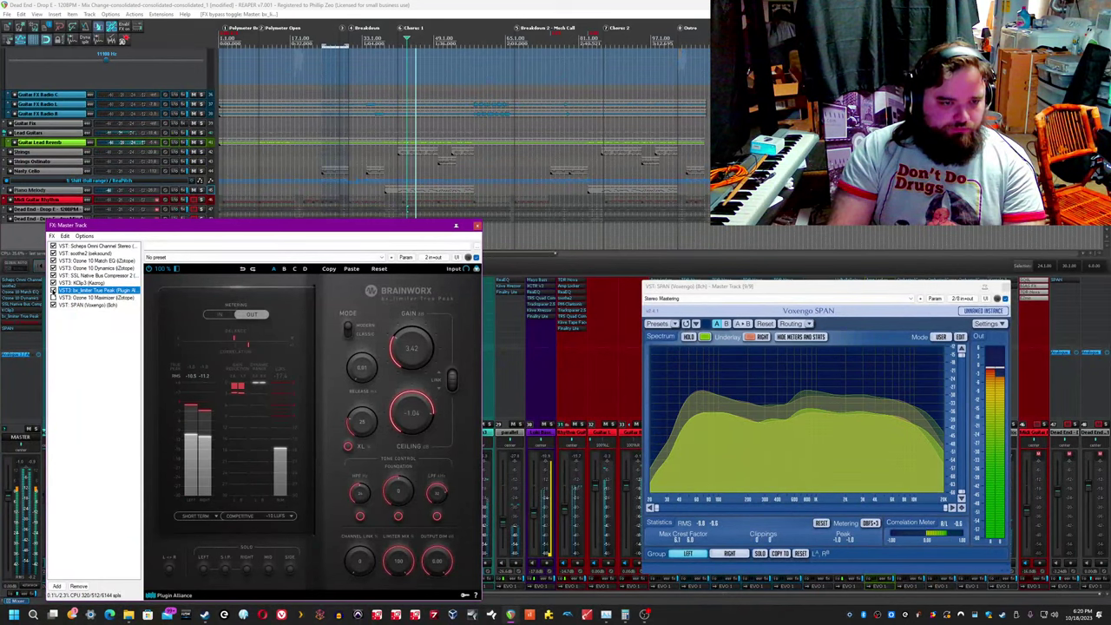
left_click(269, 407)
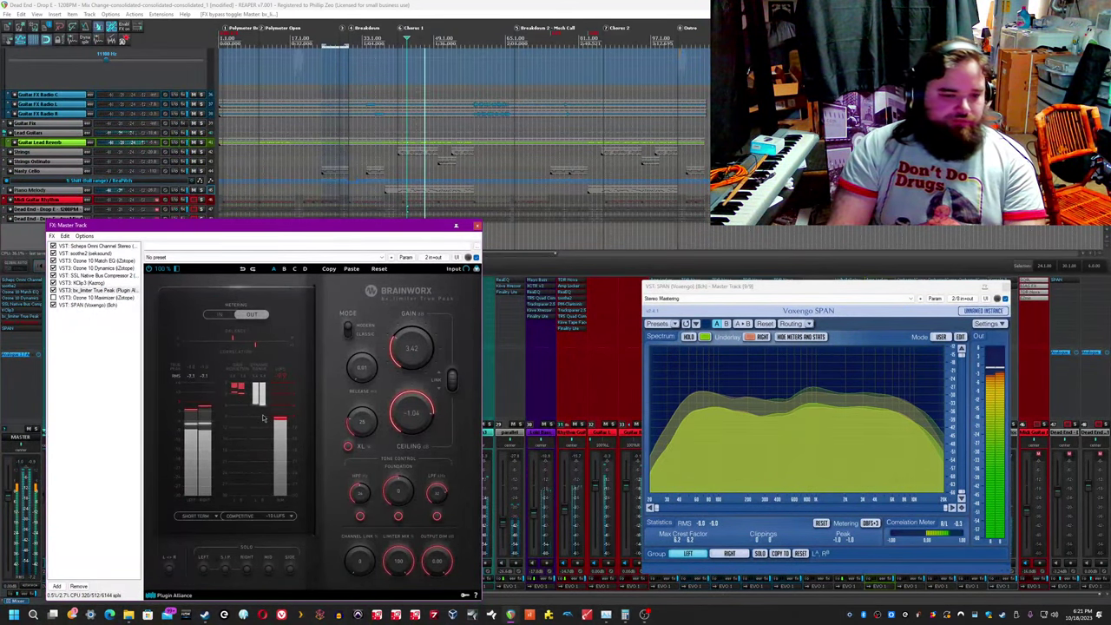
Step: Compare the limiter with its XL saturation switched off and back on during playback, and stop playback
left_click(347, 447)
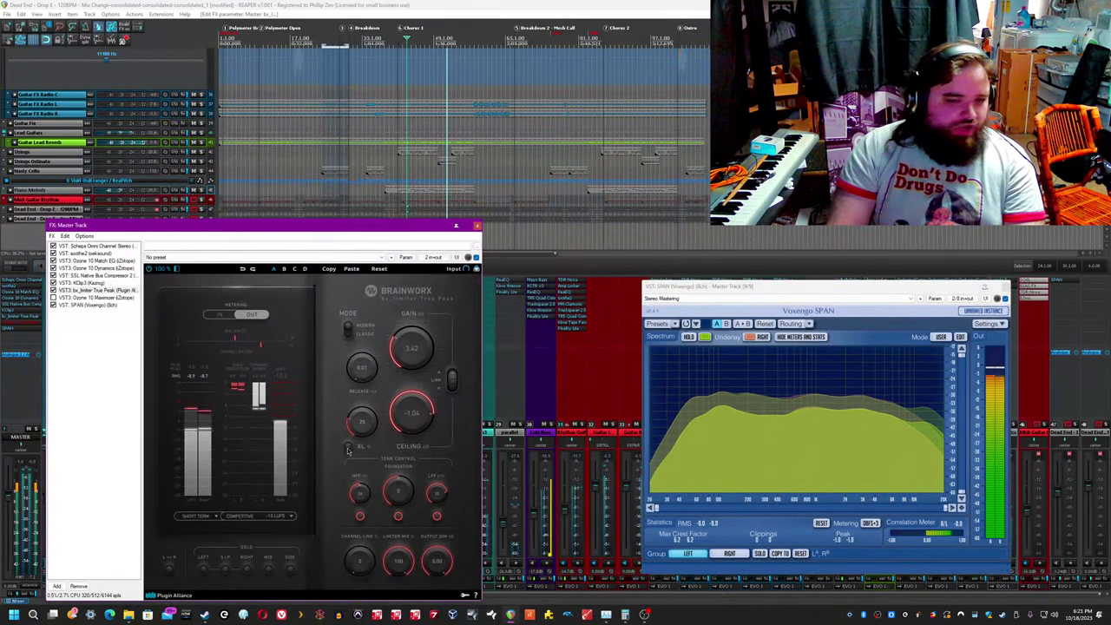
left_click(348, 447)
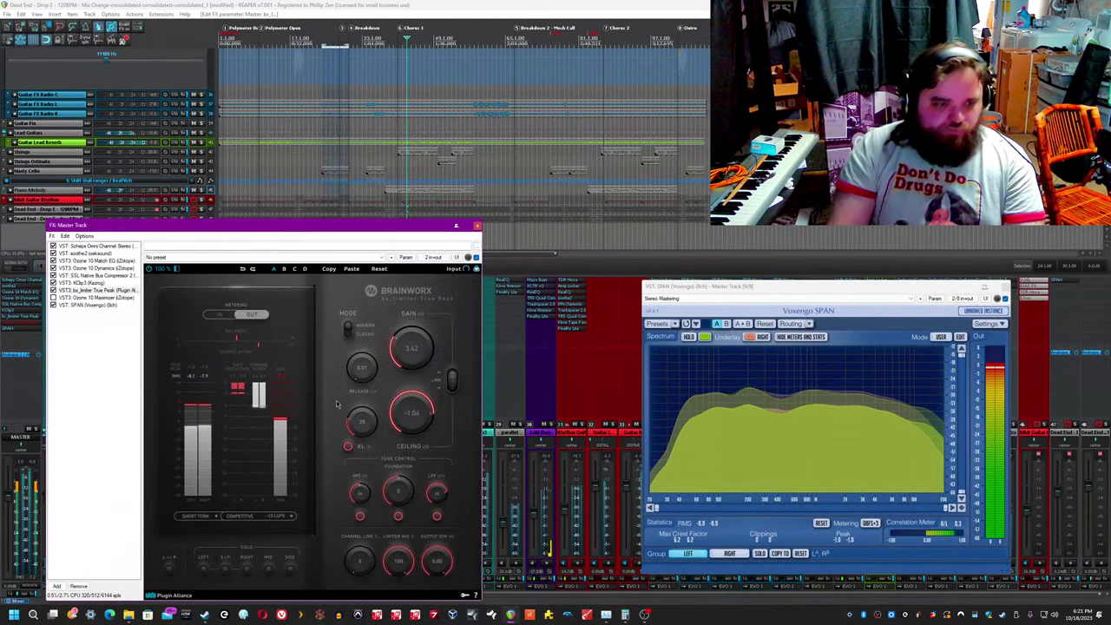
left_click(378, 5)
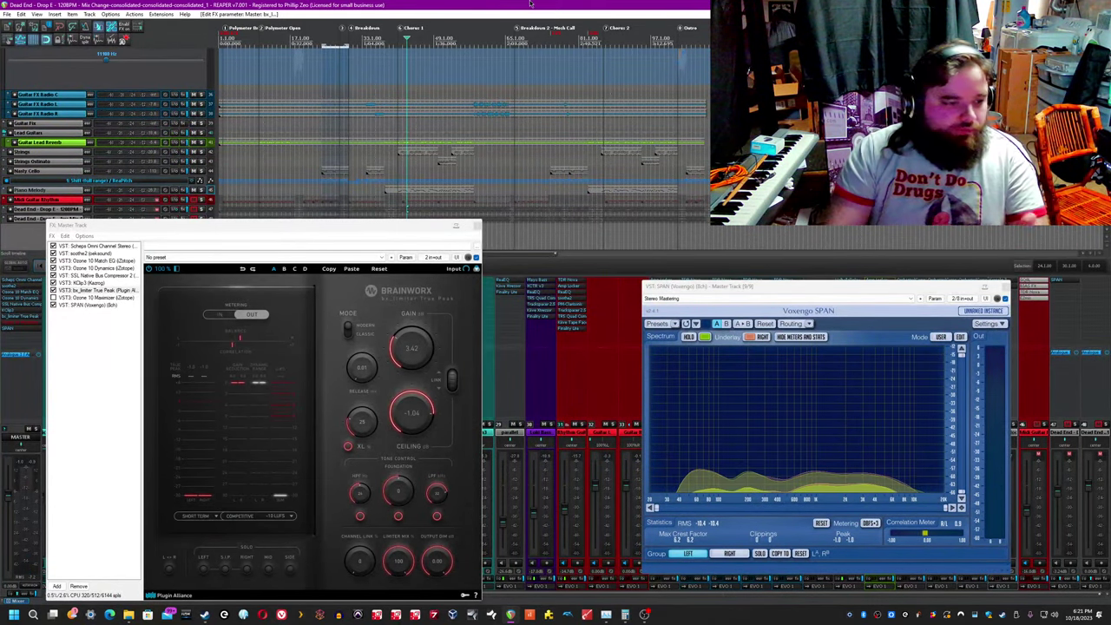
Step: Open Ozone 10 Maximizer on the master chain and enlarge its Threshold automation lane beneath the master track
left_click(109, 300)
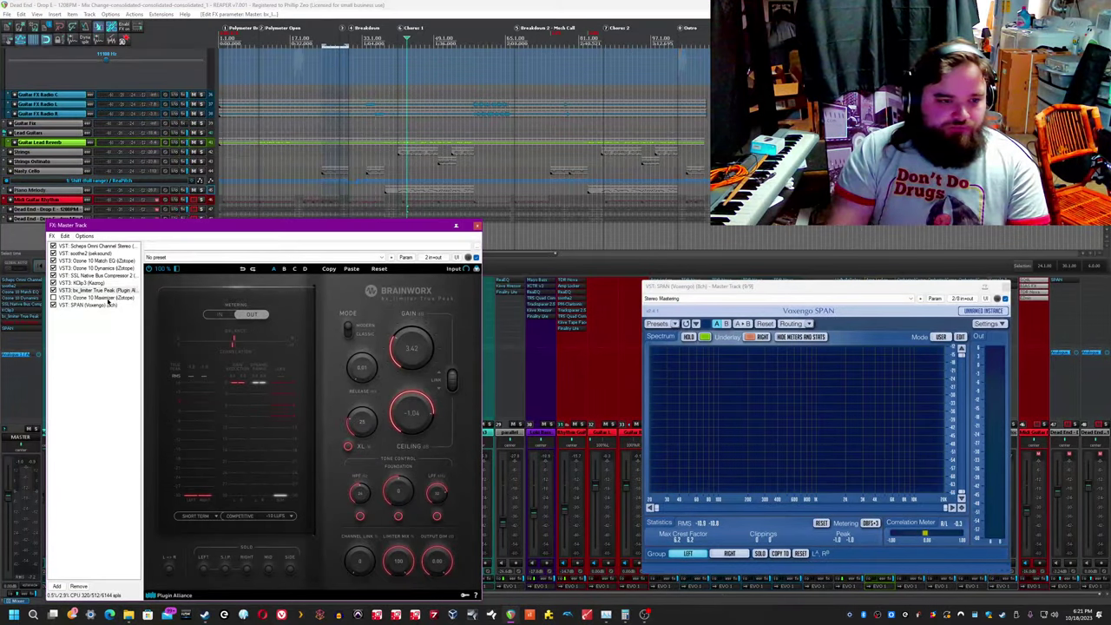
left_click(109, 298)
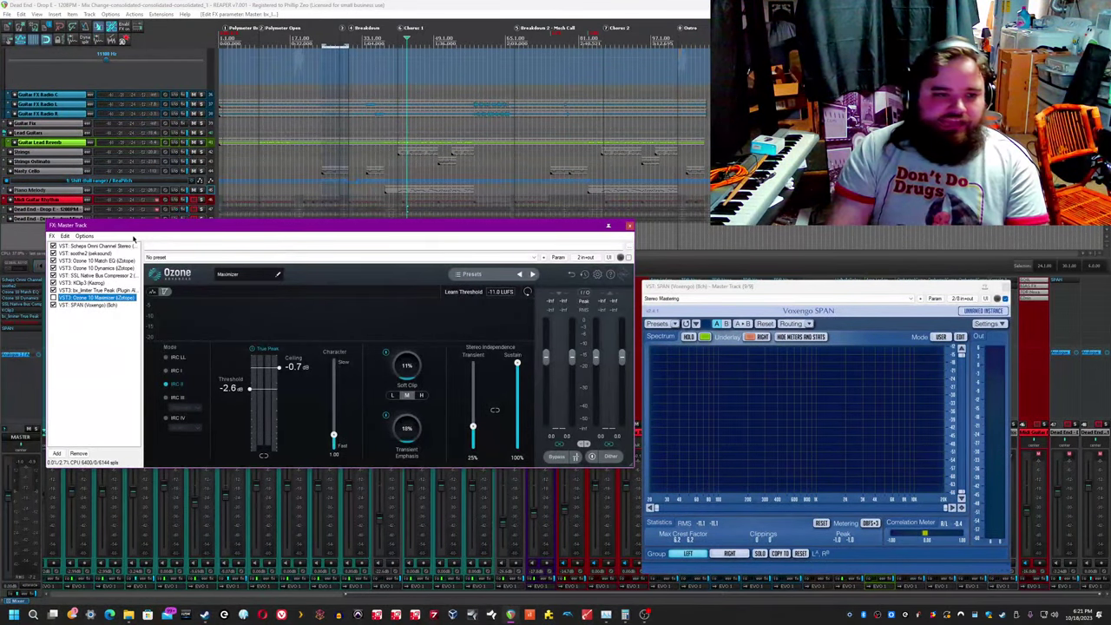
left_click_drag(145, 227, 336, 244)
left_click(33, 439)
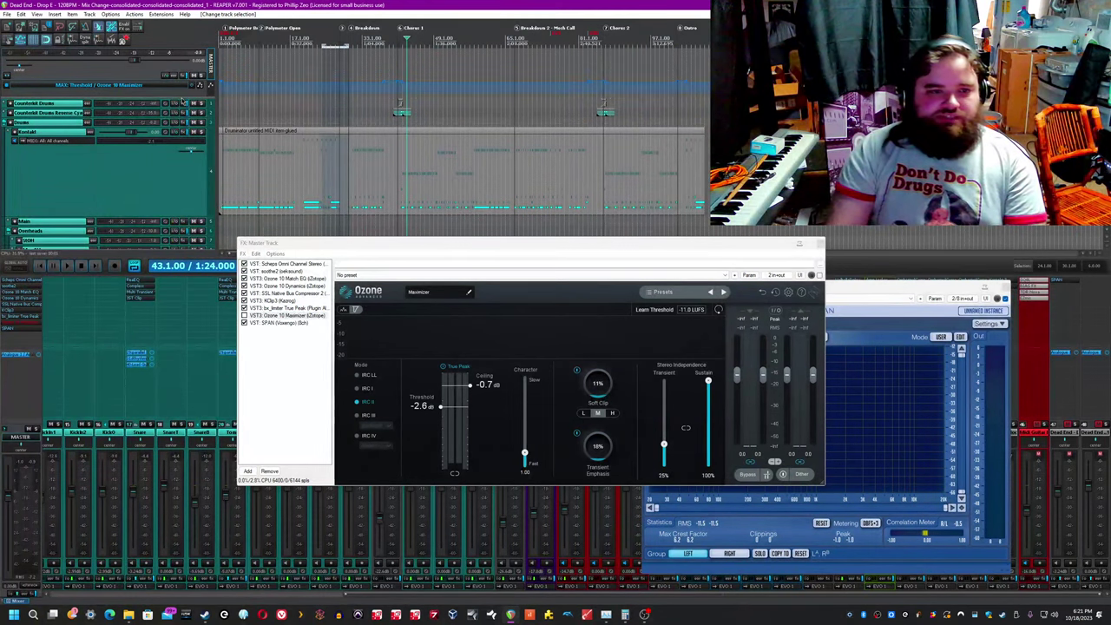
left_click_drag(183, 99, 184, 167)
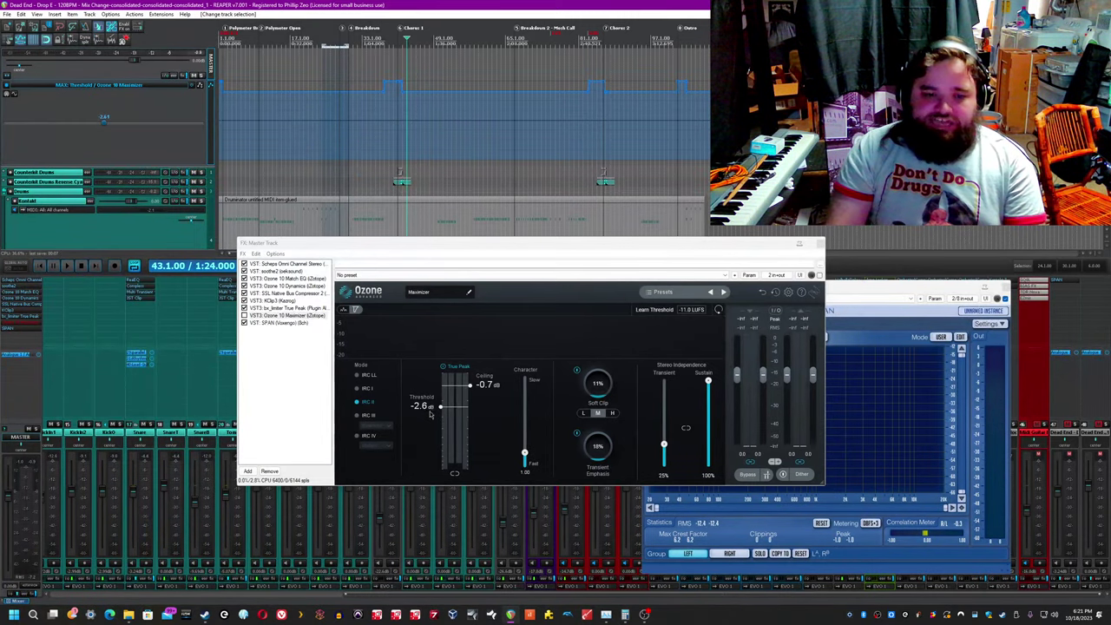
Step: Move the master FX window clear of the Threshold automation lane, play Chorus 1 and enable Ozone 10 Maximizer
scroll(570, 166, "up", 2)
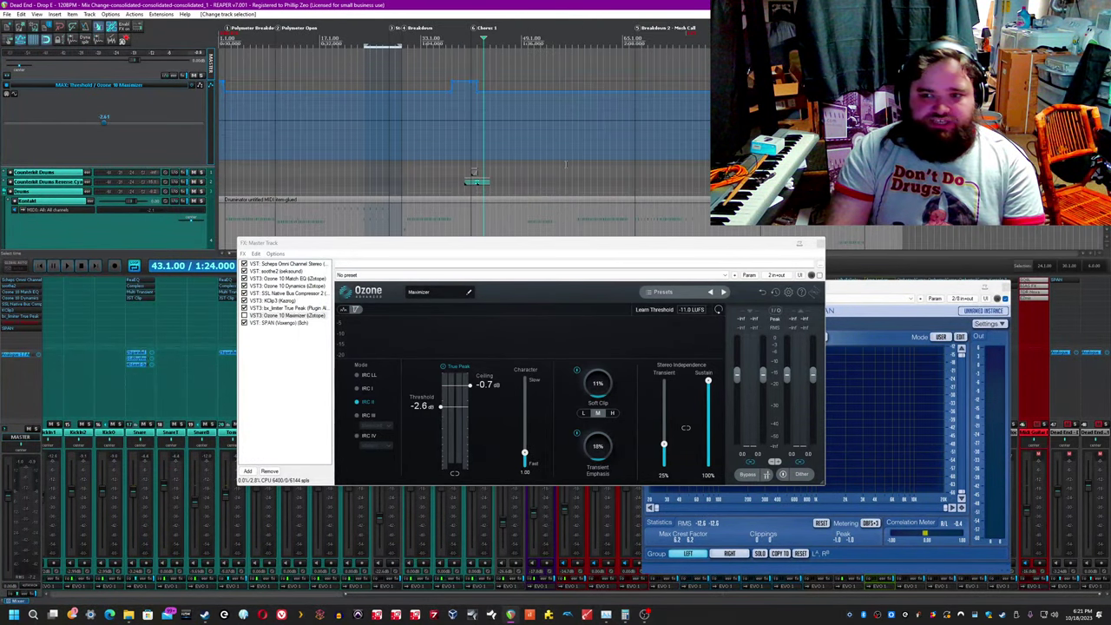
scroll(562, 166, "up", 2)
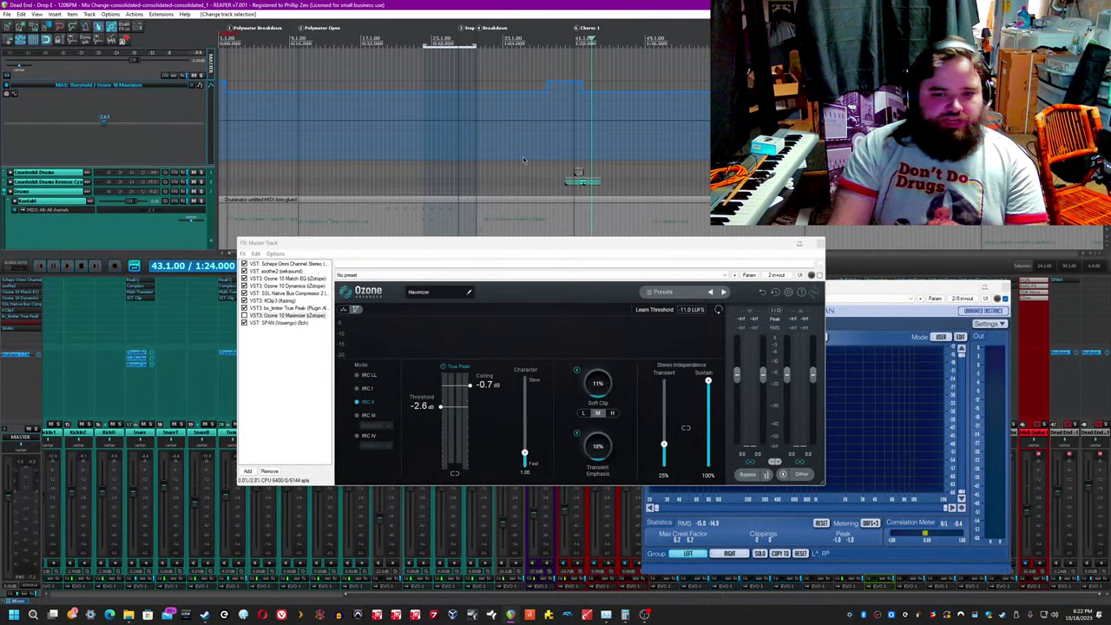
left_click_drag(391, 243, 245, 311)
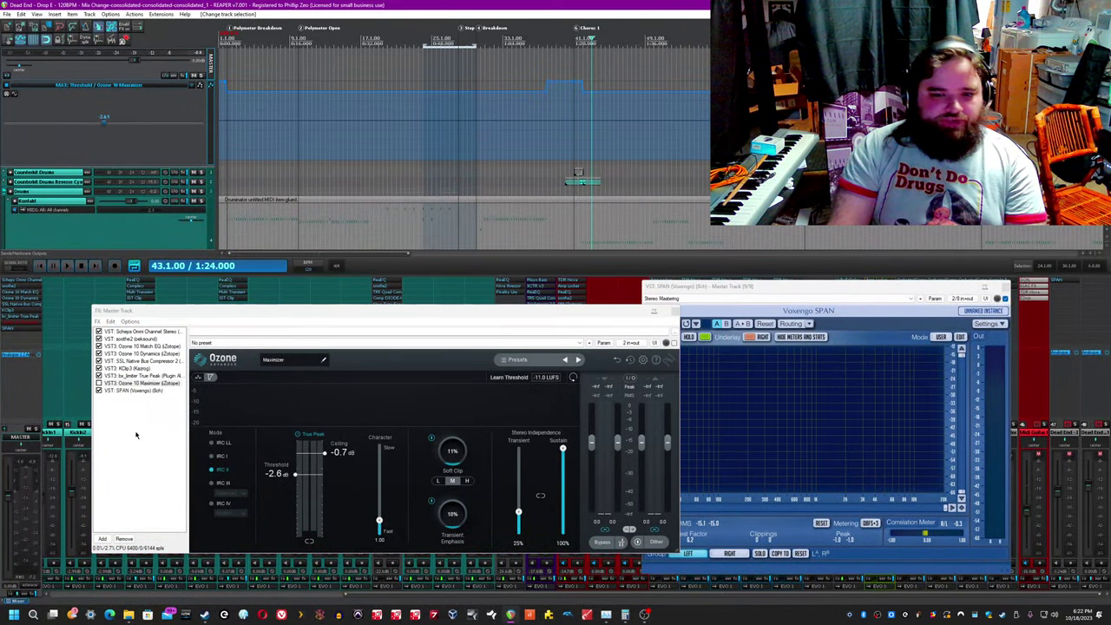
key("space")
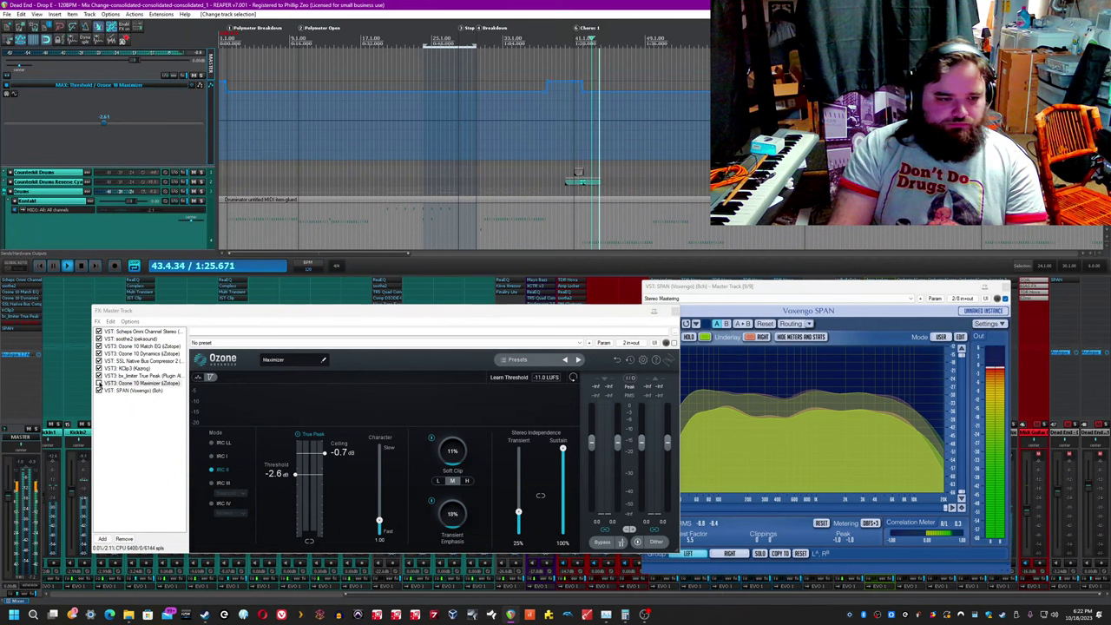
left_click(98, 383)
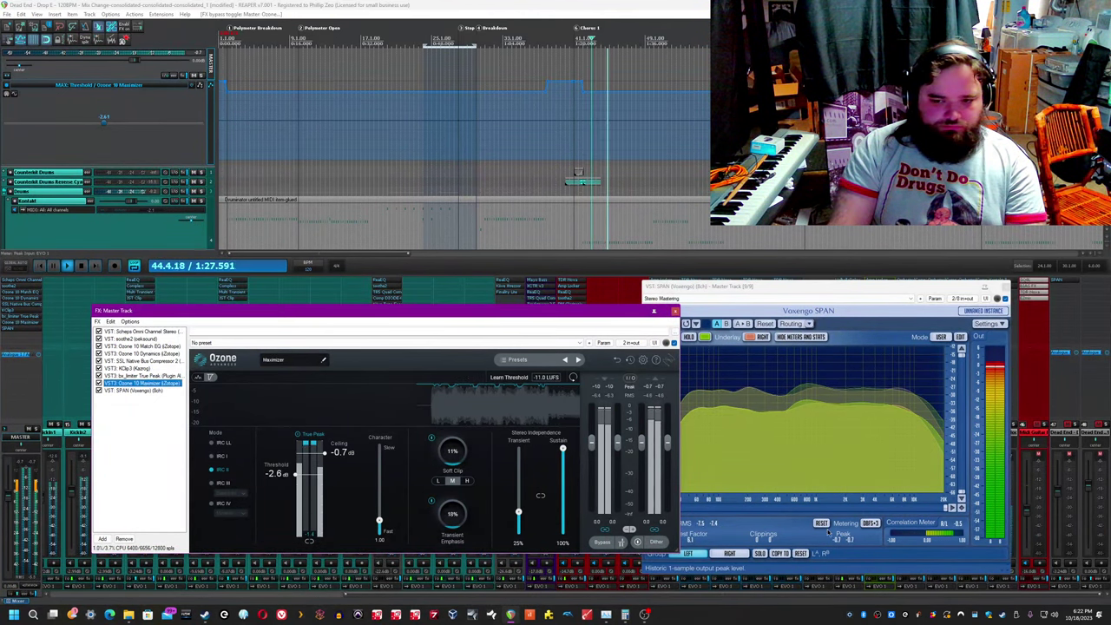
Step: Check the chorus levels in SPAN and Maximizer's gain reduction with the maximizer active, and stop playback
left_click(726, 451)
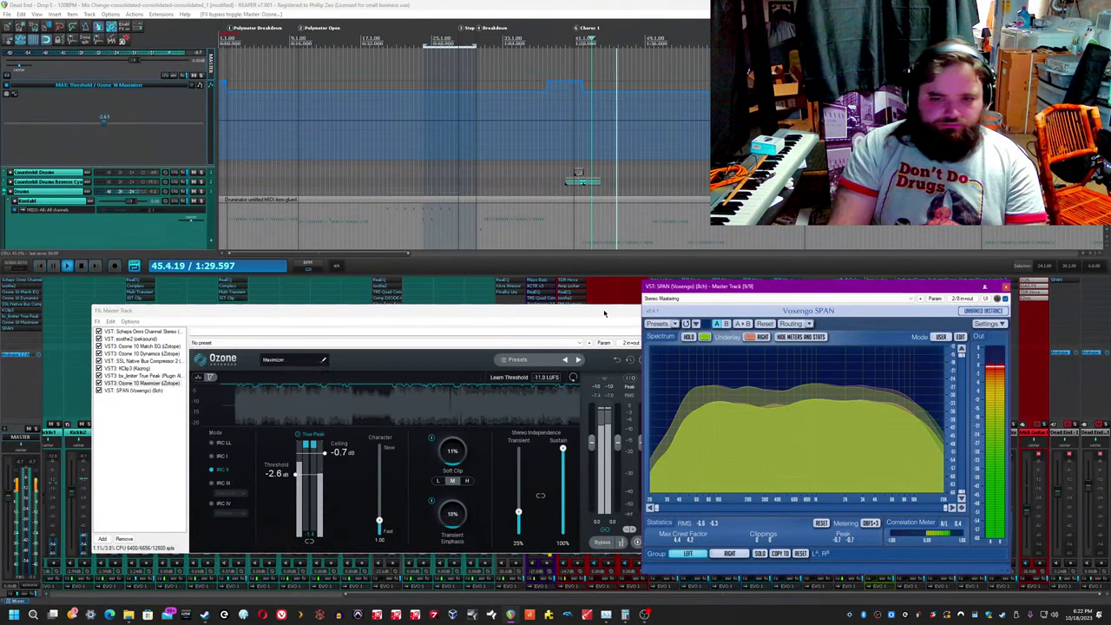
left_click(630, 342)
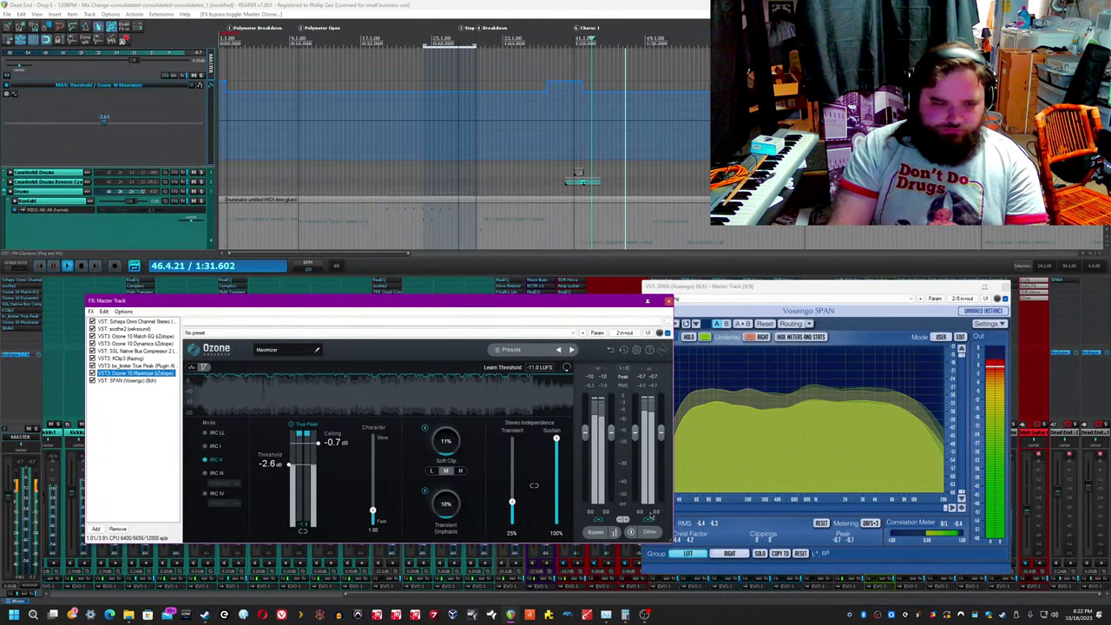
left_click(695, 495)
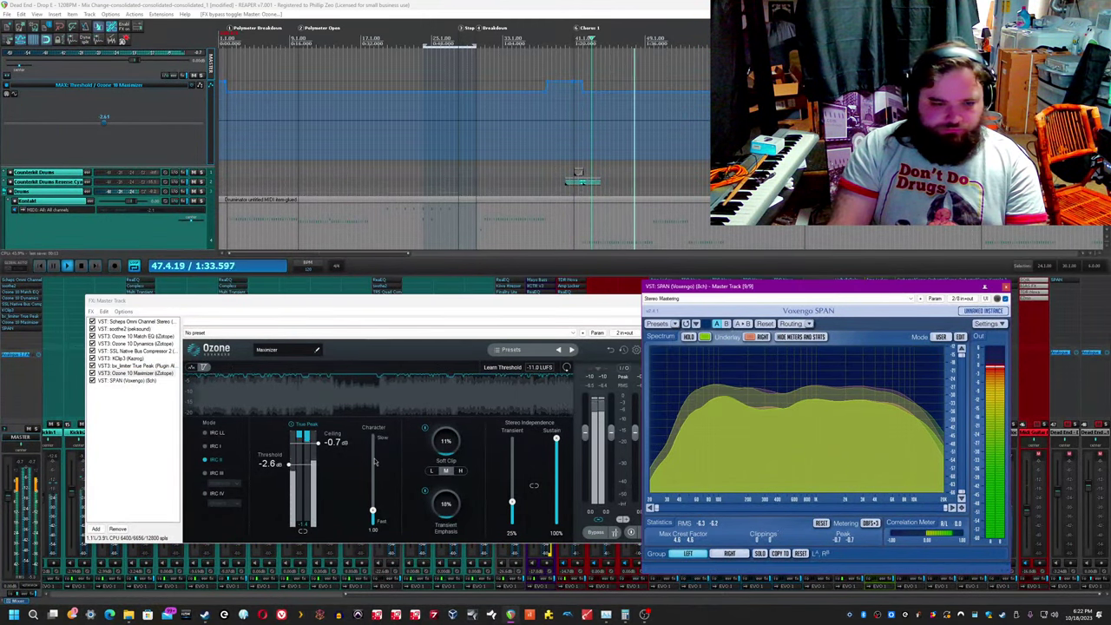
left_click(600, 309)
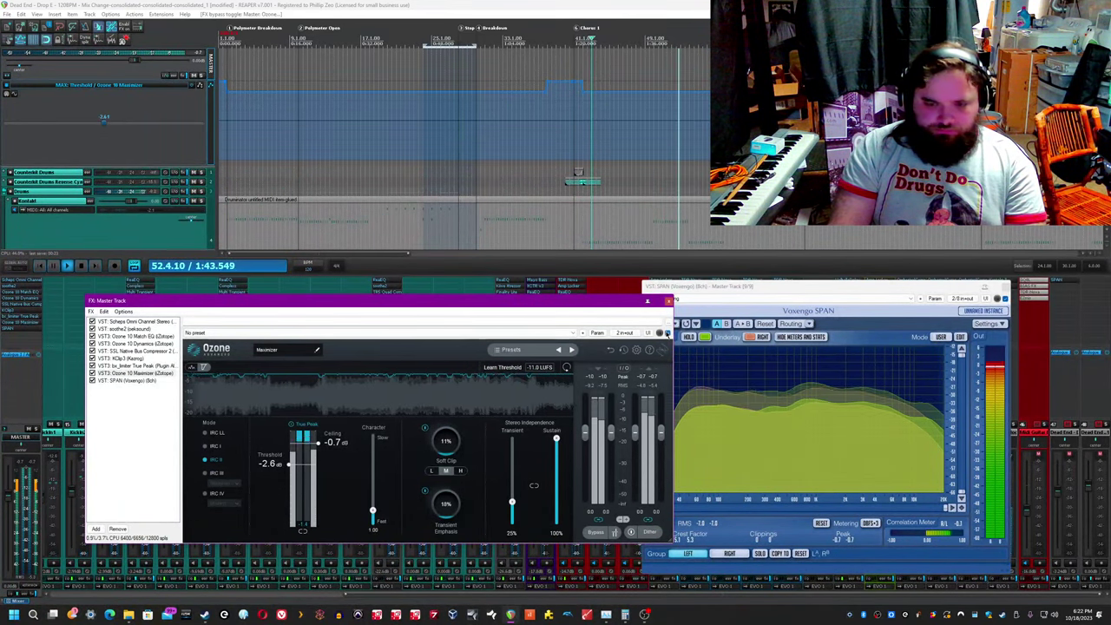
left_click(611, 4)
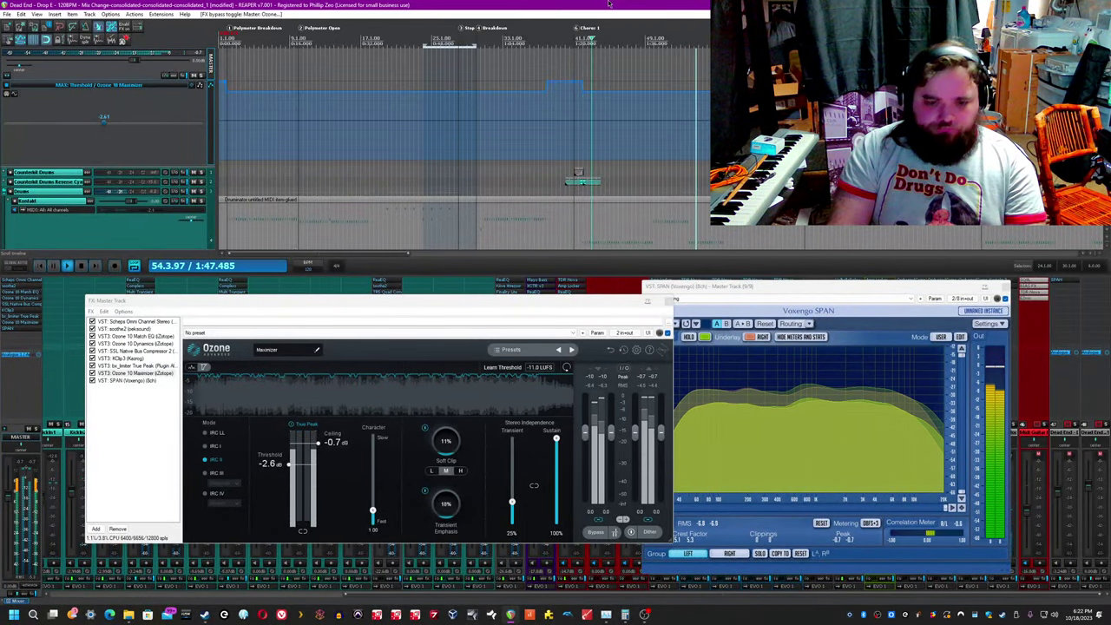
key("space")
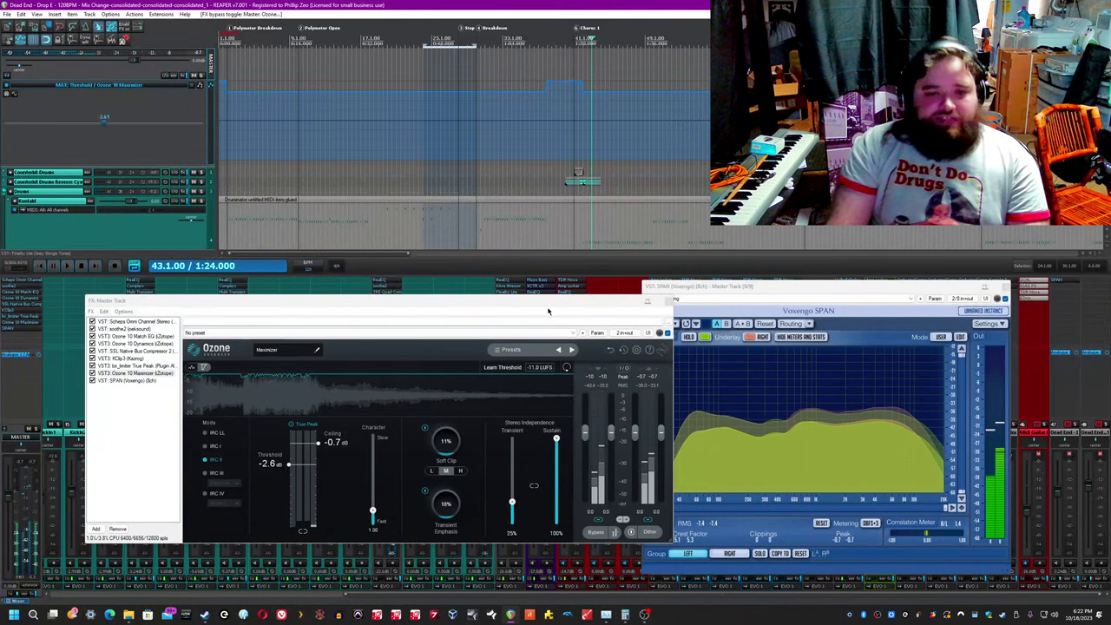
Step: Place the edit cursor at 36.2.50, ahead of the Threshold automation rise, and play through into Chorus 1
left_click_drag(545, 300, 539, 301)
left_click(486, 4)
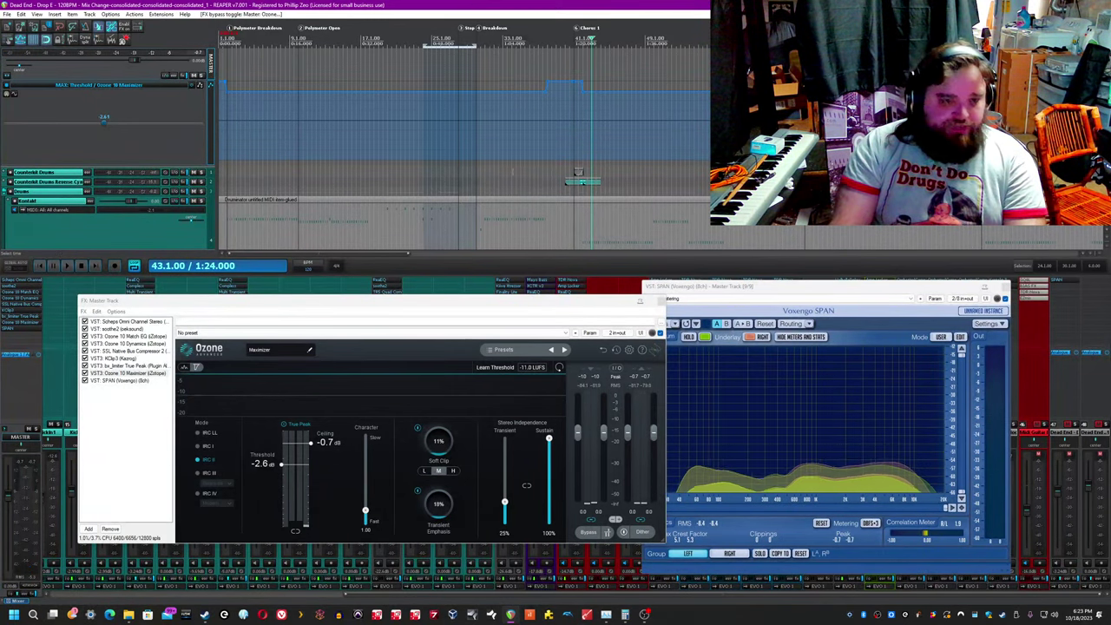
left_click(553, 67)
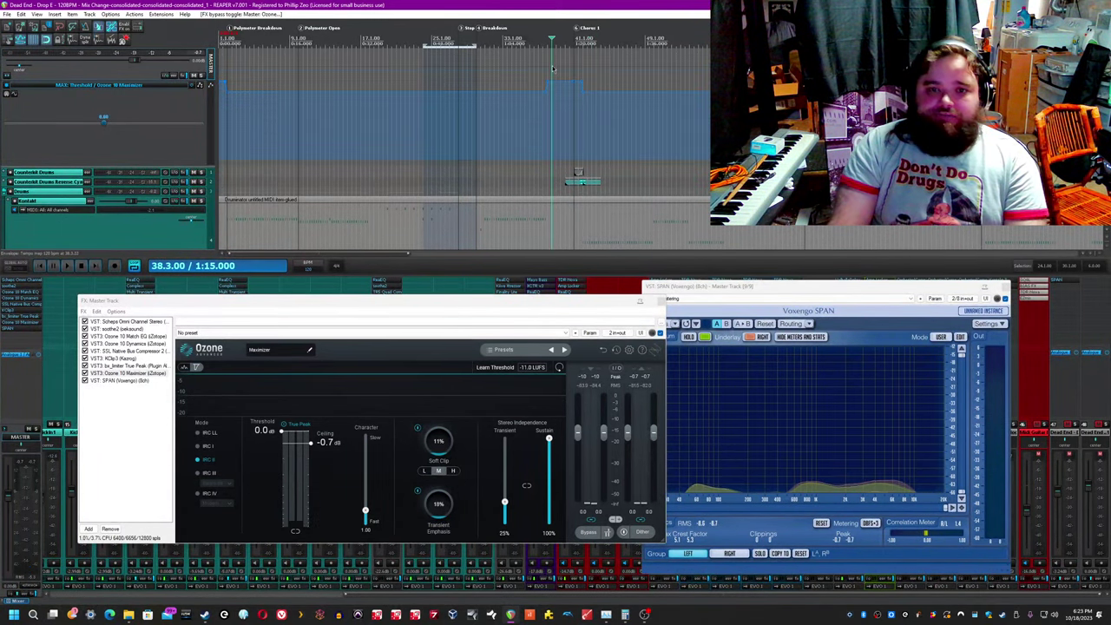
scroll(552, 68, "up", 2)
scroll(640, 36, "up", 2)
left_click(661, 39)
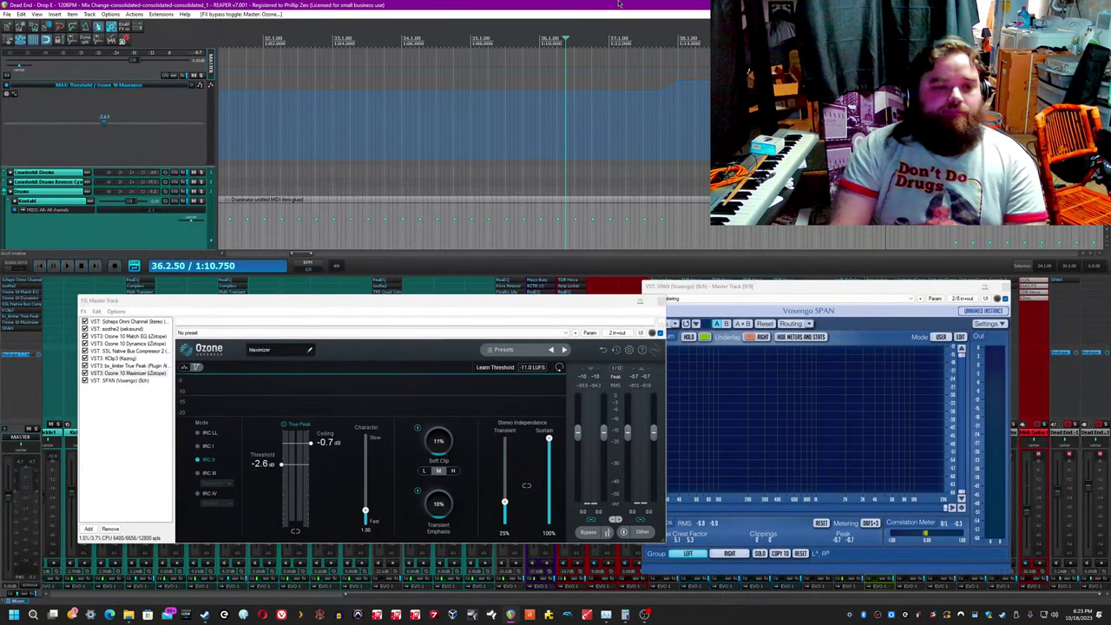
key("space")
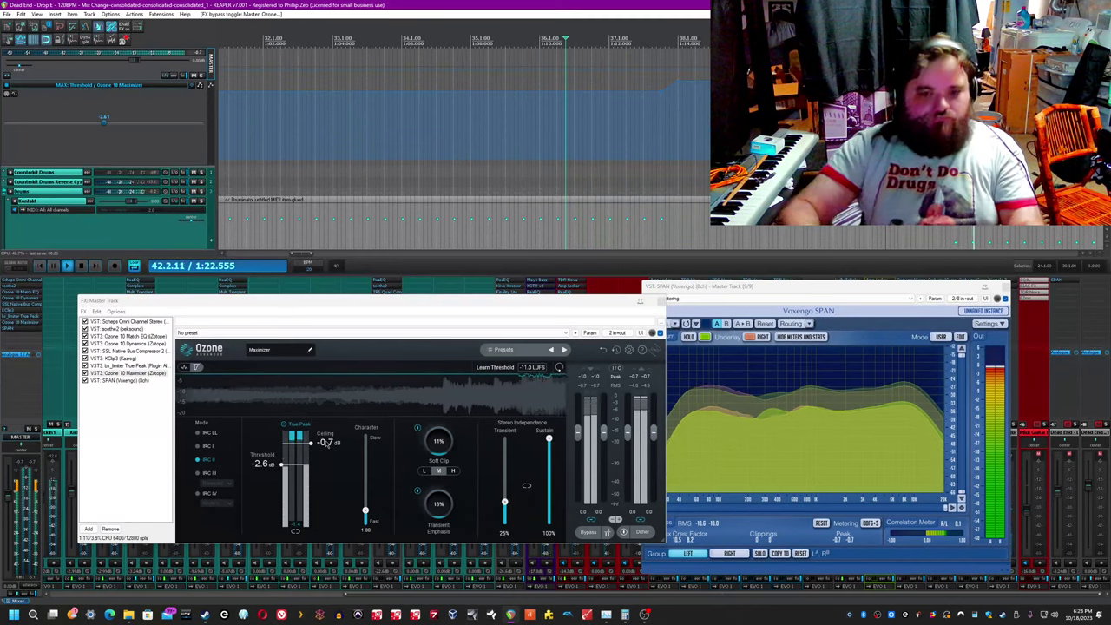
Step: Reset the statistics in the master's SPAN during the chorus and stop playback
left_click(821, 523)
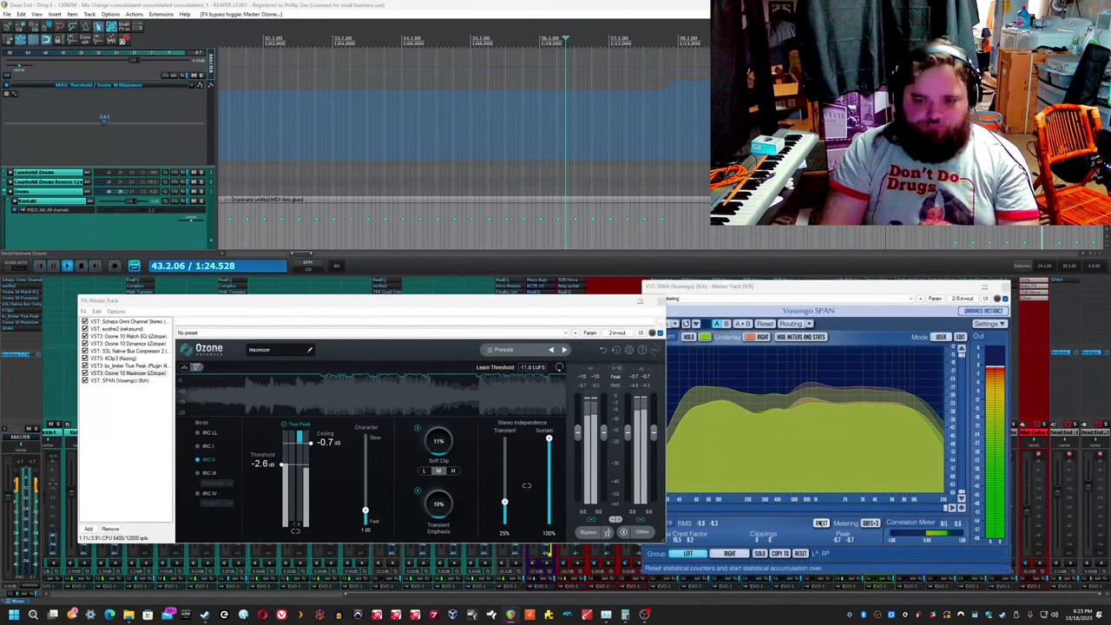
left_click(523, 4)
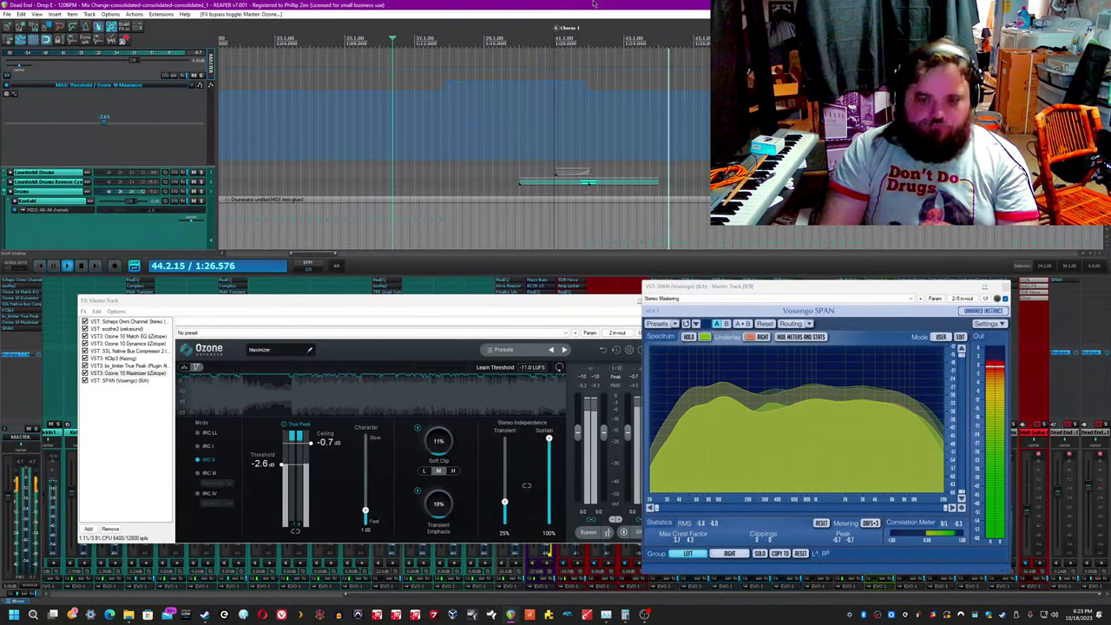
key("space")
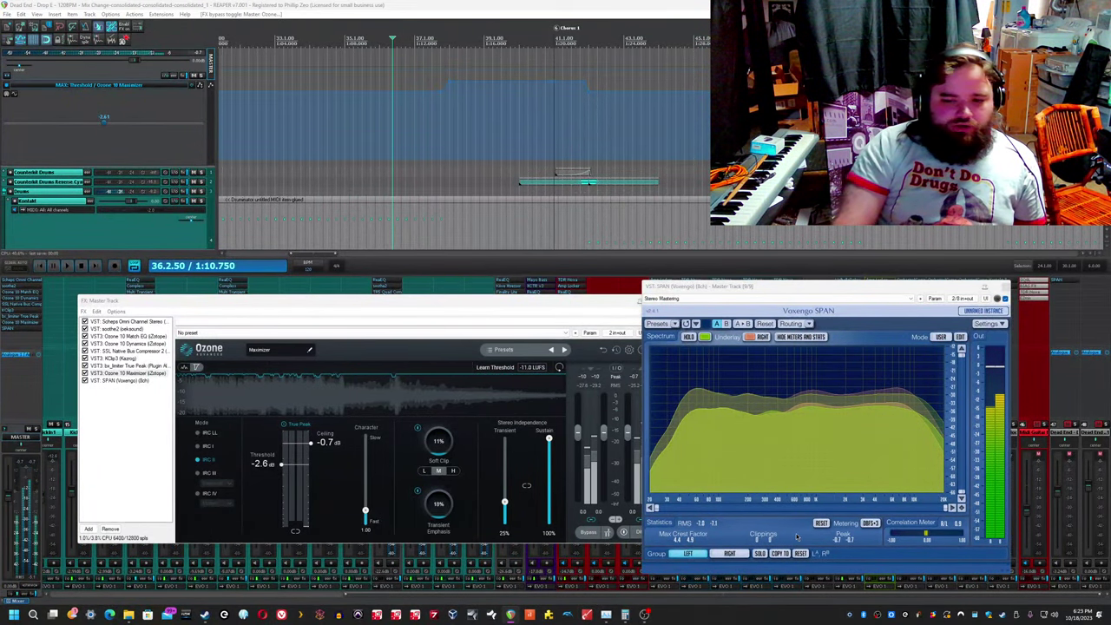
Step: Shift the master's SPAN window slightly away from the Maximizer window
left_click(759, 520)
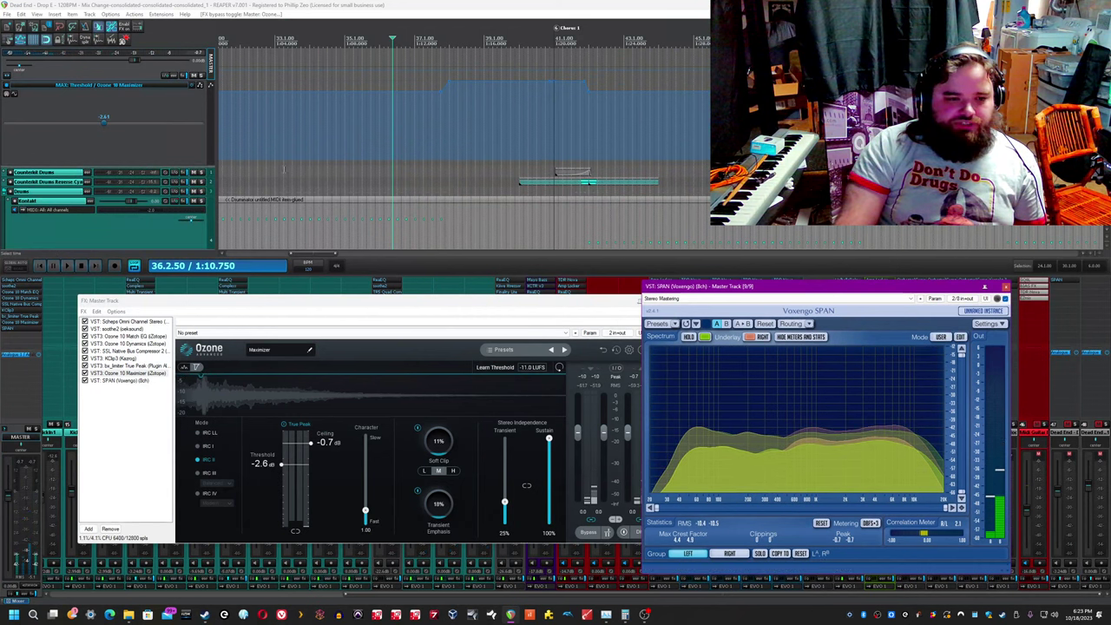
left_click(315, 5)
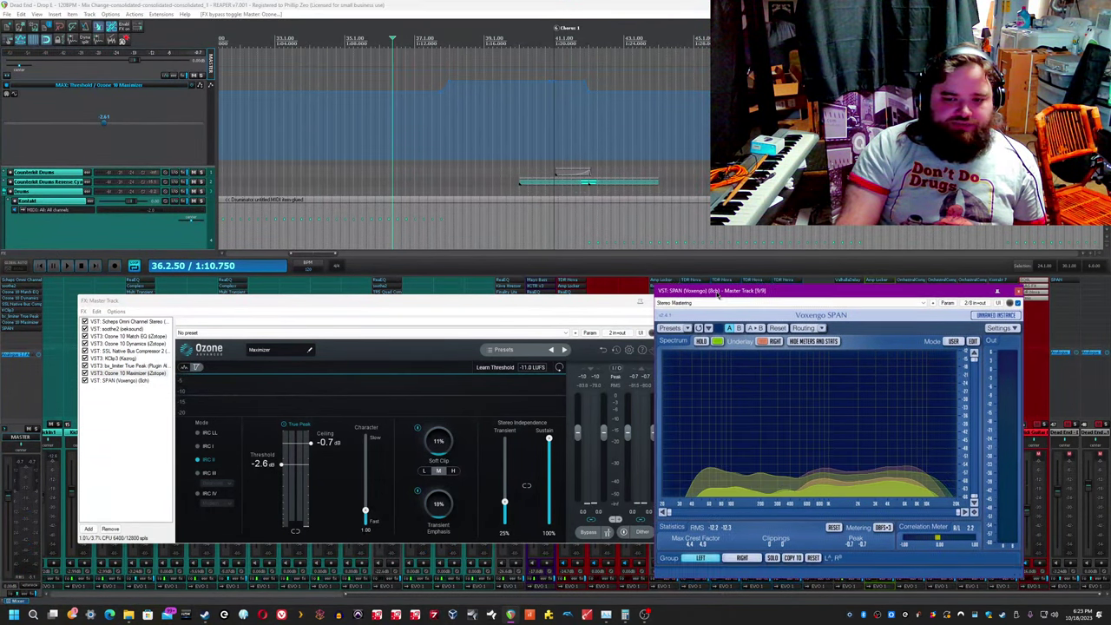
left_click_drag(704, 290, 717, 294)
scroll(652, 150, "down", 3)
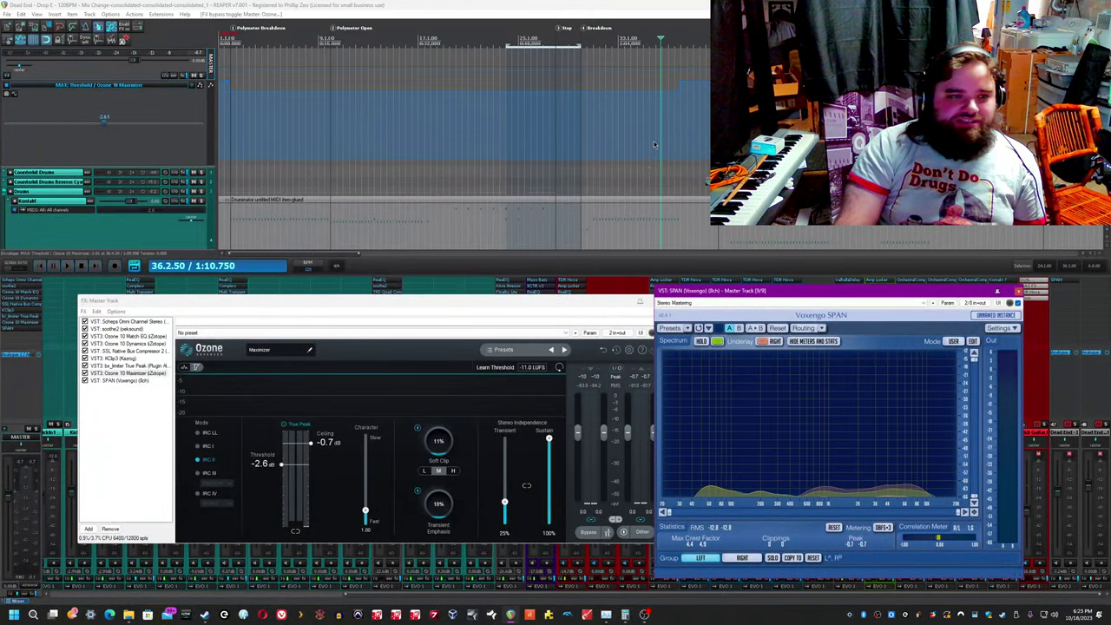
scroll(652, 150, "up", 3)
left_click(33, 28)
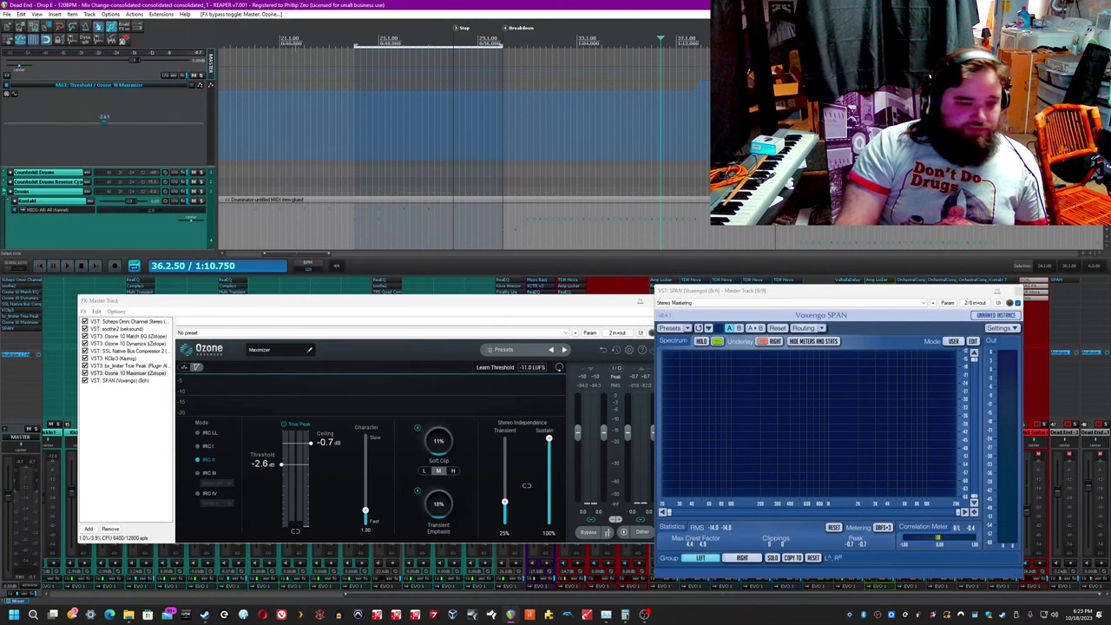
scroll(343, 174, "down", 2)
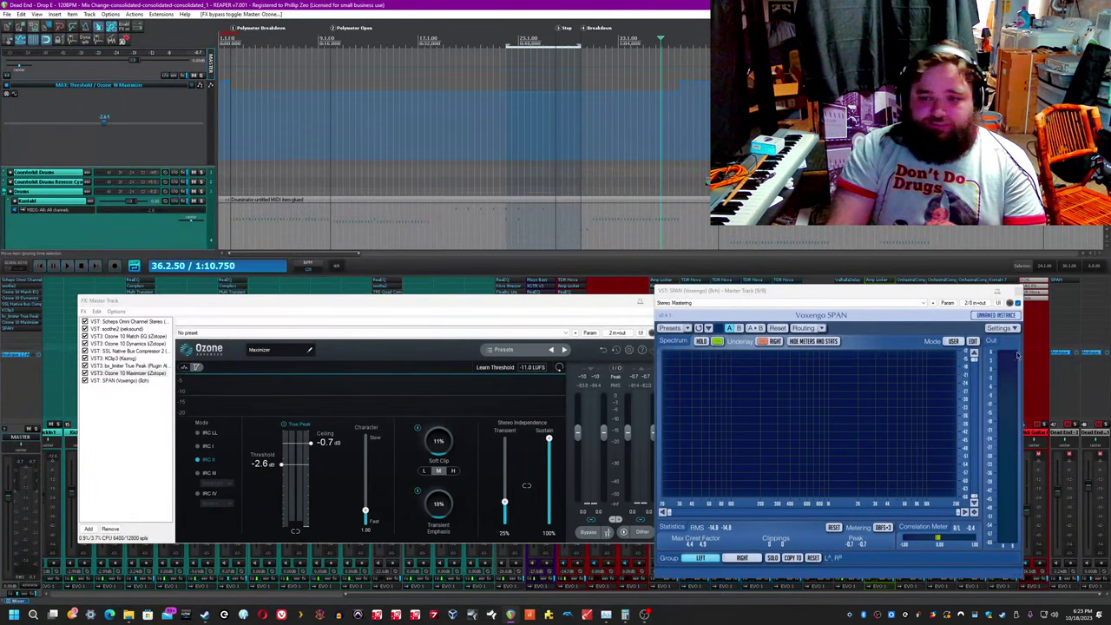
Step: Select the "Dead End - Drop E - 120BPM - v2 - Reference" track, play from bar 34 and solo it
left_click(1079, 432)
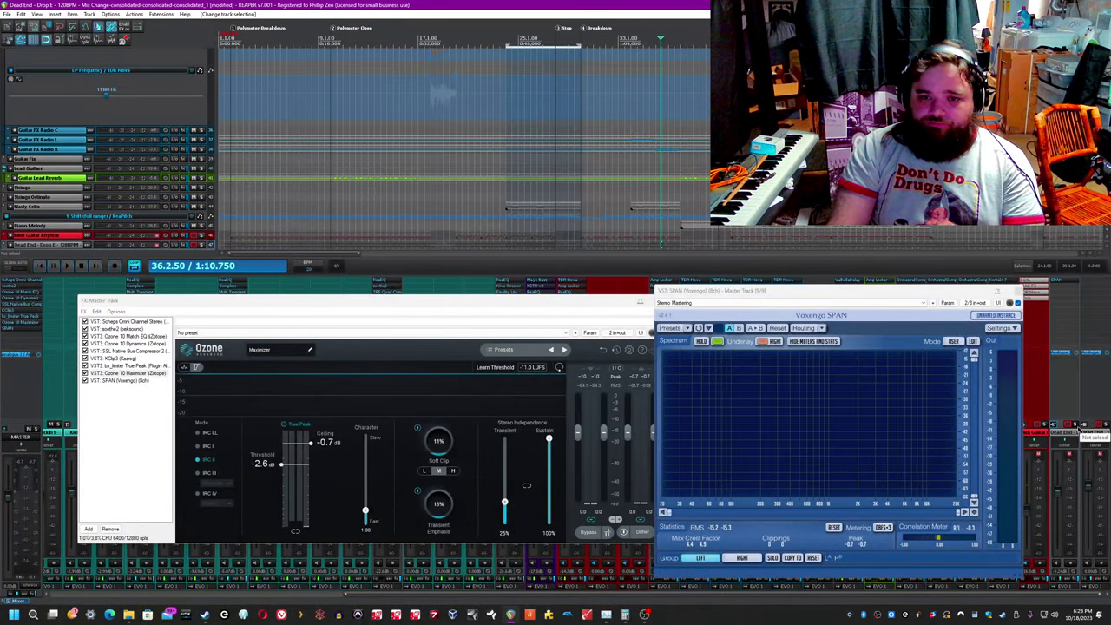
key("space")
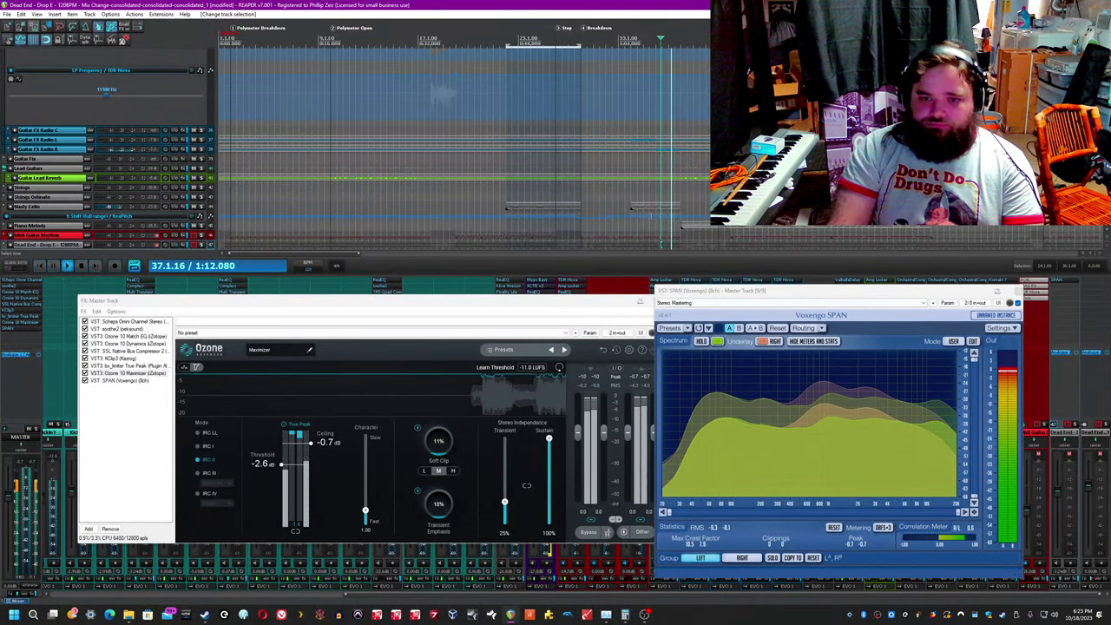
left_click(632, 39)
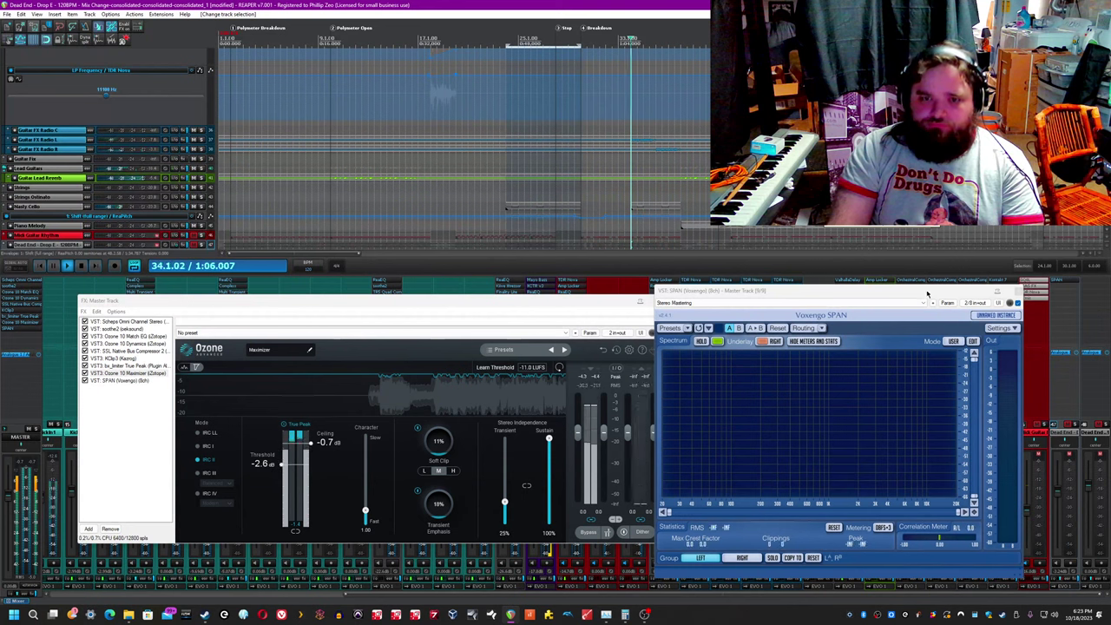
left_click(1075, 426)
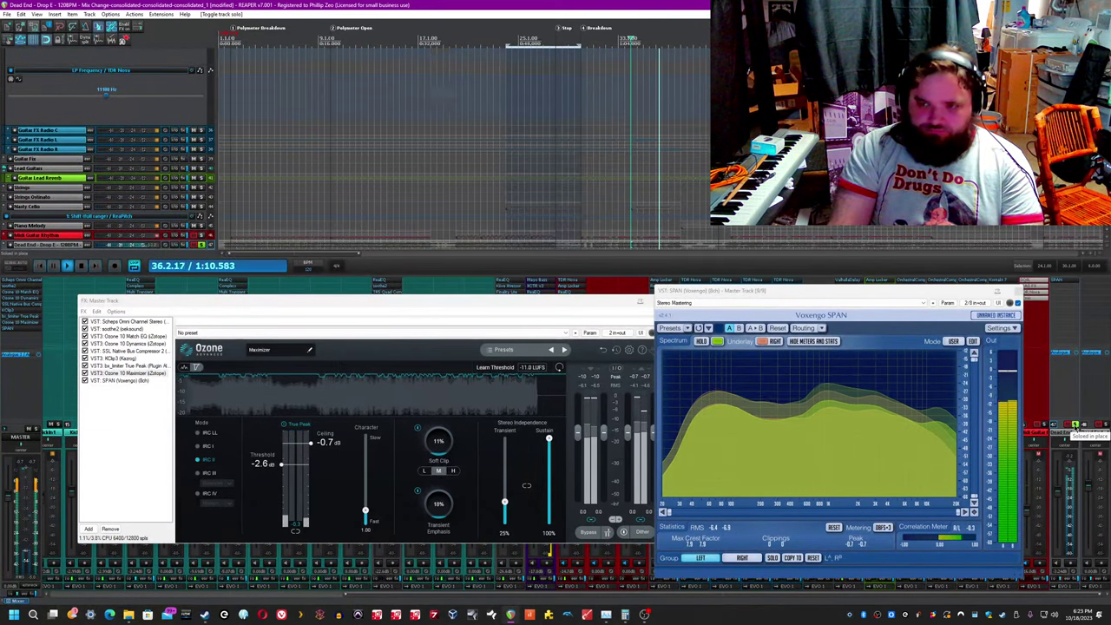
Step: Open SPAN on the reference track, set the track's volume to 0.00 dB and uncover the master's SPAN
left_click(1062, 279)
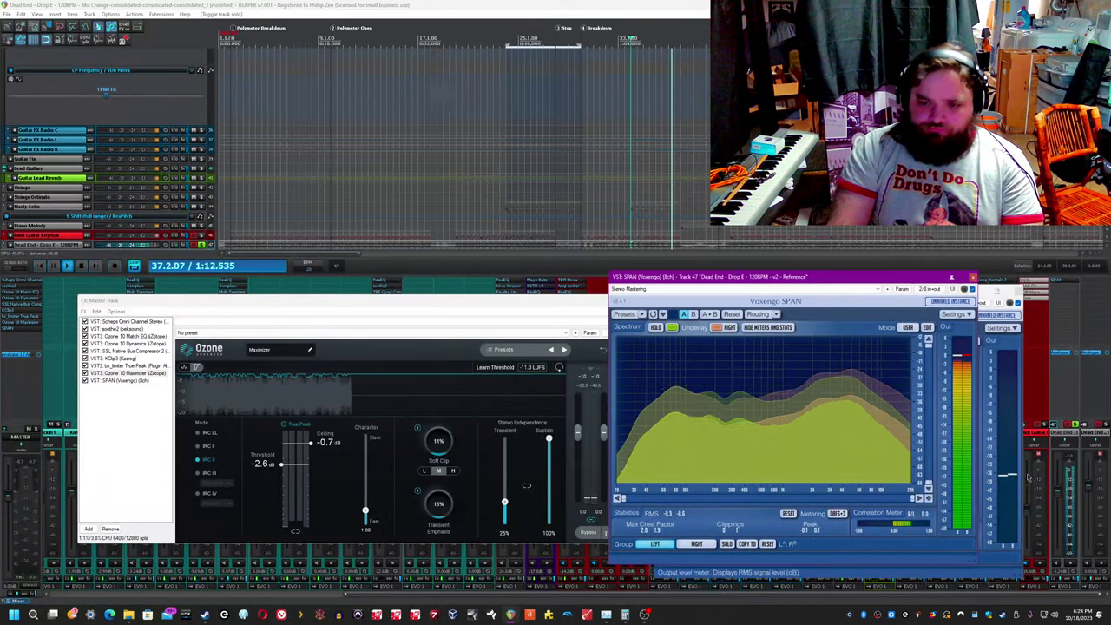
double_click(1059, 490)
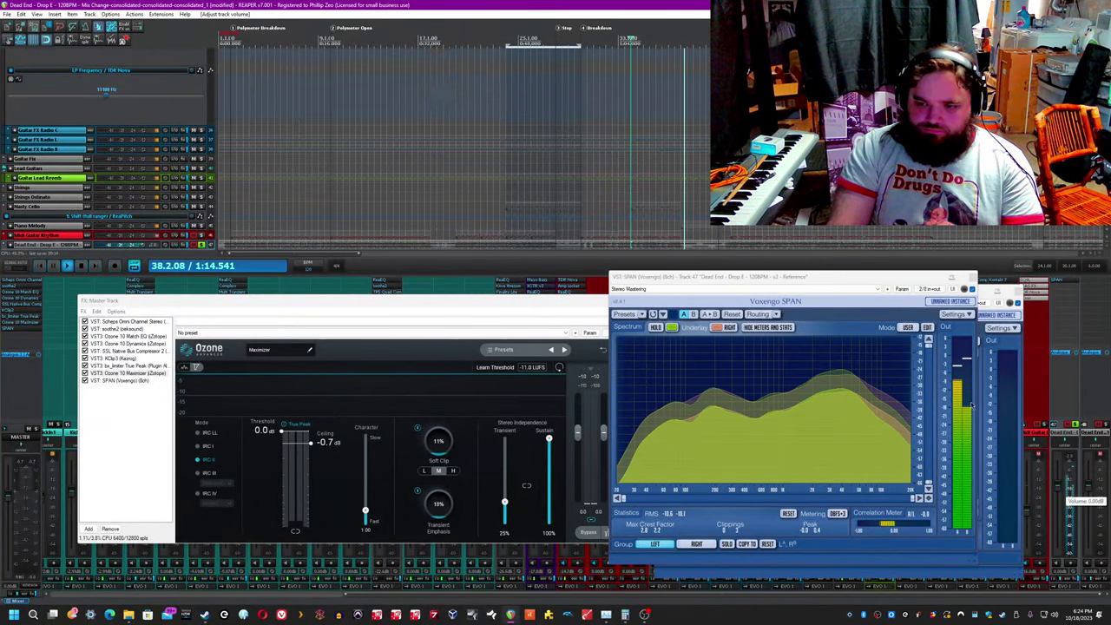
left_click_drag(782, 276, 591, 283)
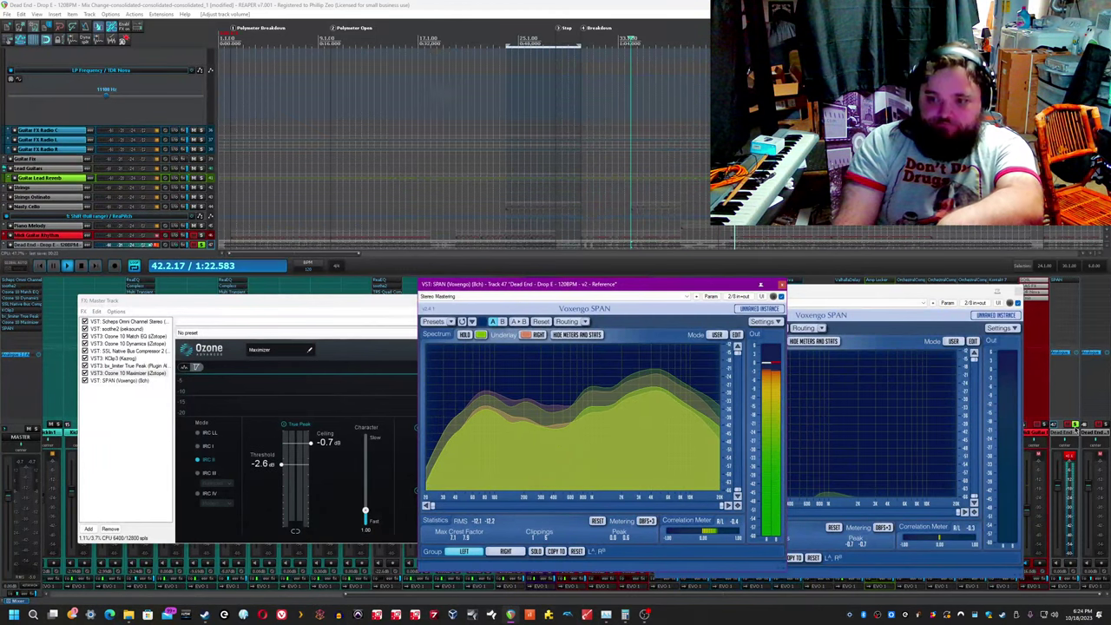
Step: Reset the reference track's peak meter and SPAN statistics, and place its SPAN window beside the master's
left_click(1069, 466)
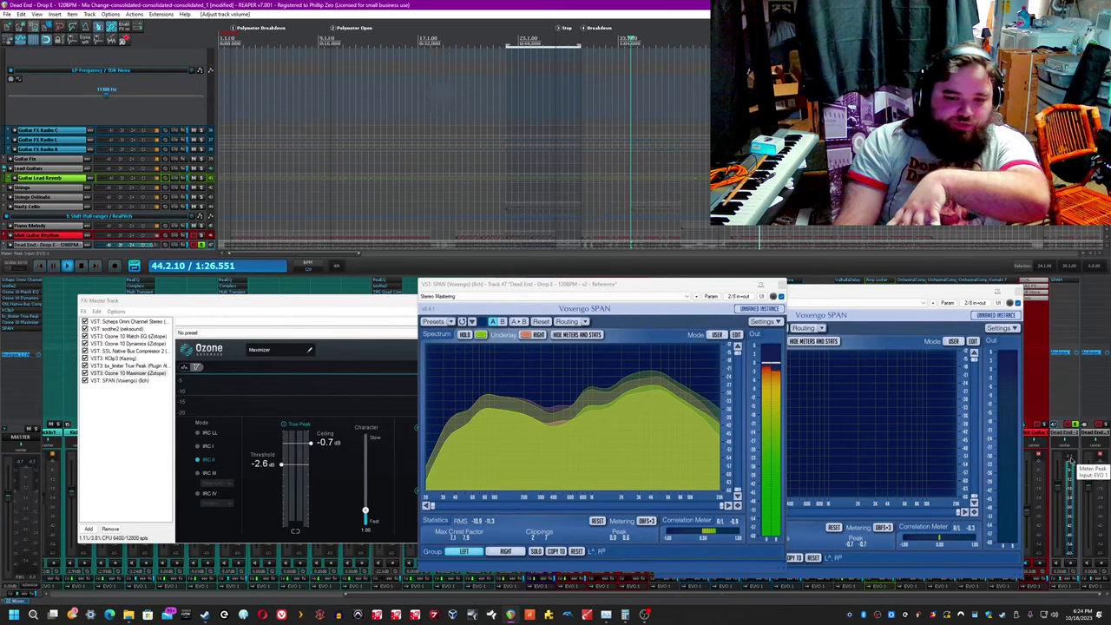
left_click(598, 521)
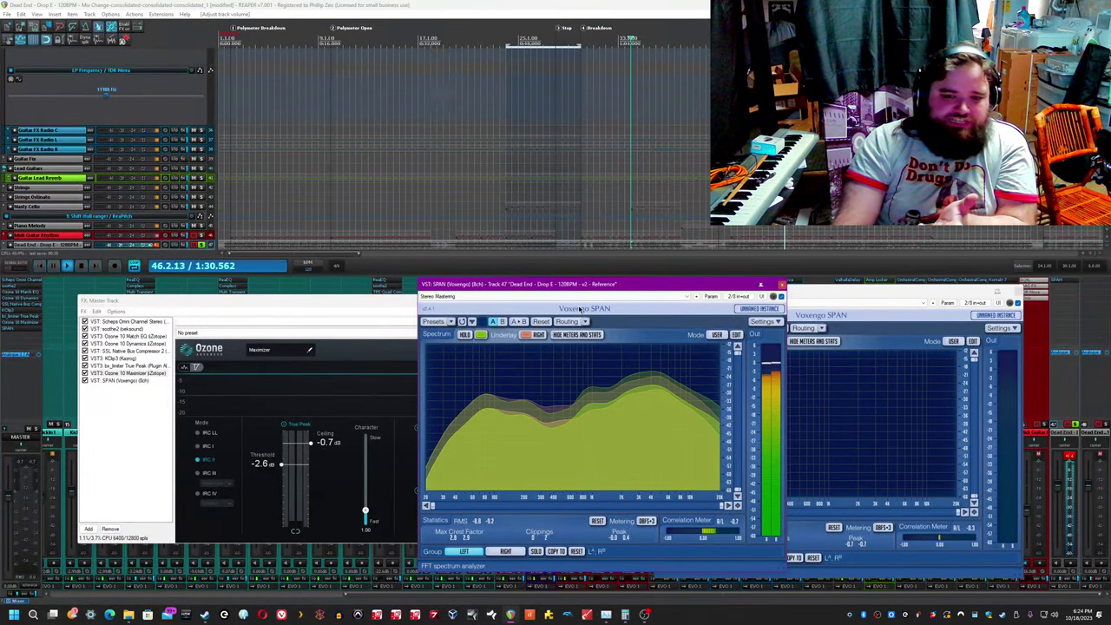
left_click_drag(589, 290, 543, 282)
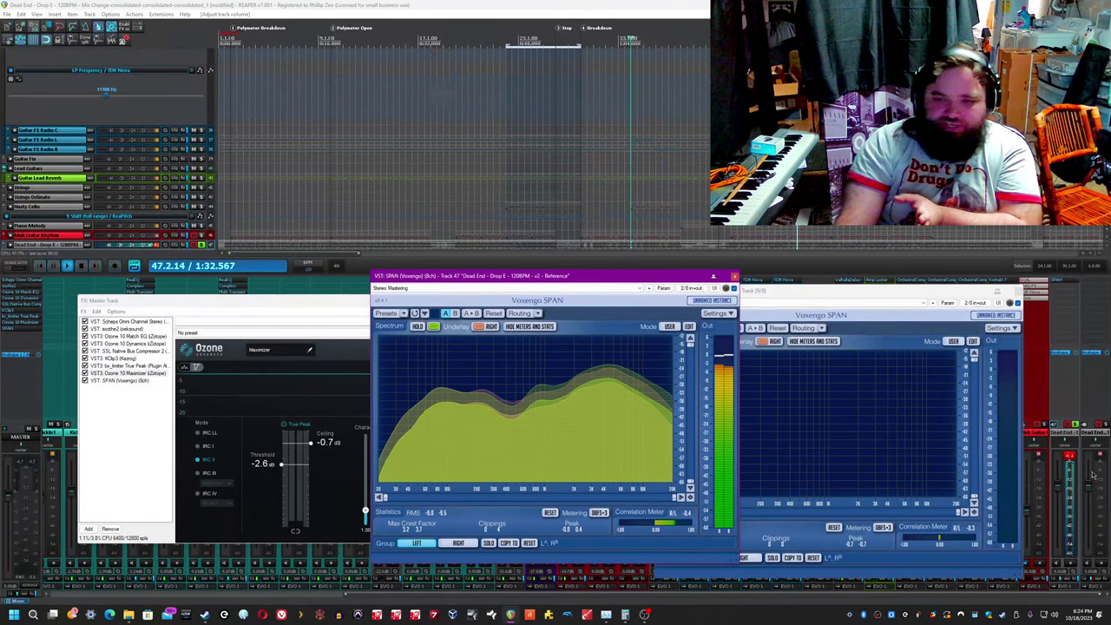
Step: Unsolo the reference track and bring the master's SPAN forward to compare the mix's spectrum and levels with the reference
left_click(1075, 425)
left_click(1002, 427)
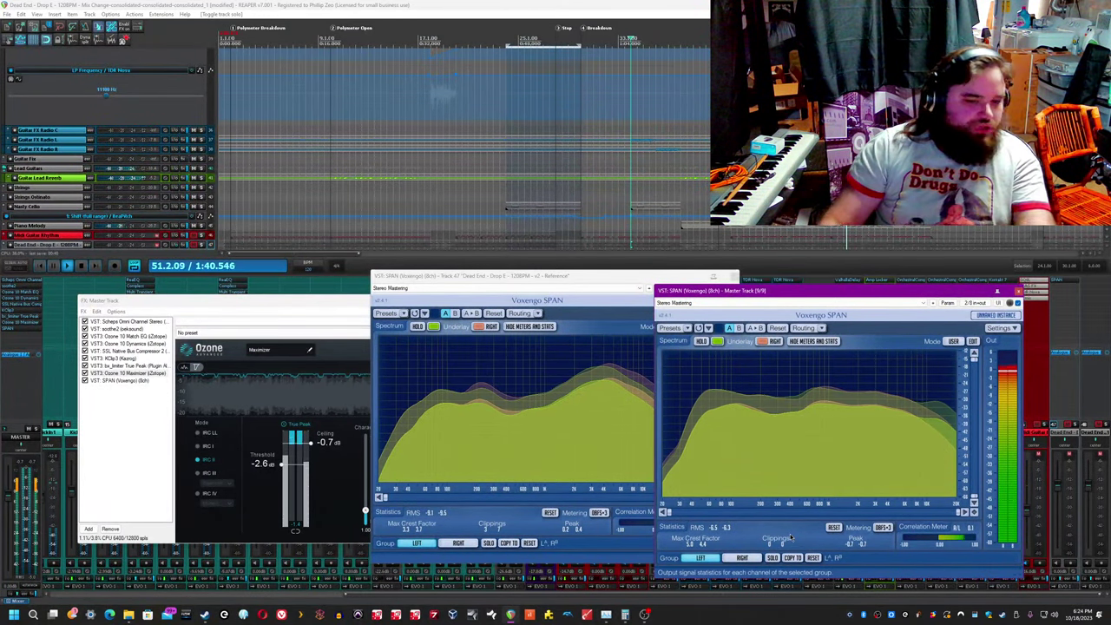
left_click(595, 184)
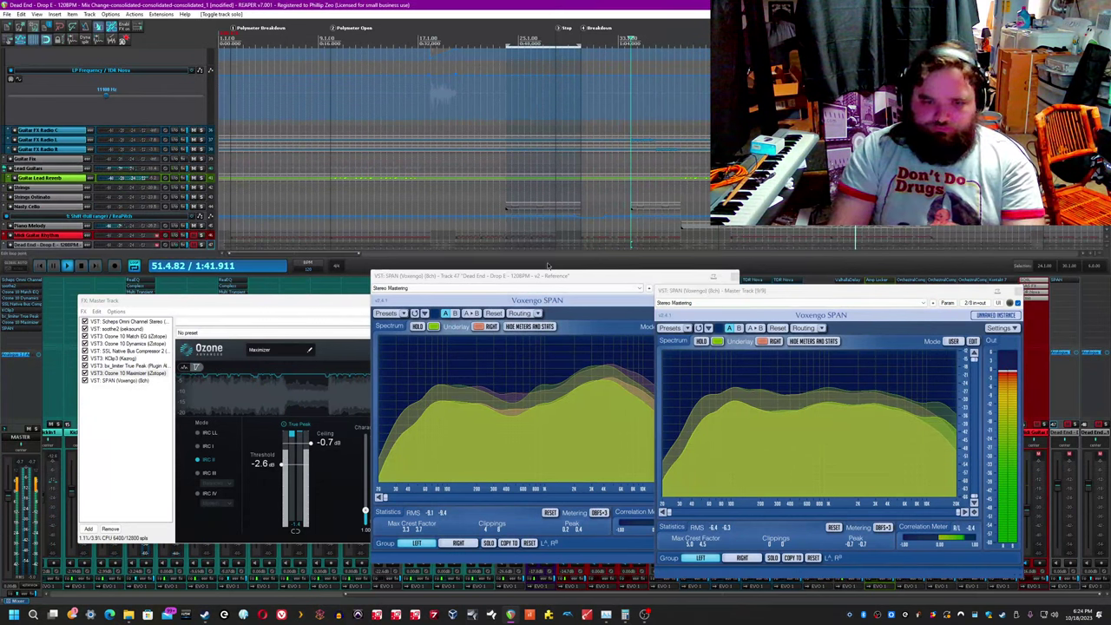
Step: Place the reference track's SPAN window clear of the master's, solo the reference to compare both spectra, and stop playback
left_click_drag(542, 277, 324, 297)
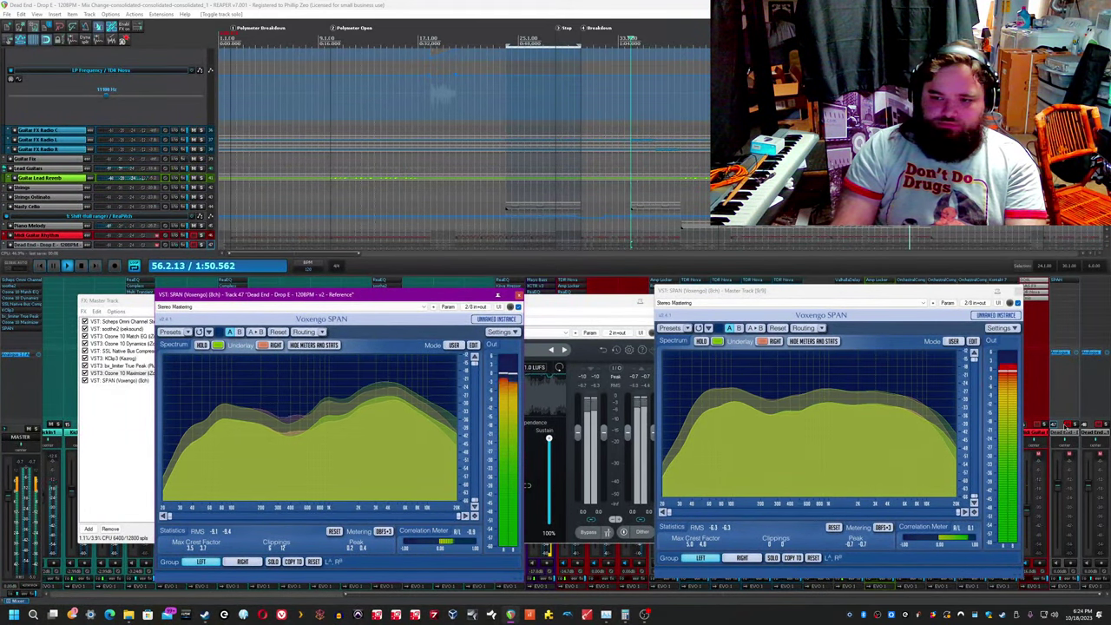
left_click(201, 244)
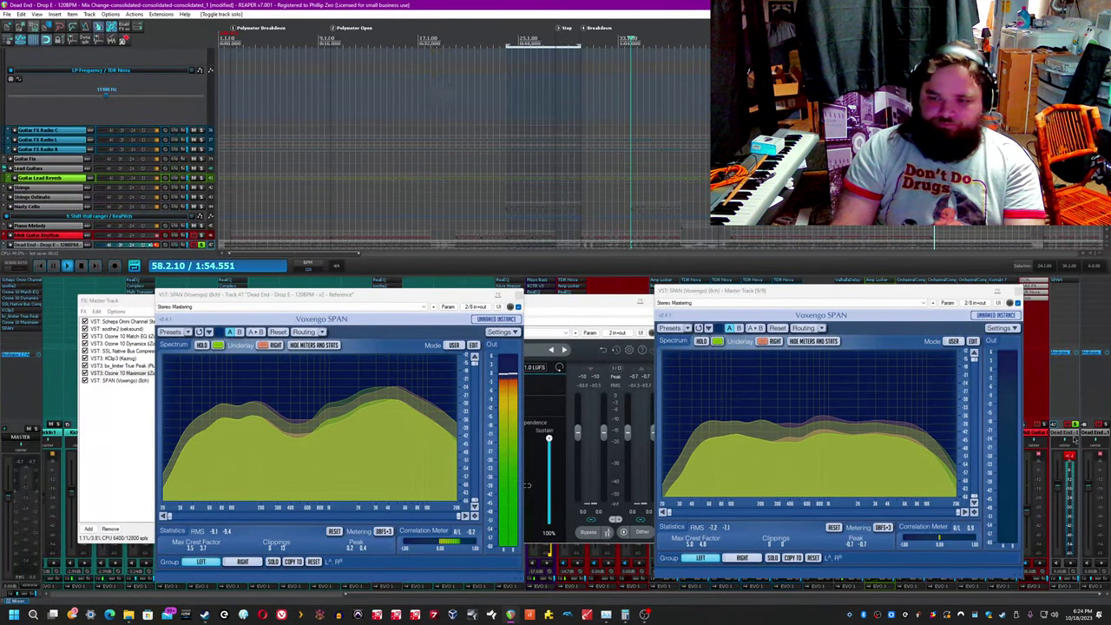
key("space")
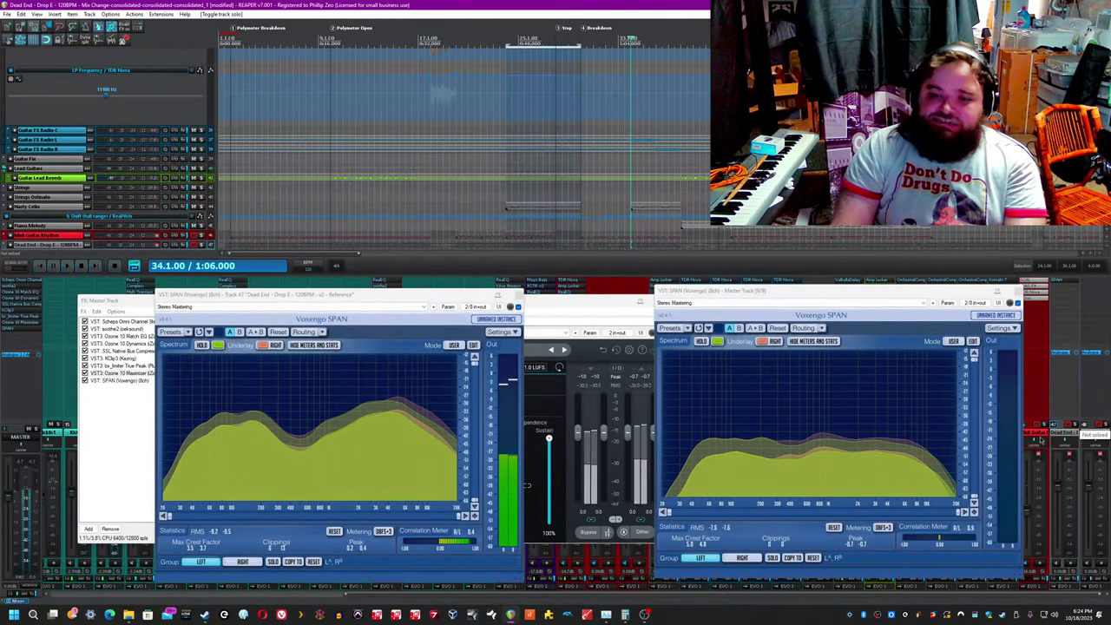
Step: Save the project and bring the master track's FX window with the Ozone Maximizer in front of the reference's SPAN
key("ctrl+s")
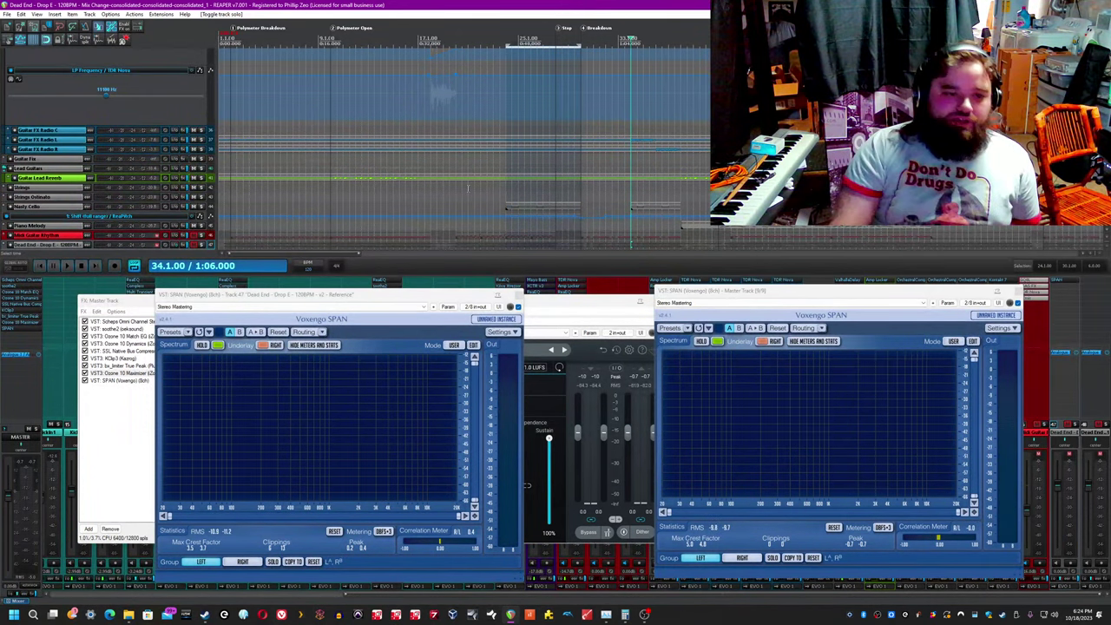
left_click_drag(120, 306, 108, 307)
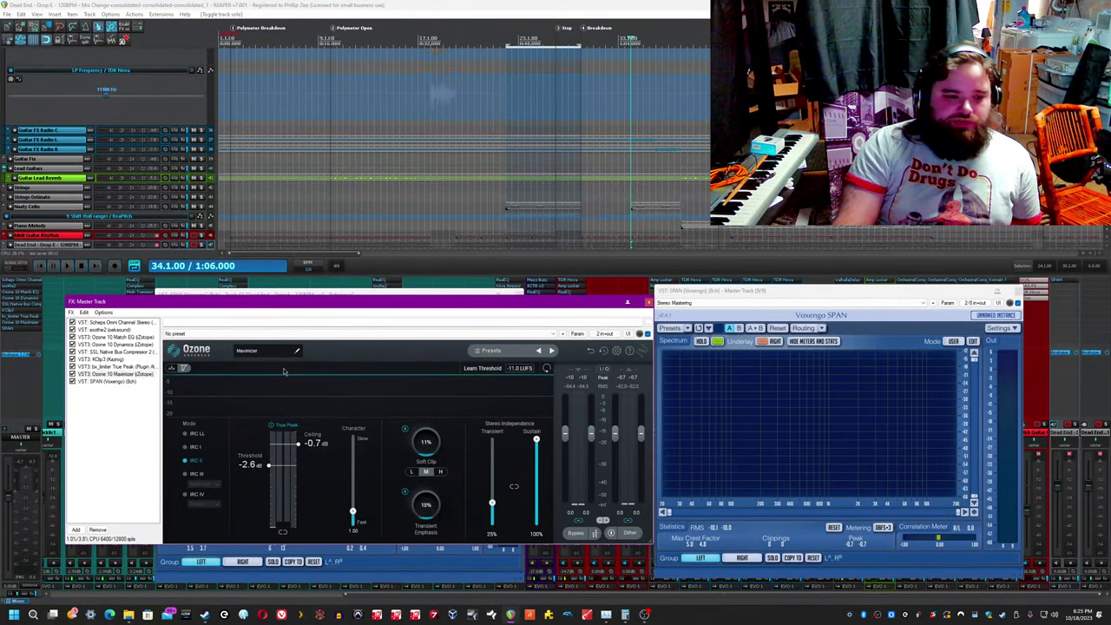
left_click(37, 26)
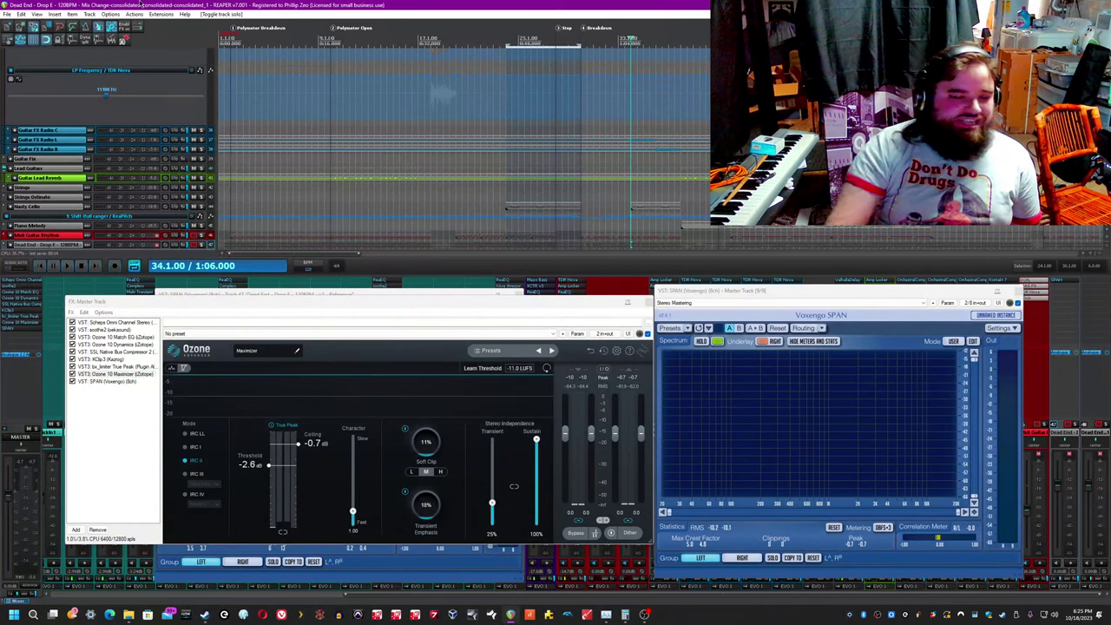